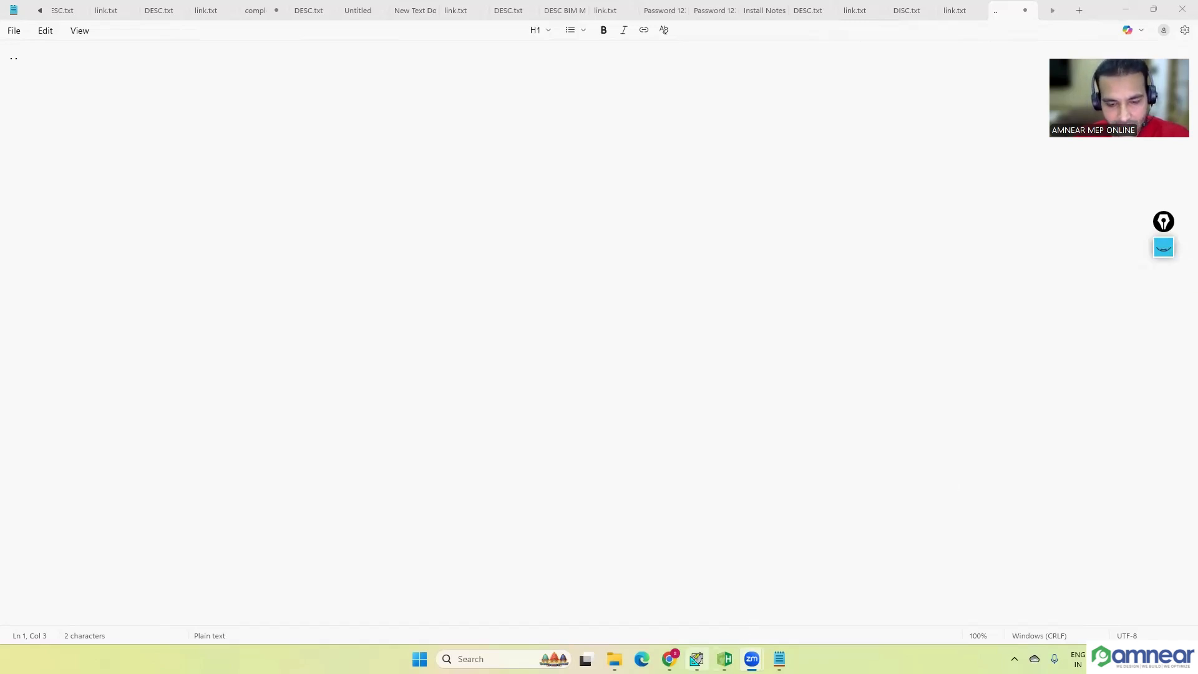
# Step: Bring up the HAP 4.9 and HAP 6.2 windows and arrange them side by side
pyautogui.moveTo(708, 642)
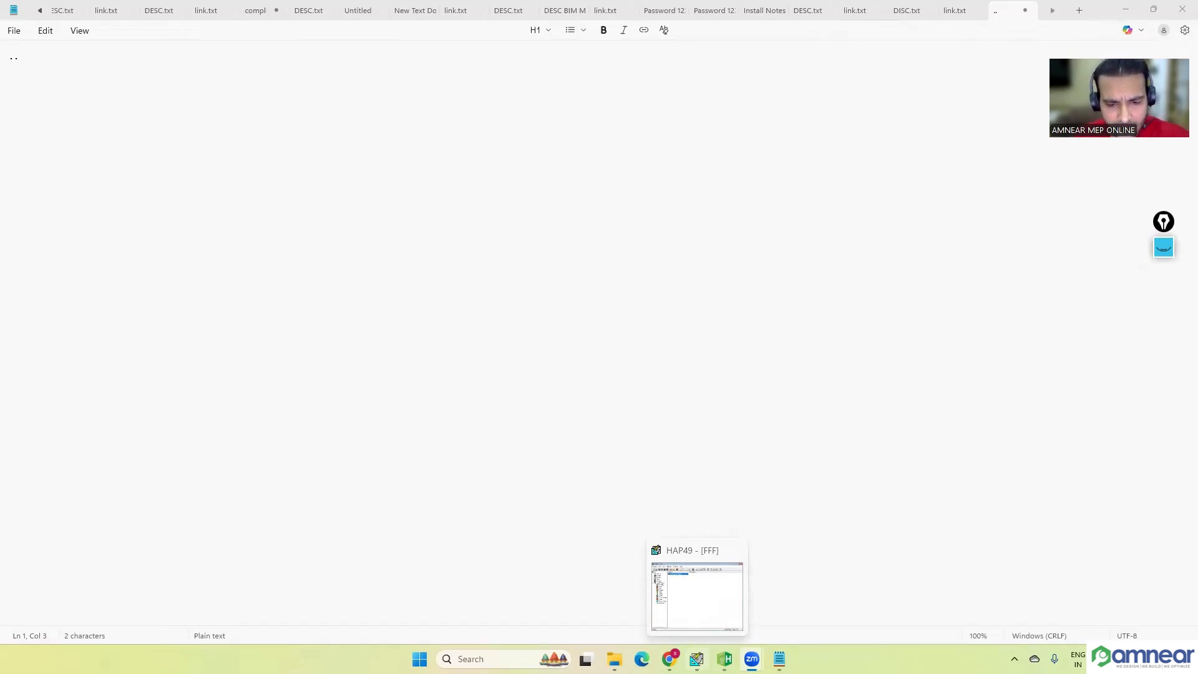
pyautogui.click(697, 657)
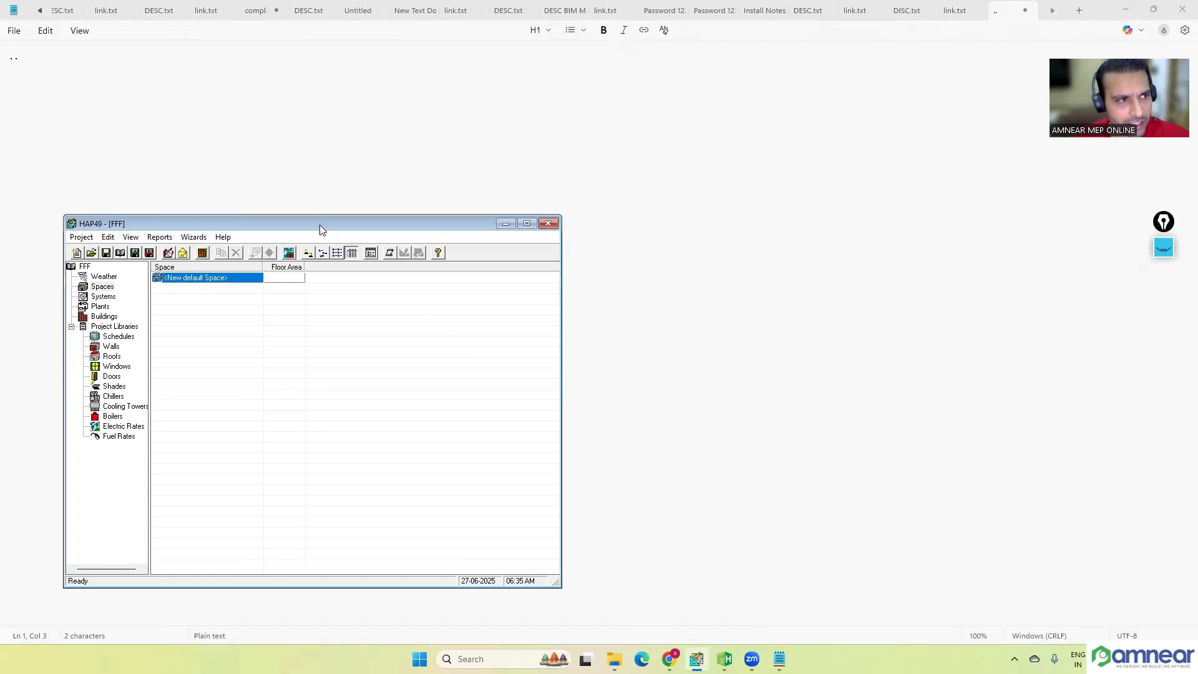
pyautogui.moveTo(319, 225); pyautogui.dragTo(273, 128)
pyautogui.click(724, 658)
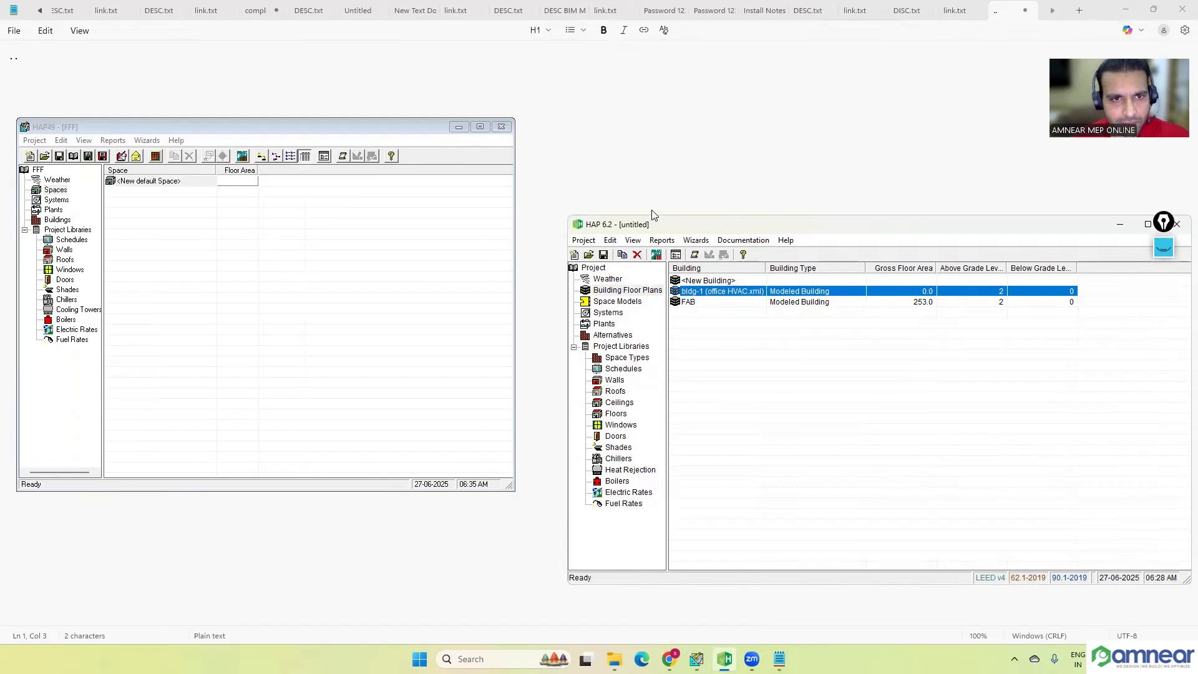
pyautogui.moveTo(652, 215); pyautogui.dragTo(614, 124)
# Step: Annotate the screen with a handwritten gbxml note and check marks at both program titles and Space Types, and close the annotation tools
pyautogui.click(1166, 252)
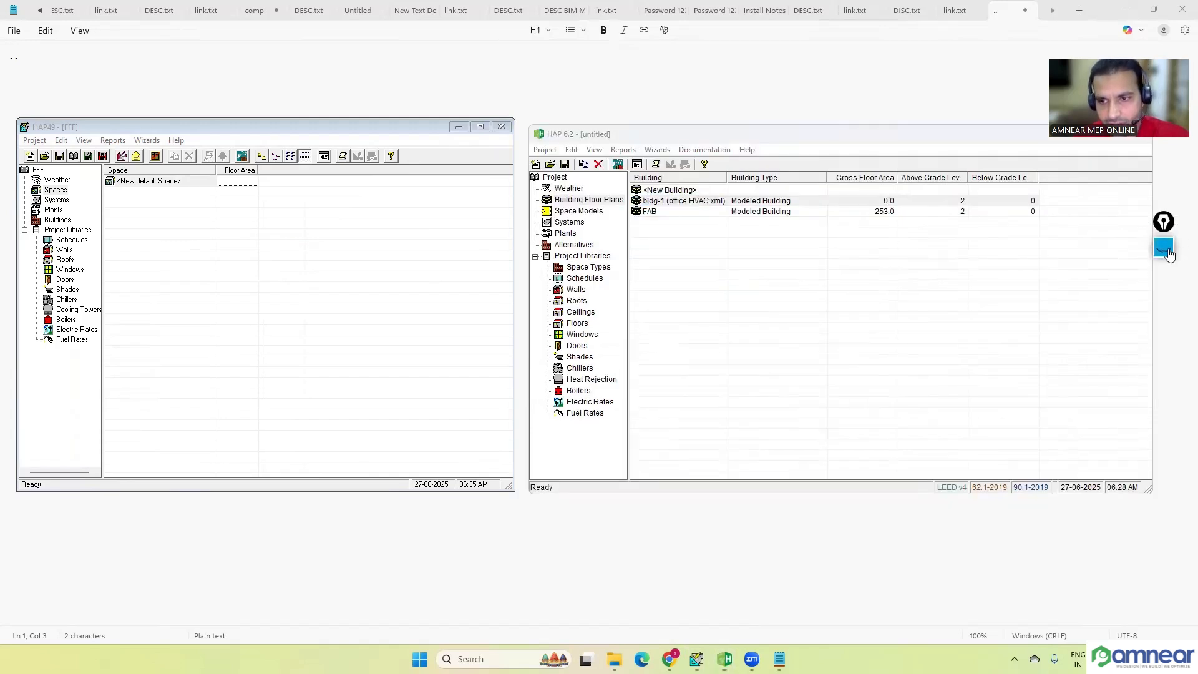
pyautogui.click(1161, 253)
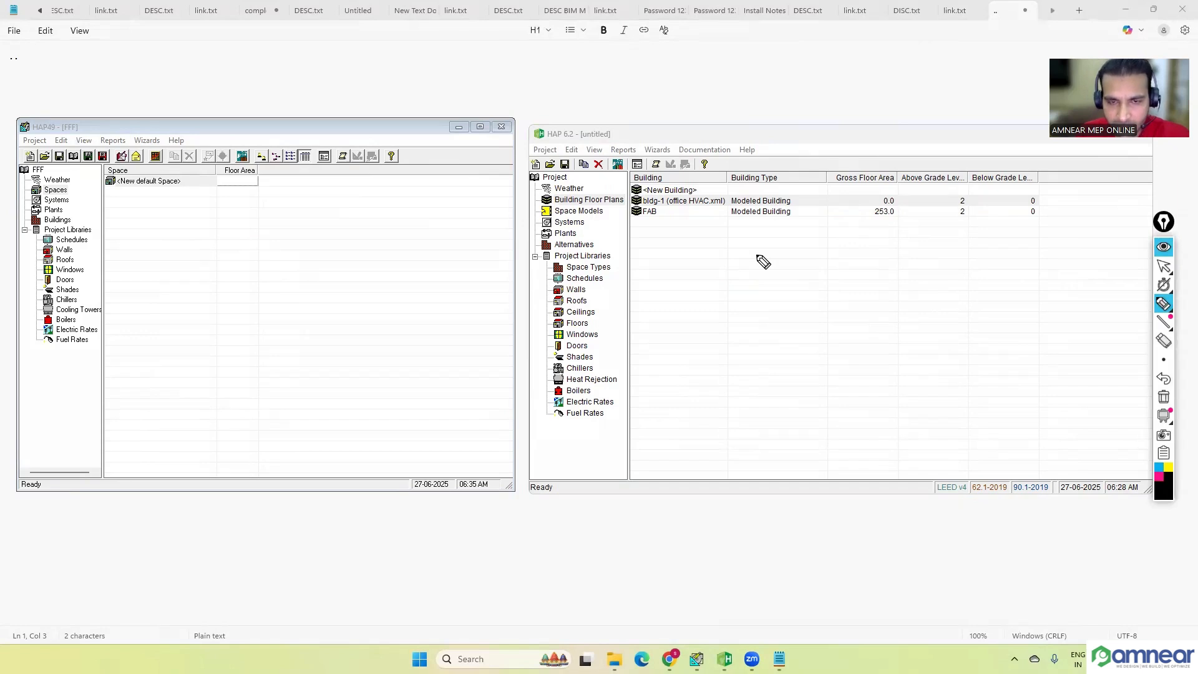
pyautogui.moveTo(696, 359)
pyautogui.mouseDown()
pyautogui.moveTo(705, 380)
pyautogui.moveTo(765, 337)
pyautogui.mouseUp()
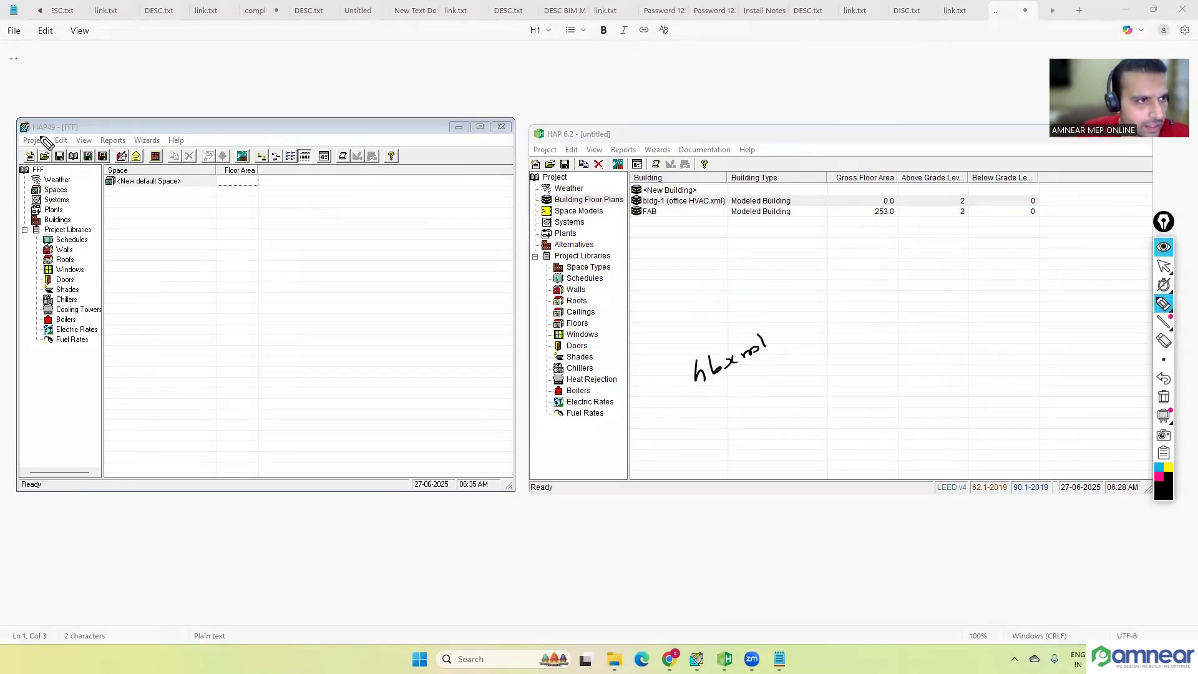
pyautogui.moveTo(50, 127); pyautogui.dragTo(64, 122)
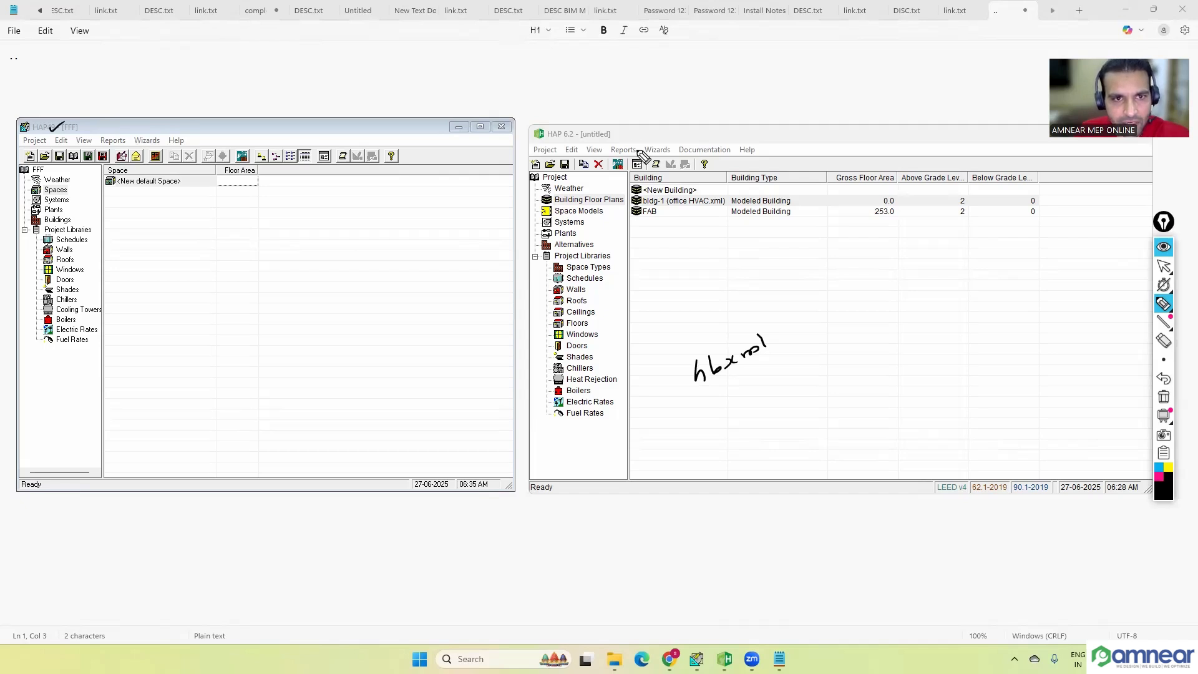
pyautogui.moveTo(577, 133); pyautogui.dragTo(586, 127)
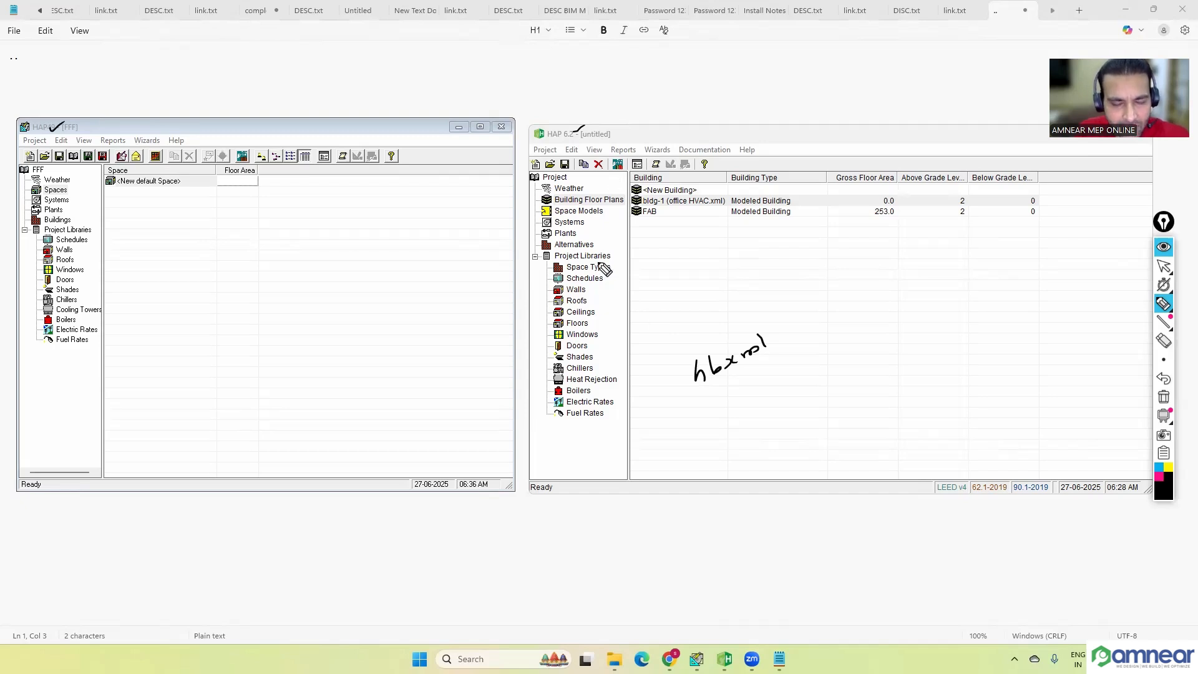
pyautogui.moveTo(608, 270); pyautogui.dragTo(626, 257)
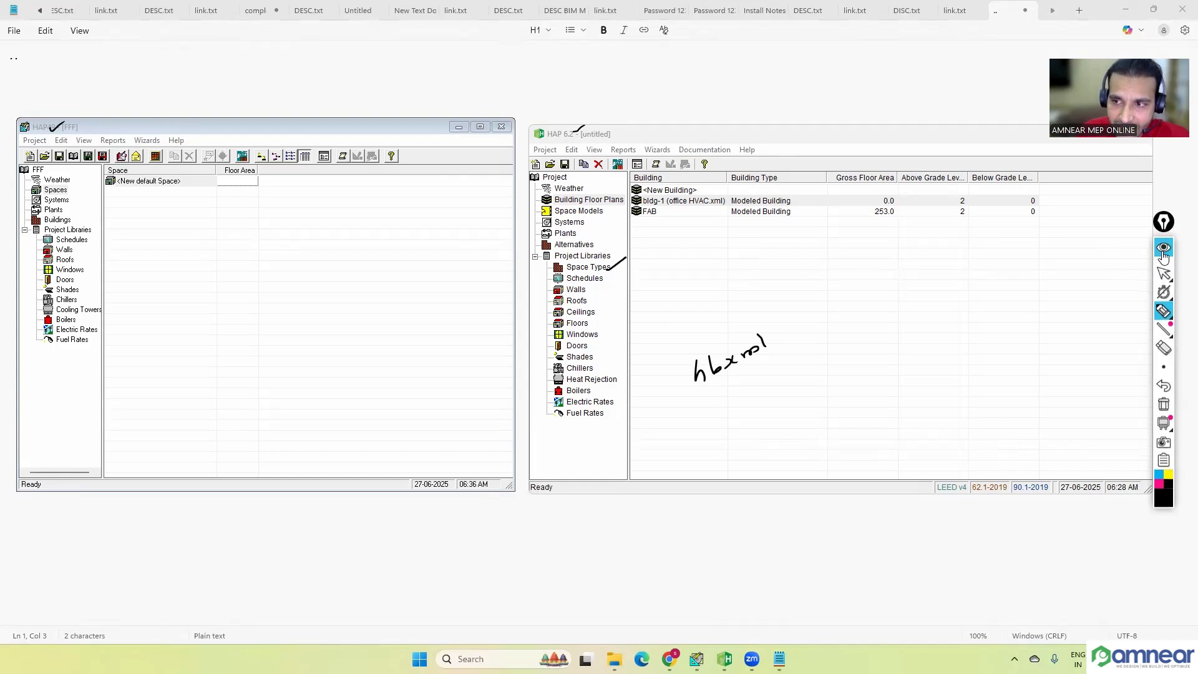
pyautogui.click(1164, 247)
# Step: Examine the Space Usage options of a new default space in HAP 4.9 and close its properties
pyautogui.click(136, 234)
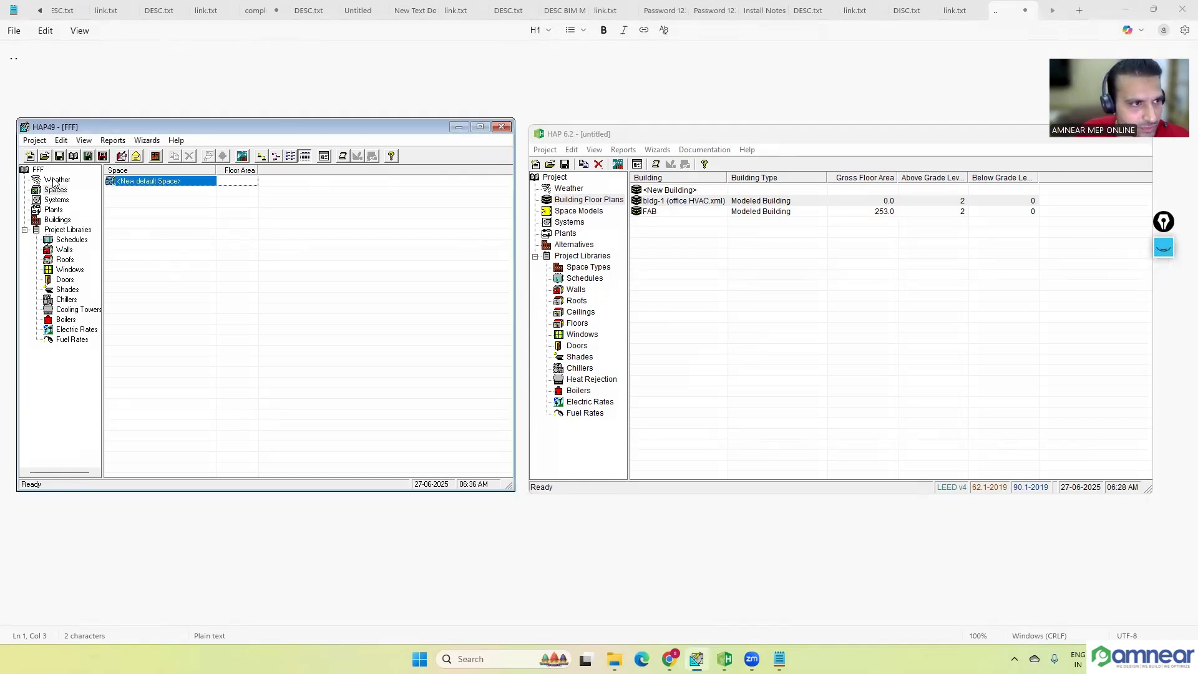
pyautogui.doubleClick(162, 183)
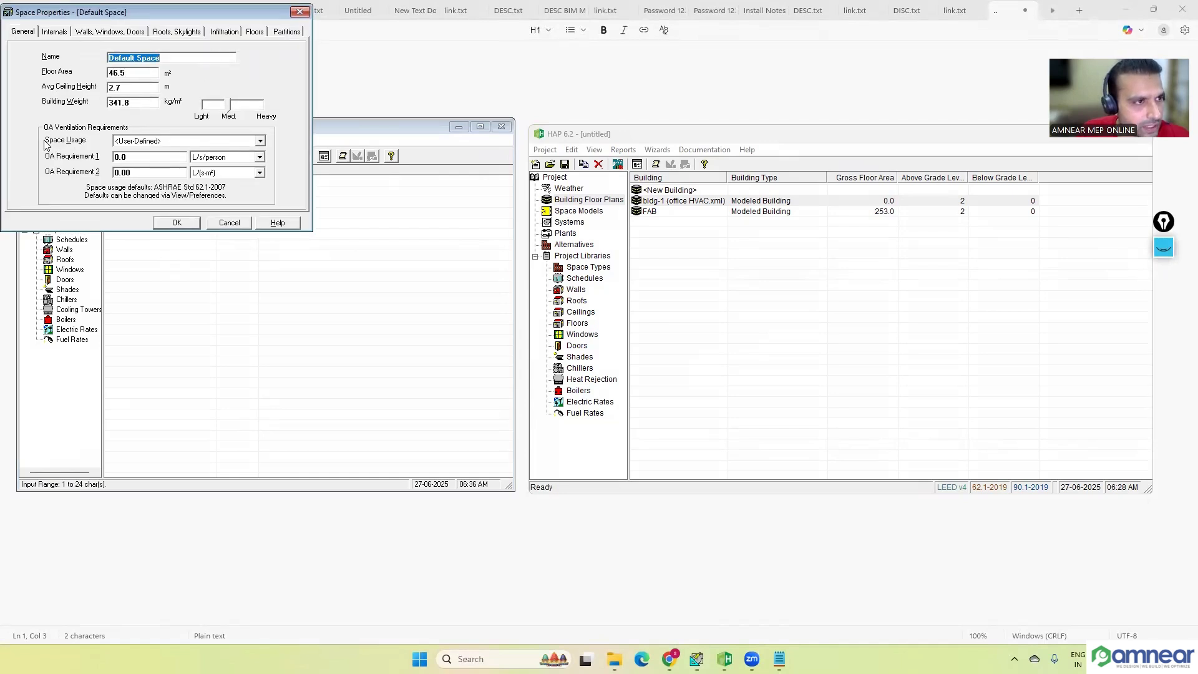
pyautogui.click(260, 140)
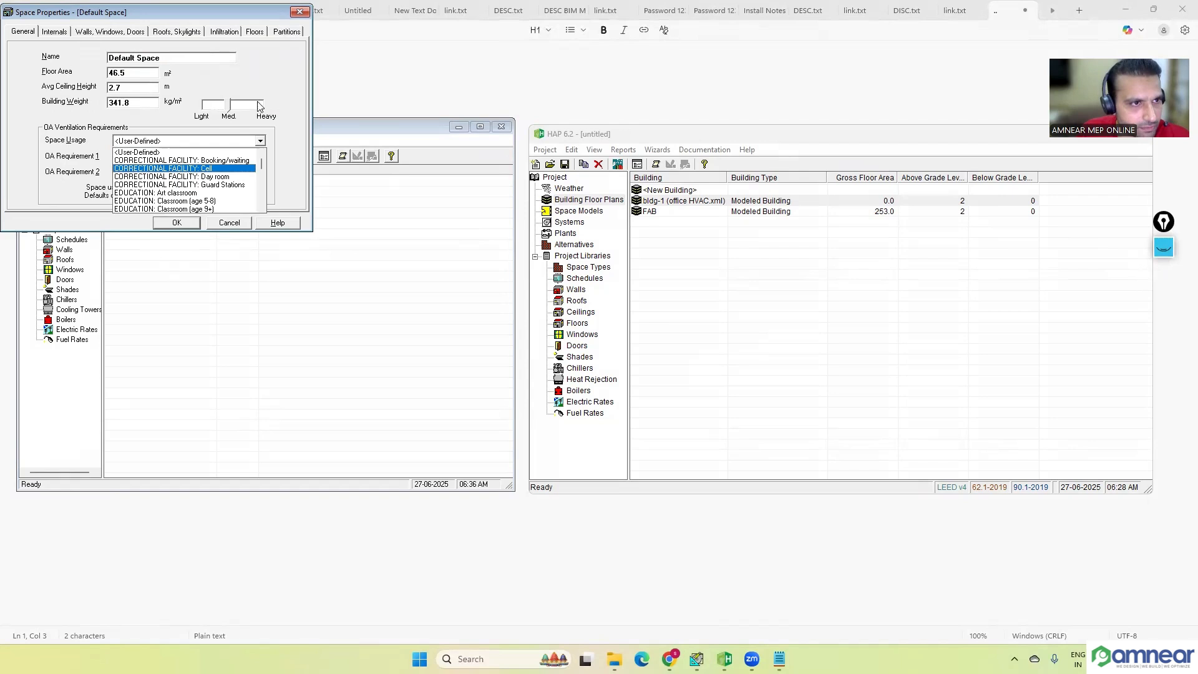
pyautogui.click(295, 21)
pyautogui.click(299, 12)
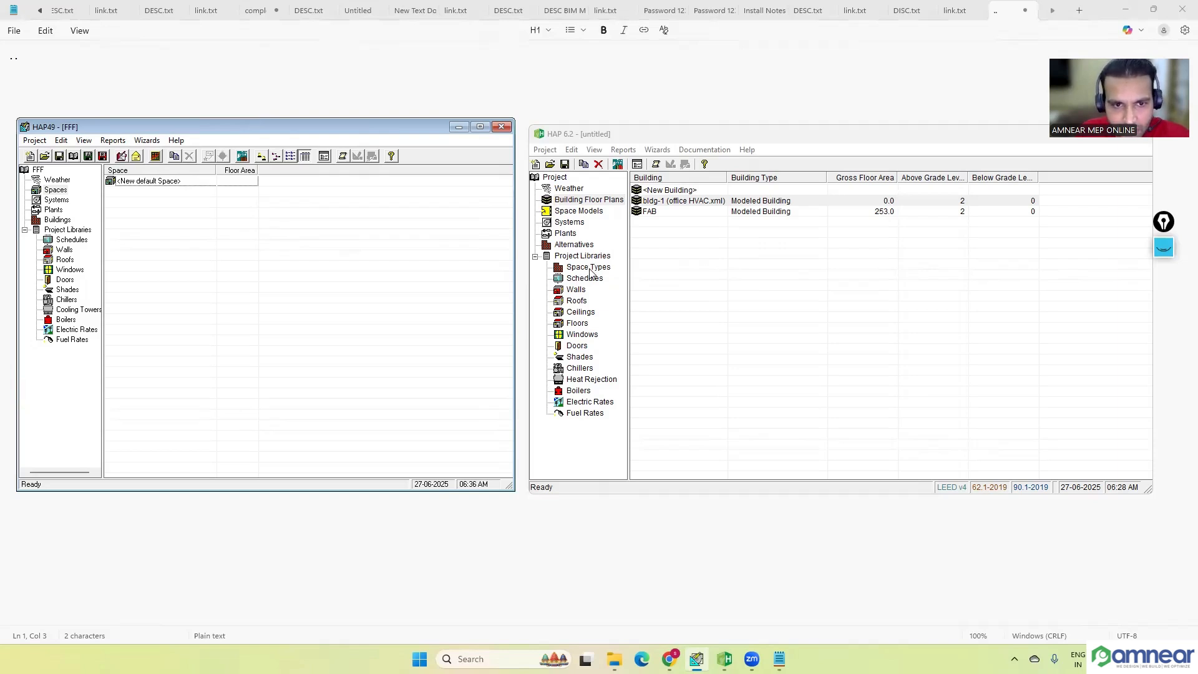
# Step: Review the space types table in the HAP 6.2 project libraries and close it without changes
pyautogui.click(589, 268)
pyautogui.doubleClick(677, 190)
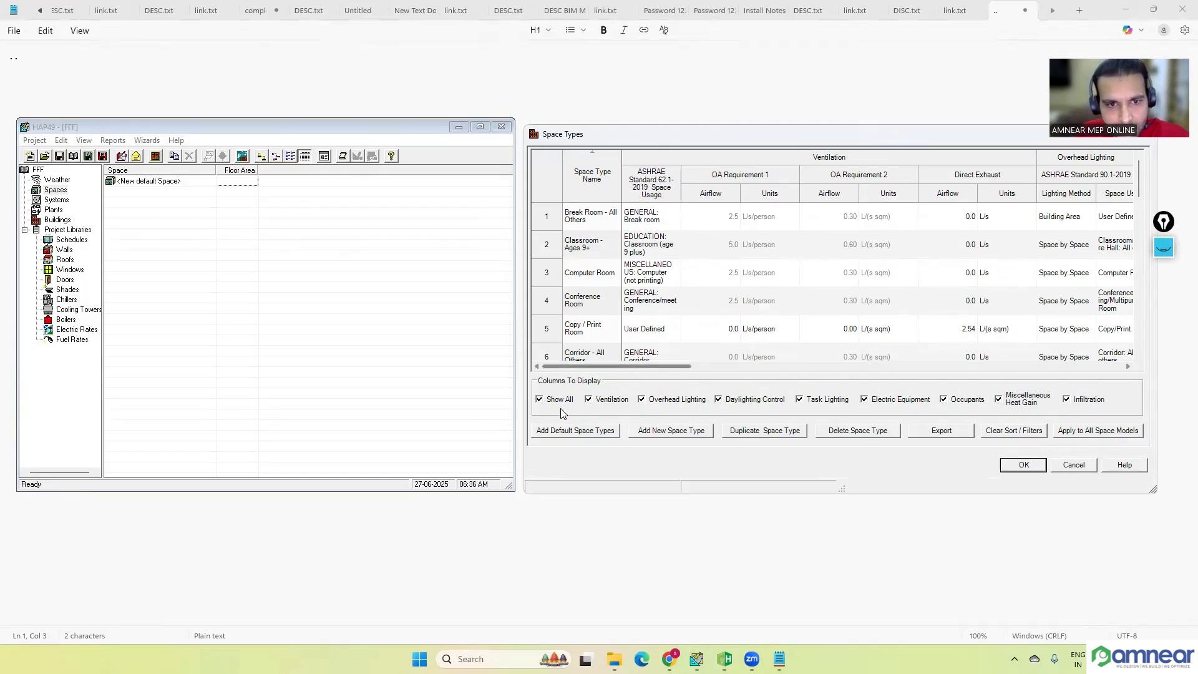
pyautogui.click(1065, 471)
# Step: Examine the internal load inputs and overhead lighting schedule options of a new default space in HAP 4.9, closing it without changes
pyautogui.click(361, 368)
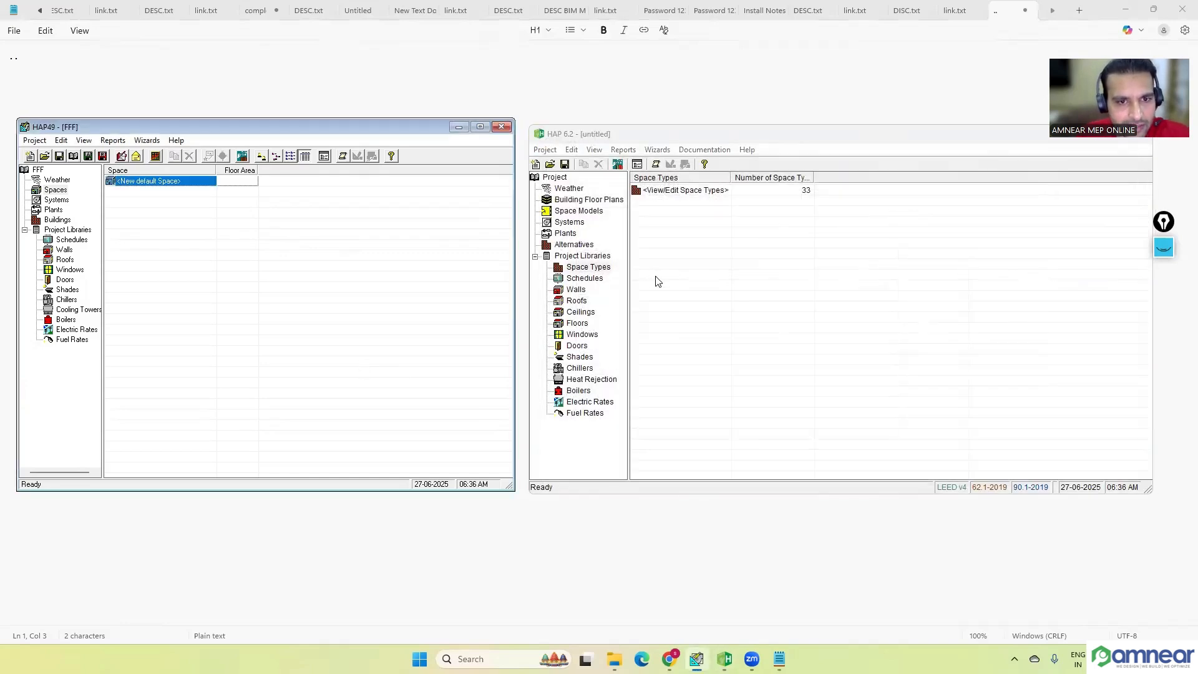
pyautogui.click(59, 190)
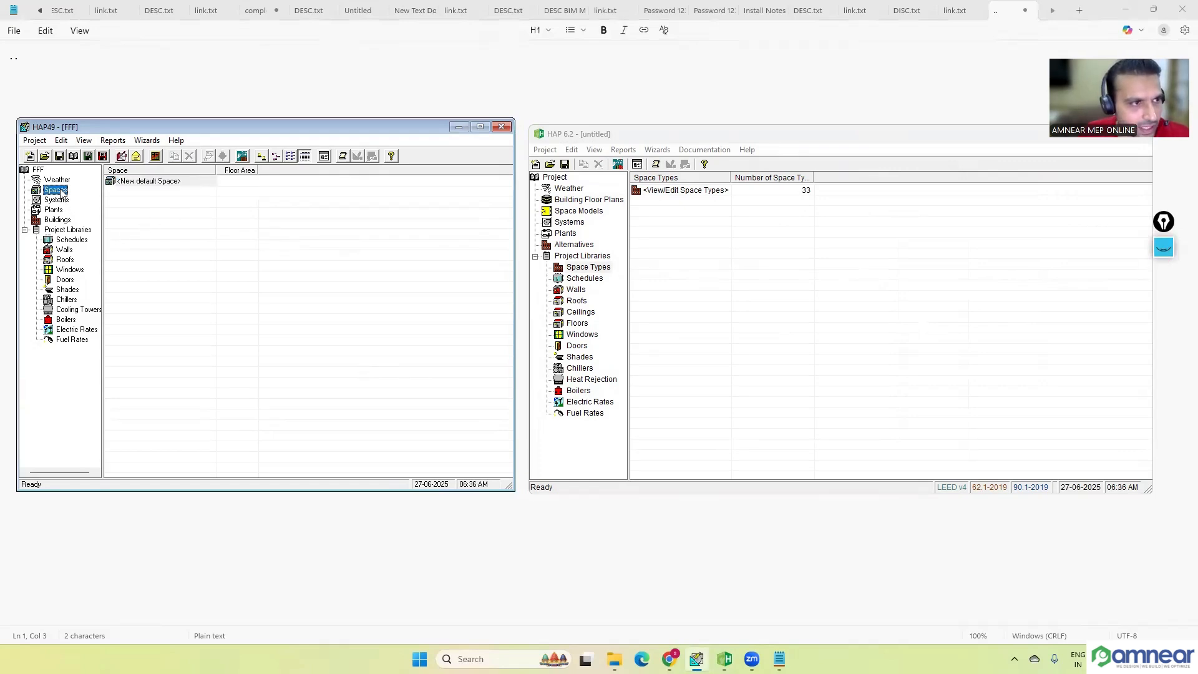
pyautogui.click(138, 183)
pyautogui.doubleClick(140, 182)
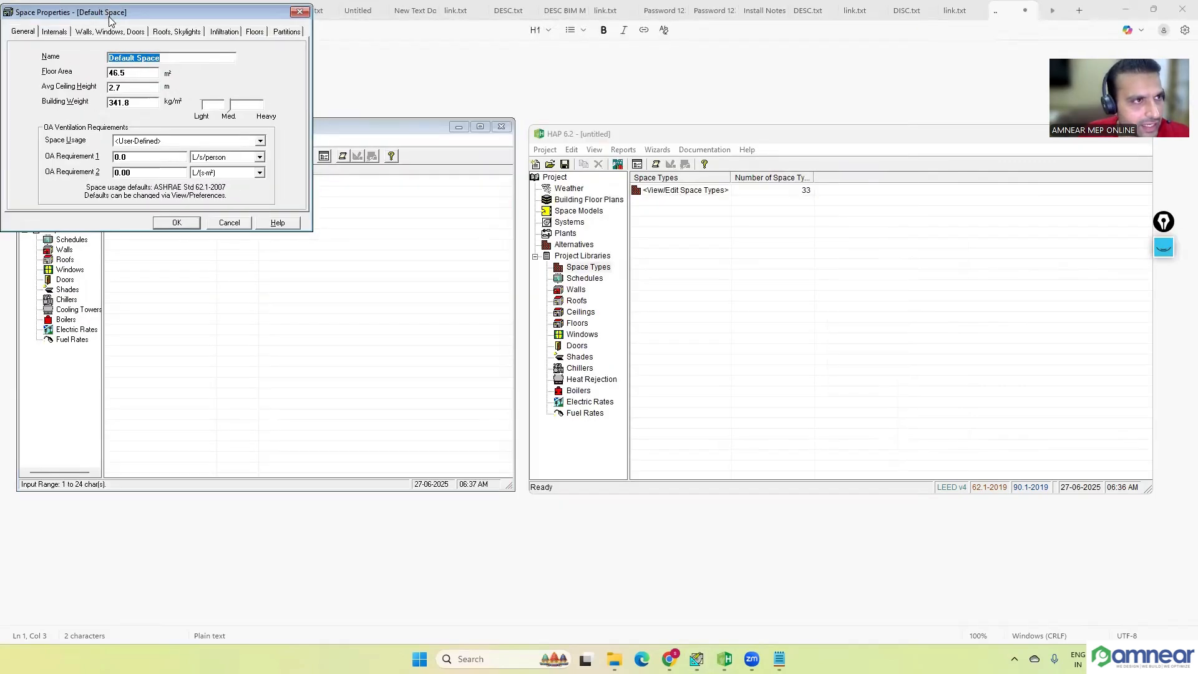
pyautogui.click(197, 143)
pyautogui.click(276, 216)
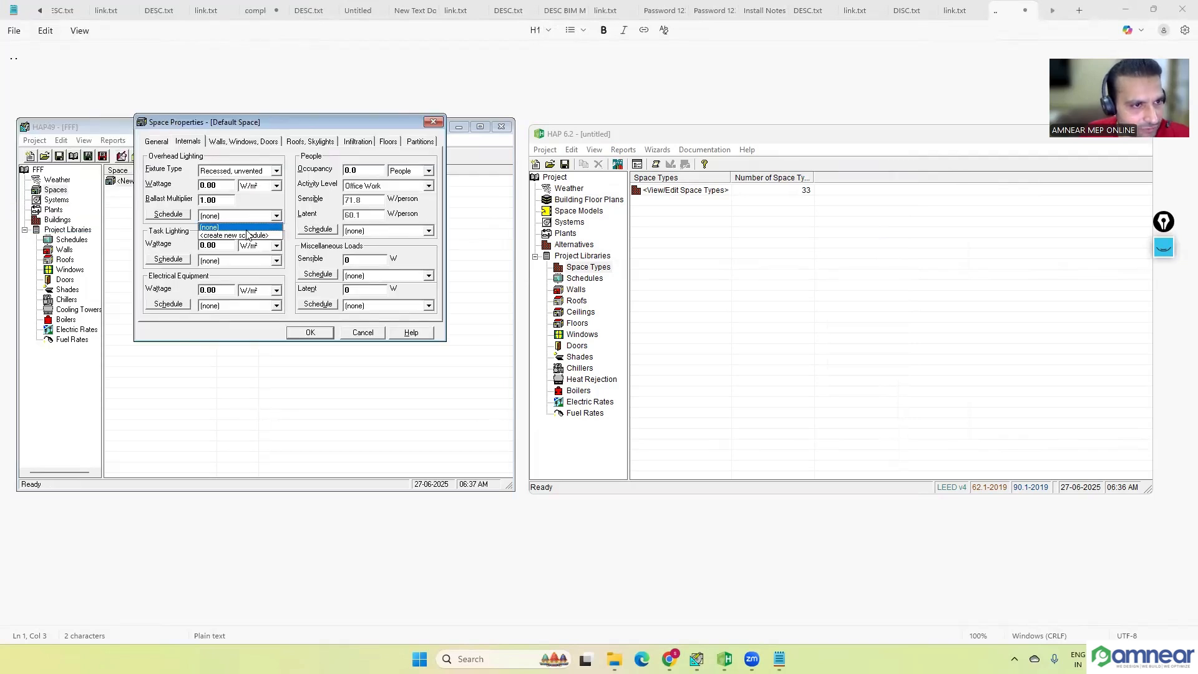
pyautogui.click(433, 123)
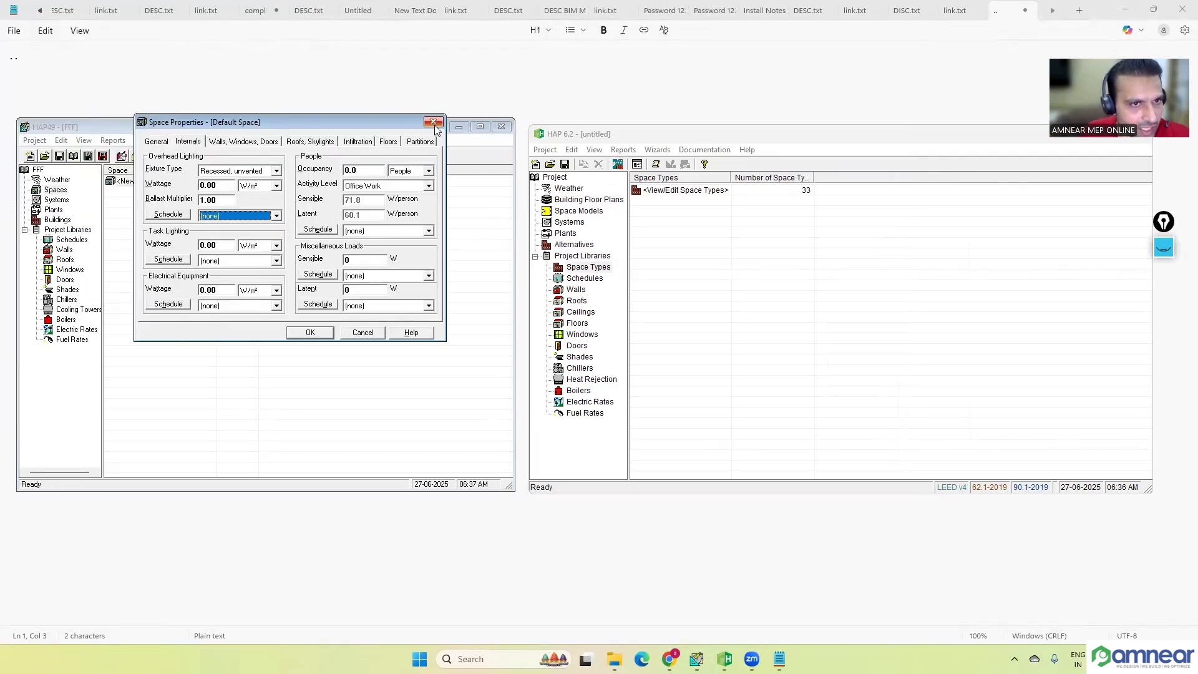
pyautogui.click(434, 122)
# Step: Compare the Schedules libraries of HAP 4.9 and HAP 6.2, and inspect a new default schedule's properties in HAP 6.2, discarding it
pyautogui.click(72, 240)
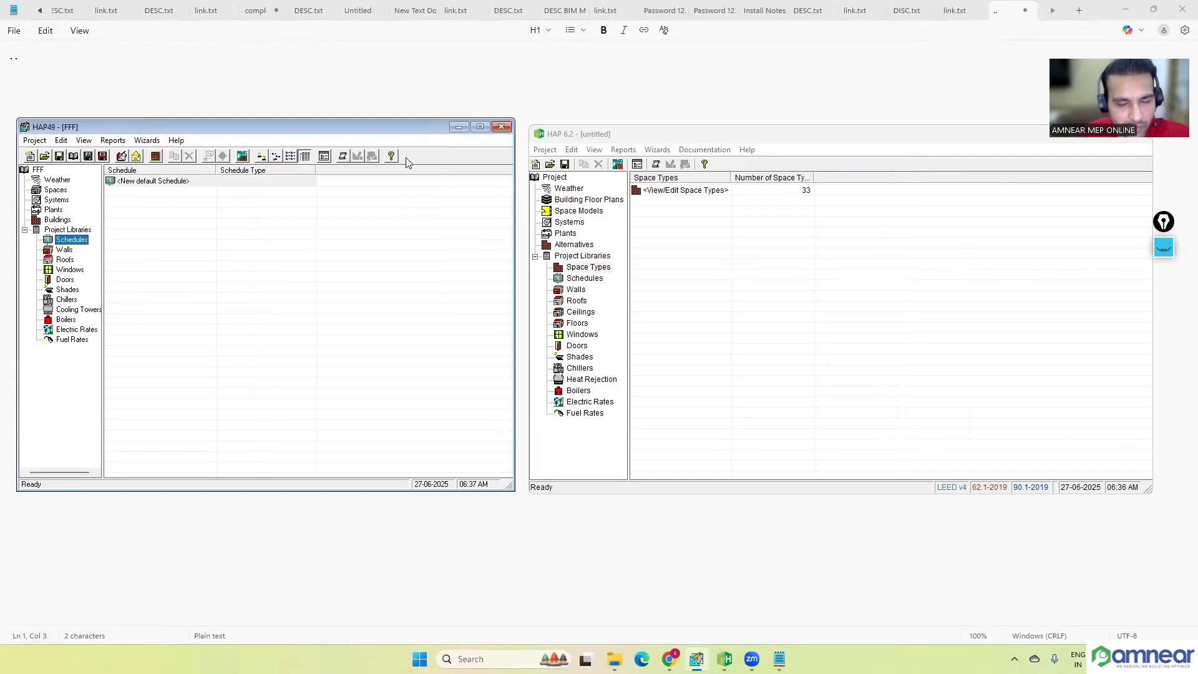
pyautogui.click(610, 142)
pyautogui.click(584, 279)
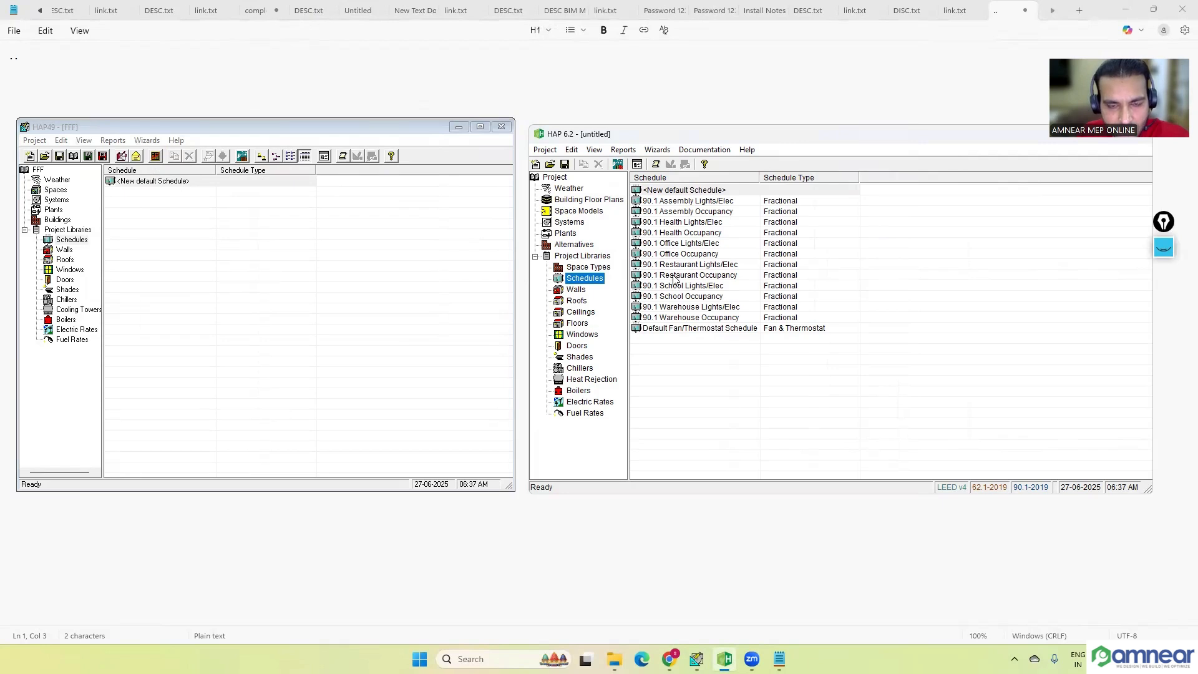
pyautogui.doubleClick(694, 191)
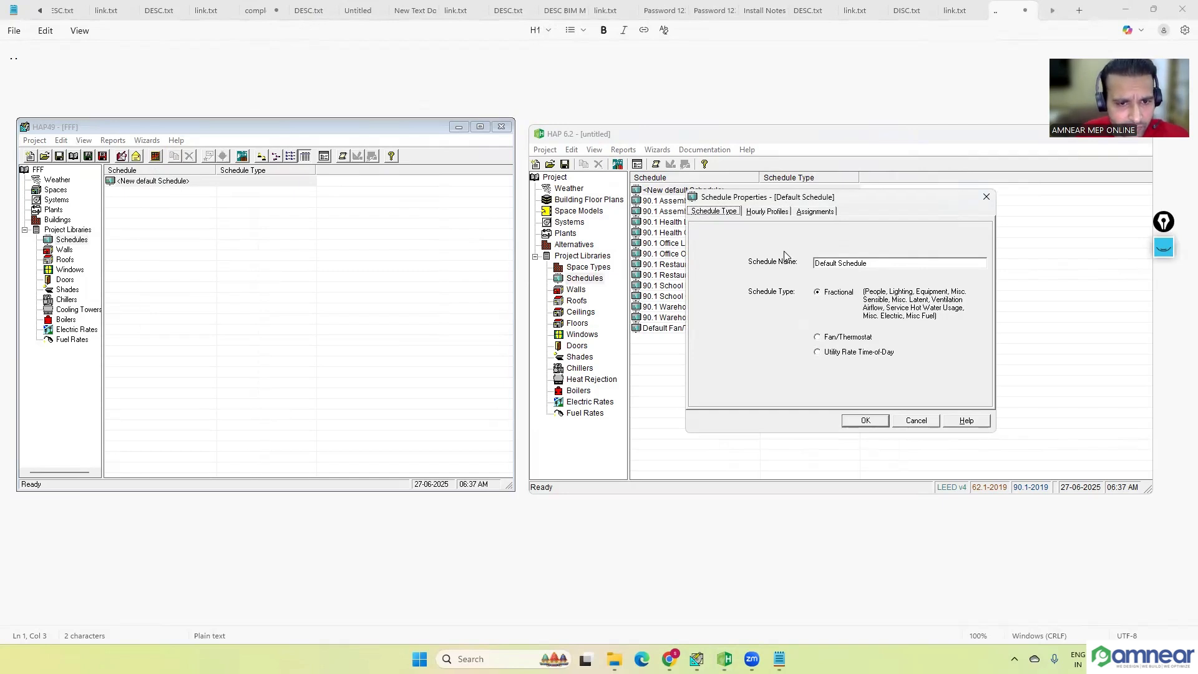
pyautogui.click(981, 198)
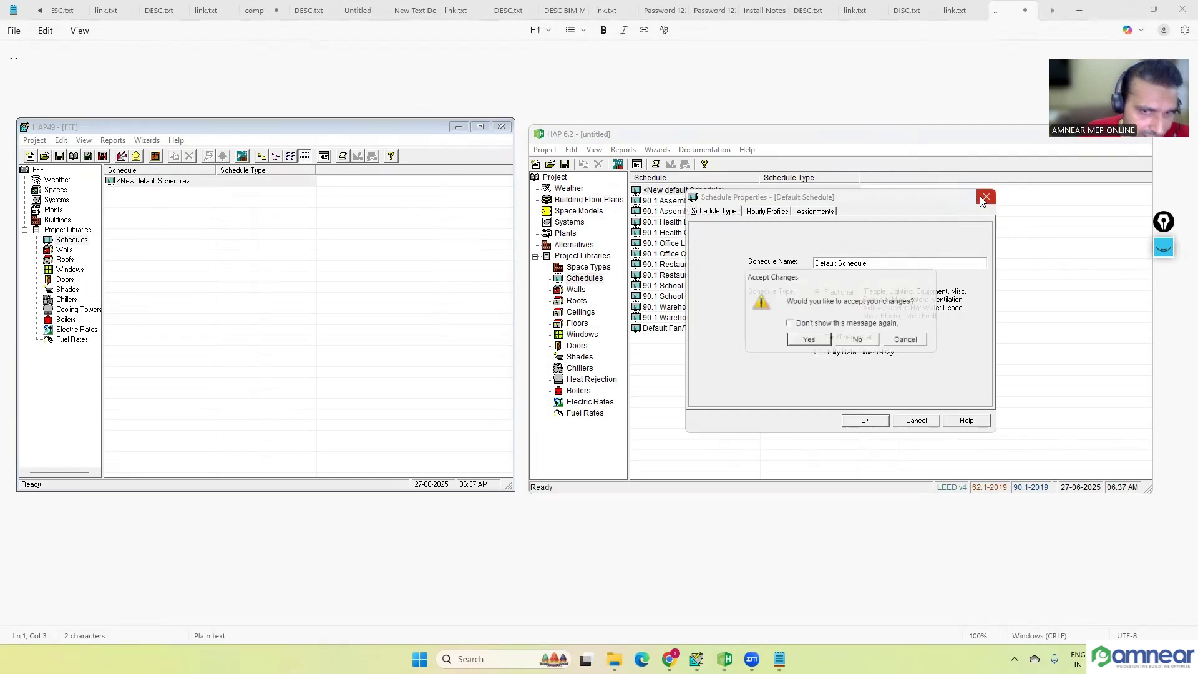
pyautogui.click(864, 343)
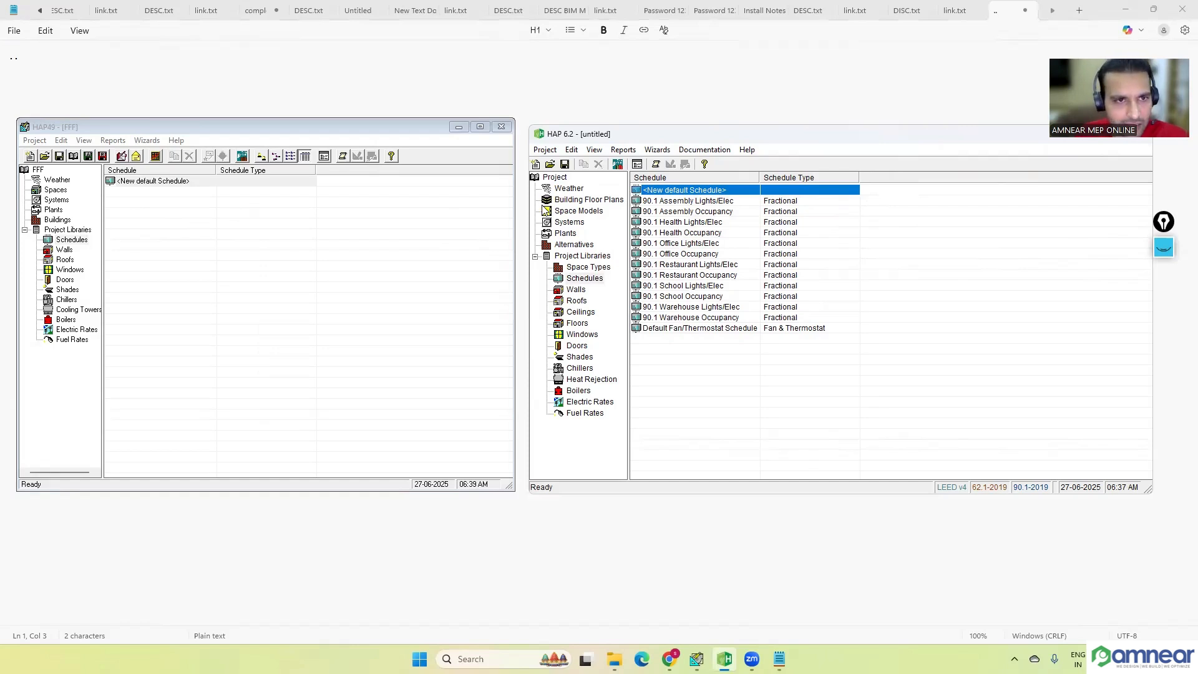
# Step: Minimize HAP 4.9 and create a new HAP 6.2 project without saving changes to the current one
pyautogui.click(458, 127)
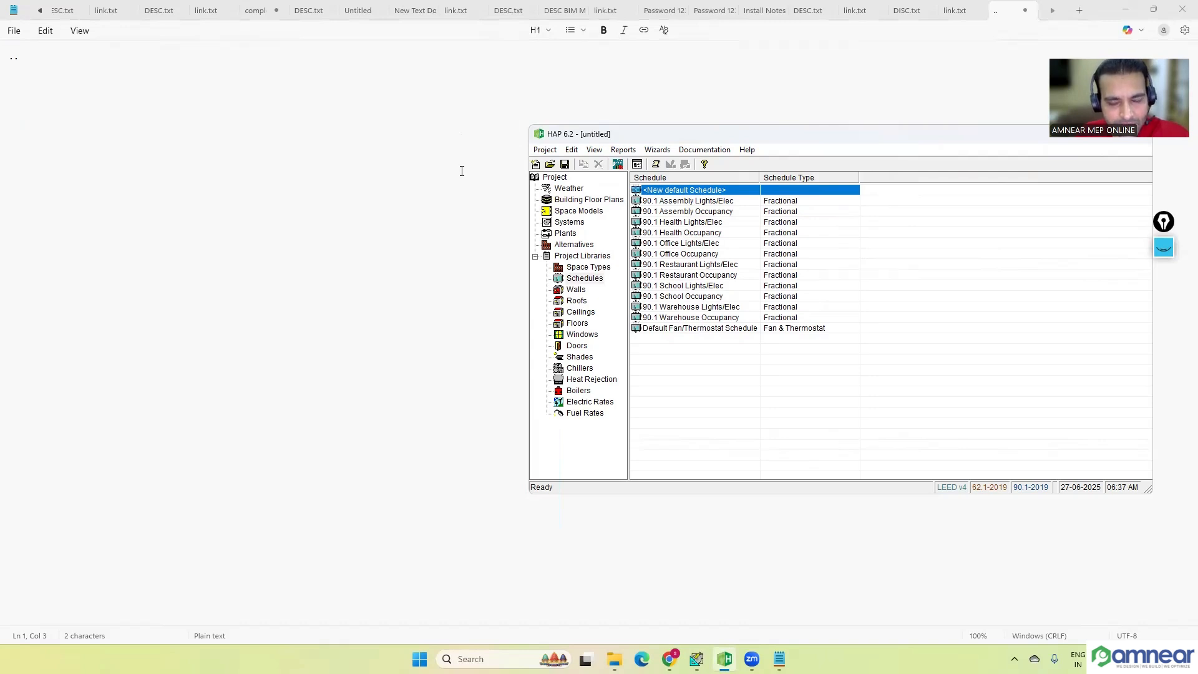
pyautogui.click(547, 152)
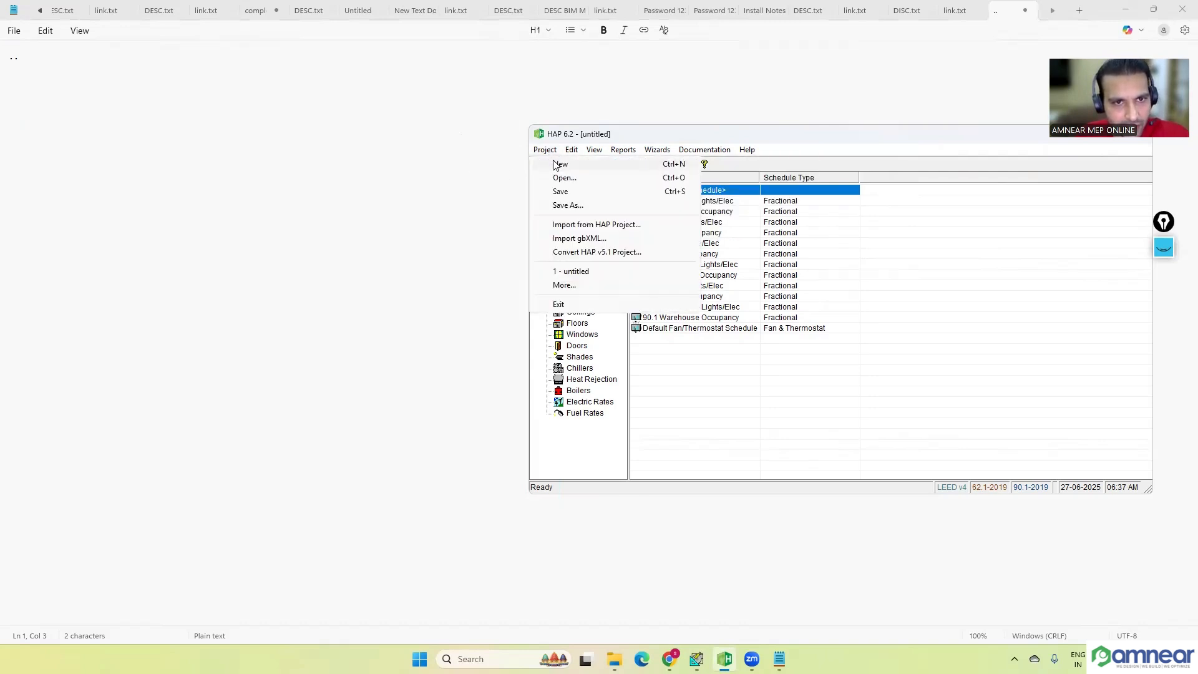
pyautogui.click(577, 164)
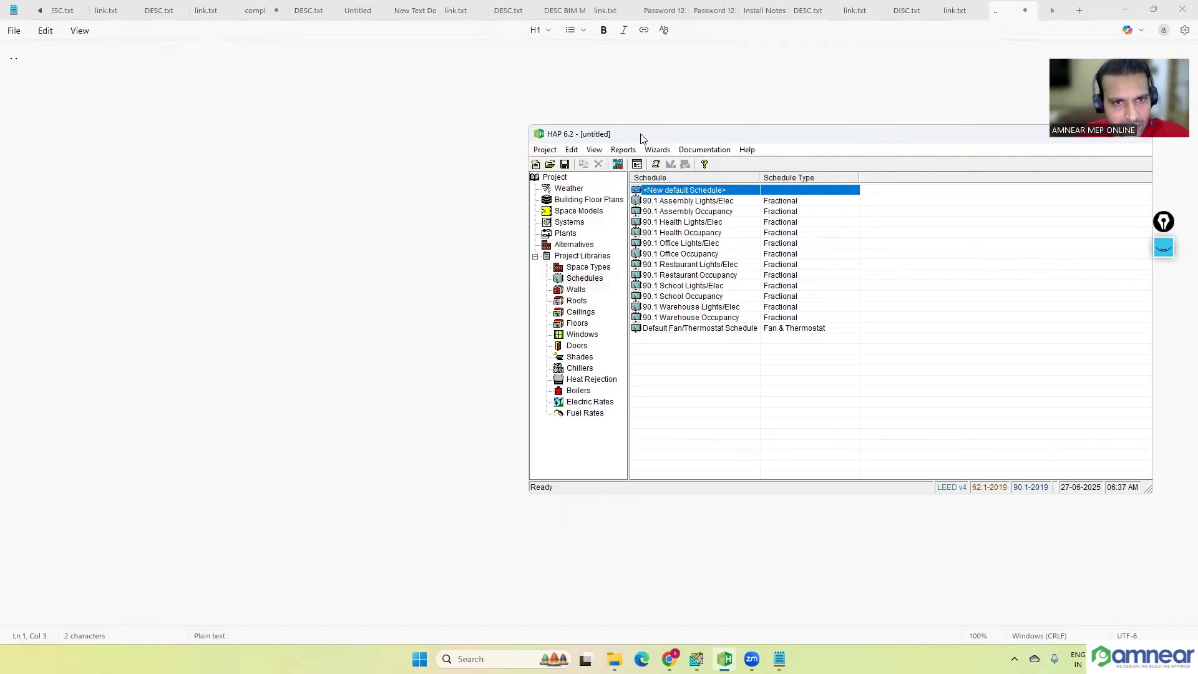
pyautogui.click(536, 165)
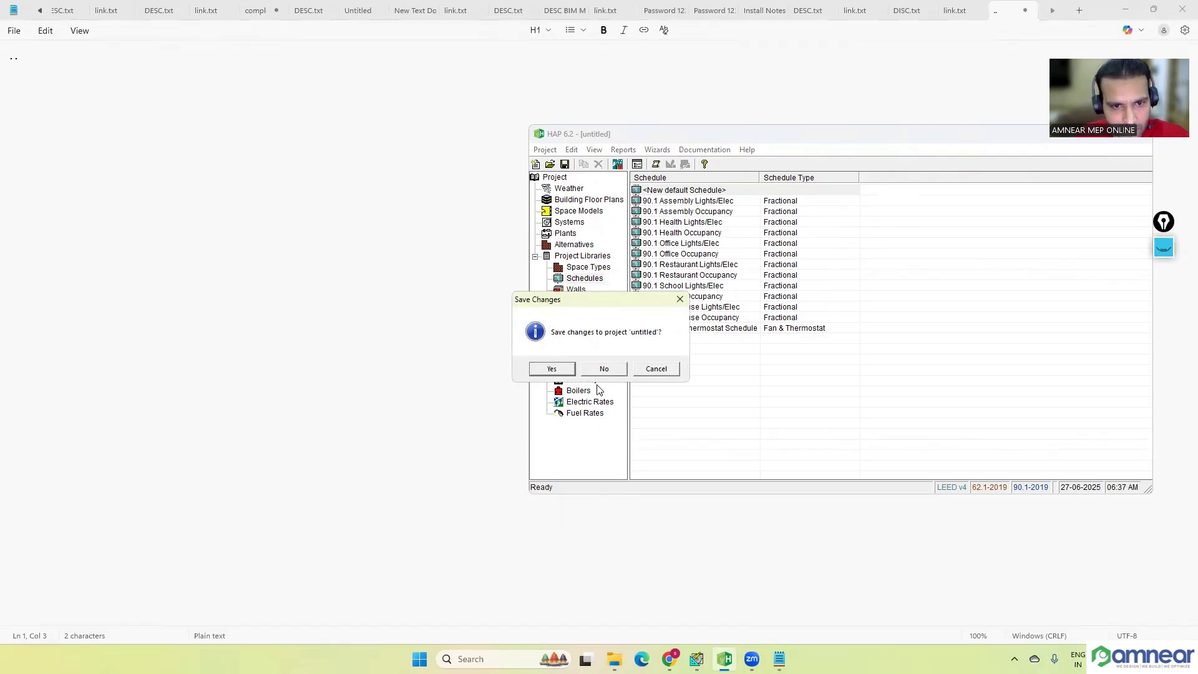
pyautogui.click(603, 369)
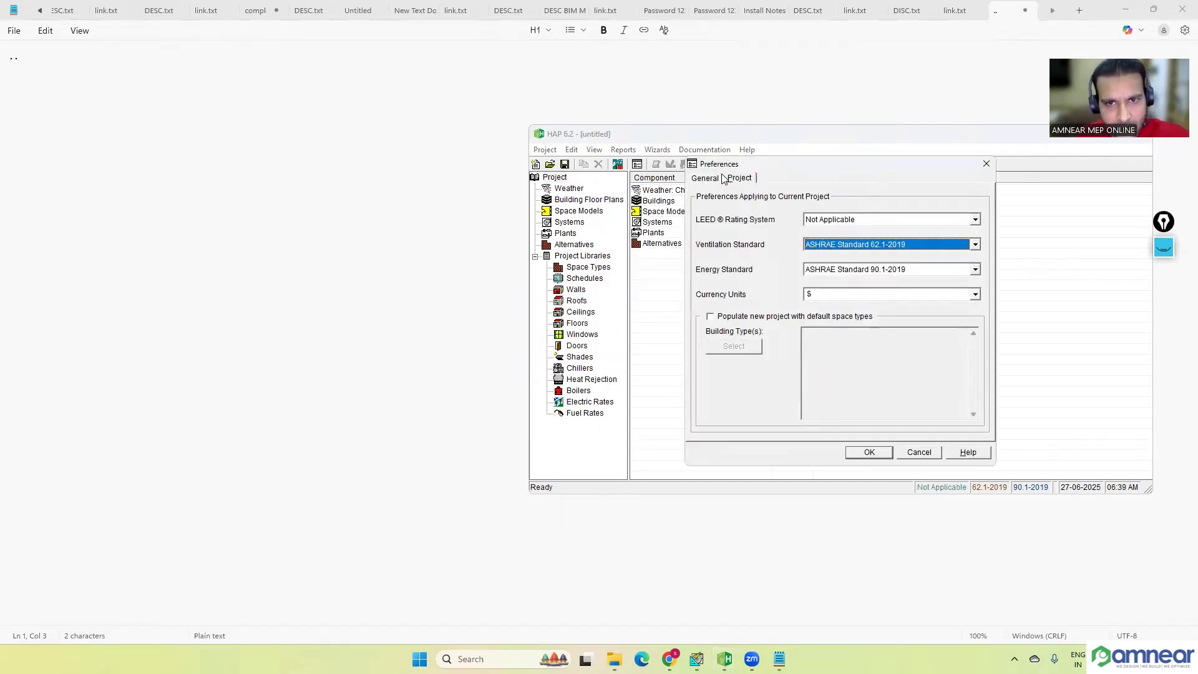
# Step: Set the project preferences to LEED v4, ASHRAE Standard 62.1-2019 for ventilation and ASHRAE Standard 90.1-2019 for energy
pyautogui.click(705, 178)
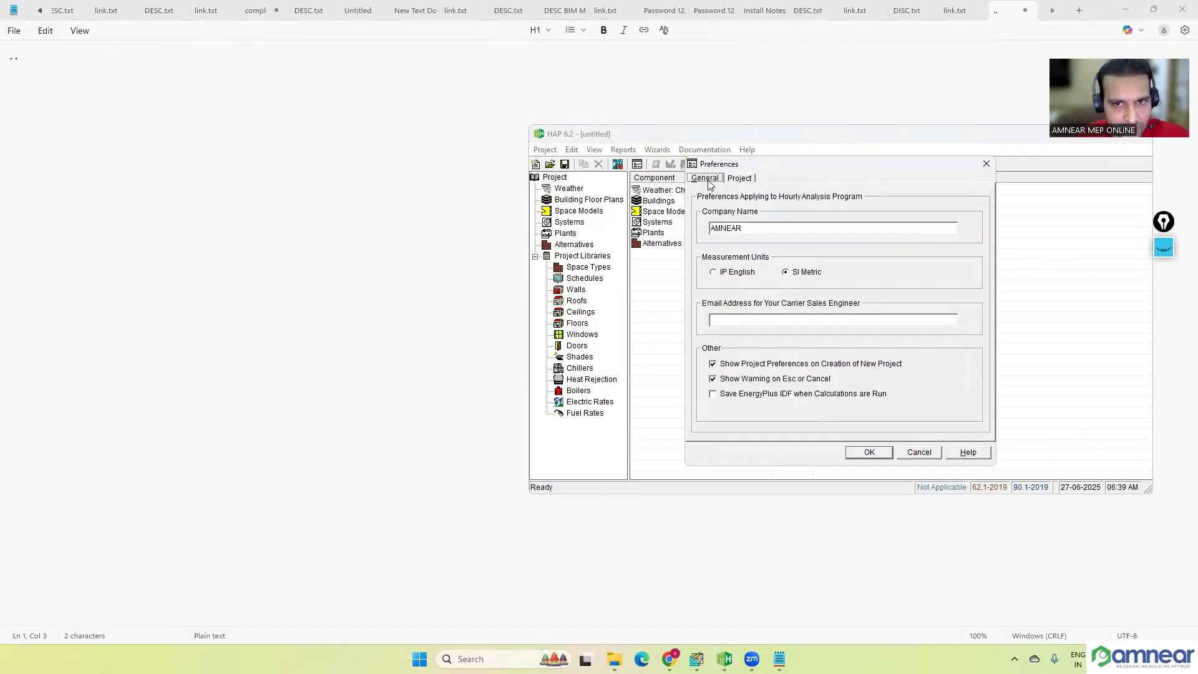
pyautogui.click(742, 181)
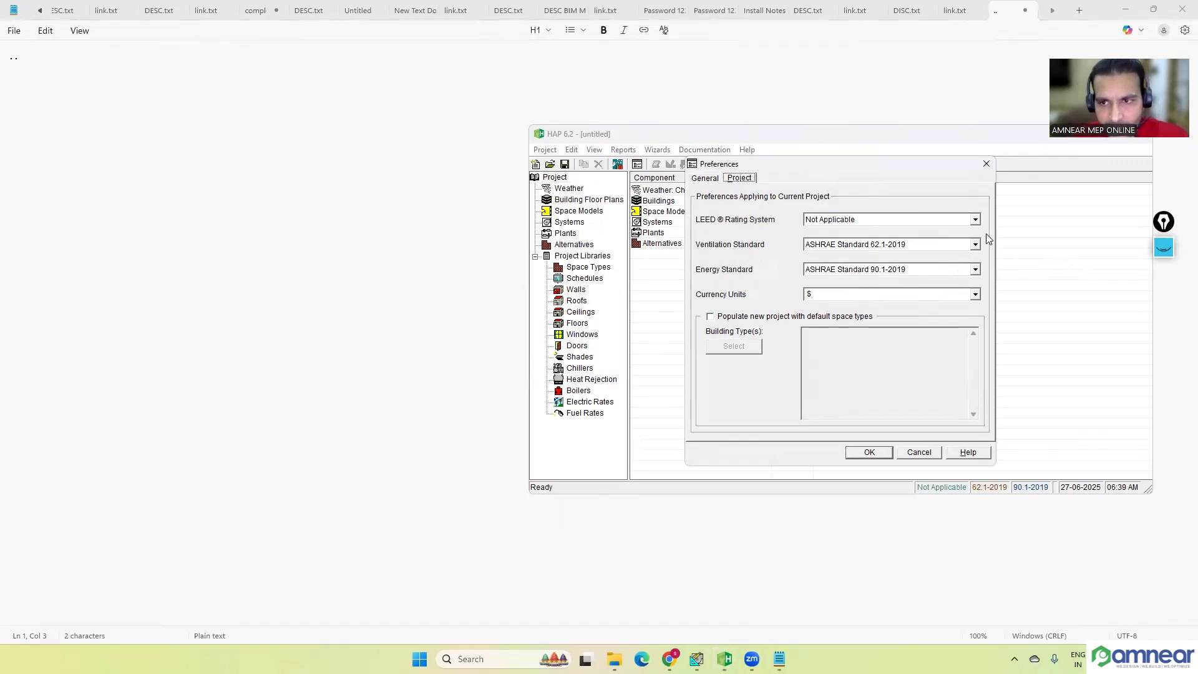
pyautogui.click(975, 220)
pyautogui.click(925, 243)
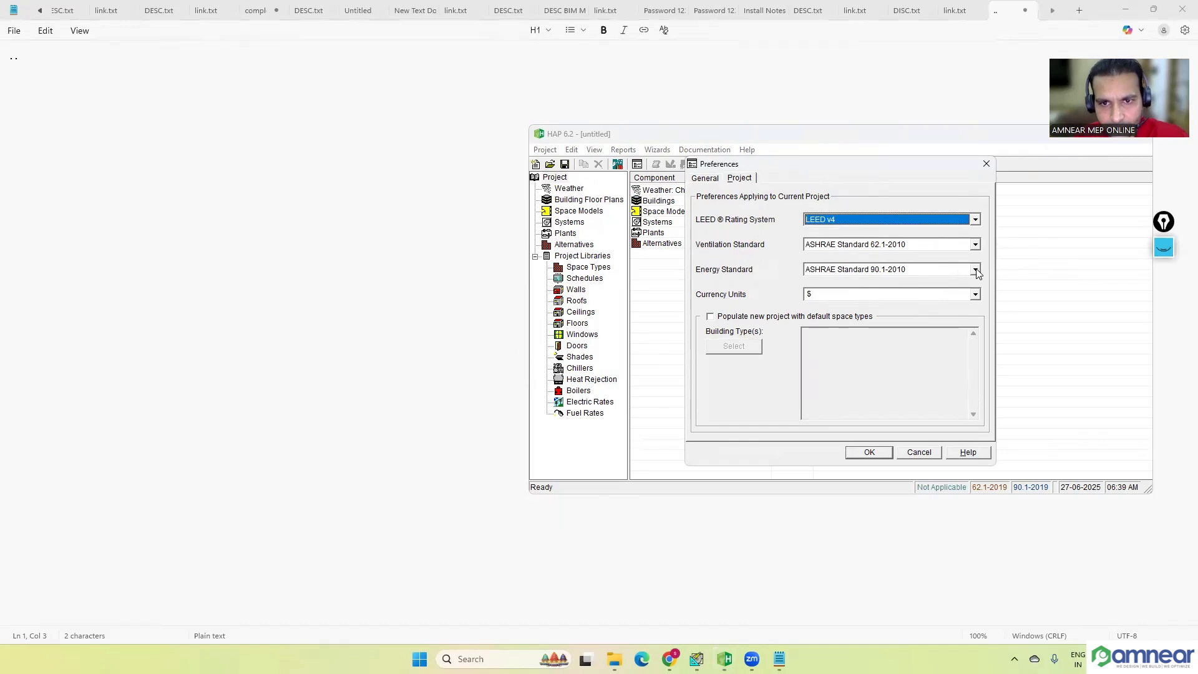
pyautogui.click(975, 245)
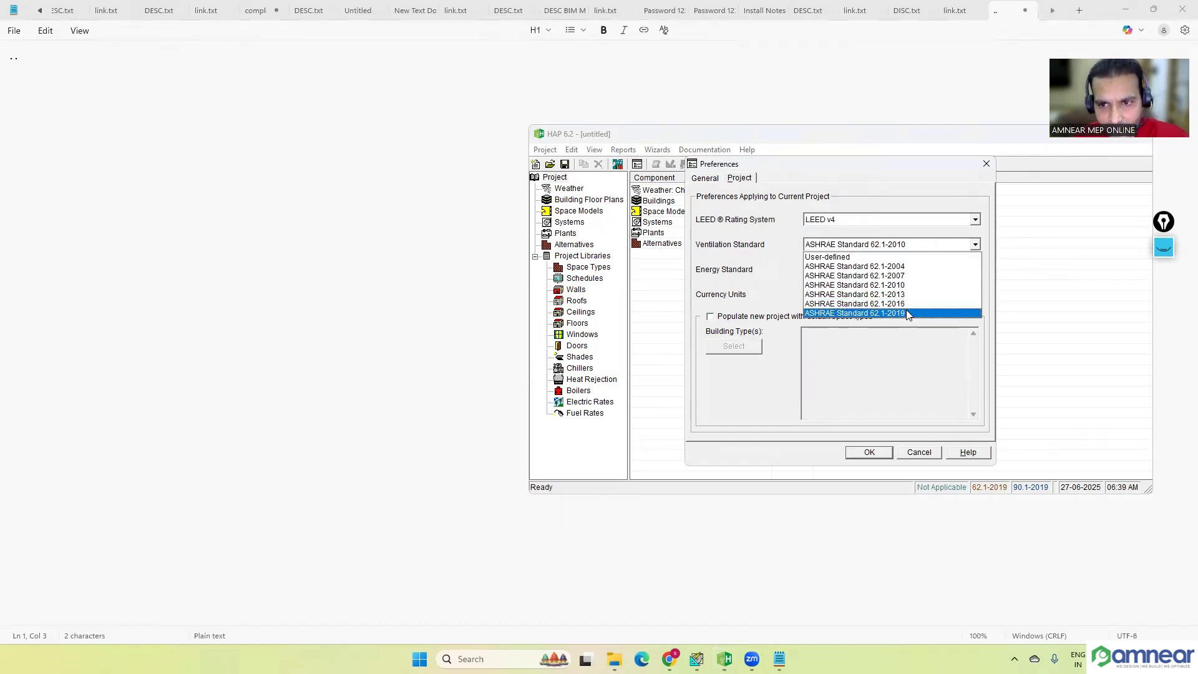
pyautogui.click(906, 310)
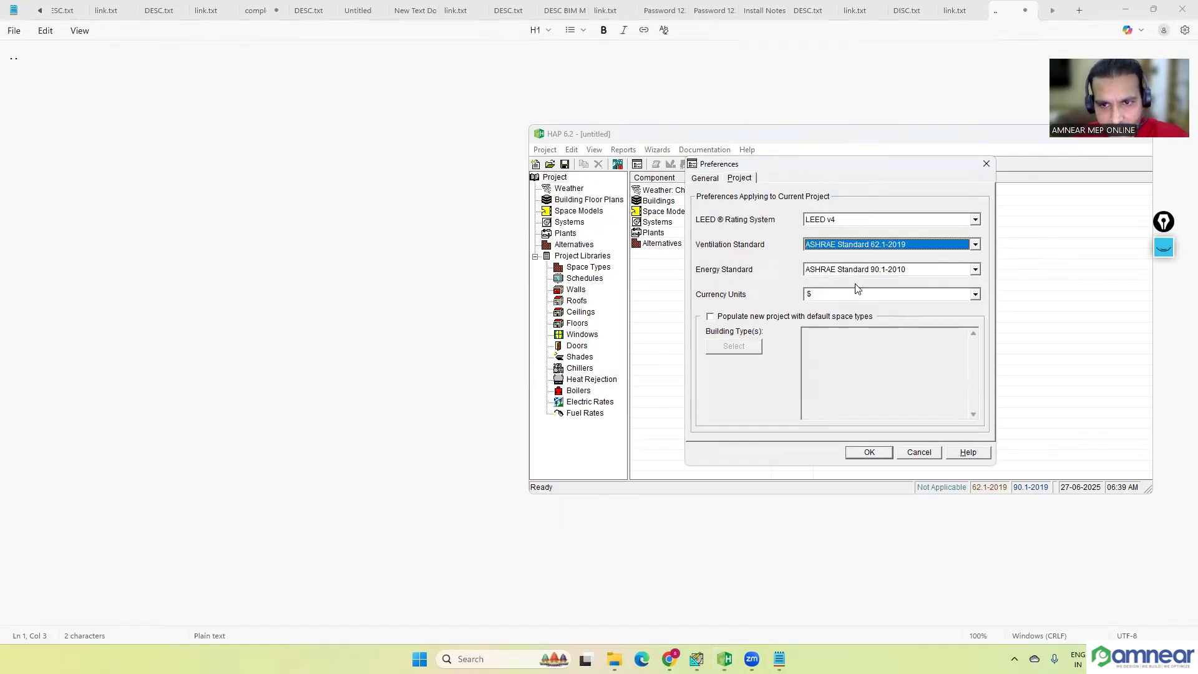
pyautogui.click(975, 269)
pyautogui.click(923, 310)
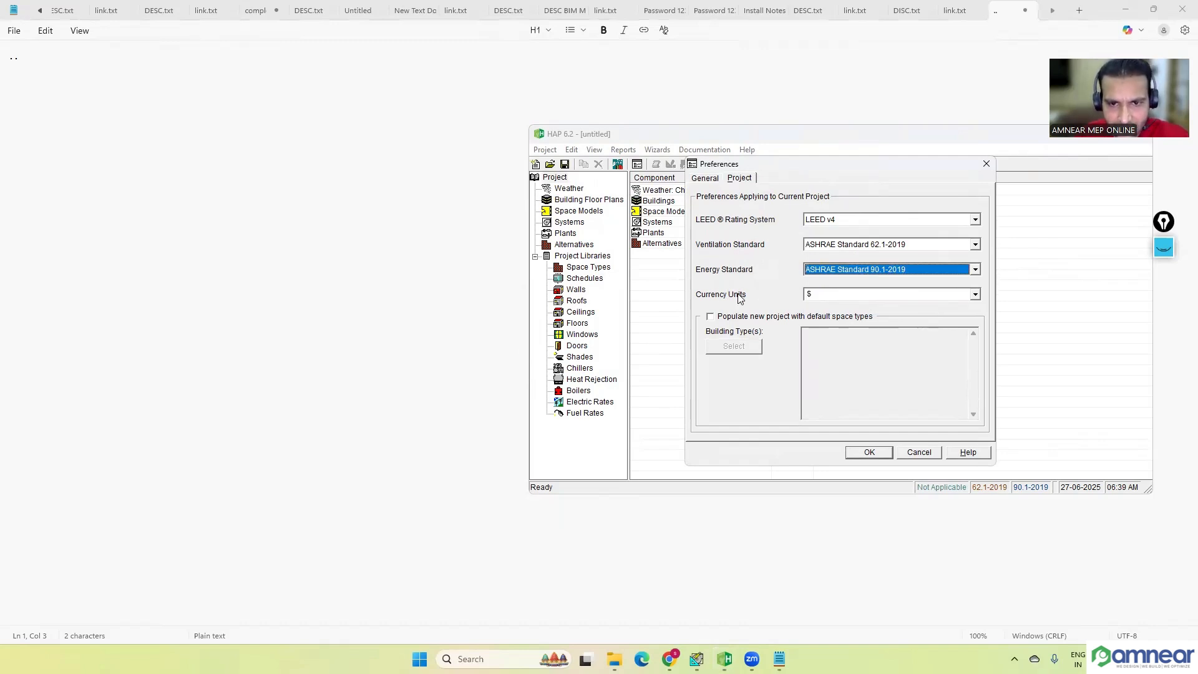
# Step: Choose SI Metric as the measurement units in the general preferences and accept the preferences
pyautogui.click(707, 181)
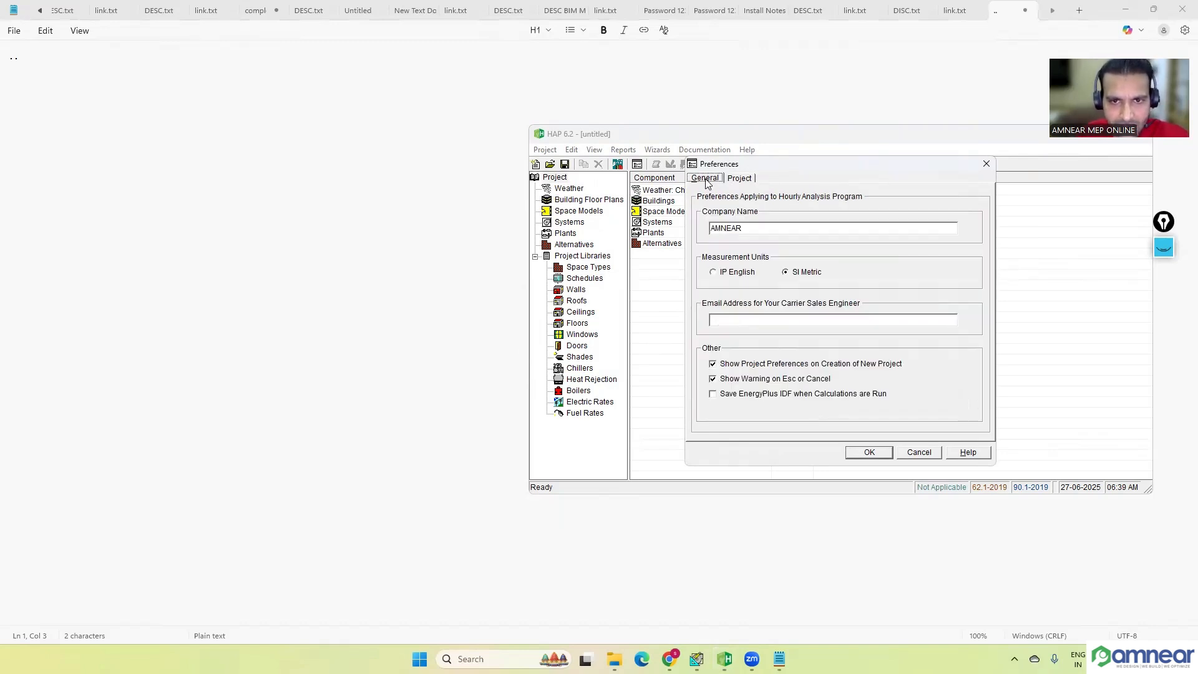
pyautogui.click(724, 274)
pyautogui.click(799, 276)
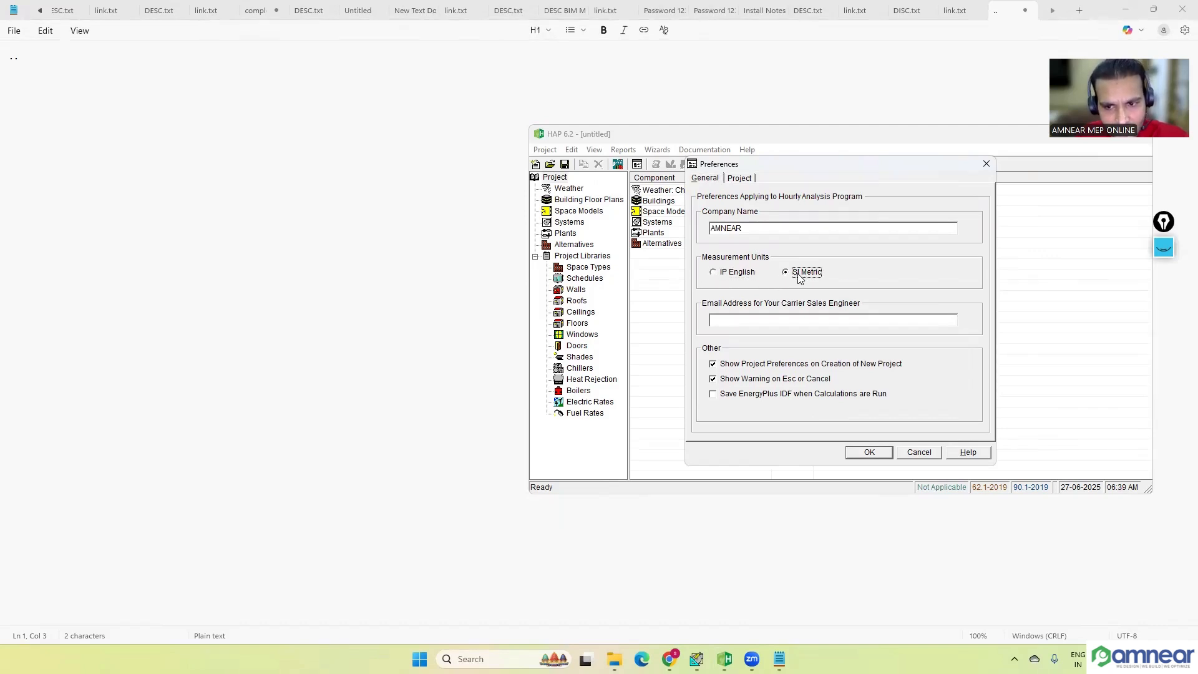
pyautogui.click(866, 452)
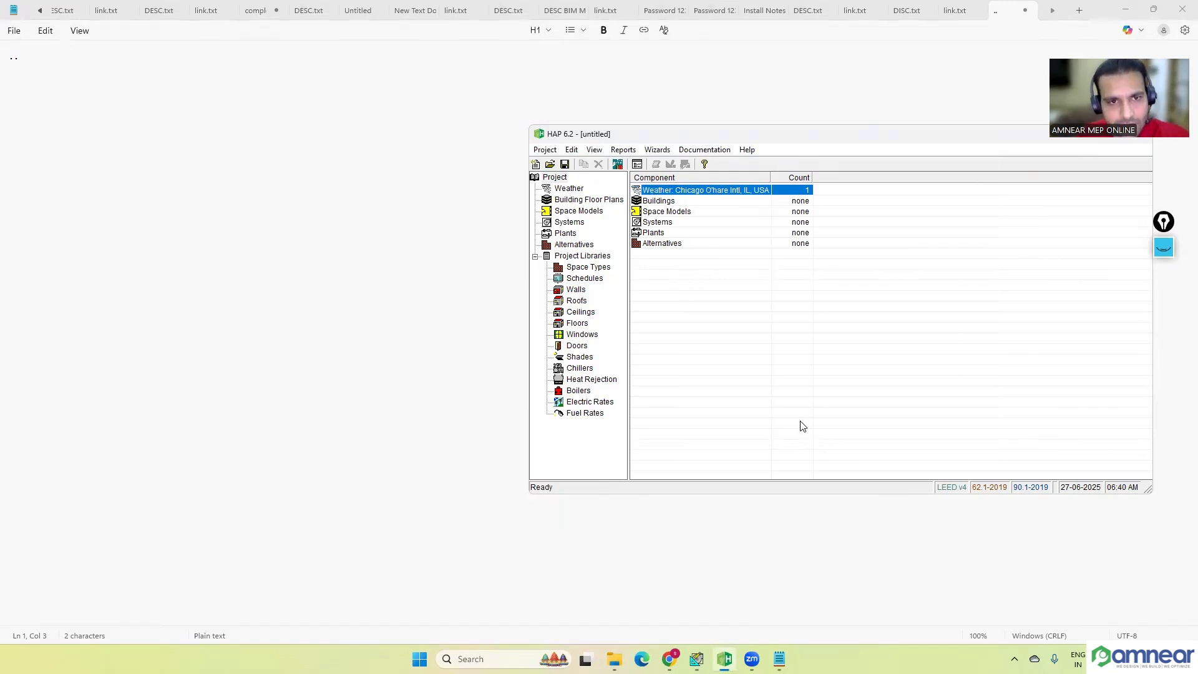
# Step: Import the gbXML file GBXML BIM from the HAP 6.2 folder on the Desktop and close the import summary report
pyautogui.click(573, 189)
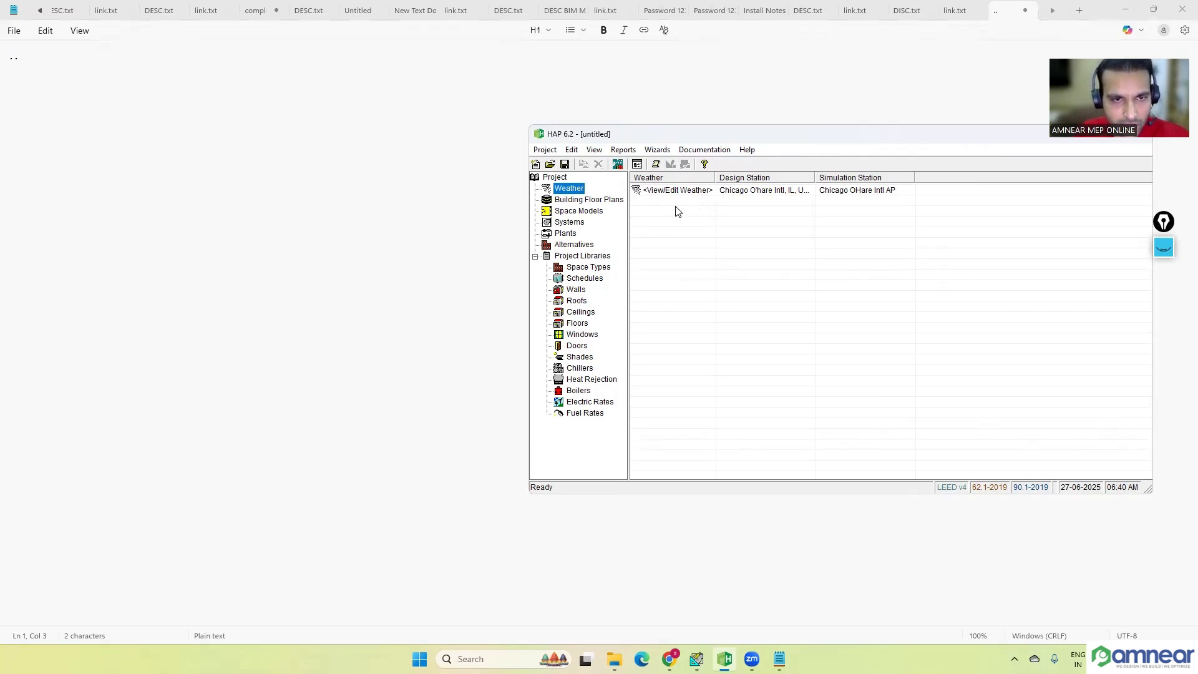
pyautogui.click(545, 150)
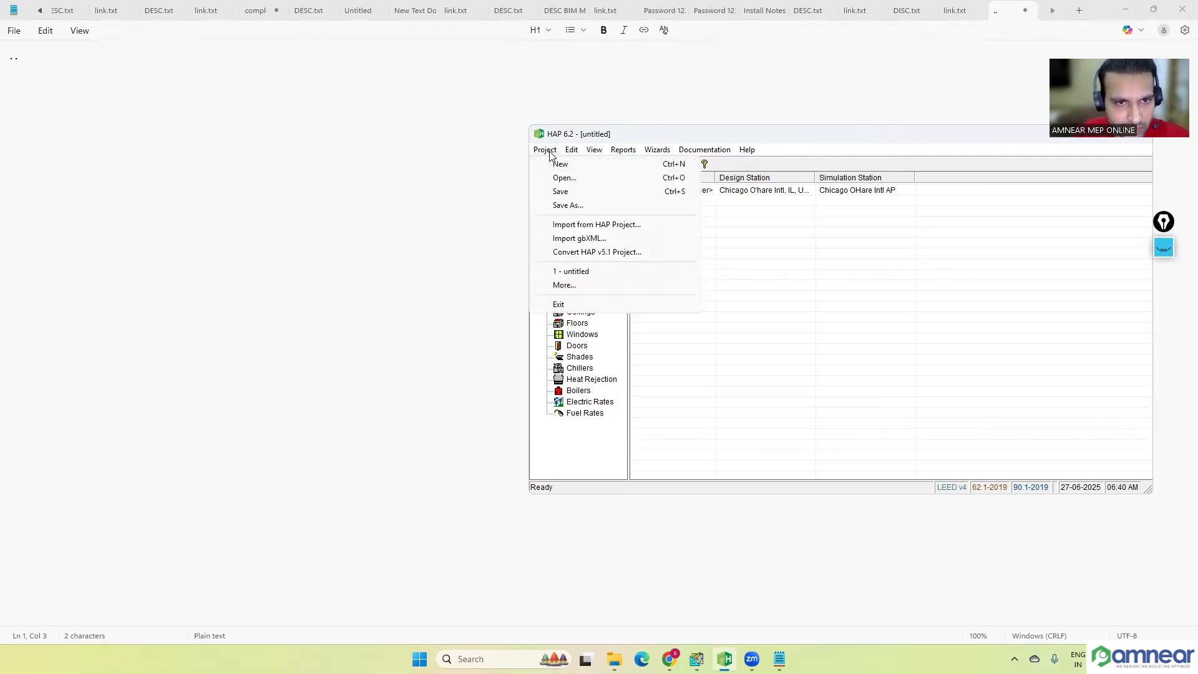
pyautogui.click(597, 240)
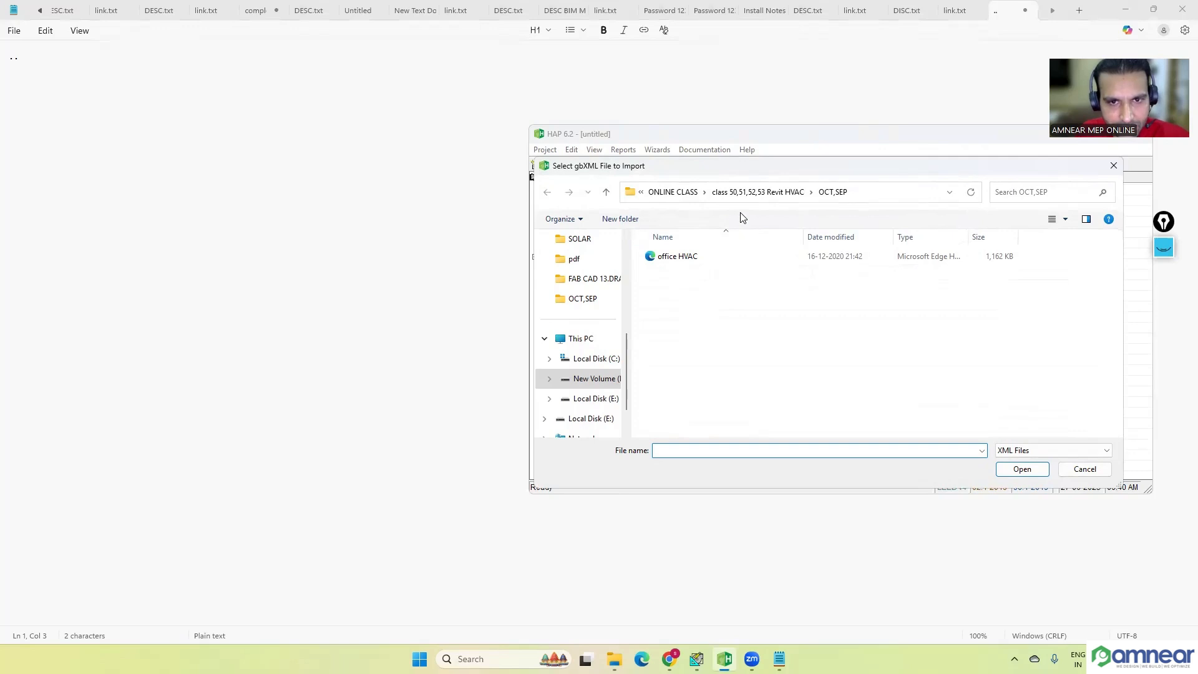
pyautogui.scroll(5, 577, 321)
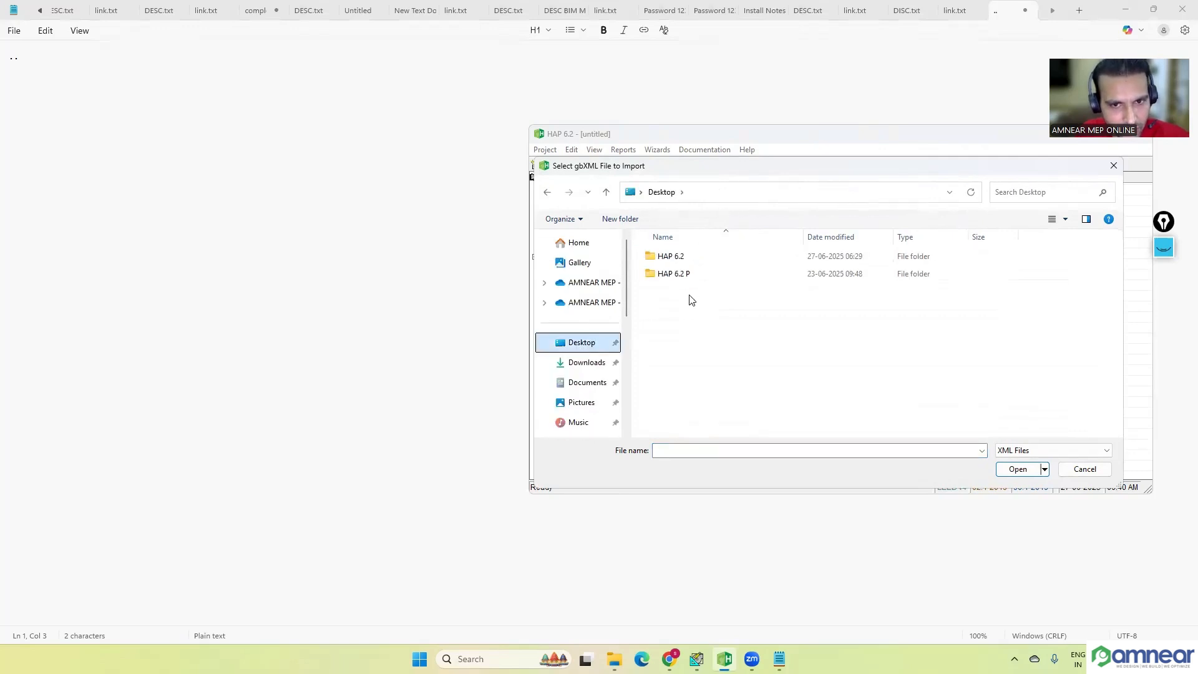
pyautogui.doubleClick(691, 257)
pyautogui.click(691, 260)
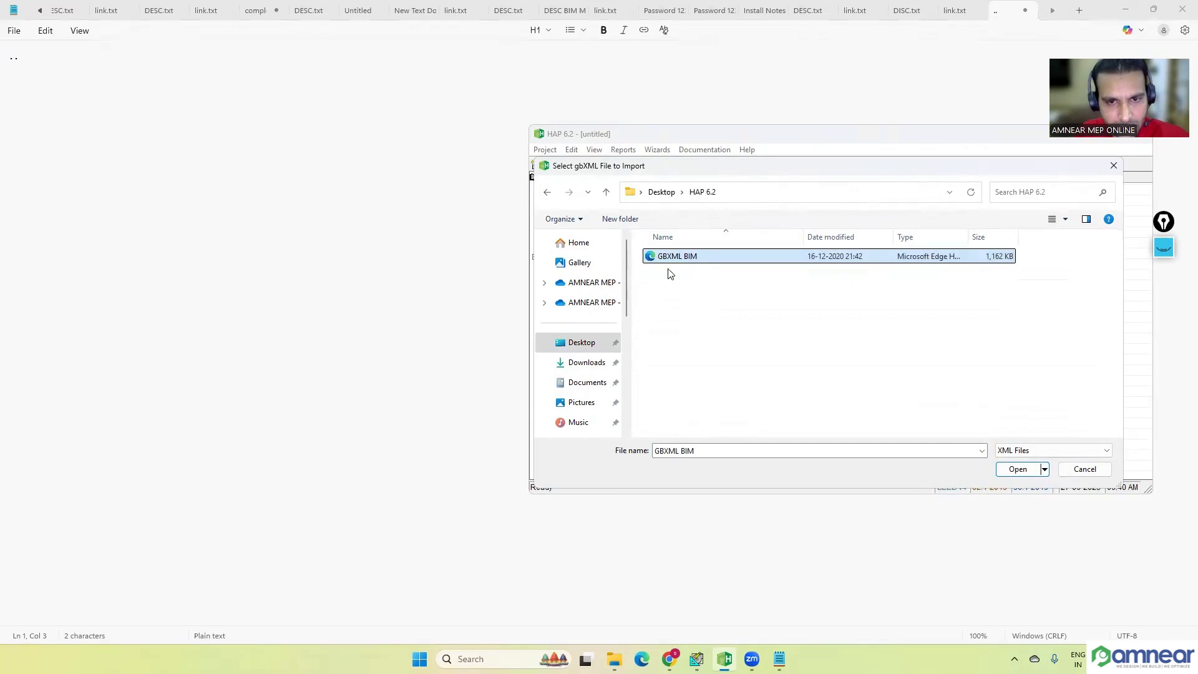
pyautogui.click(1021, 469)
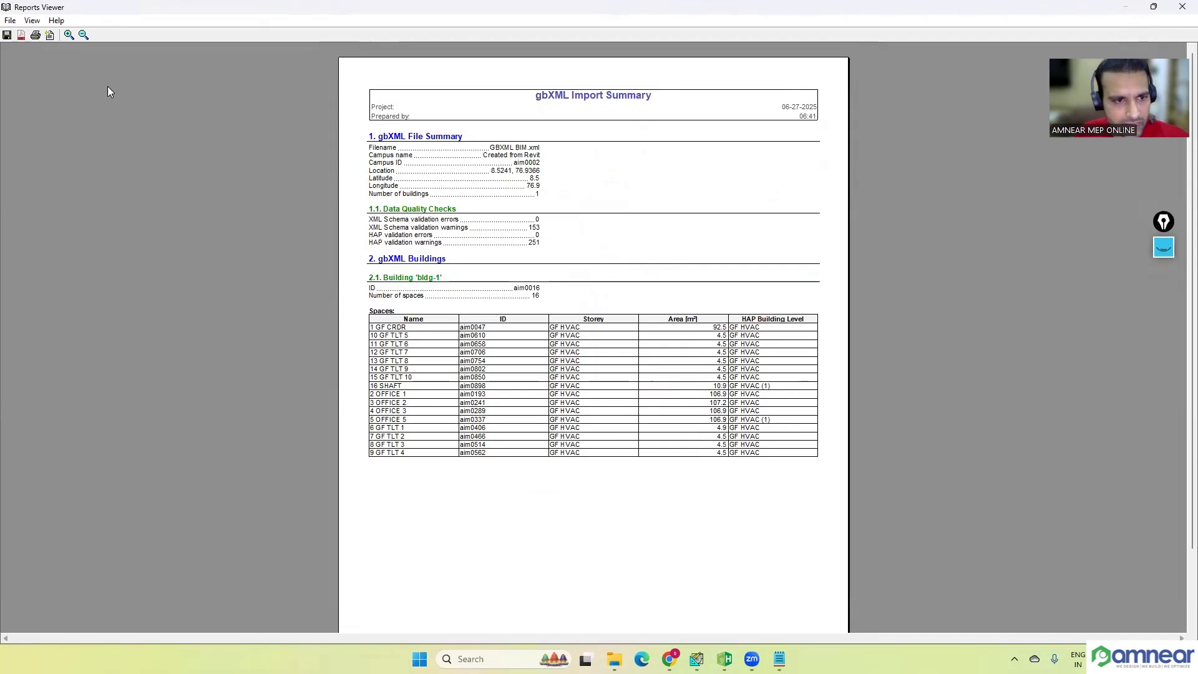
pyautogui.click(10, 21)
pyautogui.click(30, 87)
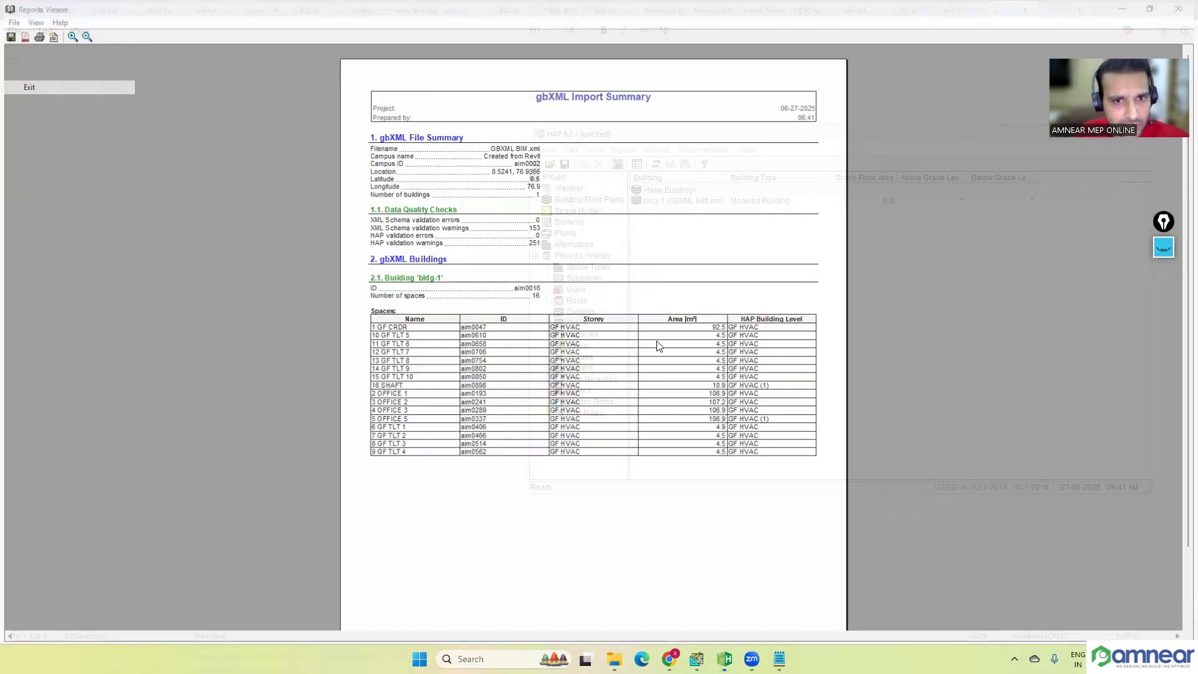
pyautogui.click(638, 381)
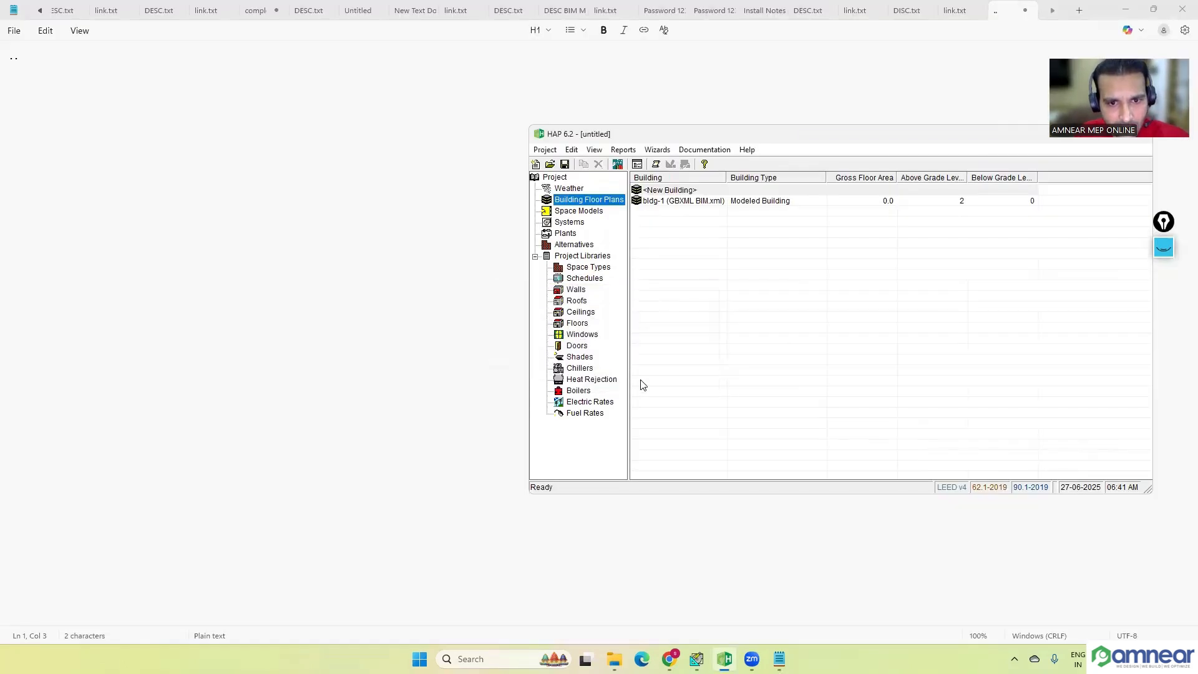
# Step: Inspect the floor plan images and 3D model of the imported building bldg-1, closing its properties without accepting changes
pyautogui.click(685, 206)
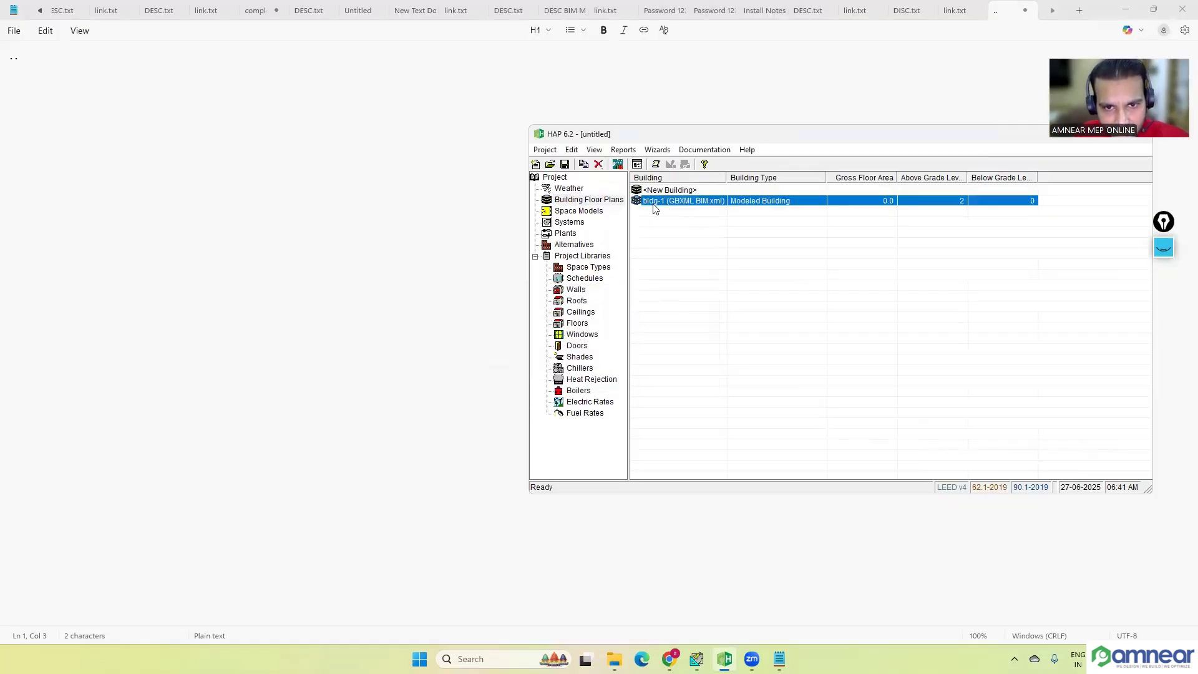
pyautogui.doubleClick(693, 205)
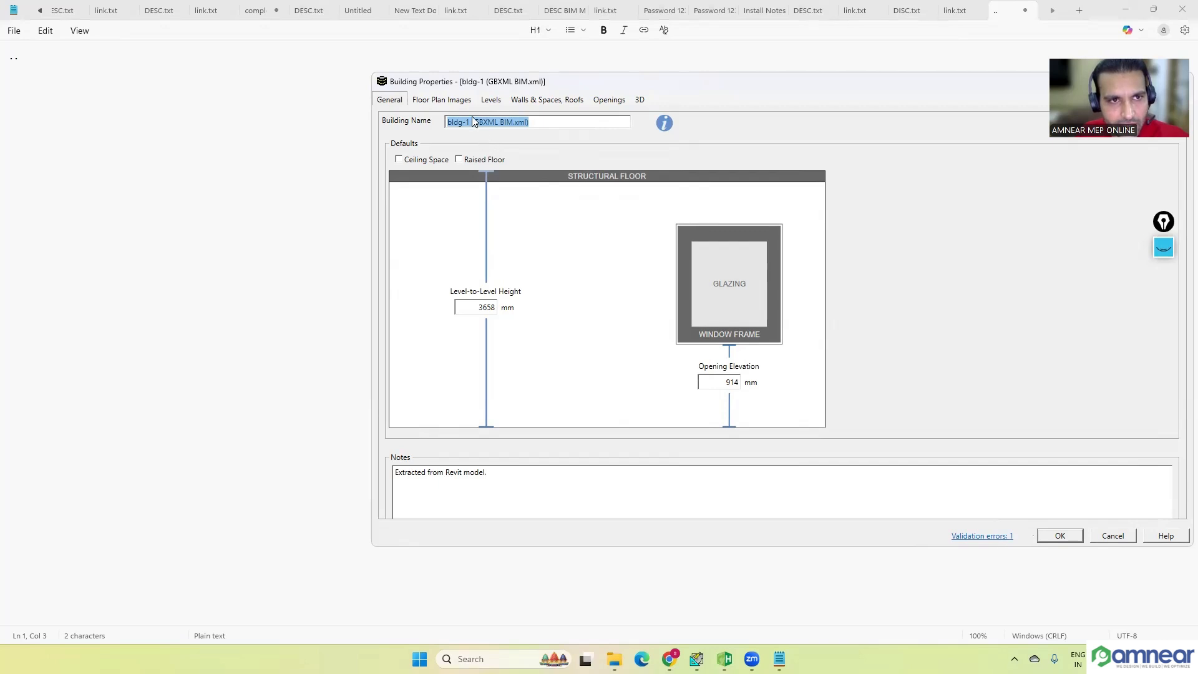
pyautogui.click(417, 99)
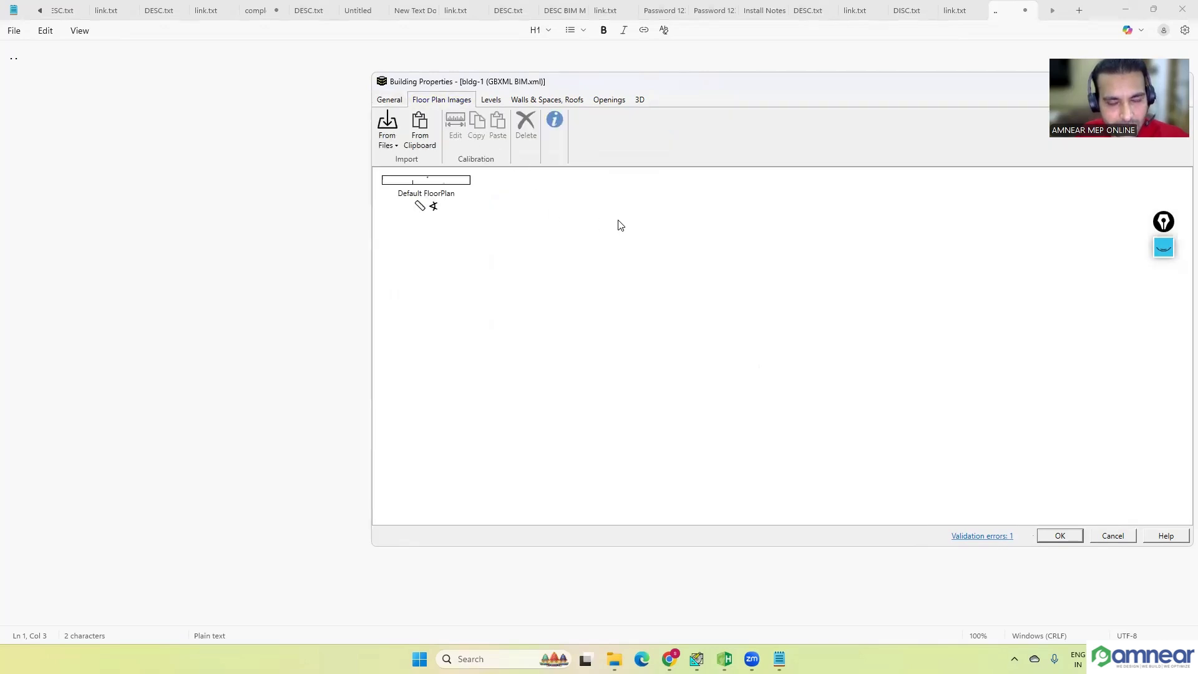
pyautogui.click(640, 101)
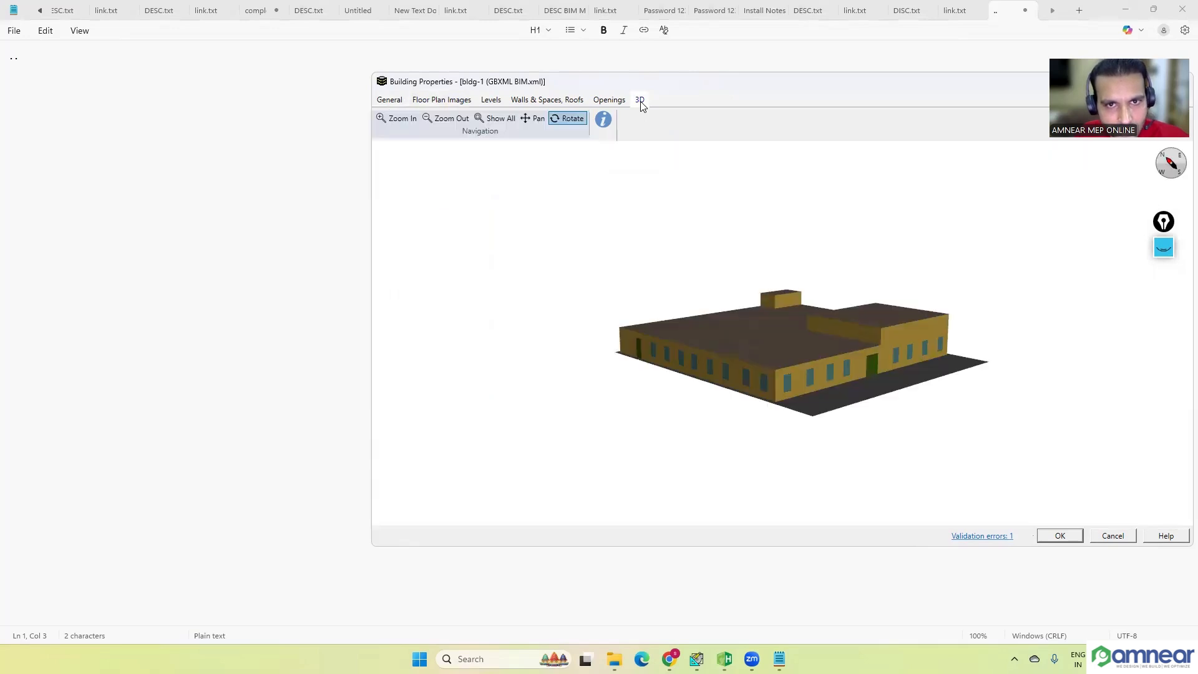
pyautogui.moveTo(830, 353); pyautogui.dragTo(821, 347)
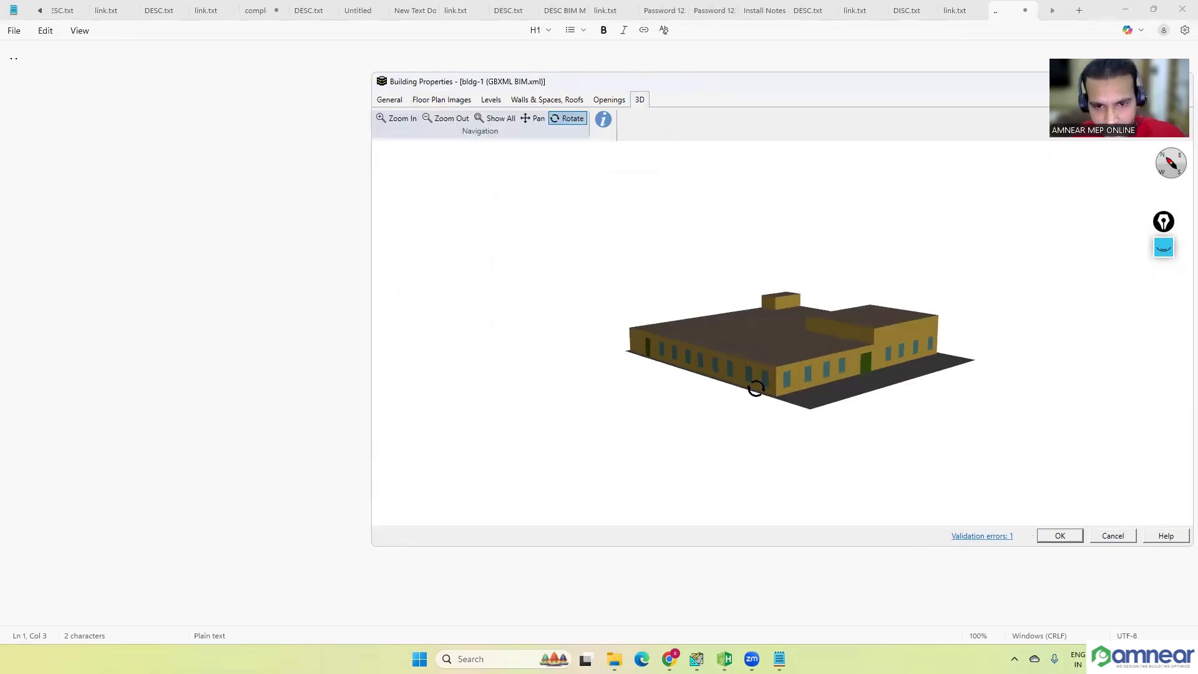
pyautogui.moveTo(782, 343); pyautogui.dragTo(741, 307)
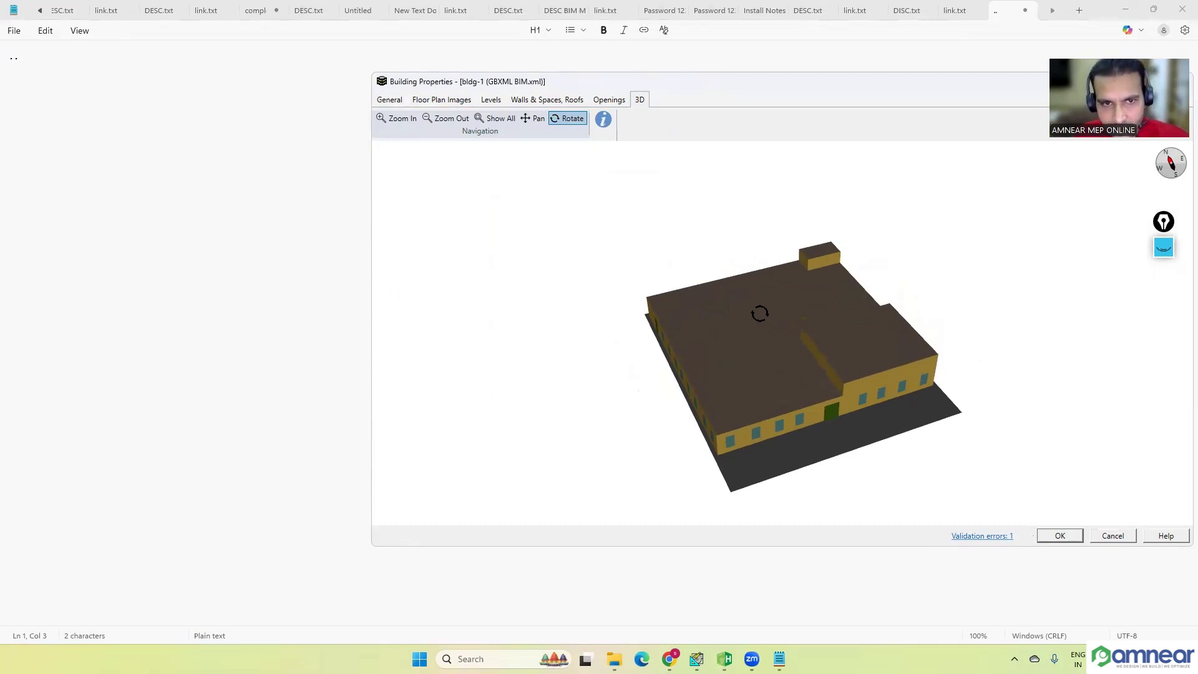
pyautogui.click(1112, 536)
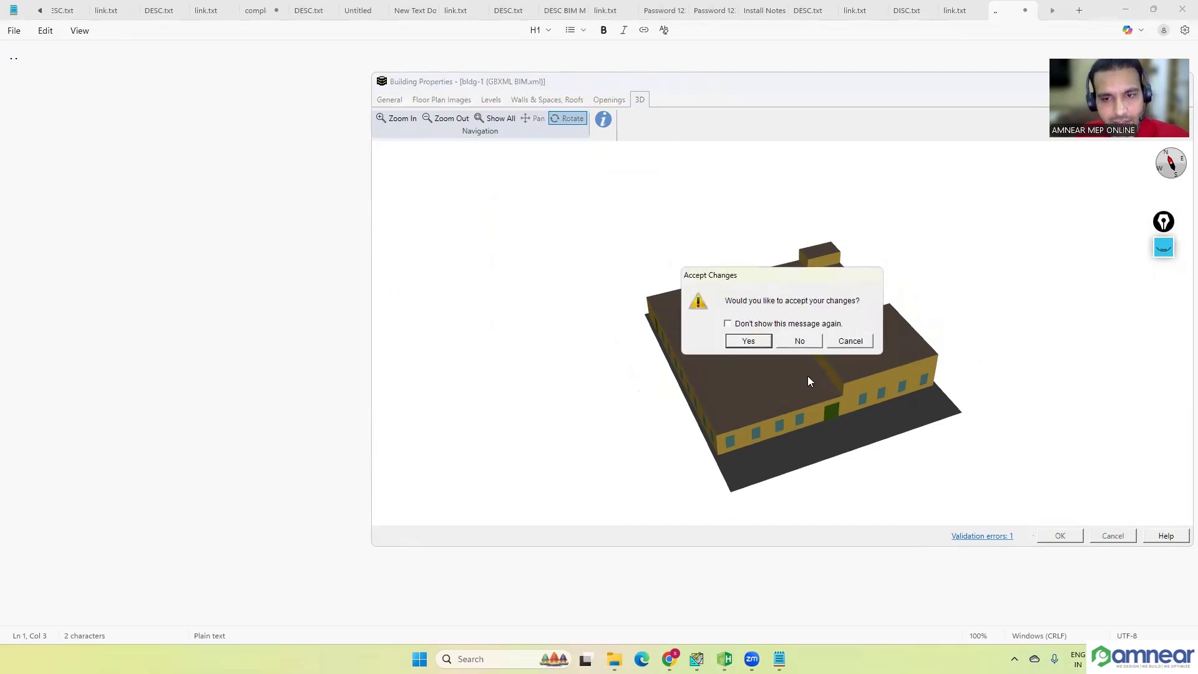
pyautogui.click(801, 342)
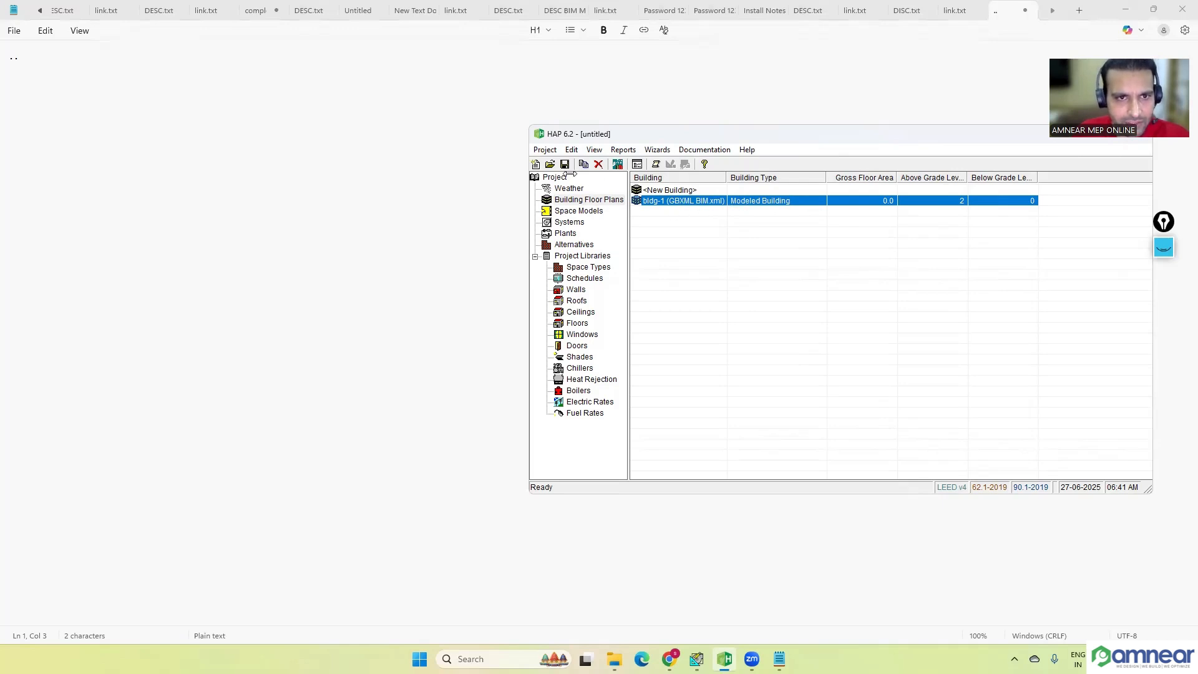
# Step: Create another new project without saving the one that holds the imported building
pyautogui.click(545, 150)
pyautogui.moveTo(571, 150)
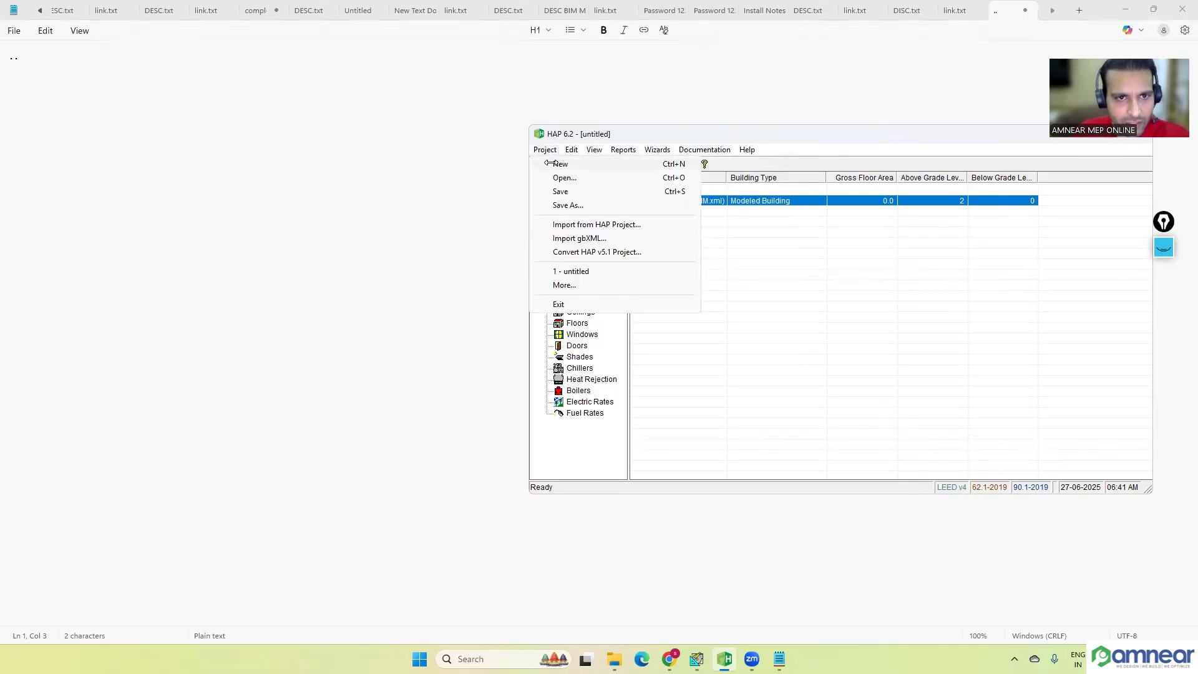
pyautogui.click(549, 163)
pyautogui.click(604, 369)
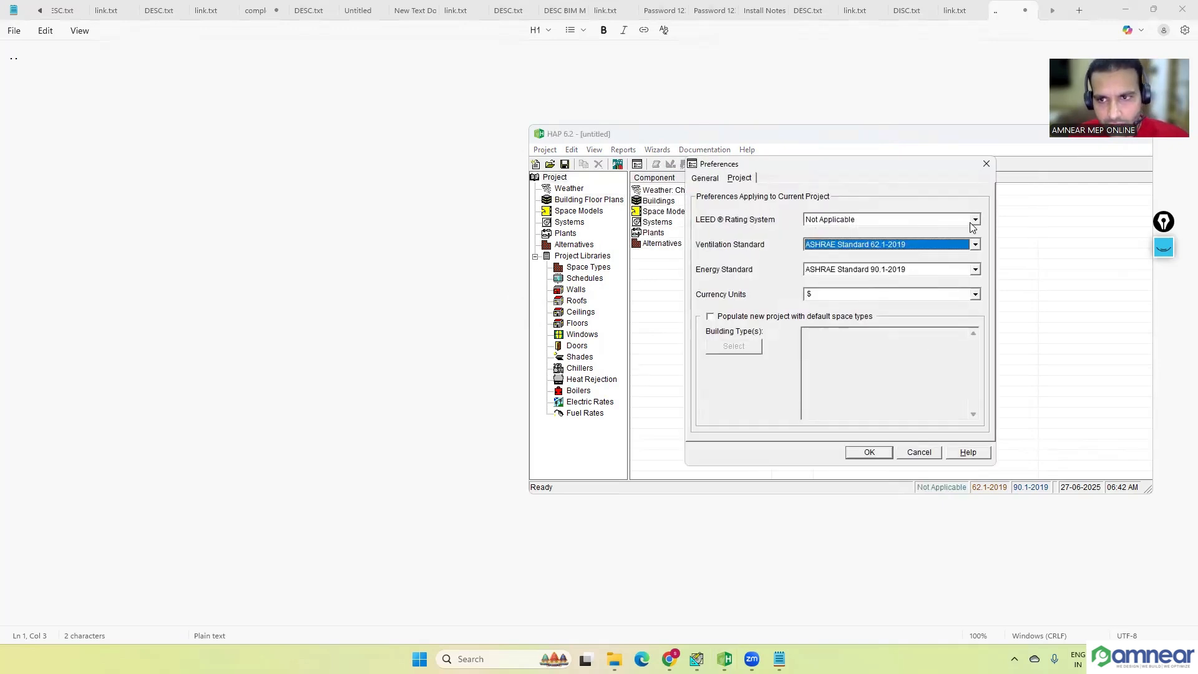
# Step: Set the new project to LEED v4 with ASHRAE Standard 62.1-2019 ventilation and ASHRAE Standard 90.1-2019 energy, and accept the preferences
pyautogui.click(974, 219)
pyautogui.click(883, 242)
pyautogui.click(975, 244)
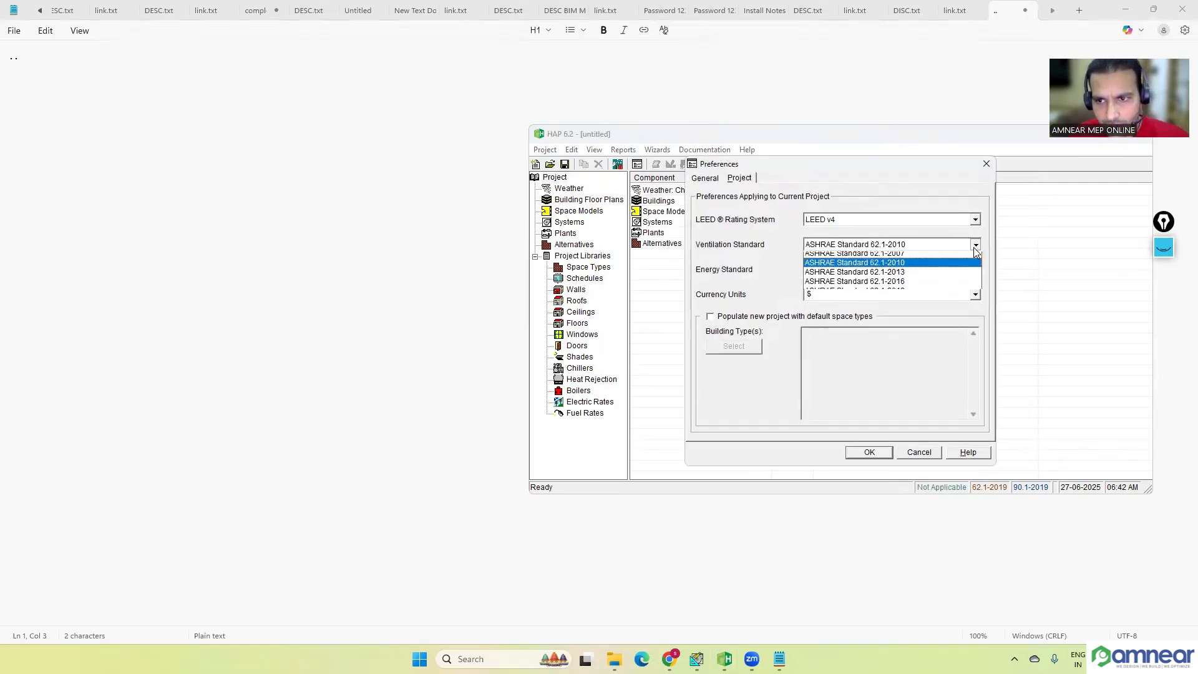
pyautogui.click(906, 303)
pyautogui.click(975, 270)
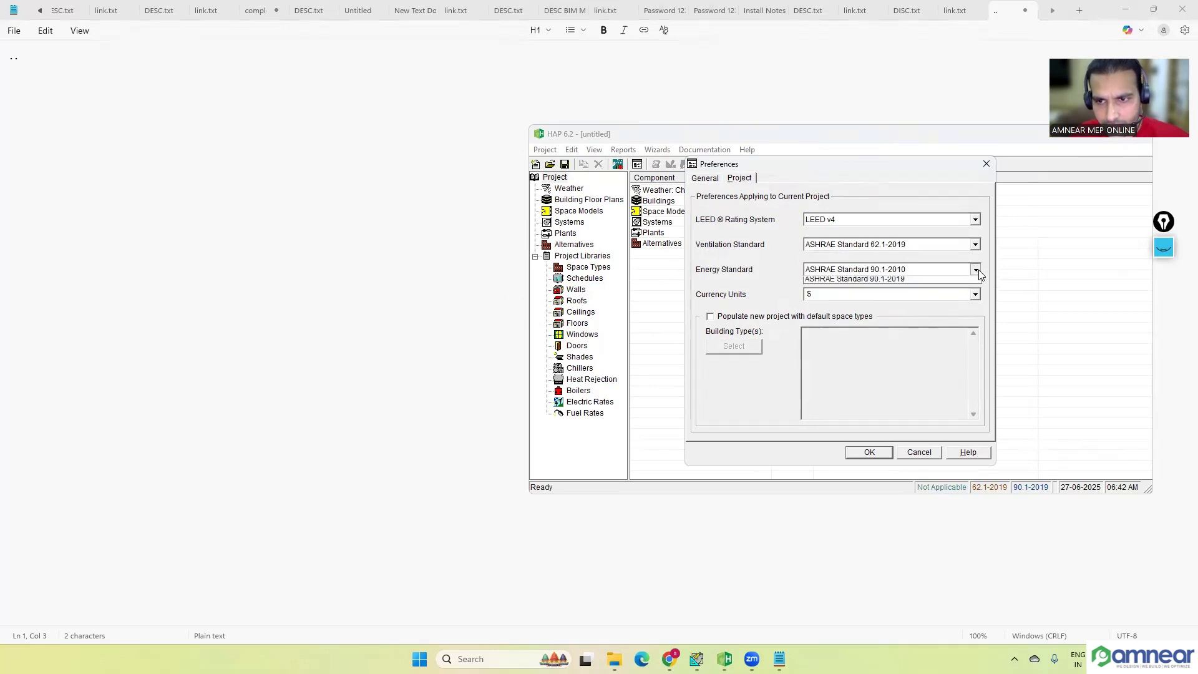
pyautogui.click(902, 312)
pyautogui.click(706, 181)
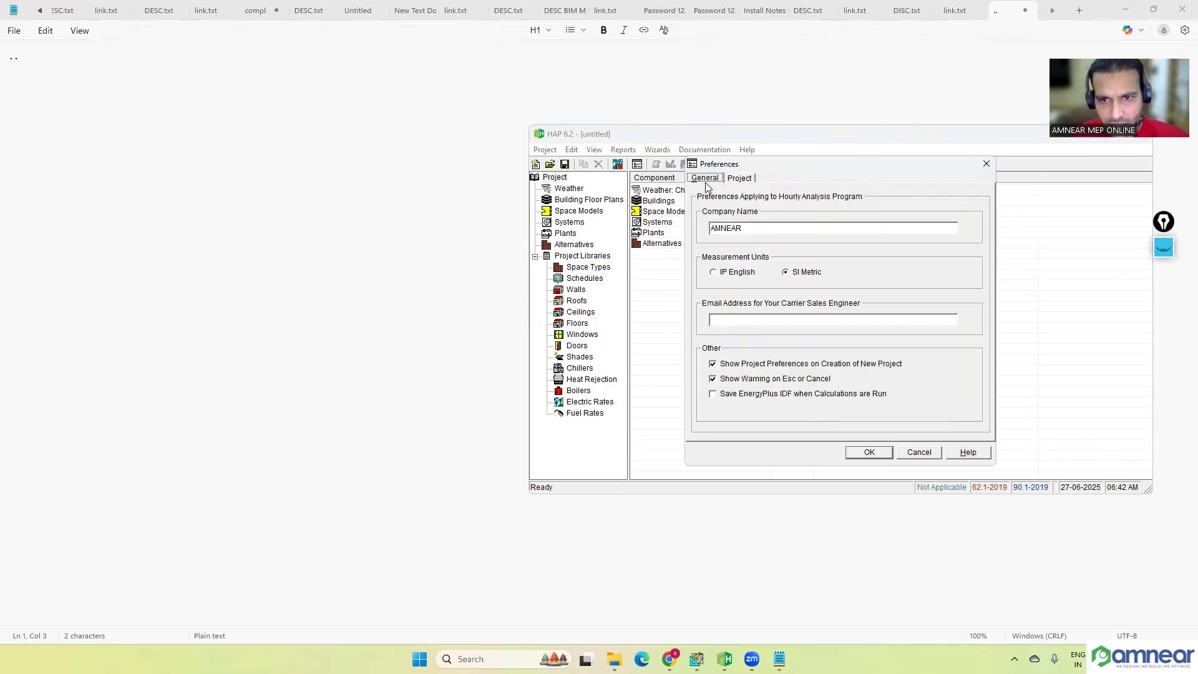
pyautogui.click(874, 454)
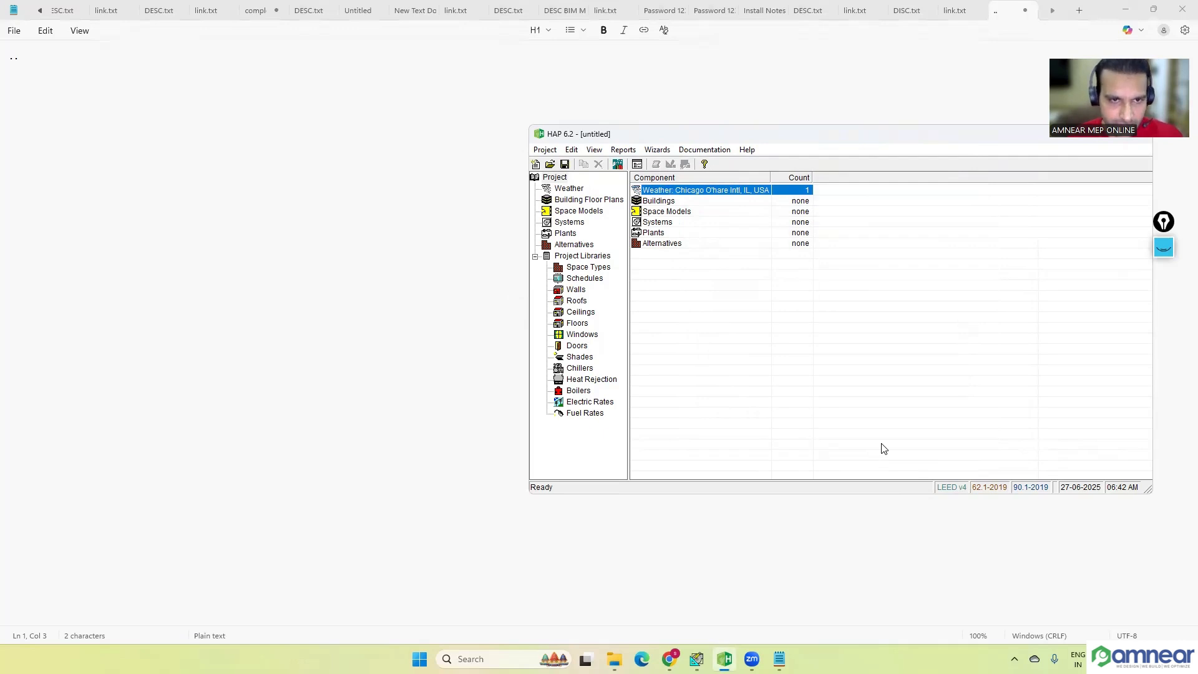
# Step: Save the project as CLASS PROJECT FAB in the HAP 6.2 P folder on the Desktop
pyautogui.click(566, 165)
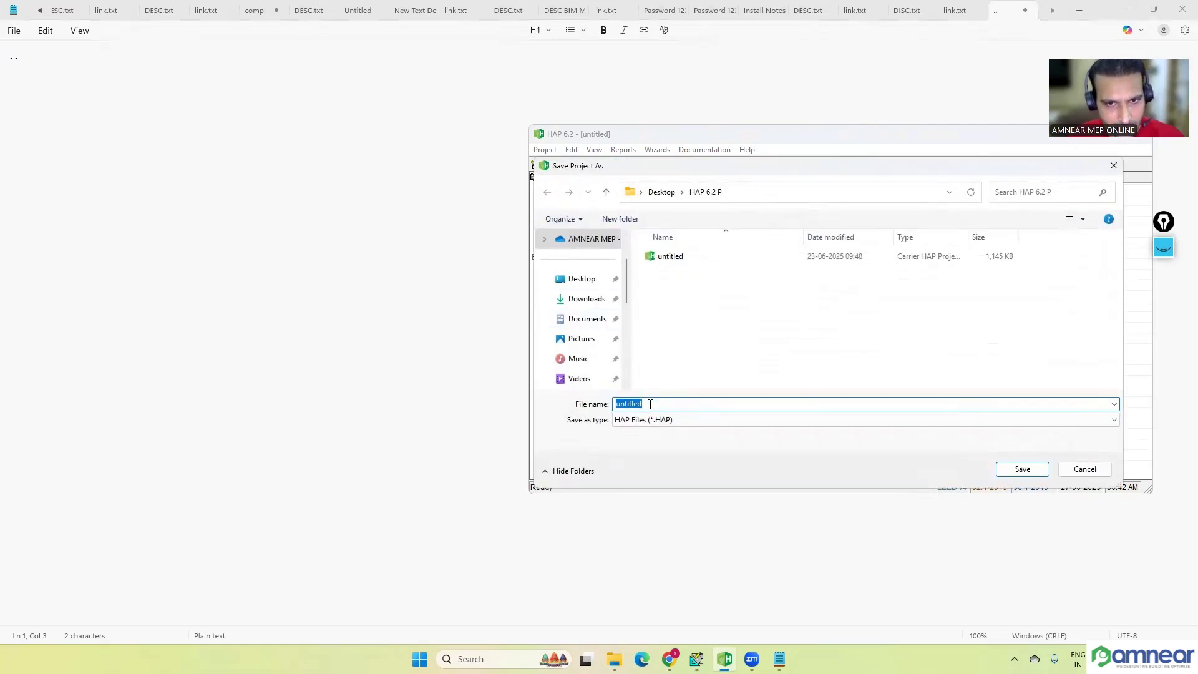
pyautogui.click(659, 405)
pyautogui.doubleClick(658, 405)
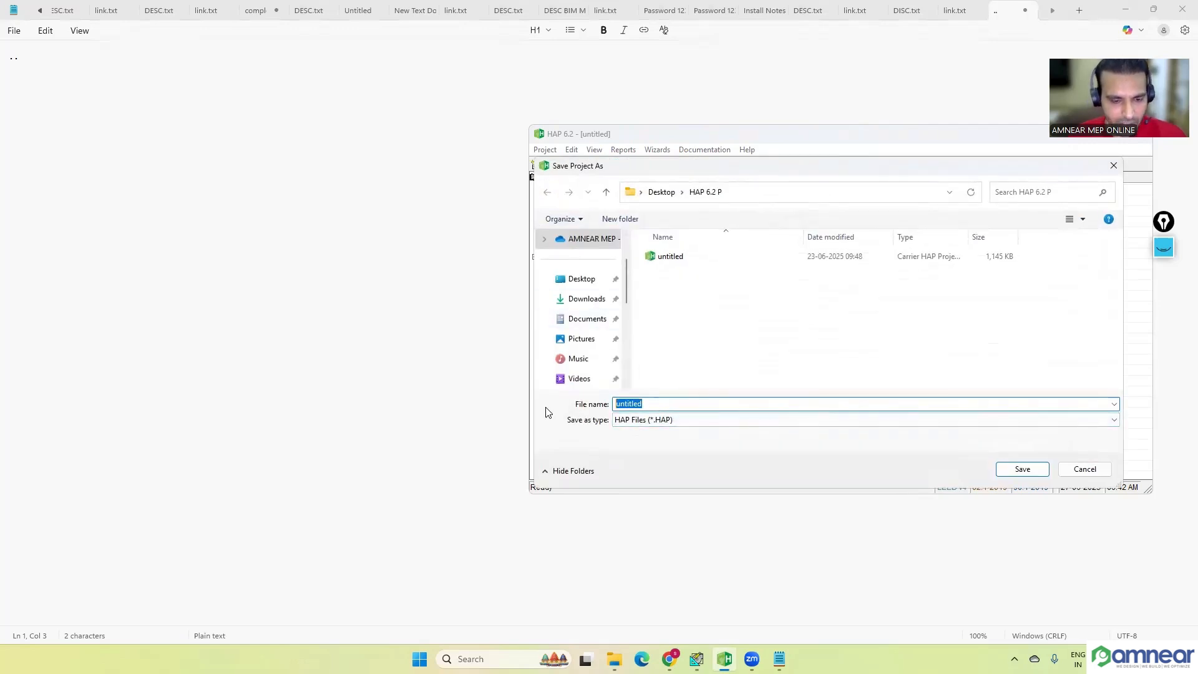
pyautogui.press('BackSpace')
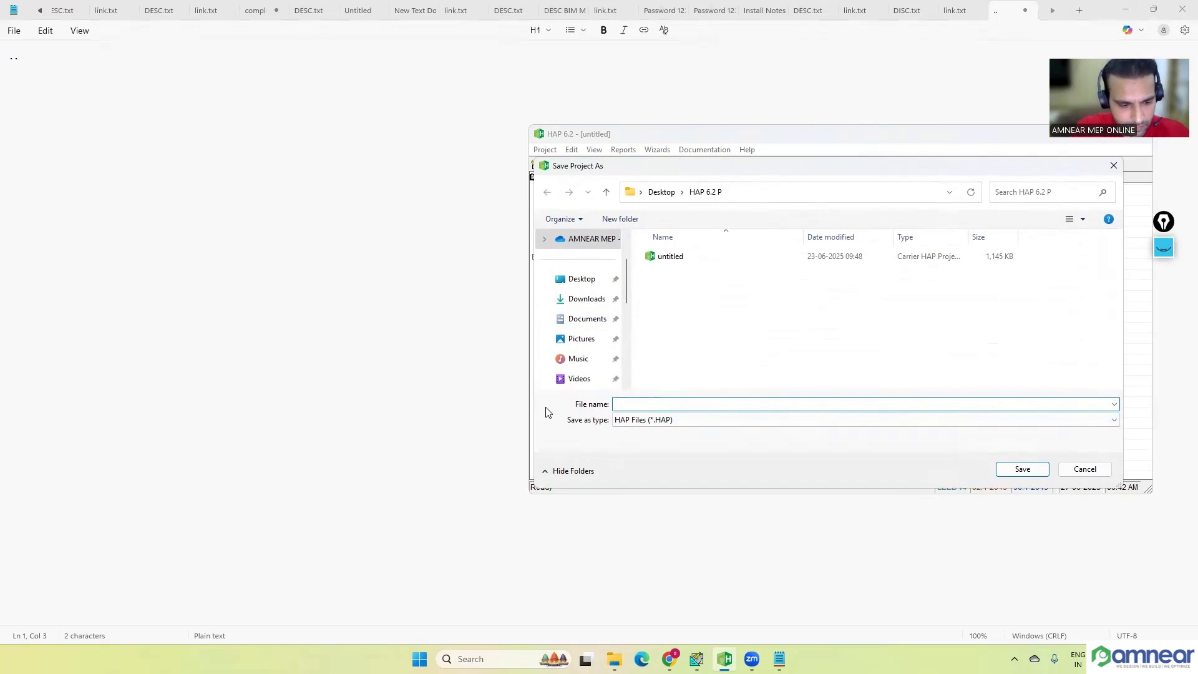
pyautogui.write('CLASS P')
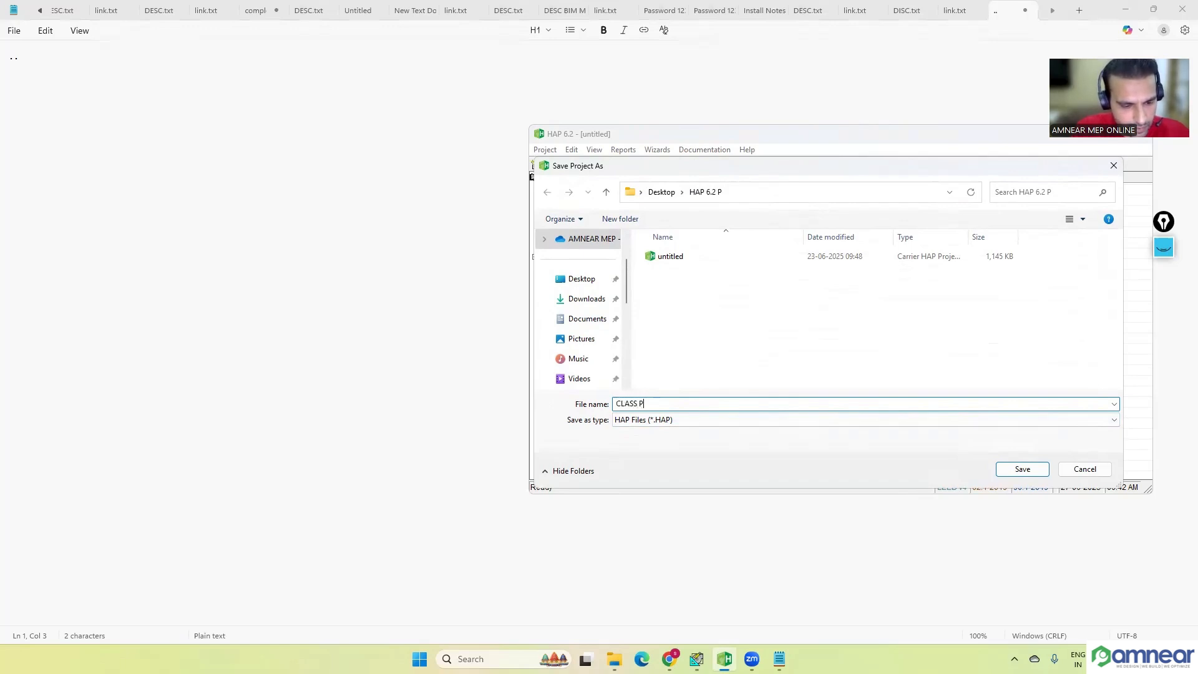
pyautogui.write('ROJECT FAB')
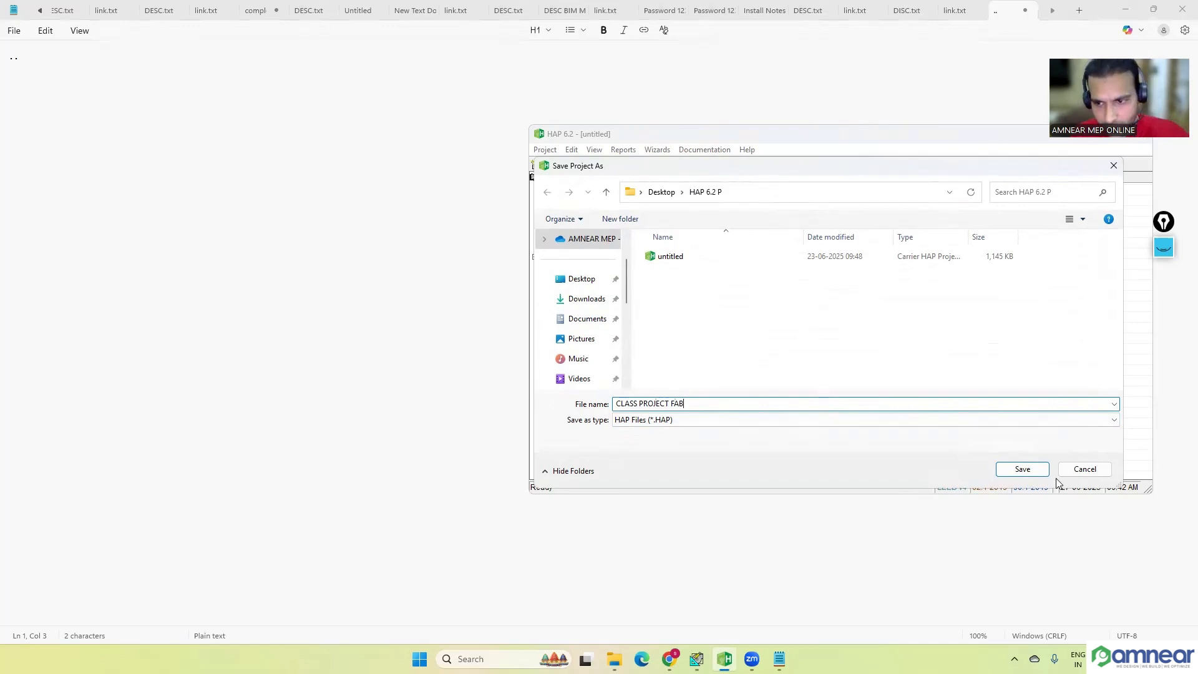
pyautogui.click(1022, 469)
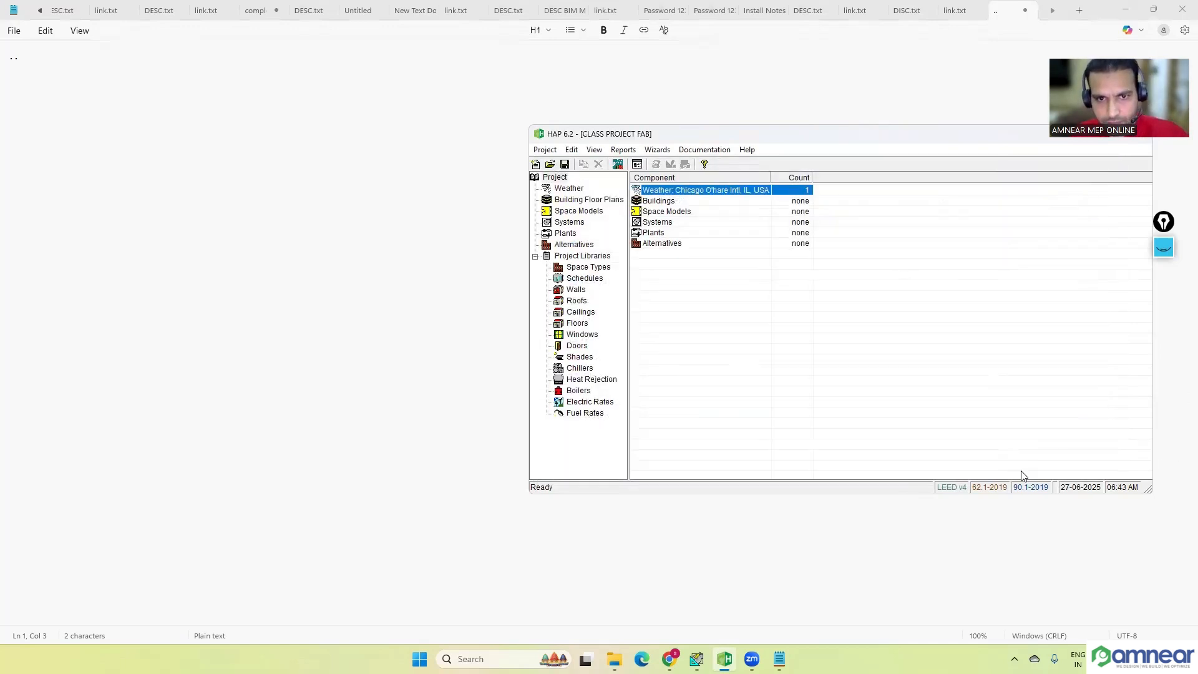
pyautogui.click(874, 418)
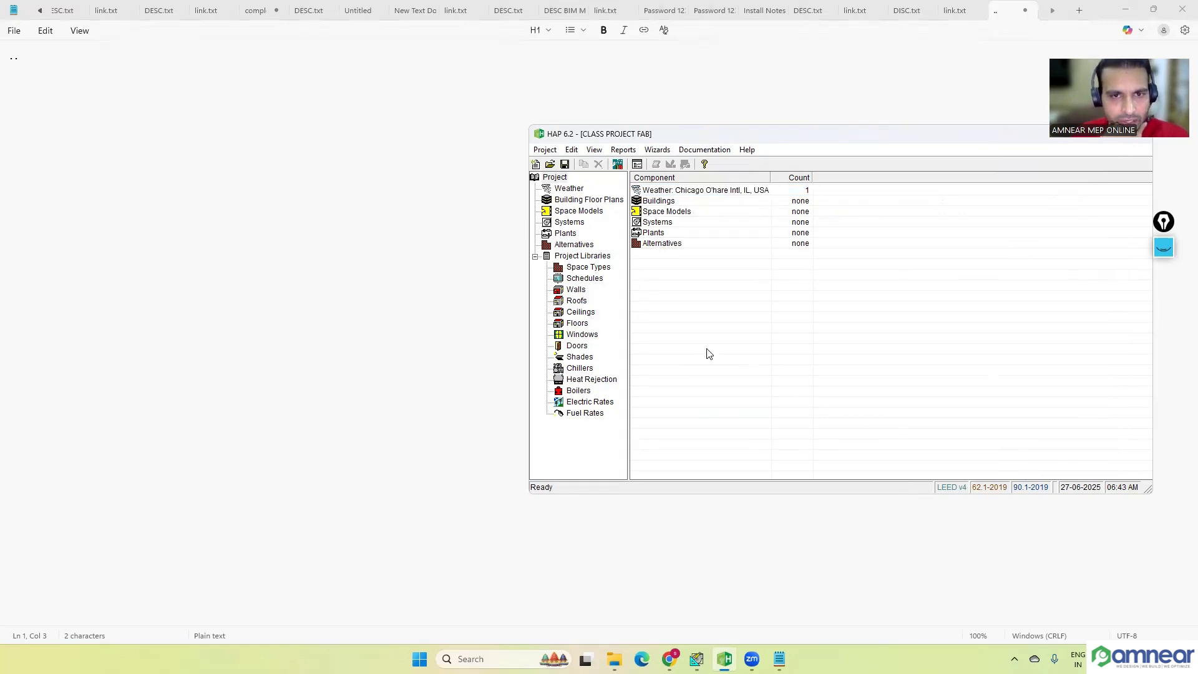
# Step: Open the project's weather properties and start choosing a new station by the name of a local city or town
pyautogui.click(575, 191)
pyautogui.doubleClick(683, 190)
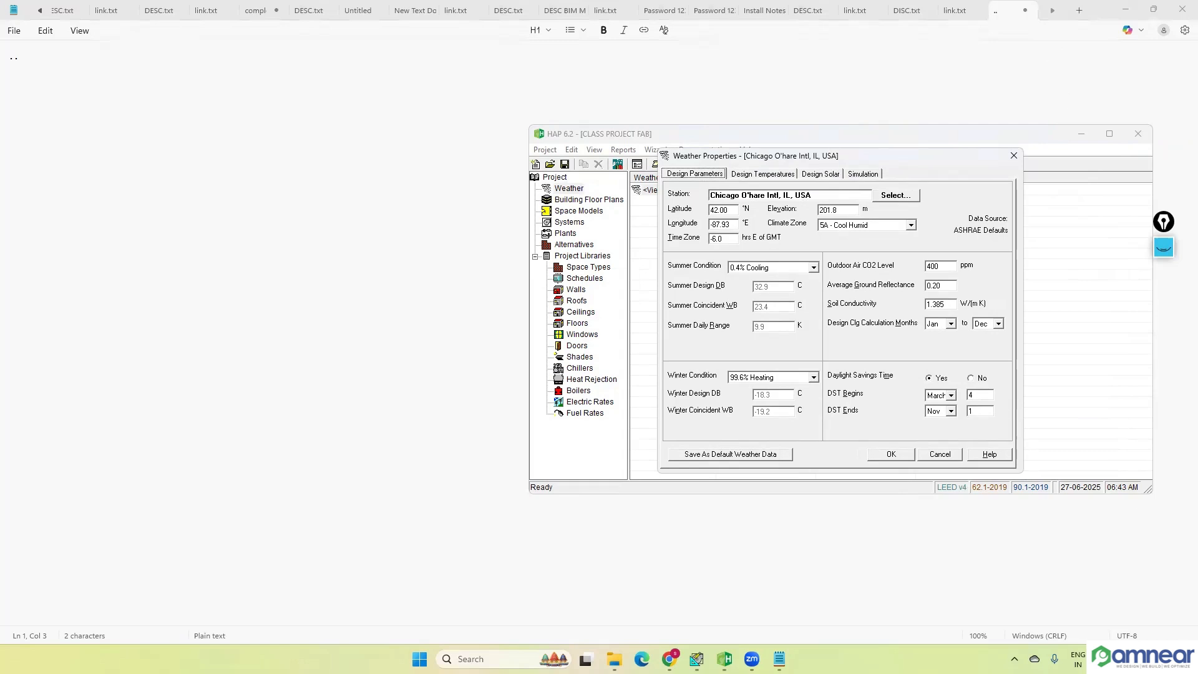
pyautogui.moveTo(806, 157); pyautogui.dragTo(741, 144)
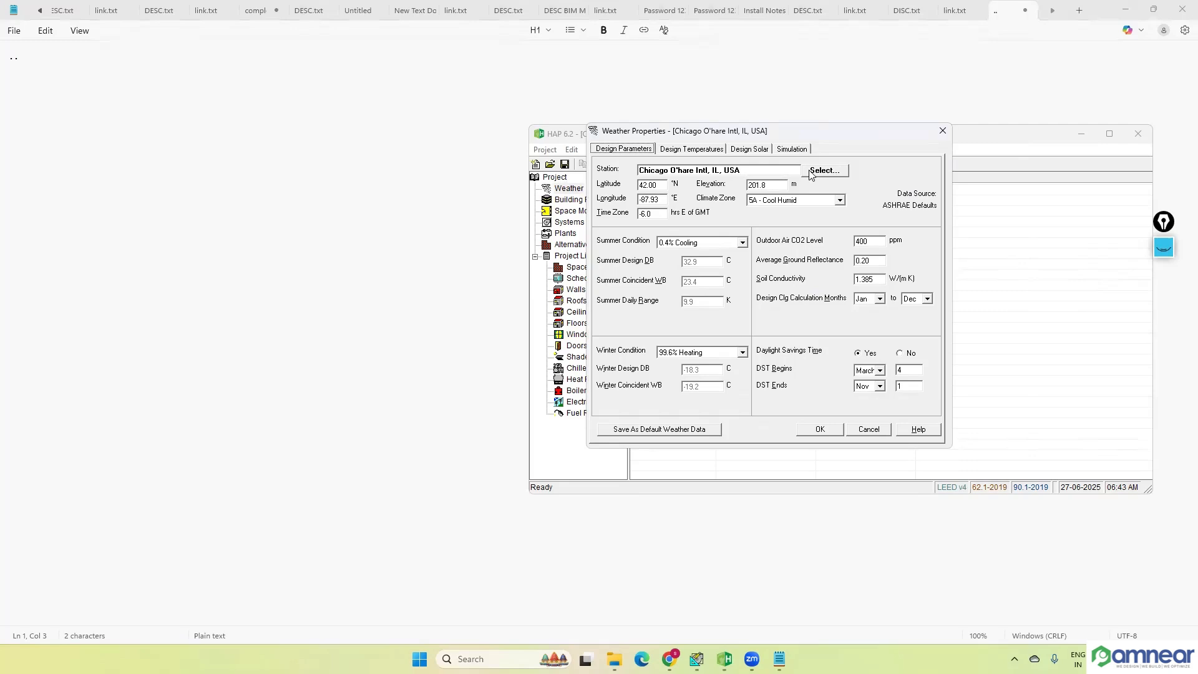
pyautogui.click(829, 176)
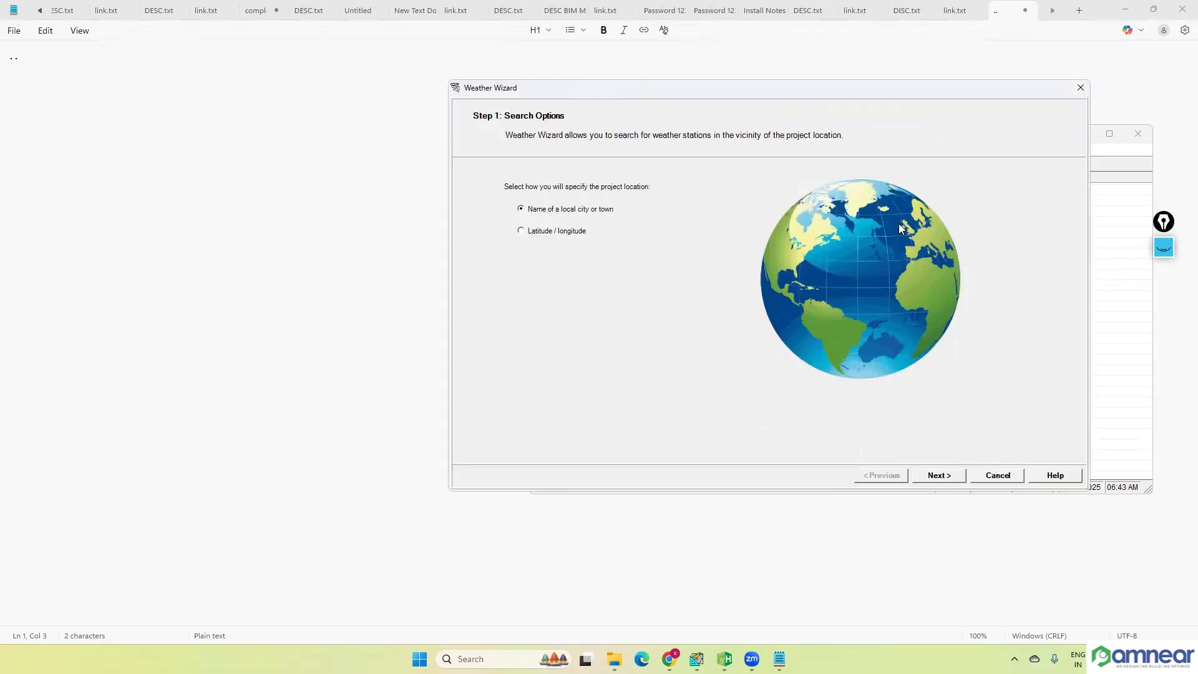
pyautogui.click(536, 234)
pyautogui.click(551, 212)
pyautogui.click(945, 481)
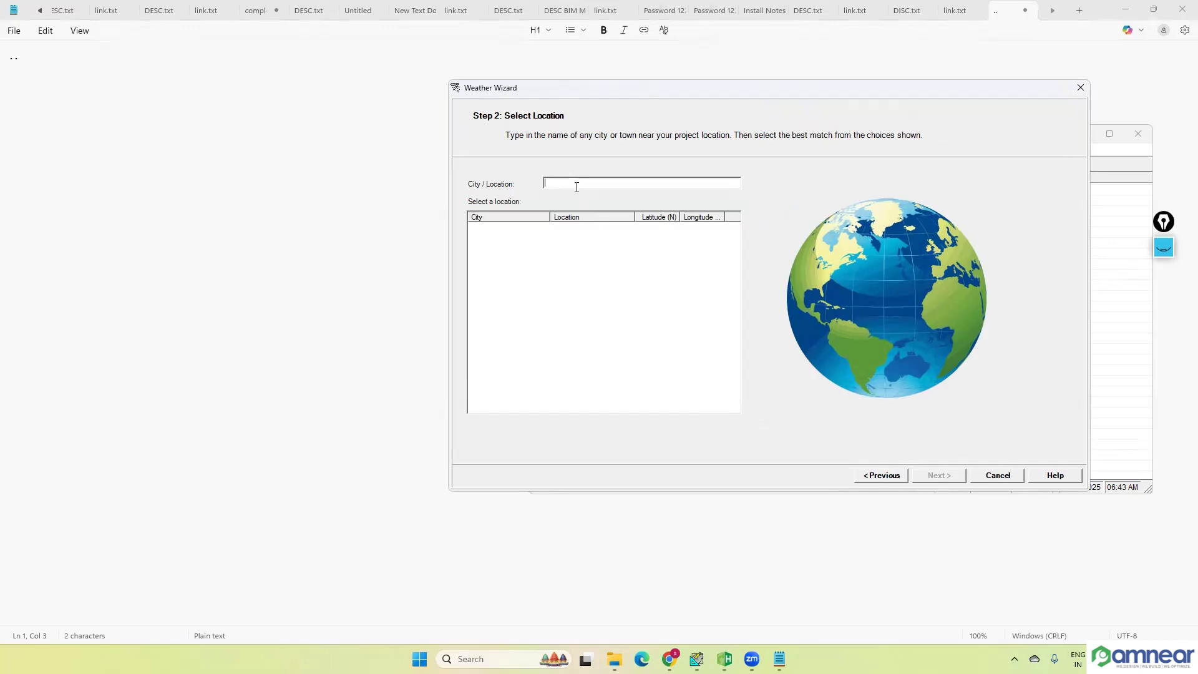
# Step: Search for Abu Dhabi and choose Abu Dhabi, United Arab Emirates as the project location
pyautogui.write('AB')
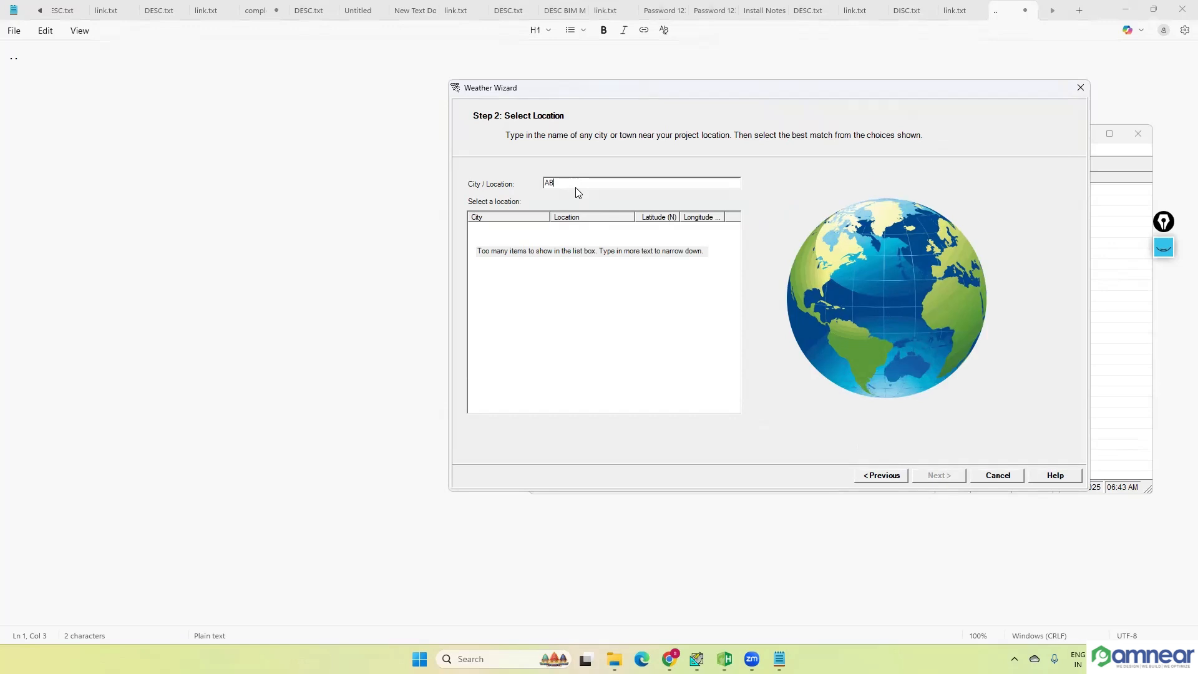
pyautogui.write('U')
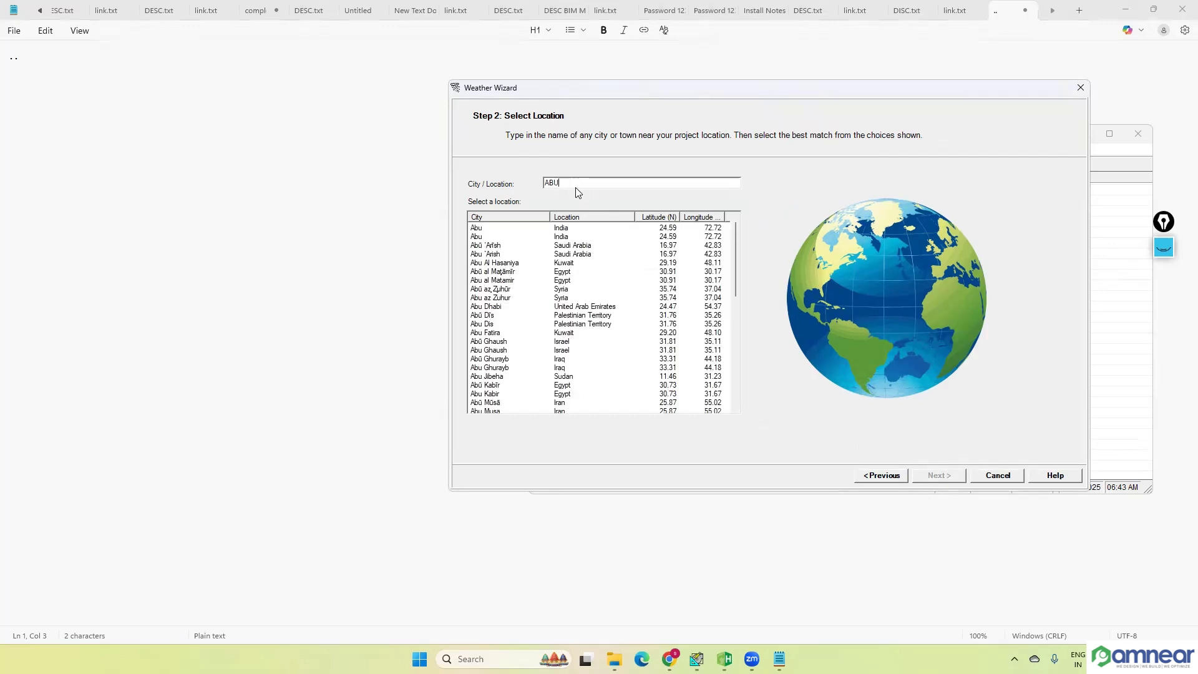
pyautogui.write('DH')
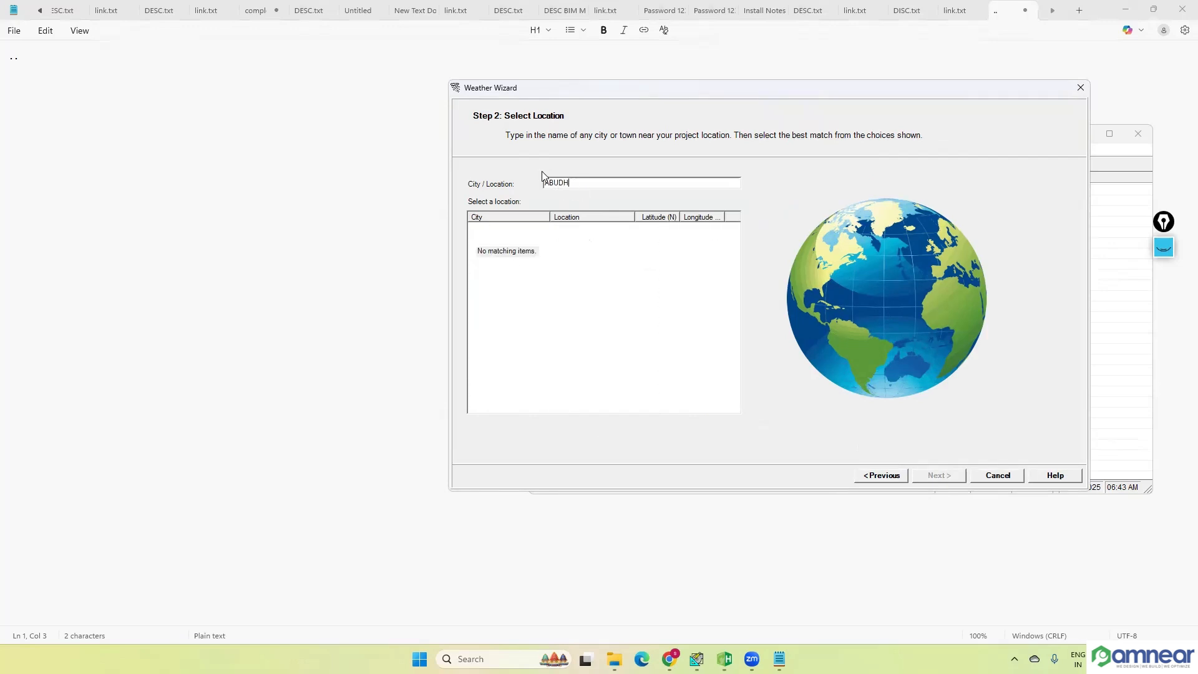
pyautogui.press('BackSpace')
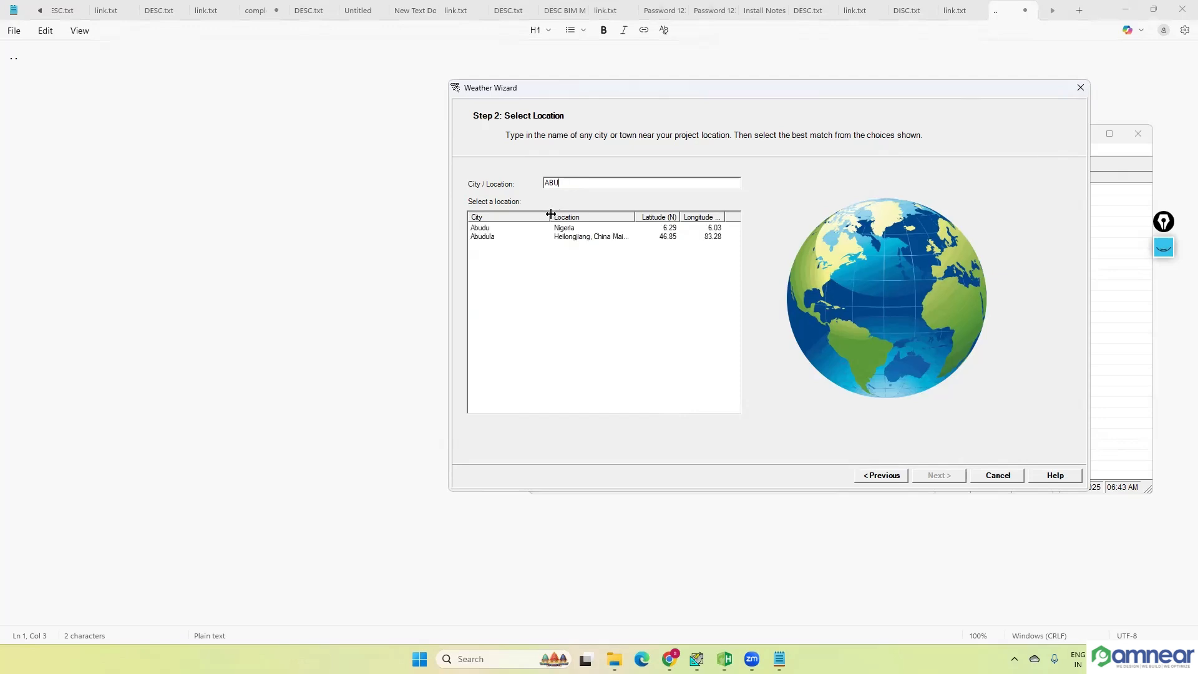
pyautogui.write('D')
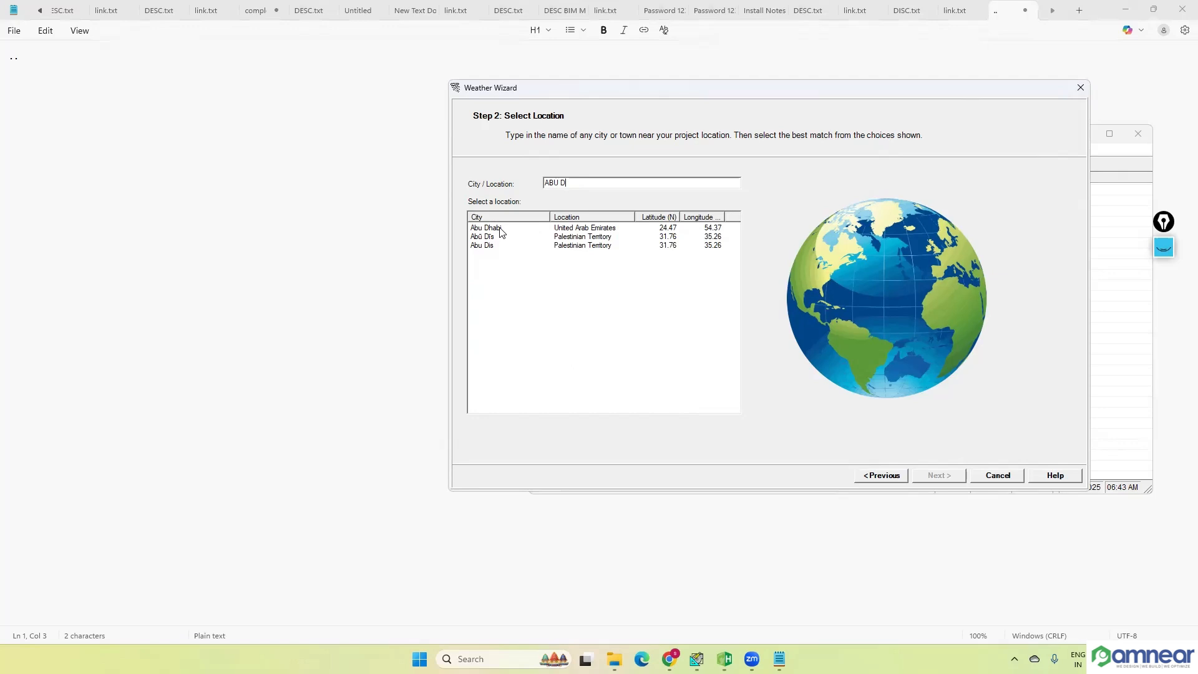
pyautogui.click(500, 229)
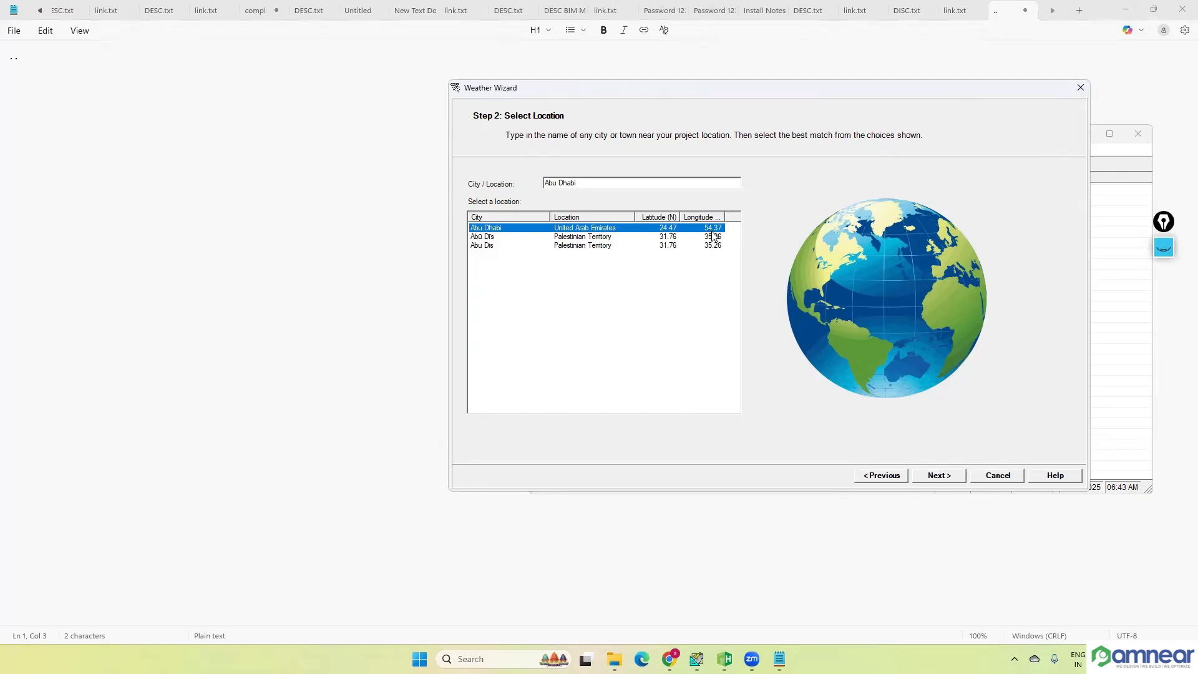
pyautogui.click(939, 476)
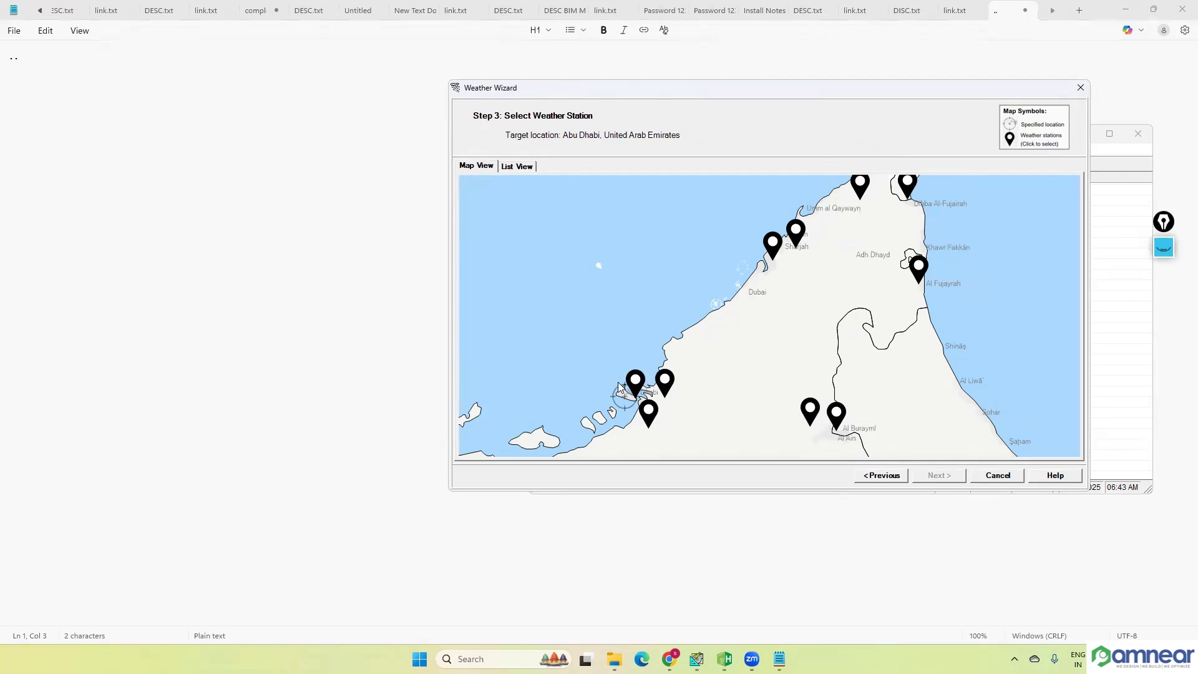
# Step: Select the Abu Dhabi Intl weather station, compare it with the listed nearby stations, and finish the Weather Wizard
pyautogui.click(663, 384)
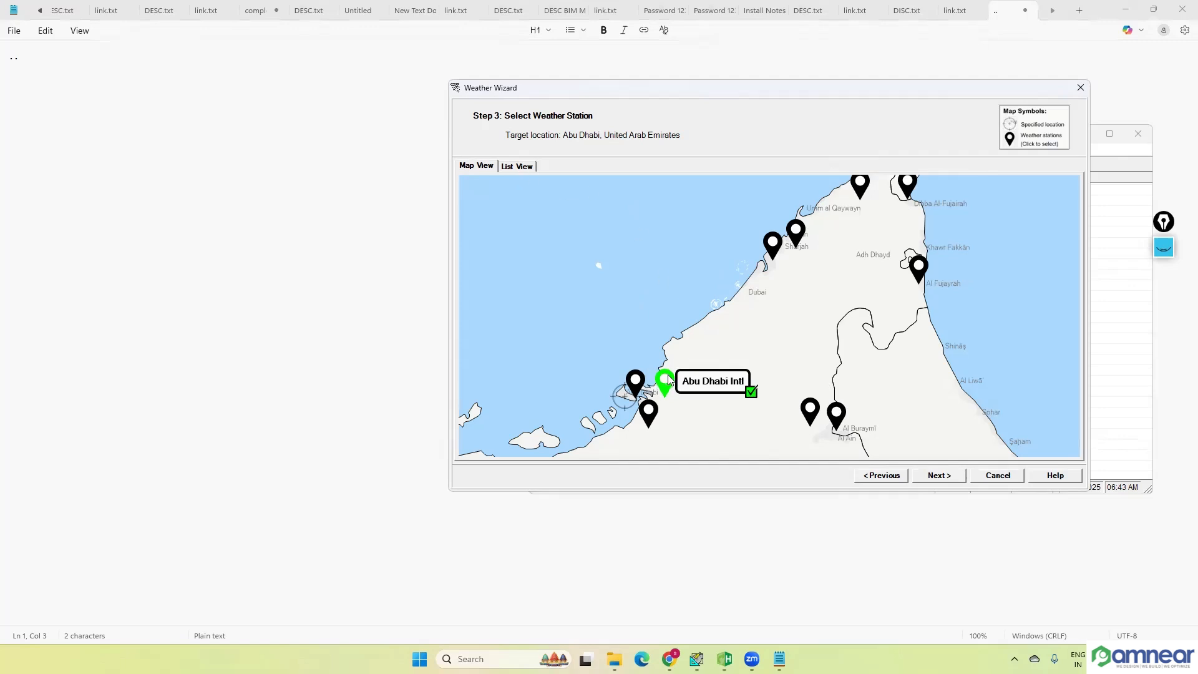
pyautogui.click(513, 168)
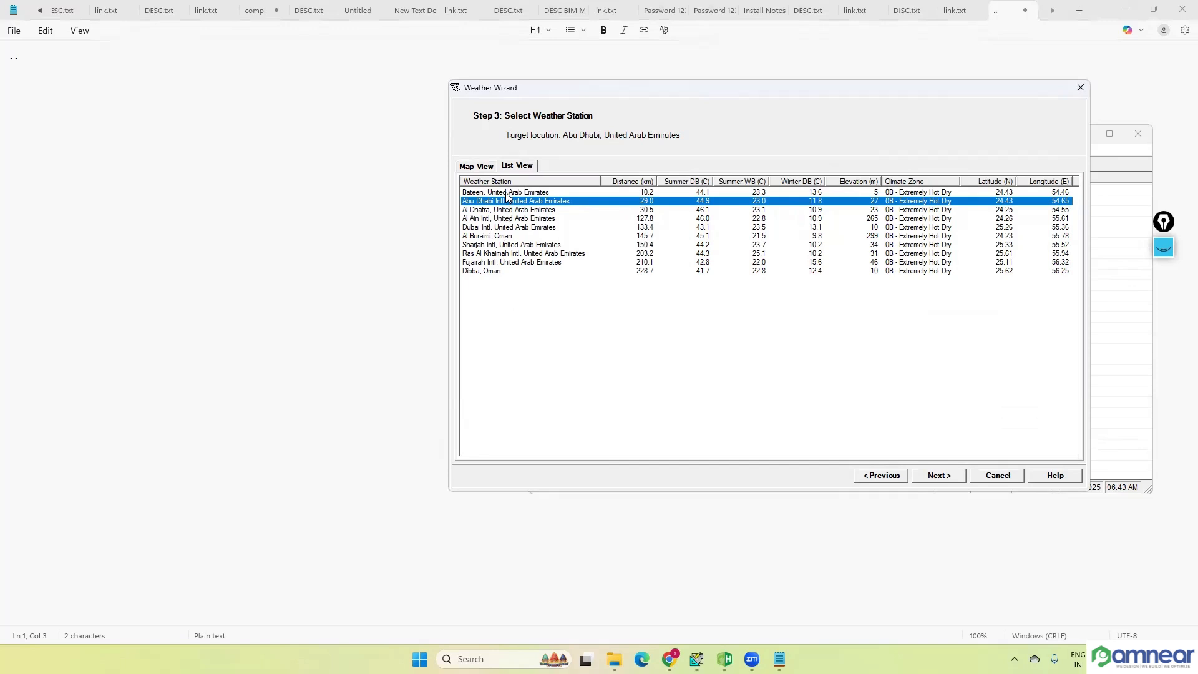
pyautogui.click(497, 227)
pyautogui.click(524, 201)
pyautogui.click(477, 167)
pyautogui.click(940, 476)
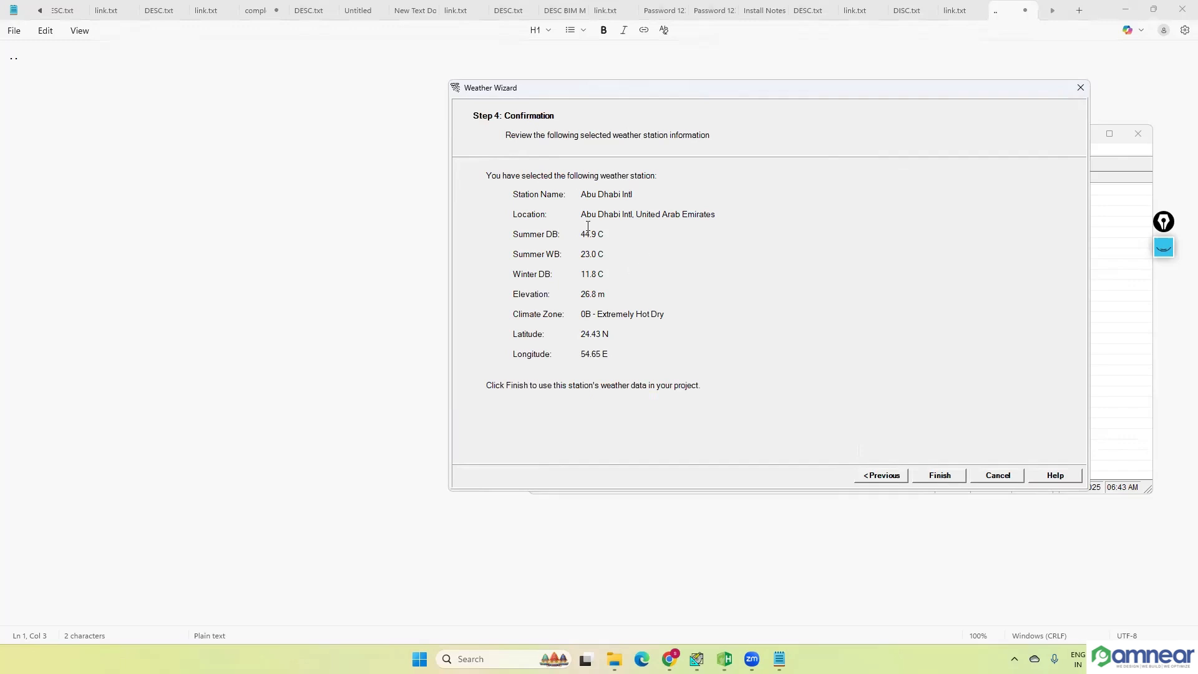
pyautogui.moveTo(586, 233); pyautogui.dragTo(610, 253)
pyautogui.click(950, 478)
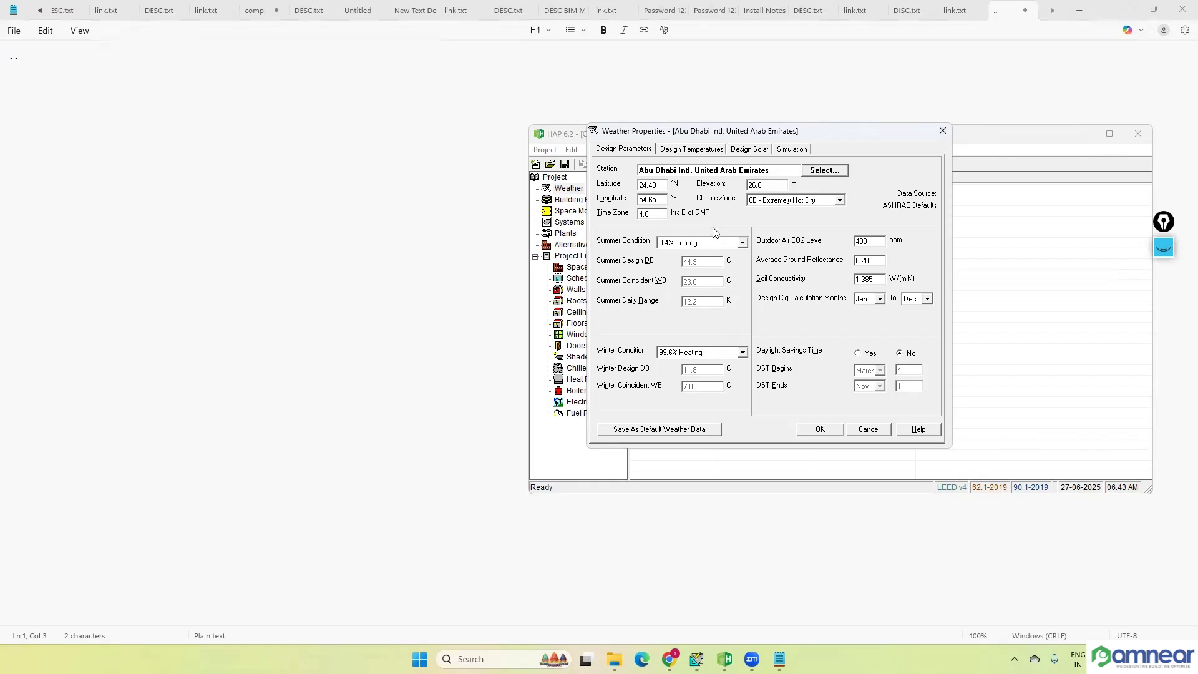
# Step: Accept the Abu Dhabi Intl weather data, and reopen the weather properties to view the climate zone options
pyautogui.click(839, 201)
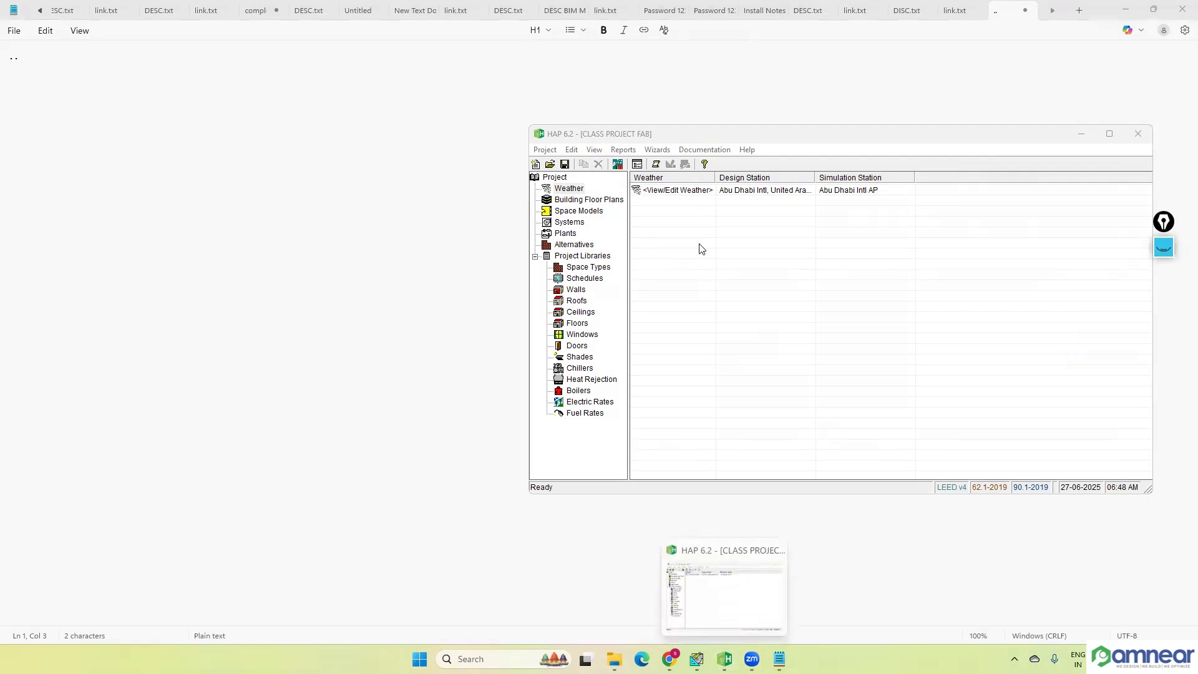
pyautogui.doubleClick(687, 191)
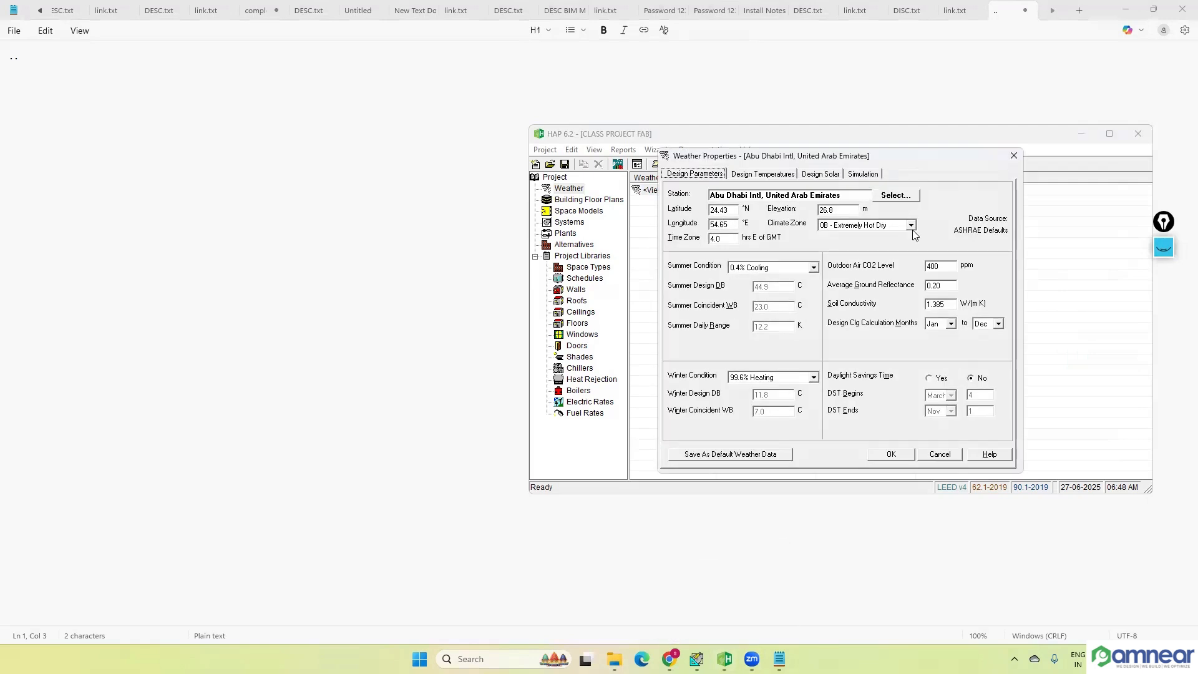
pyautogui.click(911, 226)
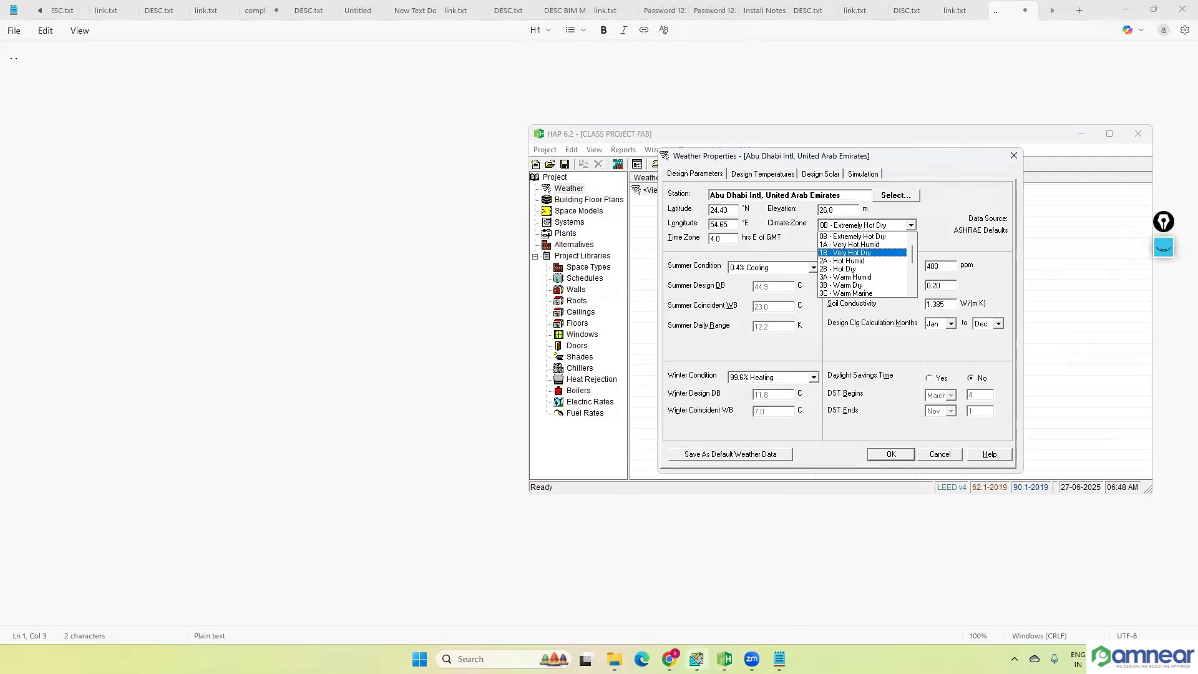
# Step: Switch to Chrome, search Google for ABUDHABI CLIMATE ZONE 1A, and highlight the climate zone in the overview
pyautogui.click(669, 659)
pyautogui.click(424, 252)
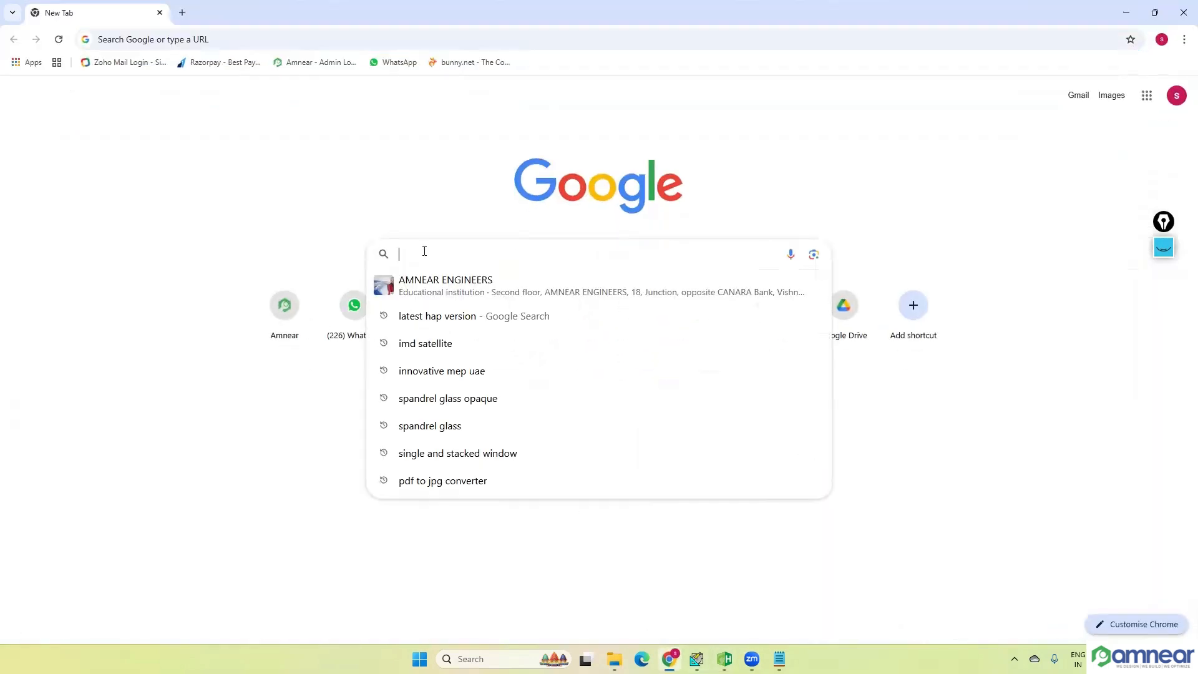
pyautogui.write('ABU')
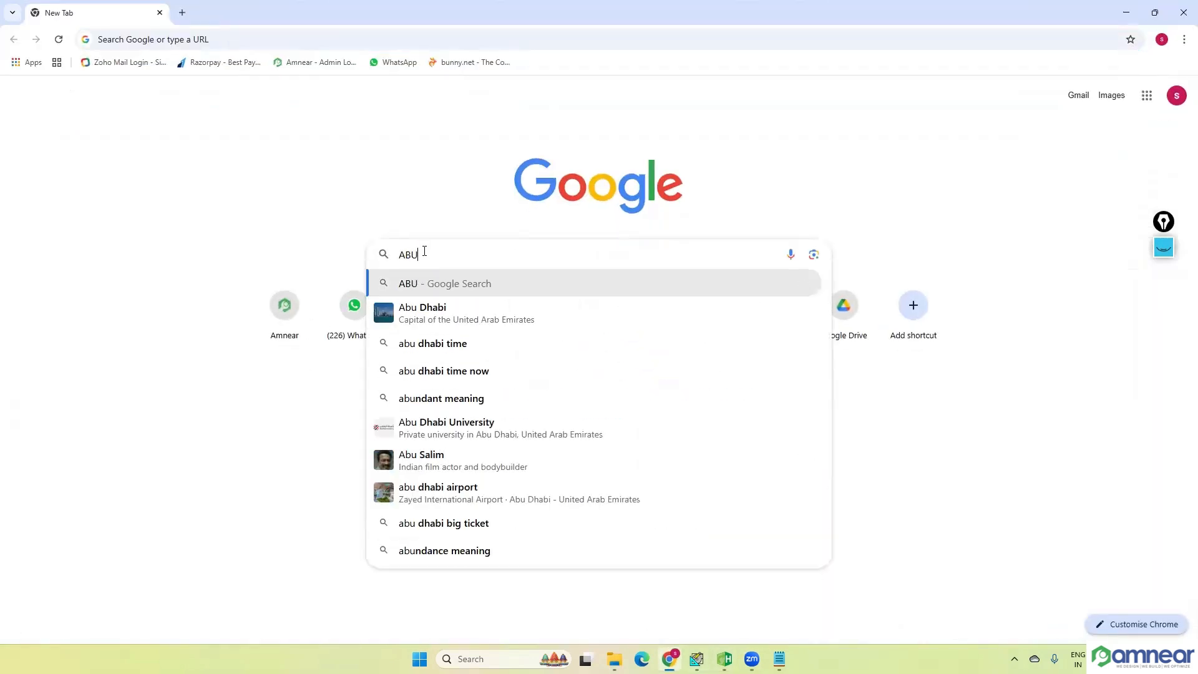
pyautogui.write('DHAB')
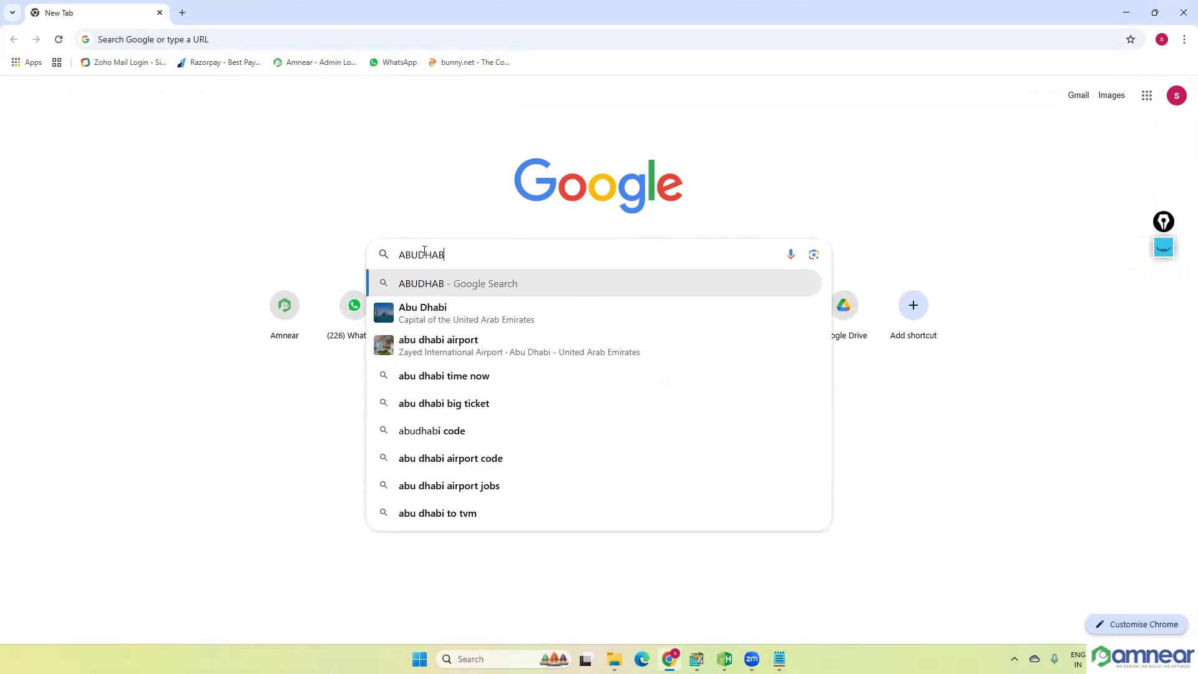
pyautogui.write('I CLIMATE')
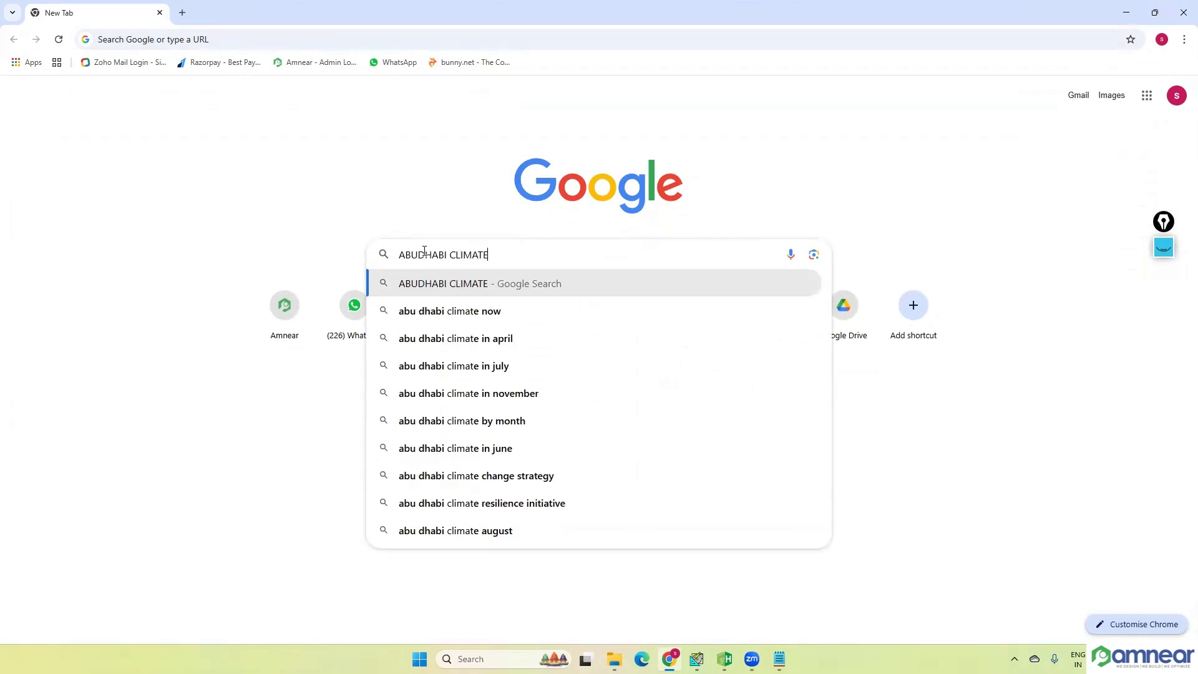
pyautogui.write(' ZONE 1A')
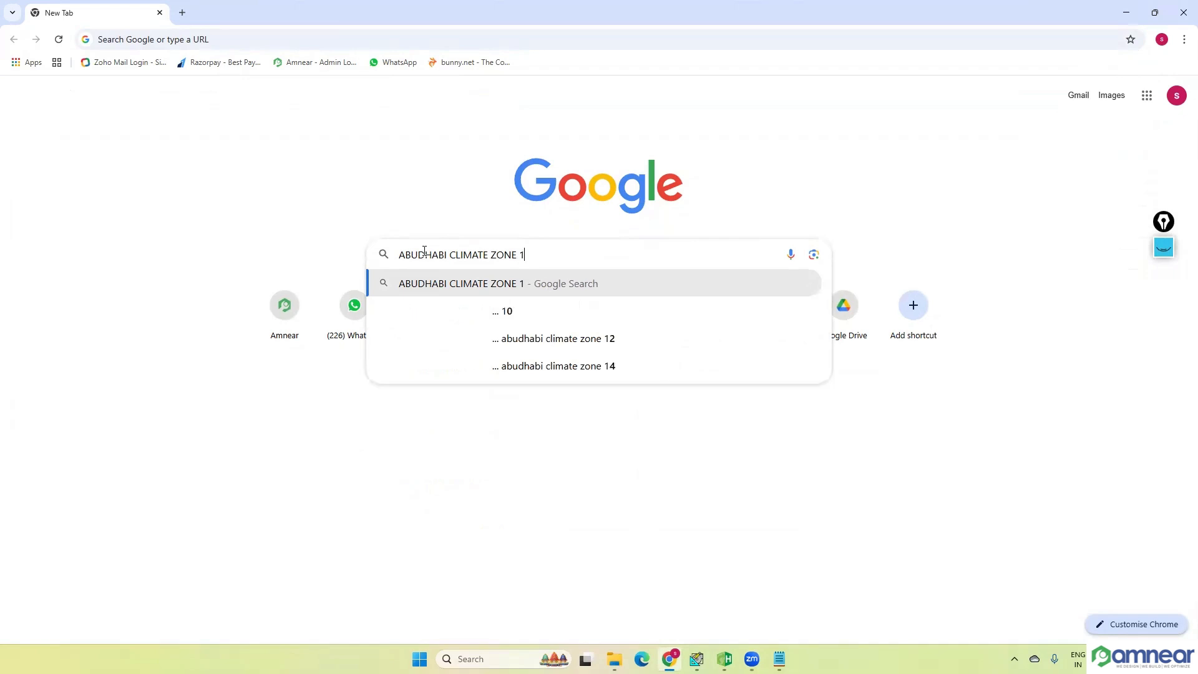
pyautogui.press('Return')
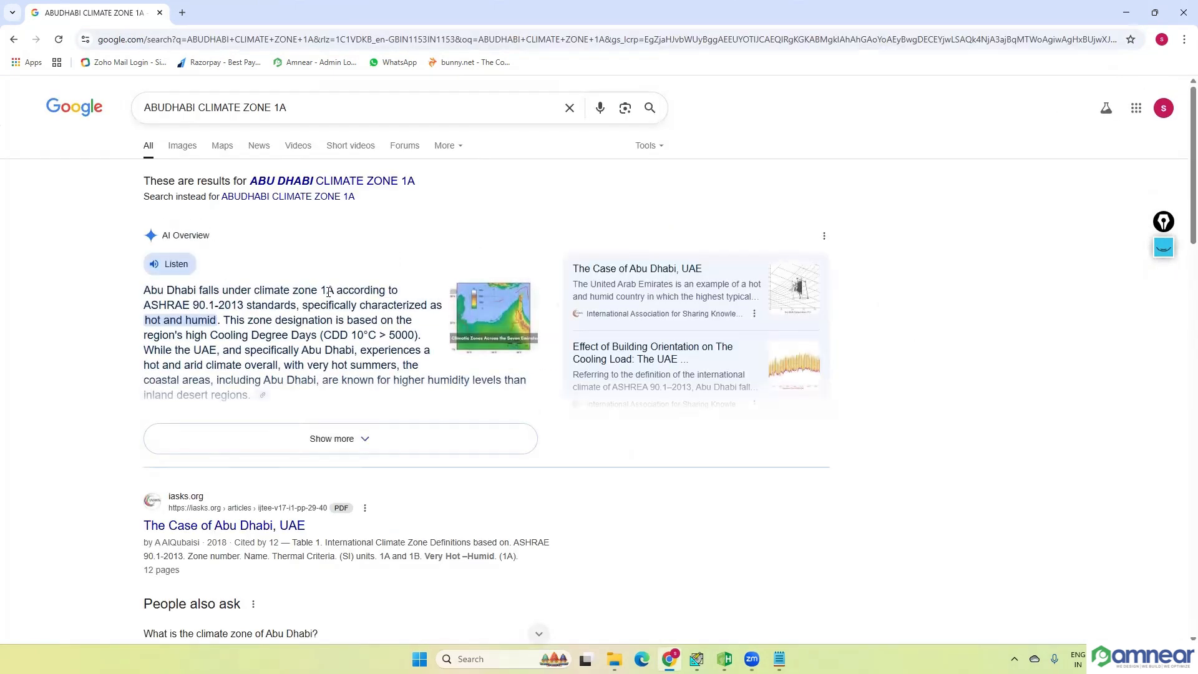
pyautogui.moveTo(326, 291); pyautogui.dragTo(256, 304)
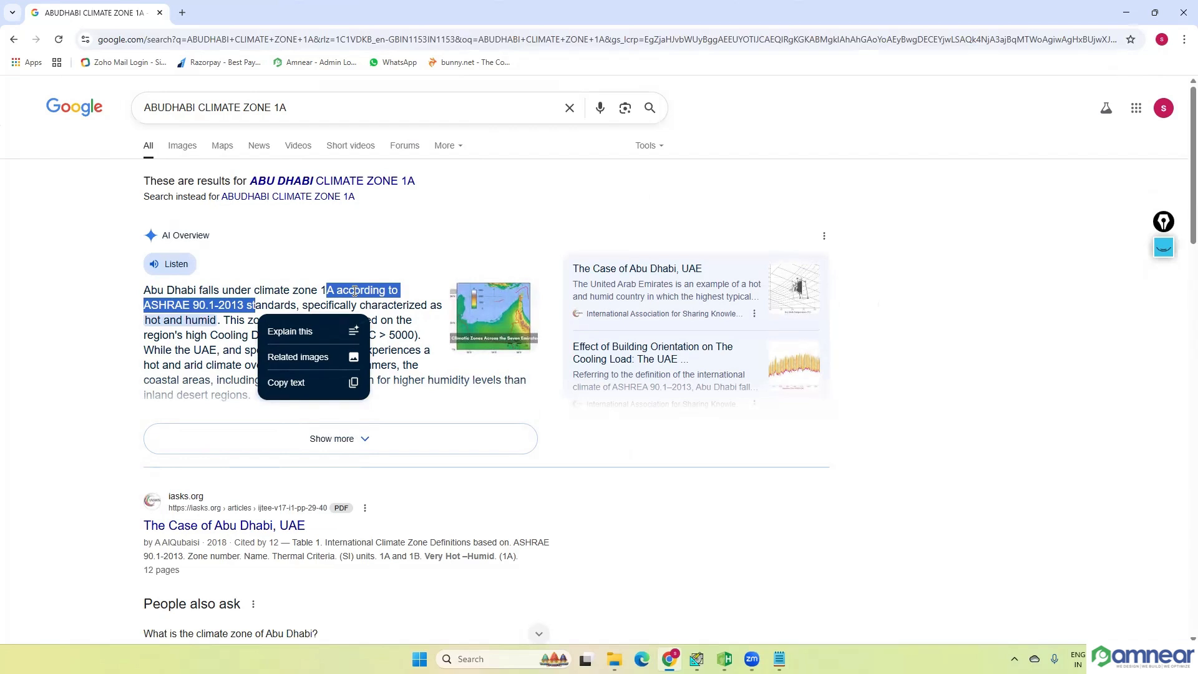
pyautogui.moveTo(321, 290); pyautogui.dragTo(342, 291)
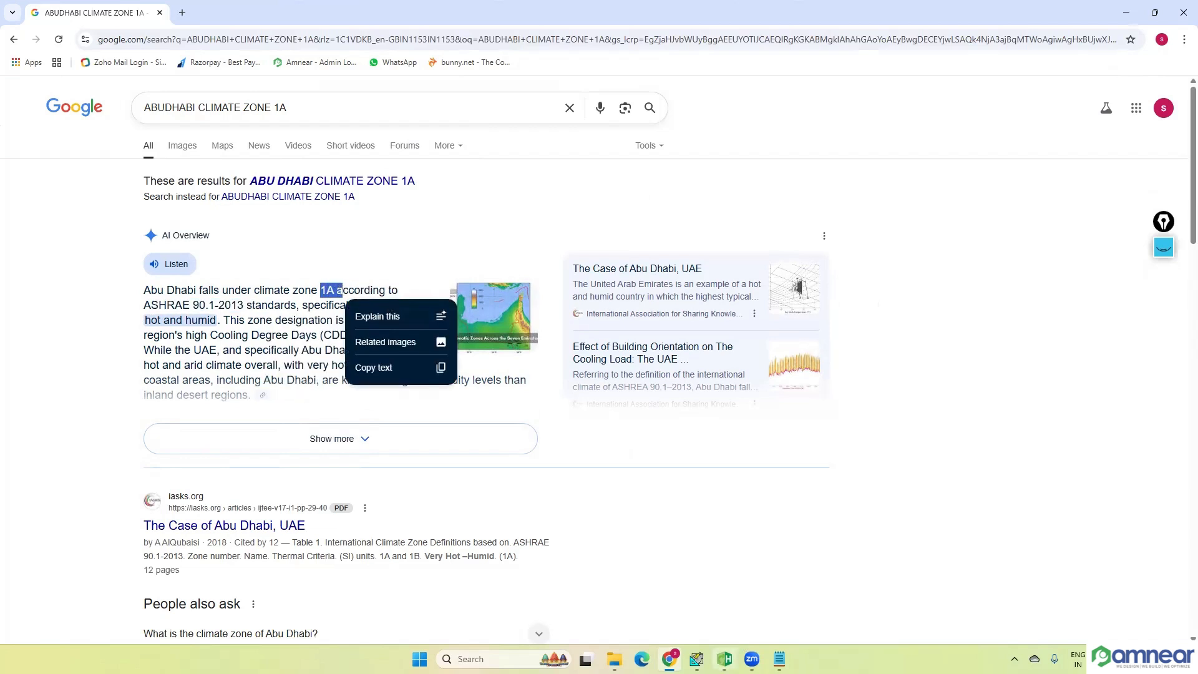
# Step: Back in HAP 6.2, set the climate zone to 1A - Very Hot Humid and keep the summer condition at 0.4% Cooling
pyautogui.click(724, 658)
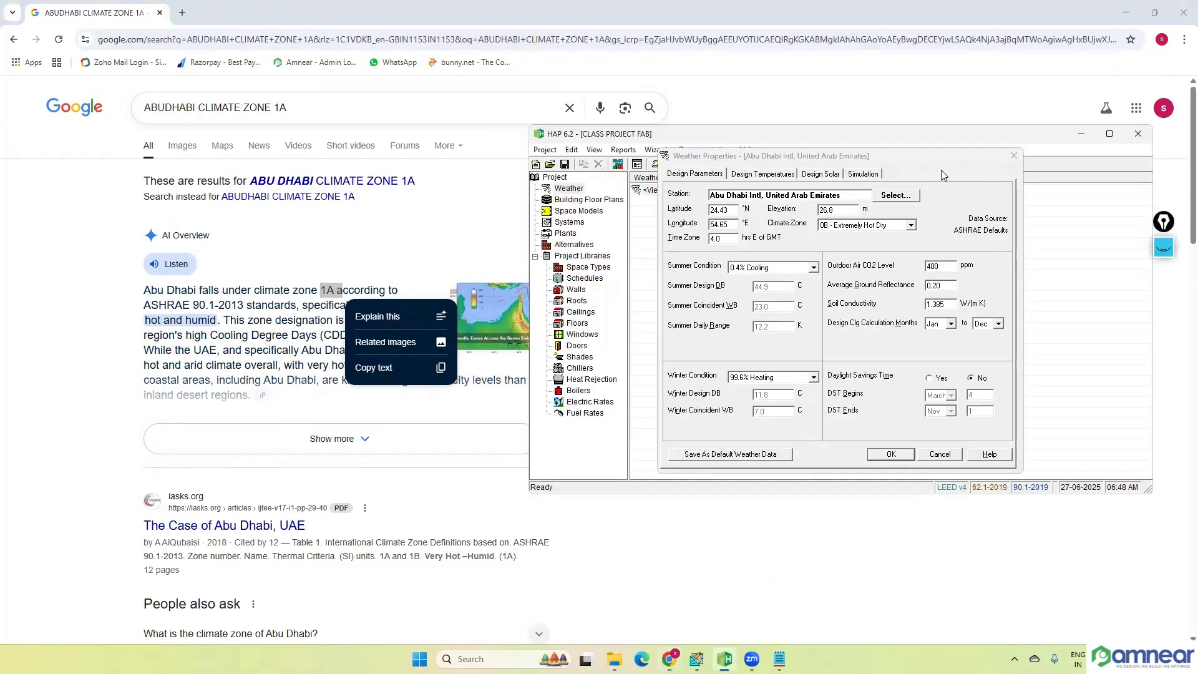
pyautogui.click(910, 226)
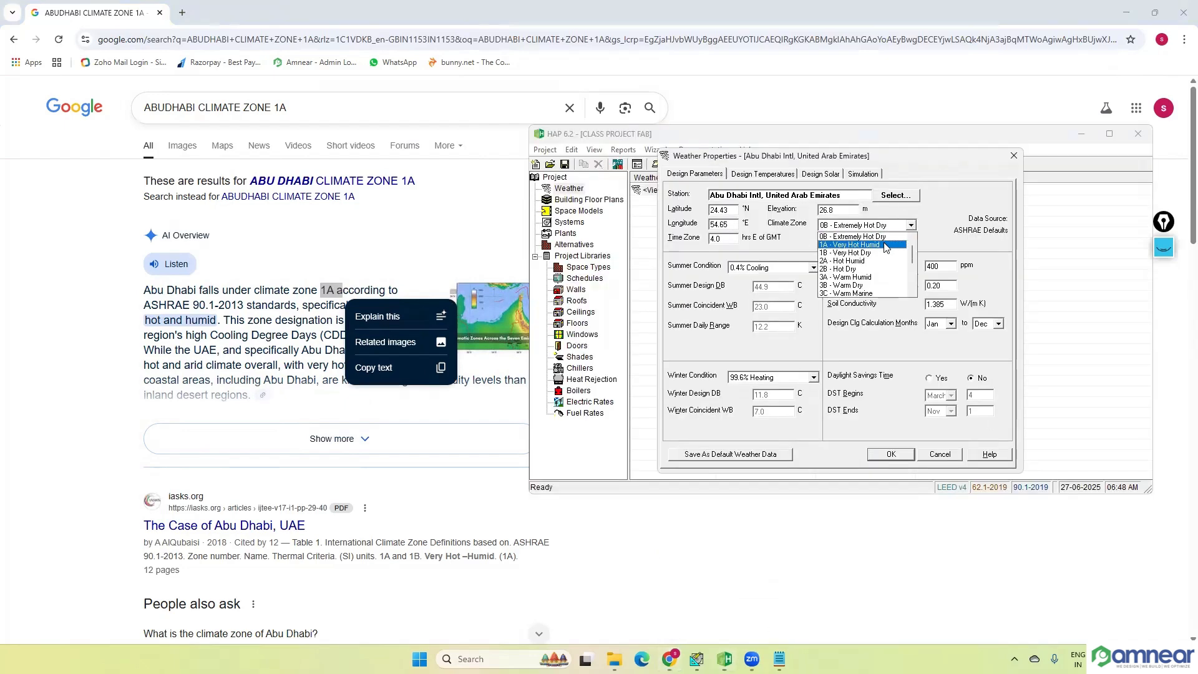
pyautogui.click(864, 249)
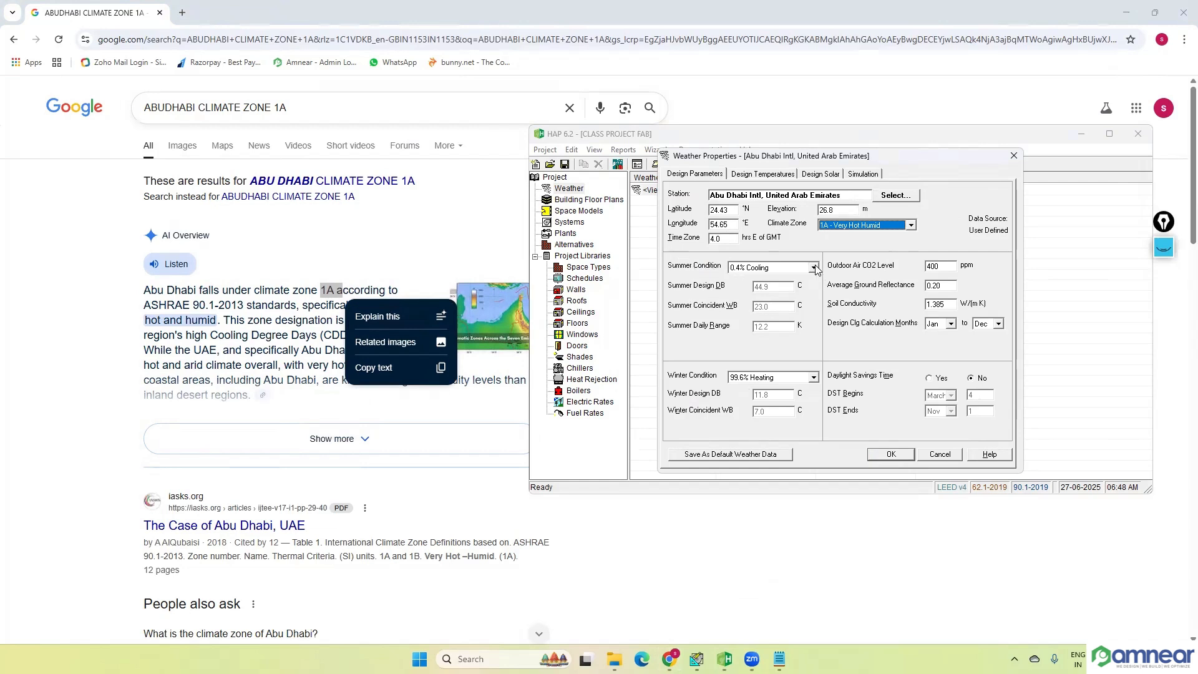
pyautogui.click(813, 268)
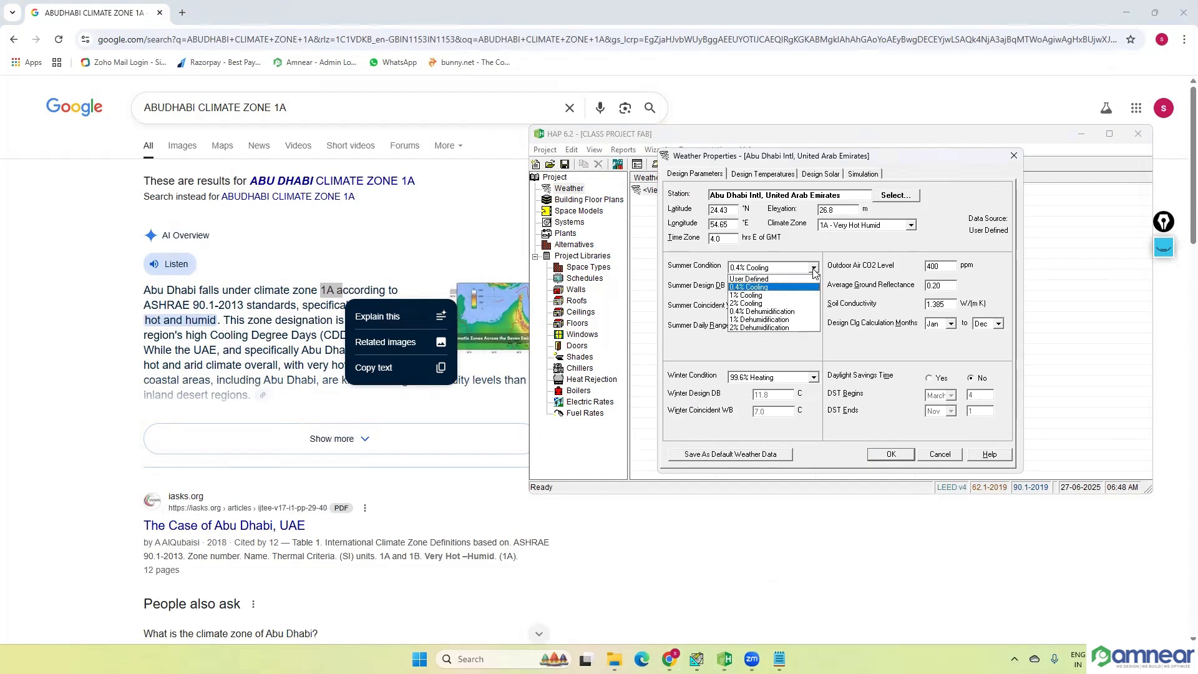
pyautogui.click(843, 257)
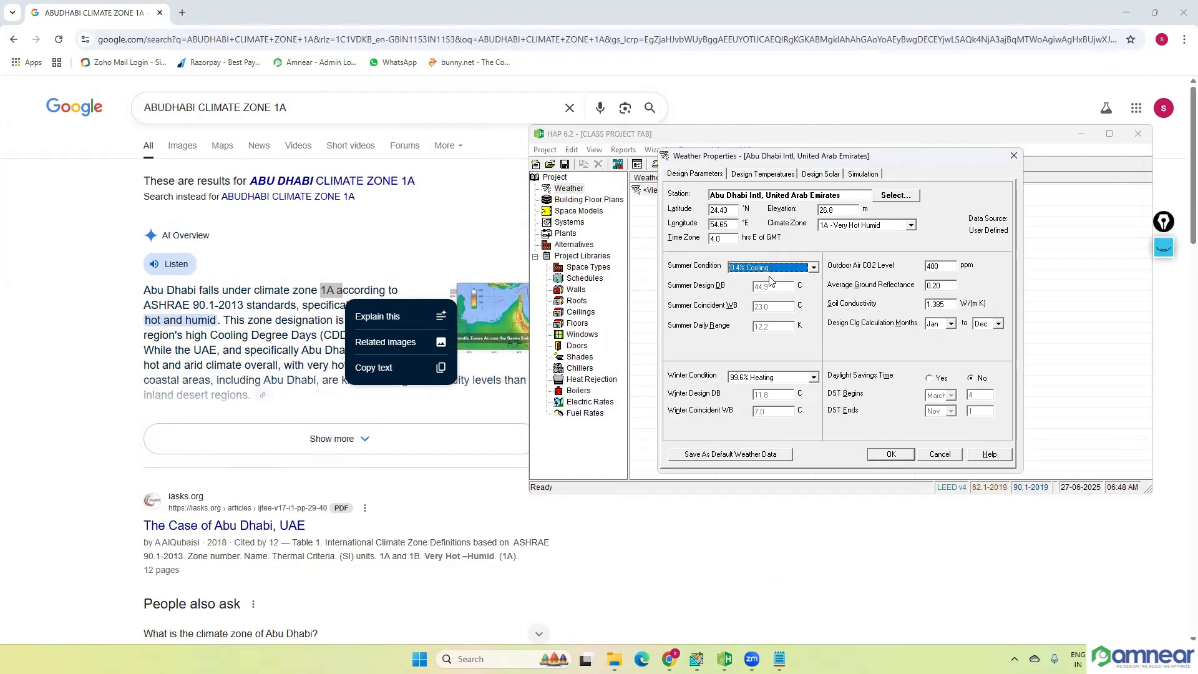
# Step: Circle the summer design dry-bulb value and handwrite a note beside it with the screen pen, and hide the ink
pyautogui.click(1163, 247)
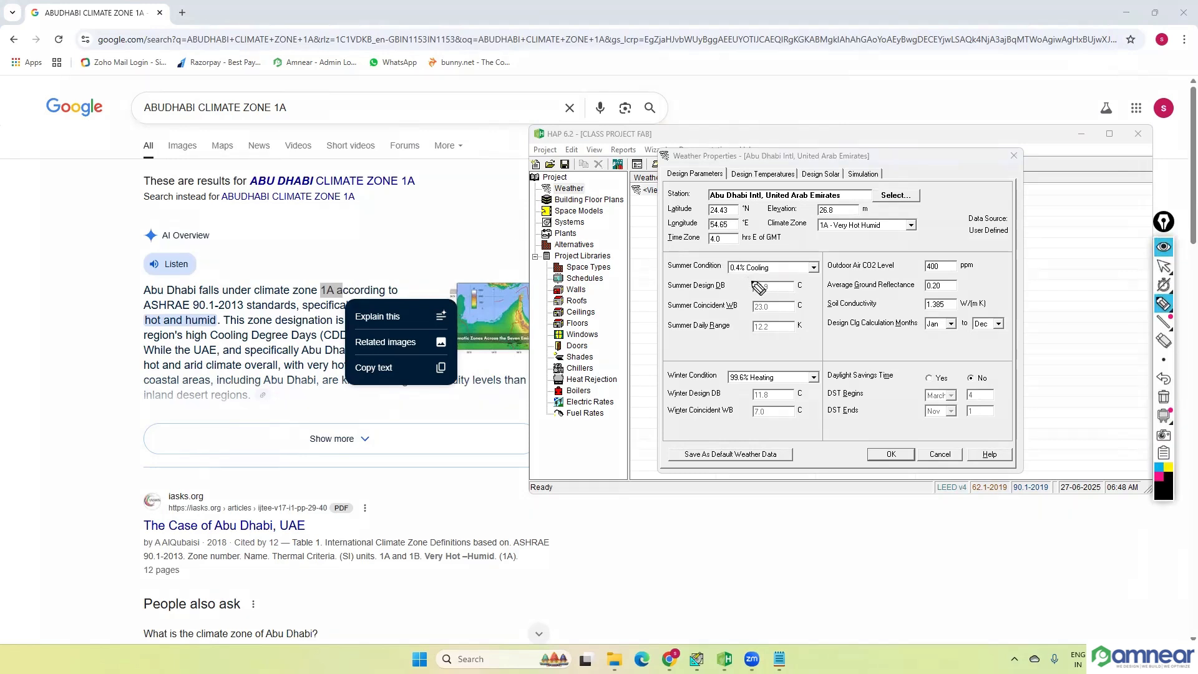
pyautogui.moveTo(771, 288); pyautogui.dragTo(769, 278)
pyautogui.moveTo(881, 279)
pyautogui.mouseDown()
pyautogui.moveTo(928, 272)
pyautogui.moveTo(950, 249)
pyautogui.moveTo(995, 247)
pyautogui.moveTo(971, 232)
pyautogui.moveTo(998, 214)
pyautogui.mouseUp()
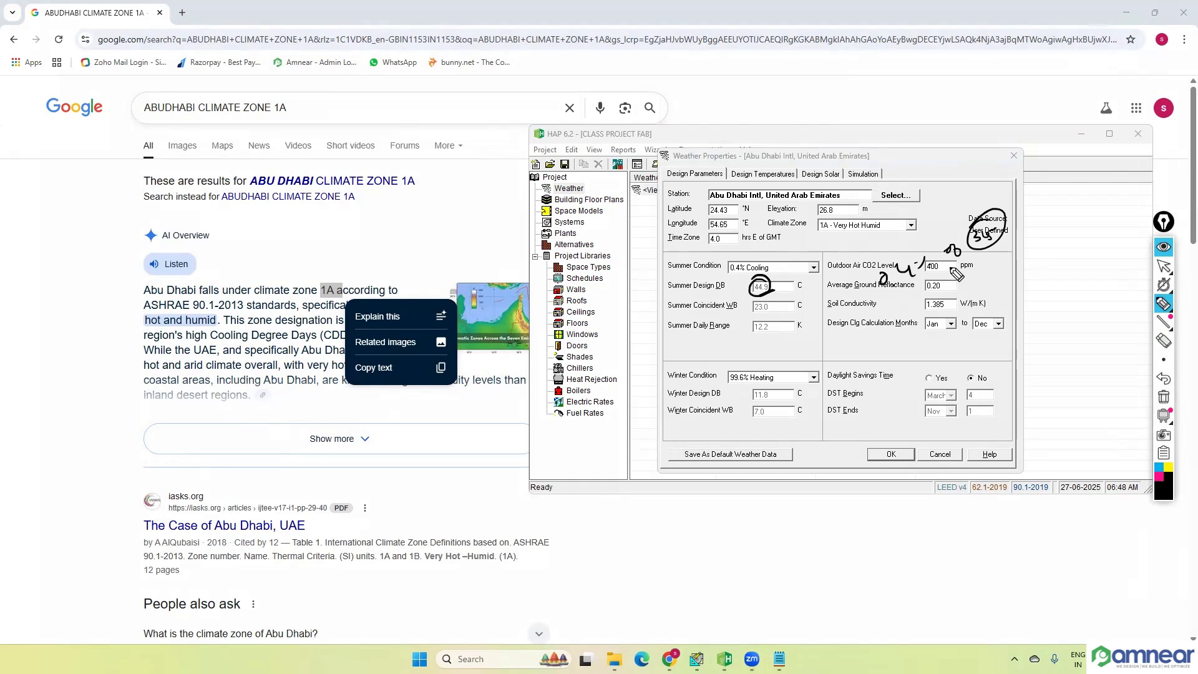
pyautogui.click(1164, 250)
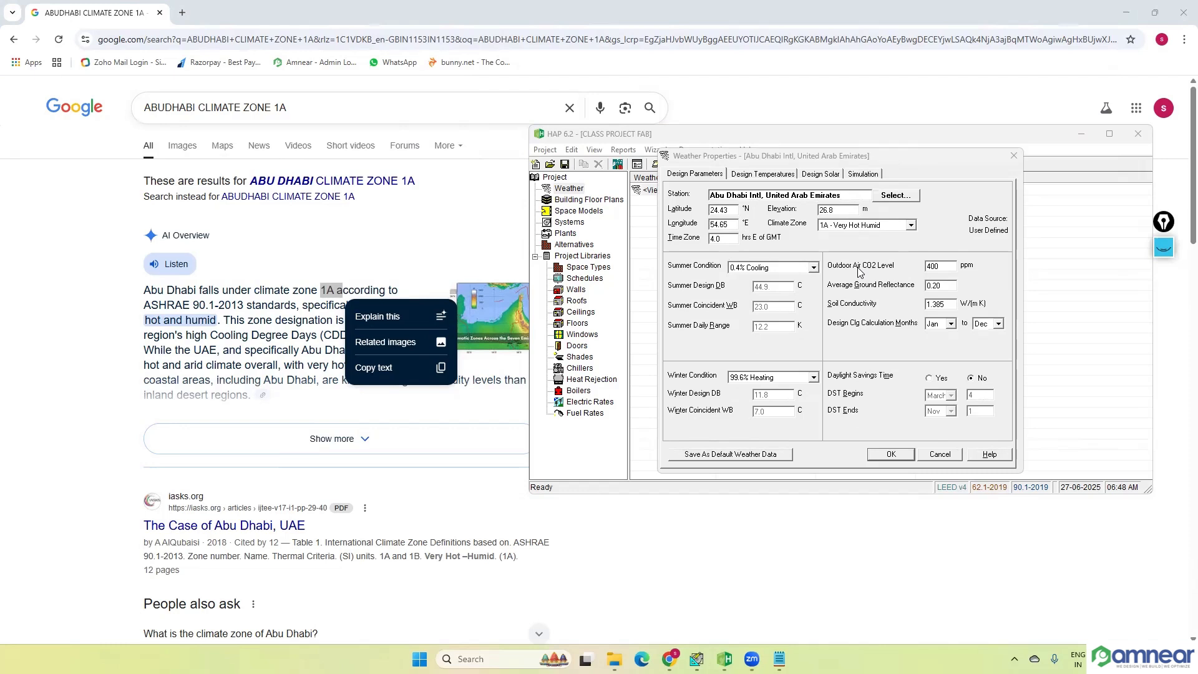
# Step: Review the design temperatures, design solar and simulation data, and accept the weather properties
pyautogui.click(752, 174)
pyautogui.click(819, 176)
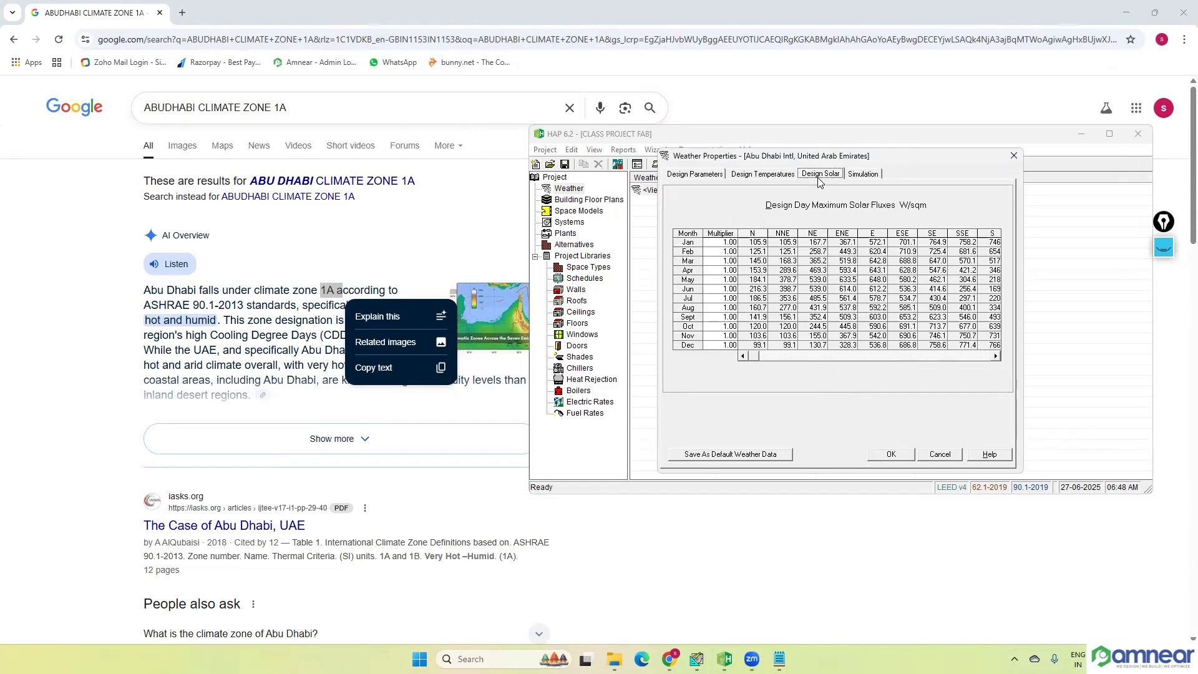
pyautogui.click(854, 177)
pyautogui.click(706, 176)
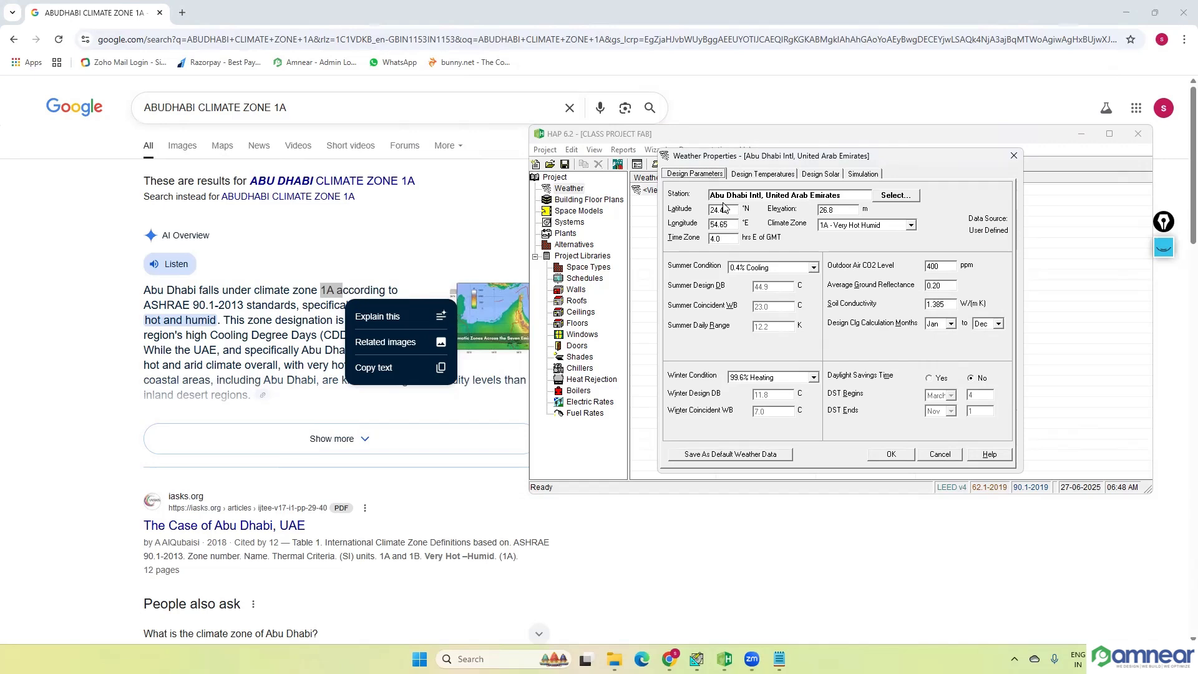
# Step: Save the Abu Dhabi Intl weather properties and select the project's weather entry
pyautogui.click(893, 456)
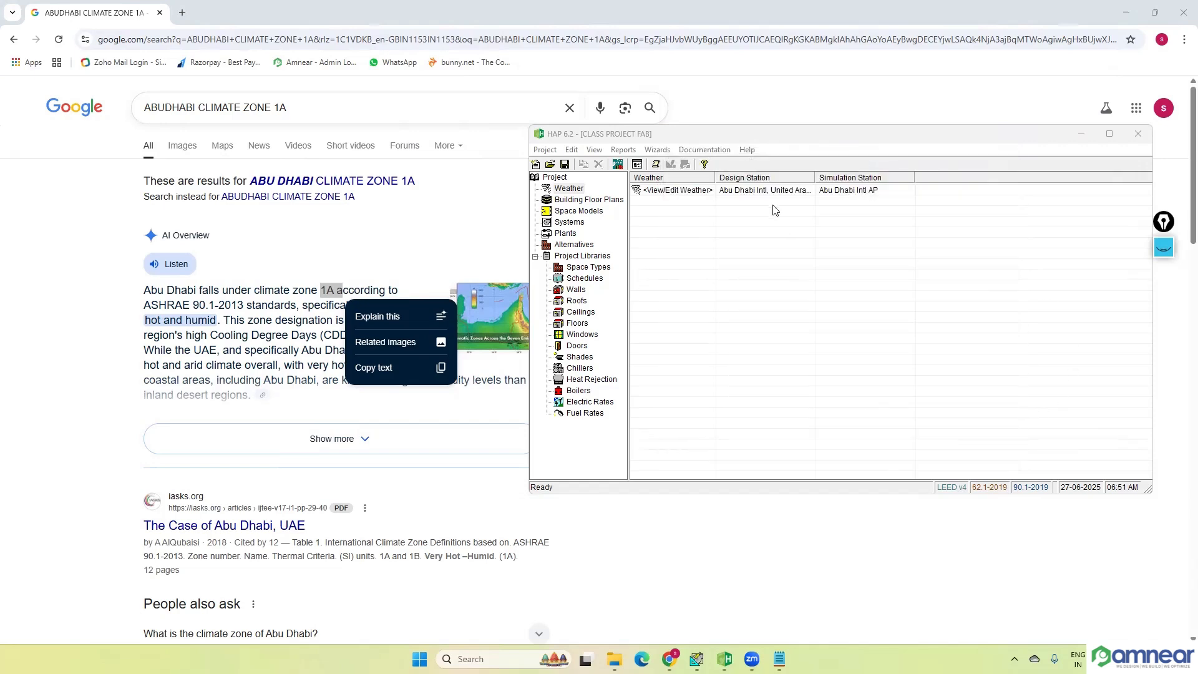
pyautogui.click(691, 196)
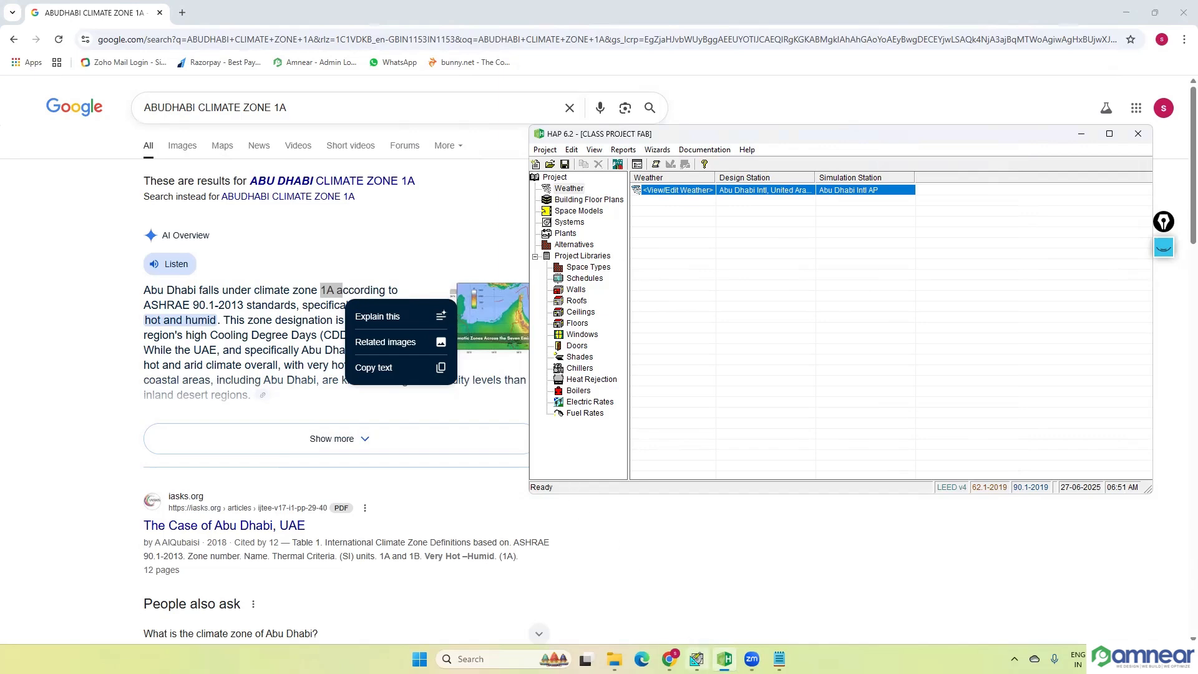
# Step: Switch to HAP 4.9, examine the average ceiling height of a new default space, and close the space and minimize HAP 4.9
pyautogui.click(697, 658)
pyautogui.click(55, 190)
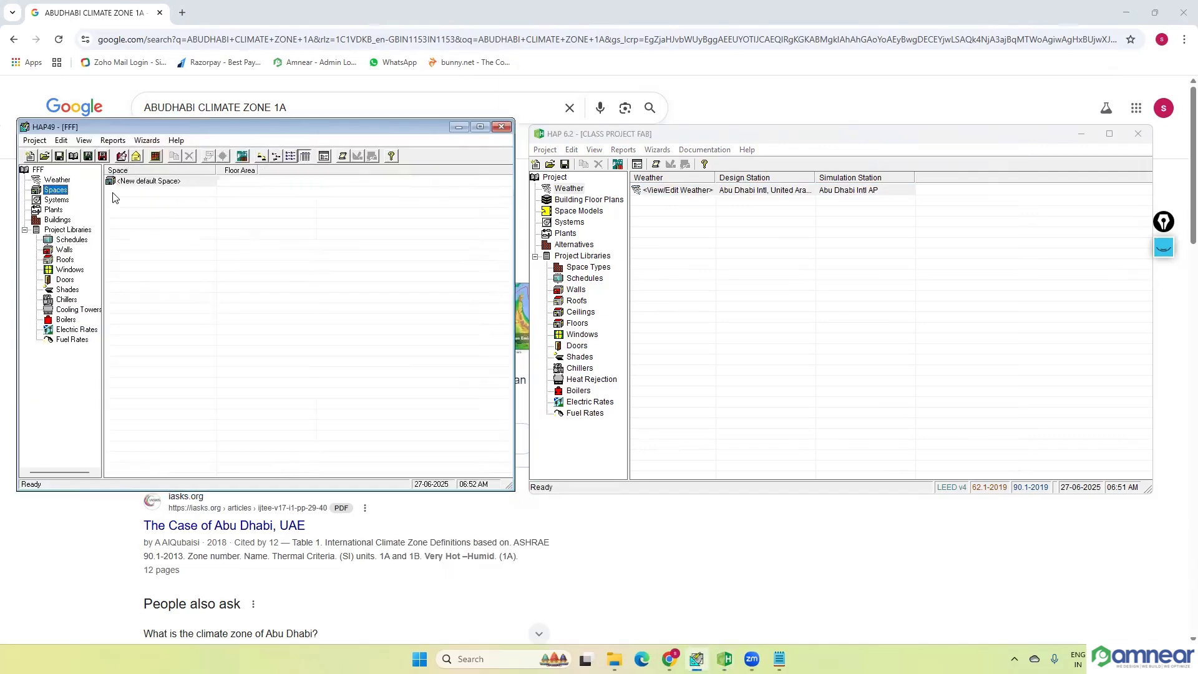
pyautogui.doubleClick(135, 182)
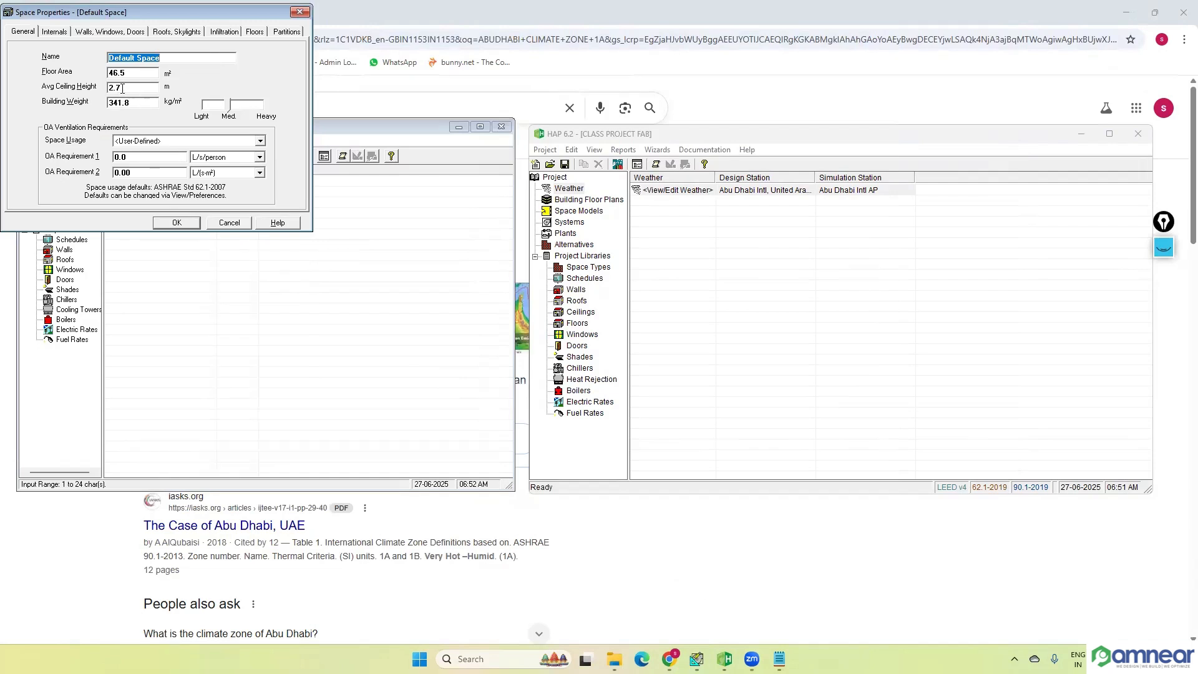
pyautogui.doubleClick(124, 87)
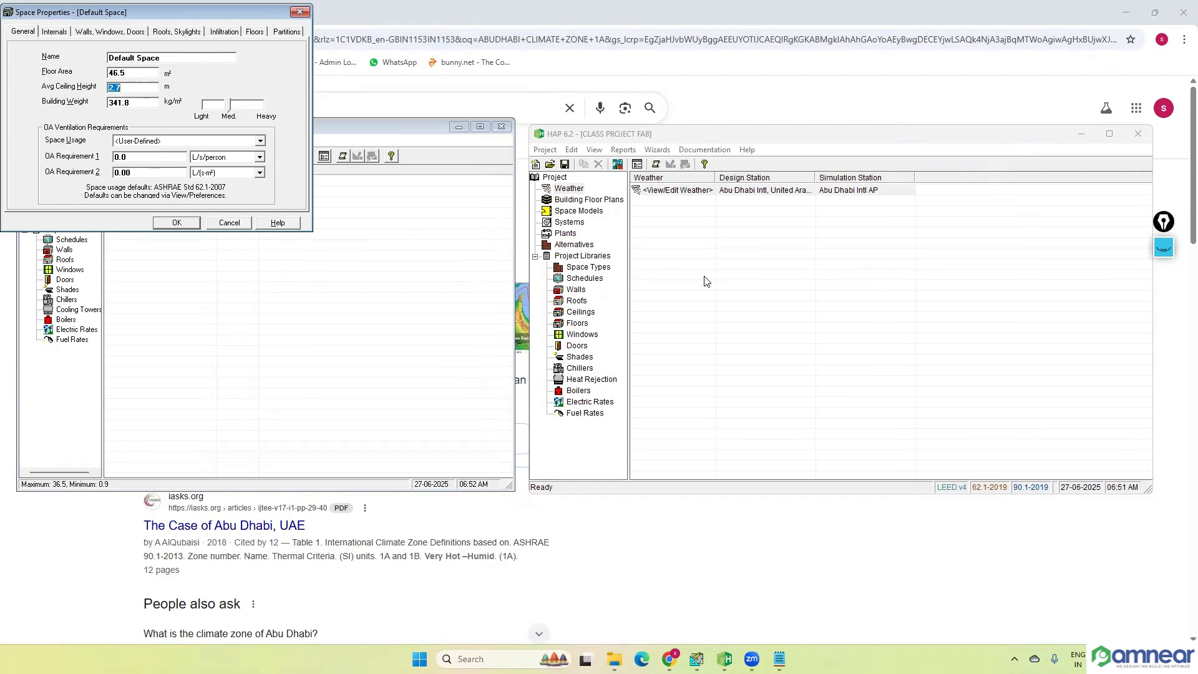
pyautogui.click(300, 14)
pyautogui.click(459, 126)
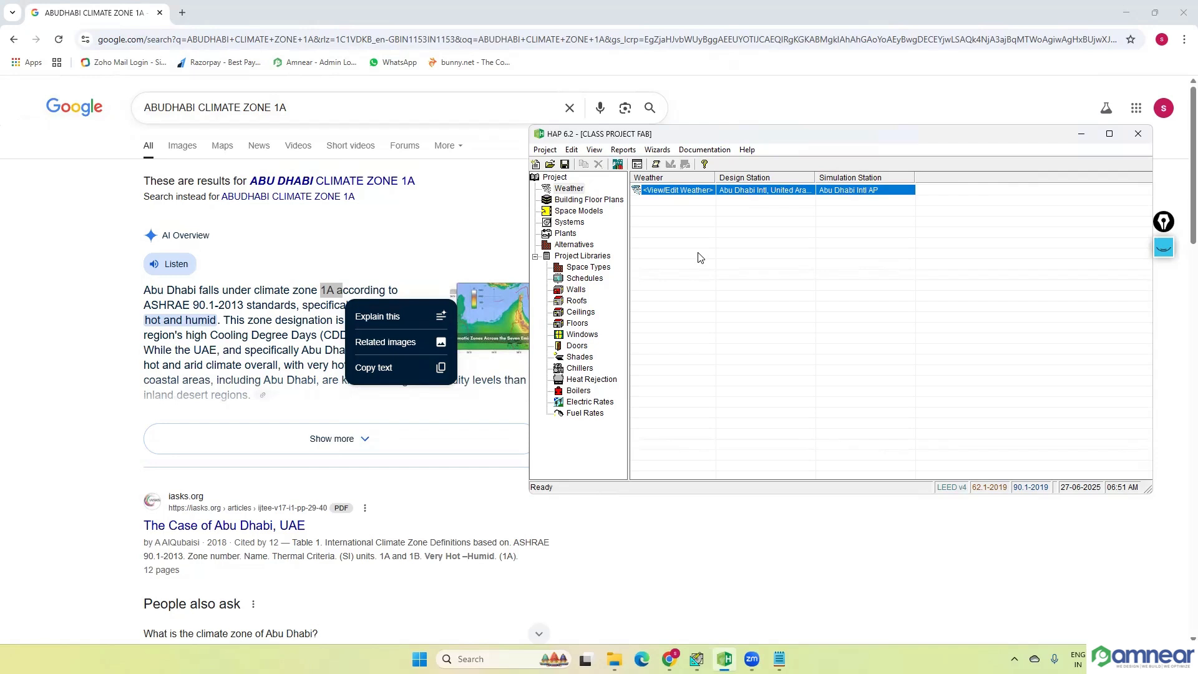
# Step: In HAP 6.2, start a new building using the Import Floor Plan Drawings input method
pyautogui.click(595, 201)
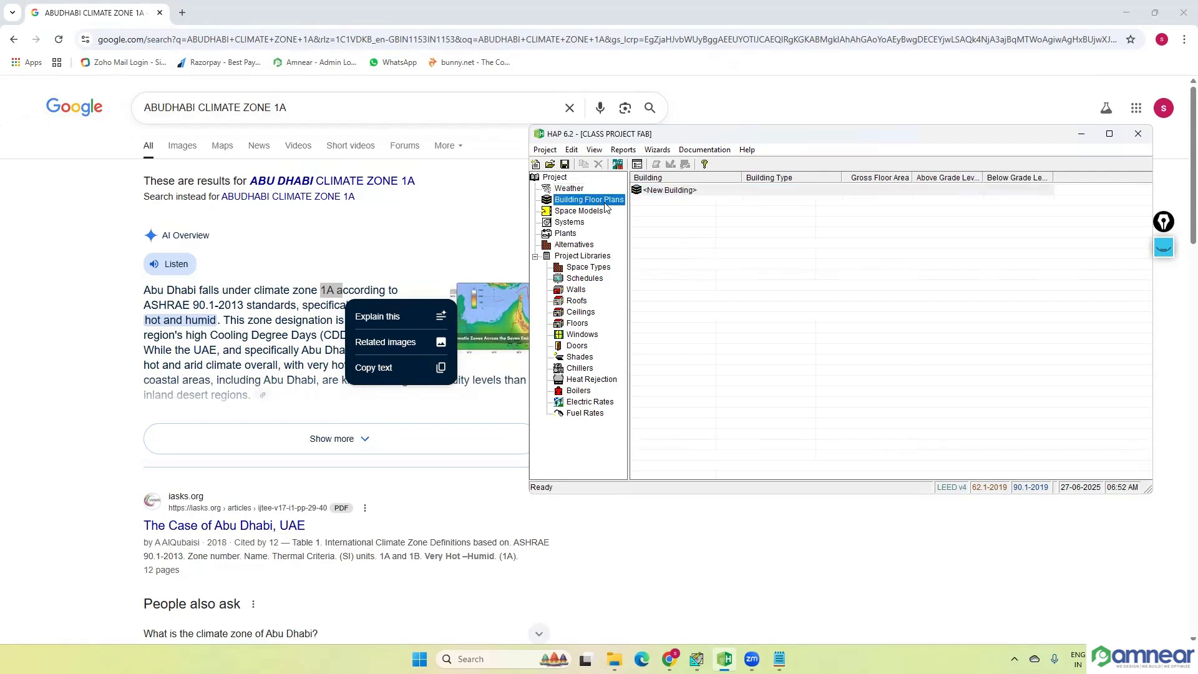
pyautogui.doubleClick(679, 193)
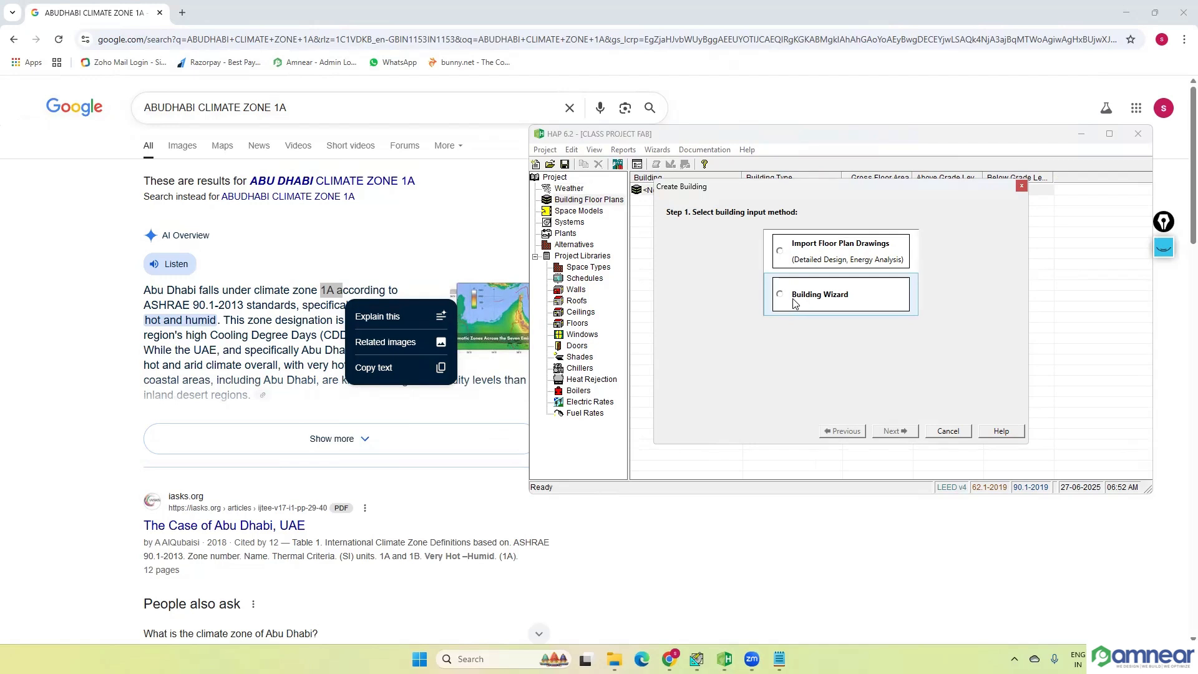
pyautogui.click(798, 251)
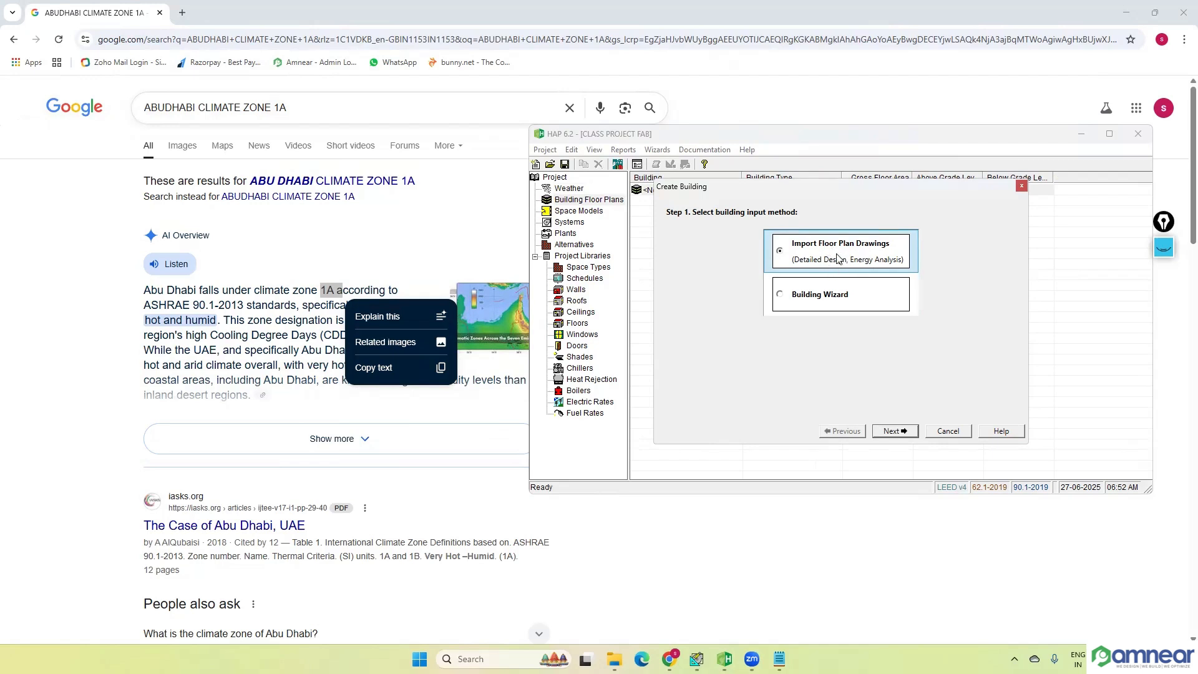
pyautogui.click(903, 435)
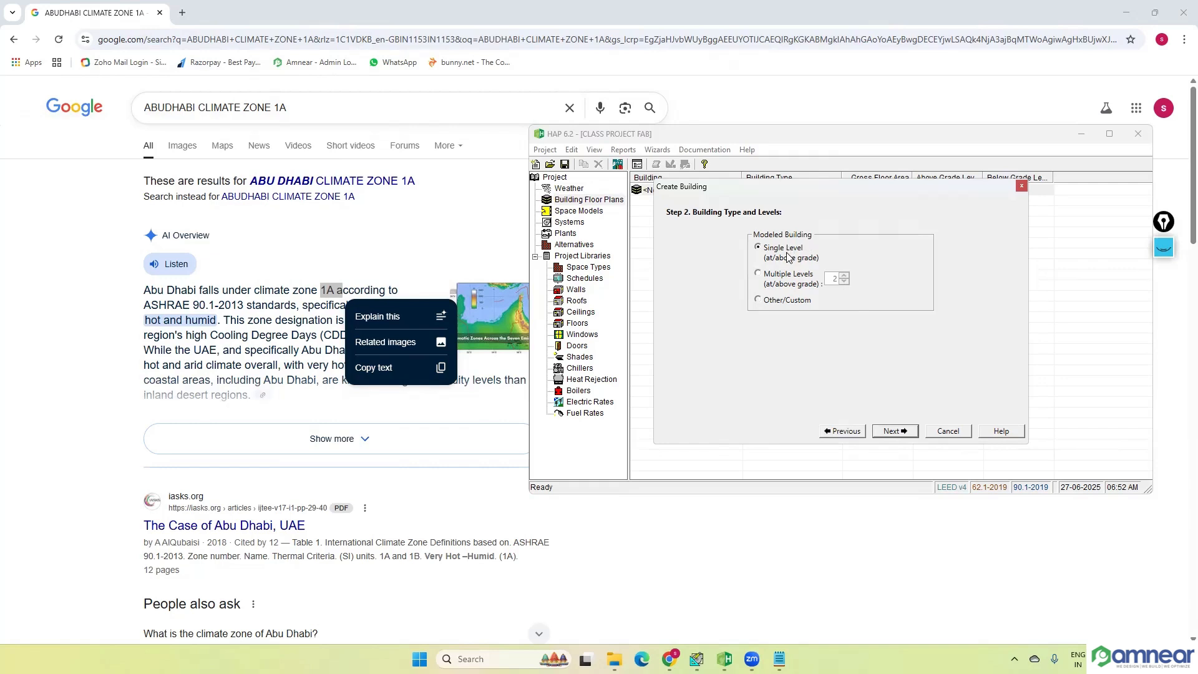
# Step: Set the modeled building to Multiple Levels with 2 levels at or above grade
pyautogui.click(781, 276)
pyautogui.doubleClick(837, 285)
pyautogui.write('4')
pyautogui.press('BackSpace')
pyautogui.write('2')
pyautogui.click(844, 275)
pyautogui.click(844, 281)
pyautogui.click(894, 431)
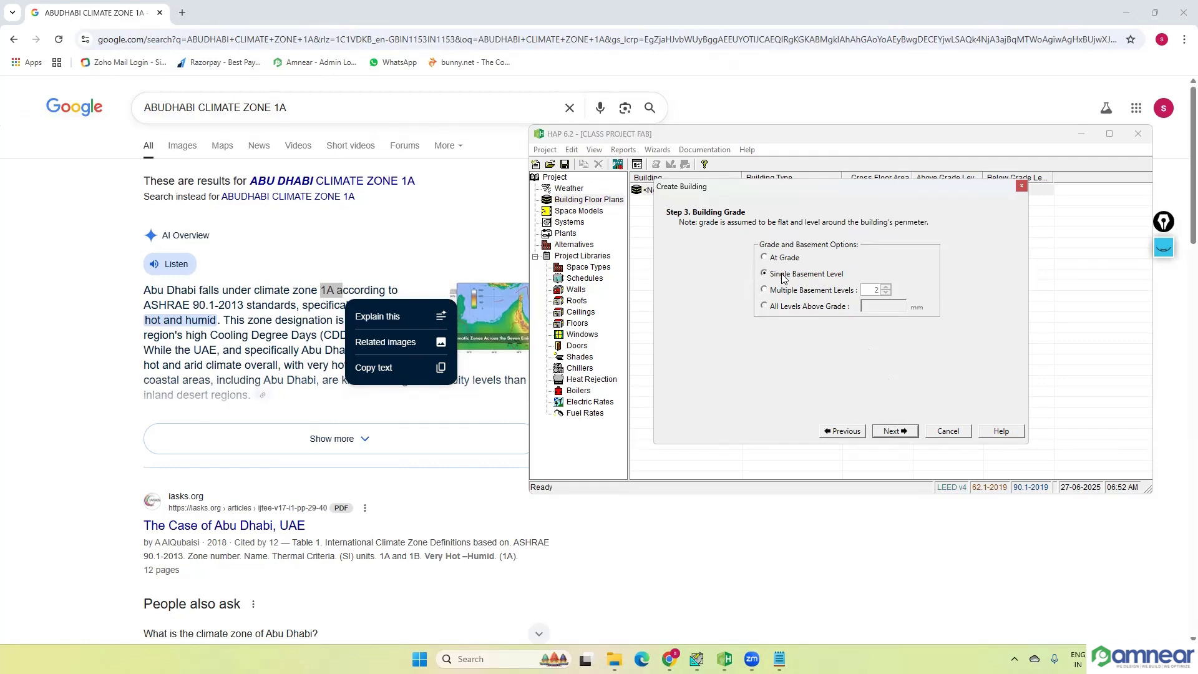
# Step: Set the building grade option to At Grade and finish creating the building
pyautogui.click(784, 292)
pyautogui.click(769, 308)
pyautogui.click(784, 260)
pyautogui.click(892, 434)
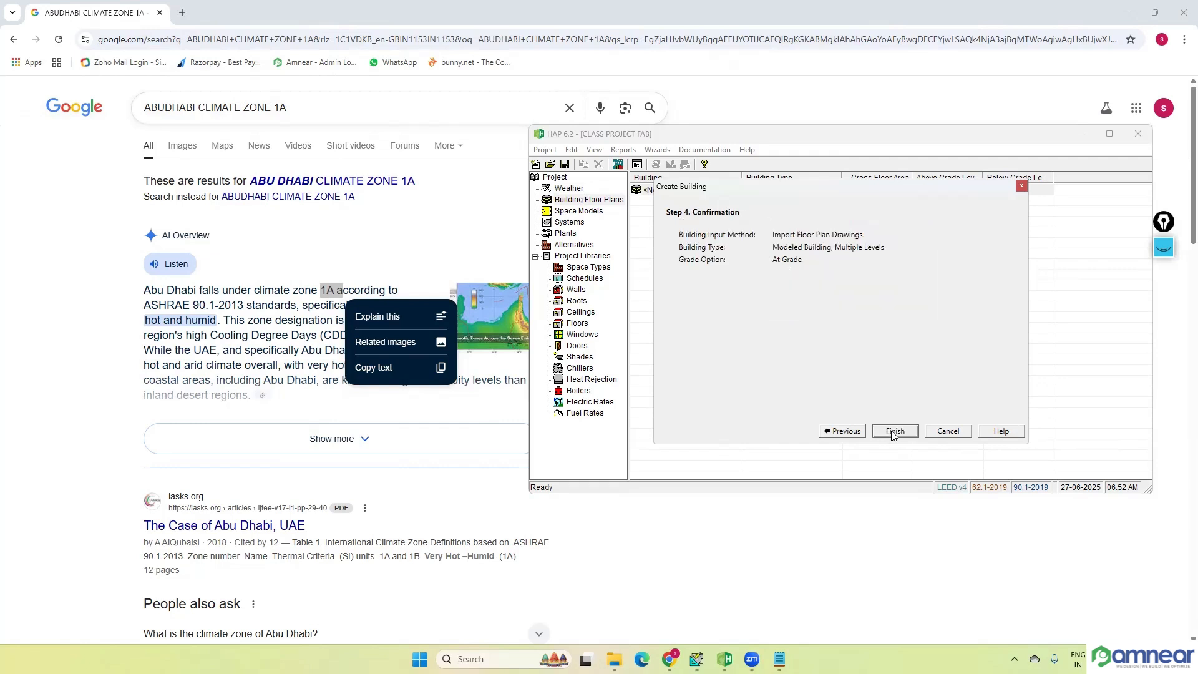
pyautogui.click(893, 434)
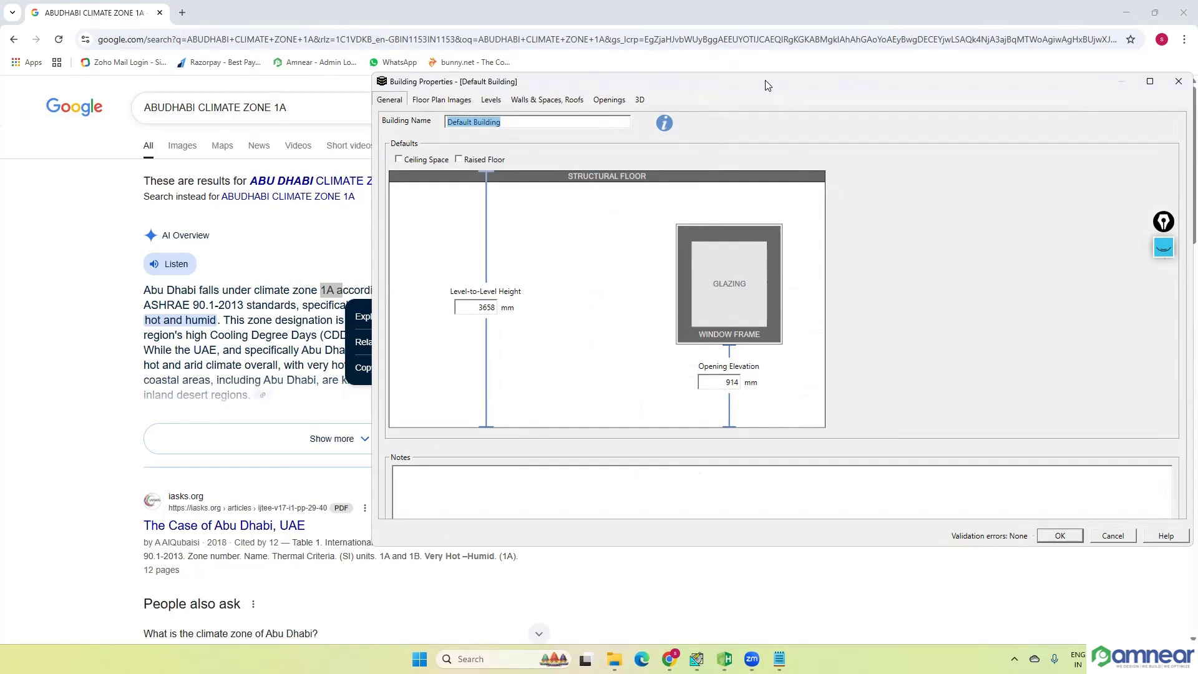
# Step: Name the building FAB PROJECT and set its default level-to-level height to 3900 mm
pyautogui.moveTo(766, 84); pyautogui.dragTo(617, 98)
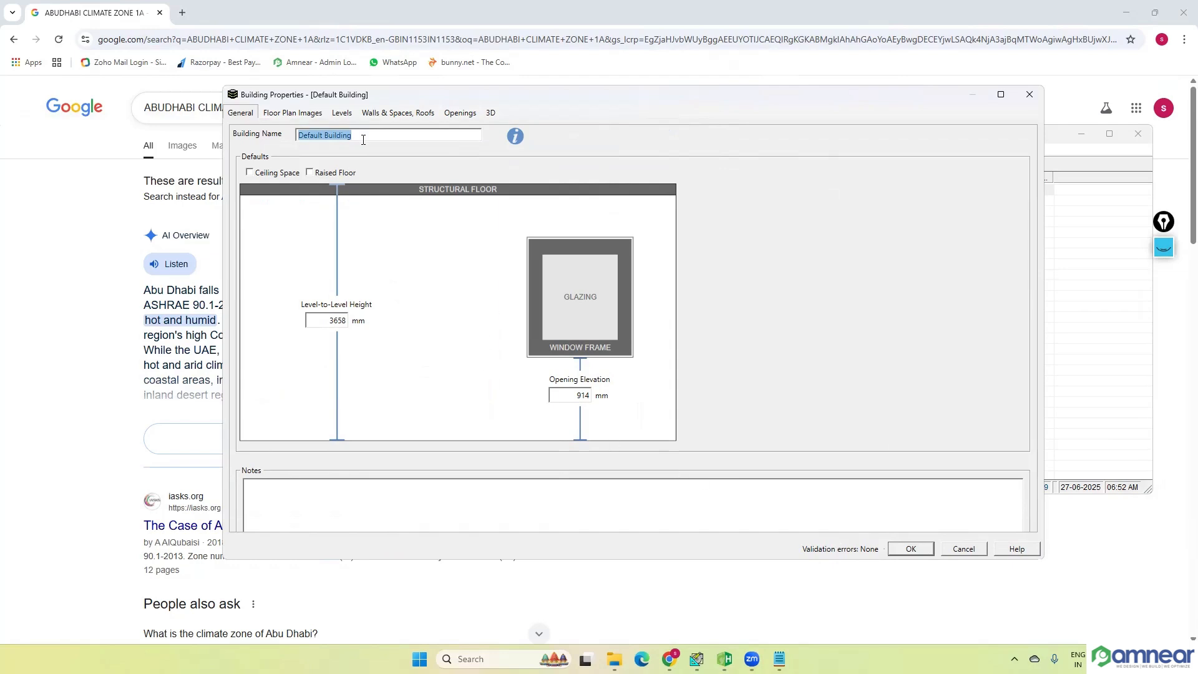
pyautogui.moveTo(364, 135); pyautogui.dragTo(288, 136)
pyautogui.press('BackSpace')
pyautogui.write('FAB PROJECT')
pyautogui.moveTo(482, 101); pyautogui.dragTo(558, 103)
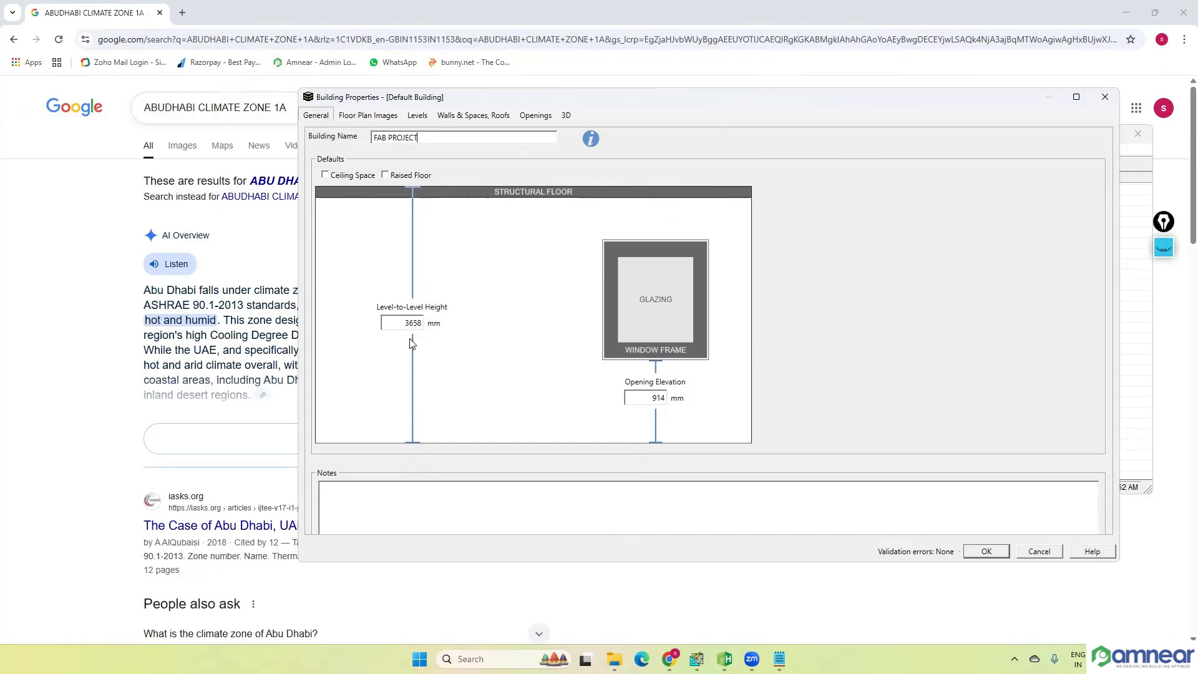
pyautogui.click(414, 322)
pyautogui.write('3900')
# Step: Clear the old screen-pen ink, outline the room section and mark the floor near the window opening, and hide the ink
pyautogui.click(1164, 248)
pyautogui.click(1163, 398)
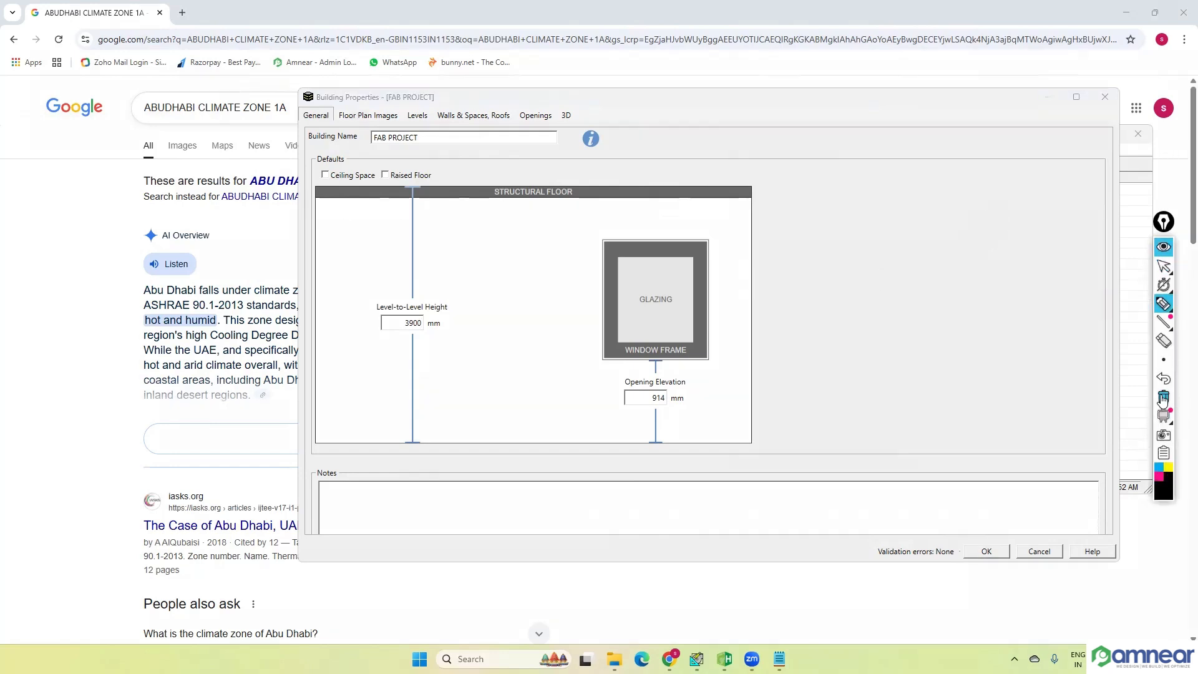
pyautogui.moveTo(354, 214); pyautogui.dragTo(341, 436)
pyautogui.moveTo(354, 208)
pyautogui.mouseDown()
pyautogui.moveTo(674, 190)
pyautogui.moveTo(740, 225)
pyautogui.moveTo(732, 437)
pyautogui.mouseUp()
pyautogui.moveTo(347, 441)
pyautogui.mouseDown()
pyautogui.moveTo(722, 439)
pyautogui.moveTo(696, 443)
pyautogui.moveTo(706, 441)
pyautogui.mouseUp()
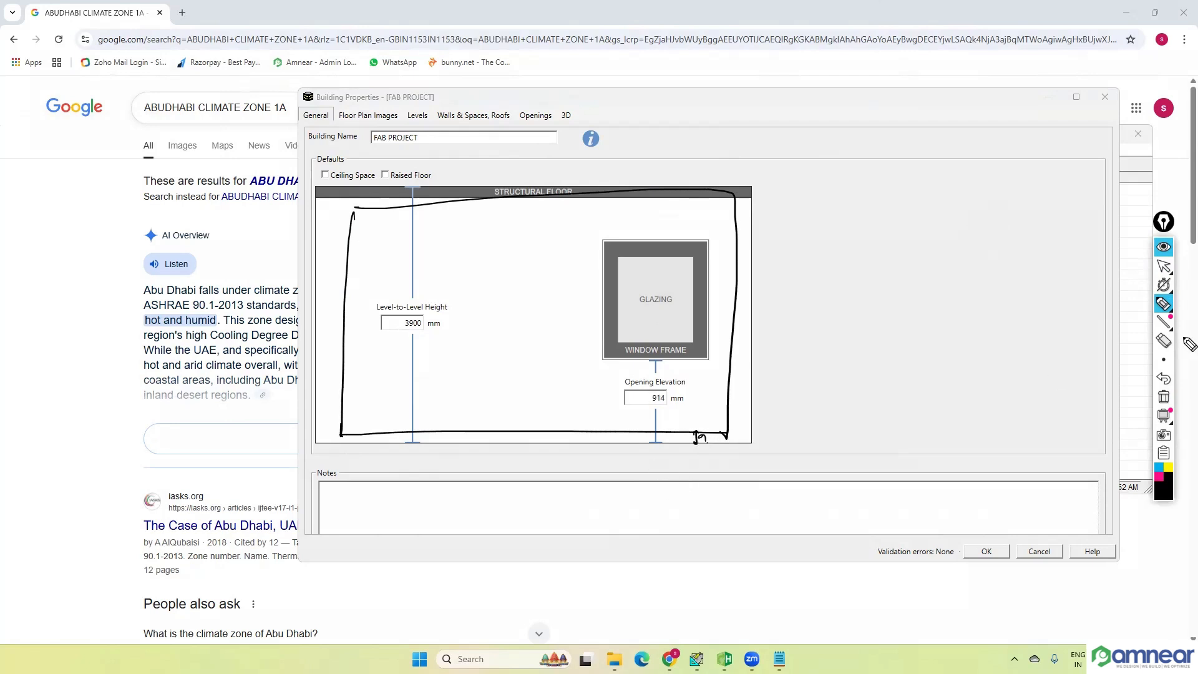
pyautogui.click(1163, 248)
# Step: Set the opening elevation to 50 mm and enable the ceiling space with a 2700 mm floor-to-ceiling height
pyautogui.doubleClick(660, 398)
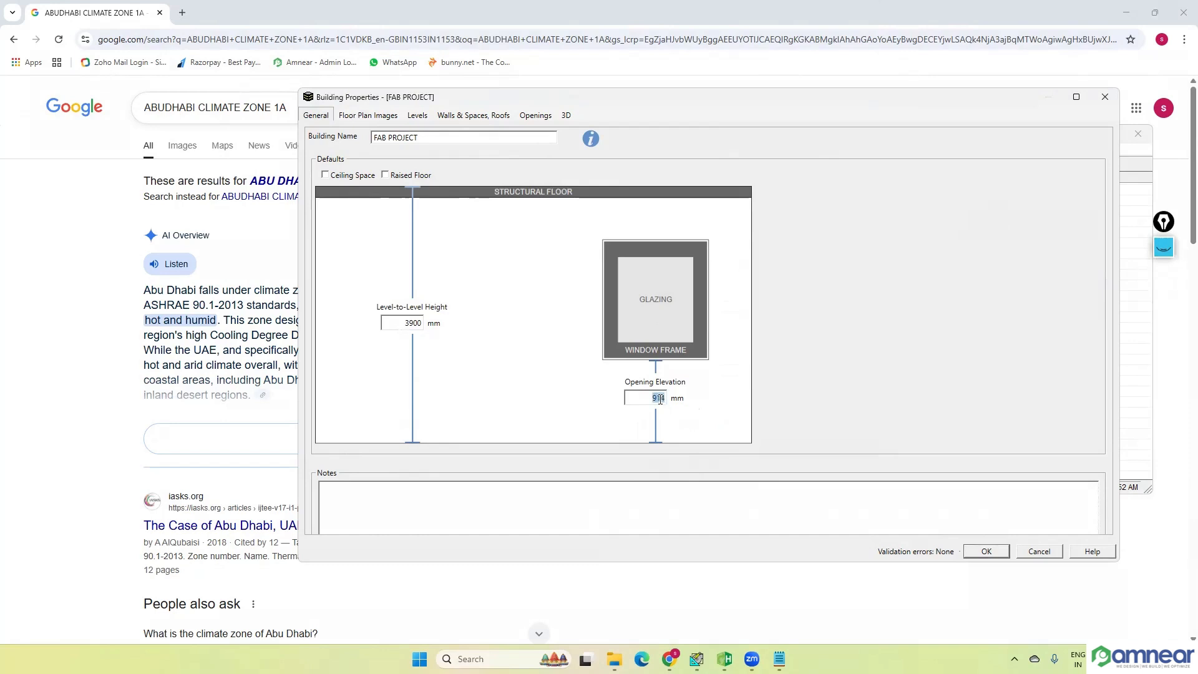
pyautogui.write('50')
pyautogui.click(325, 175)
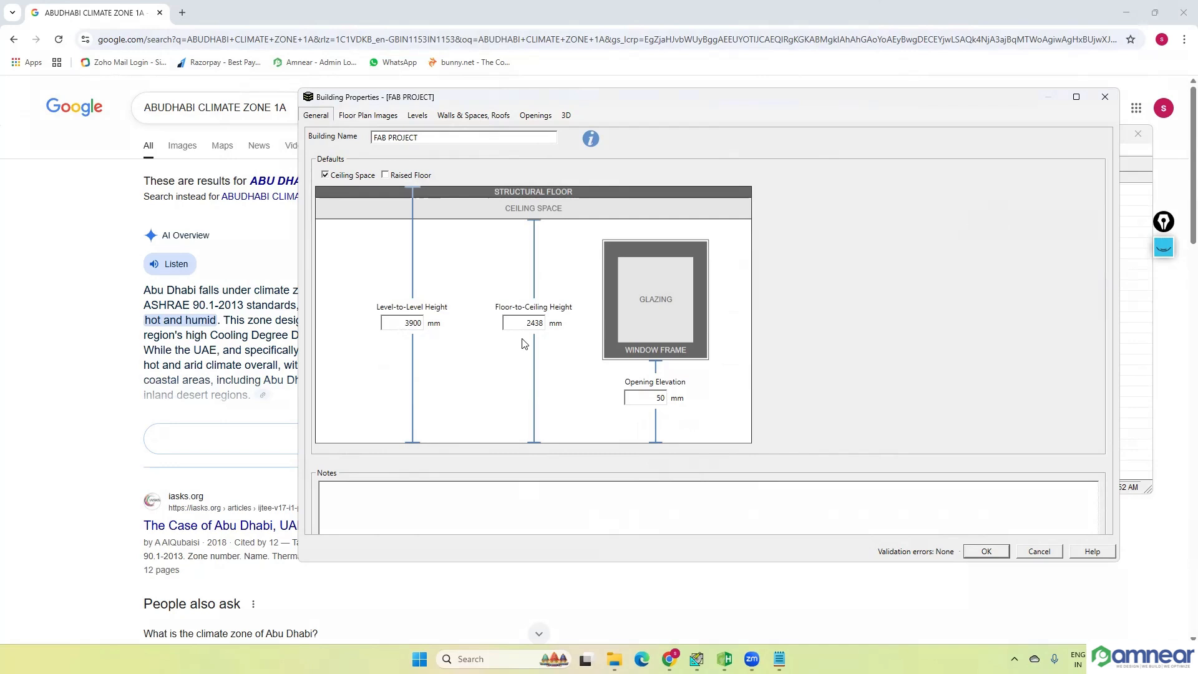
pyautogui.moveTo(526, 321); pyautogui.dragTo(538, 341)
pyautogui.write('2700')
# Step: Try out the raised floor default in the building section and turn it off again
pyautogui.click(385, 175)
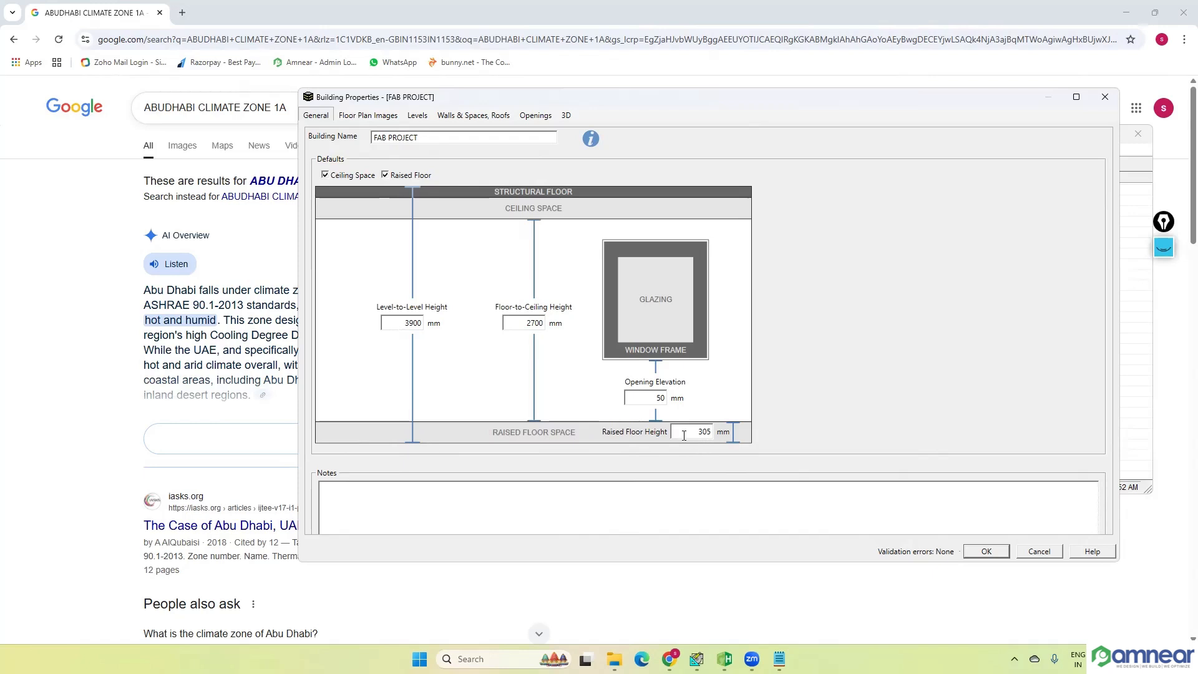
pyautogui.doubleClick(704, 431)
pyautogui.click(385, 175)
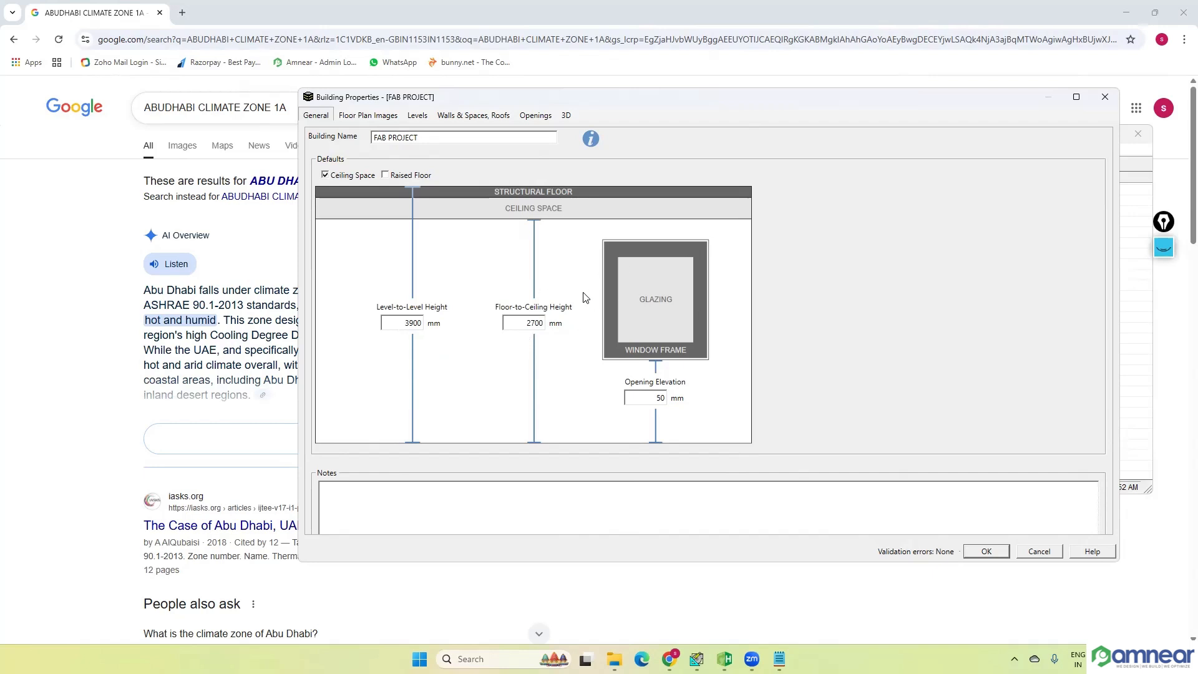
# Step: Check the building's floor plan images page, return to the general defaults, and save the building
pyautogui.click(378, 117)
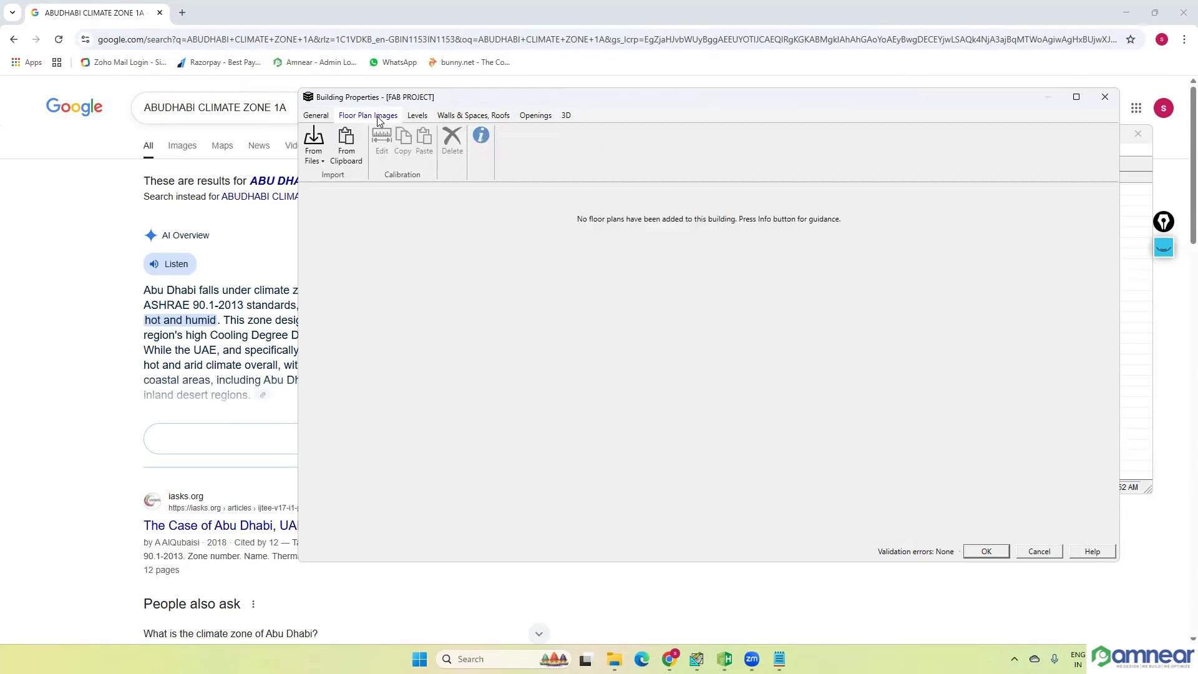
pyautogui.click(316, 116)
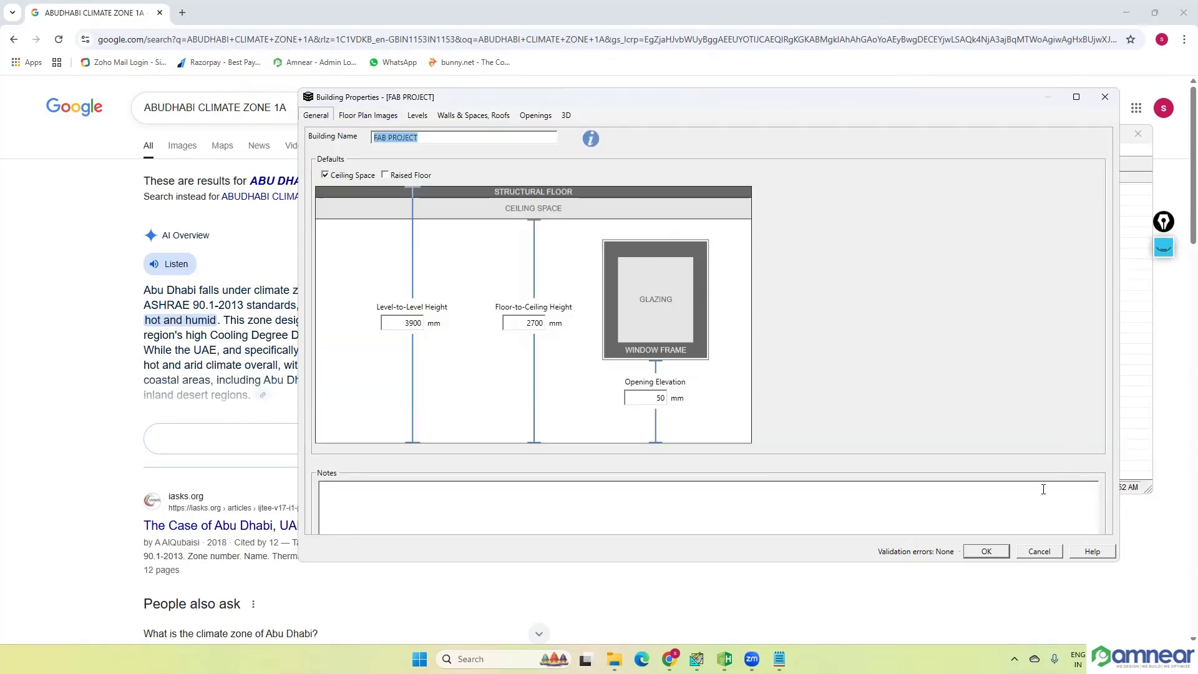
pyautogui.click(986, 552)
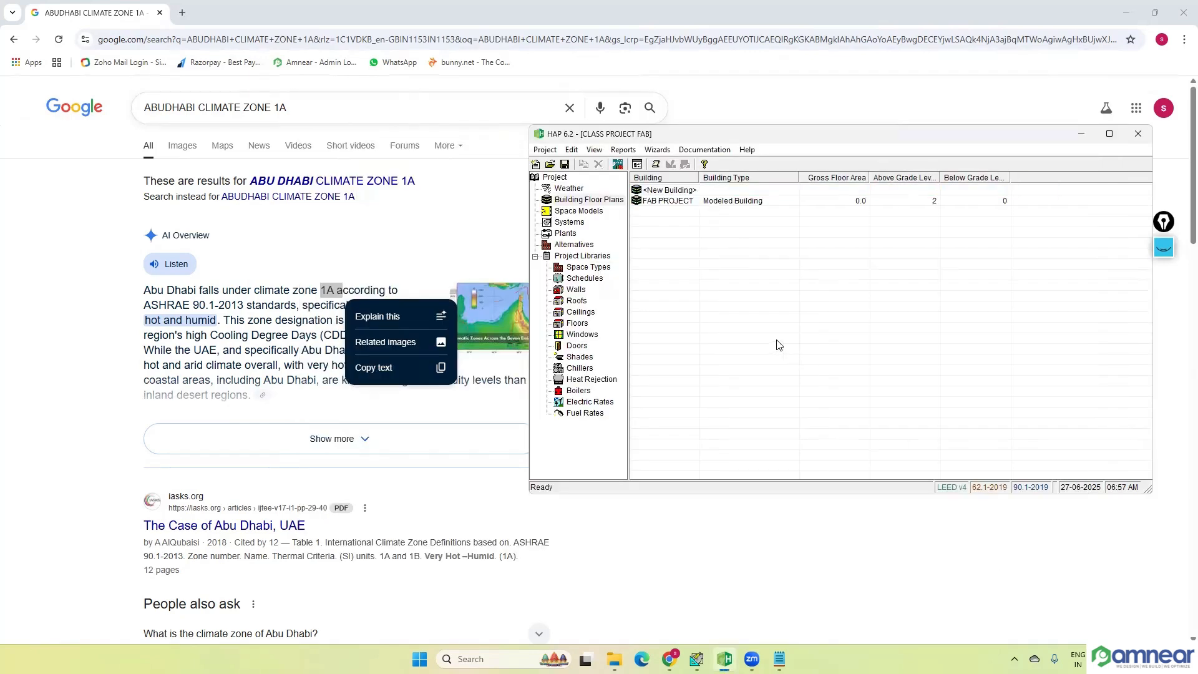
# Step: Reopen the FAB PROJECT building and start a floor plan image import from PDF files
pyautogui.click(671, 202)
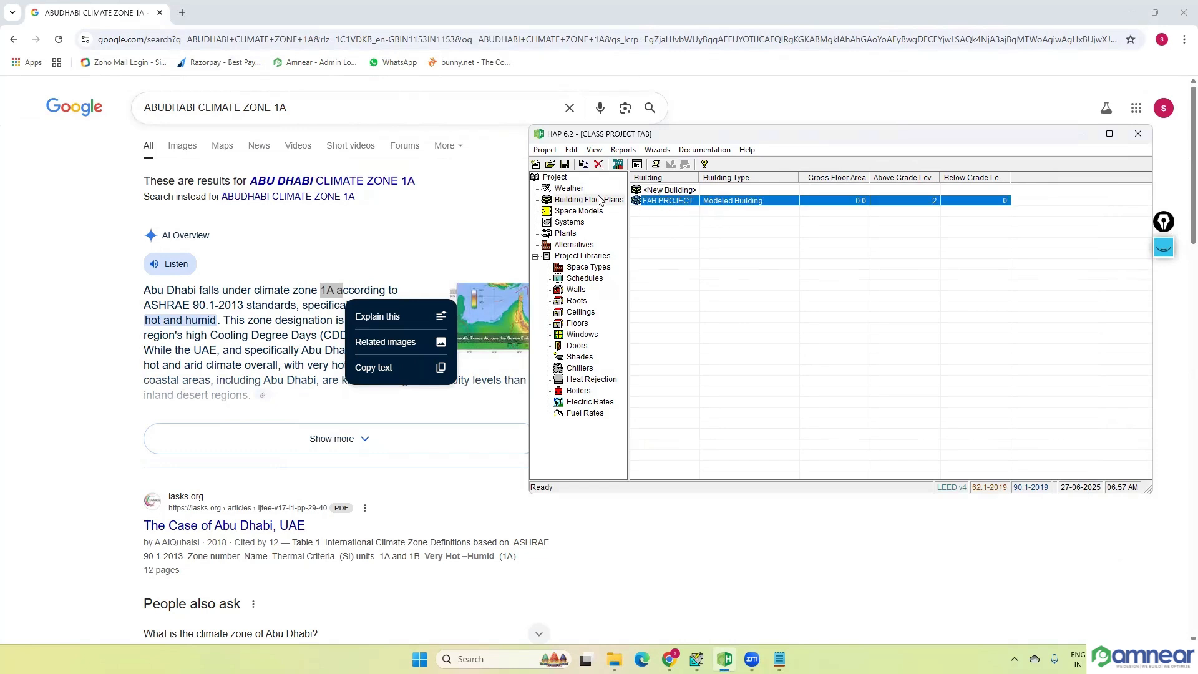
pyautogui.click(589, 199)
pyautogui.click(691, 203)
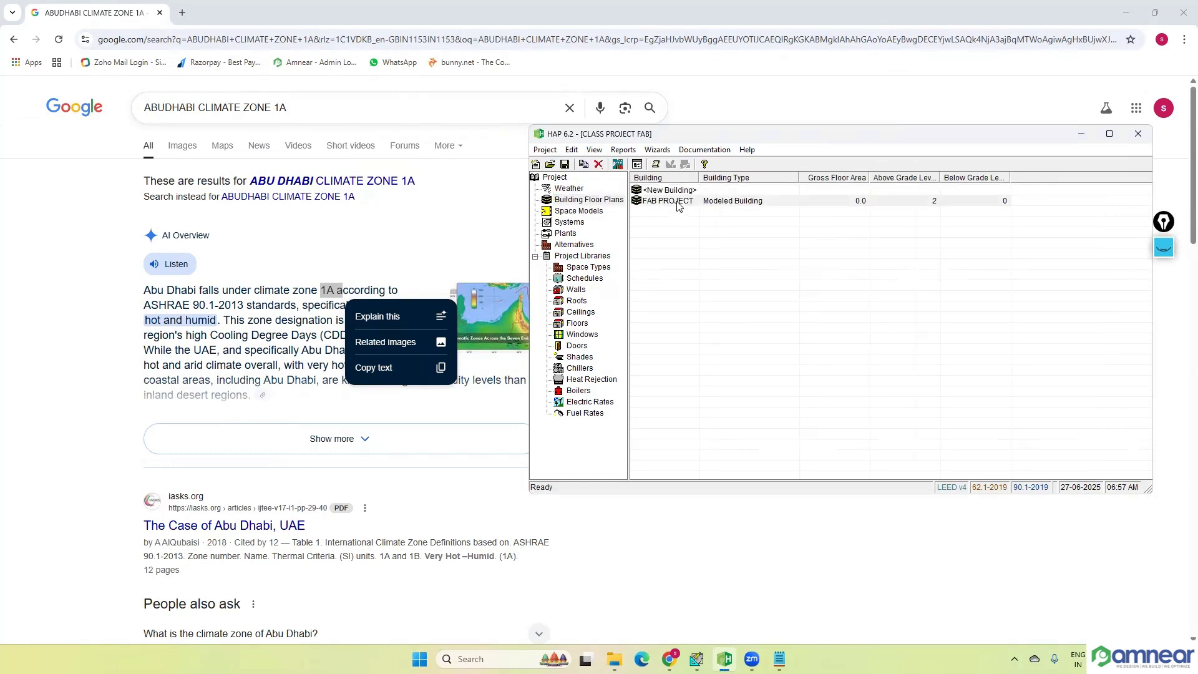
pyautogui.doubleClick(692, 204)
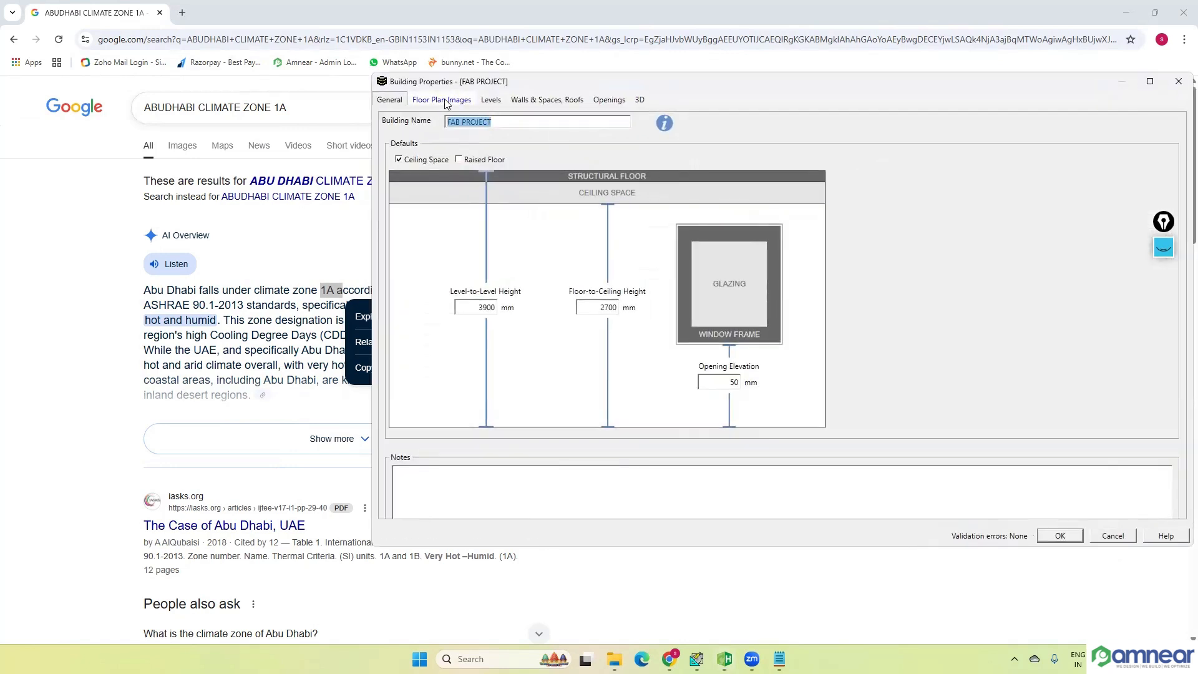
pyautogui.click(444, 101)
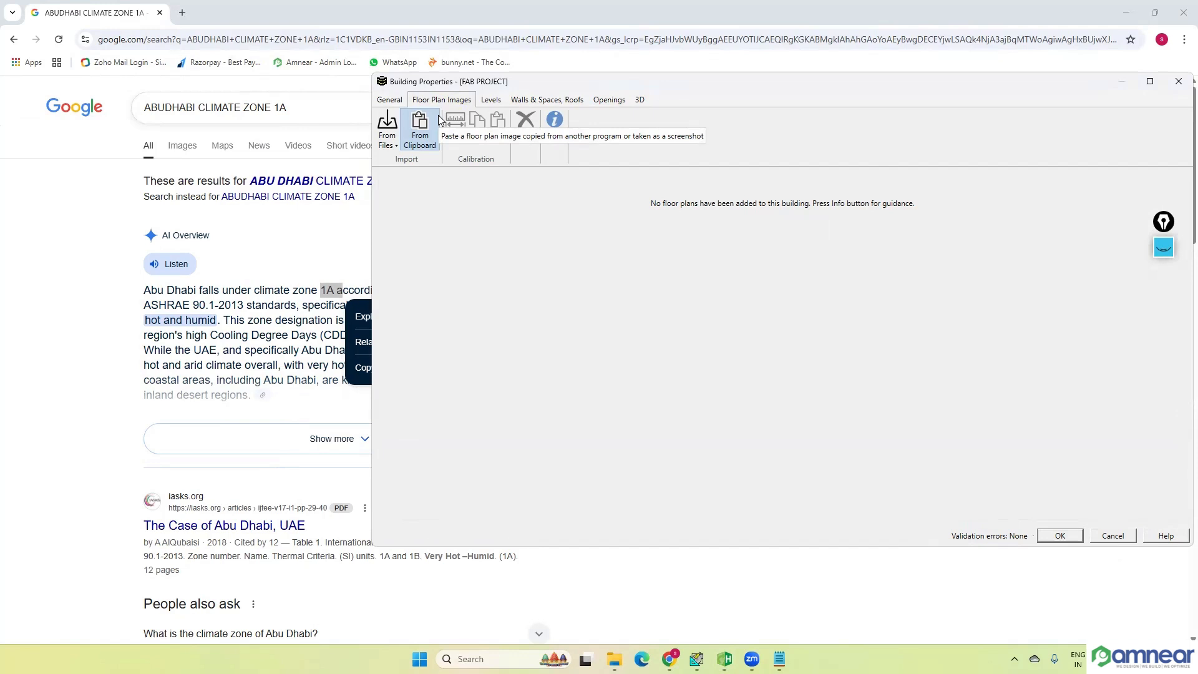
pyautogui.click(386, 143)
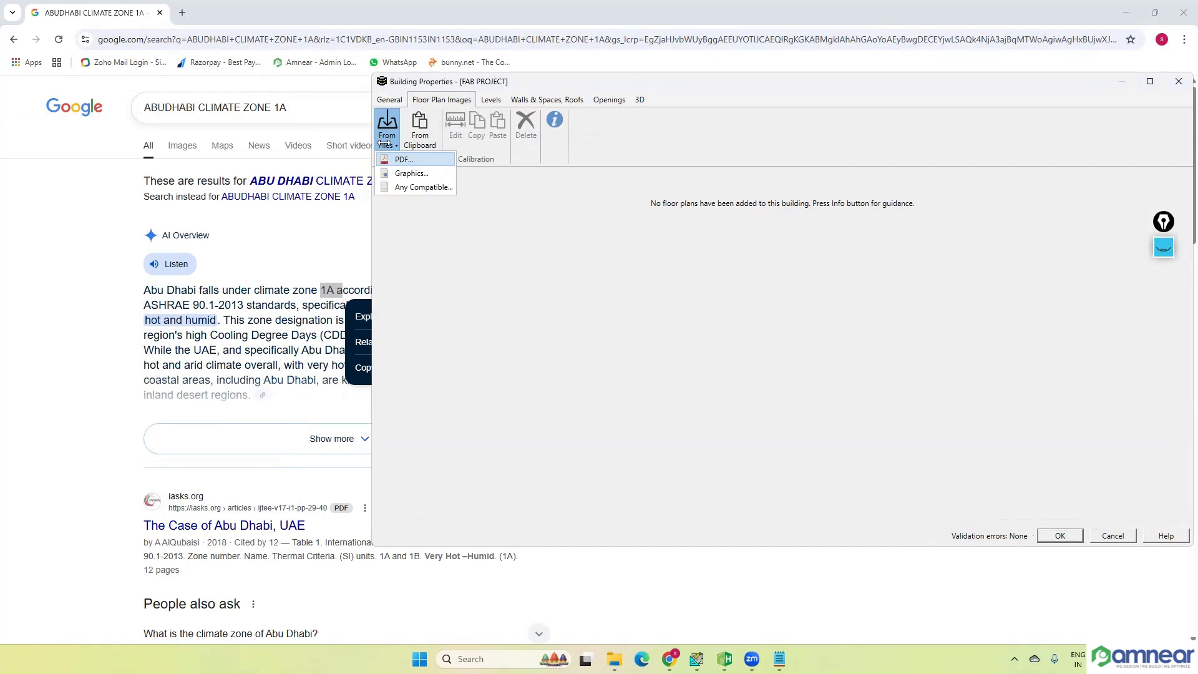
pyautogui.click(404, 160)
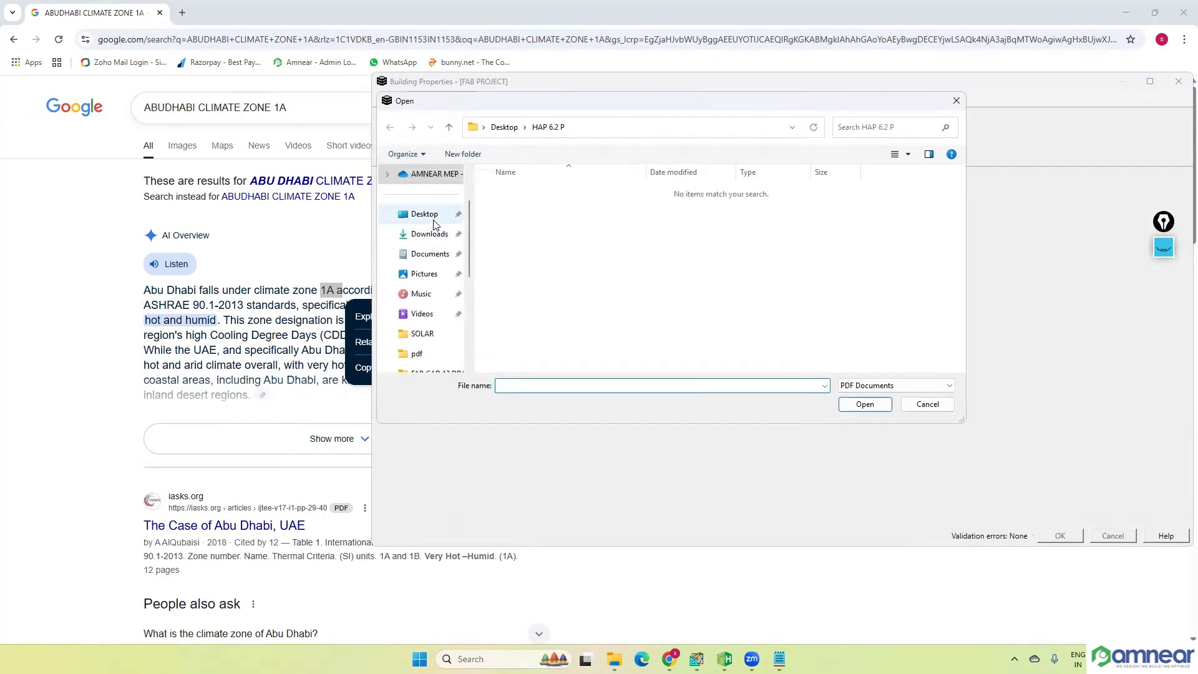
# Step: Load the FF, GF and RF PDFs together from the Desktop folder HAP 6.2 as floor plan sources
pyautogui.click(434, 219)
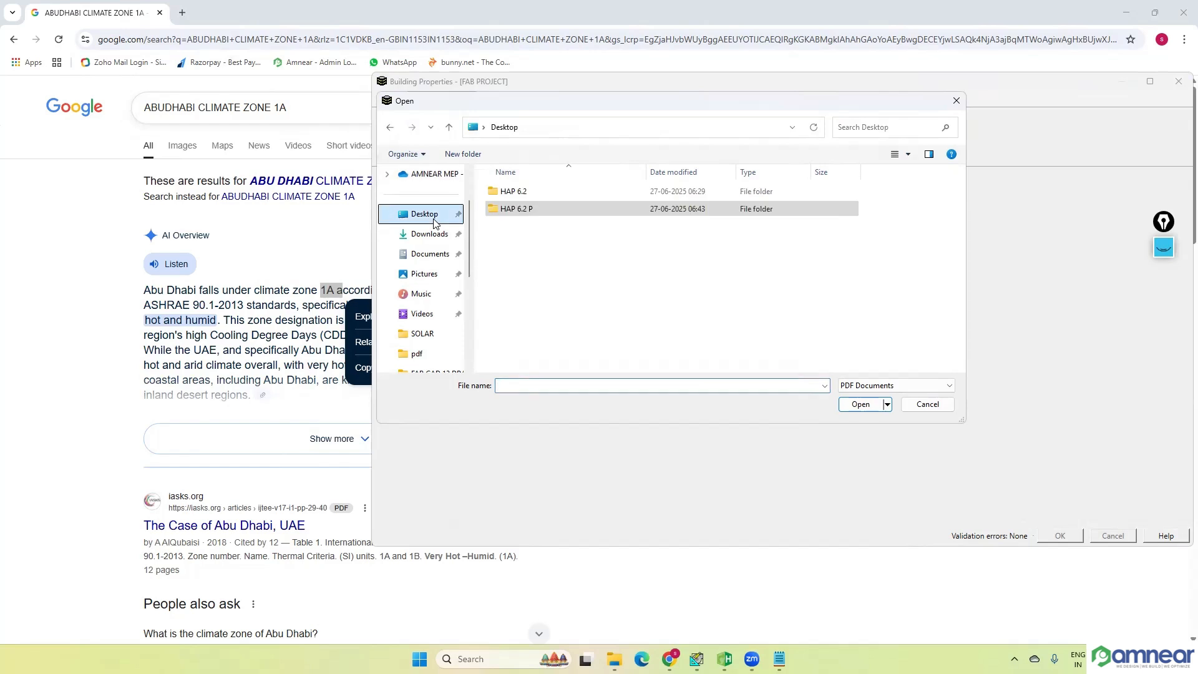
pyautogui.doubleClick(525, 197)
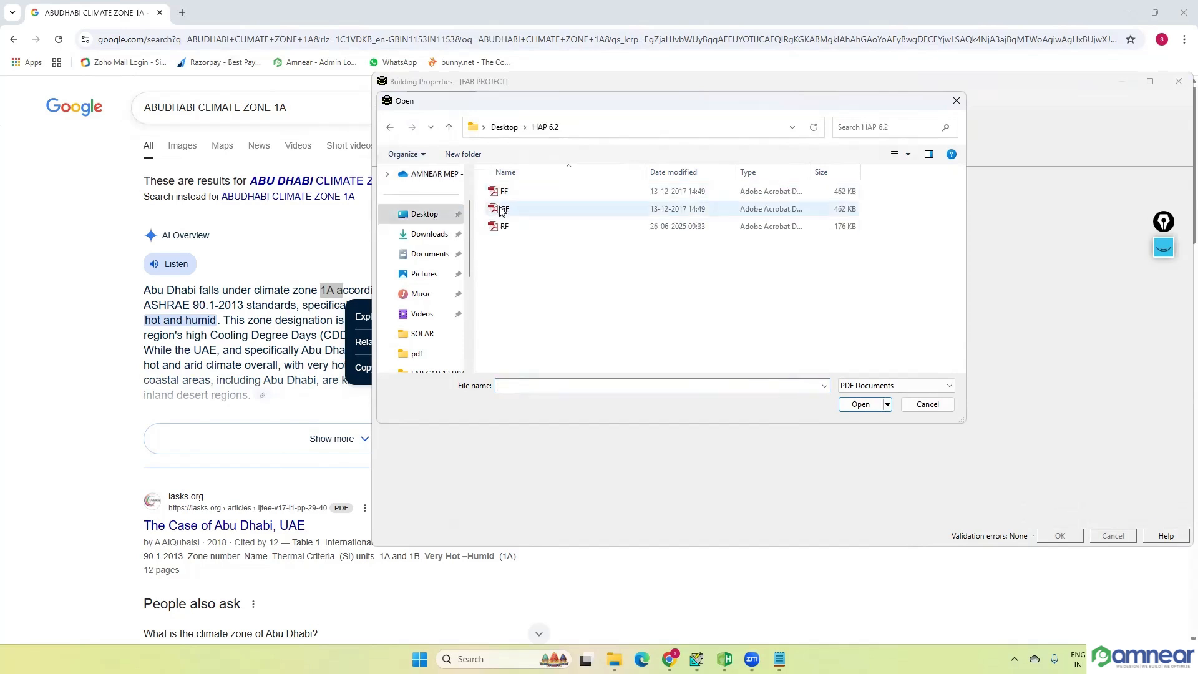
pyautogui.click(502, 209)
pyautogui.click(504, 194)
pyautogui.click(507, 227)
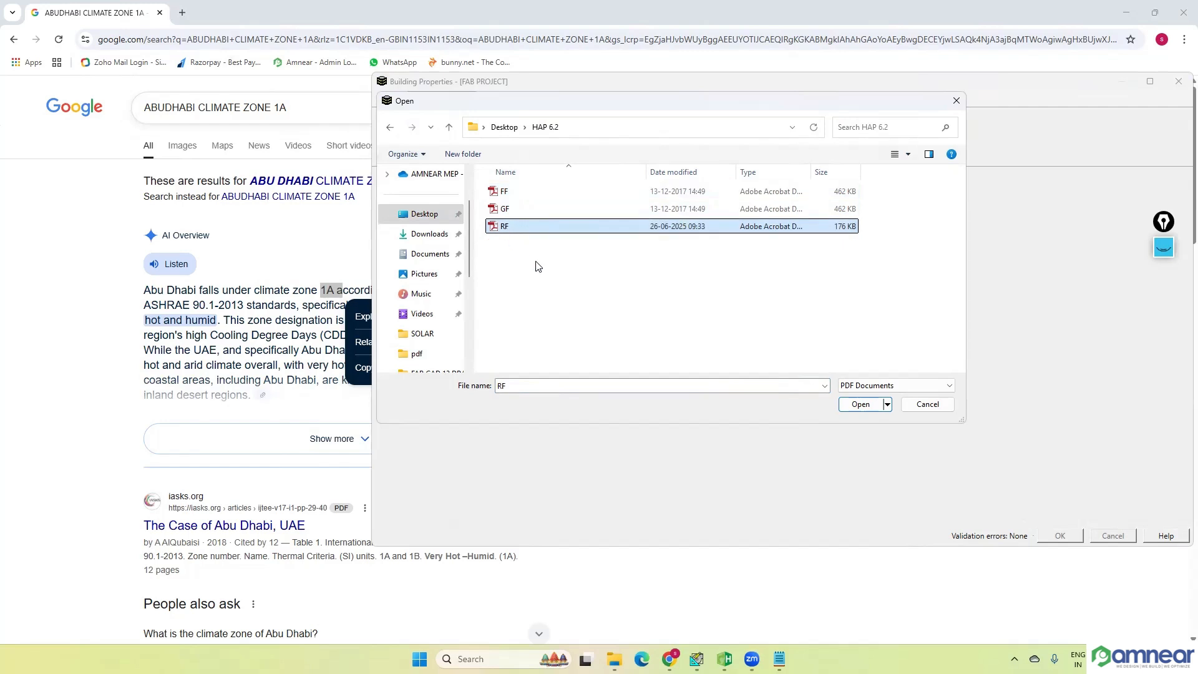
pyautogui.moveTo(537, 267); pyautogui.dragTo(506, 187)
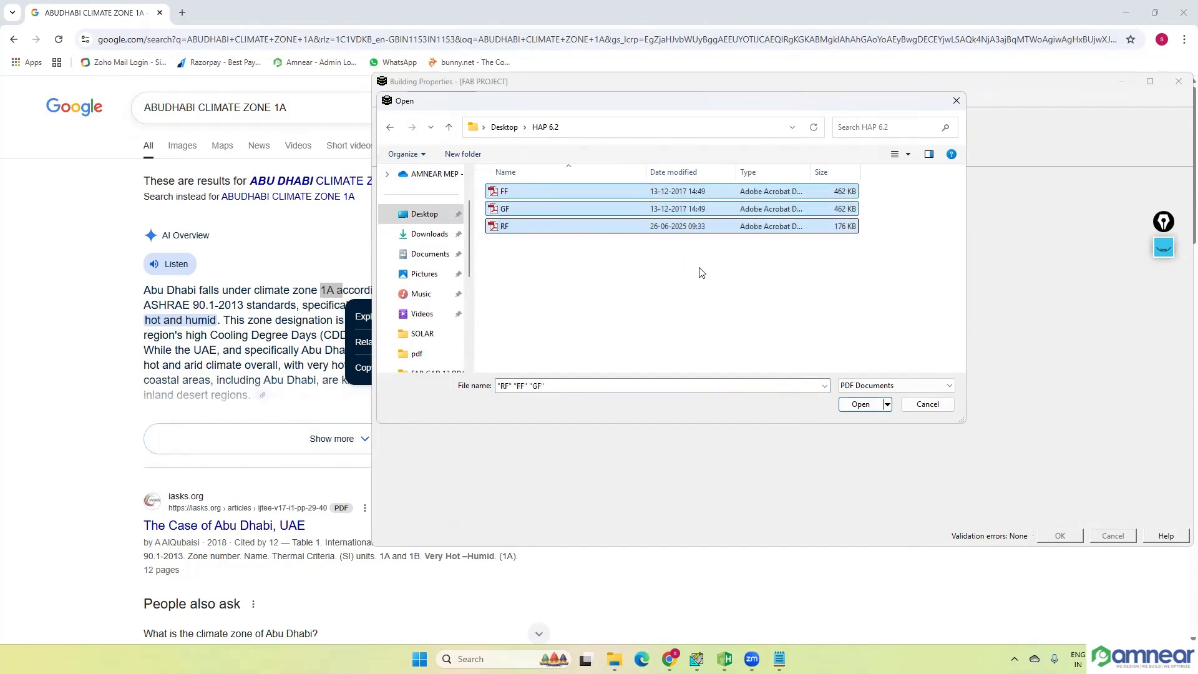
pyautogui.click(859, 406)
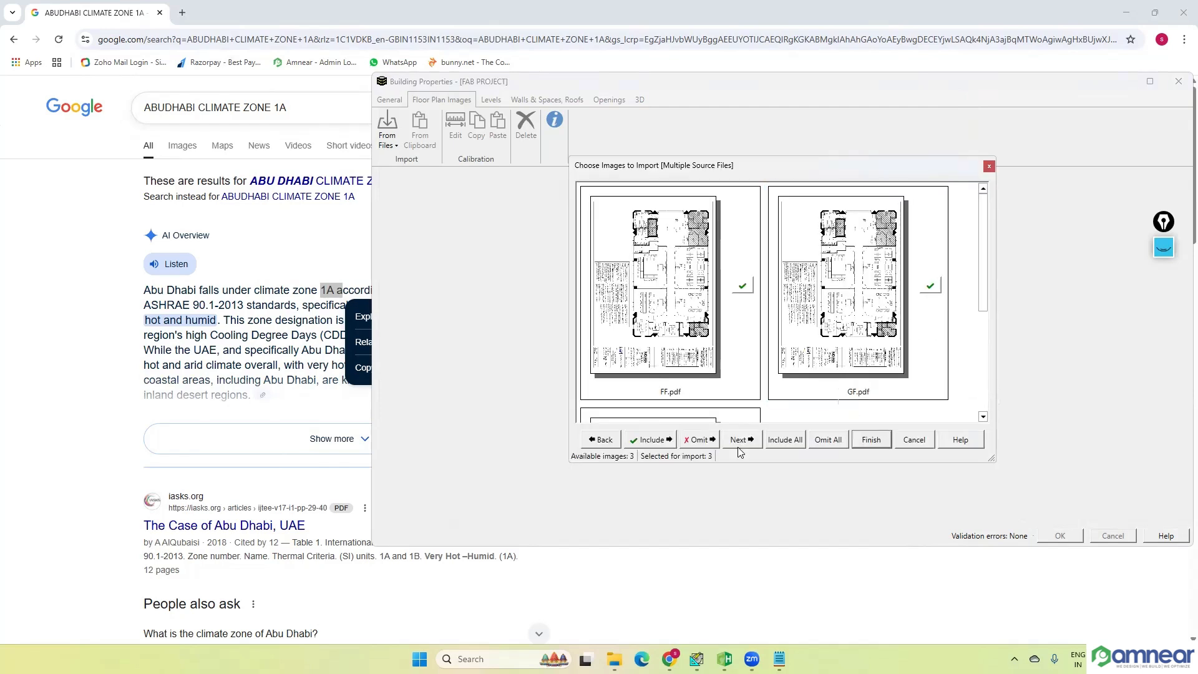
# Step: Review the FF, GF and RF page previews, trying out leaving RF.pdf out of the import and including it again
pyautogui.scroll(-3, 748, 392)
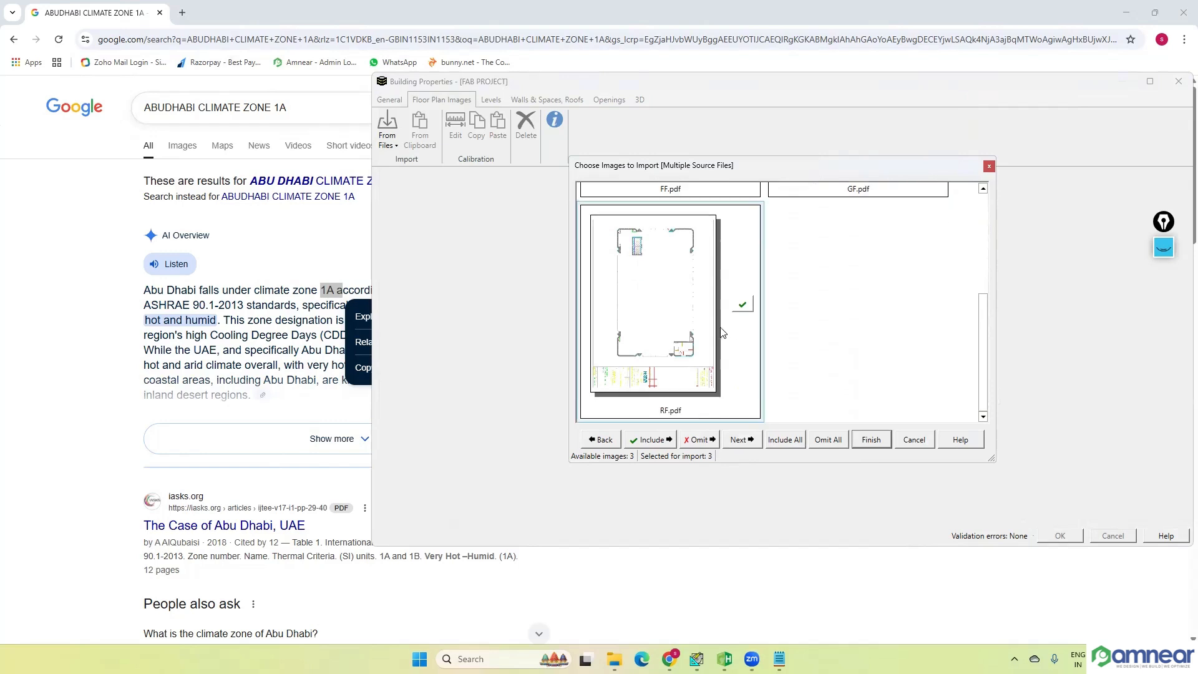
pyautogui.scroll(2, 715, 330)
pyautogui.scroll(-2, 848, 340)
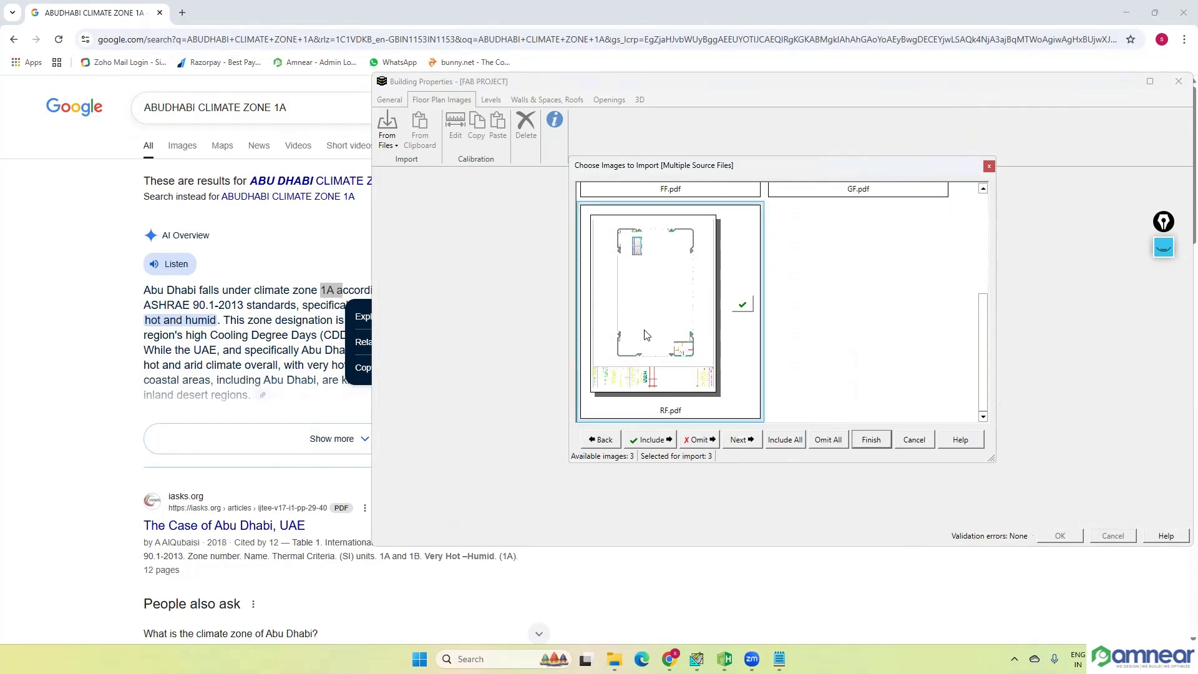
pyautogui.click(743, 312)
pyautogui.scroll(2, 751, 312)
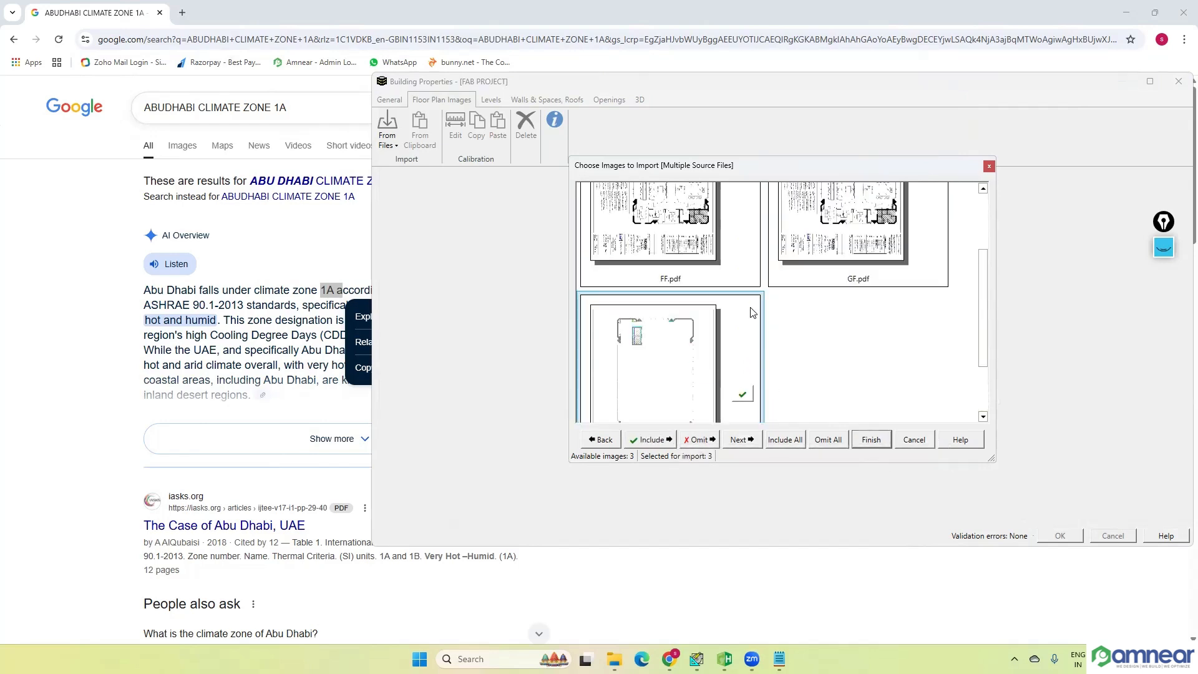
pyautogui.scroll(3, 752, 311)
# Step: Try omitting GF.pdf from the floor plan import and include it again
pyautogui.click(857, 336)
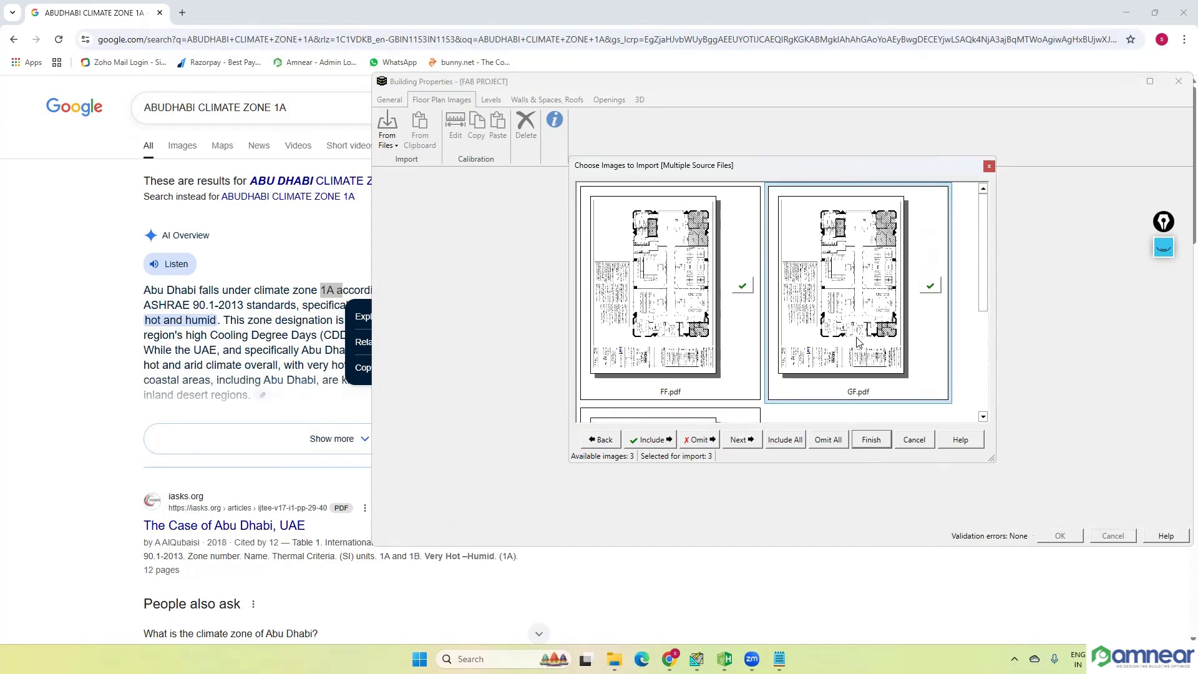
pyautogui.click(702, 440)
pyautogui.scroll(2, 873, 312)
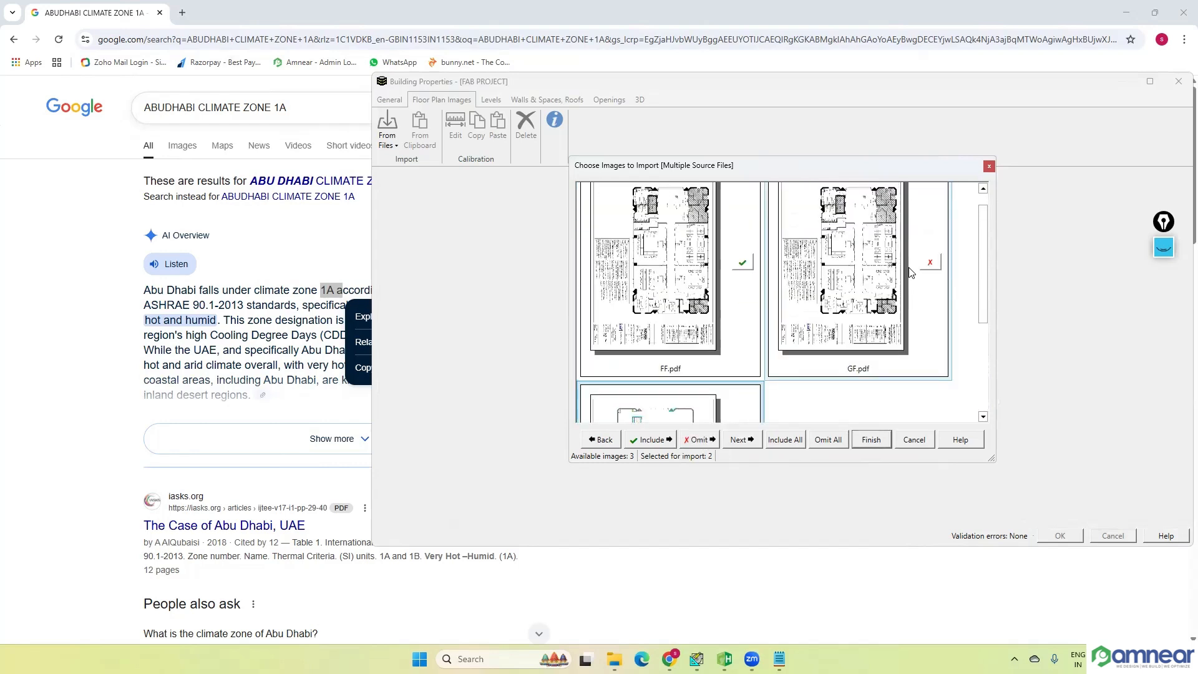
pyautogui.scroll(1, 902, 291)
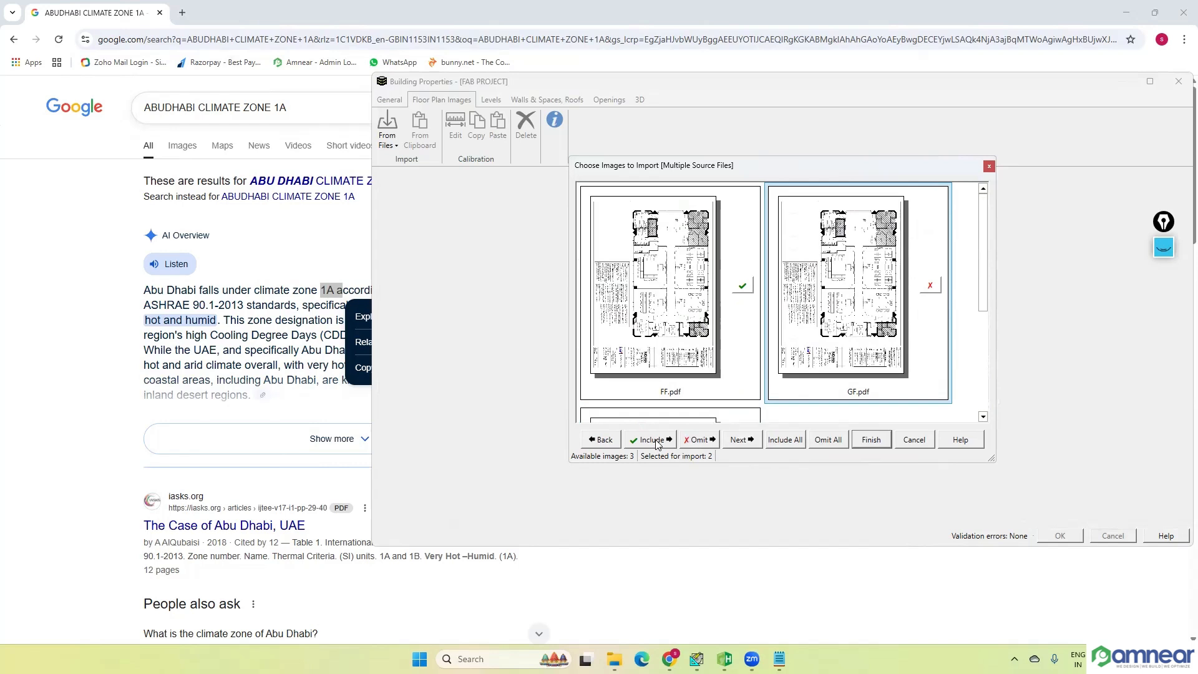
pyautogui.click(652, 440)
pyautogui.scroll(2, 867, 273)
pyautogui.scroll(1, 867, 272)
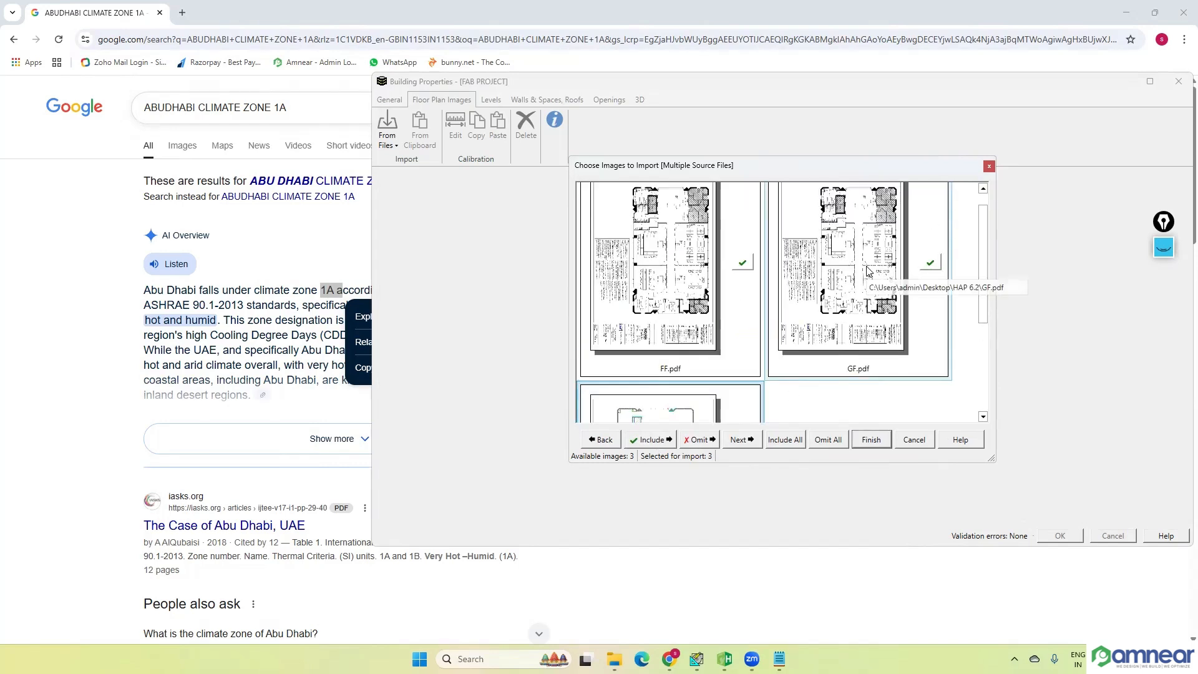
# Step: Try omitting all floor plan images at once and include all of them again
pyautogui.click(835, 445)
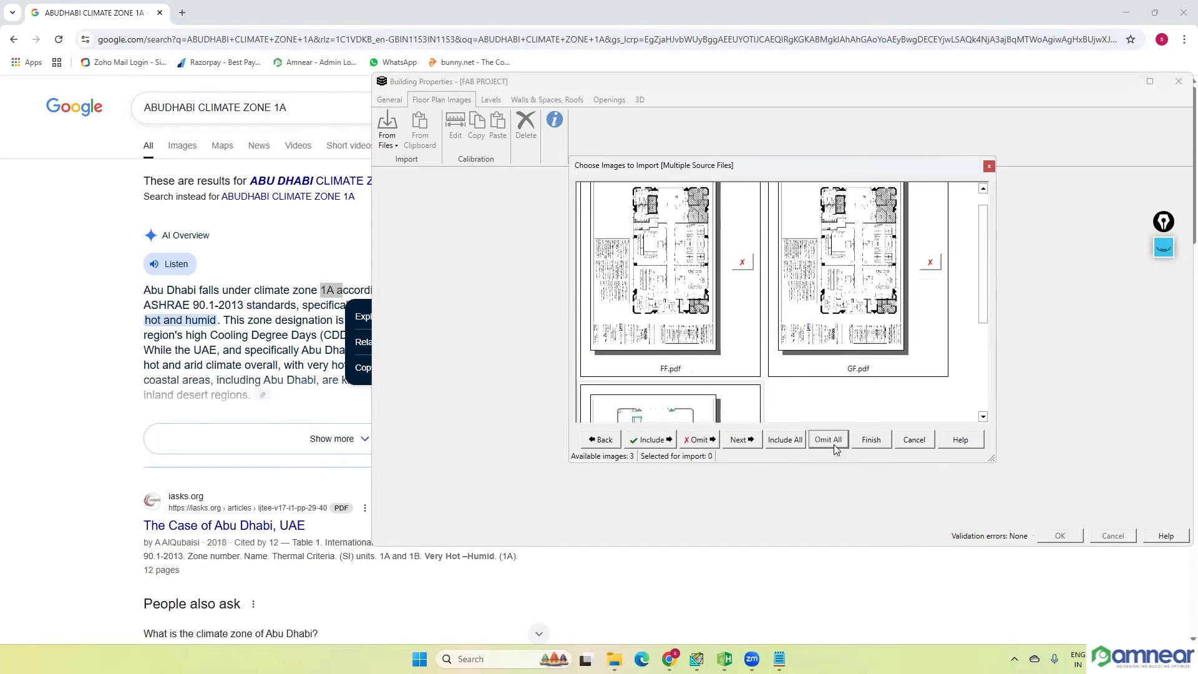
pyautogui.click(785, 441)
pyautogui.click(753, 448)
pyautogui.scroll(3, 716, 351)
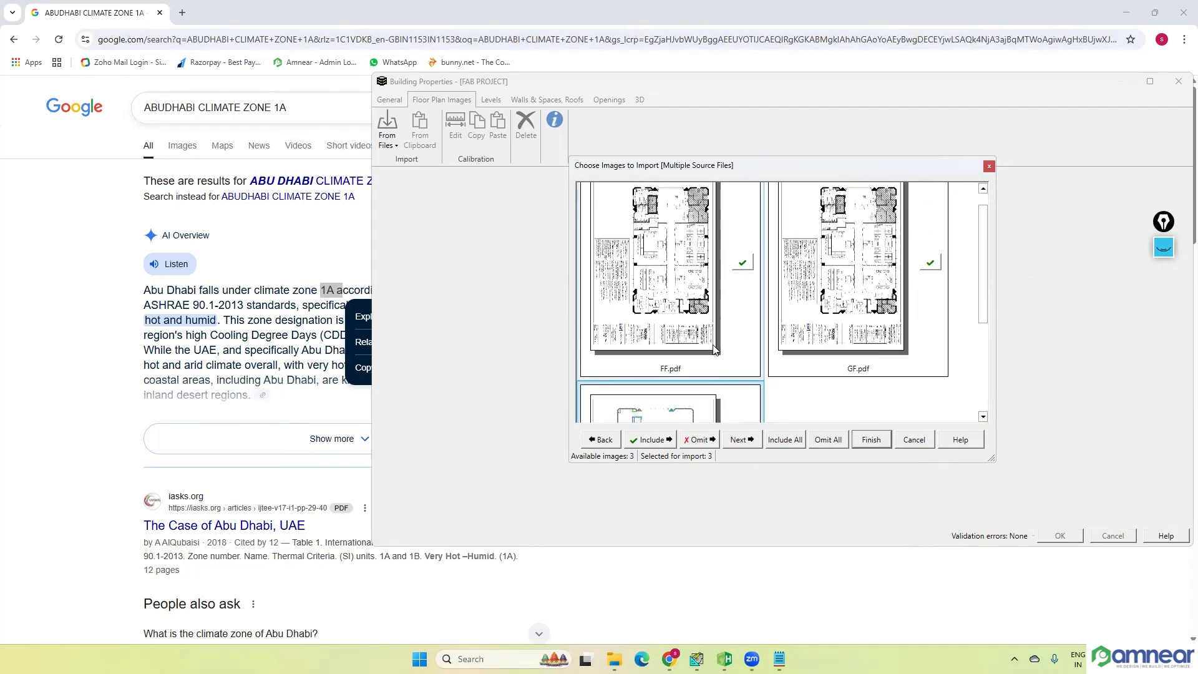
pyautogui.scroll(-3, 717, 348)
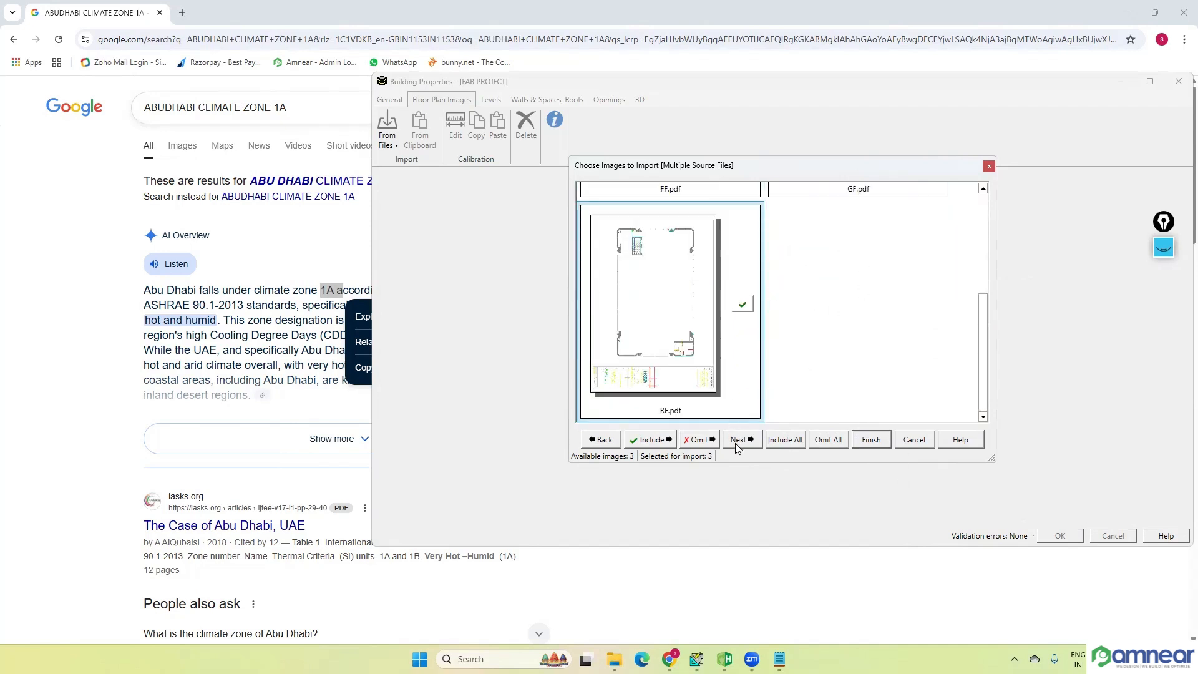
# Step: Check the previews once more and finish importing the FF, GF and RF floor plan images
pyautogui.click(600, 440)
pyautogui.scroll(-3, 792, 291)
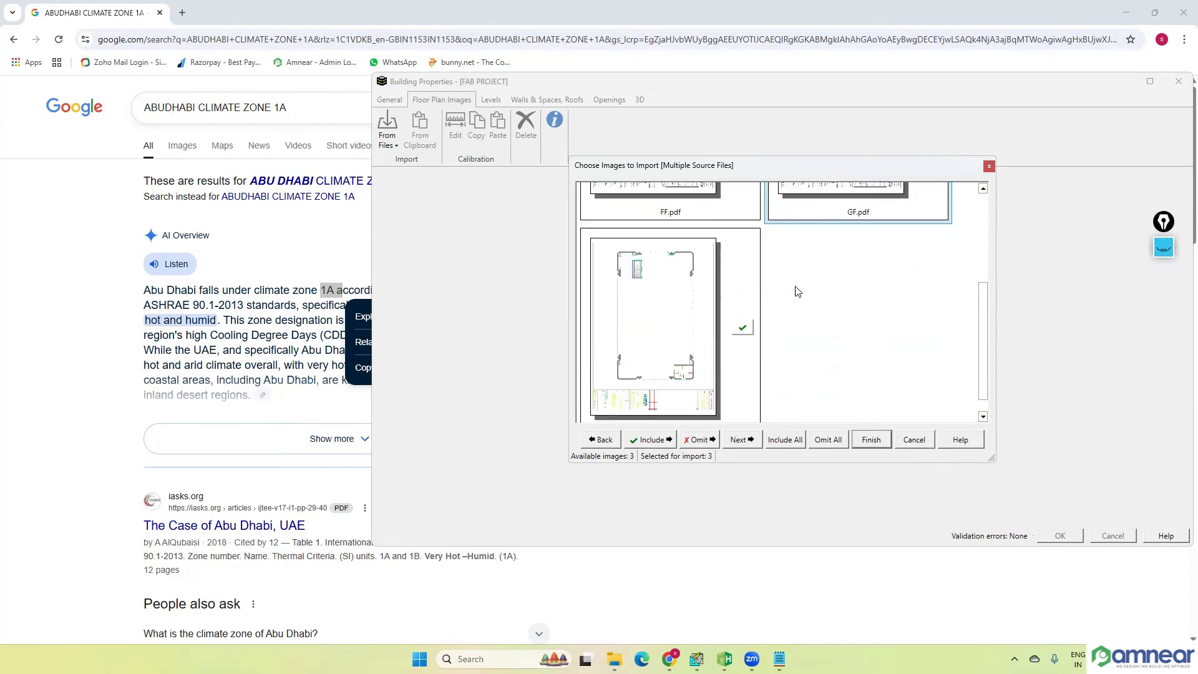
pyautogui.scroll(3, 799, 292)
pyautogui.scroll(-3, 797, 292)
pyautogui.scroll(3, 799, 295)
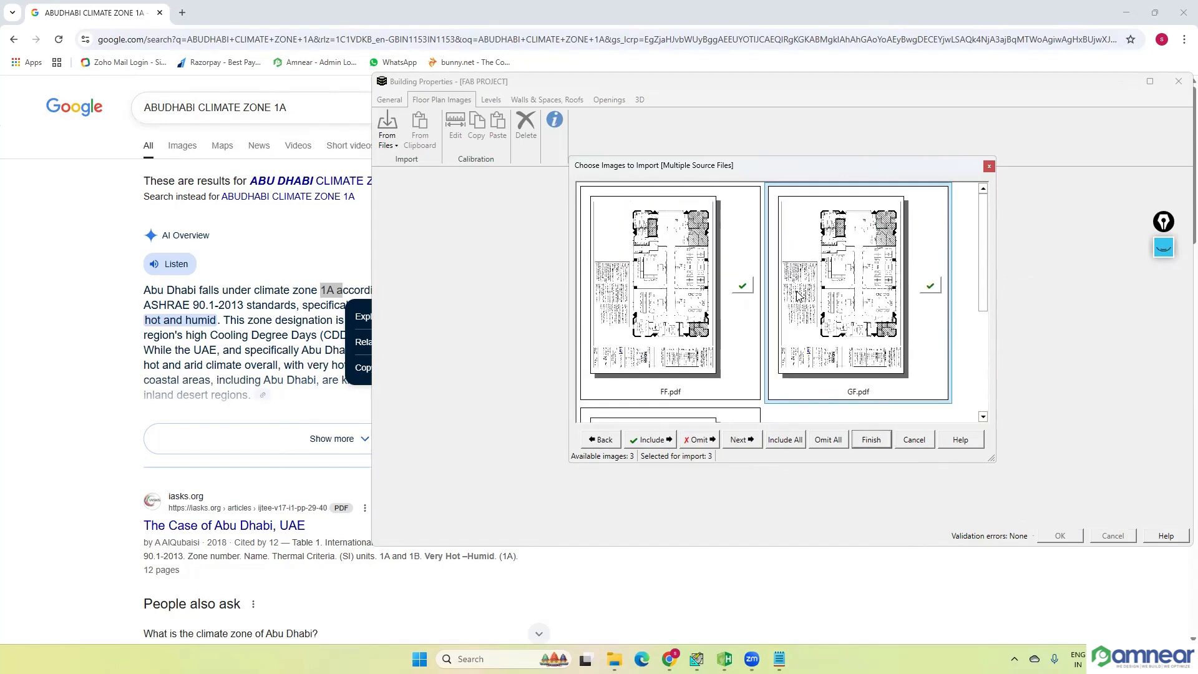
pyautogui.click(871, 441)
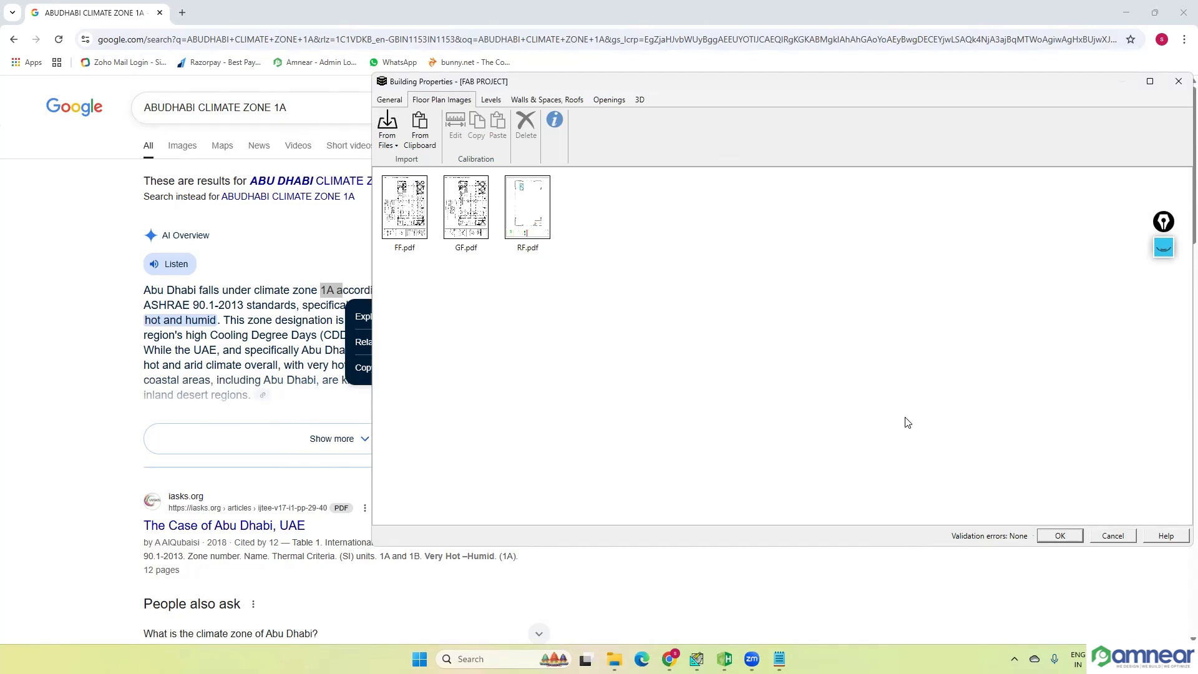
# Step: Go through the imported FF, GF and RF images one by one, ending with GF.pdf selected
pyautogui.click(405, 230)
pyautogui.click(450, 223)
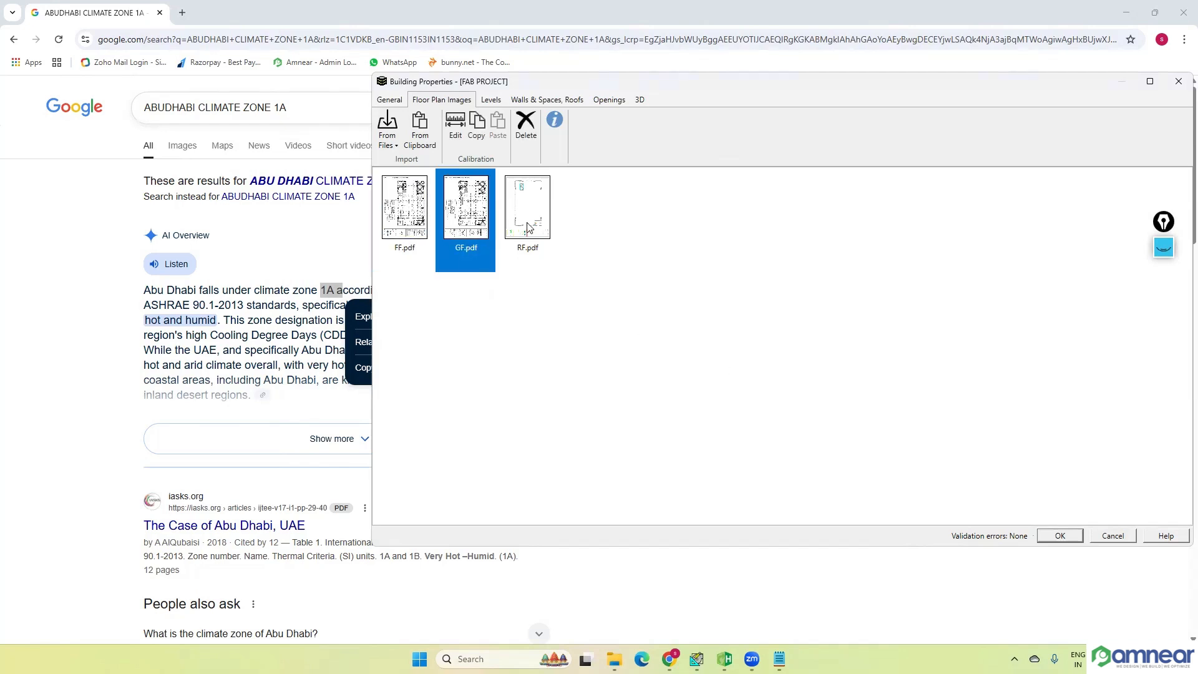
pyautogui.click(527, 223)
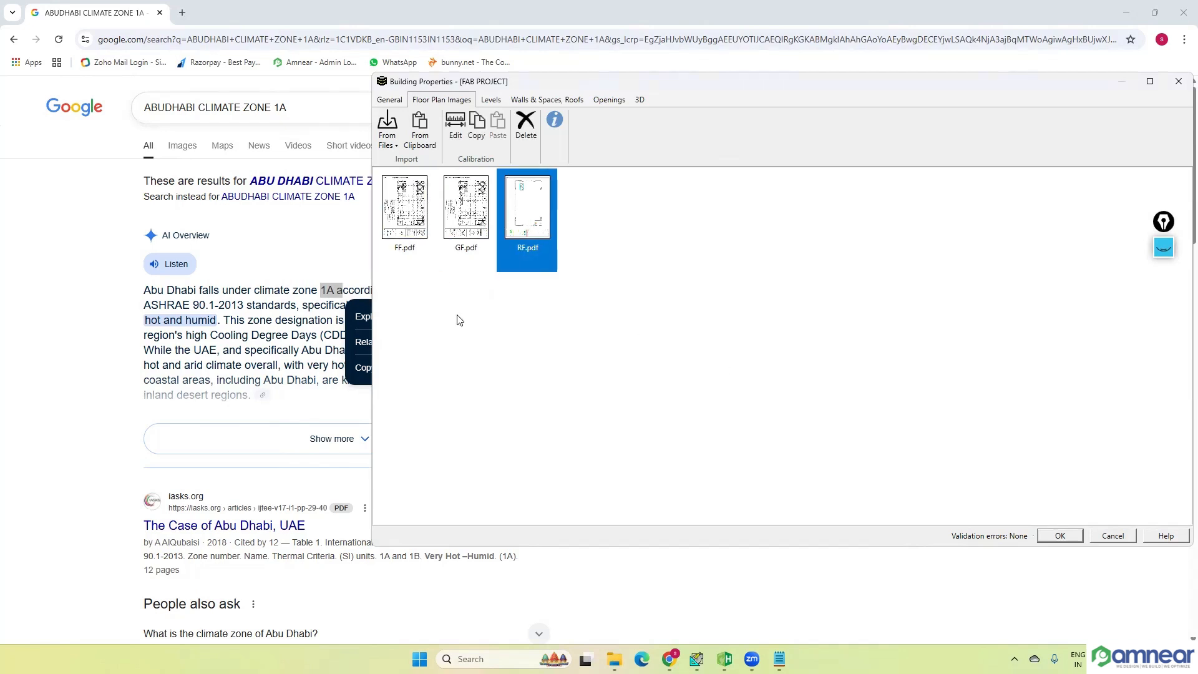
pyautogui.click(473, 258)
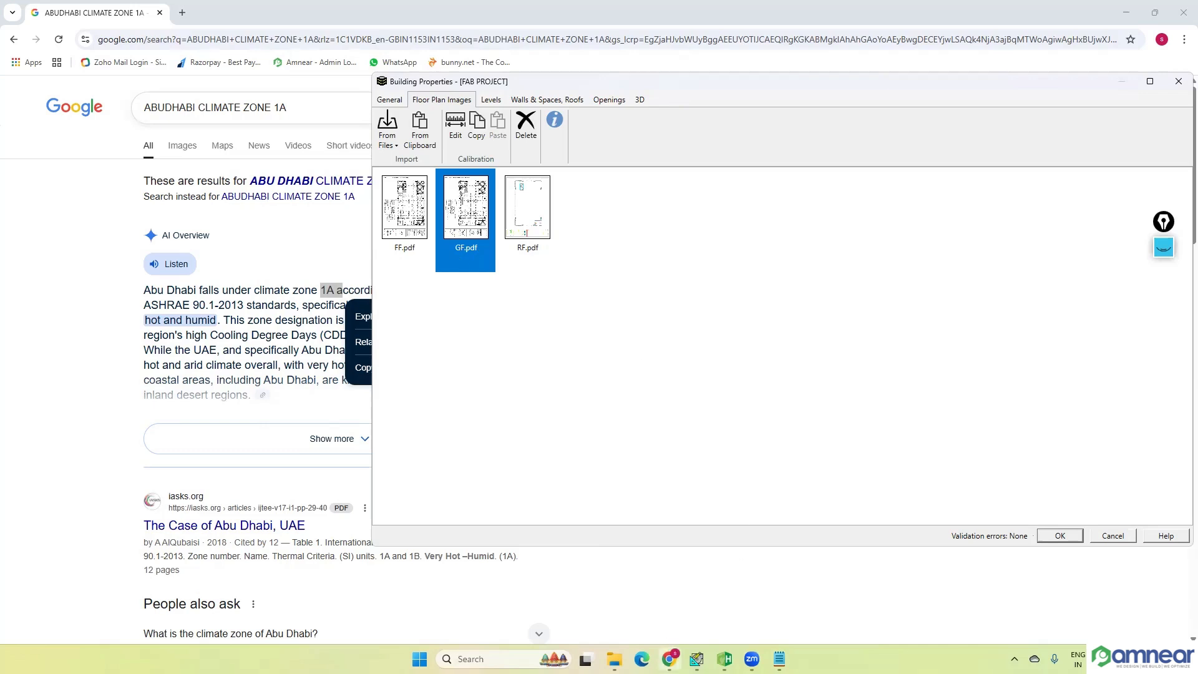
# Step: Clear the windows off the desktop, open the HAP 6.2 folder, and open the GF PDF in Adobe Reader
pyautogui.moveTo(670, 659)
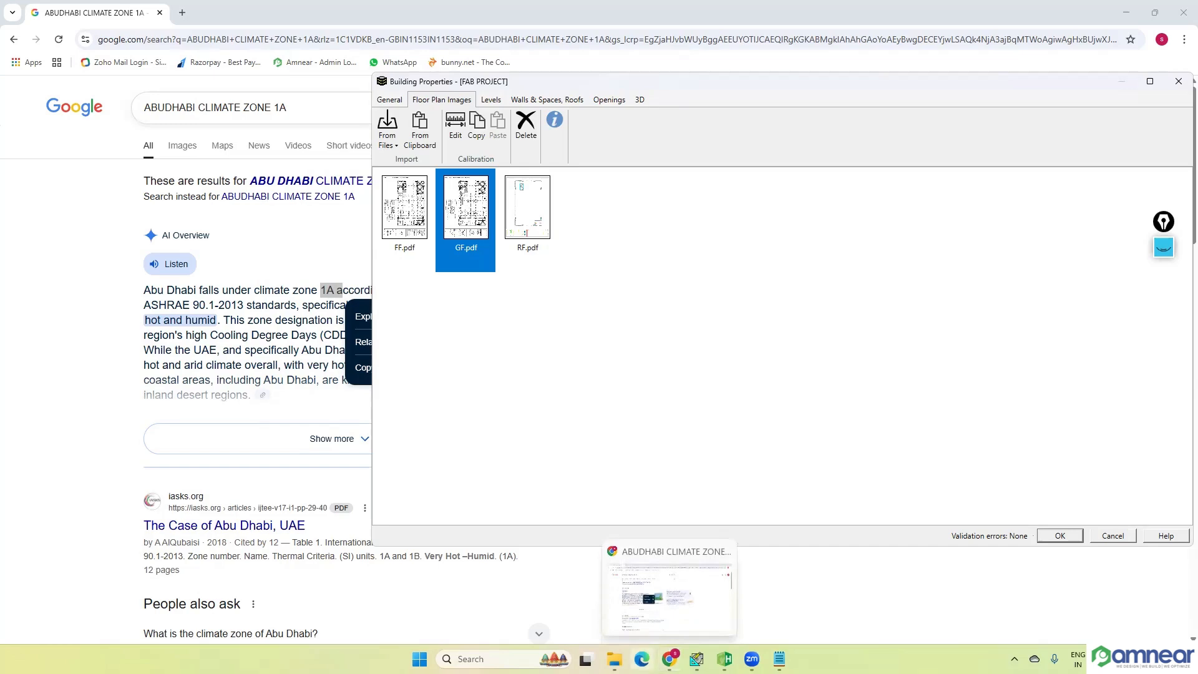
pyautogui.click(1125, 14)
pyautogui.click(1126, 12)
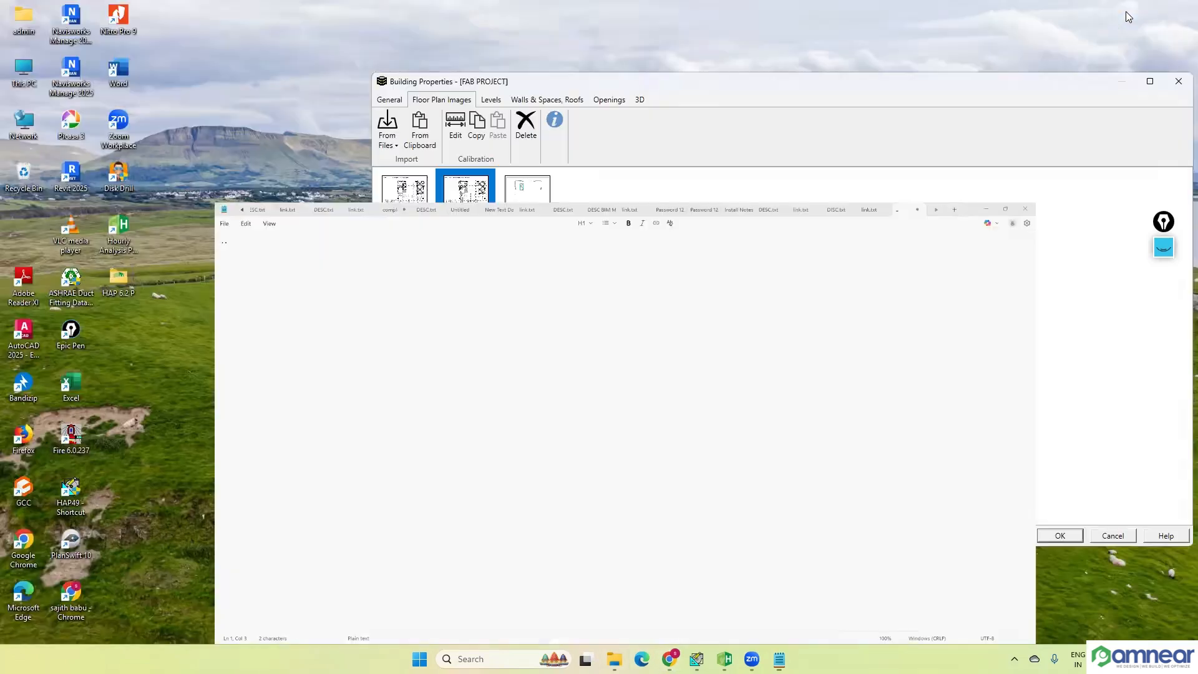
pyautogui.click(161, 301)
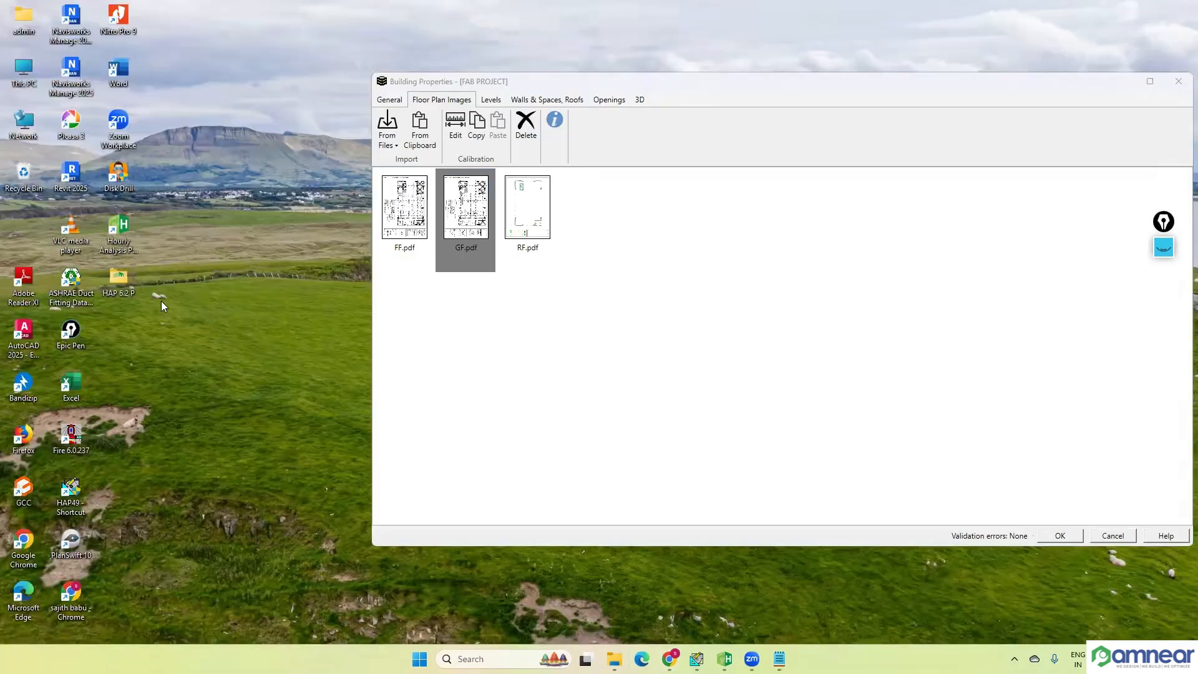
pyautogui.click(1121, 82)
pyautogui.moveTo(690, 86); pyautogui.dragTo(869, 135)
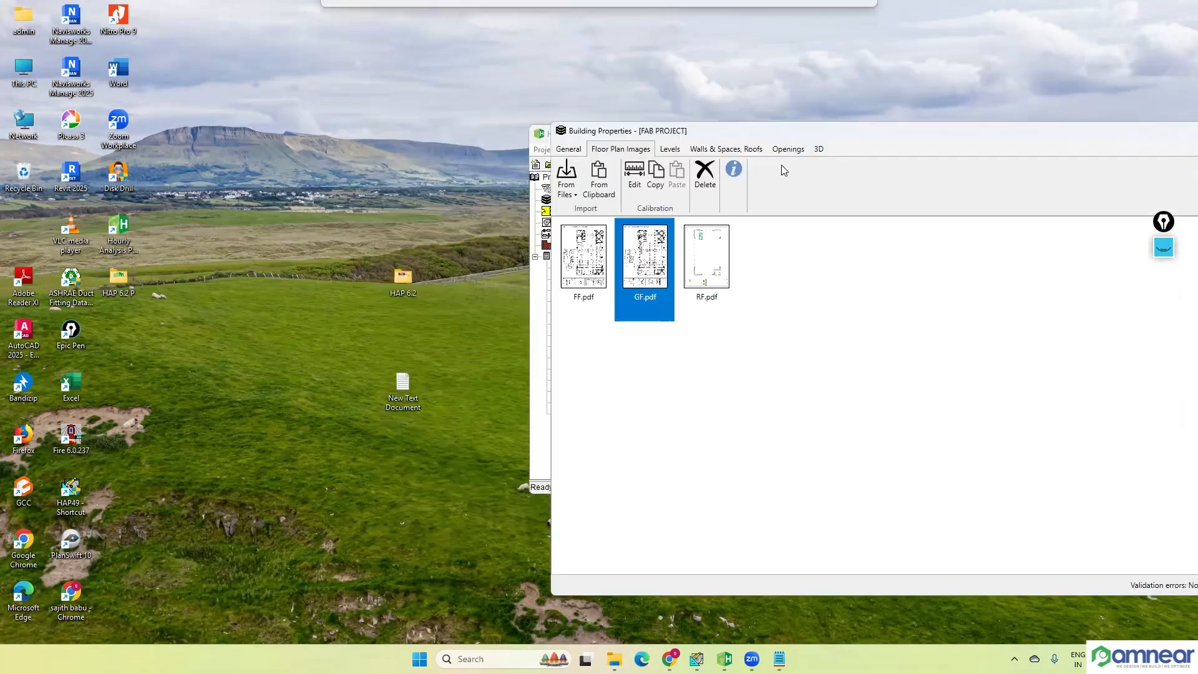
pyautogui.doubleClick(401, 383)
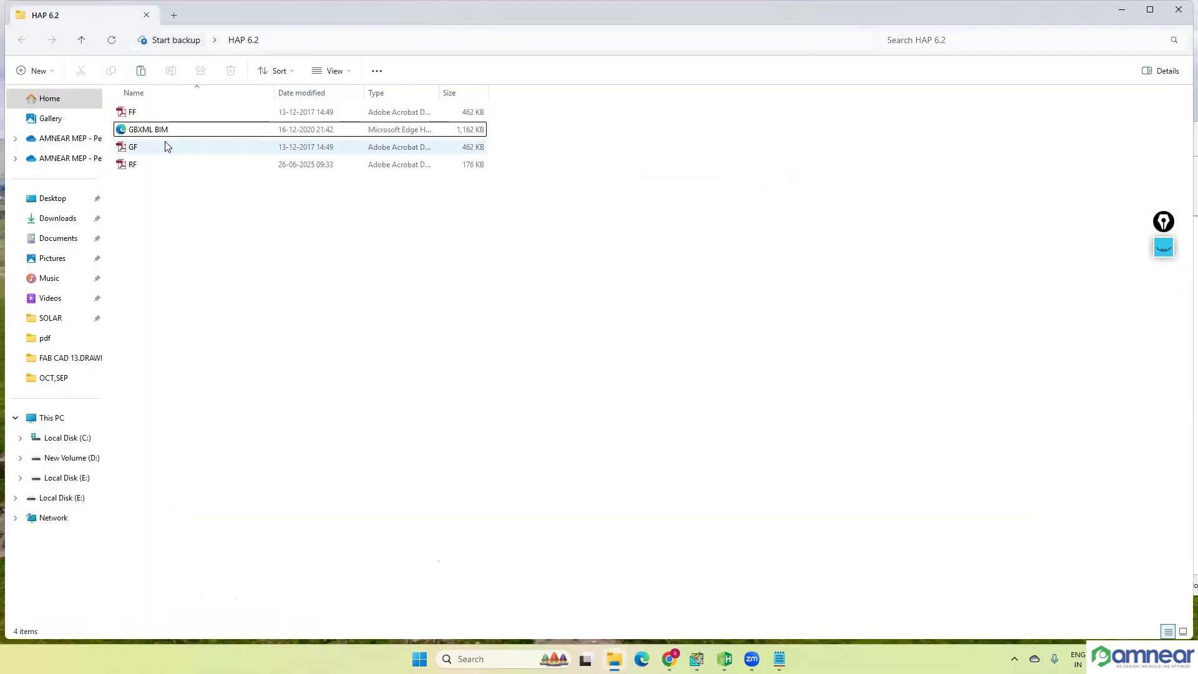
pyautogui.doubleClick(167, 150)
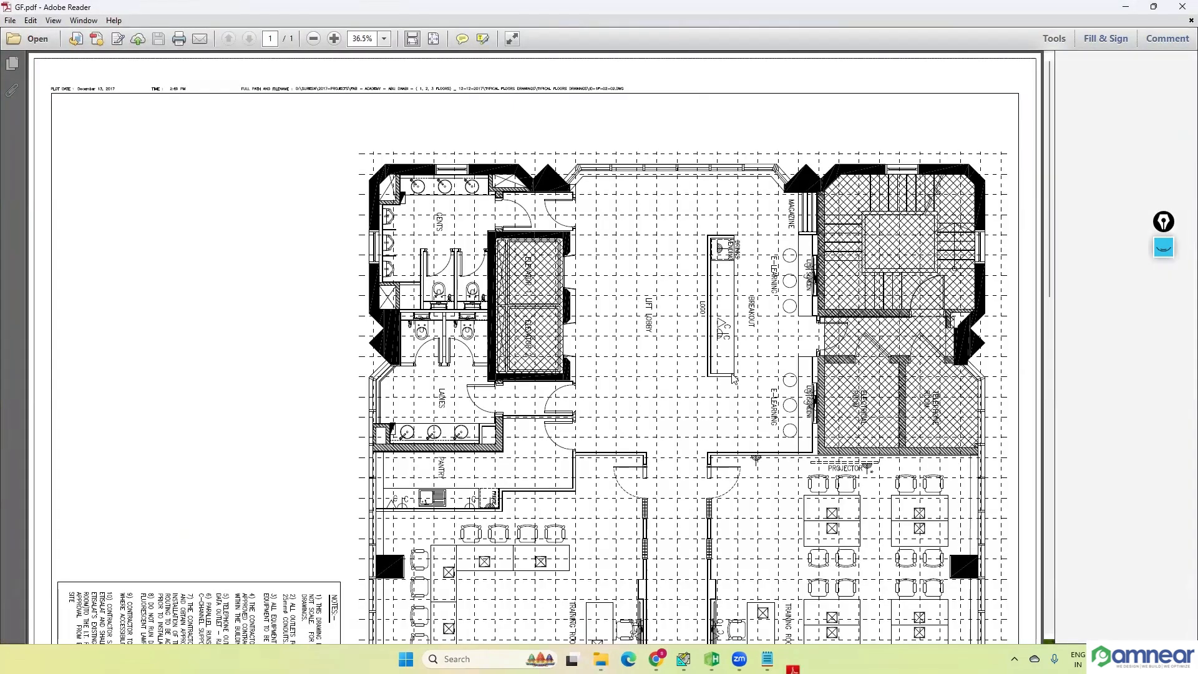
# Step: Rotate the GF drawing clockwise until it reads upright and examine the scale in its title block
pyautogui.scroll(3, 686, 361)
pyautogui.rightClick(683, 358)
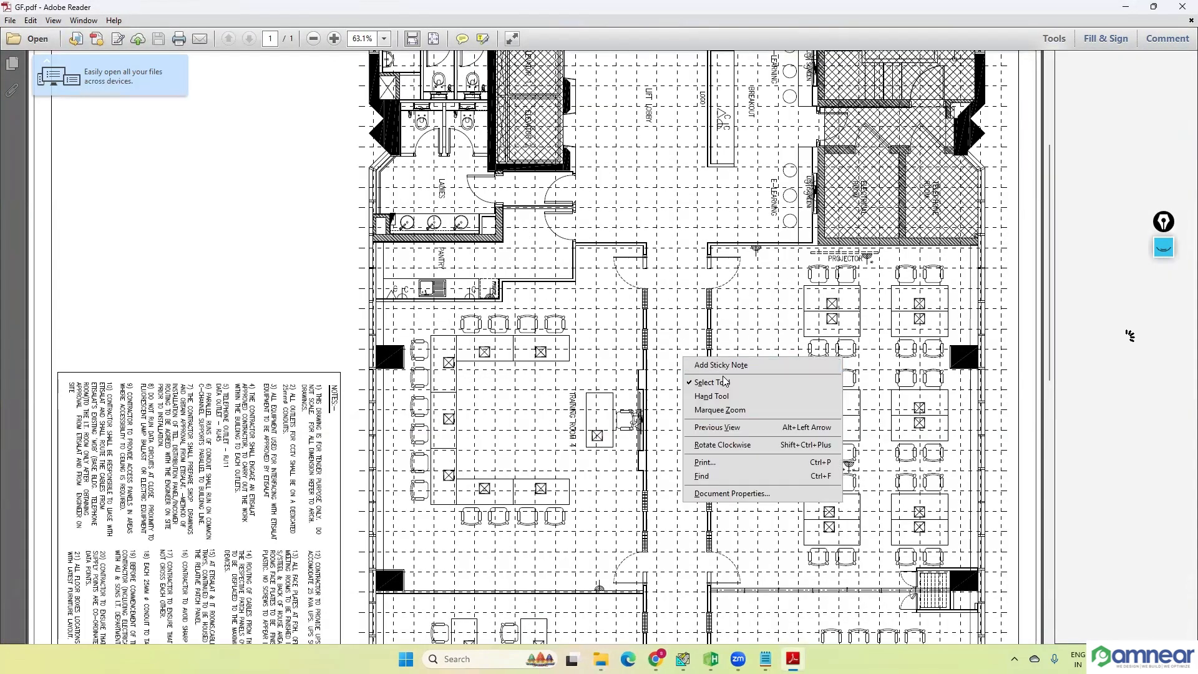
pyautogui.click(746, 445)
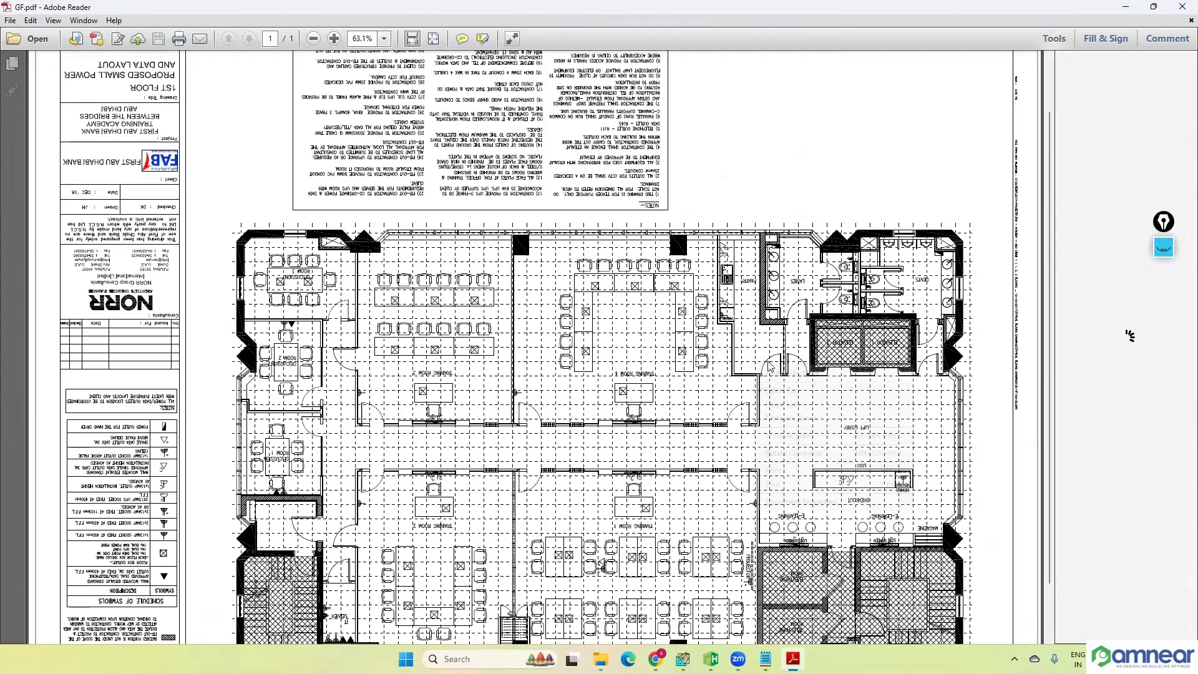
pyautogui.rightClick(765, 357)
pyautogui.click(803, 451)
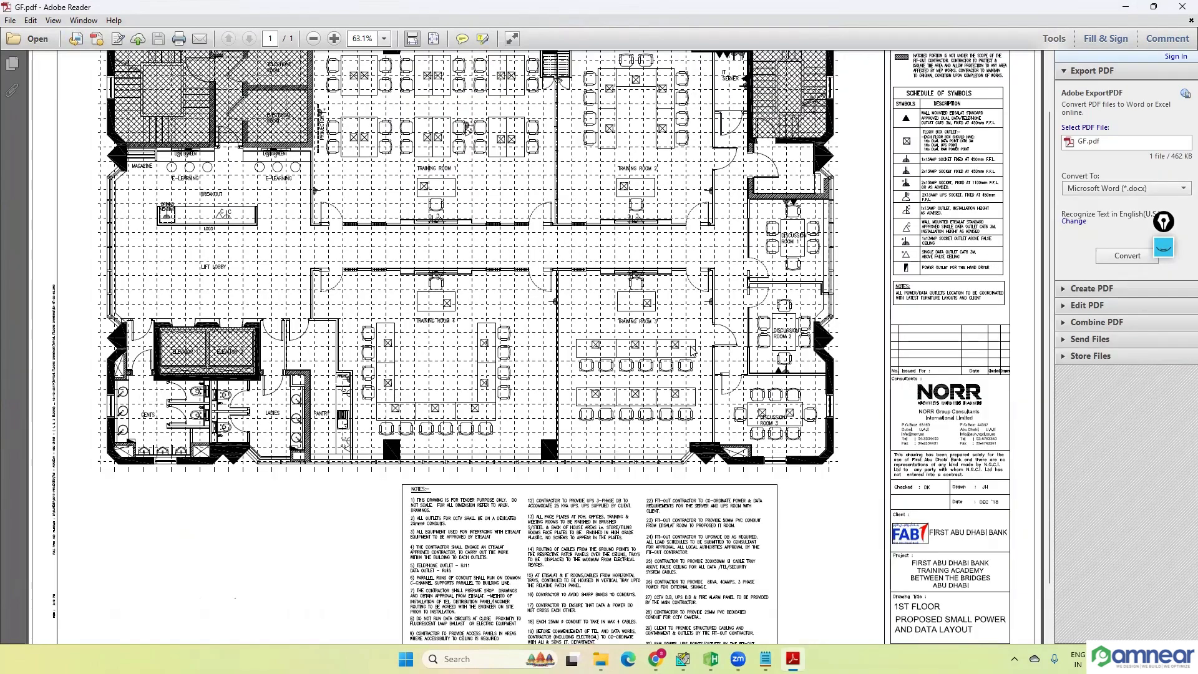
pyautogui.scroll(2, 932, 598)
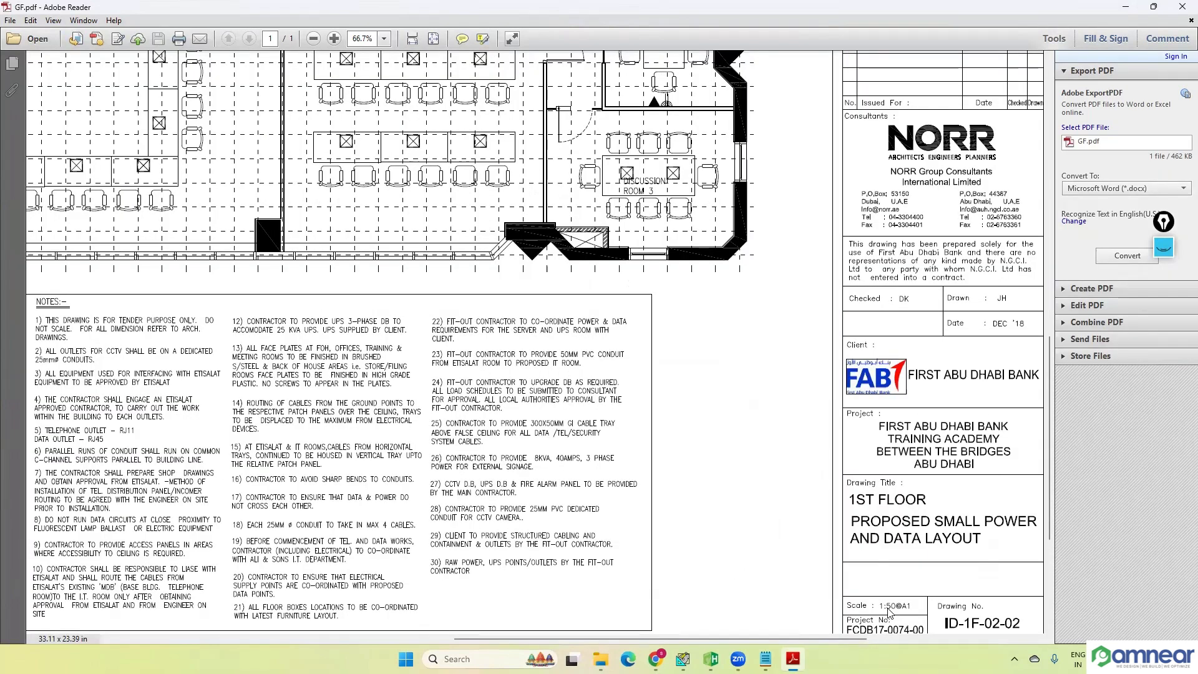
pyautogui.scroll(2, 883, 604)
pyautogui.scroll(-2, 850, 534)
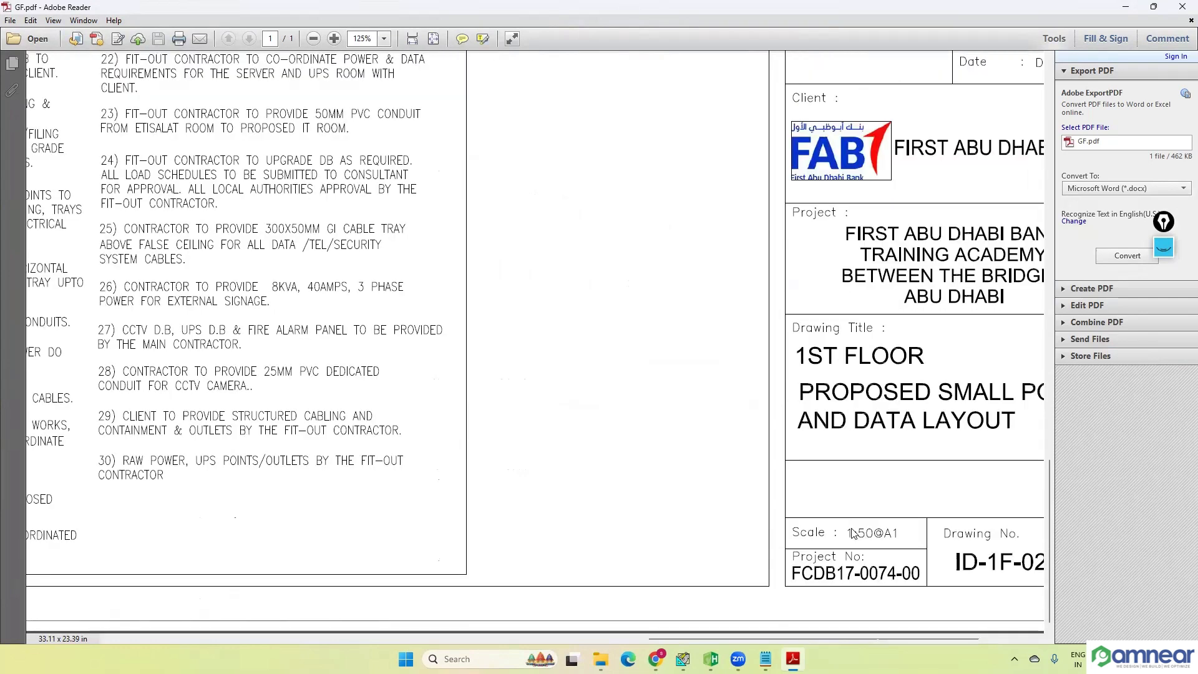
# Step: Minimize the PDF, switch back to HAP's FAB PROJECT building properties, and open the calibration of GF.pdf
pyautogui.click(1125, 6)
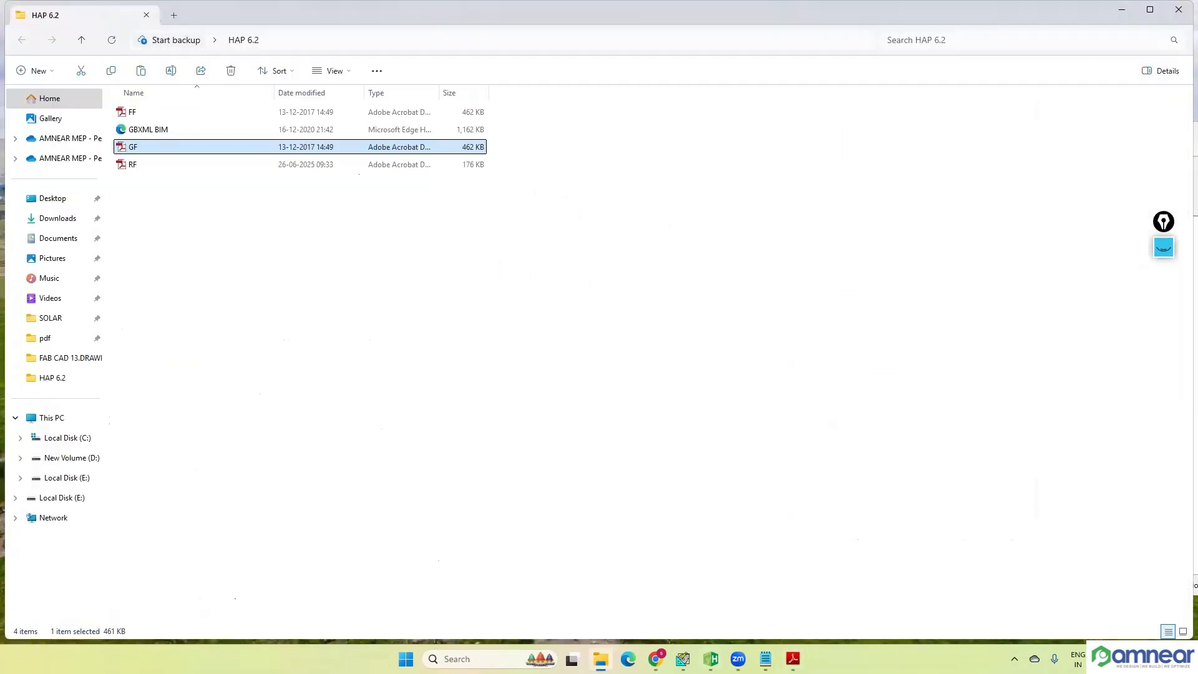
pyautogui.click(711, 658)
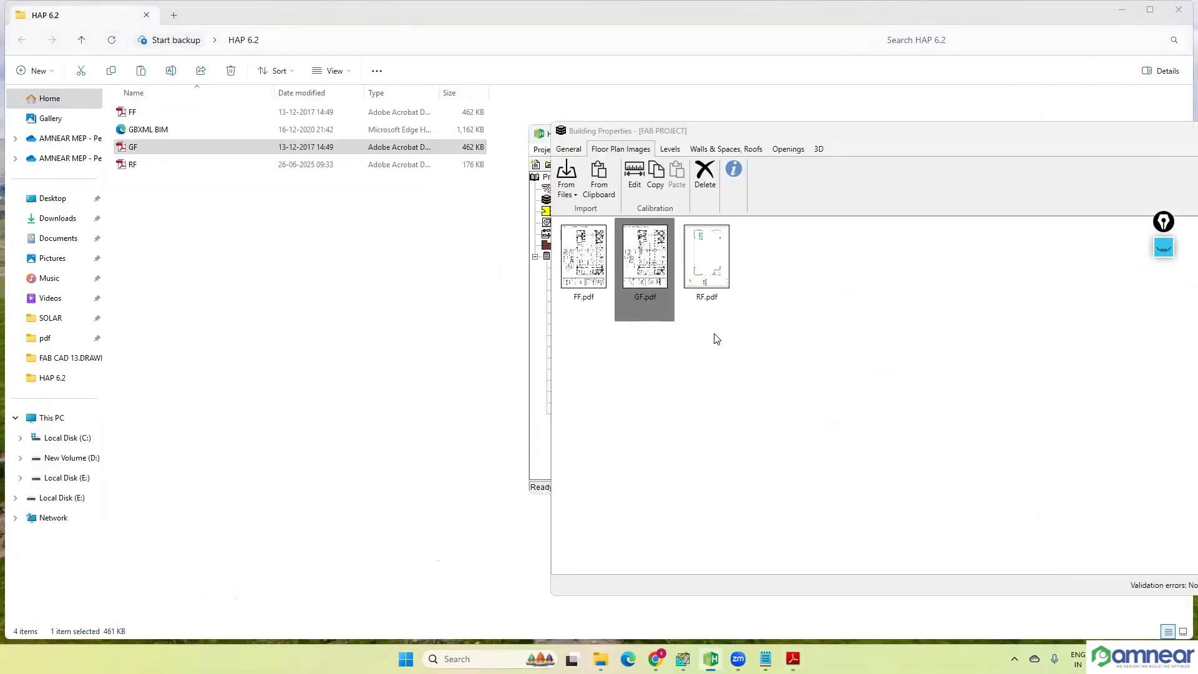
pyautogui.doubleClick(632, 256)
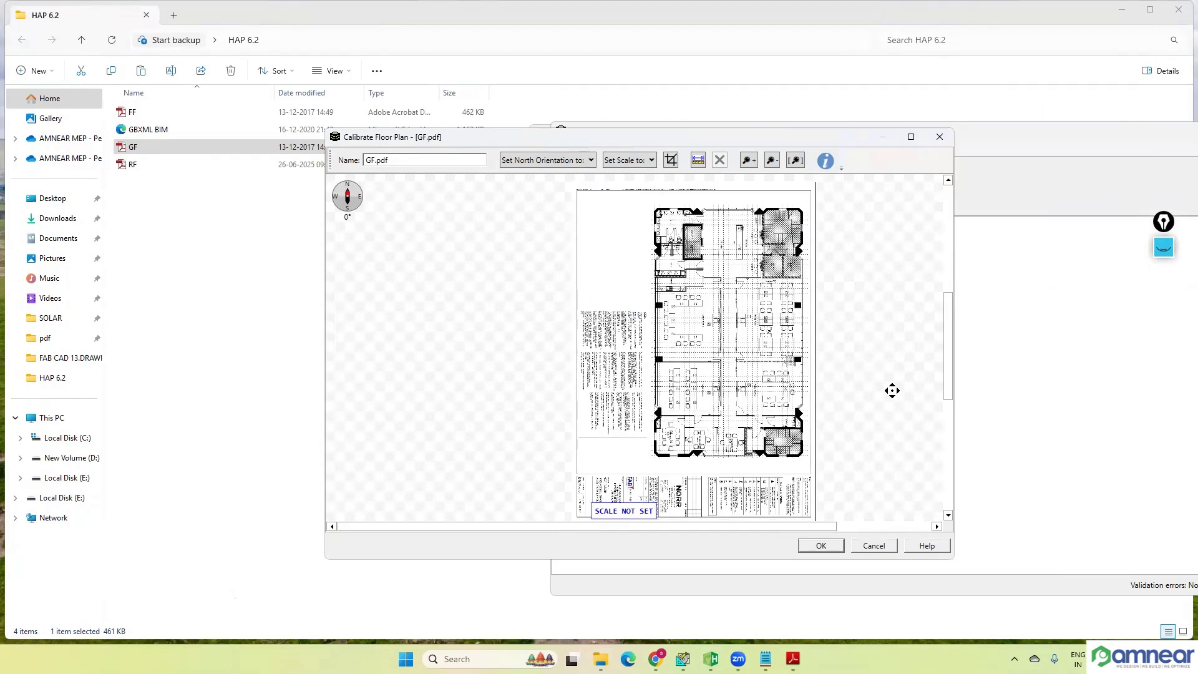
pyautogui.hscroll(2, 887, 386)
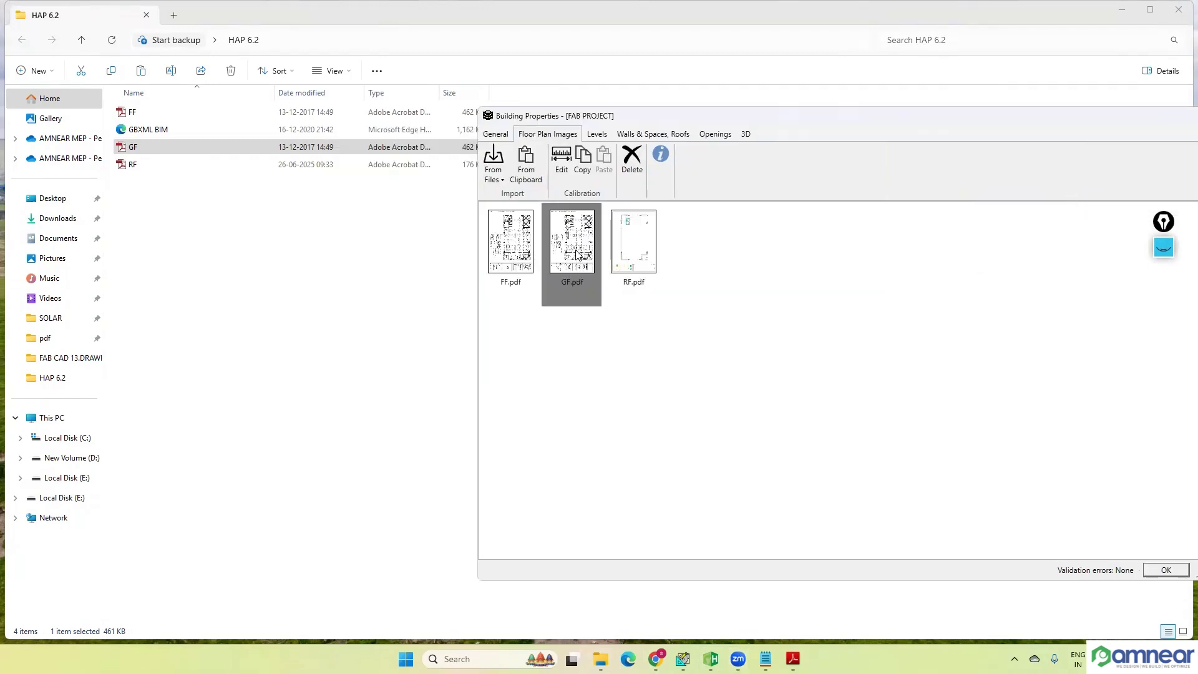
# Step: Close and reopen the GF.pdf floor plan calibration, then move its window so it is fully in view
pyautogui.moveTo(578, 254)
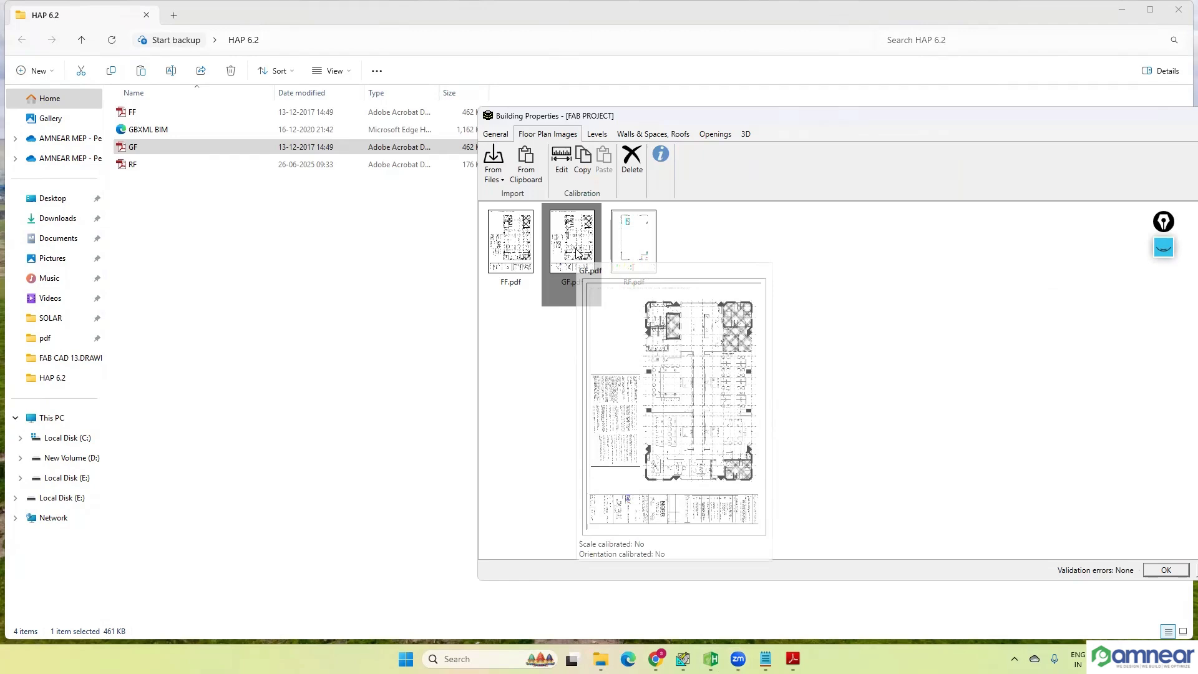
pyautogui.click(562, 163)
pyautogui.click(1188, 136)
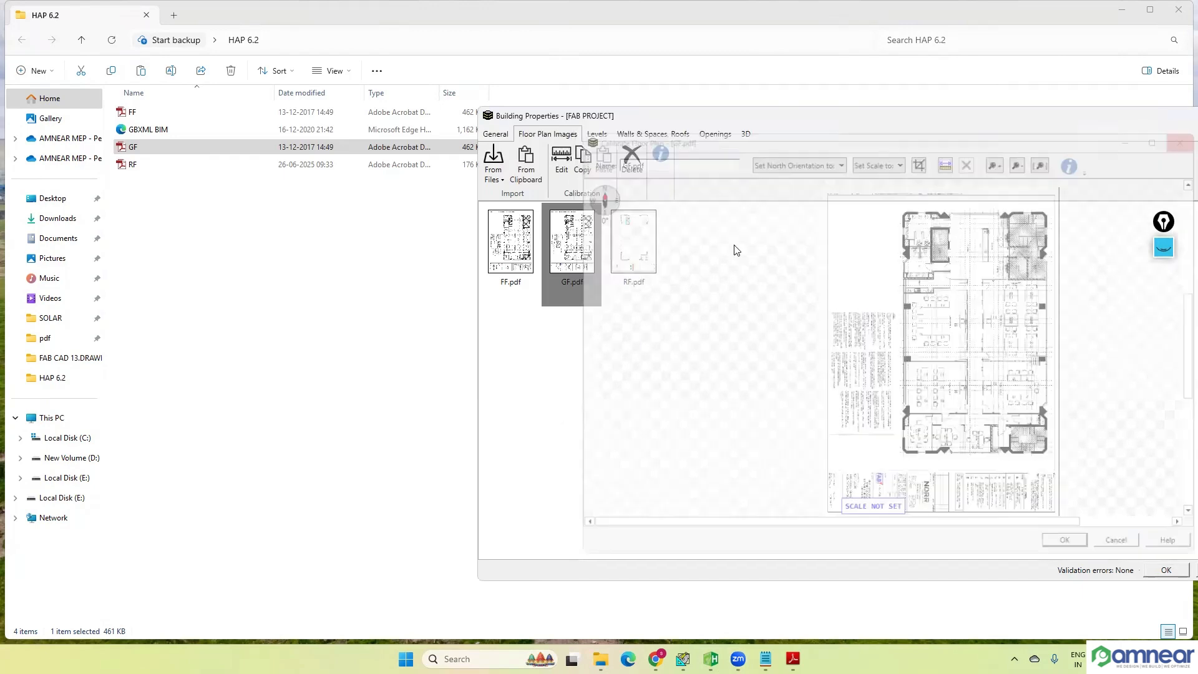
pyautogui.moveTo(580, 256)
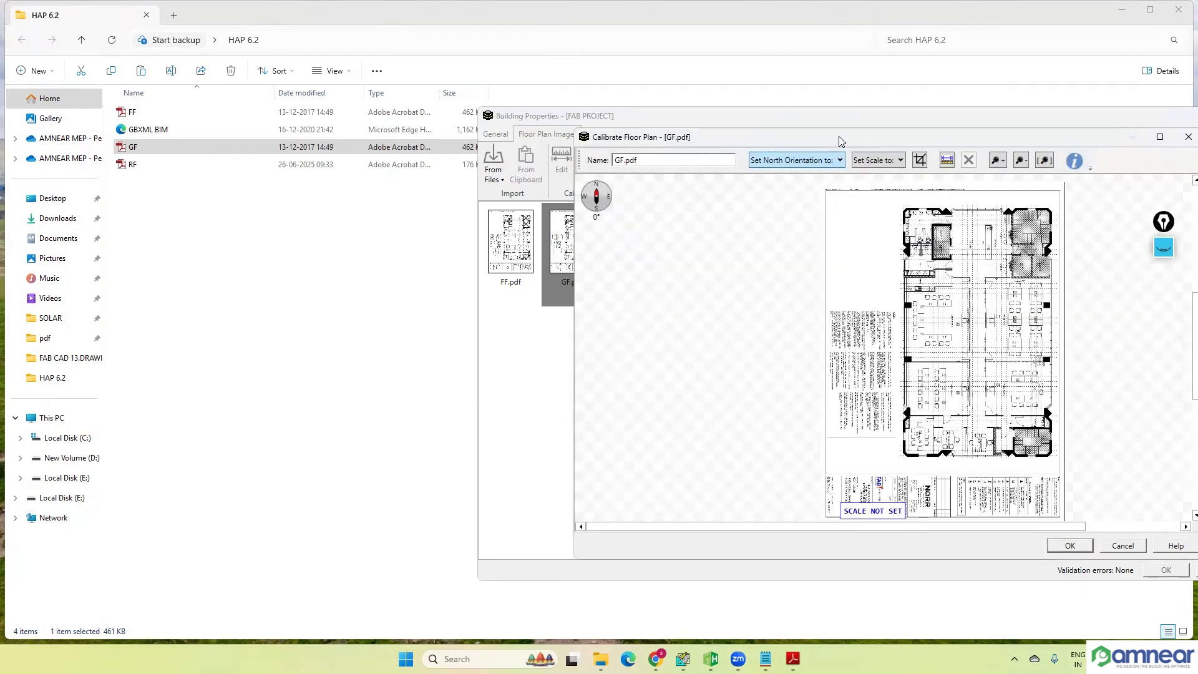
pyautogui.moveTo(836, 143); pyautogui.dragTo(623, 130)
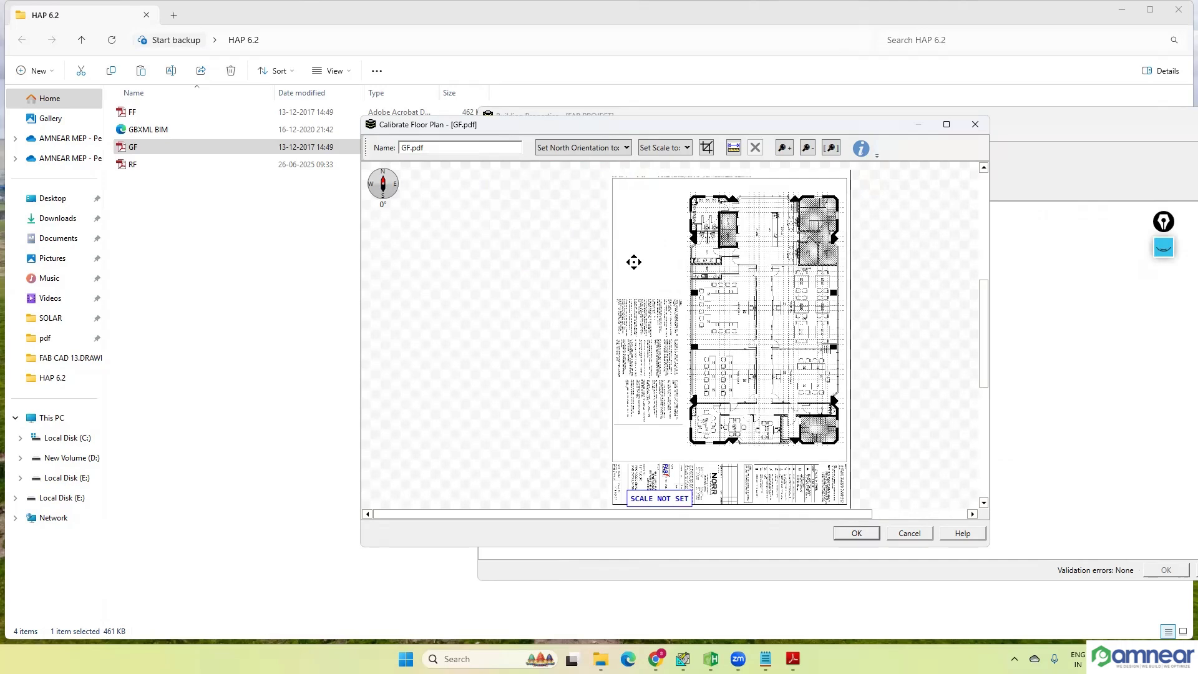
# Step: Crop the GF.pdf floor plan to the building outline, leaving out the notes and title block
pyautogui.click(707, 148)
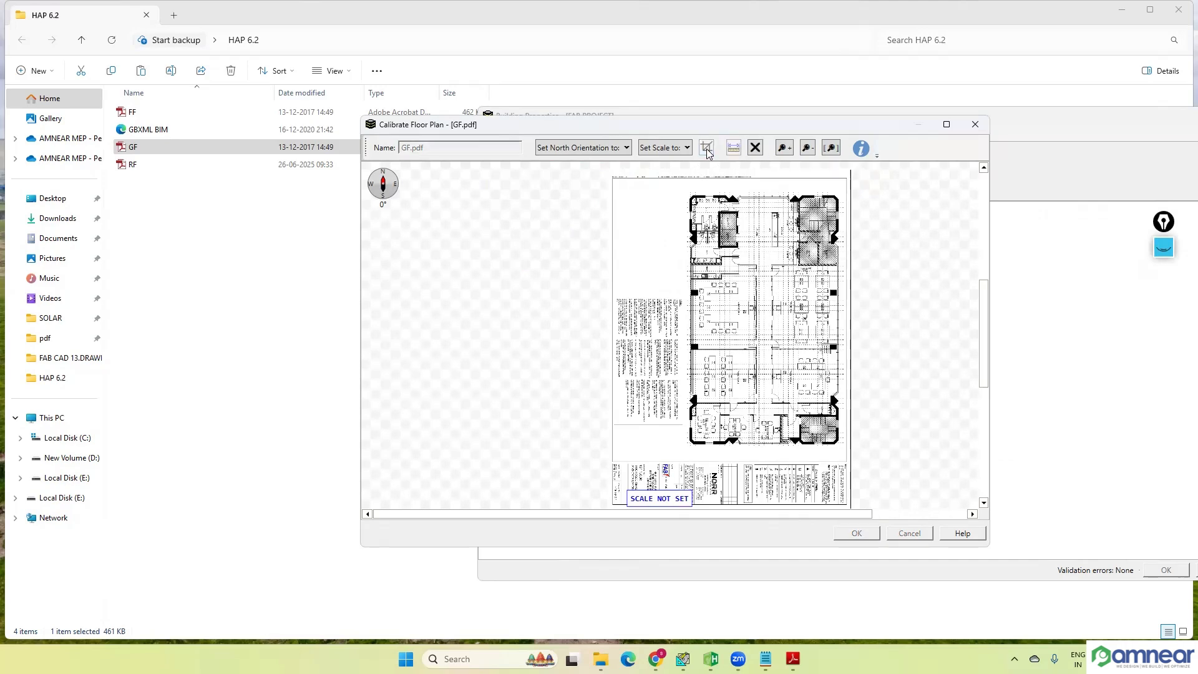
pyautogui.moveTo(682, 190); pyautogui.dragTo(794, 453)
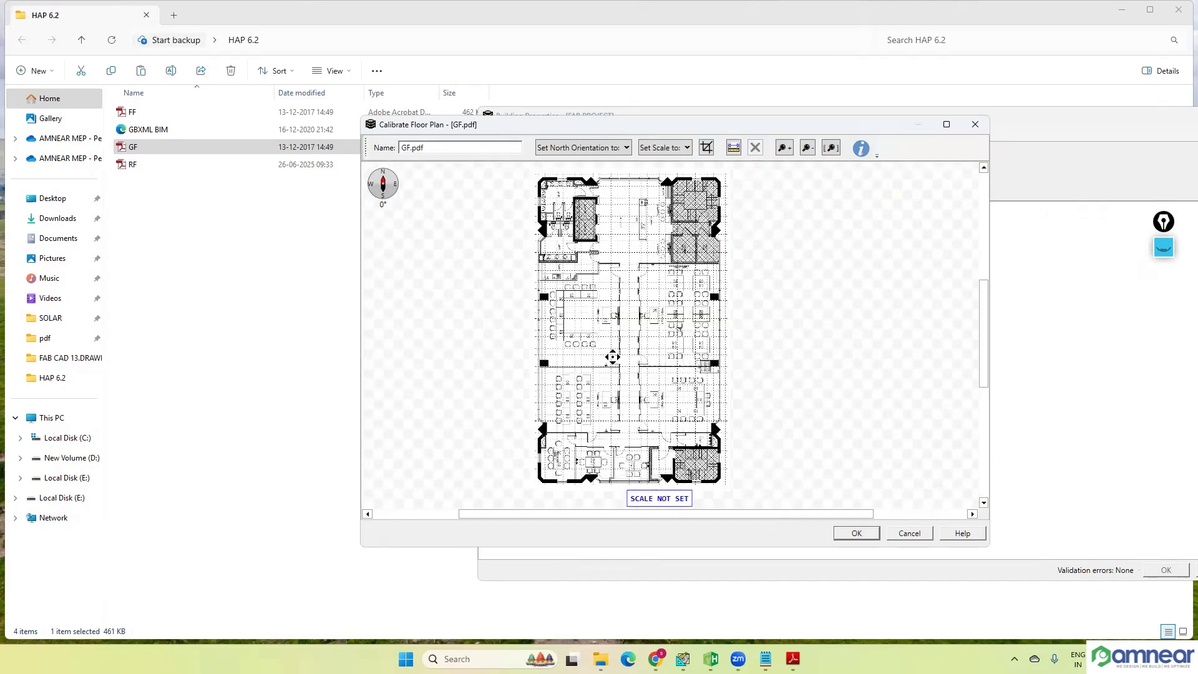
pyautogui.moveTo(631, 356); pyautogui.dragTo(687, 351)
pyautogui.scroll(3, 756, 284)
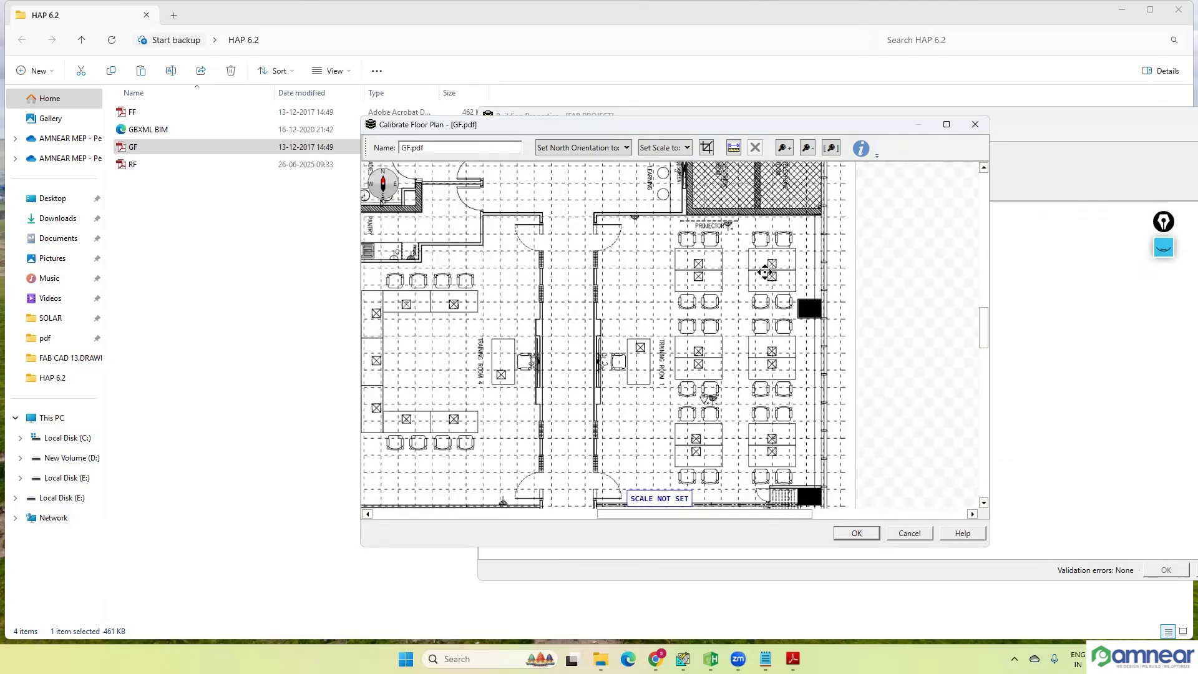
pyautogui.scroll(-5, 652, 358)
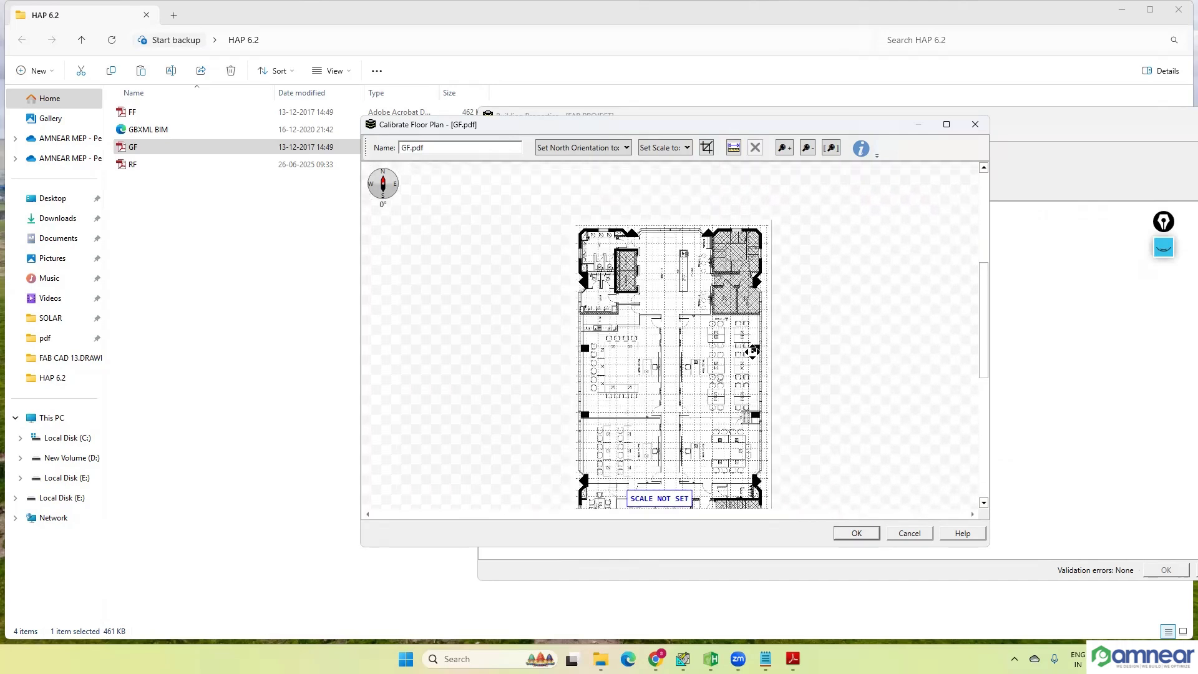
pyautogui.scroll(-1, 798, 356)
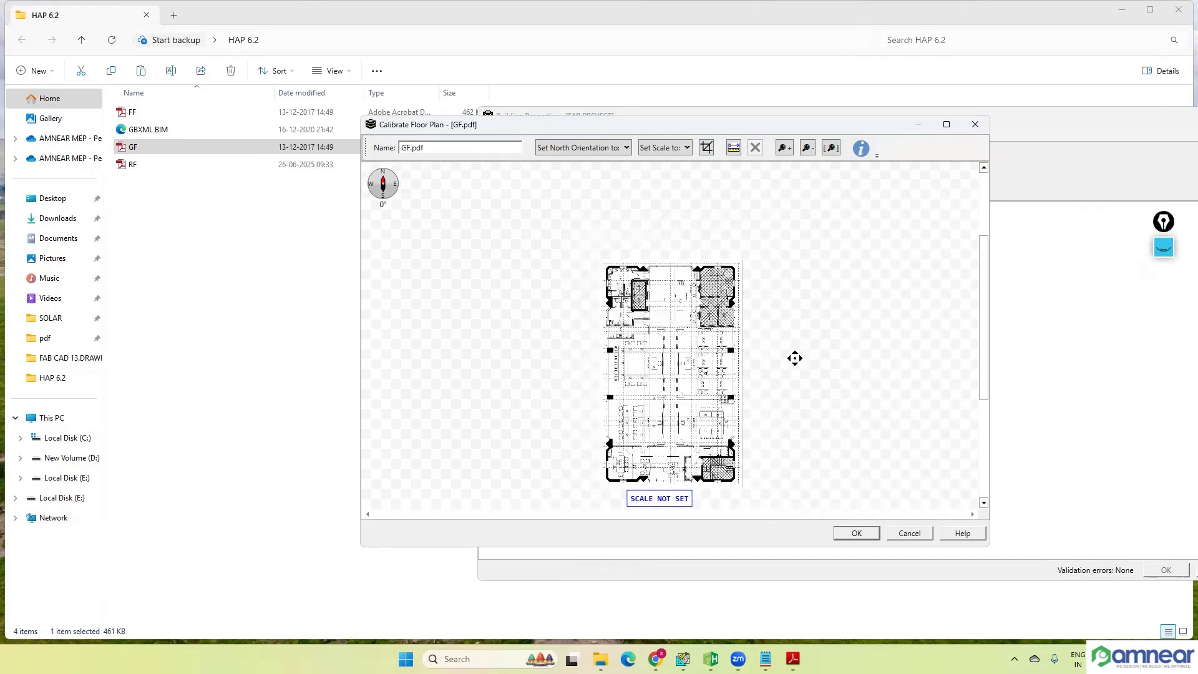
pyautogui.moveTo(762, 369); pyautogui.dragTo(778, 348)
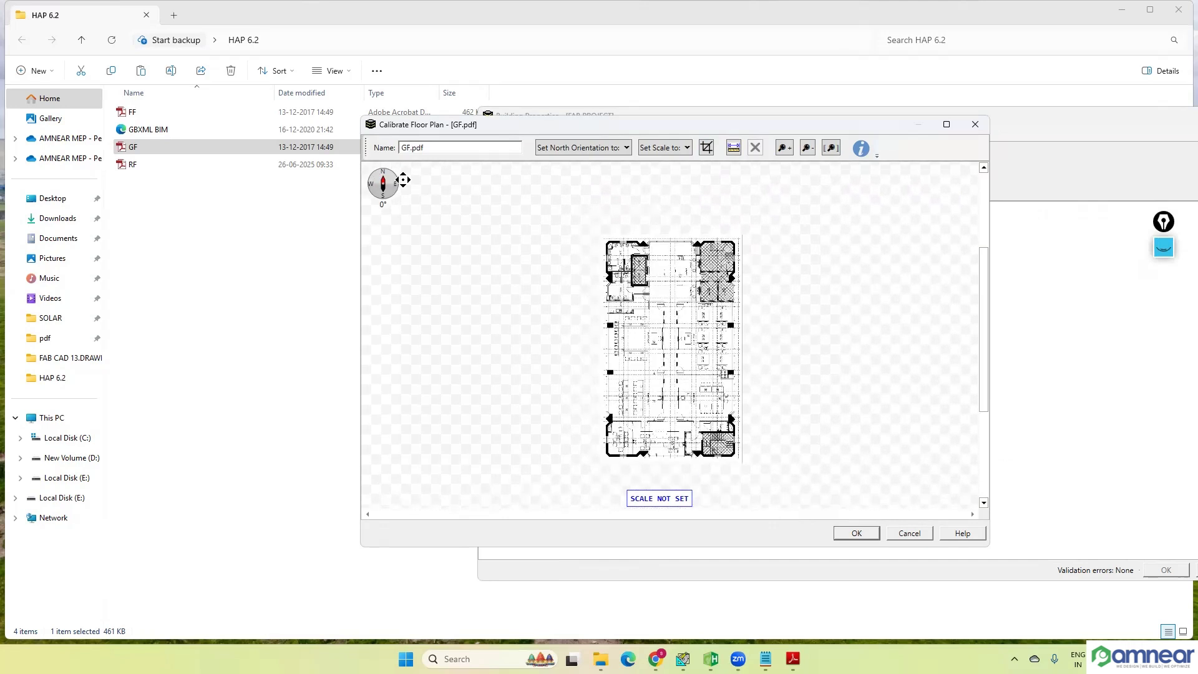
# Step: Try the Right, Down and Left north orientations on the GF.pdf floor plan in turn
pyautogui.click(585, 149)
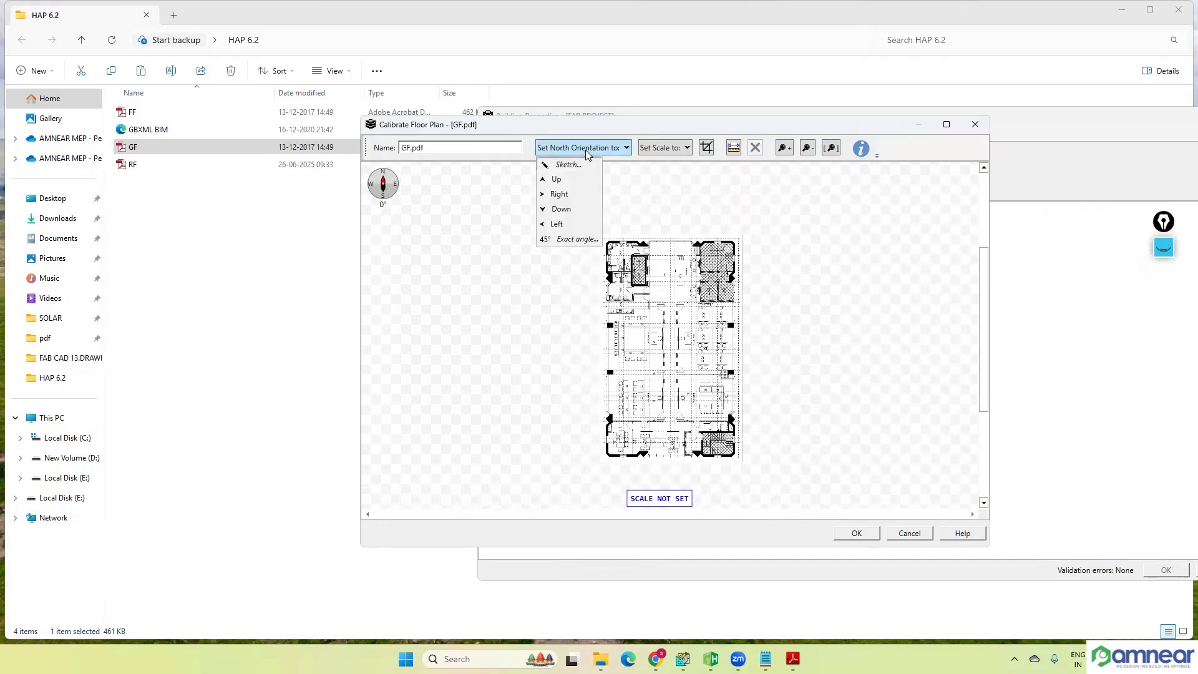
pyautogui.click(566, 193)
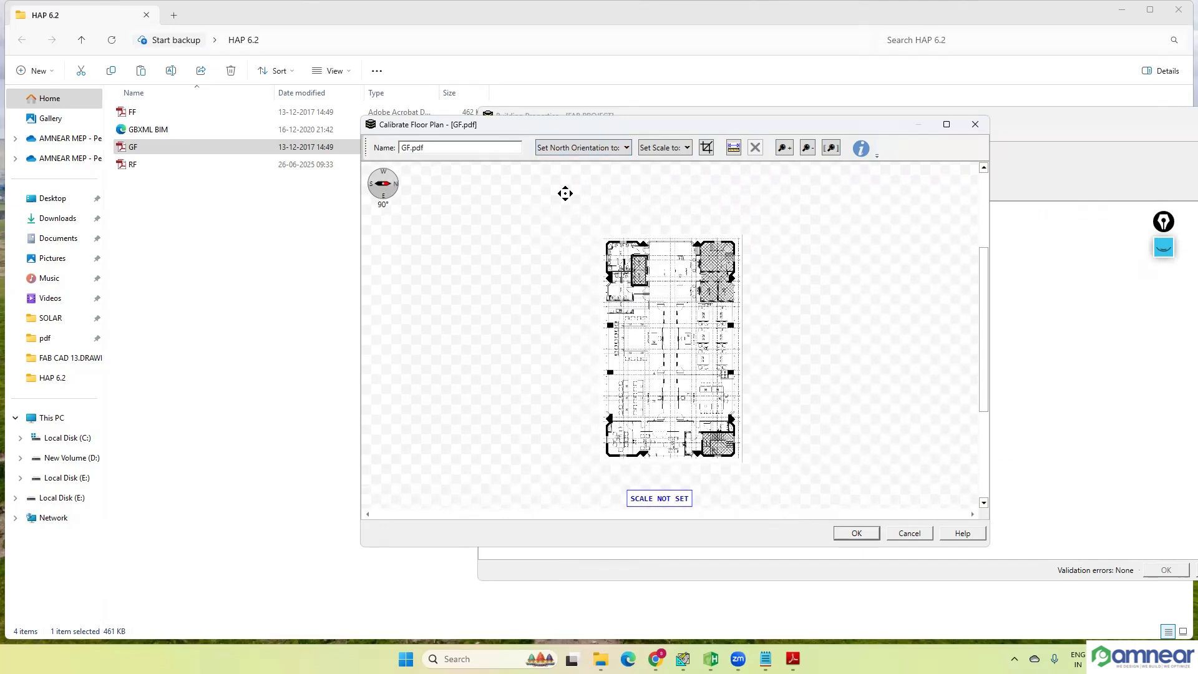
pyautogui.click(604, 150)
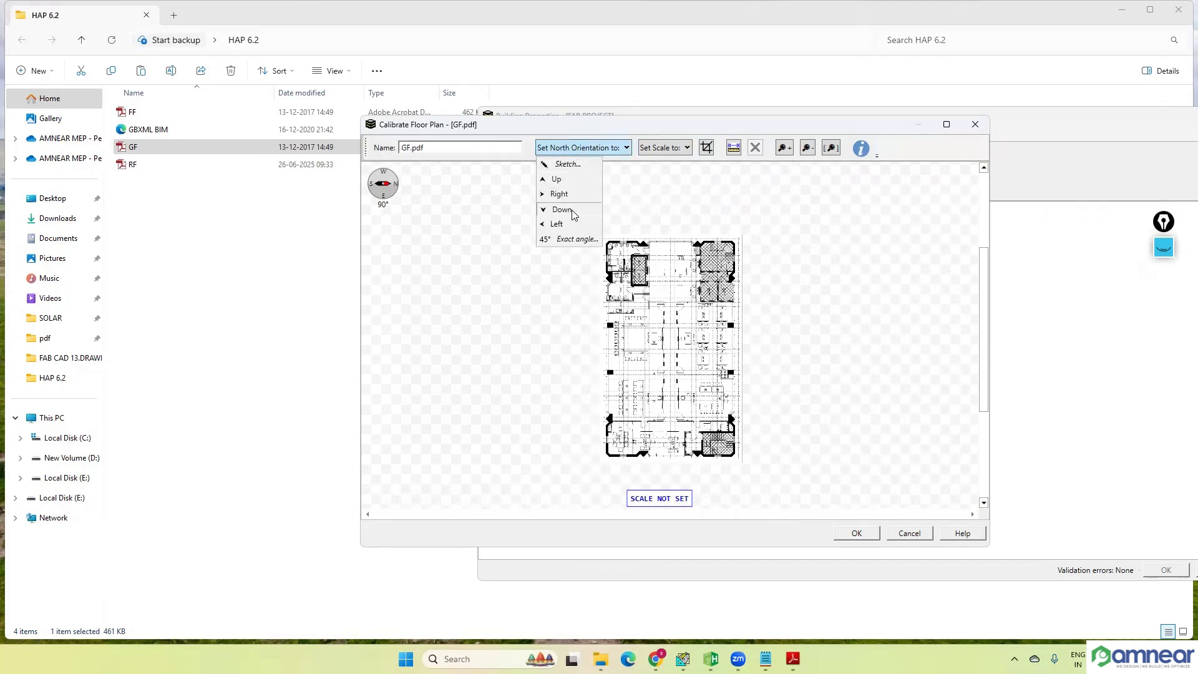
pyautogui.click(575, 206)
pyautogui.click(589, 150)
pyautogui.click(565, 224)
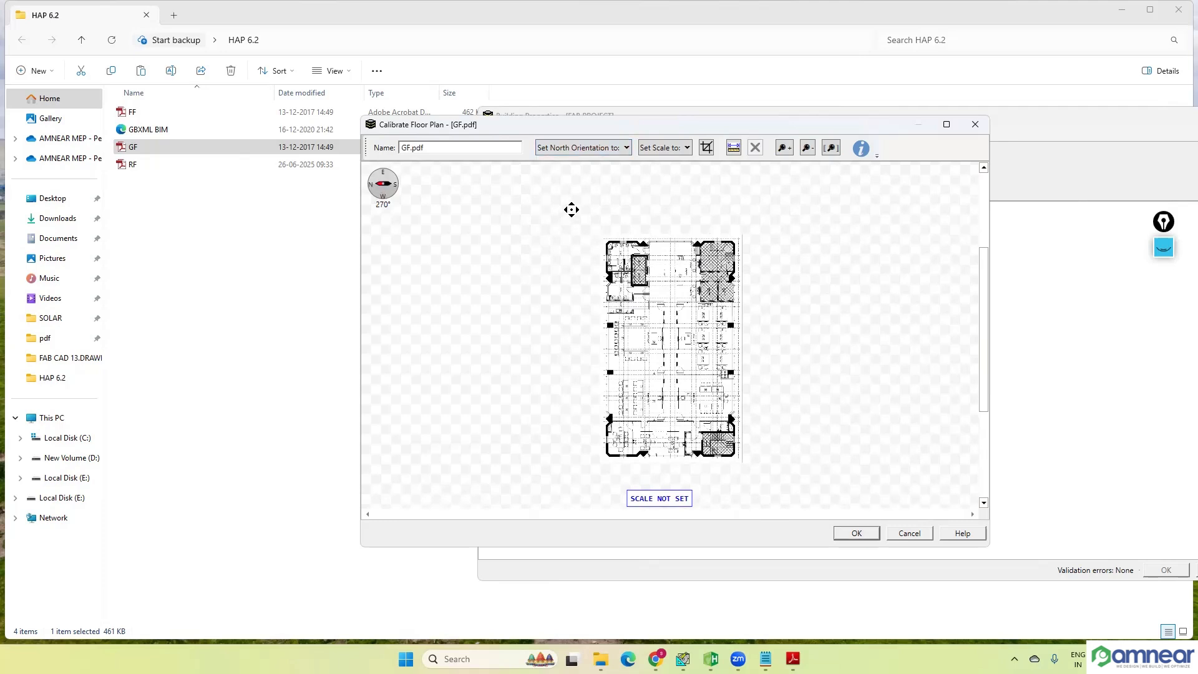
# Step: Try a north orientation at an exact angle of 60°, followed by a sketched north direction of about 22°
pyautogui.click(585, 152)
pyautogui.click(570, 240)
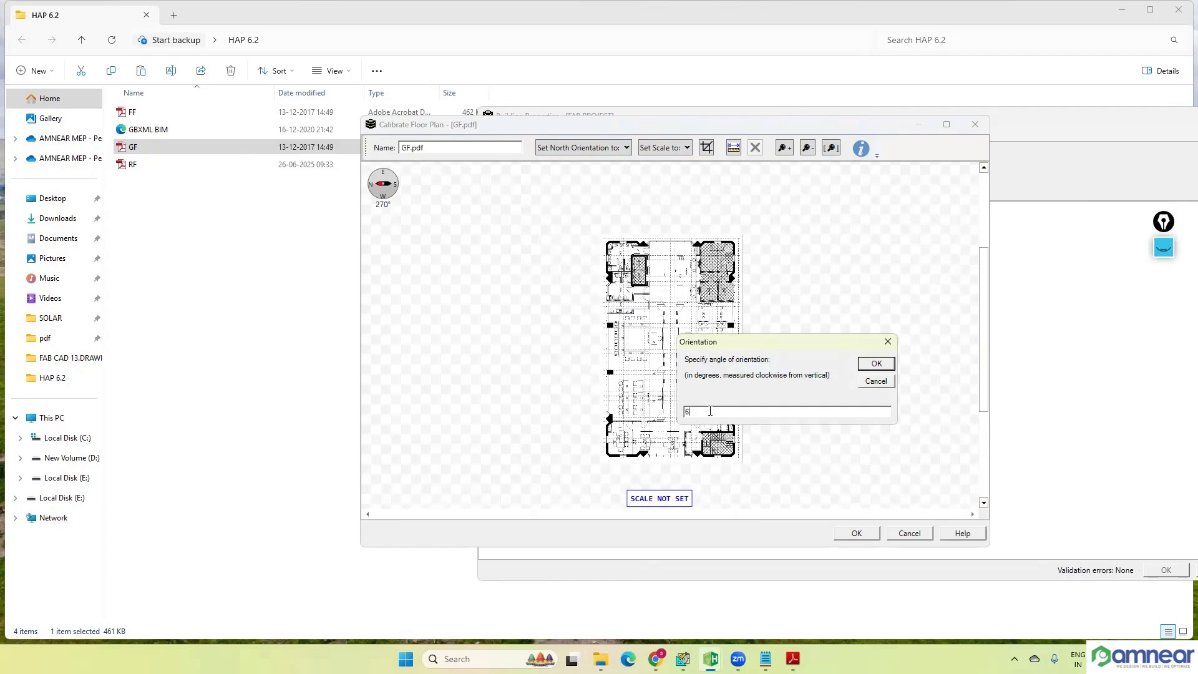
pyautogui.click(874, 363)
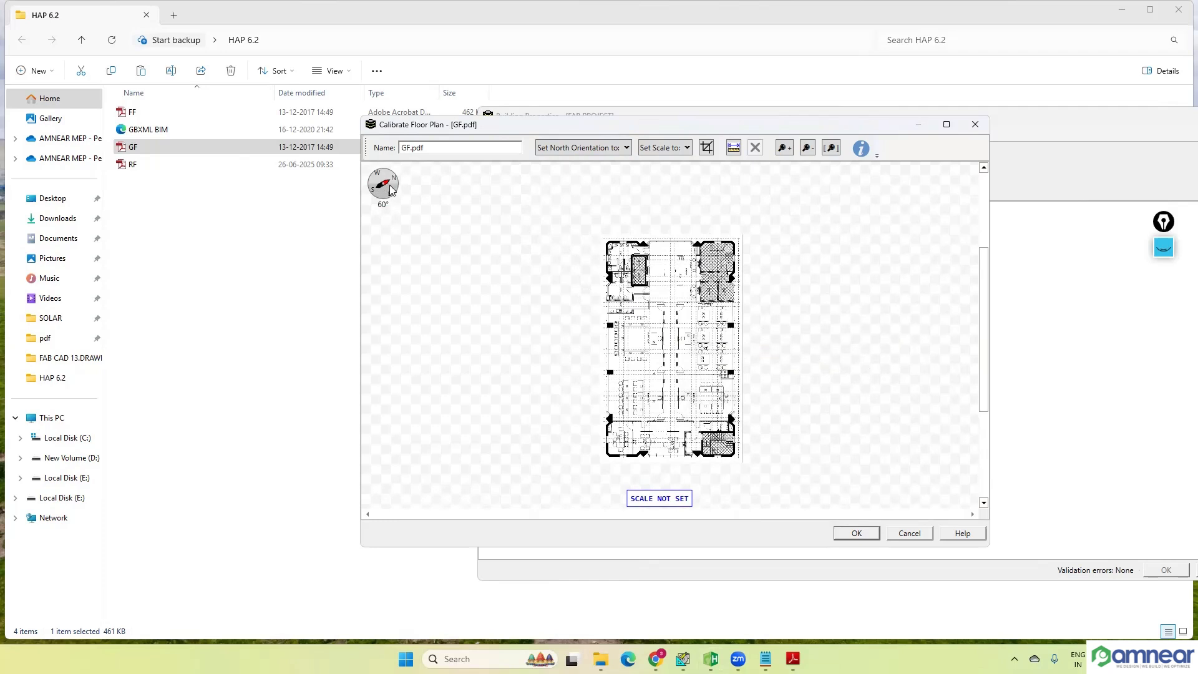
pyautogui.click(601, 154)
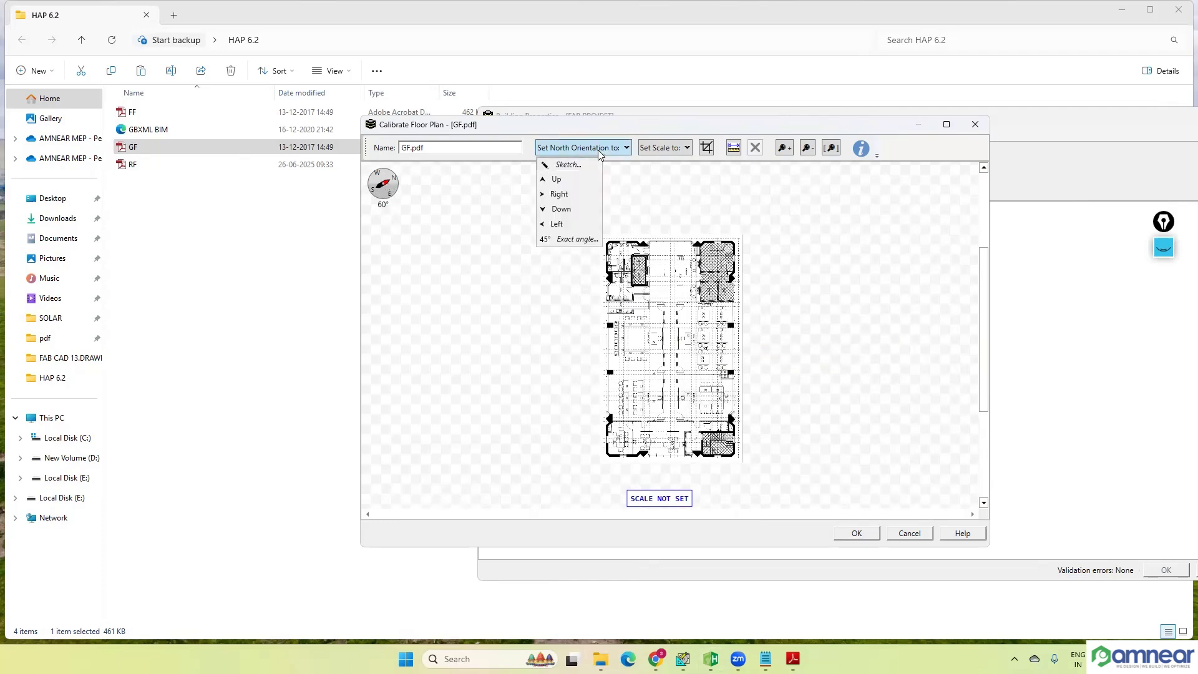
pyautogui.click(569, 165)
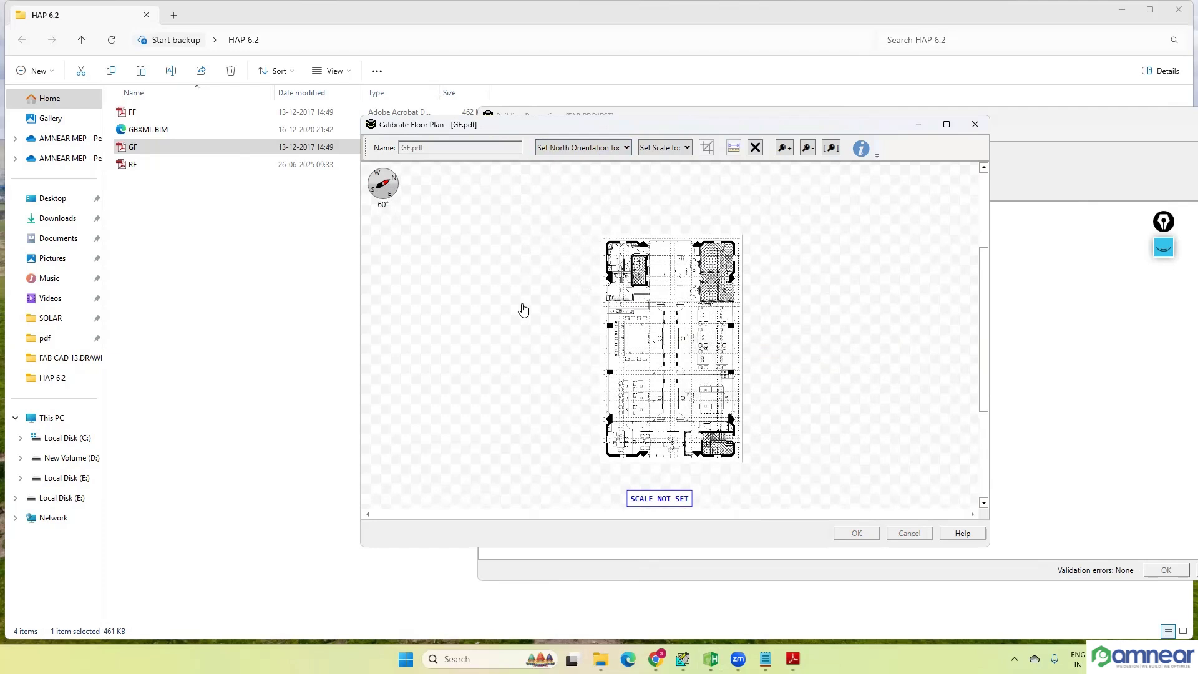
pyautogui.moveTo(506, 307)
pyautogui.mouseDown()
pyautogui.moveTo(550, 294)
pyautogui.moveTo(552, 258)
pyautogui.moveTo(508, 236)
pyautogui.moveTo(447, 256)
pyautogui.moveTo(443, 334)
pyautogui.moveTo(534, 342)
pyautogui.moveTo(538, 268)
pyautogui.moveTo(528, 259)
pyautogui.moveTo(499, 345)
pyautogui.moveTo(526, 334)
pyautogui.moveTo(503, 269)
pyautogui.moveTo(567, 280)
pyautogui.moveTo(535, 268)
pyautogui.mouseUp()
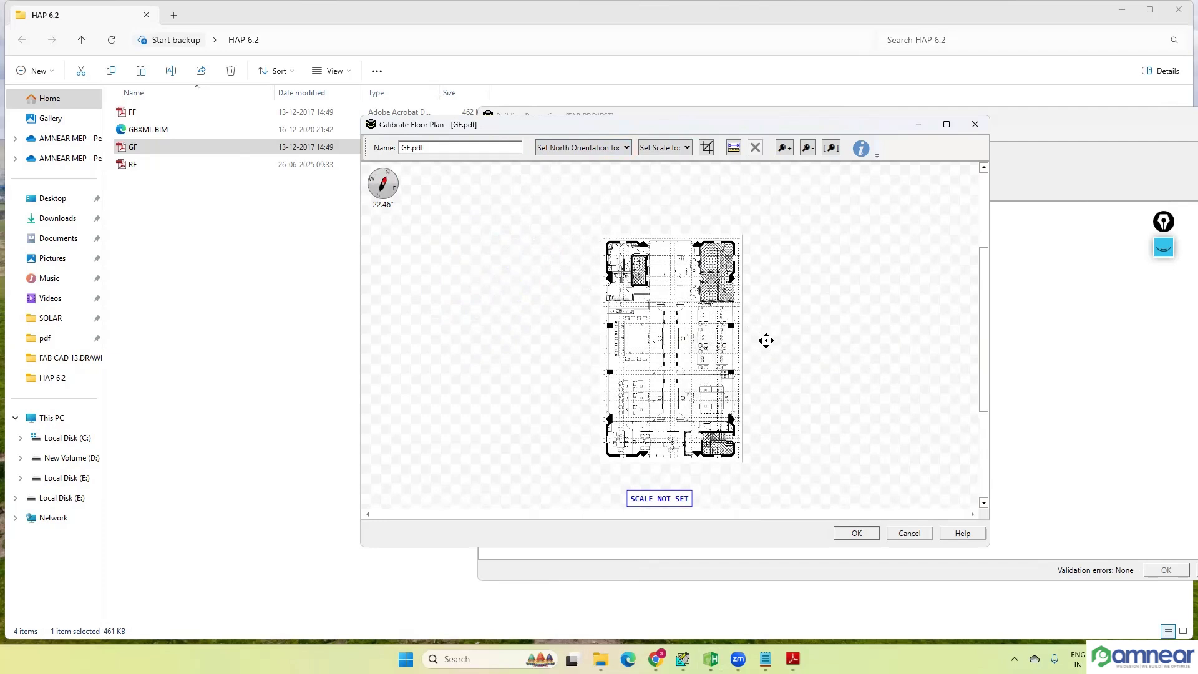
# Step: Set the floor plan's north orientation to Right and its scale to 1:50
pyautogui.click(610, 148)
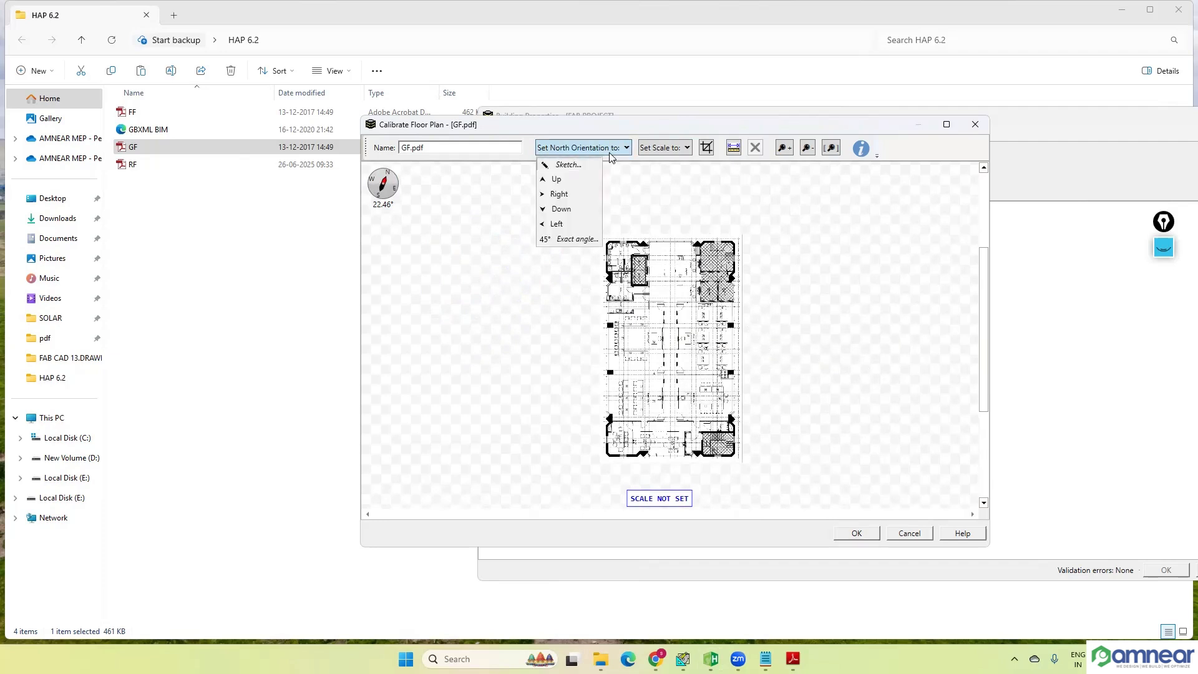
pyautogui.click(578, 195)
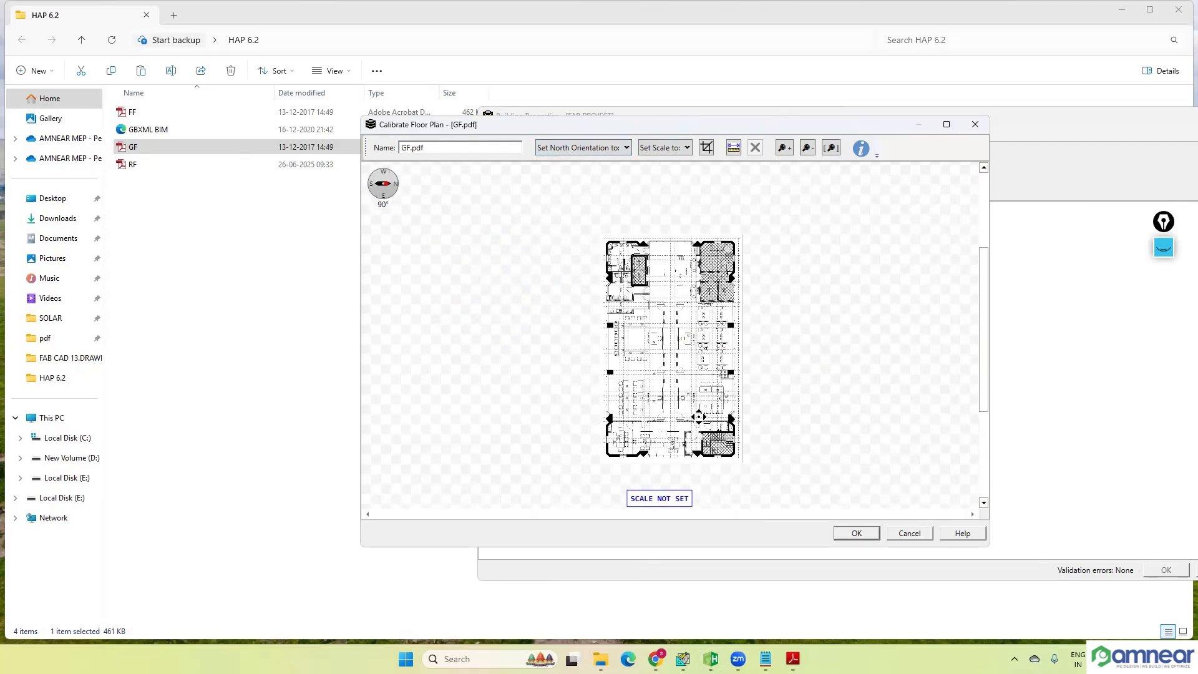
pyautogui.click(674, 149)
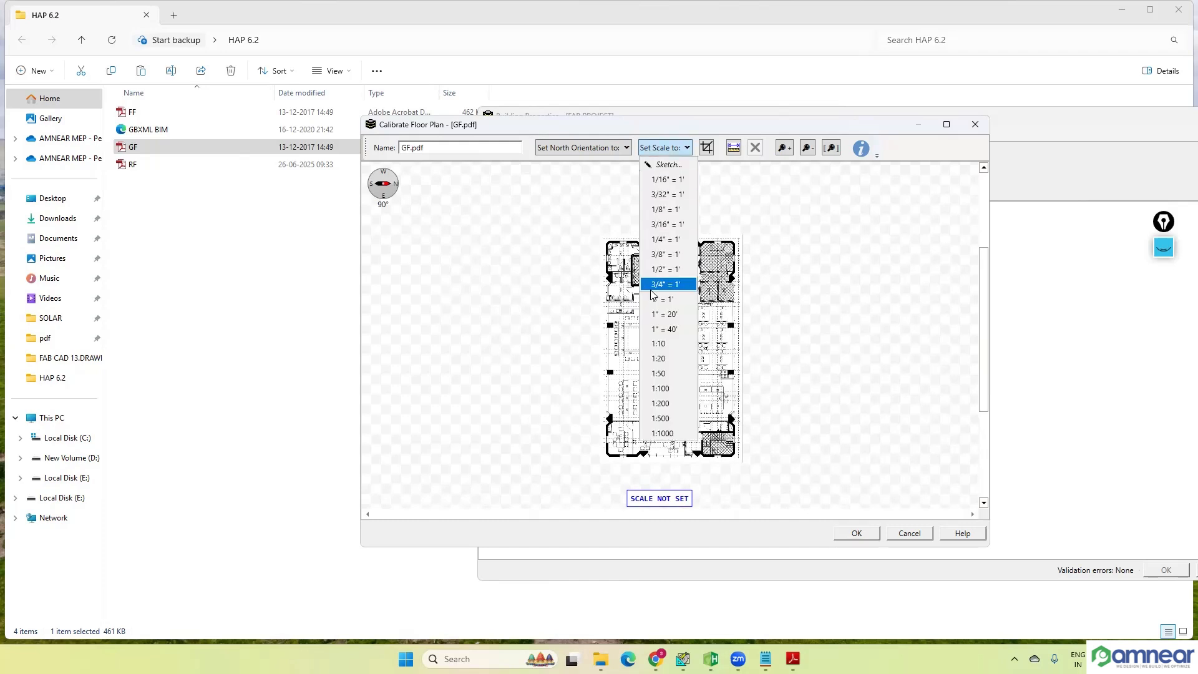
pyautogui.click(663, 375)
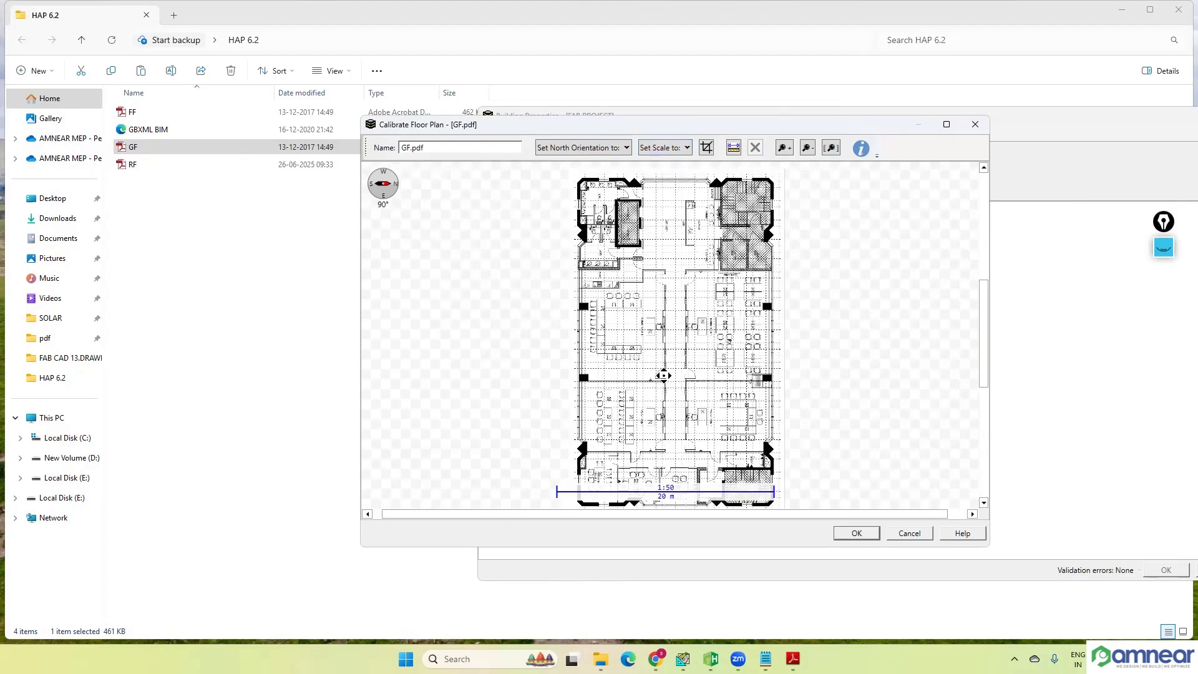
# Step: Examine the training rooms, lift lobby and grid lines of the floor plan at the 1:50 scale
pyautogui.scroll(1, 671, 495)
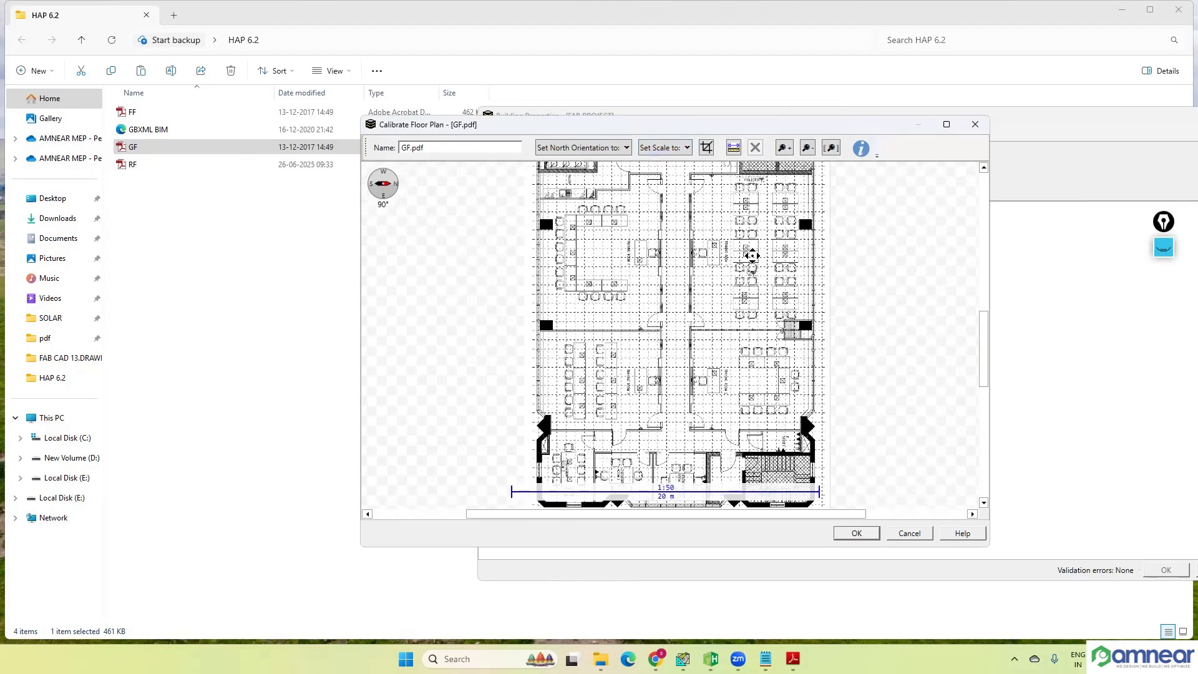
pyautogui.scroll(3, 752, 256)
pyautogui.scroll(2, 617, 325)
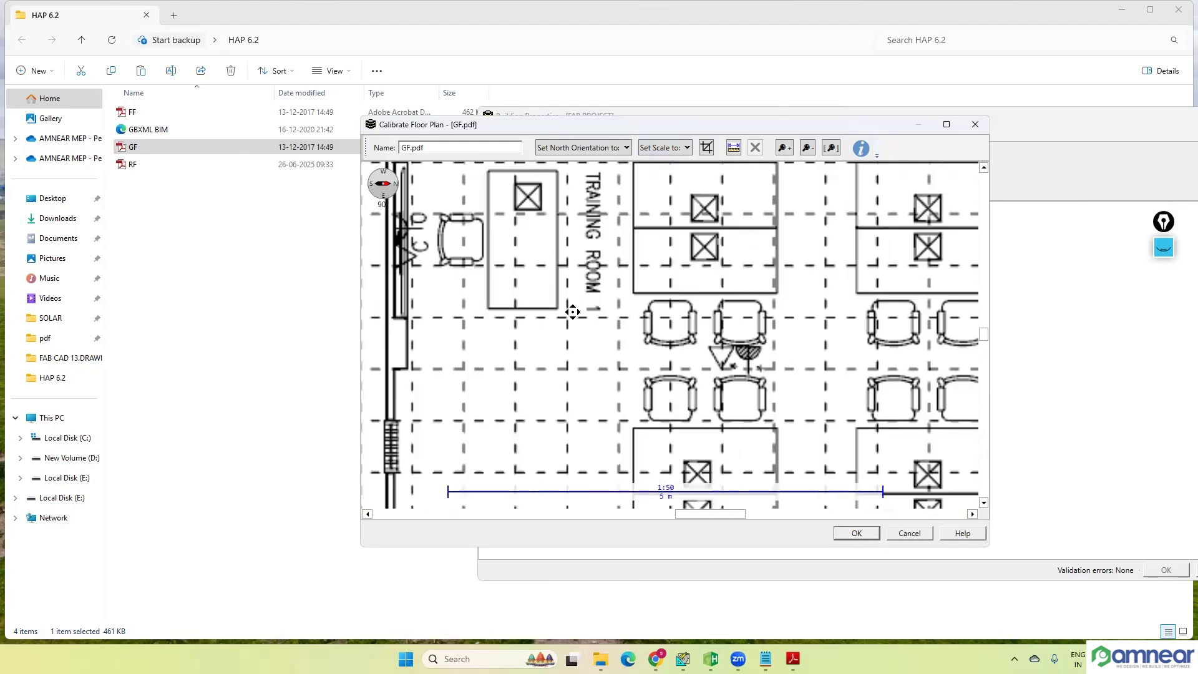
pyautogui.scroll(-3, 686, 337)
pyautogui.scroll(1, 713, 256)
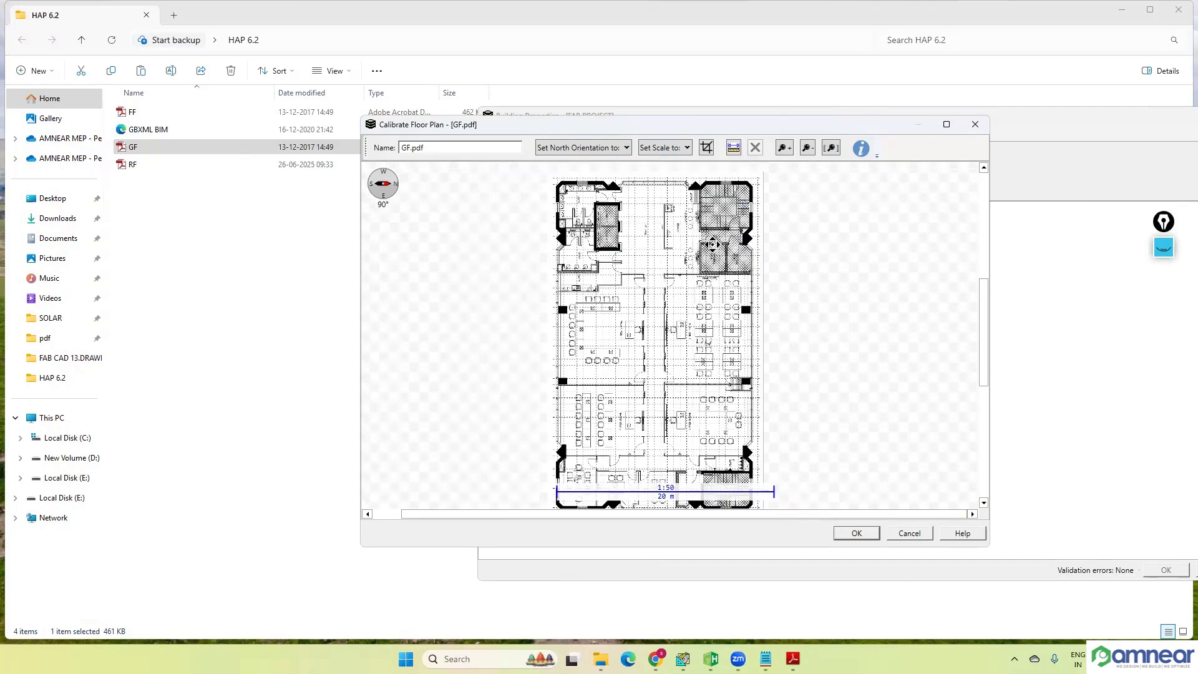
pyautogui.scroll(1, 673, 232)
pyautogui.scroll(1, 669, 228)
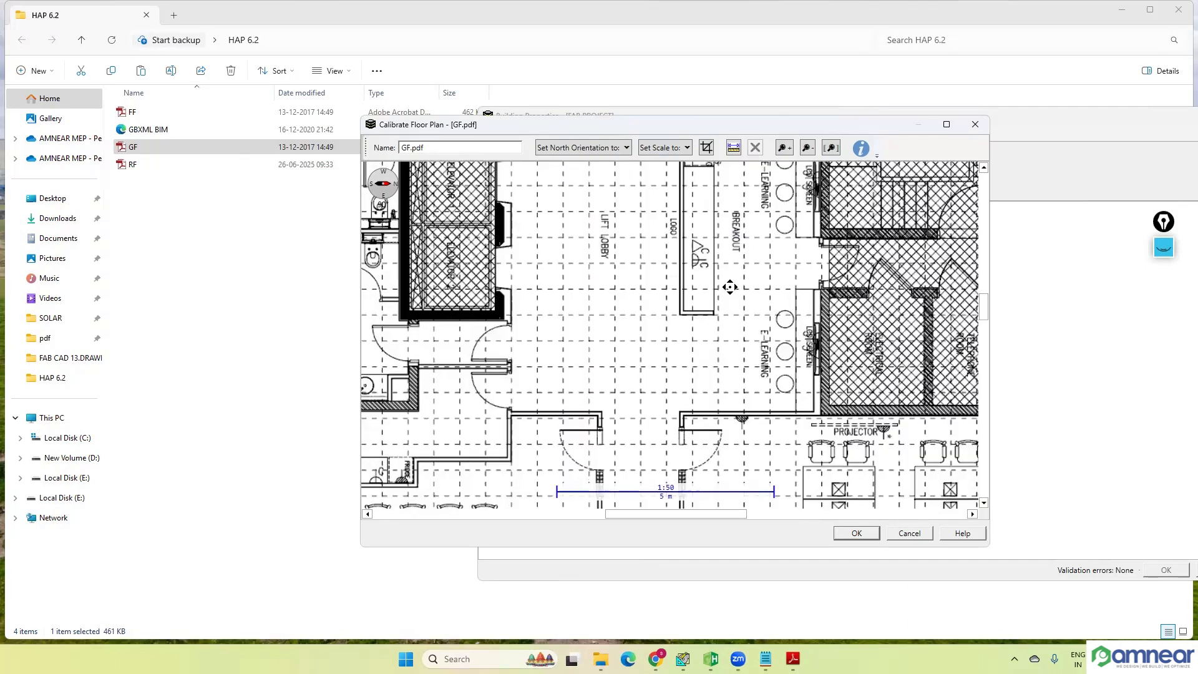
pyautogui.scroll(-1, 733, 401)
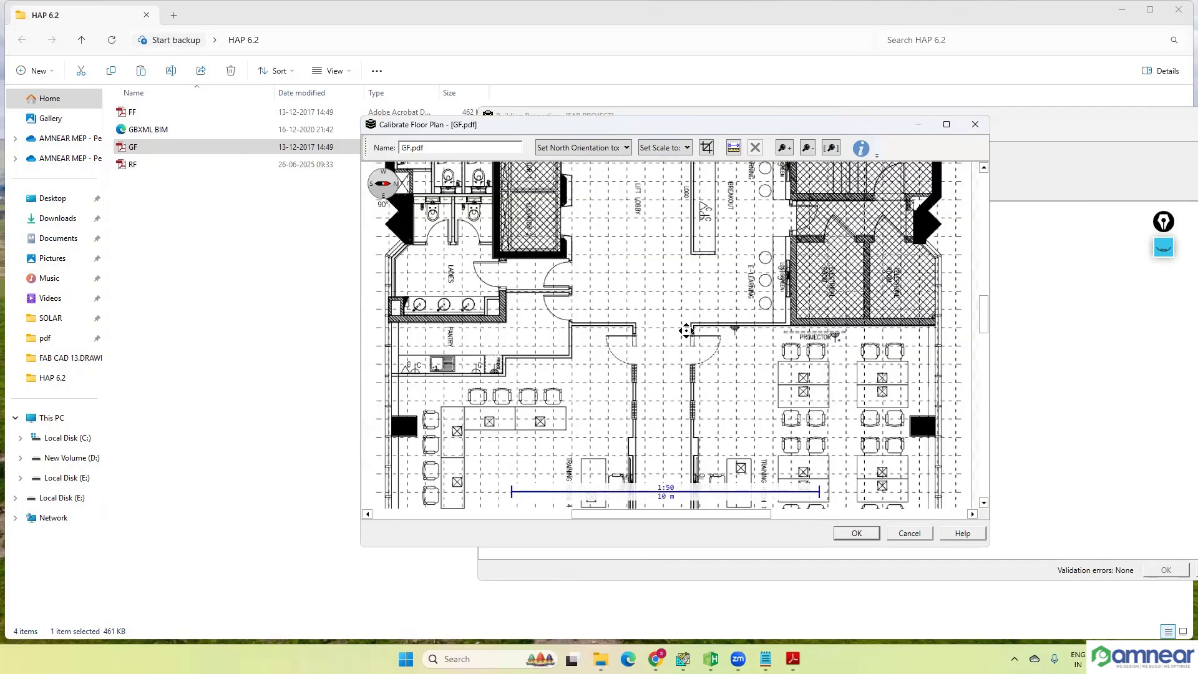
# Step: Measure the width of one dashed grid square in Training Room 1, near the corridor wall
pyautogui.scroll(1, 734, 403)
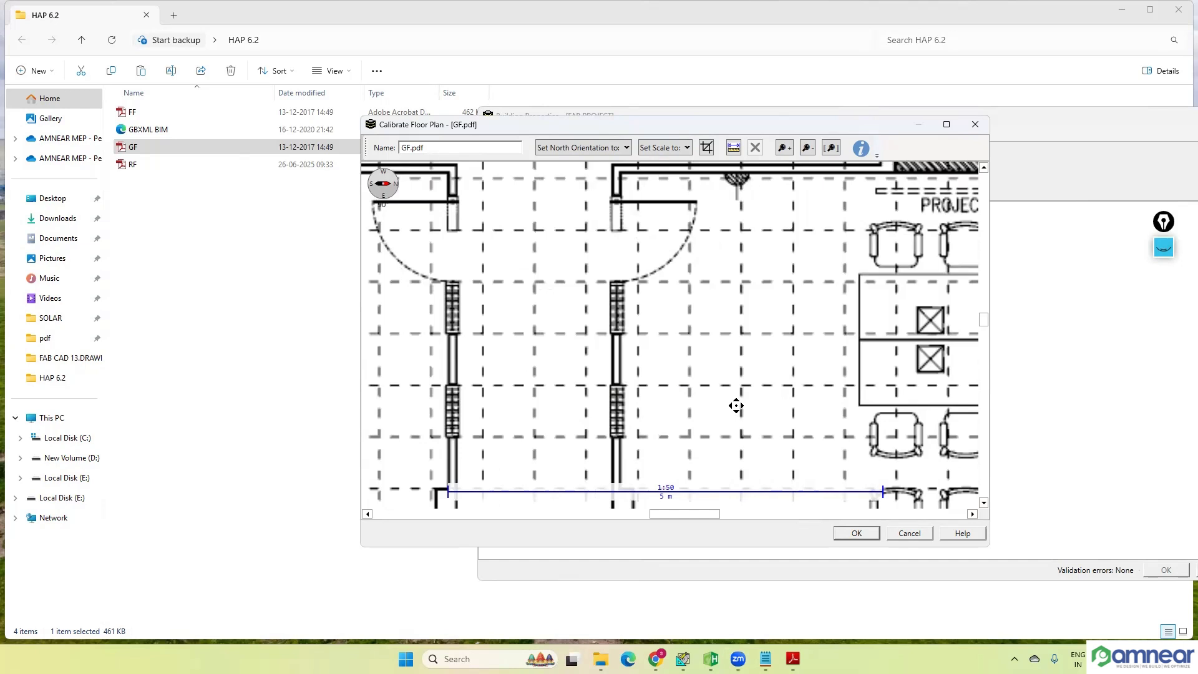
pyautogui.click(734, 152)
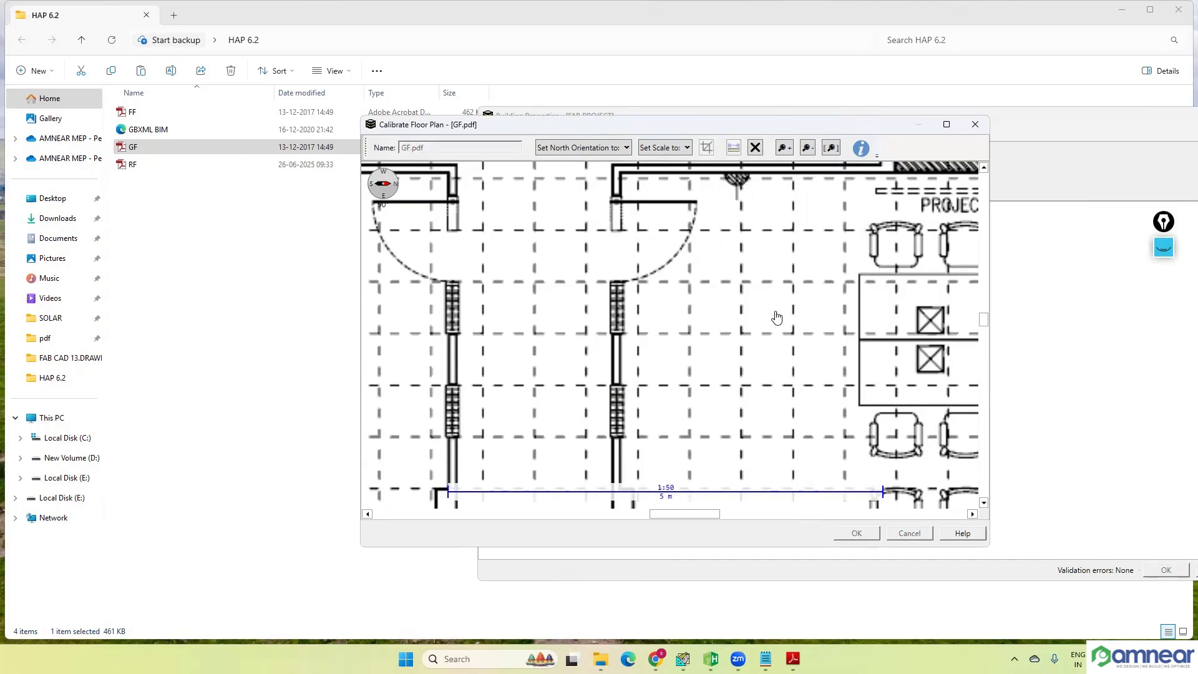
pyautogui.click(690, 333)
pyautogui.click(738, 339)
pyautogui.scroll(-3, 731, 343)
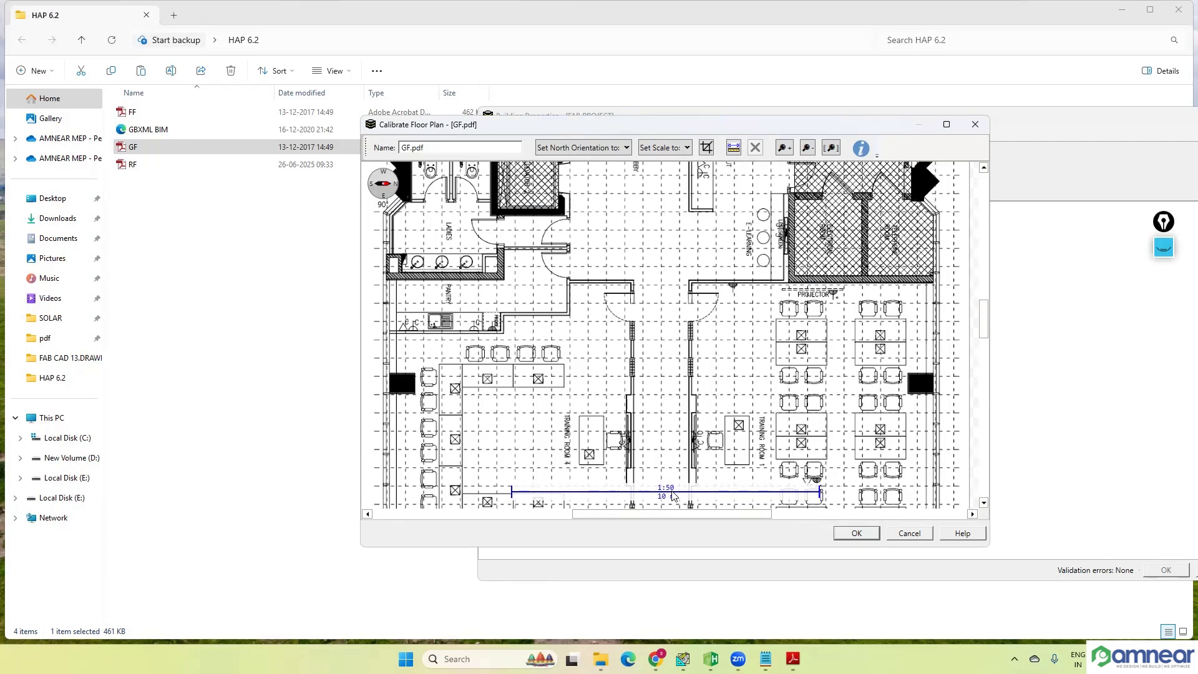
# Step: Try to set the scale by sketching a line across one grid square, leaving the length unspecified
pyautogui.click(666, 150)
pyautogui.click(668, 165)
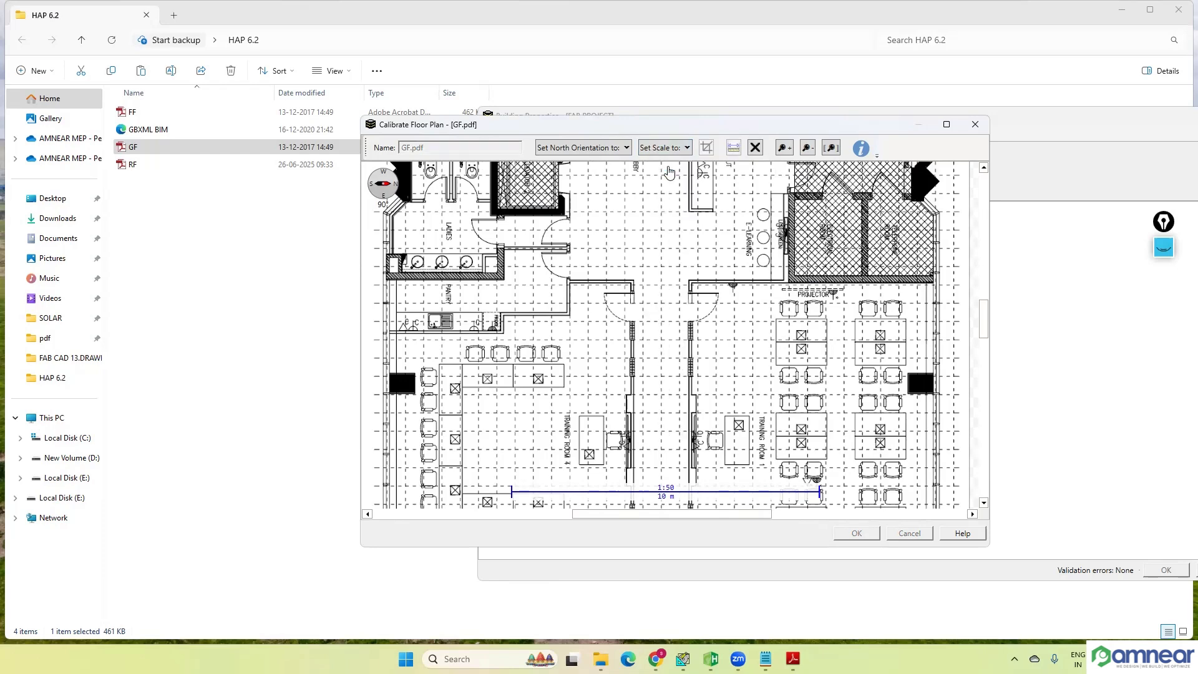
pyautogui.scroll(2, 746, 343)
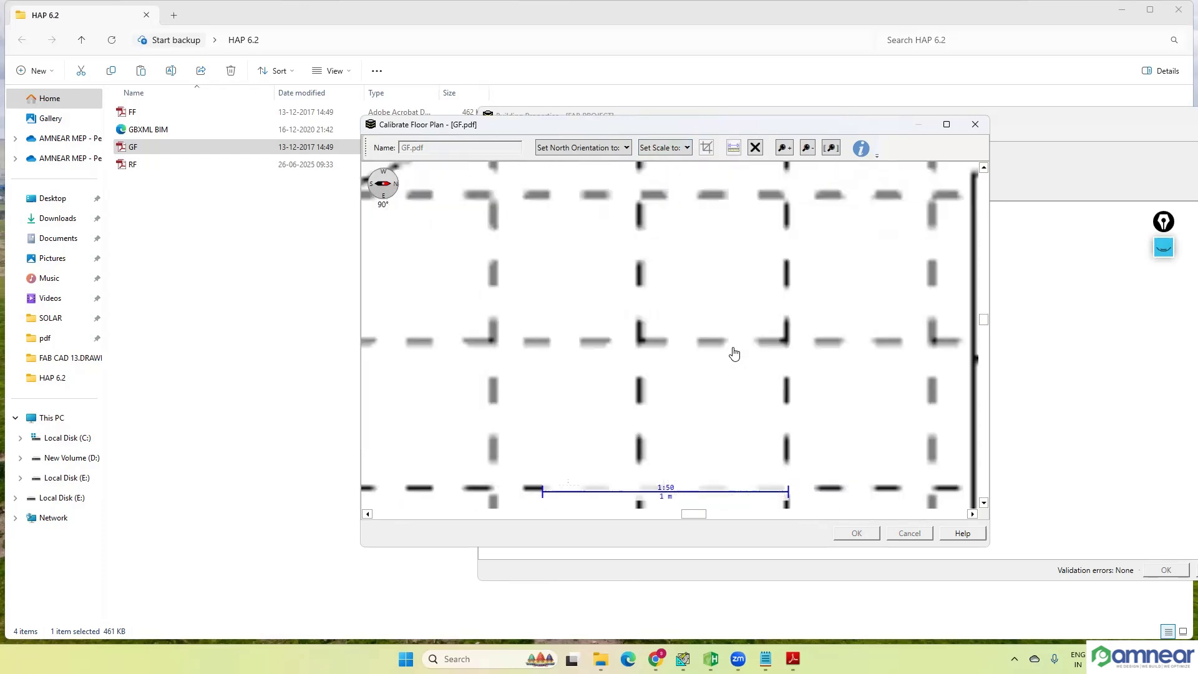
pyautogui.click(640, 342)
pyautogui.click(785, 340)
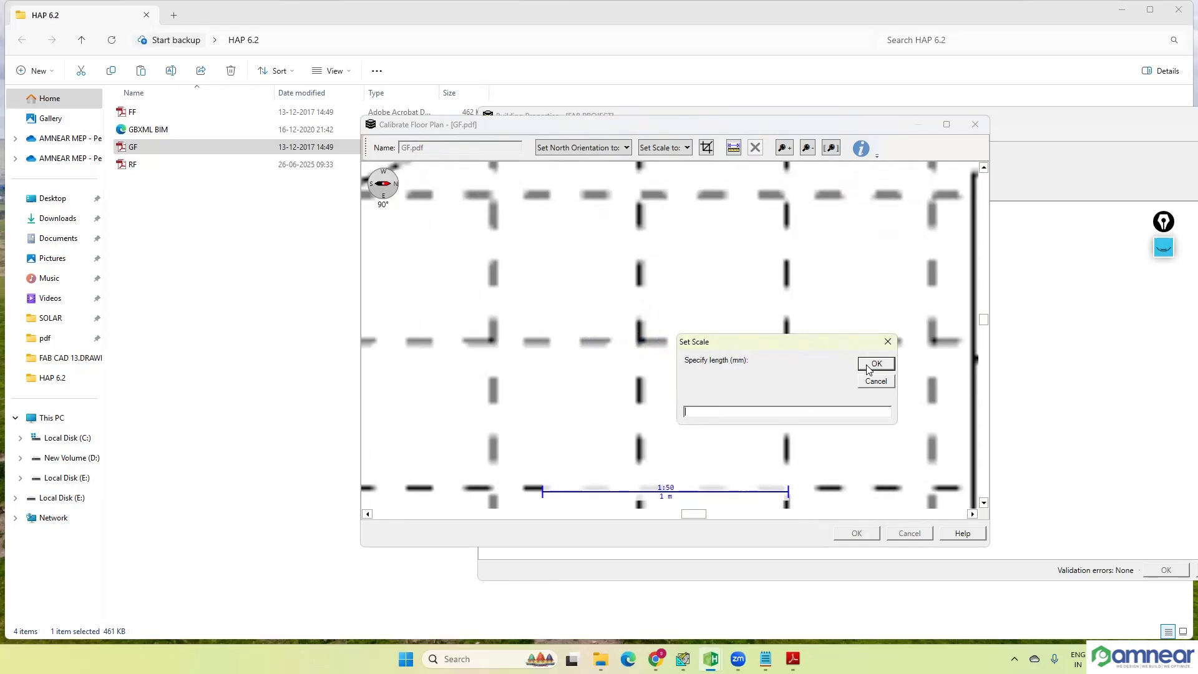
pyautogui.click(888, 342)
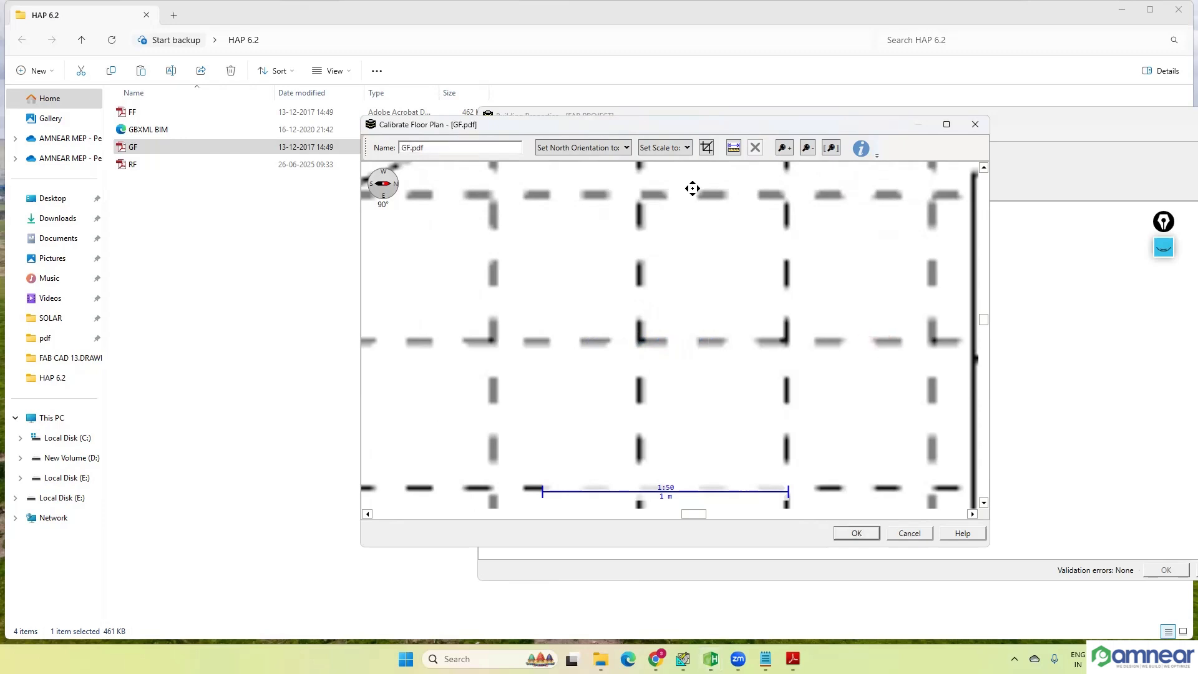
pyautogui.click(686, 147)
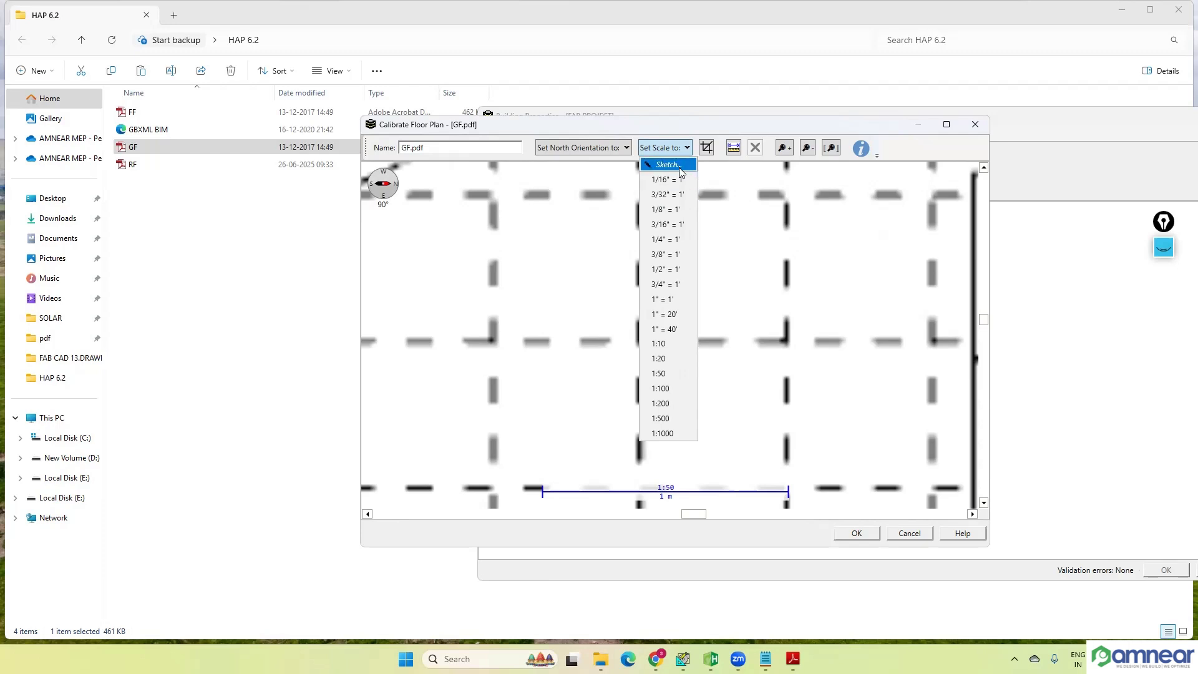
pyautogui.click(492, 345)
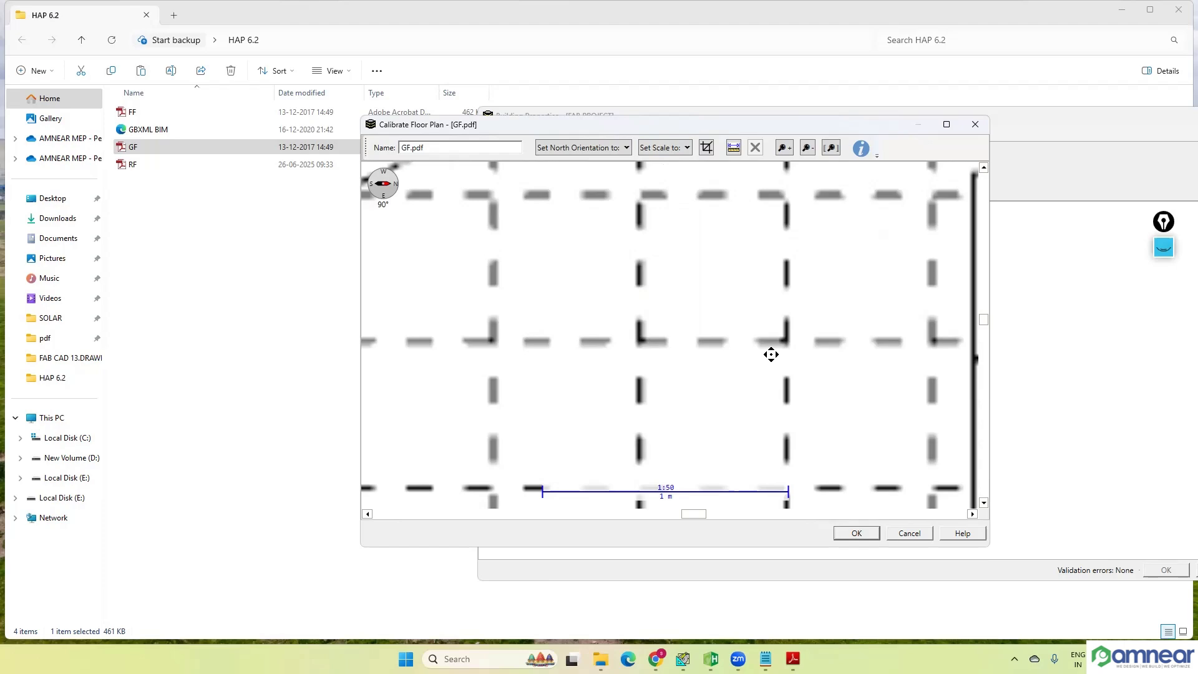
pyautogui.scroll(-3, 771, 354)
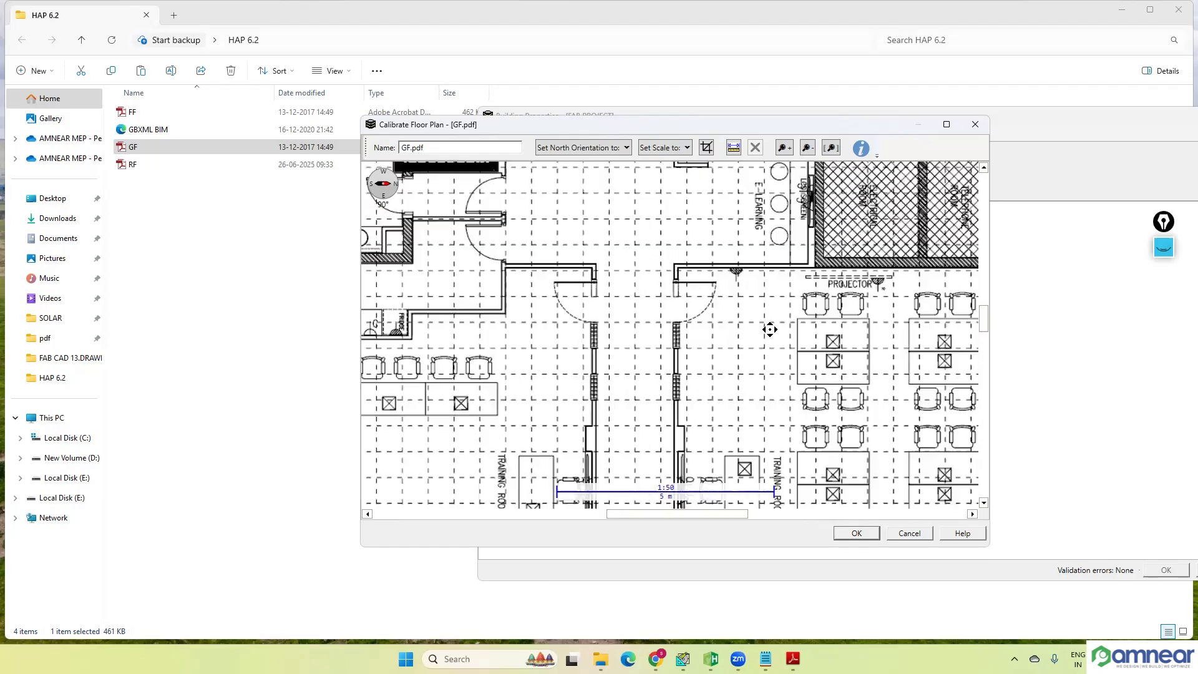
pyautogui.scroll(-5, 727, 342)
pyautogui.scroll(3, 662, 455)
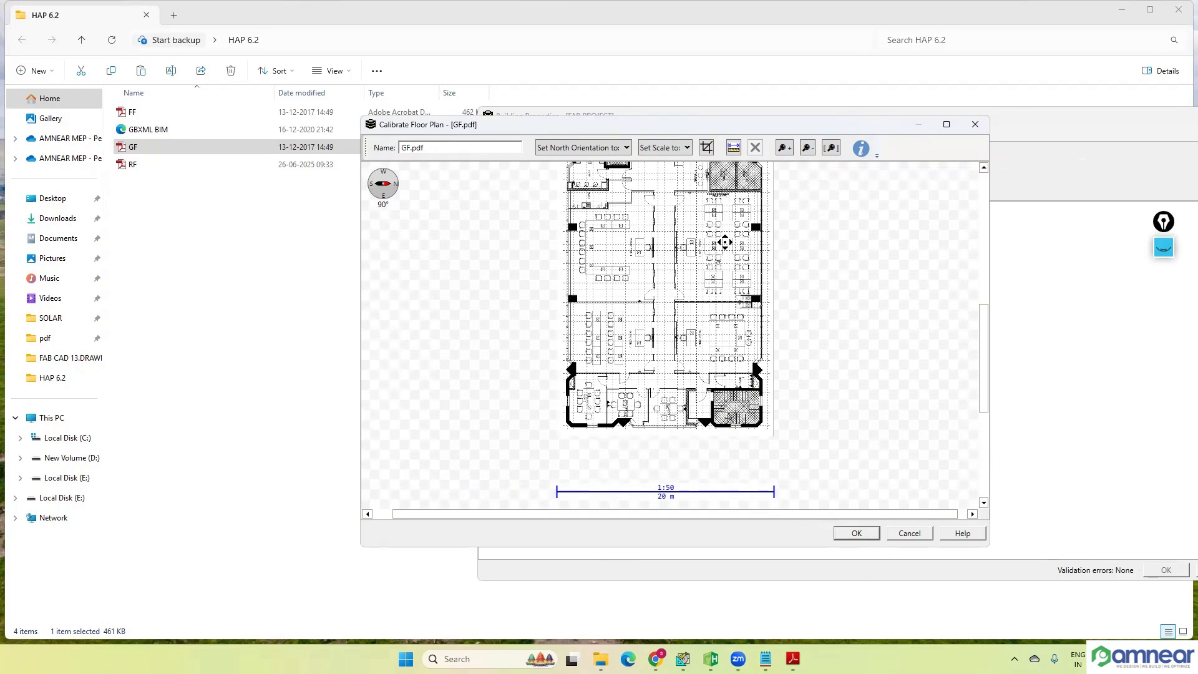
# Step: Accept the GF.pdf calibration and copy its calibration settings to the FF.pdf and RF.pdf floor plans
pyautogui.click(857, 533)
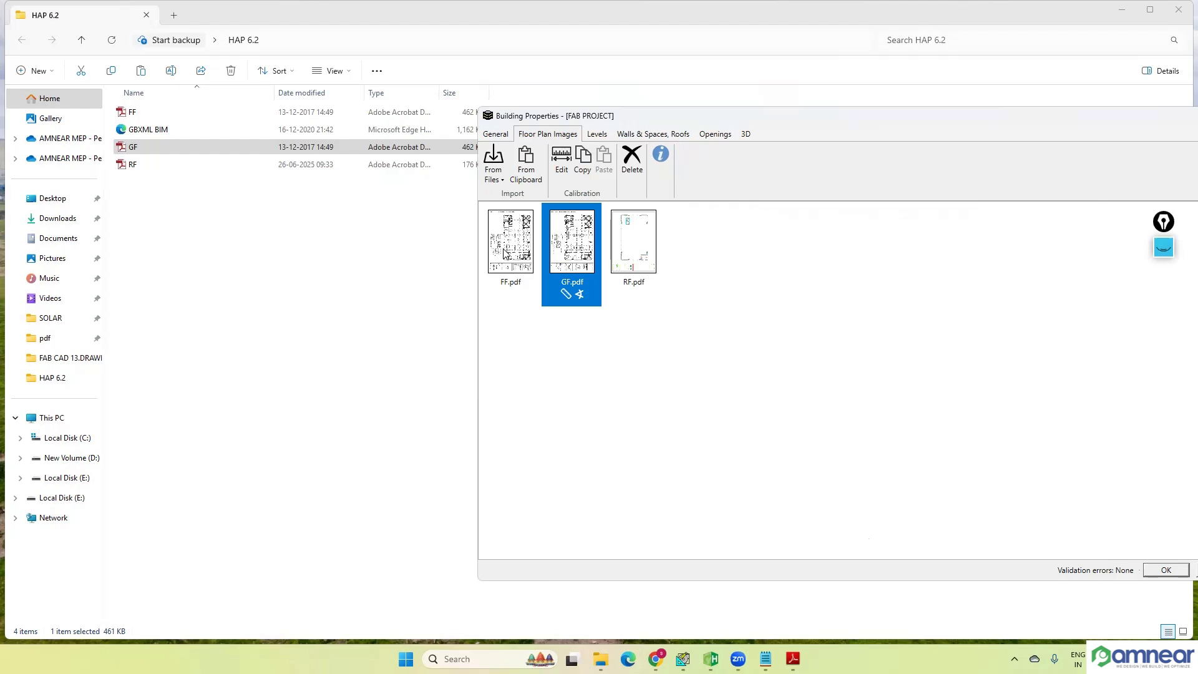
pyautogui.moveTo(505, 253)
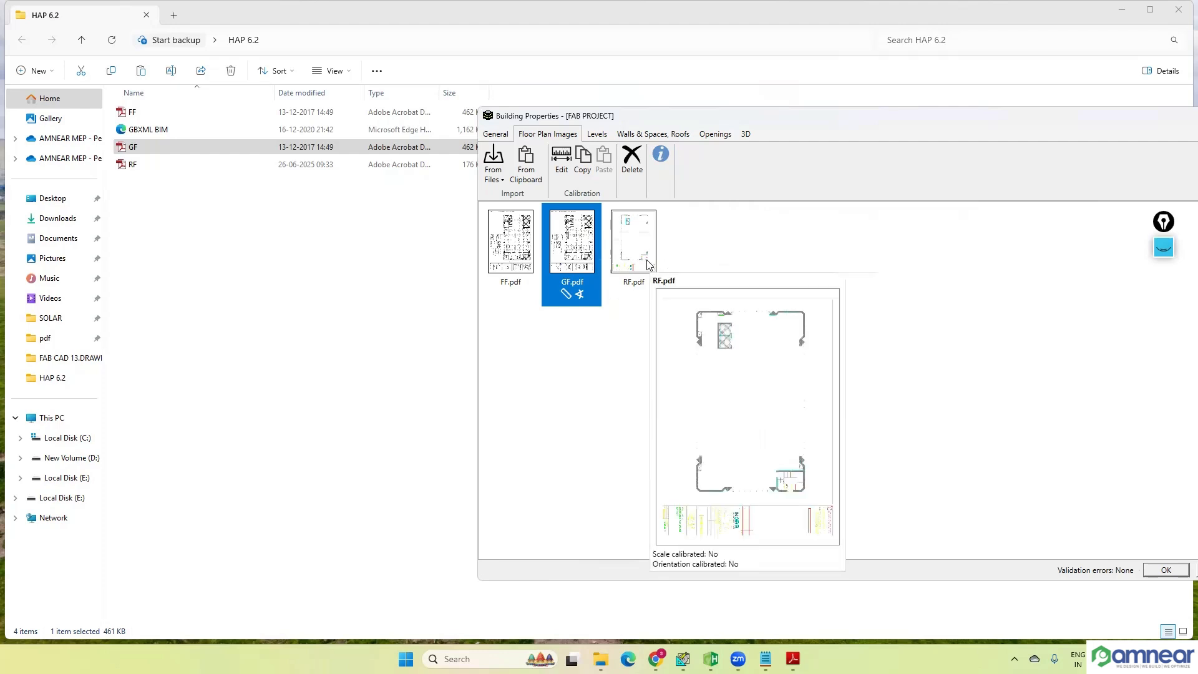
pyautogui.moveTo(589, 265)
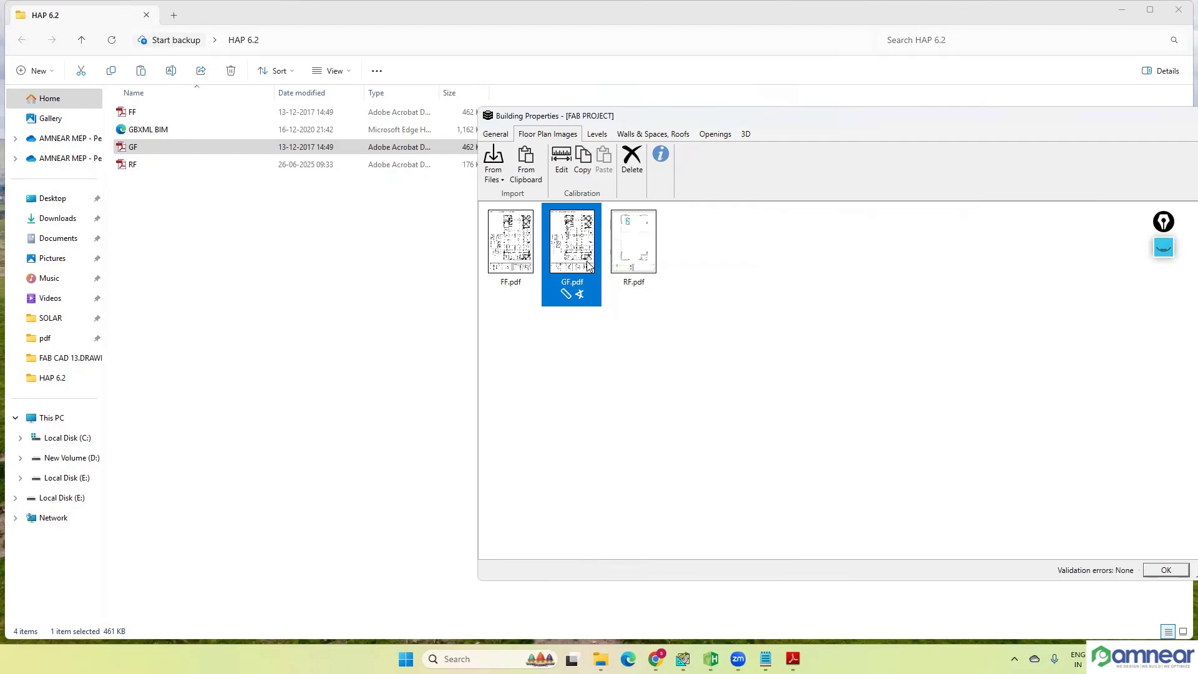
pyautogui.click(585, 168)
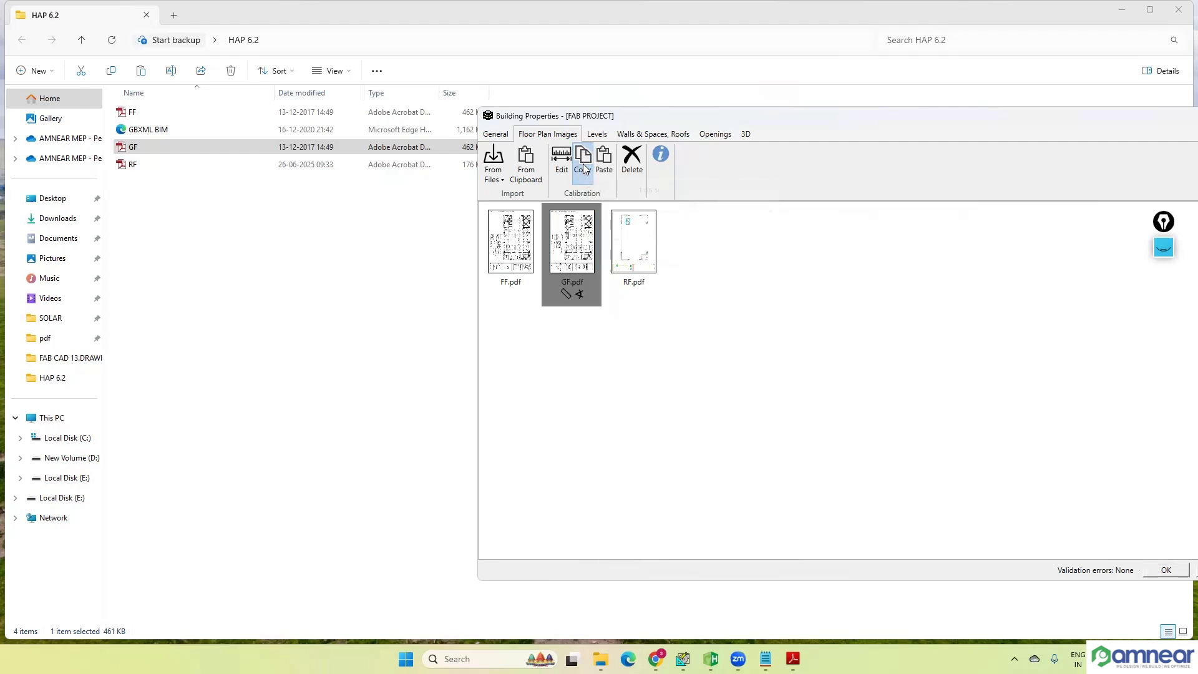
pyautogui.click(520, 263)
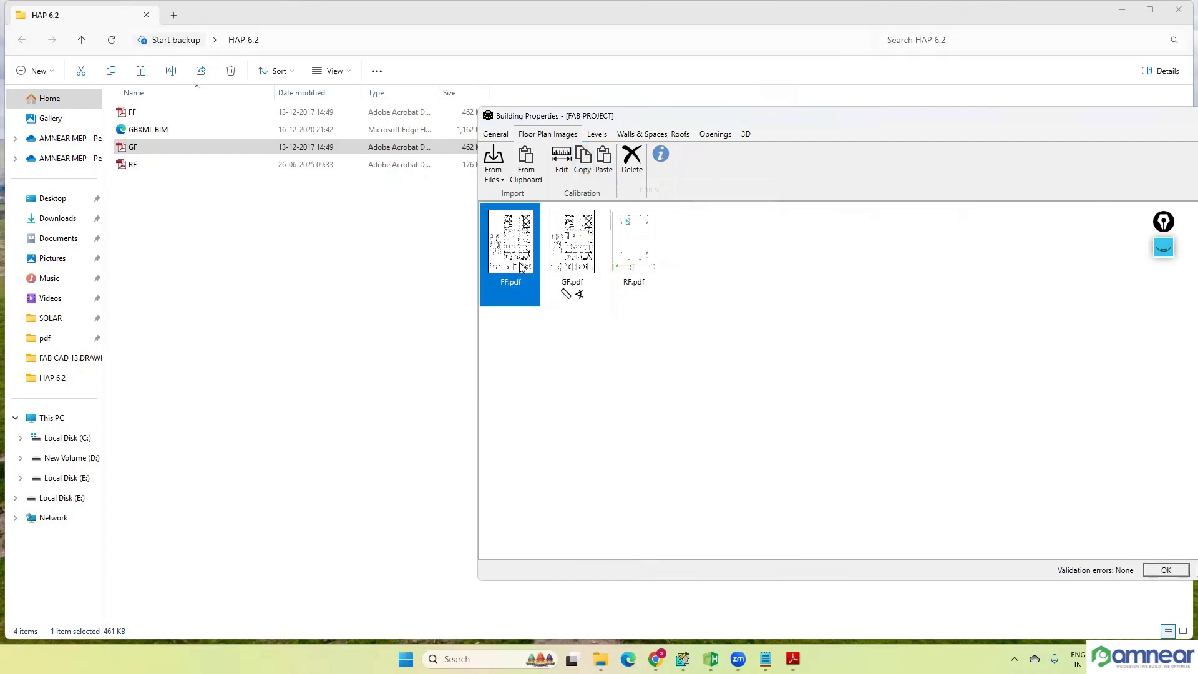
pyautogui.click(605, 174)
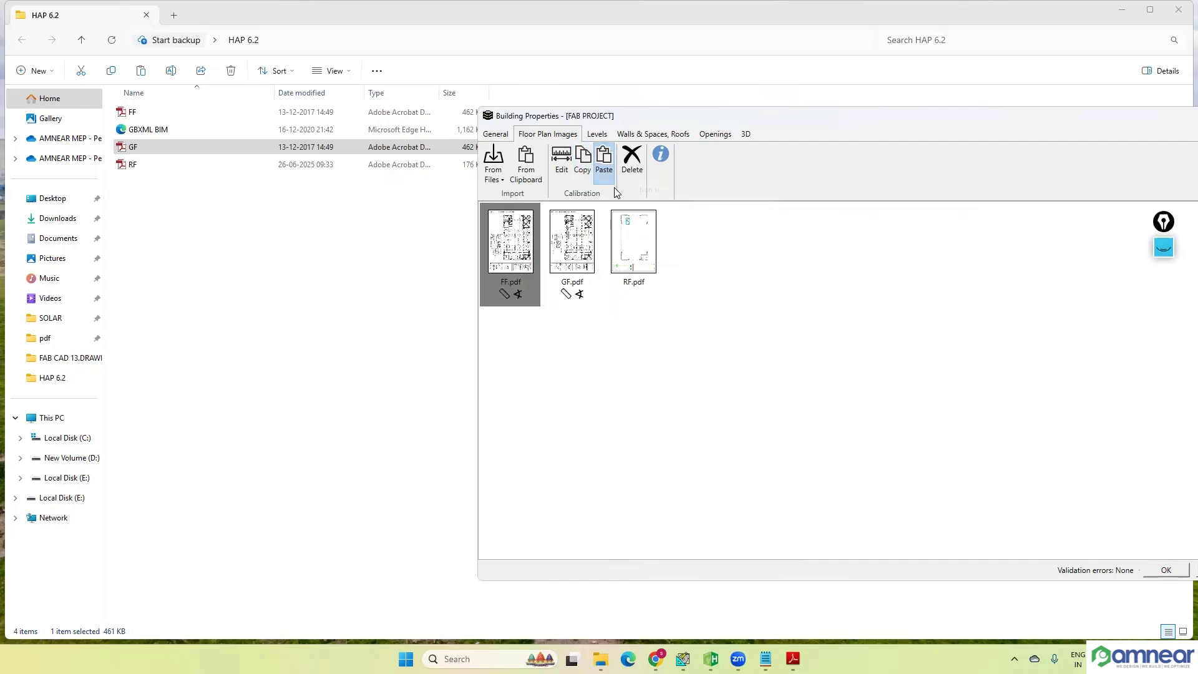
pyautogui.click(628, 265)
pyautogui.click(605, 176)
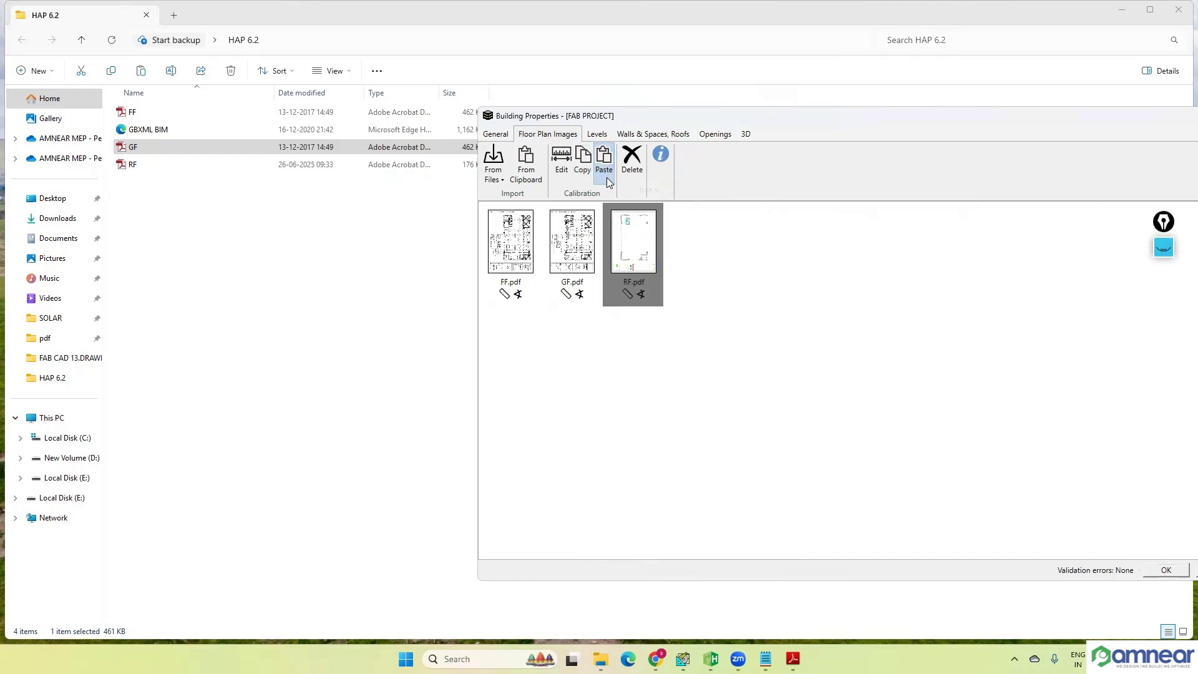
pyautogui.click(573, 338)
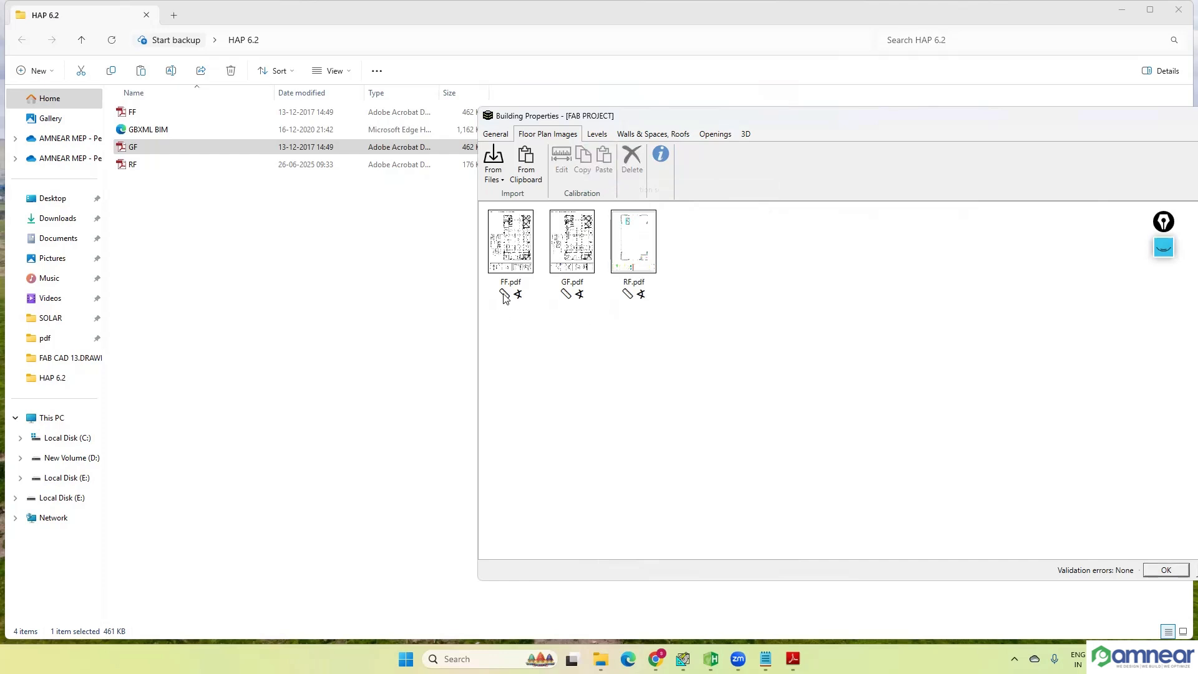
# Step: Review the calibration marks on the floor plans and the building's general default heights
pyautogui.moveTo(509, 296)
pyautogui.click(495, 134)
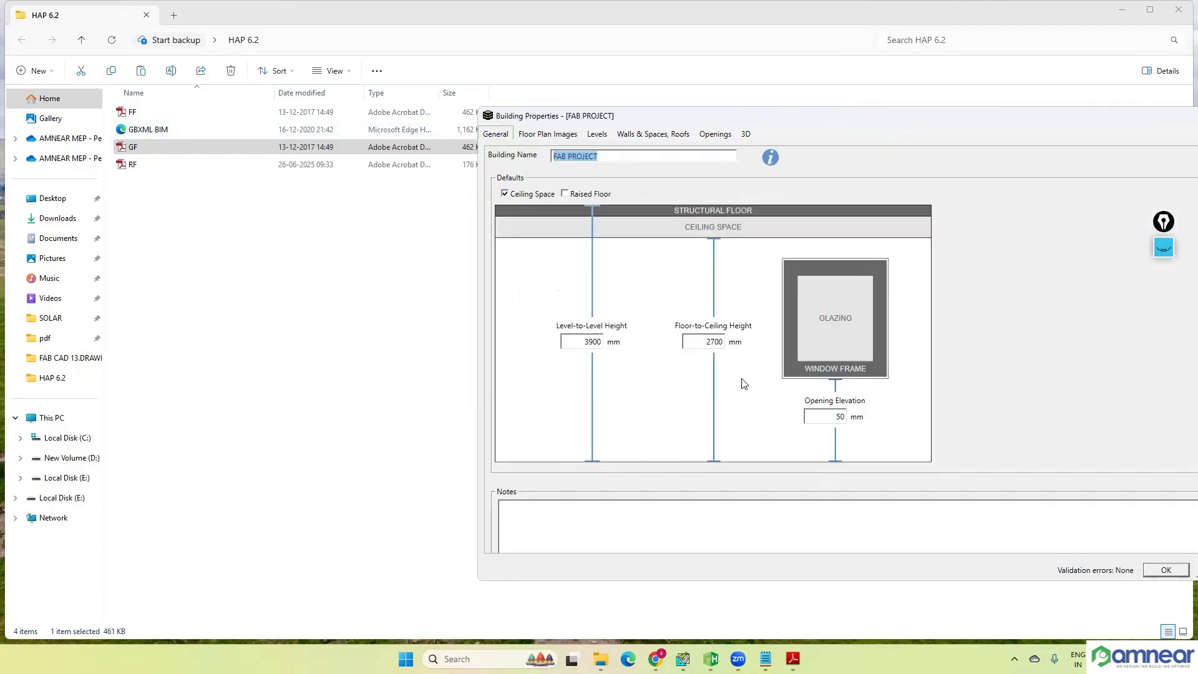
pyautogui.click(548, 134)
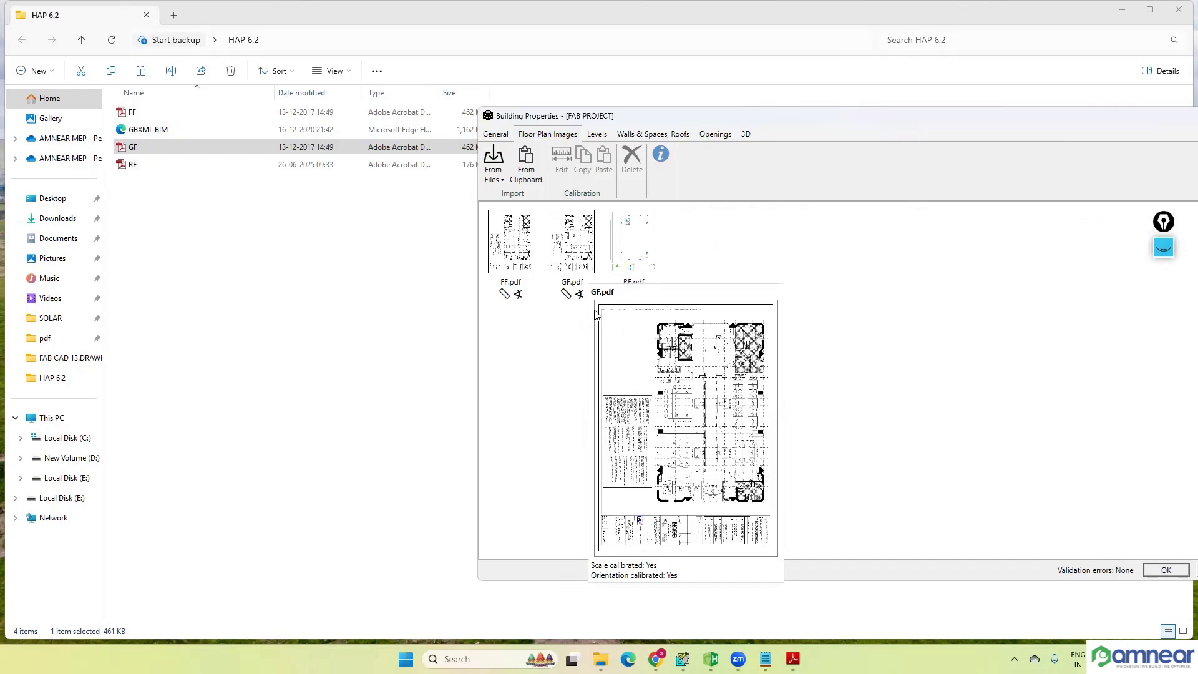
# Step: Rename the building's Level 1 as GROUND FLOOR in its level properties
pyautogui.click(597, 136)
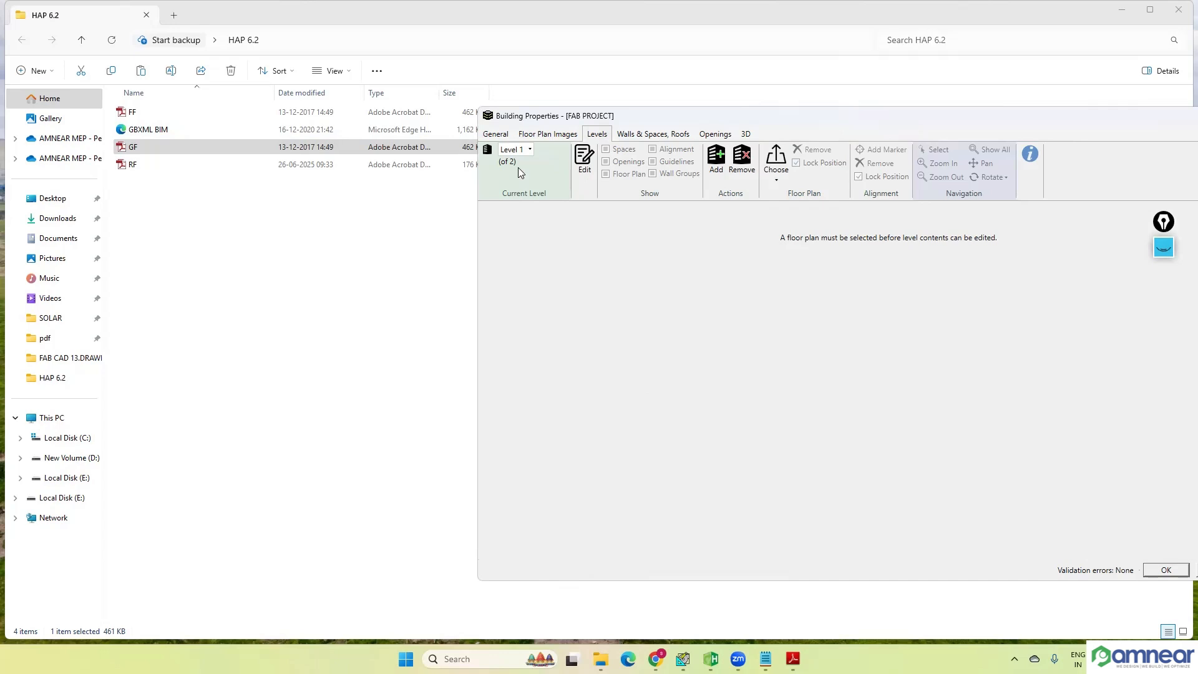
pyautogui.click(528, 150)
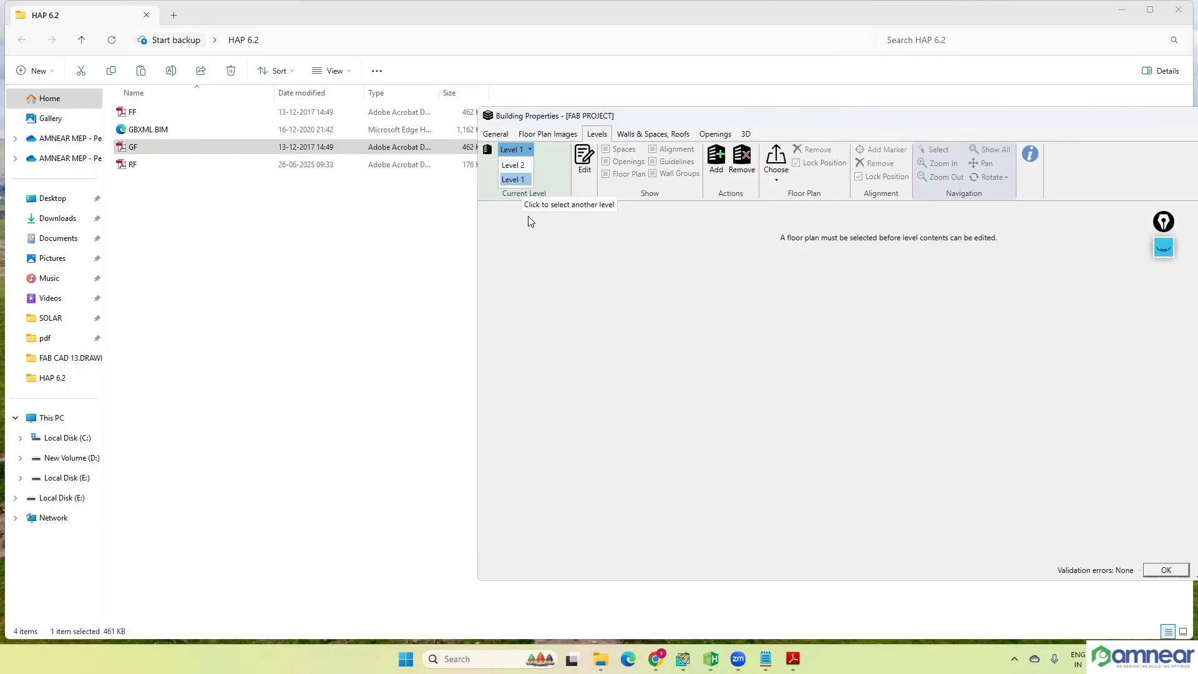
pyautogui.click(551, 216)
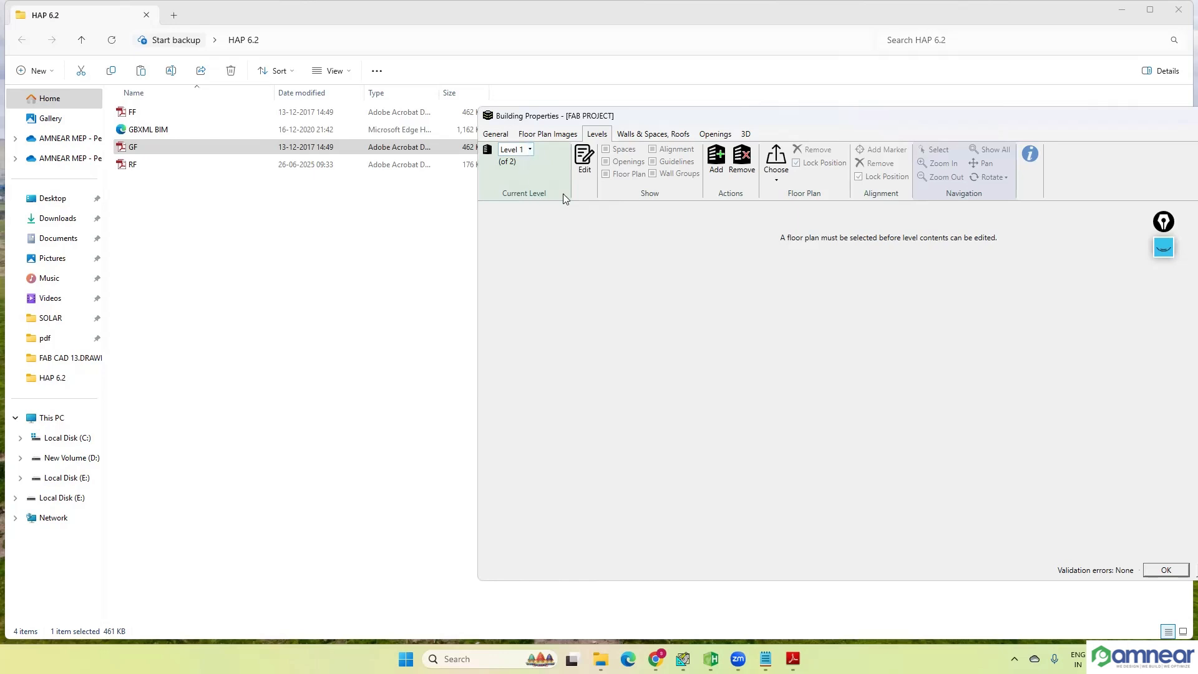
pyautogui.click(586, 166)
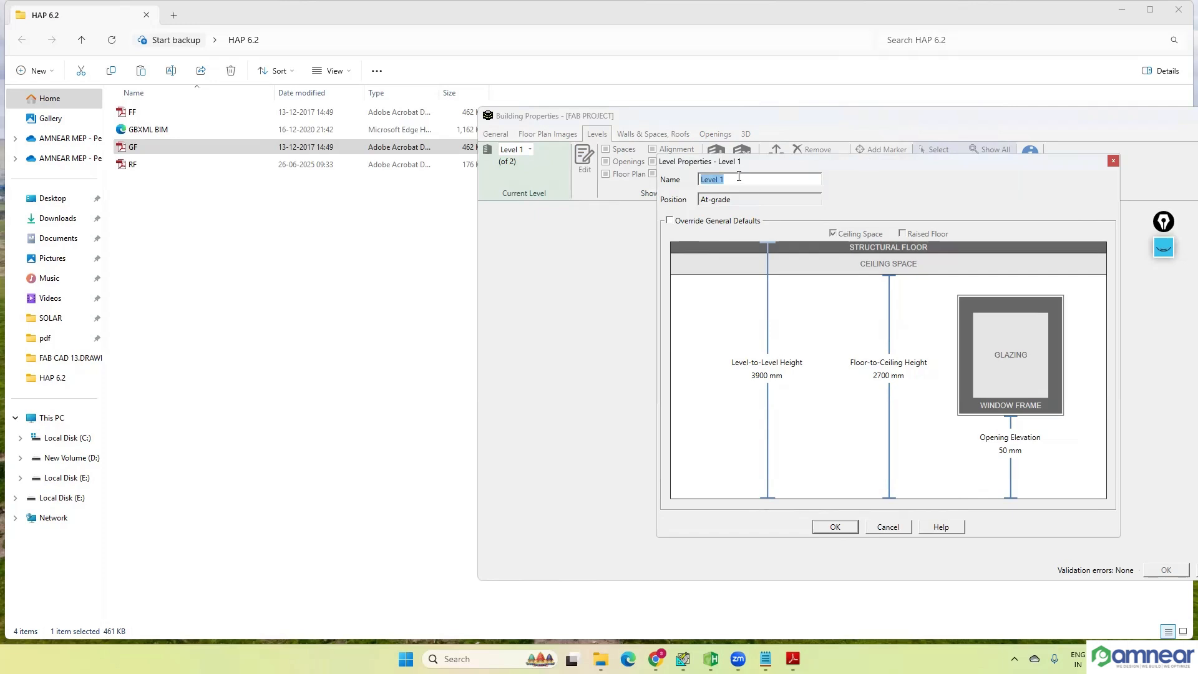
pyautogui.moveTo(740, 181); pyautogui.dragTo(690, 186)
pyautogui.write('GROUND FLOOR')
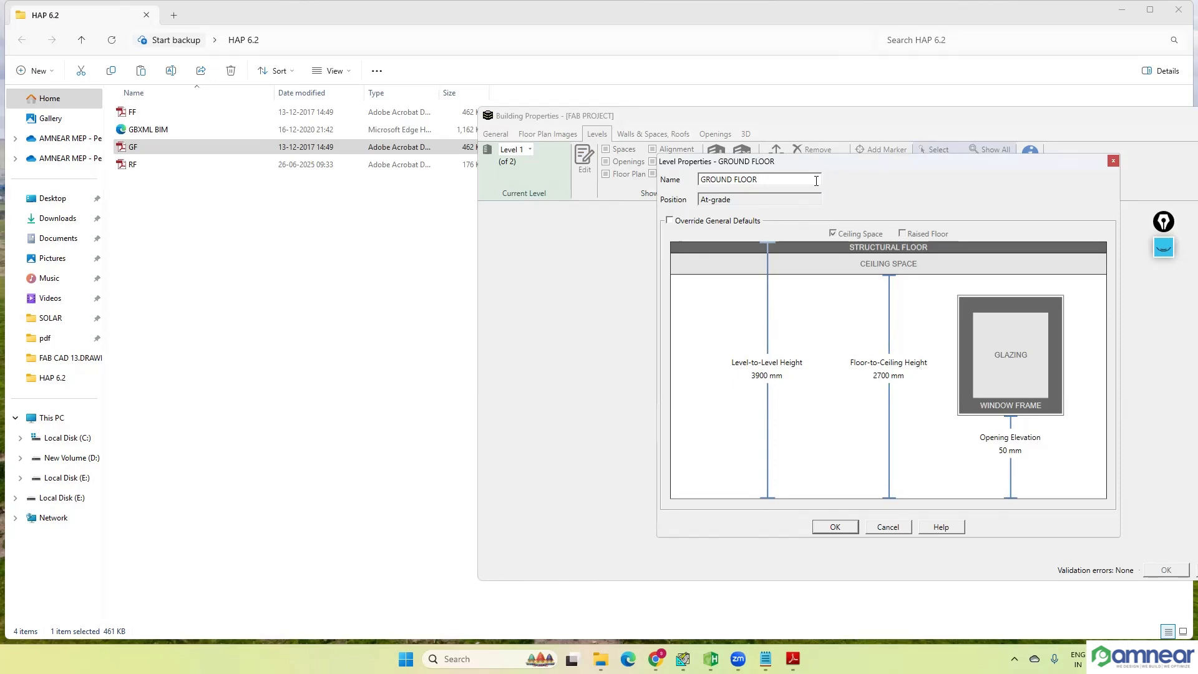
# Step: Try overriding the general defaults for GROUND FLOOR with a ceiling space and a raised floor
pyautogui.click(670, 221)
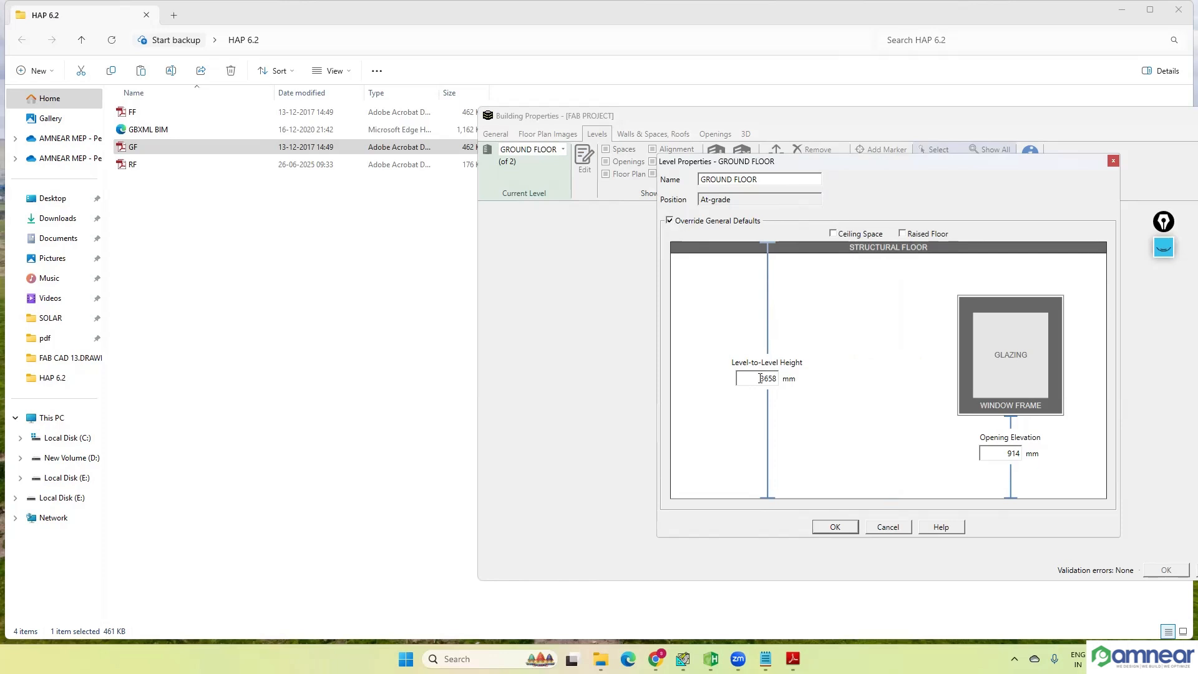
pyautogui.click(832, 234)
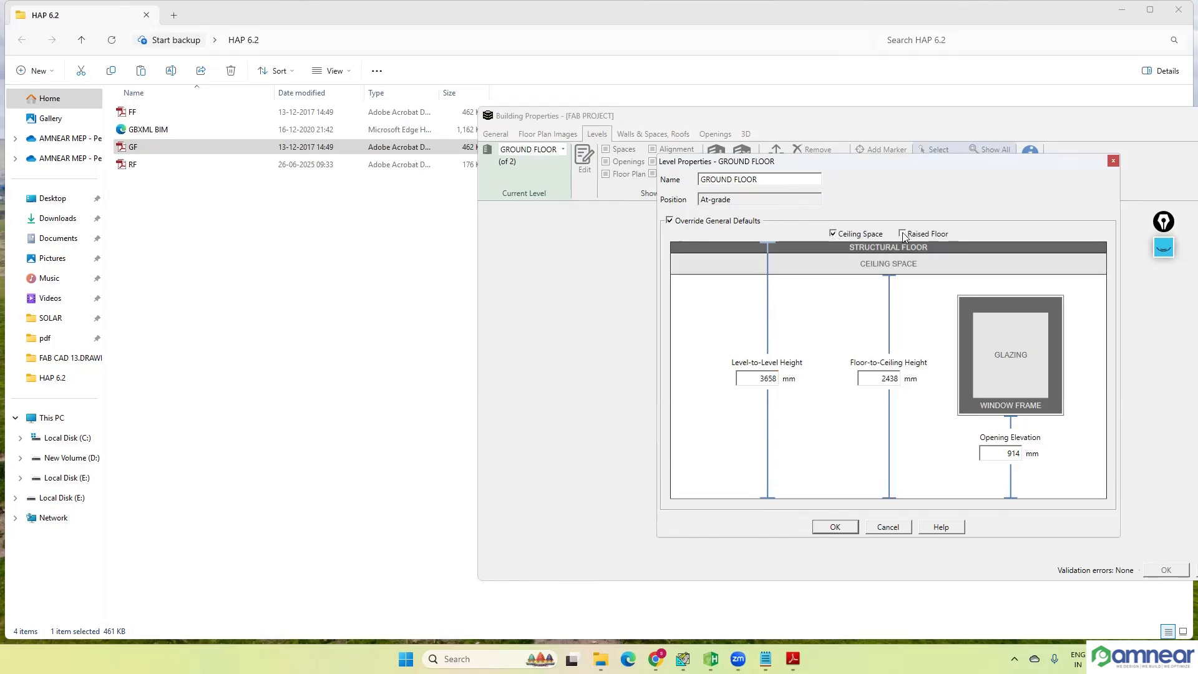
pyautogui.click(902, 234)
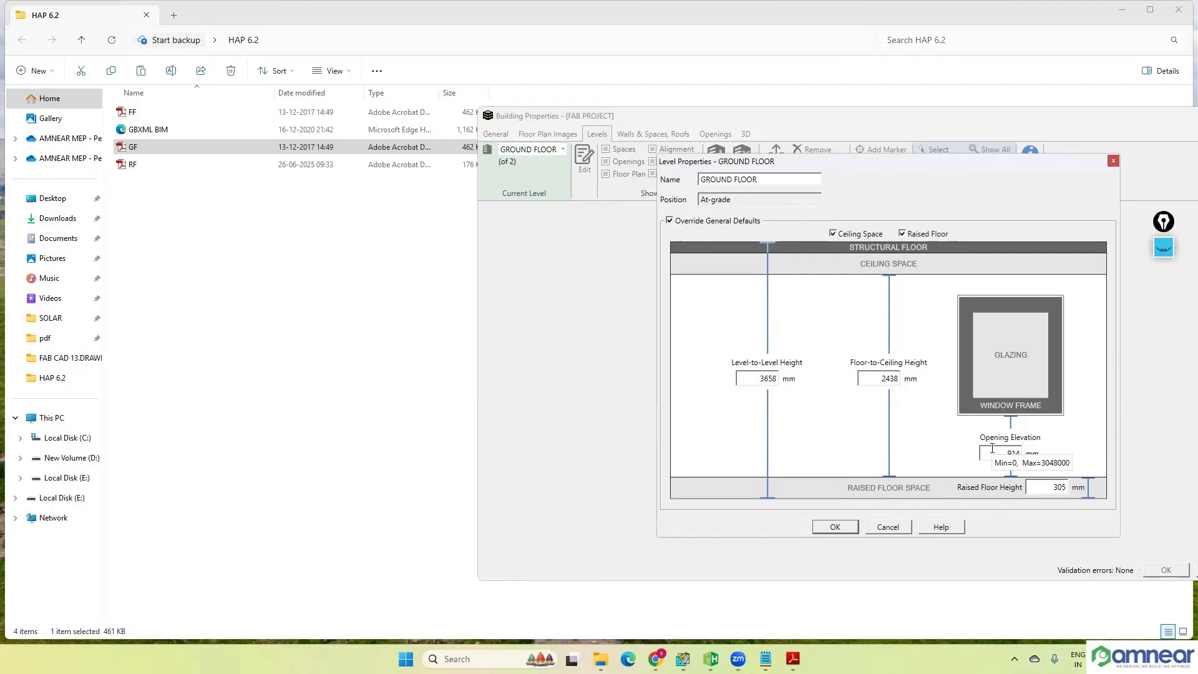
pyautogui.click(670, 222)
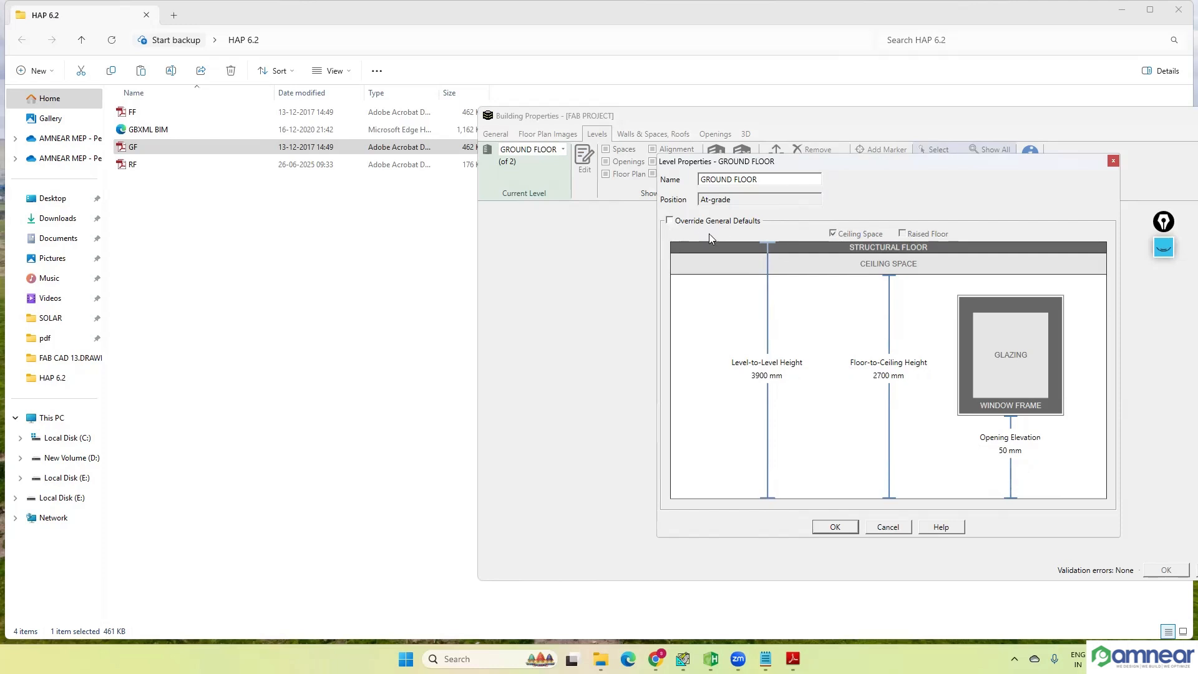
# Step: Accept the GROUND FLOOR level properties and assign GF.pdf as that level's floor plan
pyautogui.click(834, 525)
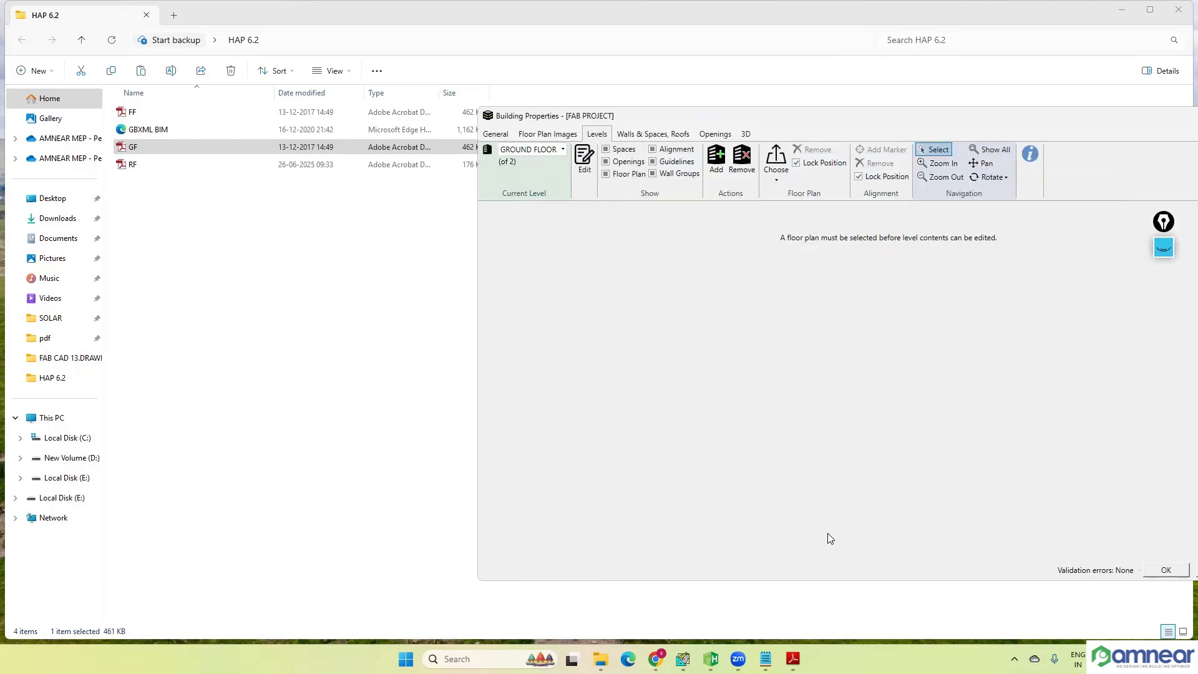
pyautogui.click(557, 153)
pyautogui.click(778, 182)
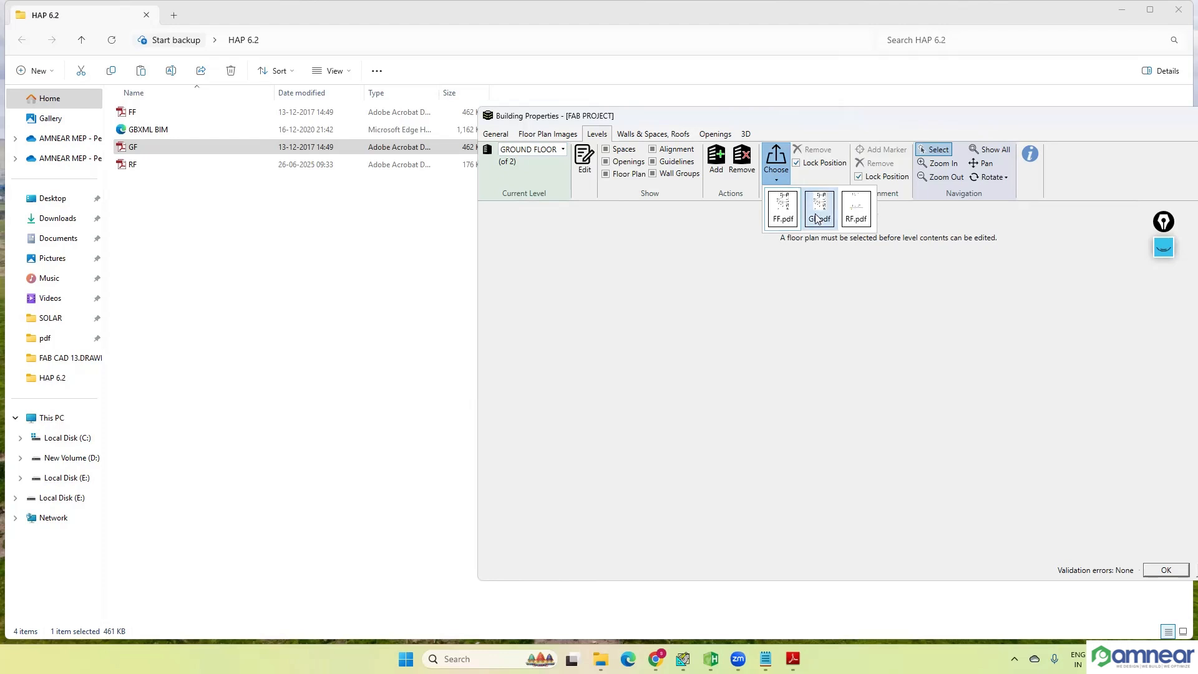
pyautogui.click(549, 136)
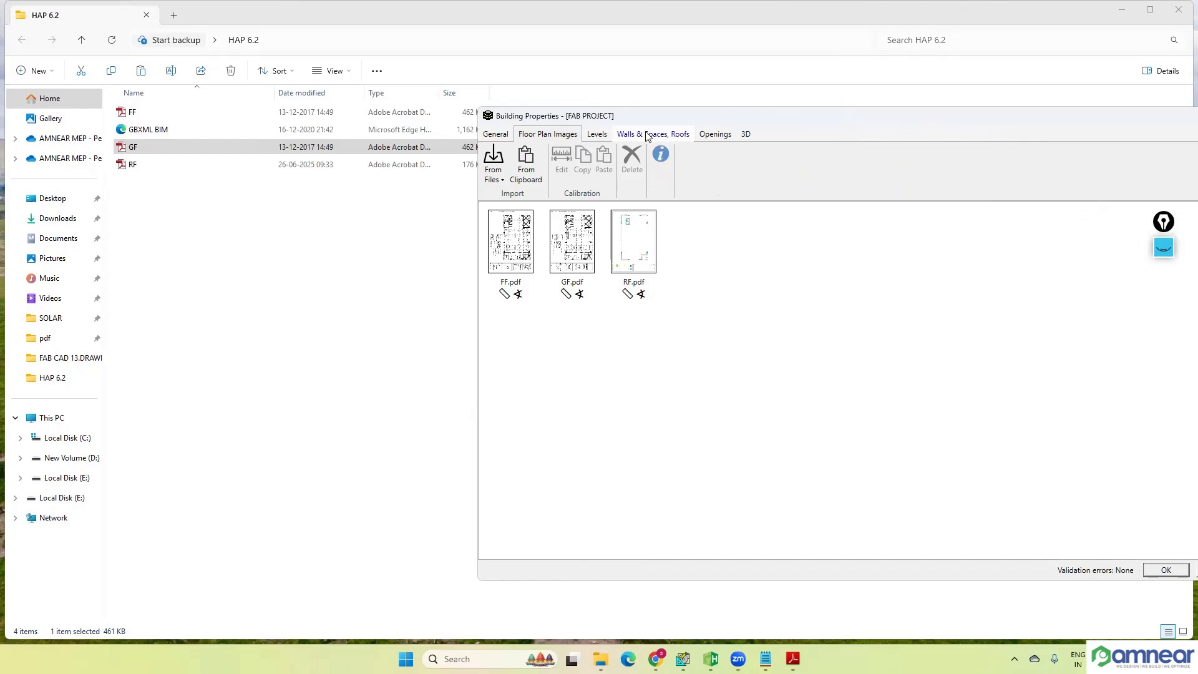
pyautogui.click(597, 134)
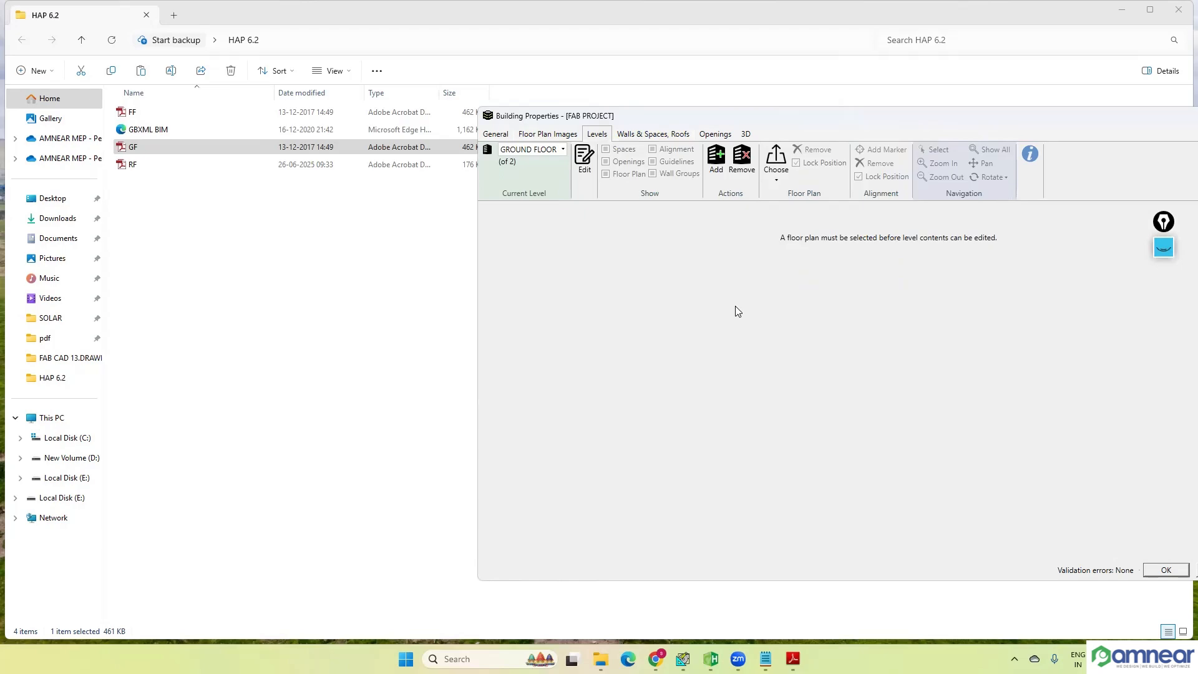
pyautogui.click(781, 175)
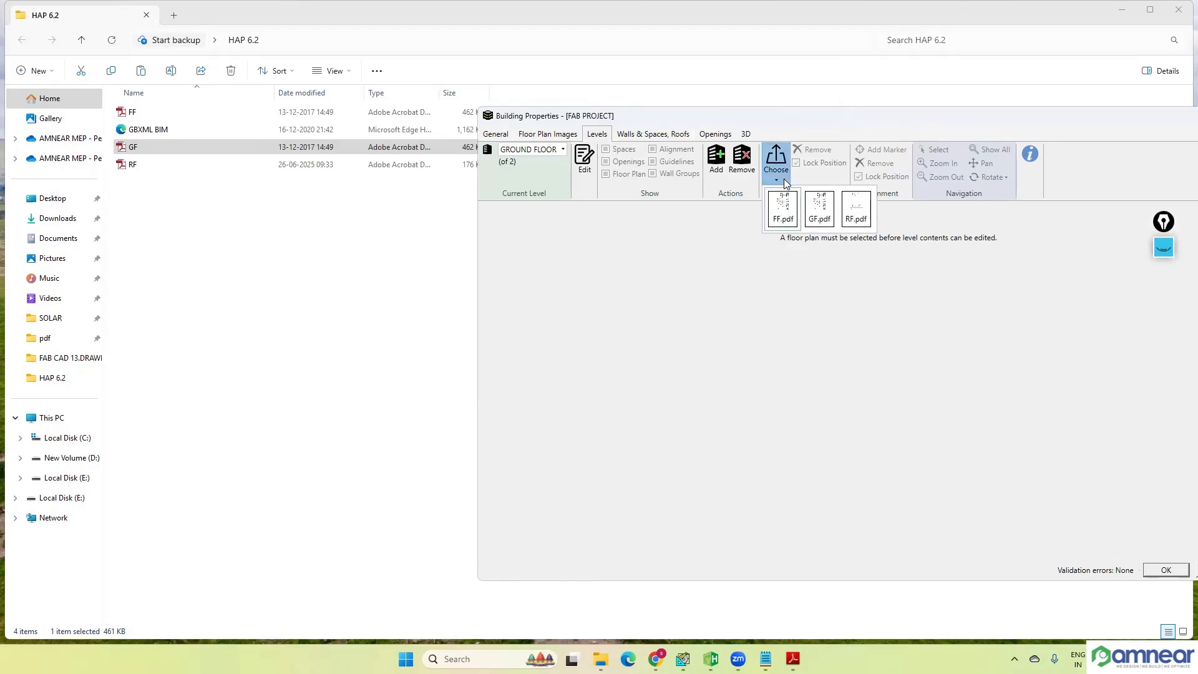
pyautogui.click(820, 226)
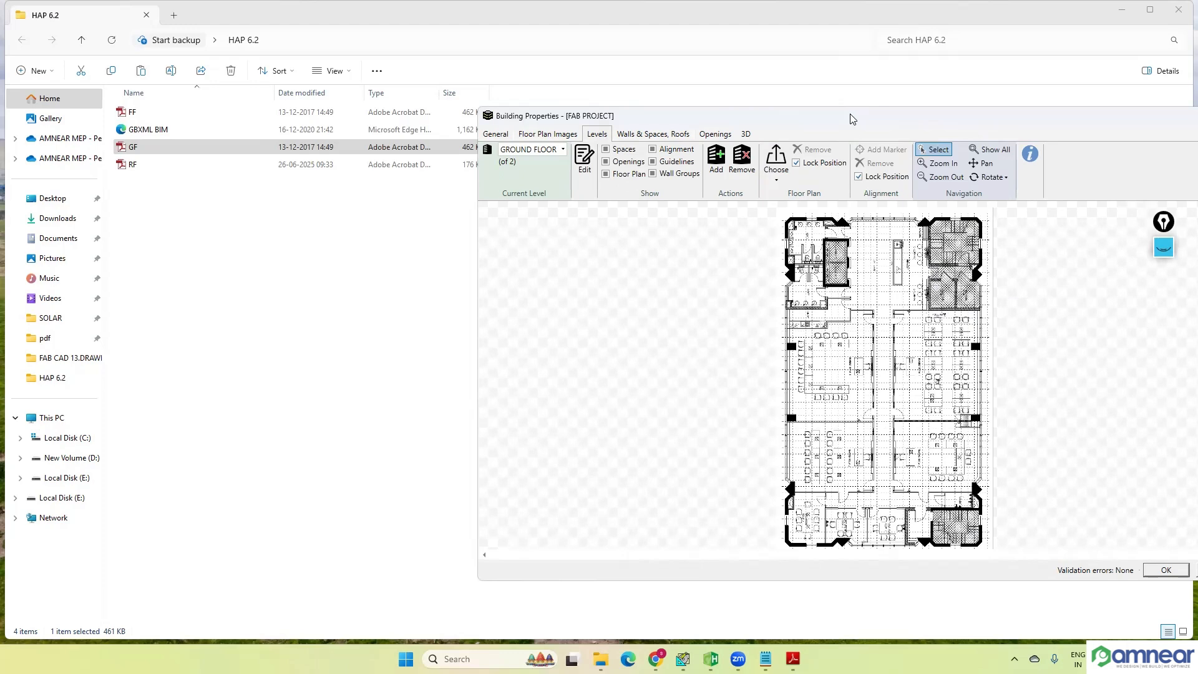
pyautogui.moveTo(852, 118); pyautogui.dragTo(732, 114)
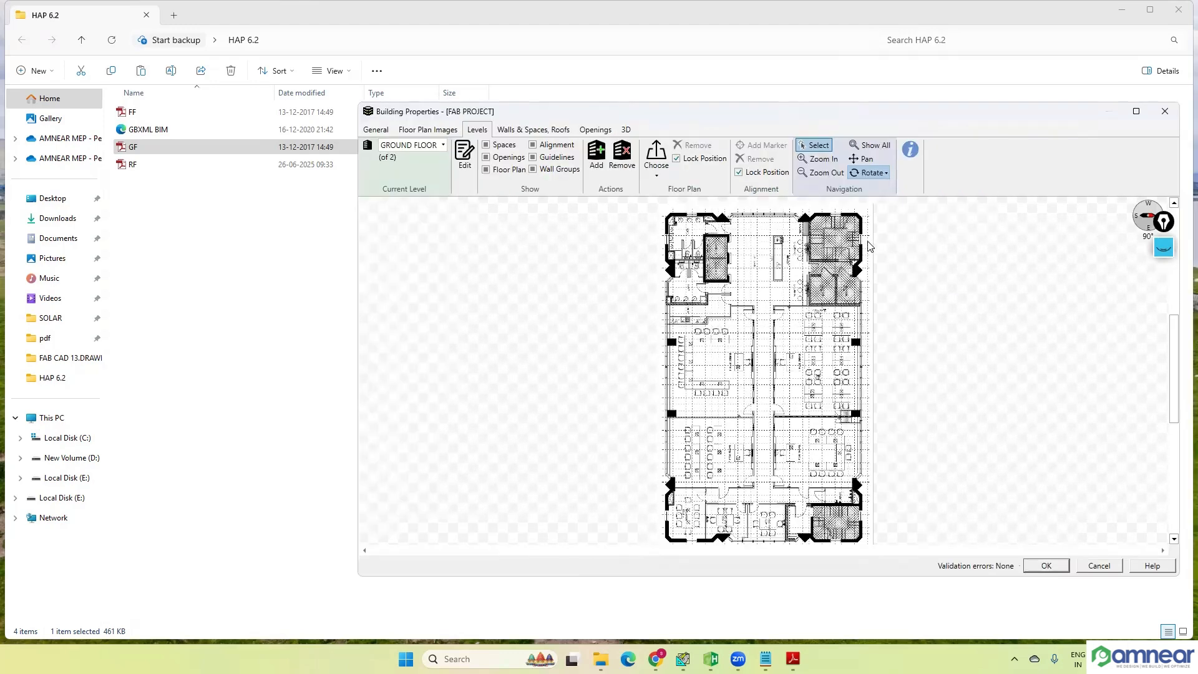
# Step: Check the building's 3D view and return to the GROUND FLOOR level plan
pyautogui.click(1163, 248)
pyautogui.click(1164, 393)
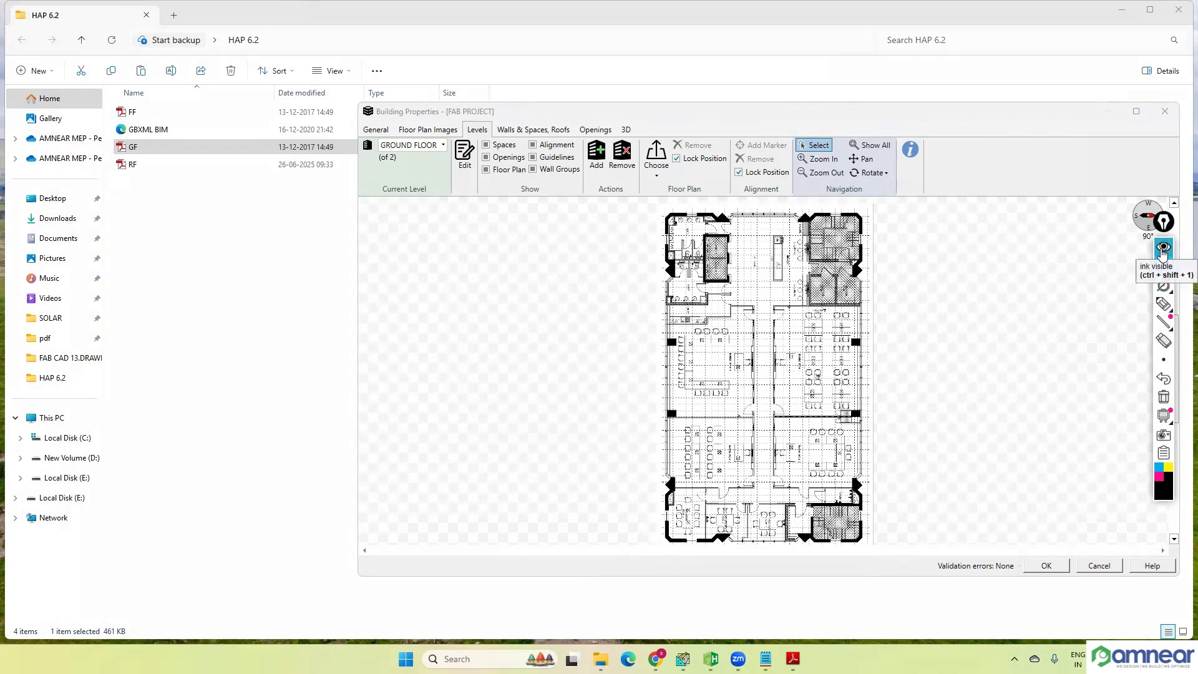
pyautogui.click(1163, 250)
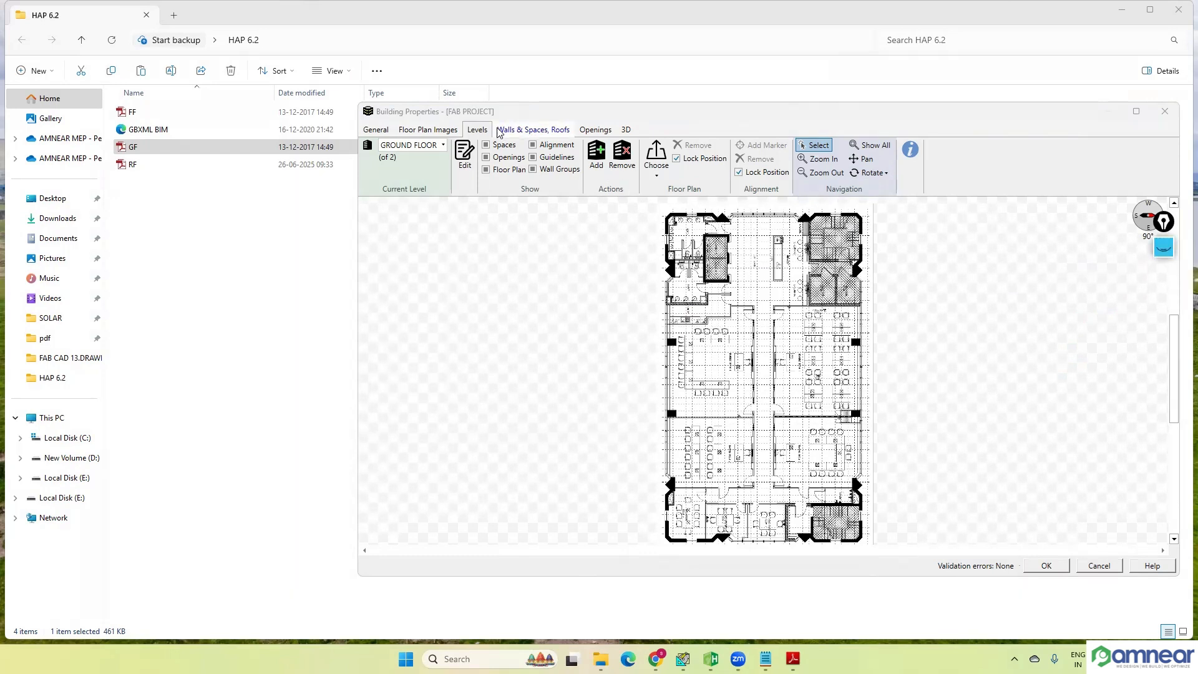
pyautogui.click(625, 130)
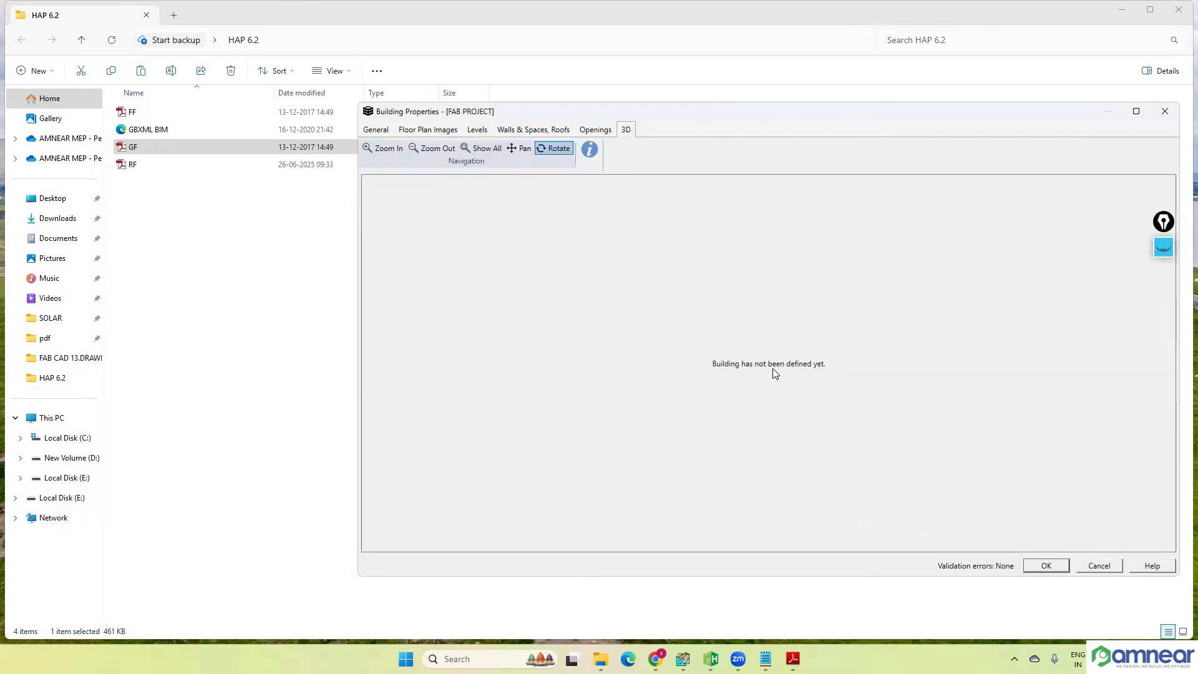
pyautogui.click(440, 131)
pyautogui.click(479, 132)
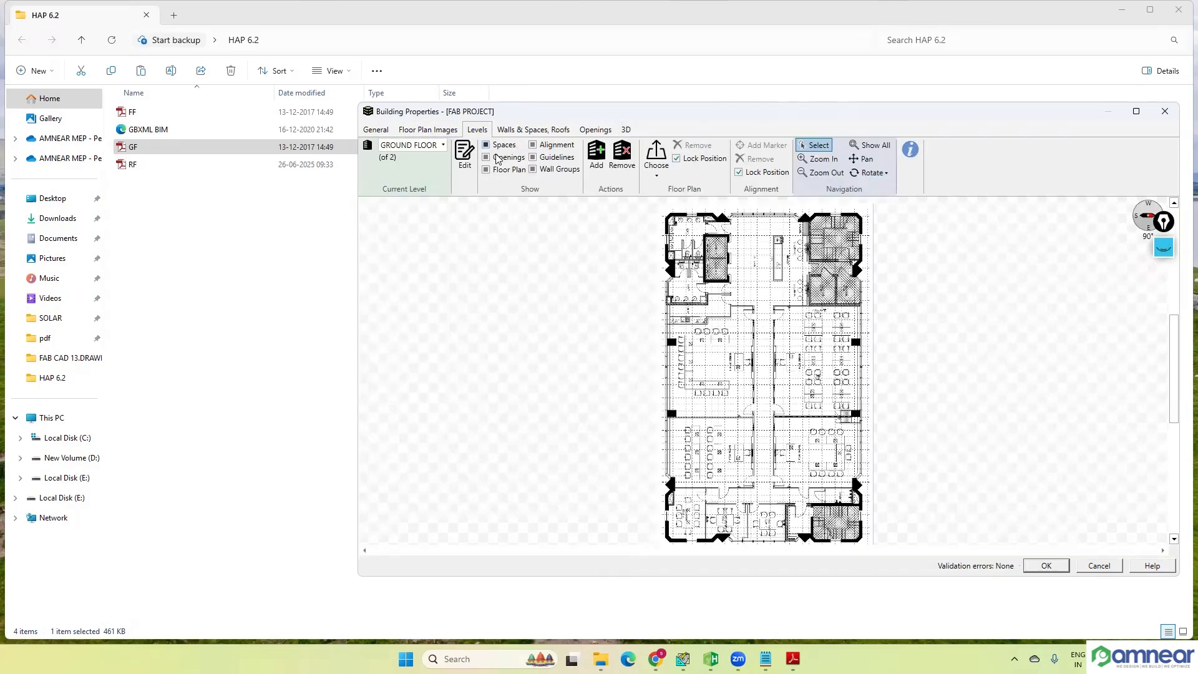
# Step: Annotate the screen with freehand boxes beside the floor plan and circles around the alignment marker option and a corridor point, and close the pen overlay
pyautogui.click(1164, 252)
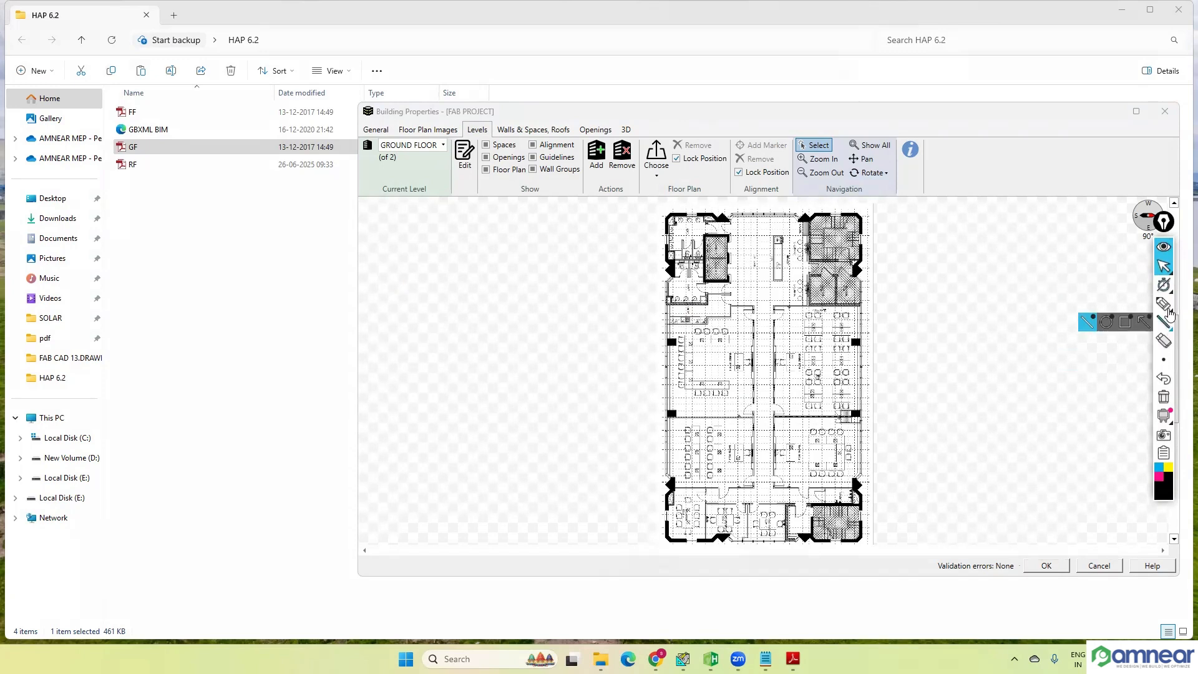
pyautogui.click(1164, 303)
pyautogui.moveTo(920, 318)
pyautogui.mouseDown()
pyautogui.moveTo(911, 387)
pyautogui.moveTo(985, 313)
pyautogui.moveTo(985, 386)
pyautogui.mouseUp()
pyautogui.moveTo(904, 386); pyautogui.dragTo(986, 387)
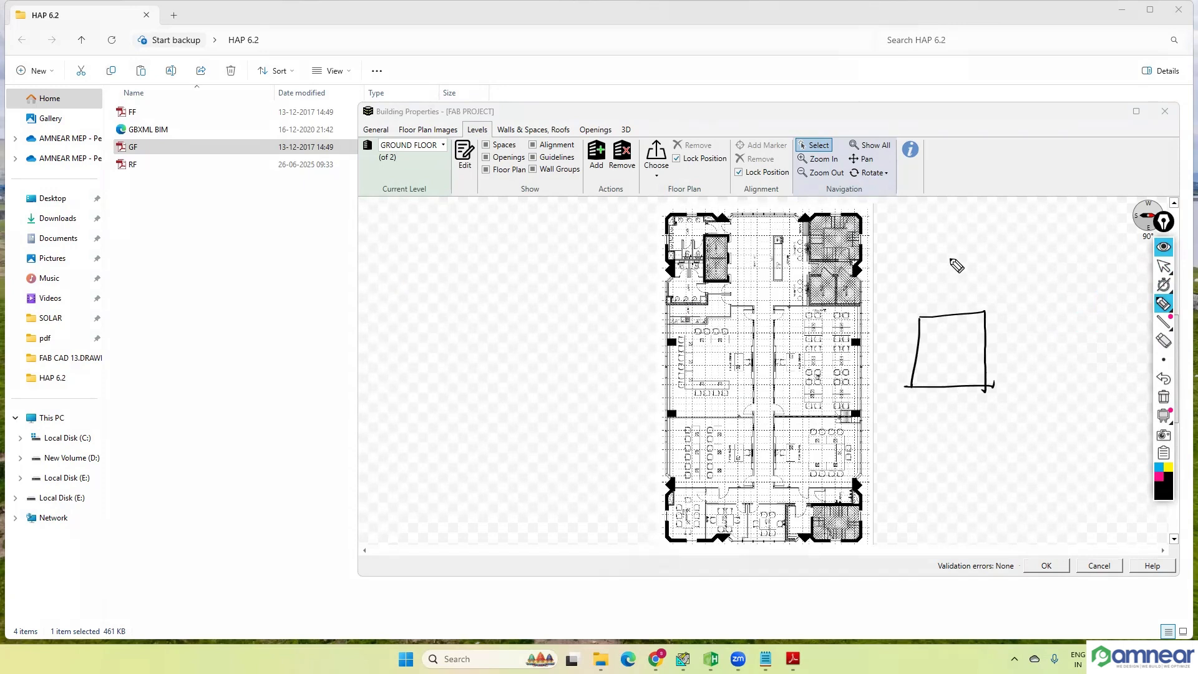
pyautogui.moveTo(950, 258)
pyautogui.mouseDown()
pyautogui.moveTo(949, 306)
pyautogui.moveTo(1010, 249)
pyautogui.moveTo(942, 306)
pyautogui.mouseUp()
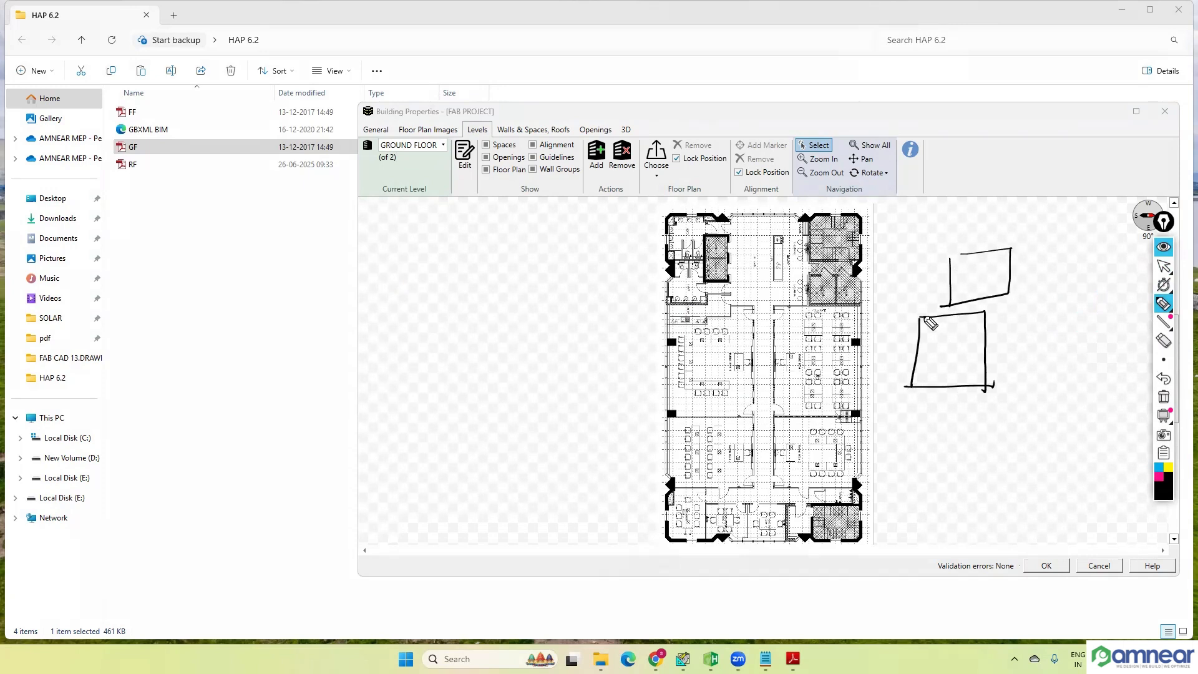
pyautogui.moveTo(950, 253); pyautogui.dragTo(965, 252)
pyautogui.moveTo(949, 449); pyautogui.dragTo(953, 489)
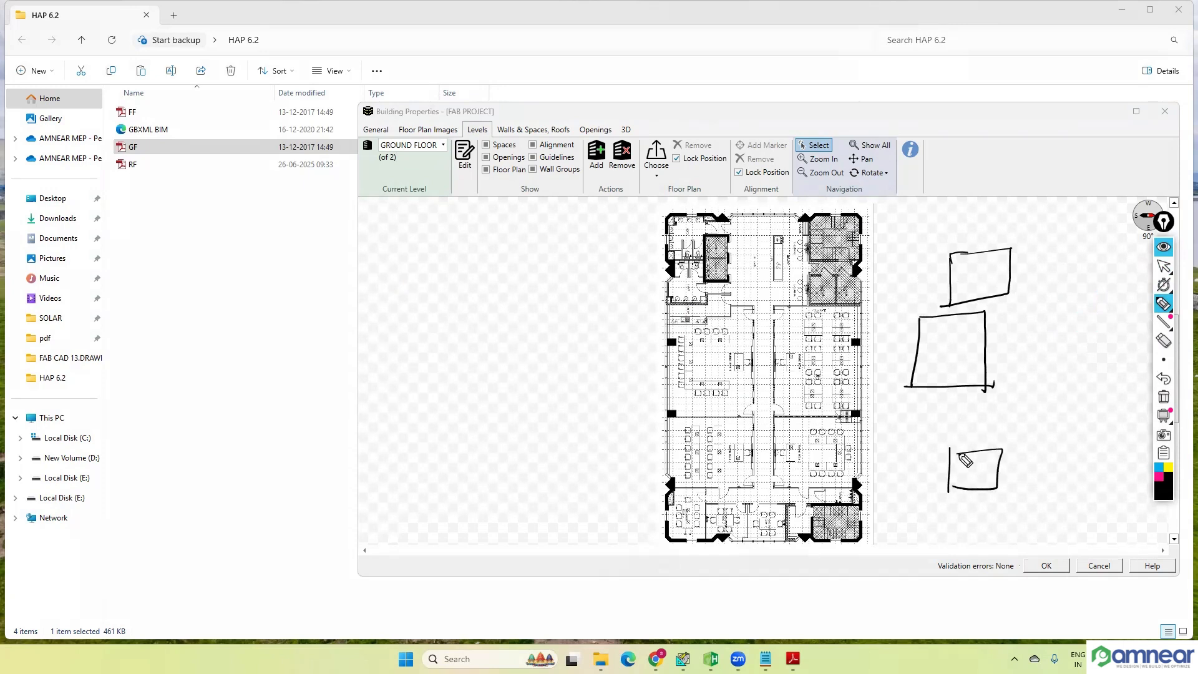
pyautogui.moveTo(974, 405); pyautogui.dragTo(977, 433)
pyautogui.moveTo(902, 368)
pyautogui.mouseDown()
pyautogui.moveTo(968, 366)
pyautogui.moveTo(925, 375)
pyautogui.mouseUp()
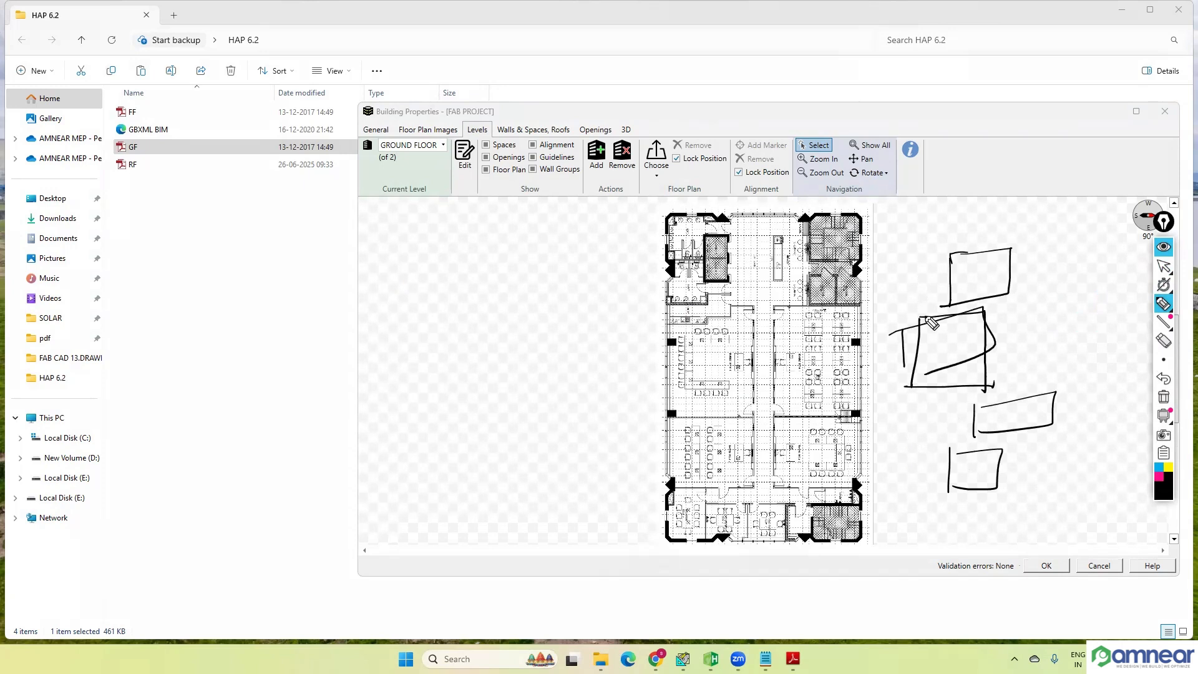
pyautogui.moveTo(756, 131)
pyautogui.mouseDown()
pyautogui.moveTo(743, 133)
pyautogui.moveTo(758, 132)
pyautogui.mouseUp()
pyautogui.moveTo(757, 305); pyautogui.dragTo(753, 303)
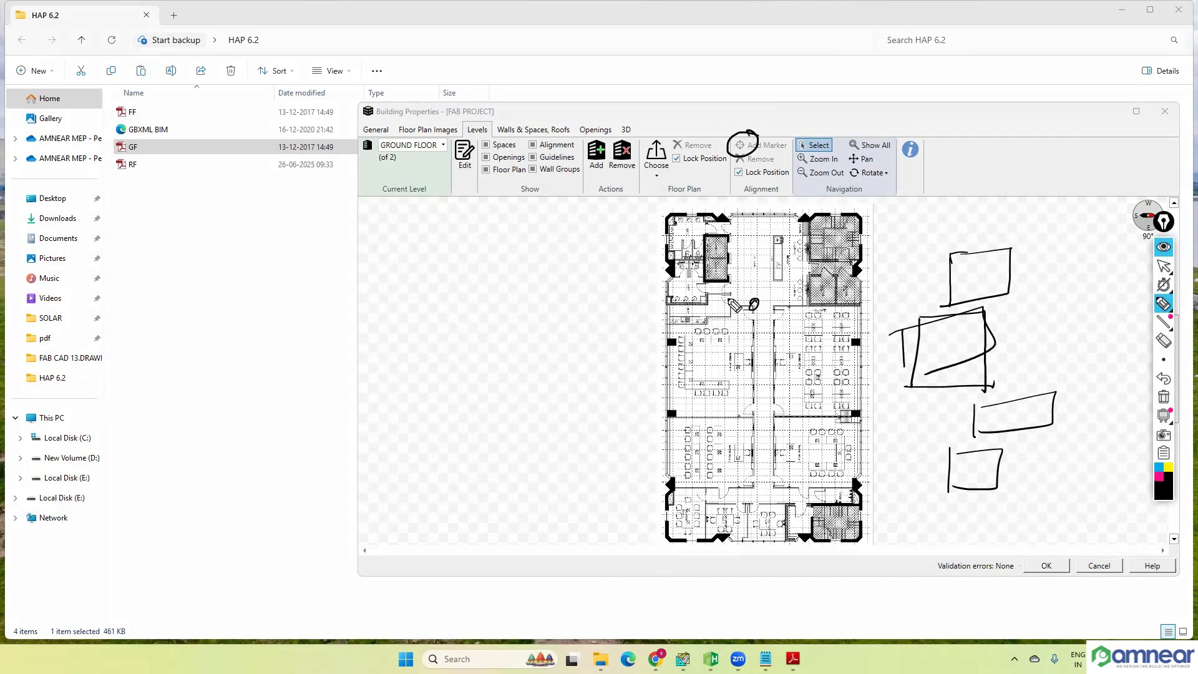
pyautogui.click(1163, 248)
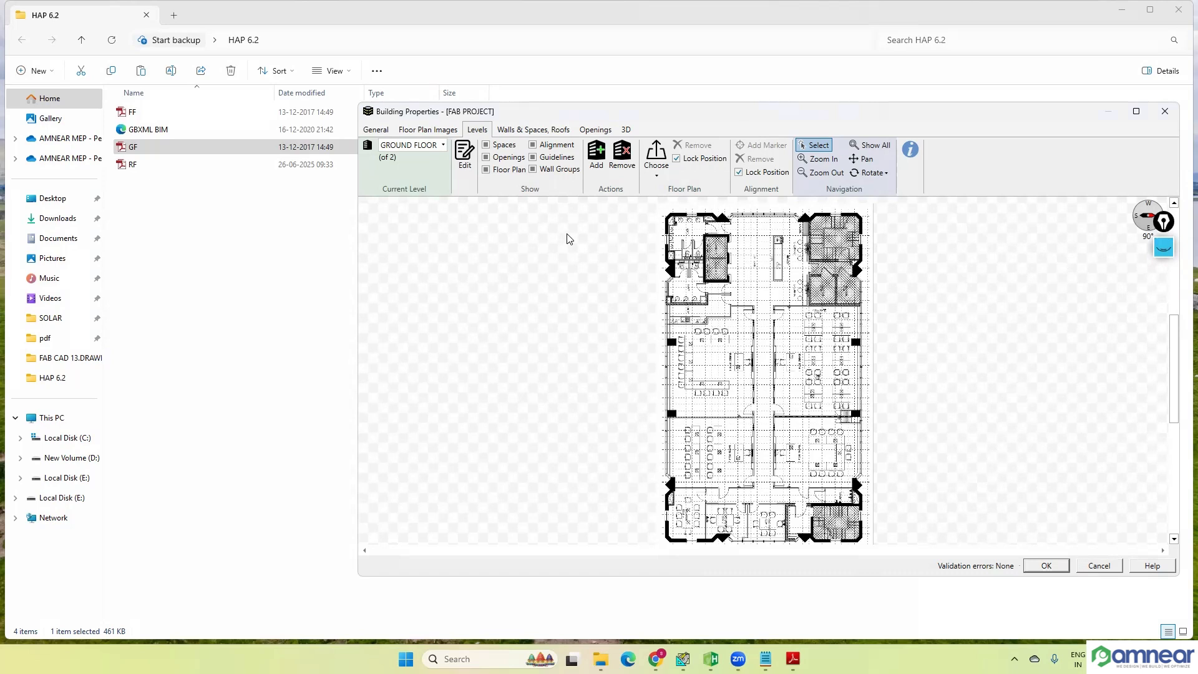
# Step: Try showing the ground floor plan with north to the left, north to the right, and rotated 180°
pyautogui.click(890, 175)
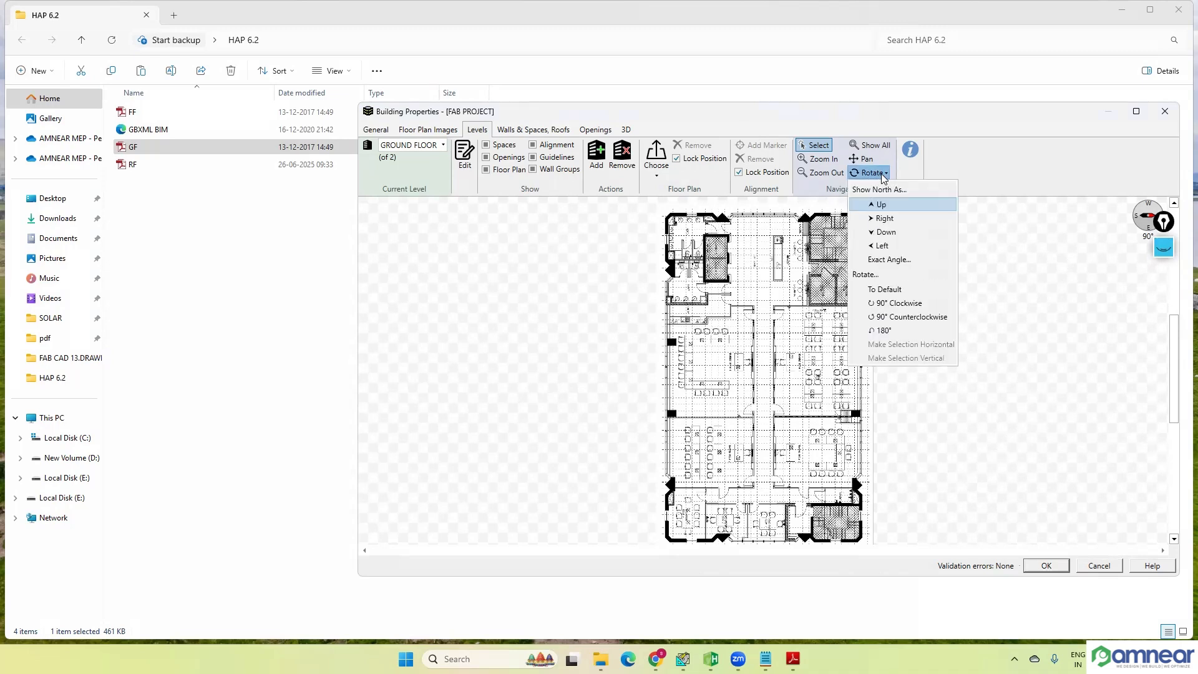
pyautogui.click(881, 246)
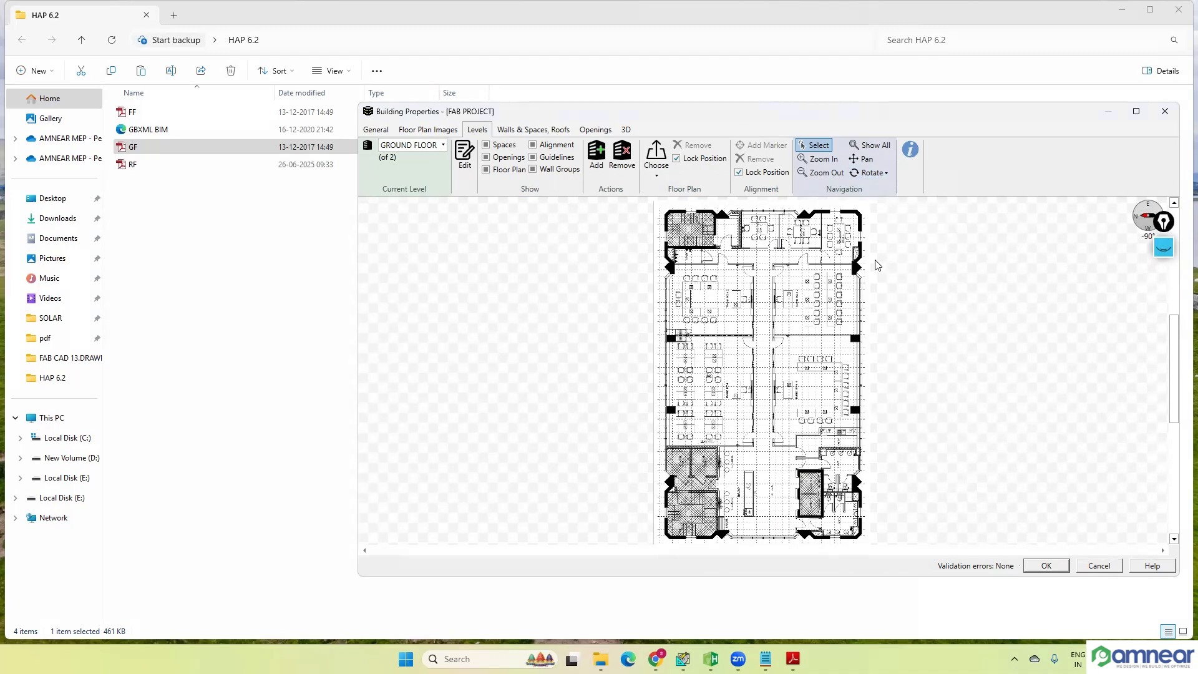
pyautogui.click(871, 175)
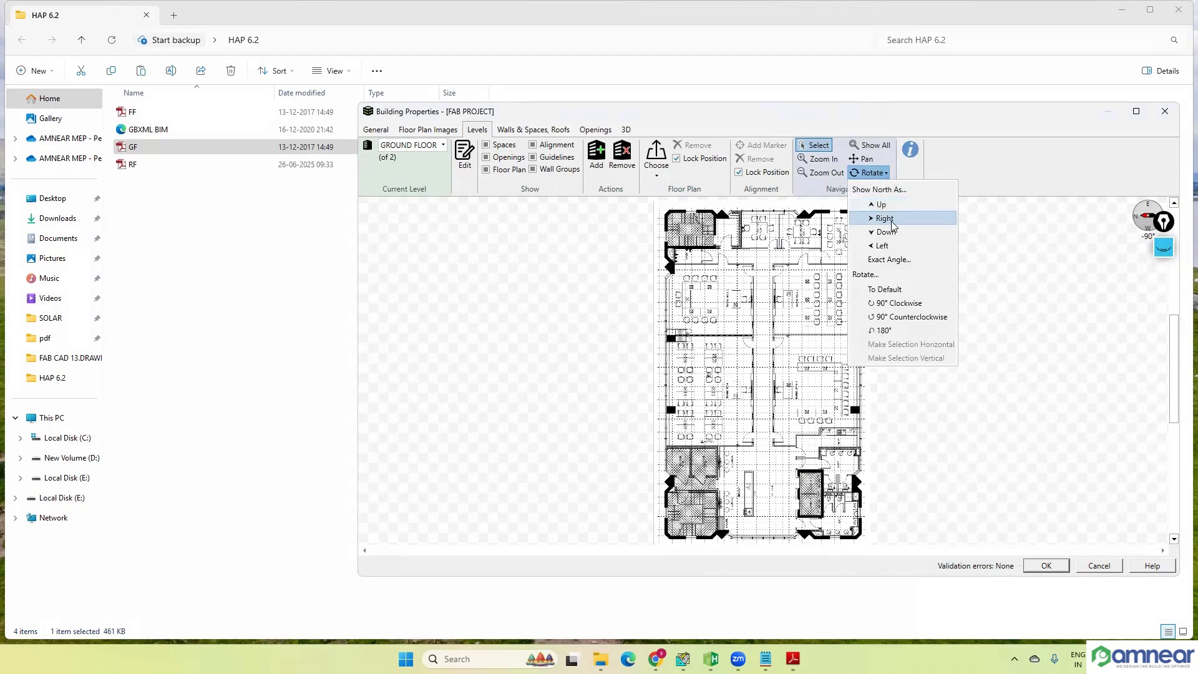
pyautogui.click(885, 218)
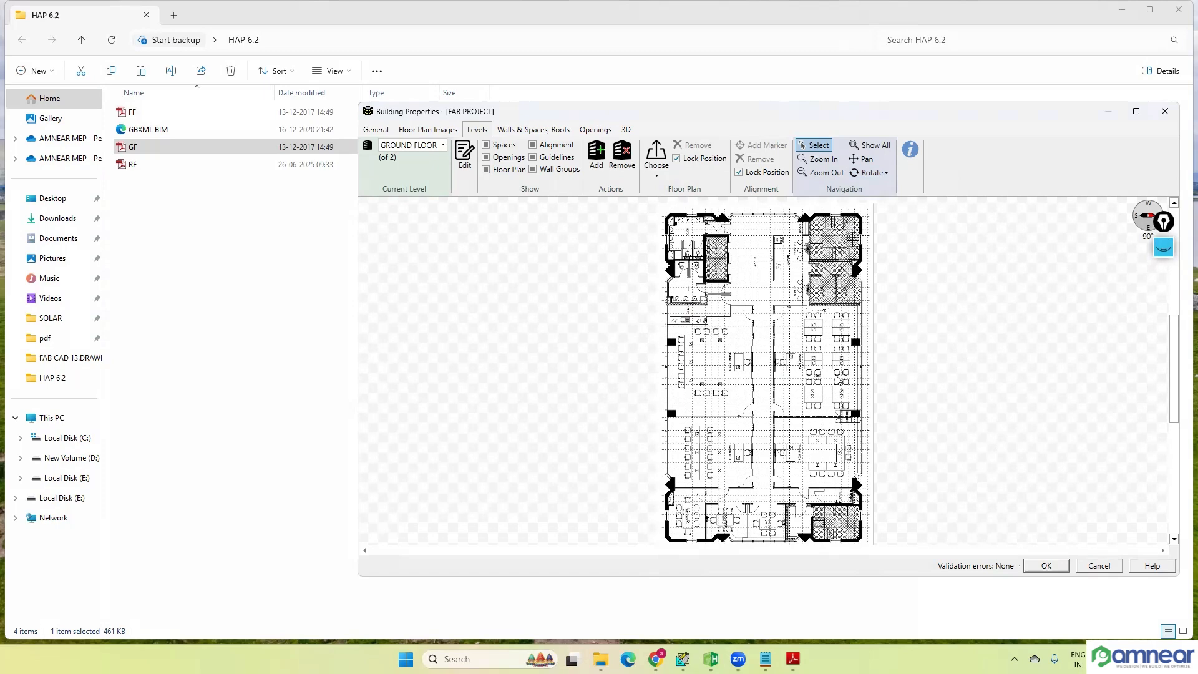
pyautogui.click(876, 177)
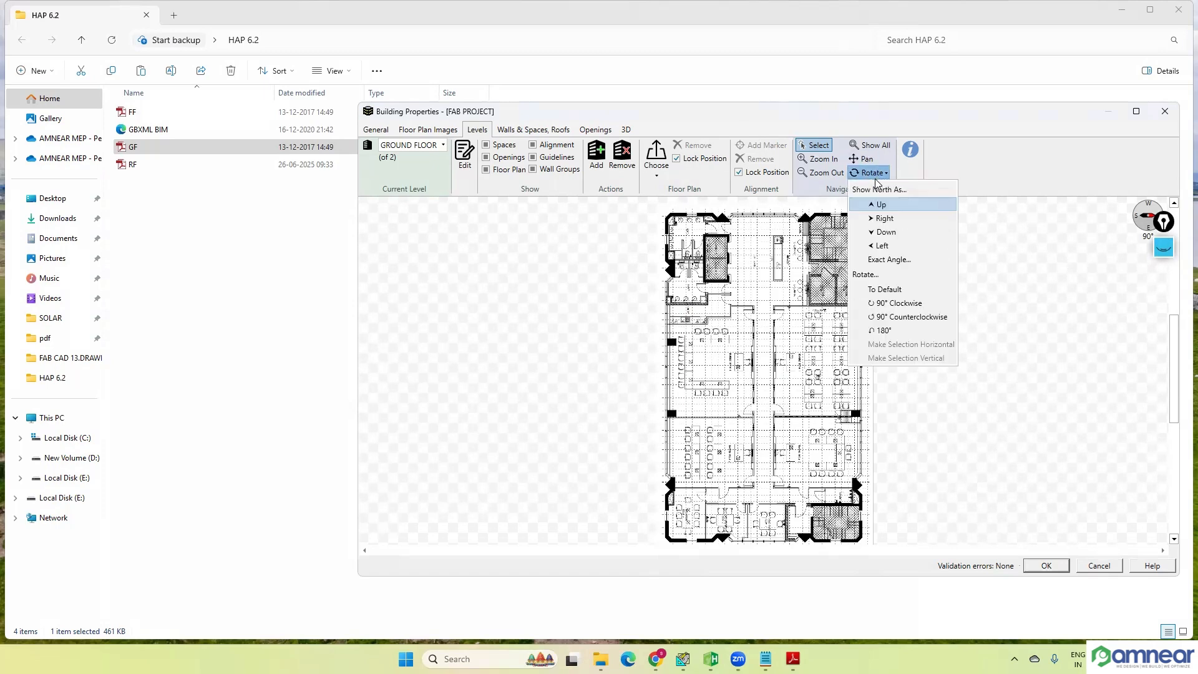
pyautogui.click(892, 331)
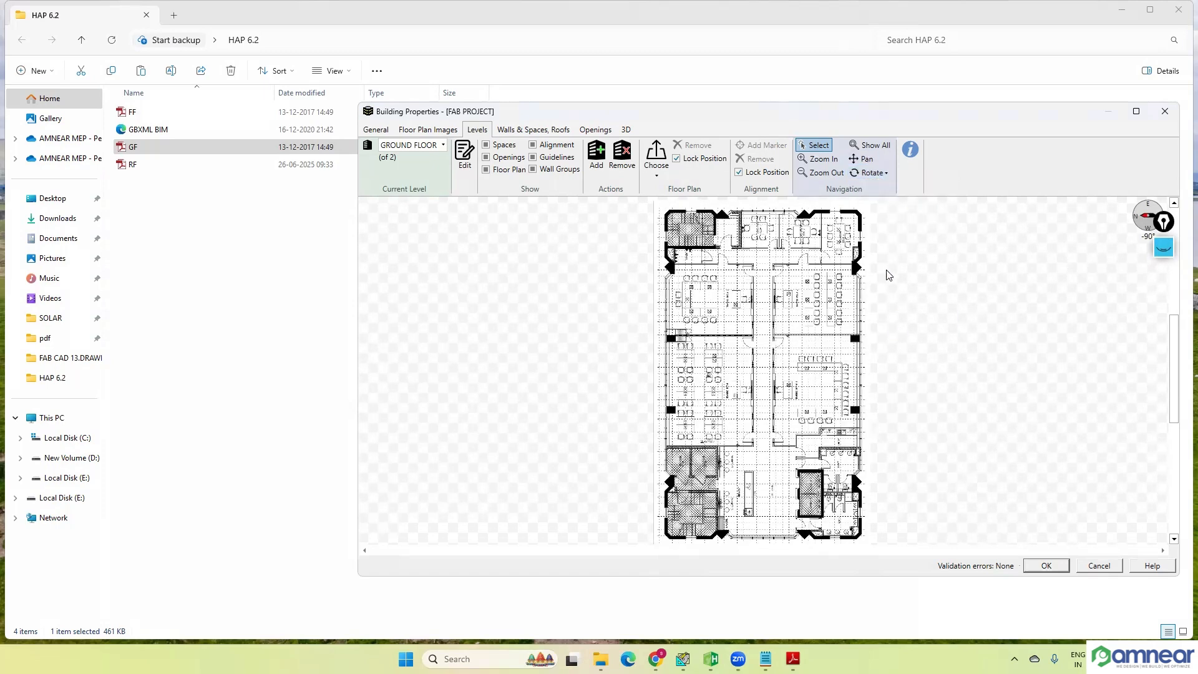
# Step: Rotate the ground floor plan view 90° clockwise and inspect the training rooms' layout
pyautogui.click(885, 174)
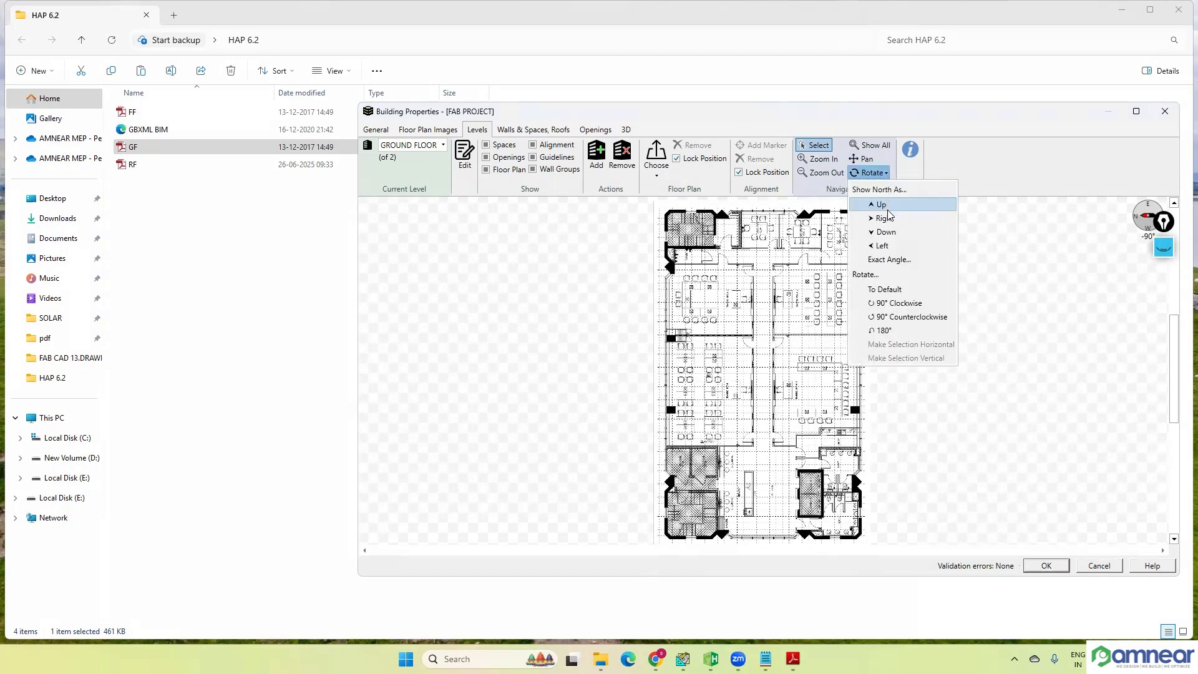
pyautogui.click(902, 306)
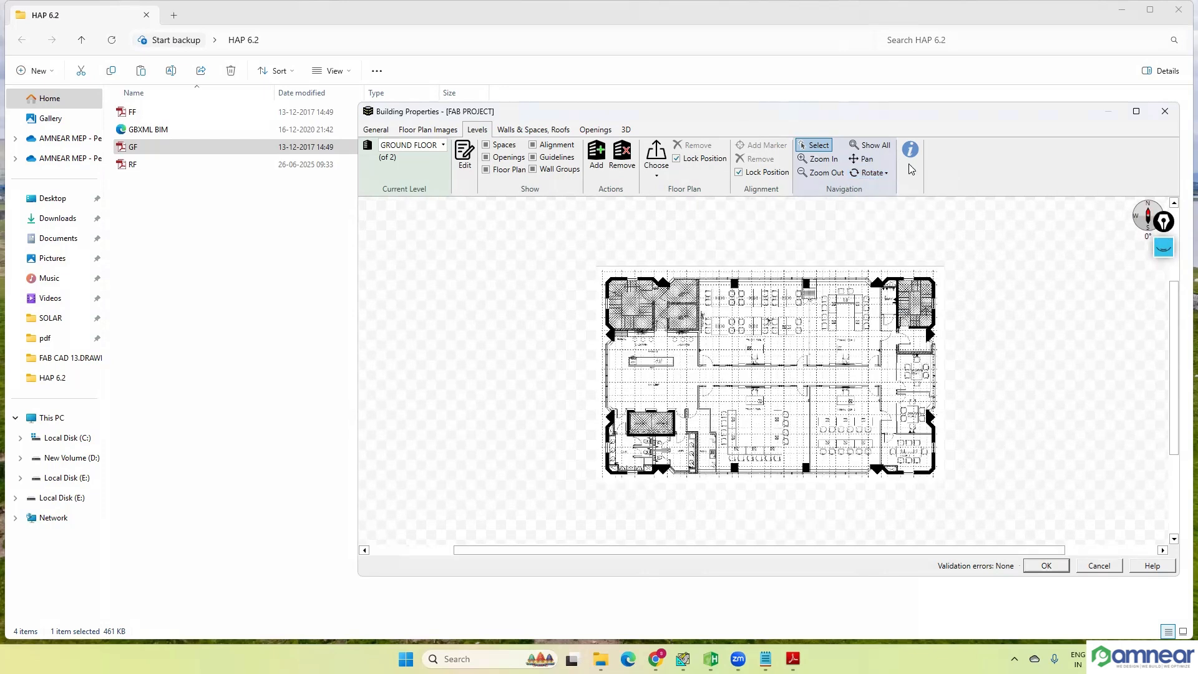
pyautogui.scroll(1, 760, 340)
pyautogui.scroll(2, 762, 343)
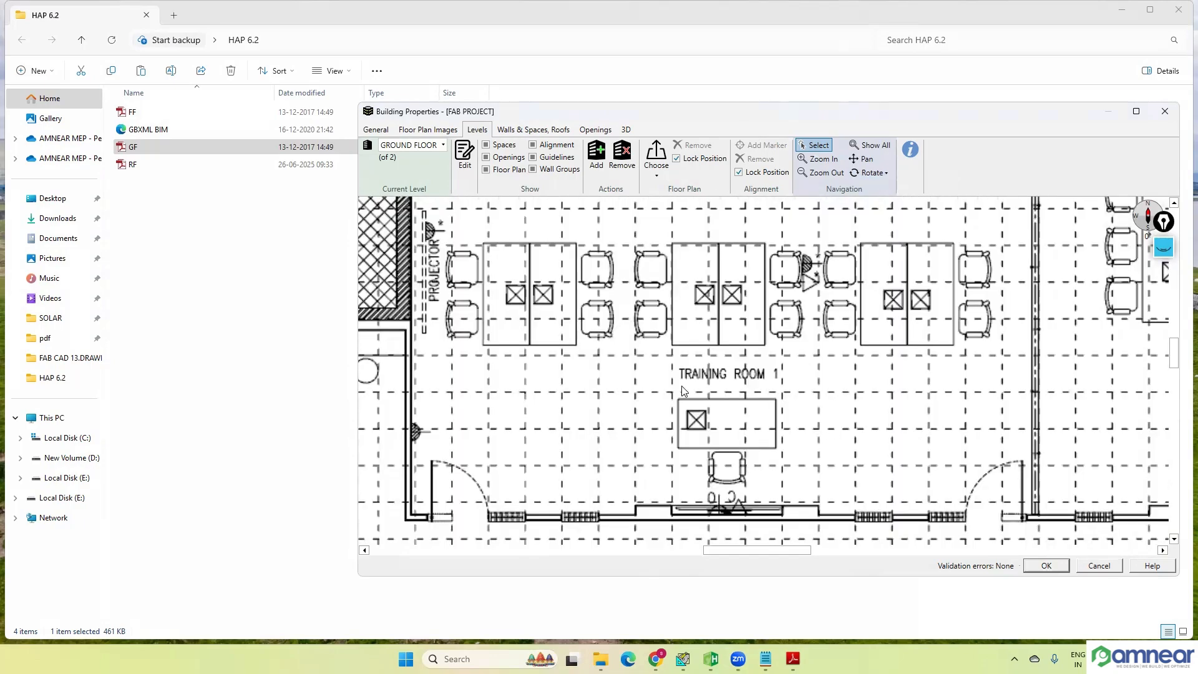
pyautogui.scroll(-1, 726, 365)
pyautogui.scroll(-1, 715, 234)
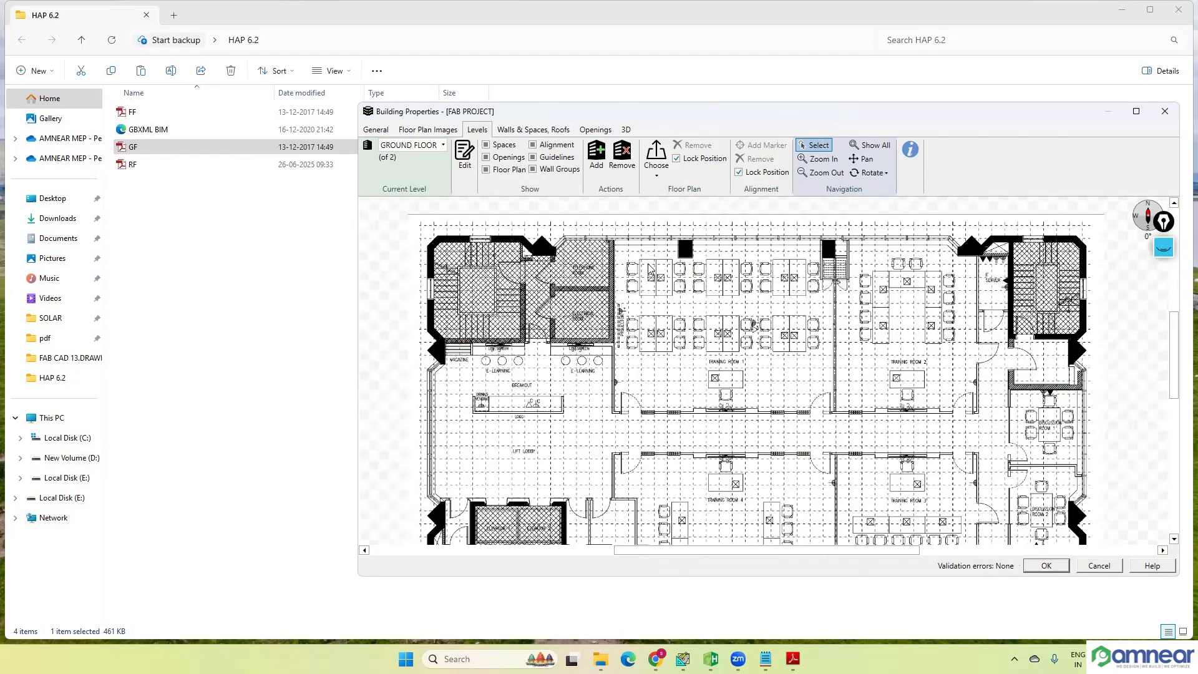
pyautogui.click(886, 173)
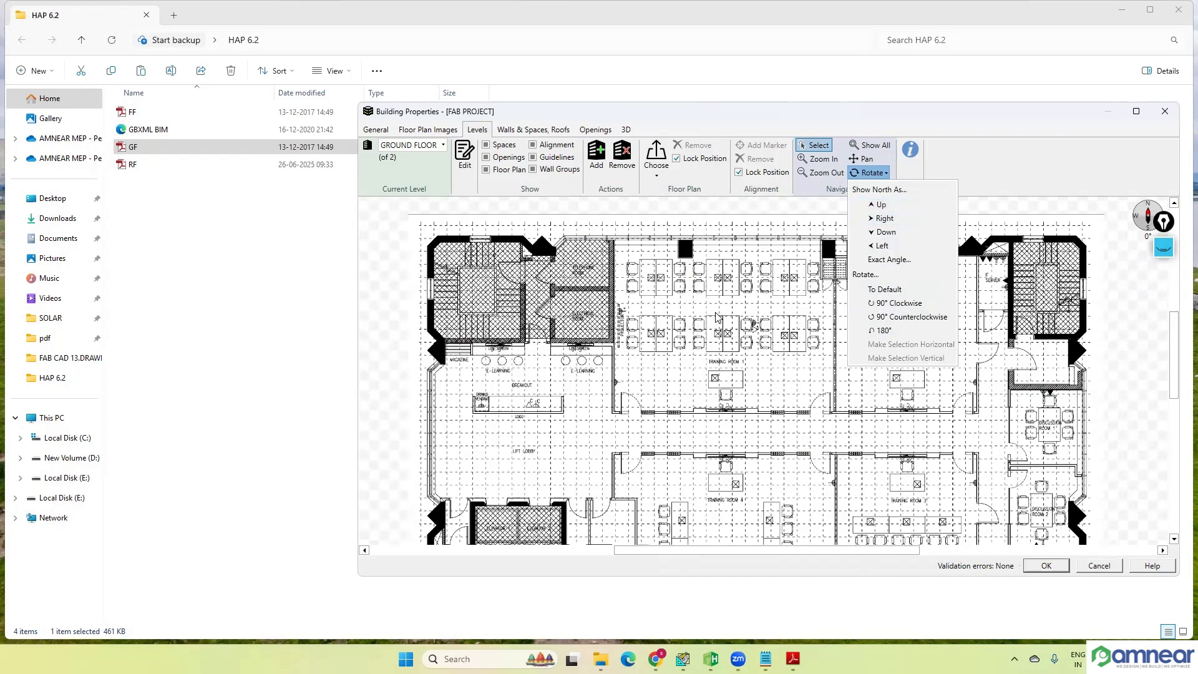
pyautogui.click(736, 308)
# Step: Examine GF.pdf's scale and north orientation in its calibration view, confirm the calibration, and return to the GROUND FLOOR level plan
pyautogui.click(453, 130)
pyautogui.doubleClick(454, 243)
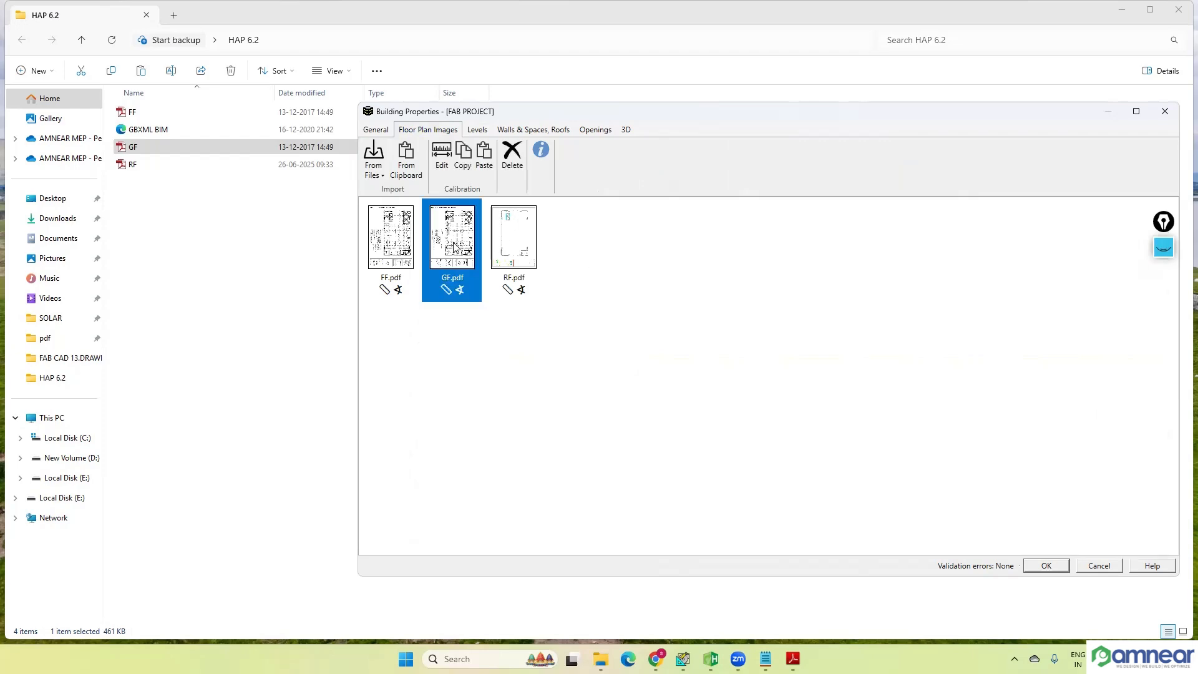
pyautogui.scroll(3, 898, 329)
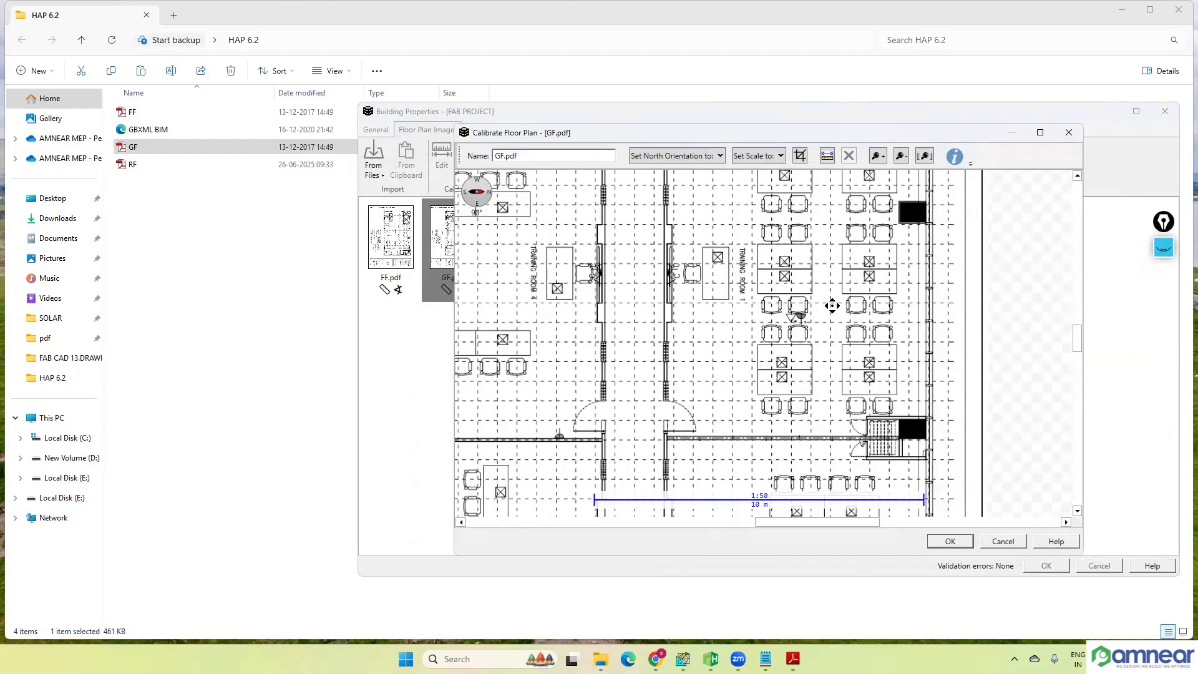
pyautogui.scroll(-3, 730, 269)
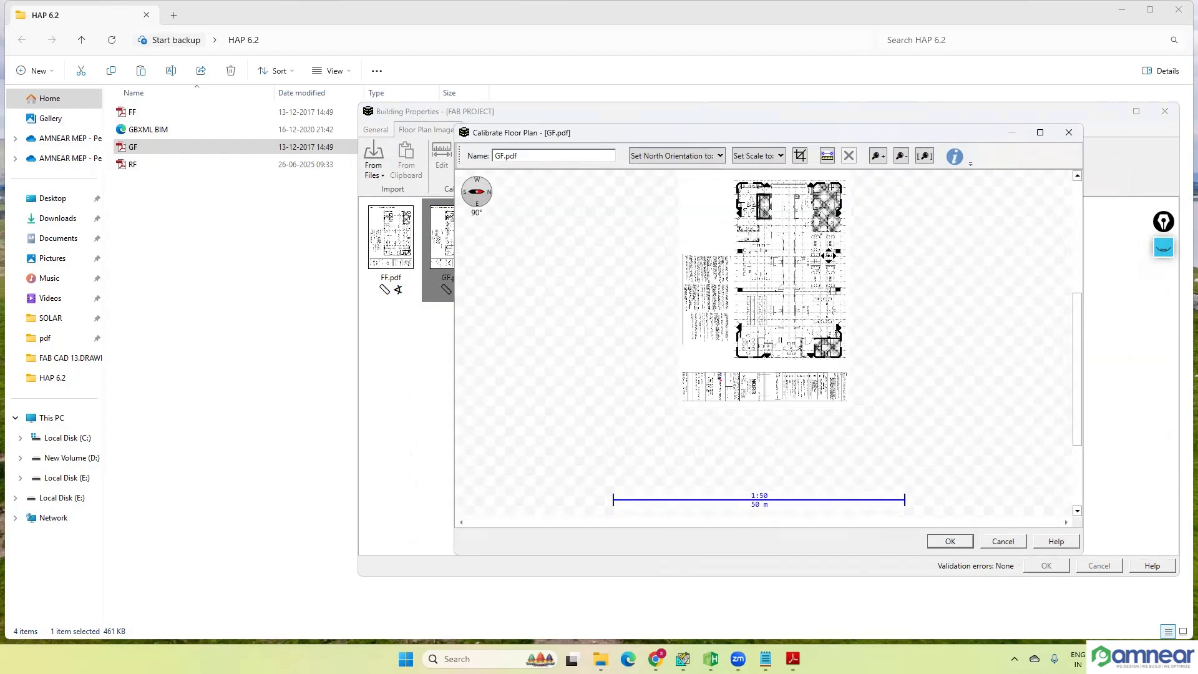
pyautogui.scroll(2, 758, 257)
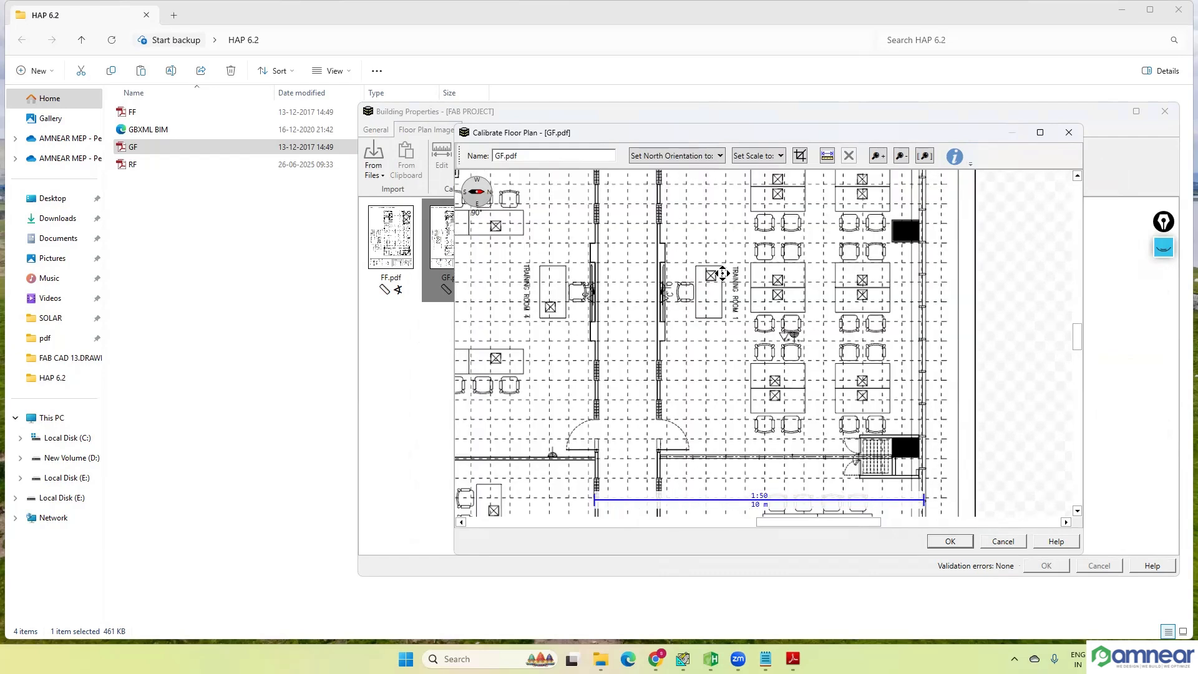
pyautogui.scroll(-2, 780, 284)
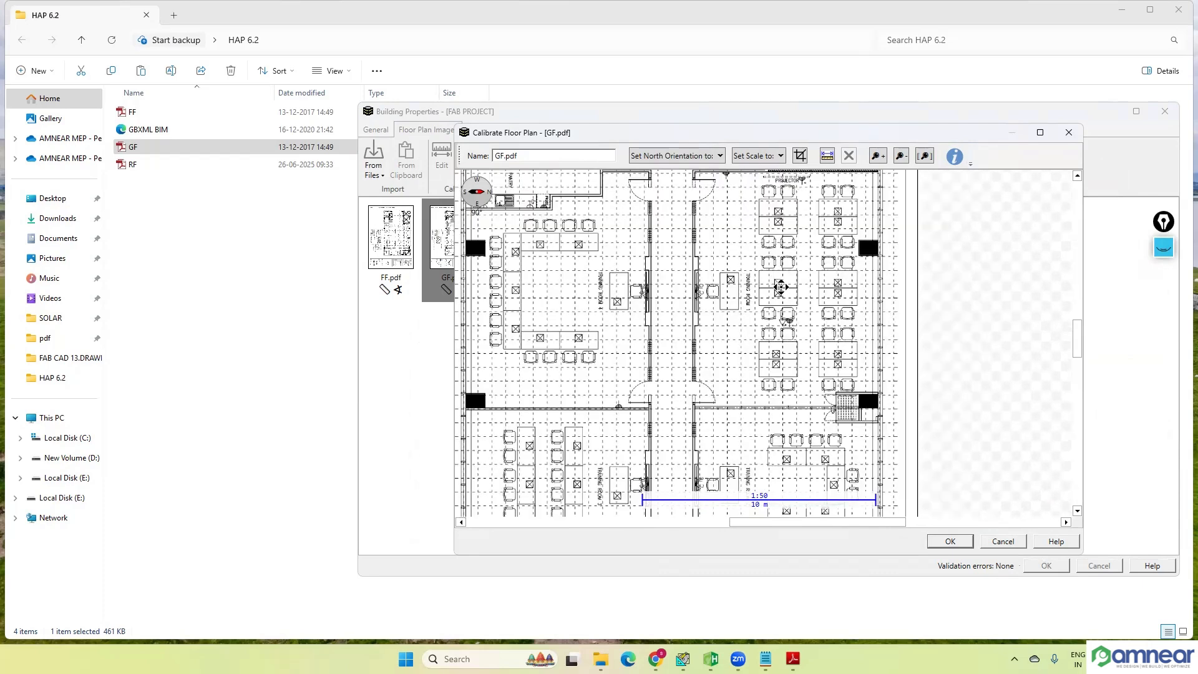
pyautogui.moveTo(782, 282); pyautogui.dragTo(754, 311)
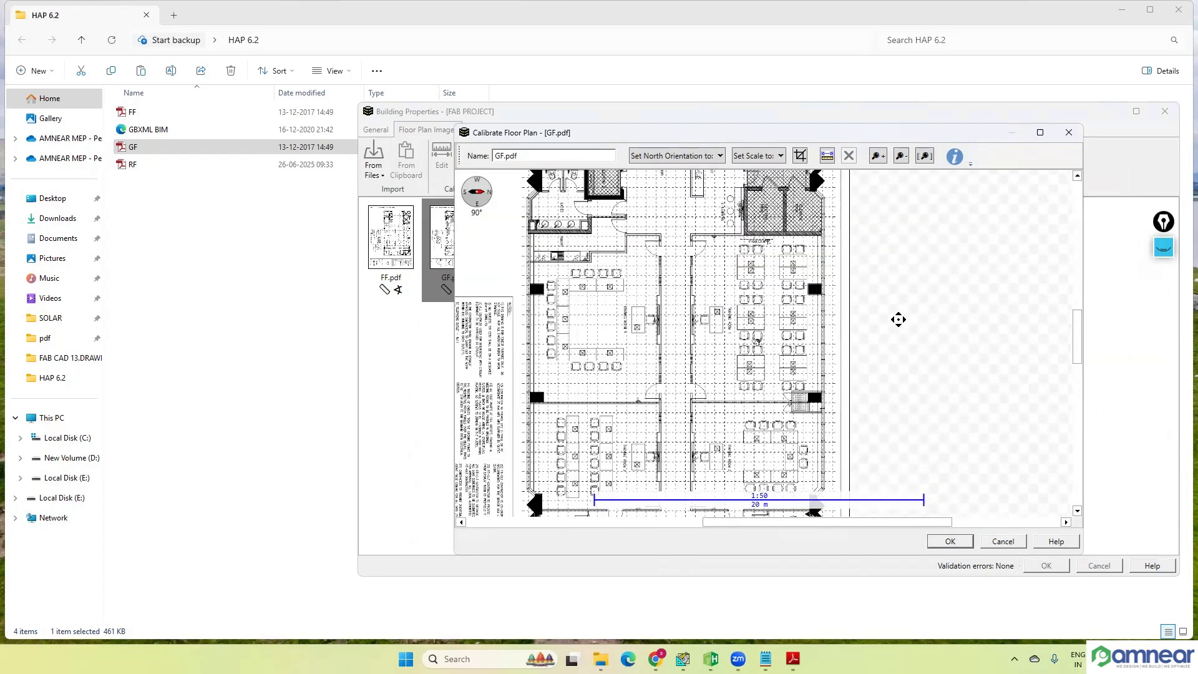
pyautogui.click(960, 543)
pyautogui.click(477, 129)
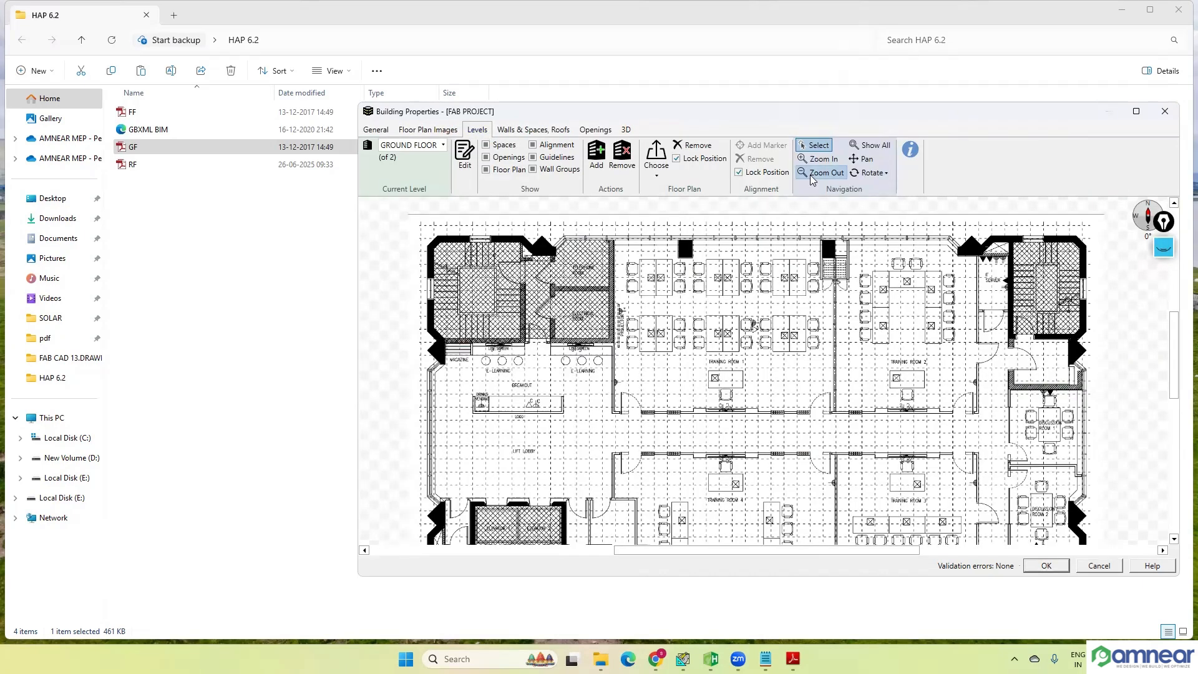
# Step: Try showing the ground floor plan with north to the right, down, and to the left, and restore north up
pyautogui.click(886, 172)
pyautogui.click(884, 218)
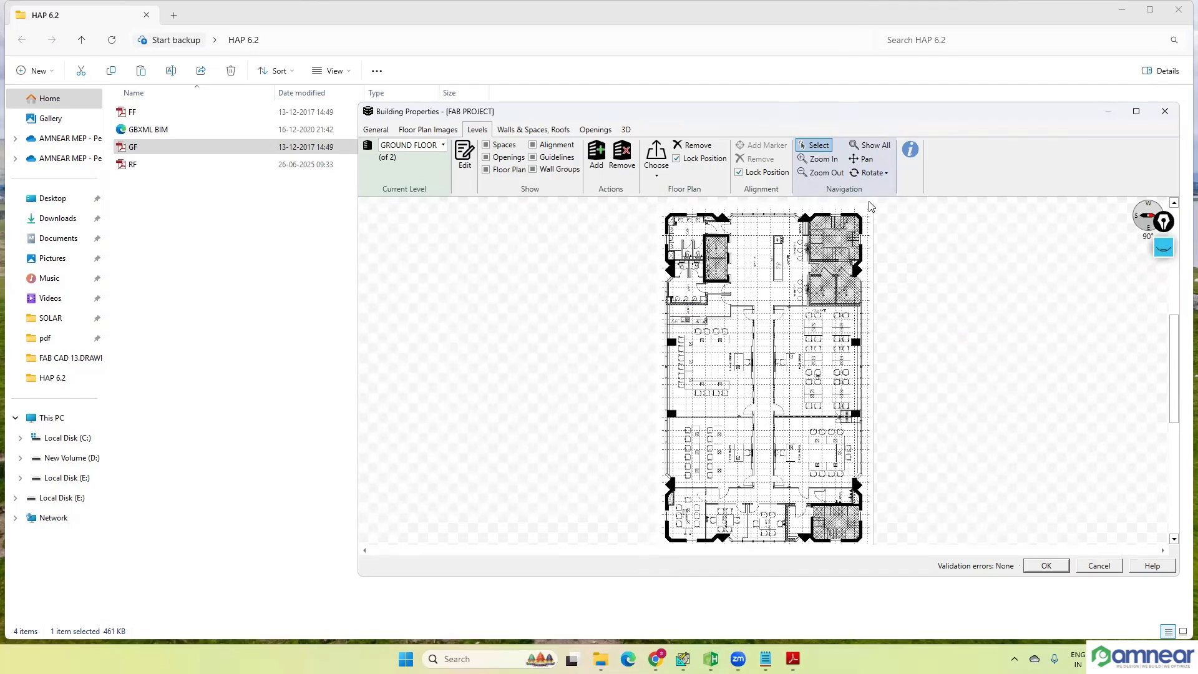
pyautogui.click(872, 173)
pyautogui.click(894, 237)
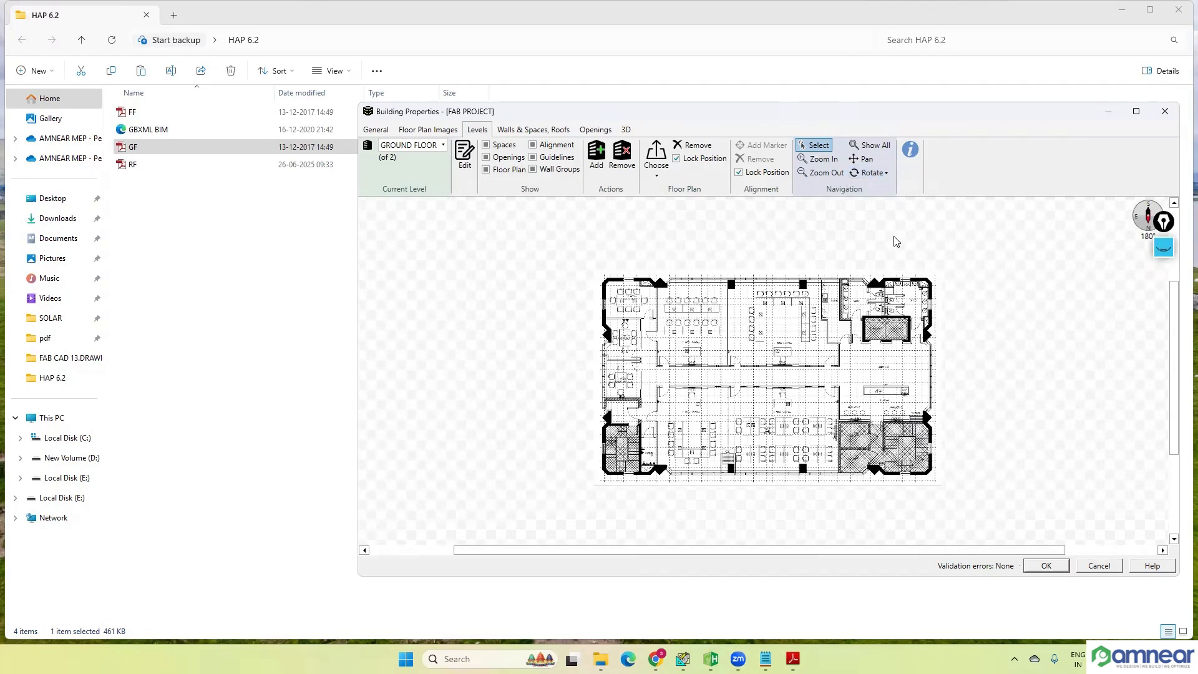
pyautogui.click(885, 175)
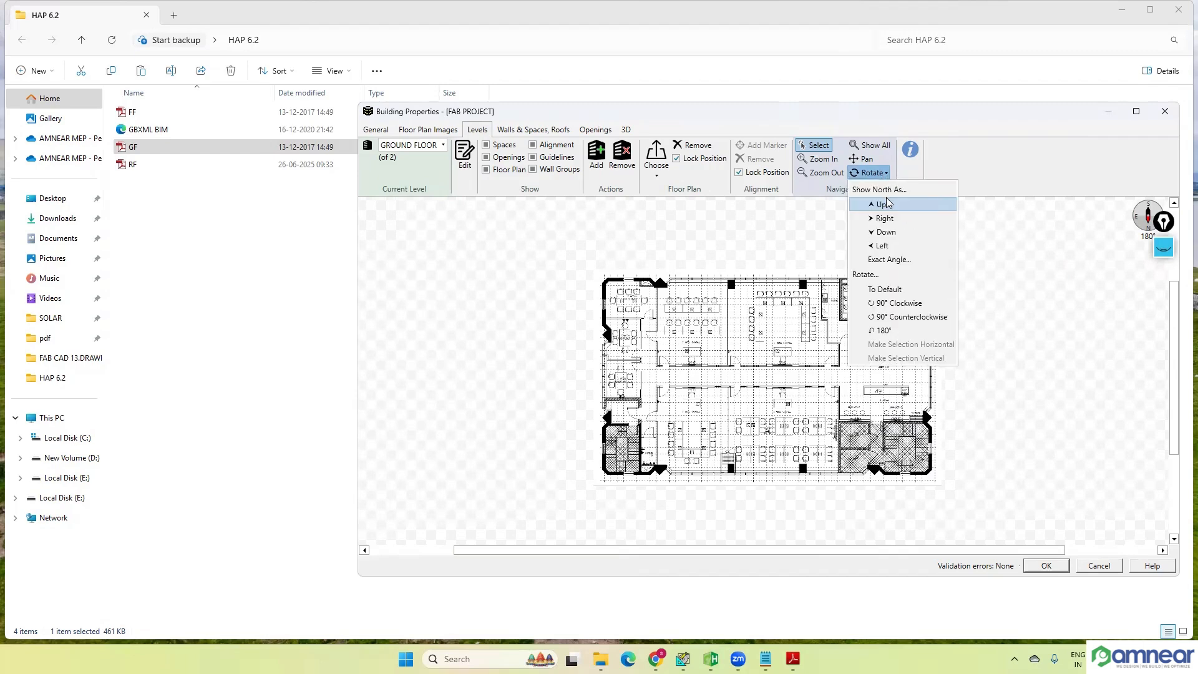
pyautogui.click(888, 247)
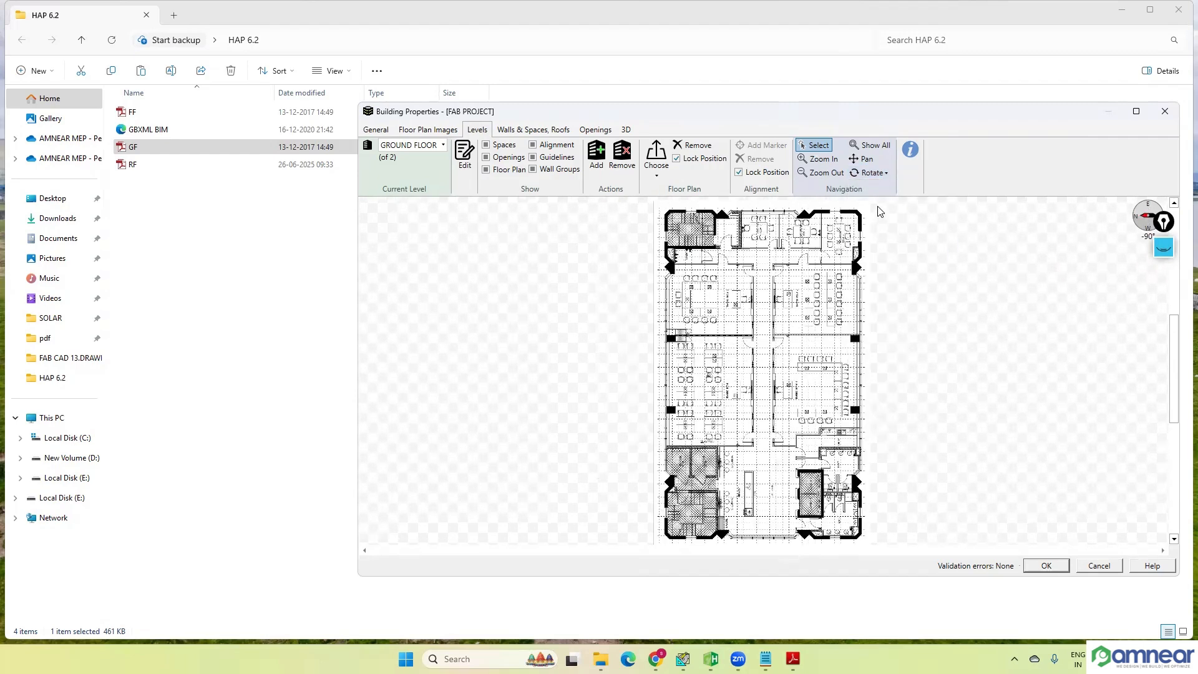
pyautogui.click(882, 177)
pyautogui.click(885, 205)
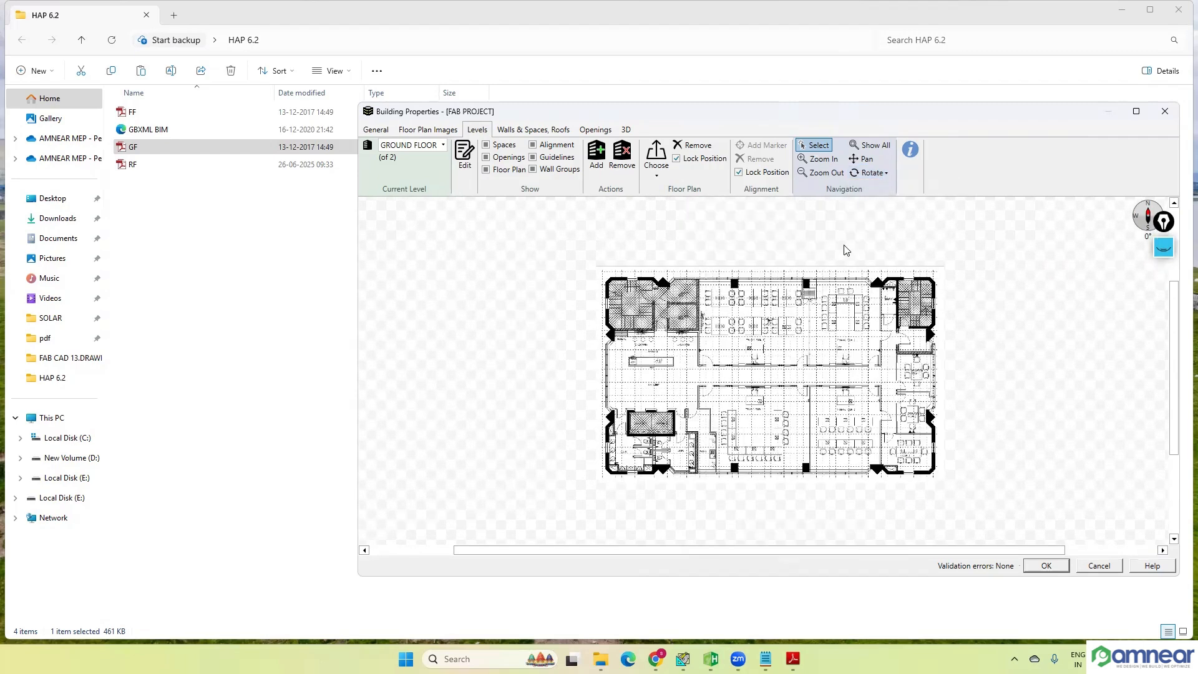
# Step: Unlock the ground floor plan's position, shift the plan slightly, and lock its position again
pyautogui.scroll(2, 777, 281)
pyautogui.scroll(1, 785, 300)
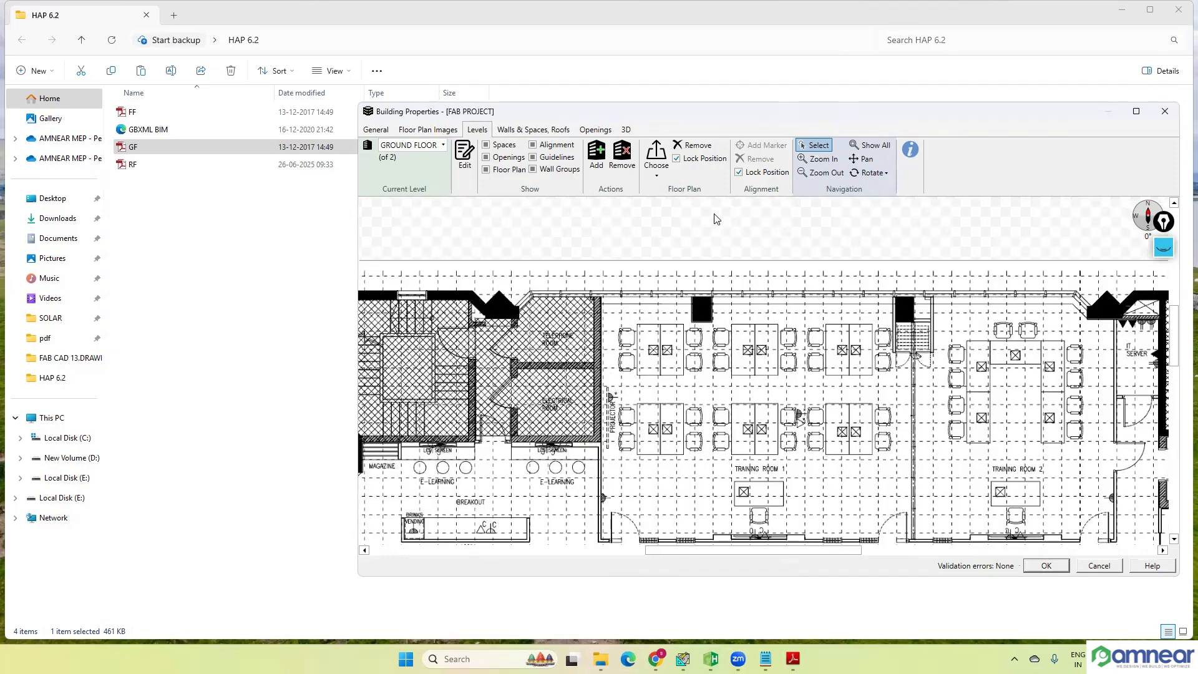
pyautogui.scroll(-2, 728, 256)
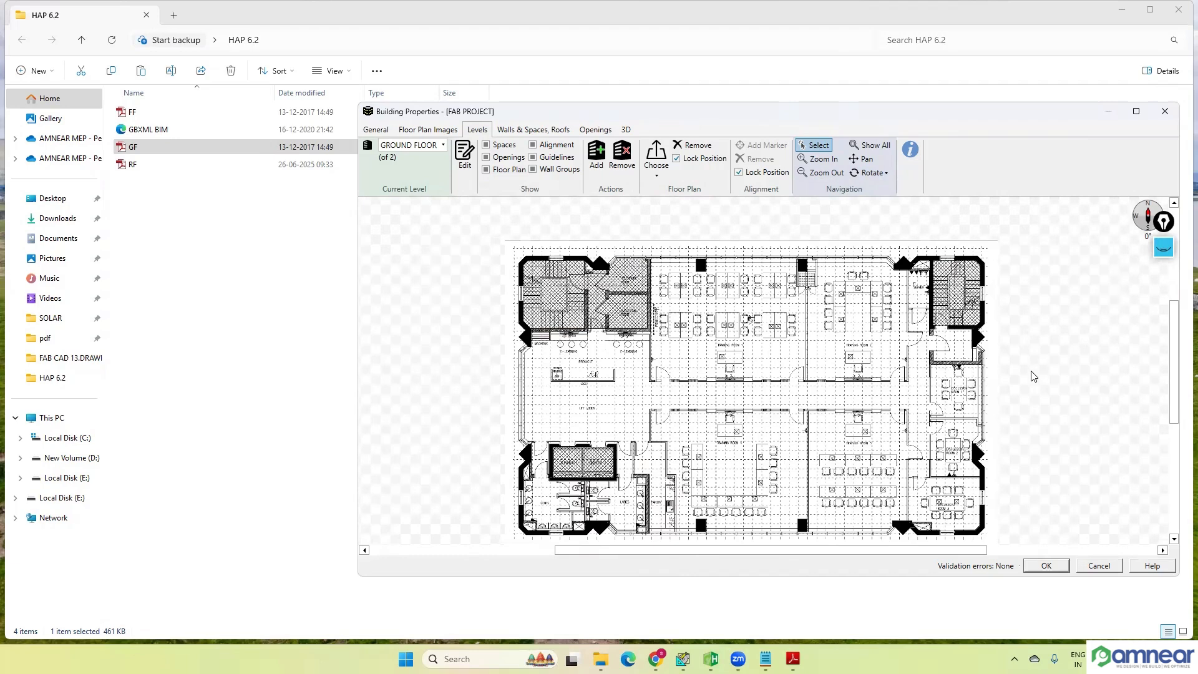
pyautogui.scroll(1, 920, 354)
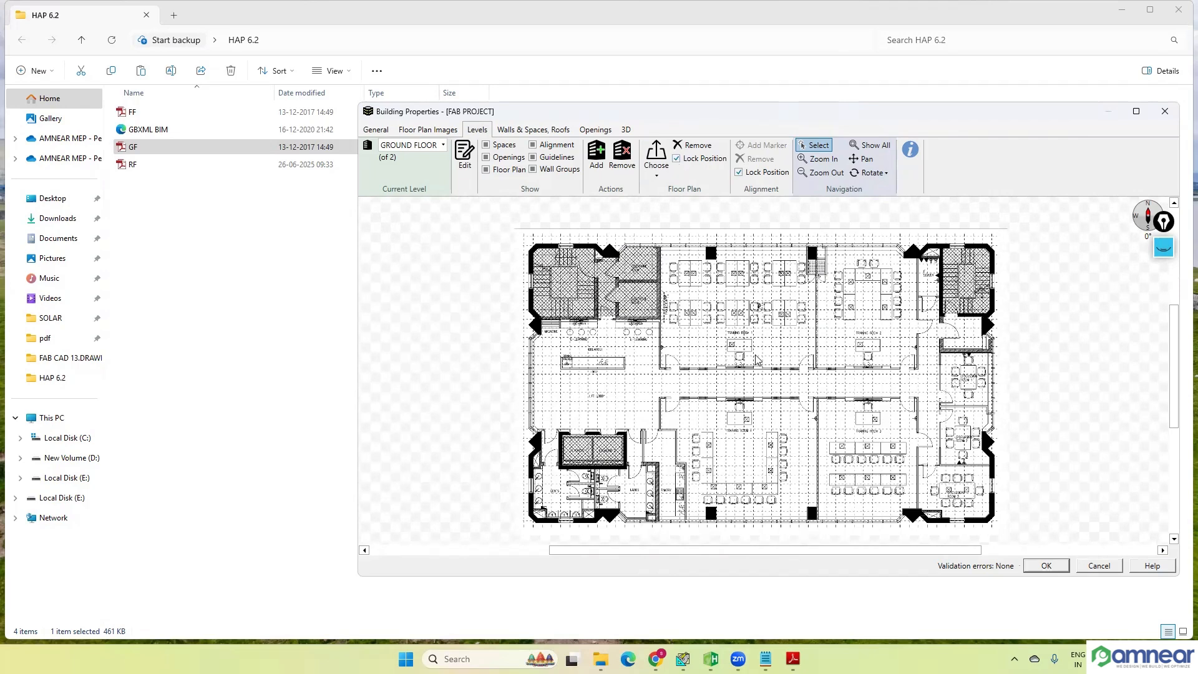
pyautogui.click(676, 158)
pyautogui.moveTo(705, 307)
pyautogui.mouseDown()
pyautogui.moveTo(770, 312)
pyautogui.moveTo(667, 291)
pyautogui.moveTo(703, 295)
pyautogui.mouseUp()
pyautogui.click(677, 160)
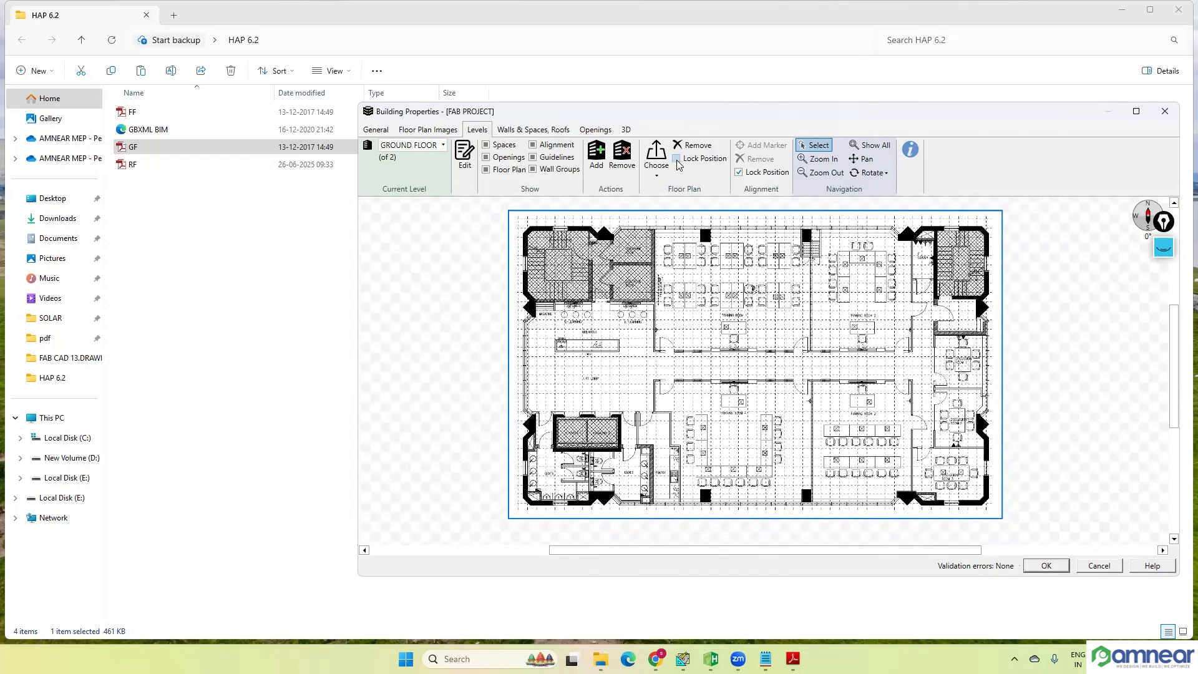
pyautogui.scroll(-1, 733, 312)
pyautogui.scroll(1, 731, 309)
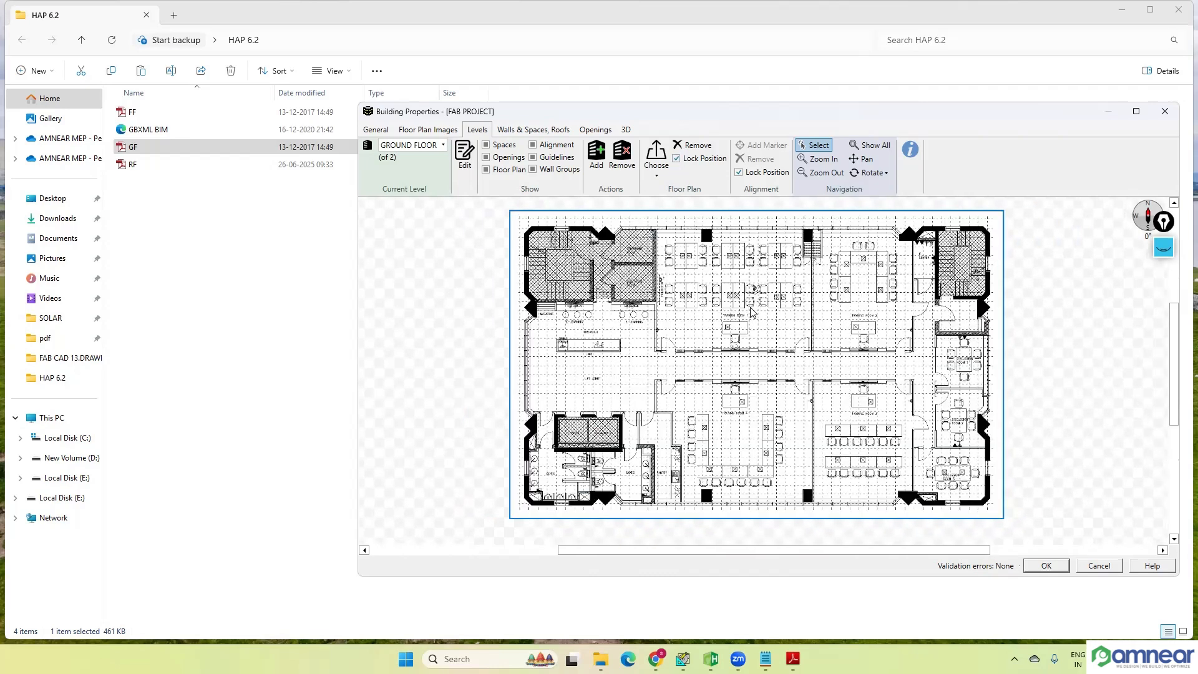
# Step: Examine the locked ground floor plan at several zoom levels, from the whole building to the training rooms
pyautogui.click(749, 307)
pyautogui.scroll(-2, 749, 302)
pyautogui.scroll(-1, 749, 307)
pyautogui.scroll(2, 749, 307)
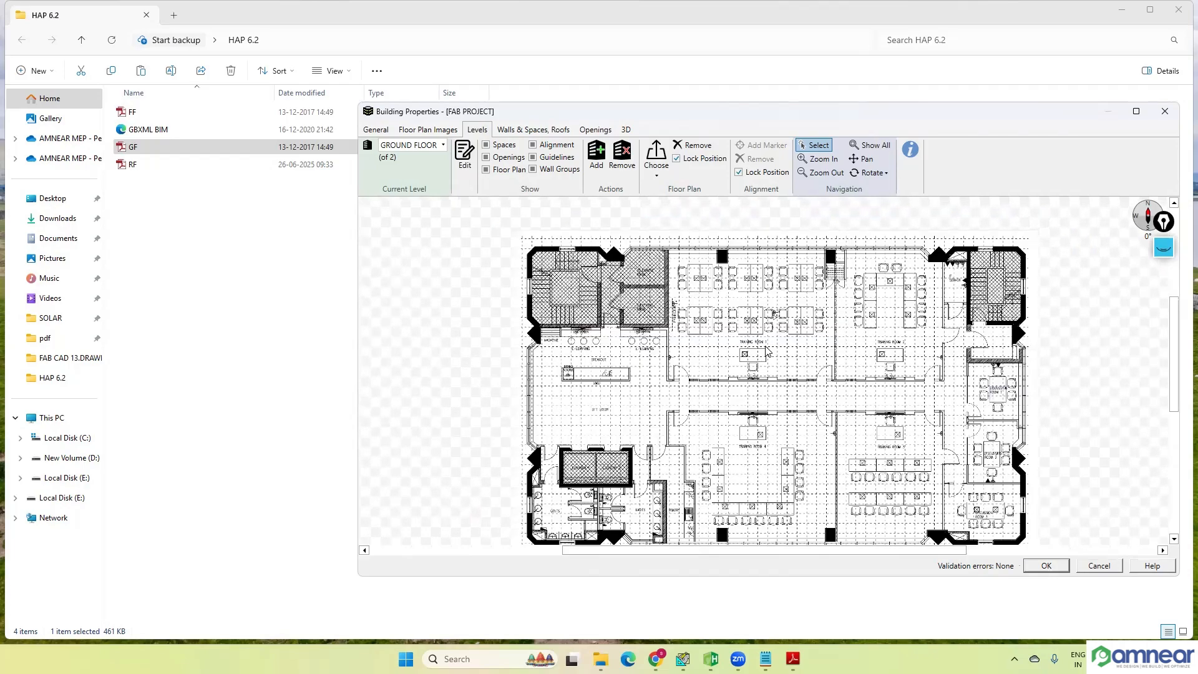
pyautogui.scroll(-1, 763, 352)
pyautogui.scroll(-2, 770, 330)
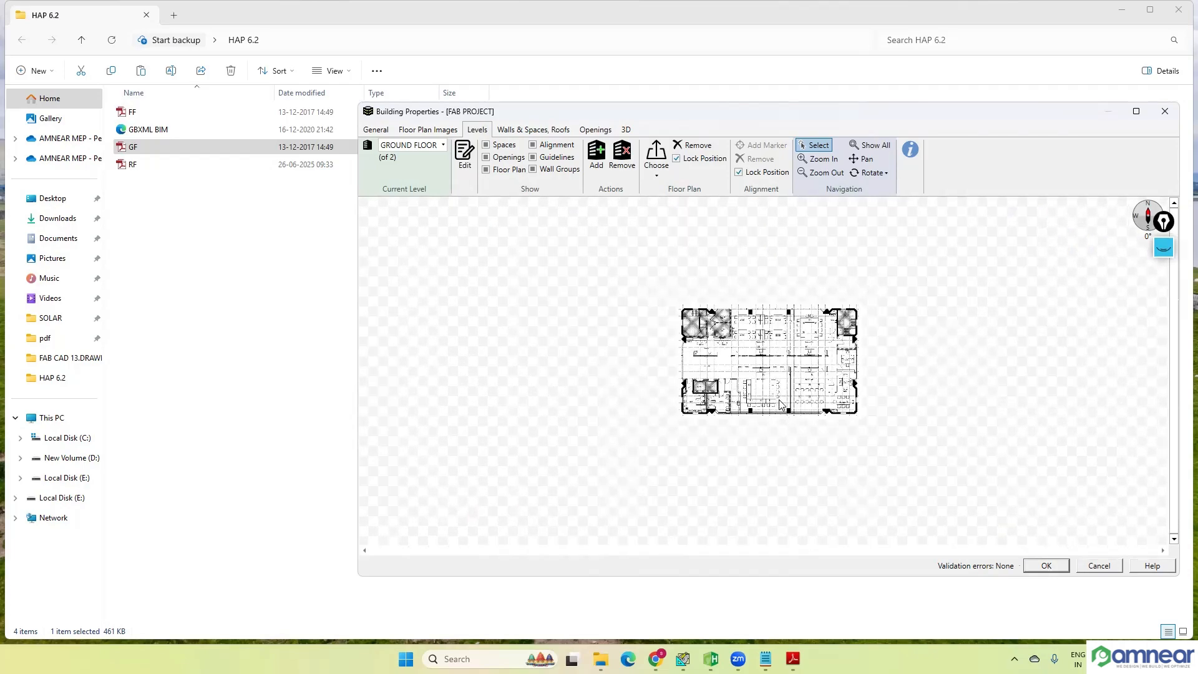
pyautogui.scroll(4, 776, 375)
pyautogui.scroll(1, 771, 356)
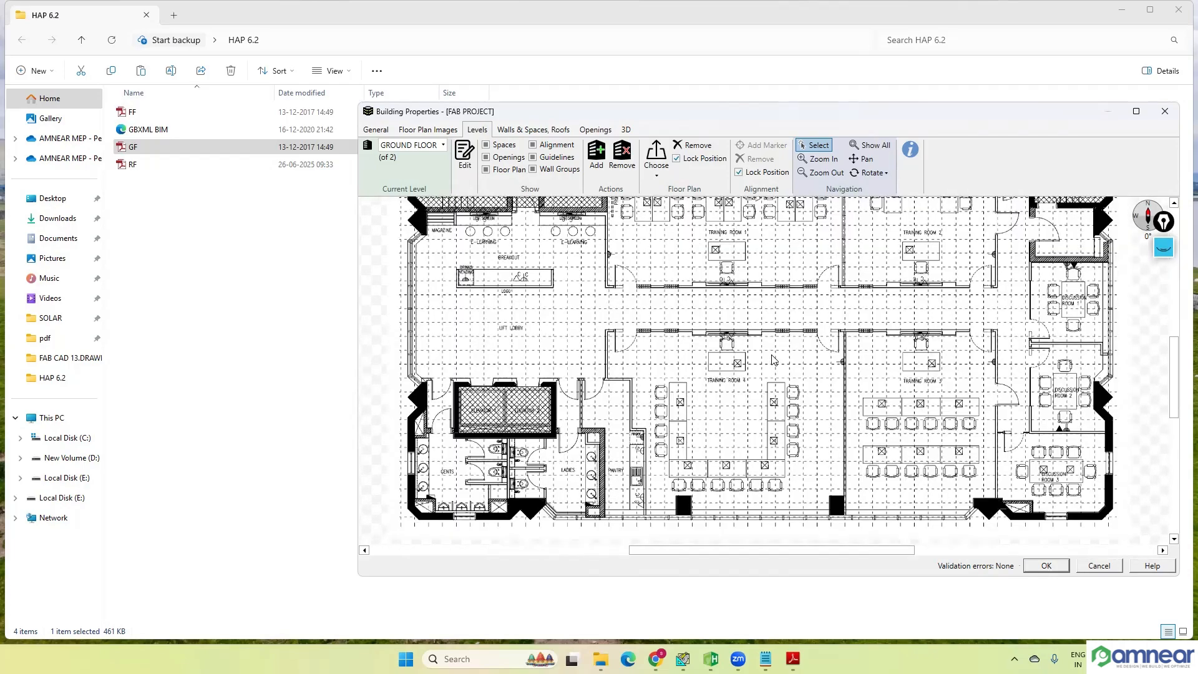
pyautogui.scroll(-3, 771, 359)
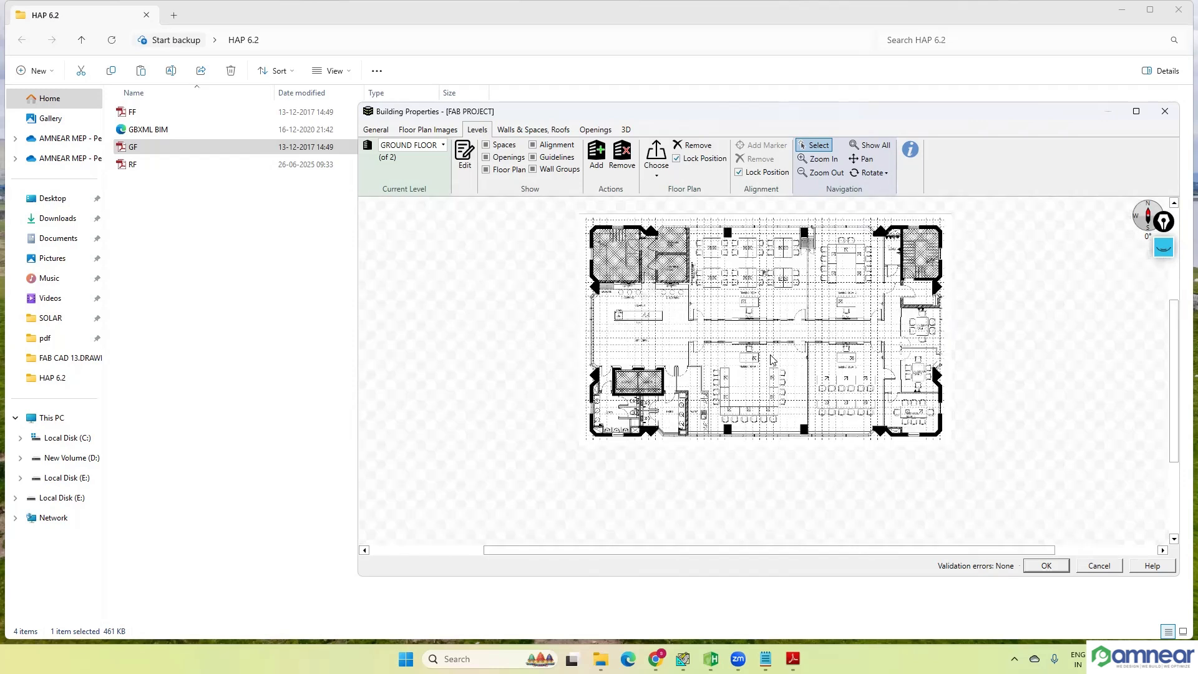
pyautogui.scroll(1, 771, 359)
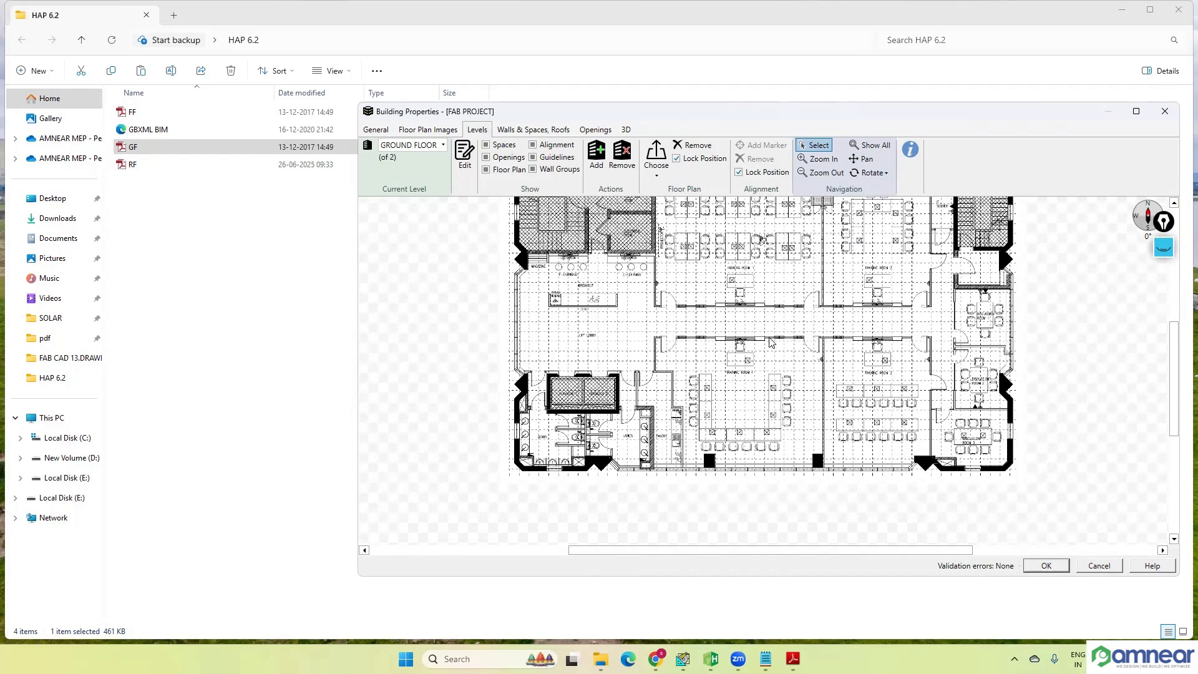
# Step: Unlock and reposition the ground floor plan, and unlock the alignment position to add an alignment marker in the central corridor
pyautogui.click(675, 159)
pyautogui.moveTo(698, 293); pyautogui.dragTo(689, 344)
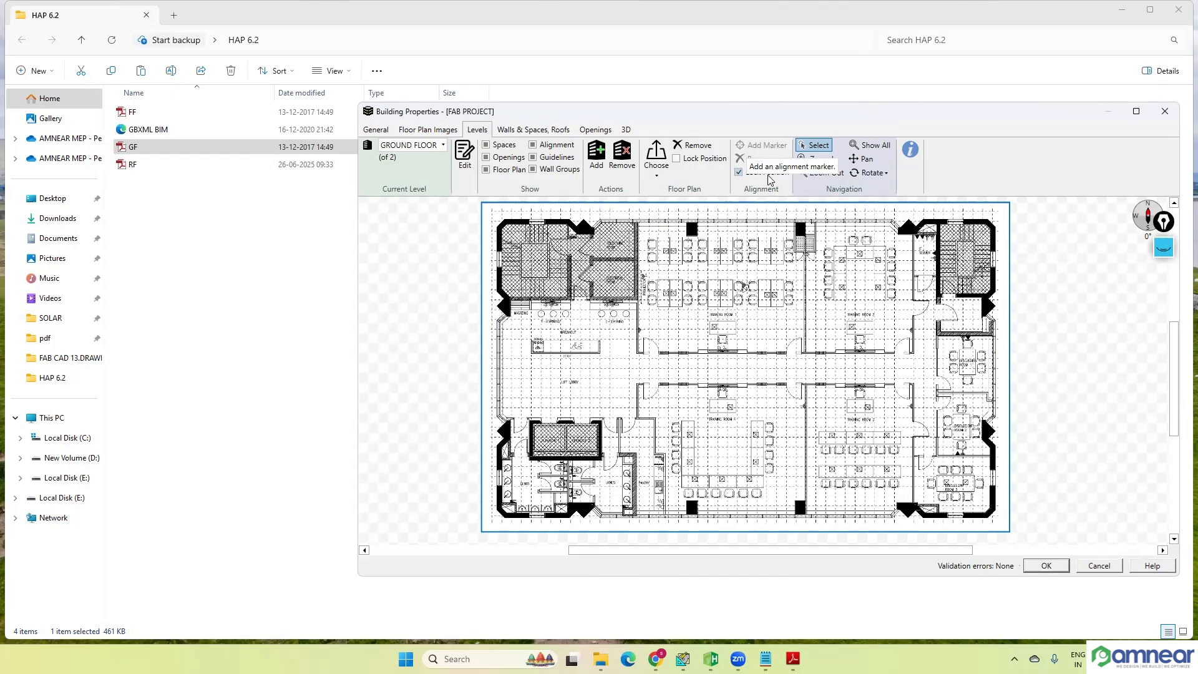
pyautogui.click(739, 172)
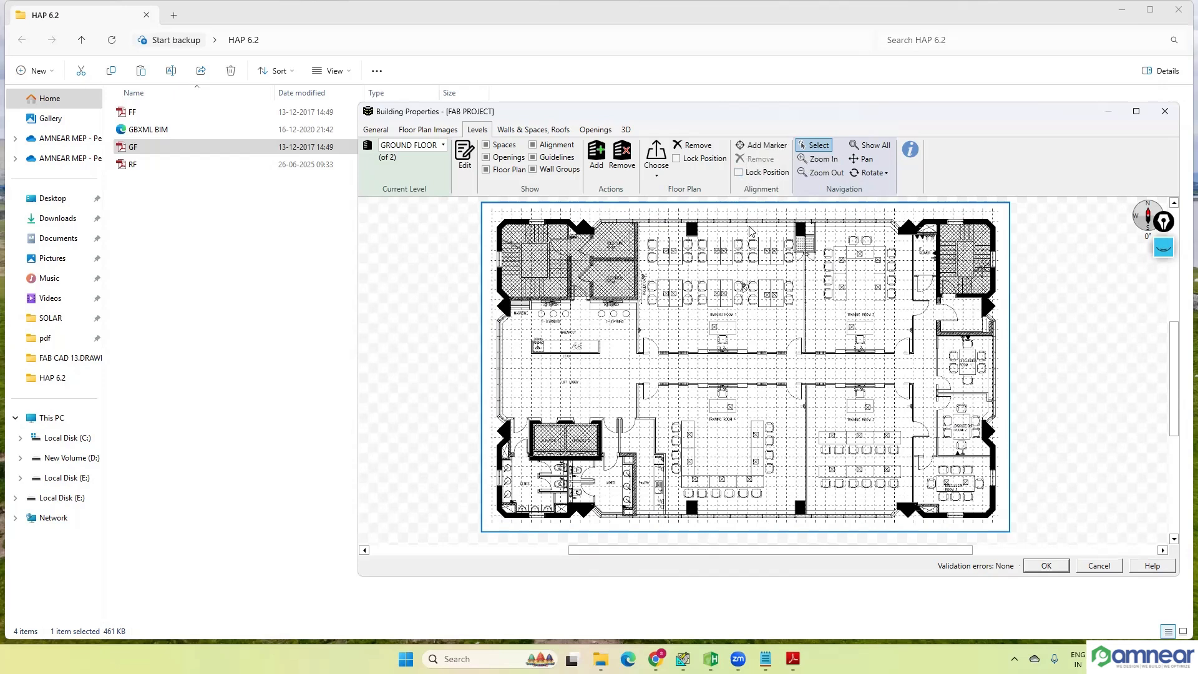
pyautogui.click(764, 147)
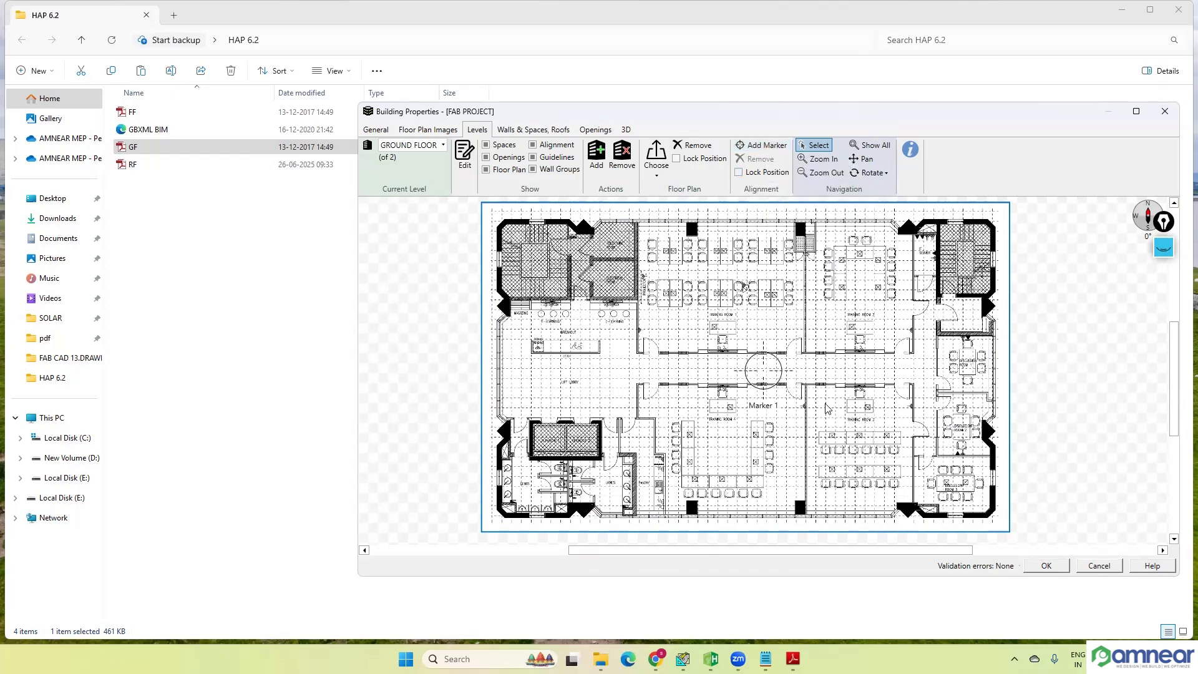
# Step: Inspect the wall corner between the lift lobby and Training Room 4 as a possible alignment point
pyautogui.scroll(1, 646, 397)
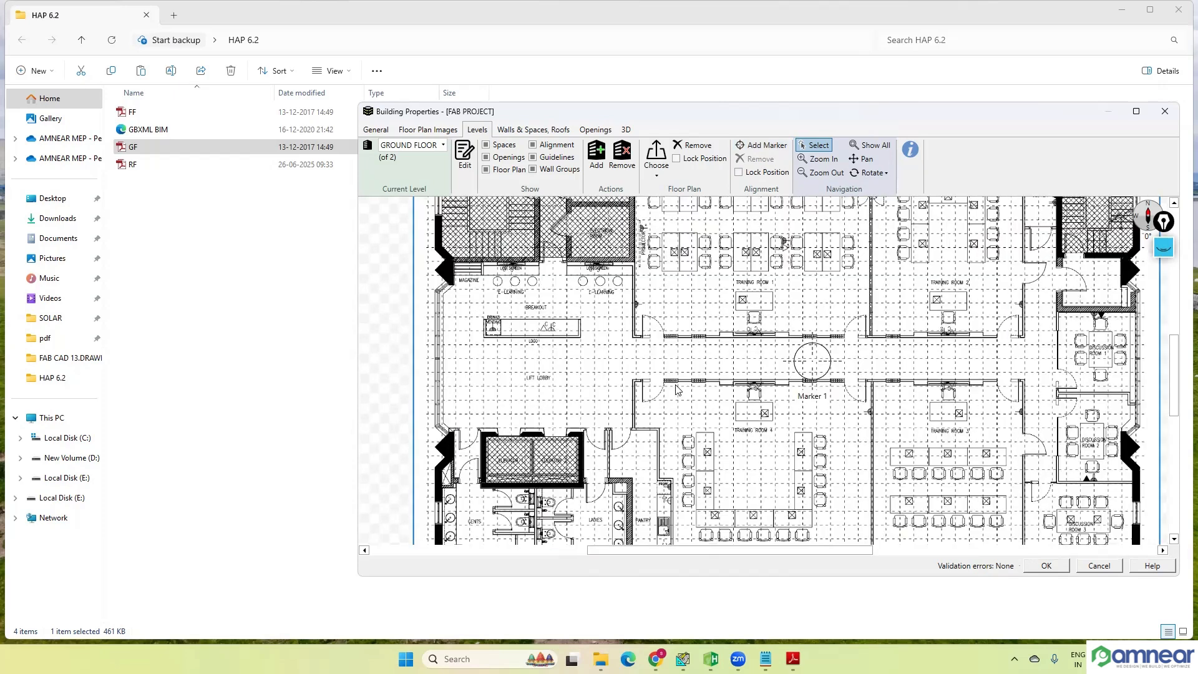
pyautogui.scroll(1, 647, 396)
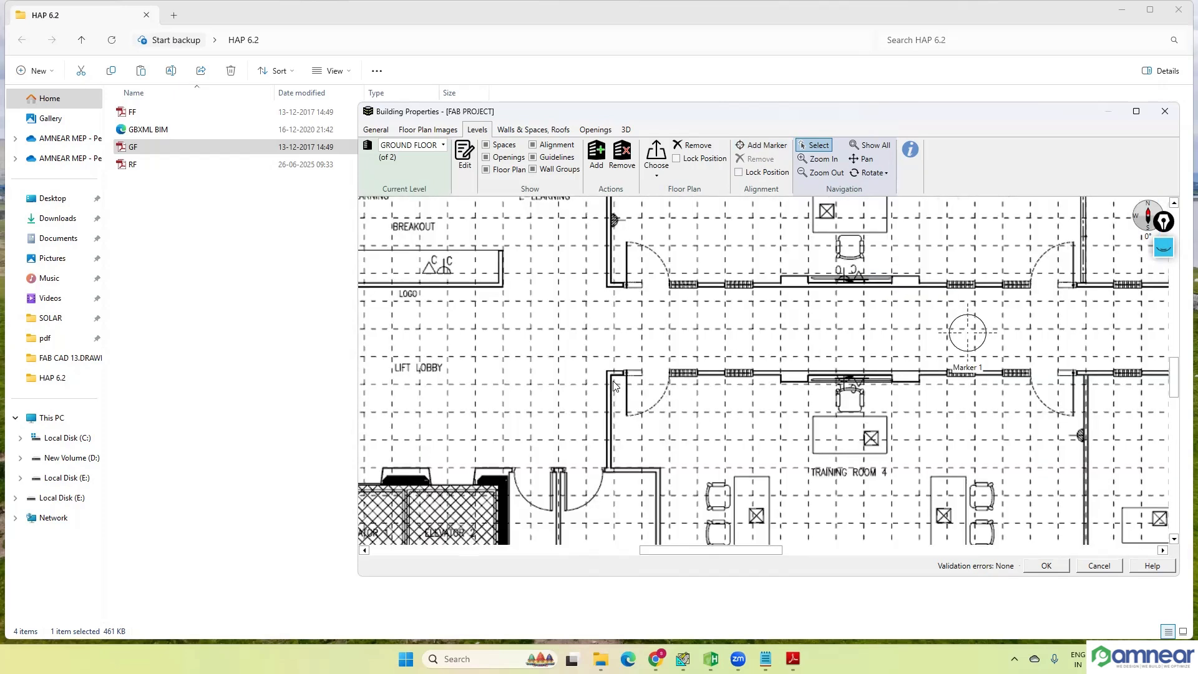
pyautogui.scroll(2, 608, 374)
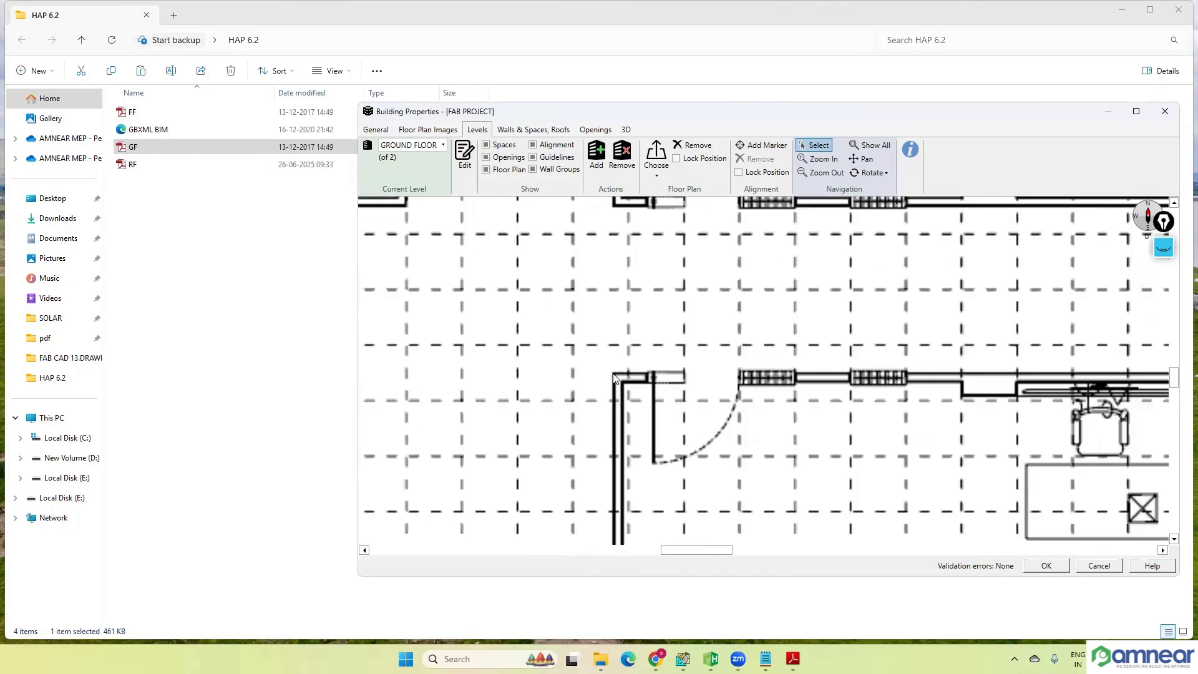
pyautogui.scroll(-1, 614, 376)
pyautogui.scroll(-3, 615, 376)
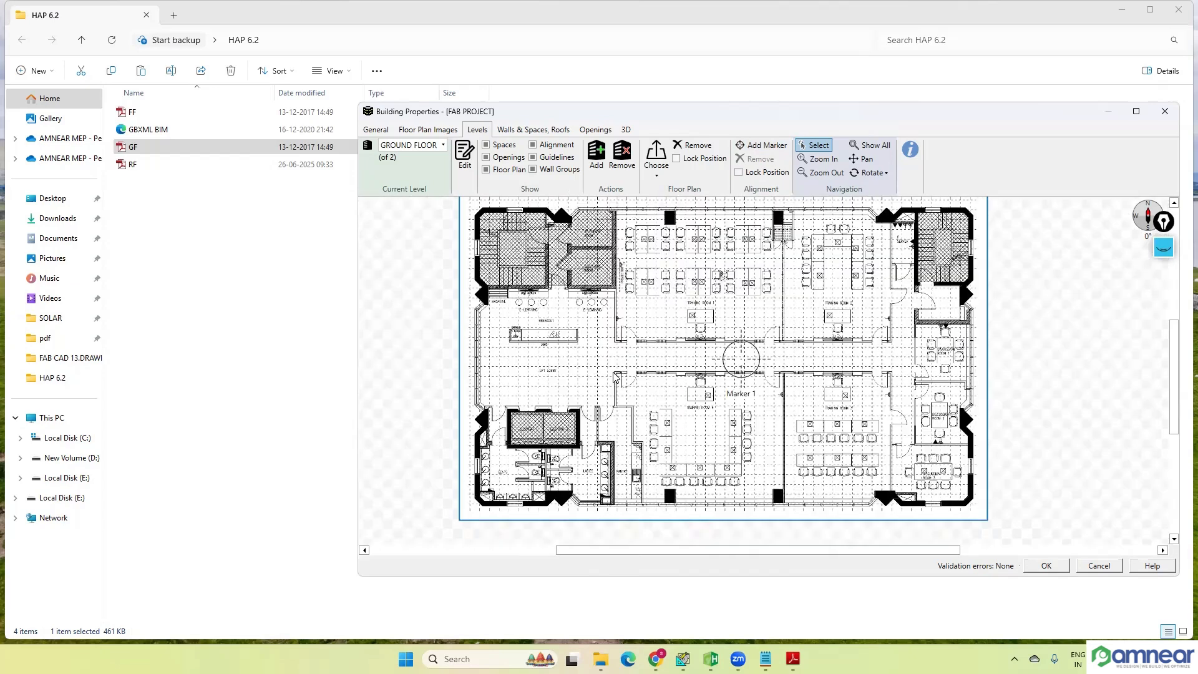
# Step: Check RF.pdf's outline for shared reference points, cancel its calibration view, and return to the GROUND FLOOR level plan
pyautogui.click(428, 129)
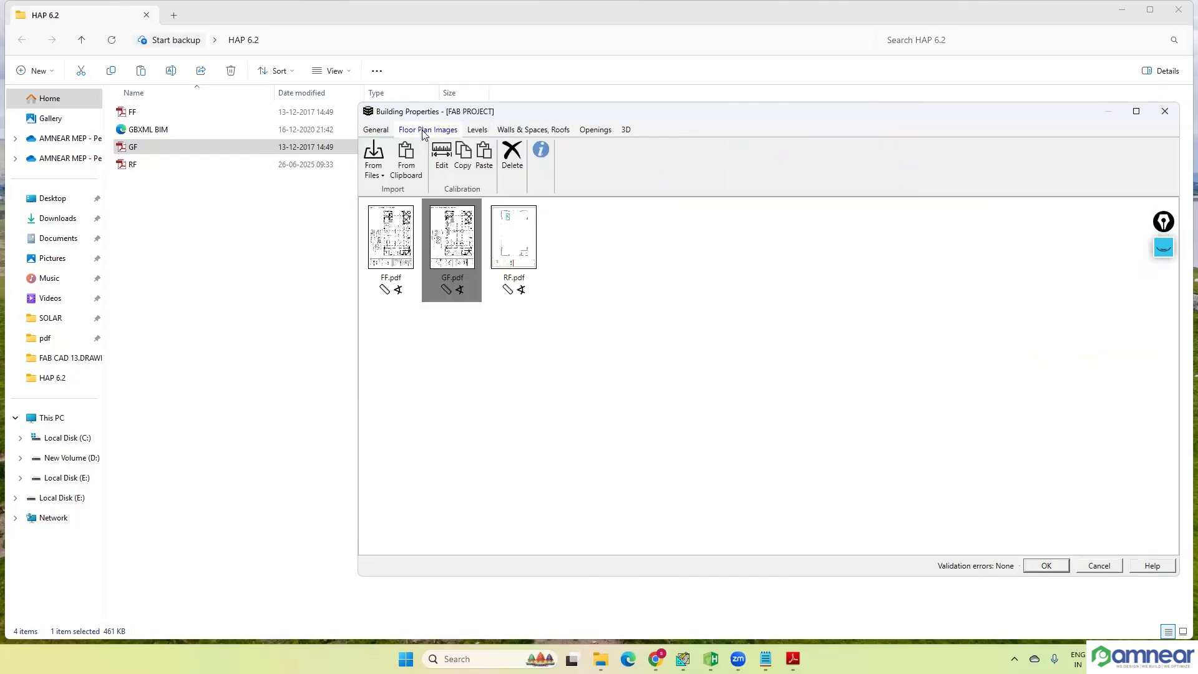
pyautogui.doubleClick(509, 248)
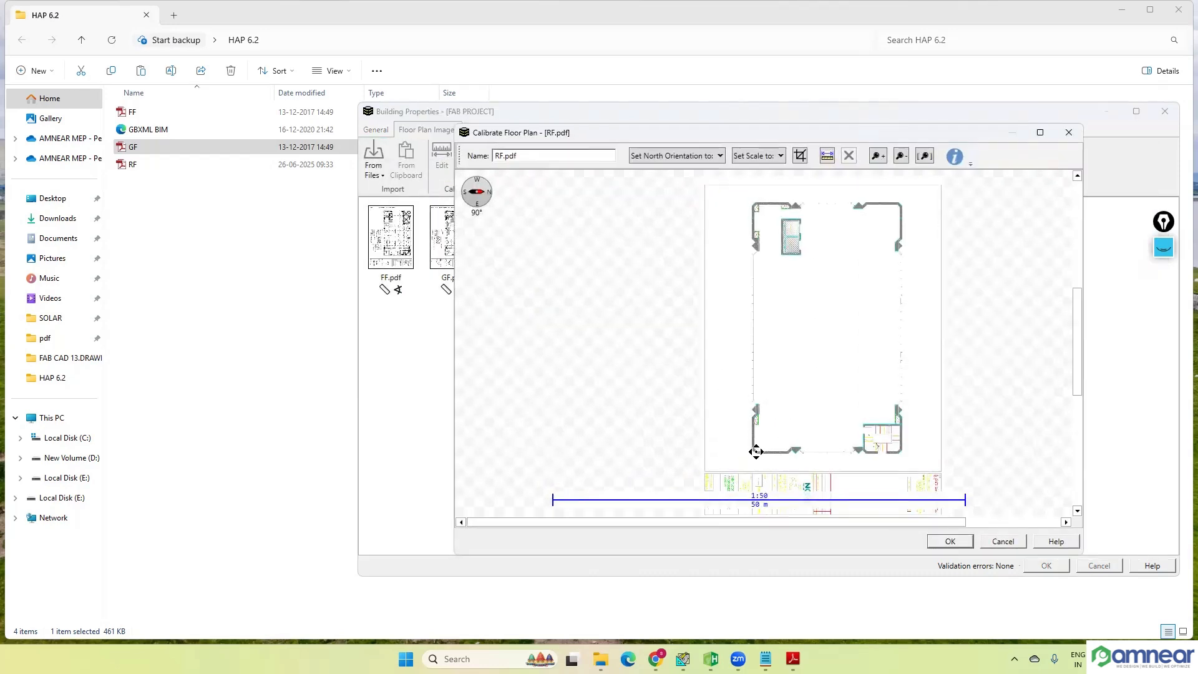
pyautogui.click(1001, 542)
pyautogui.click(453, 262)
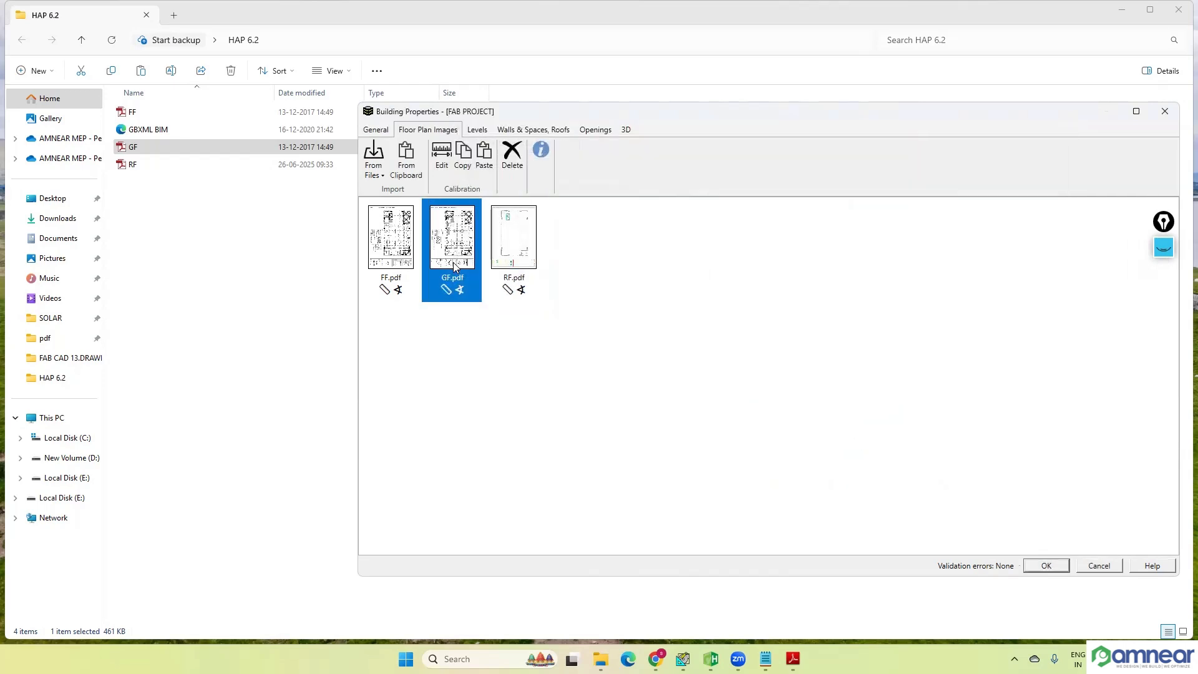
pyautogui.click(478, 130)
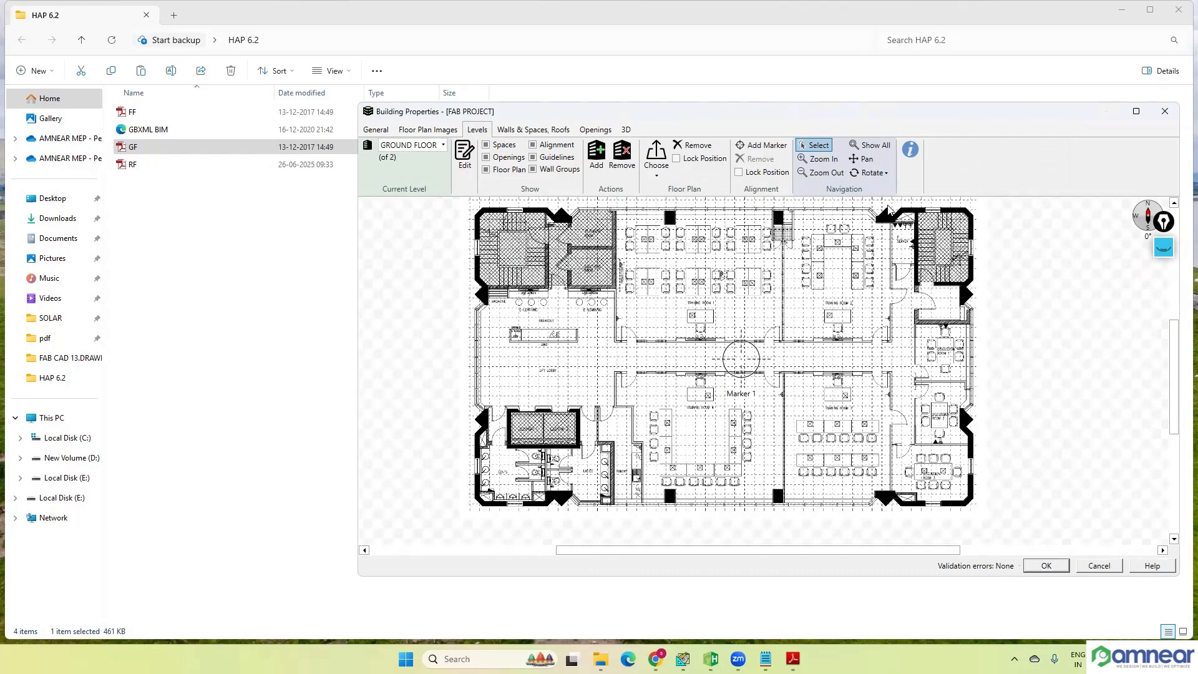
# Step: Move Marker 1 on the ground floor plan to the tip of the black triangular column beside the north-east staircase
pyautogui.scroll(1, 888, 210)
pyautogui.scroll(5, 863, 293)
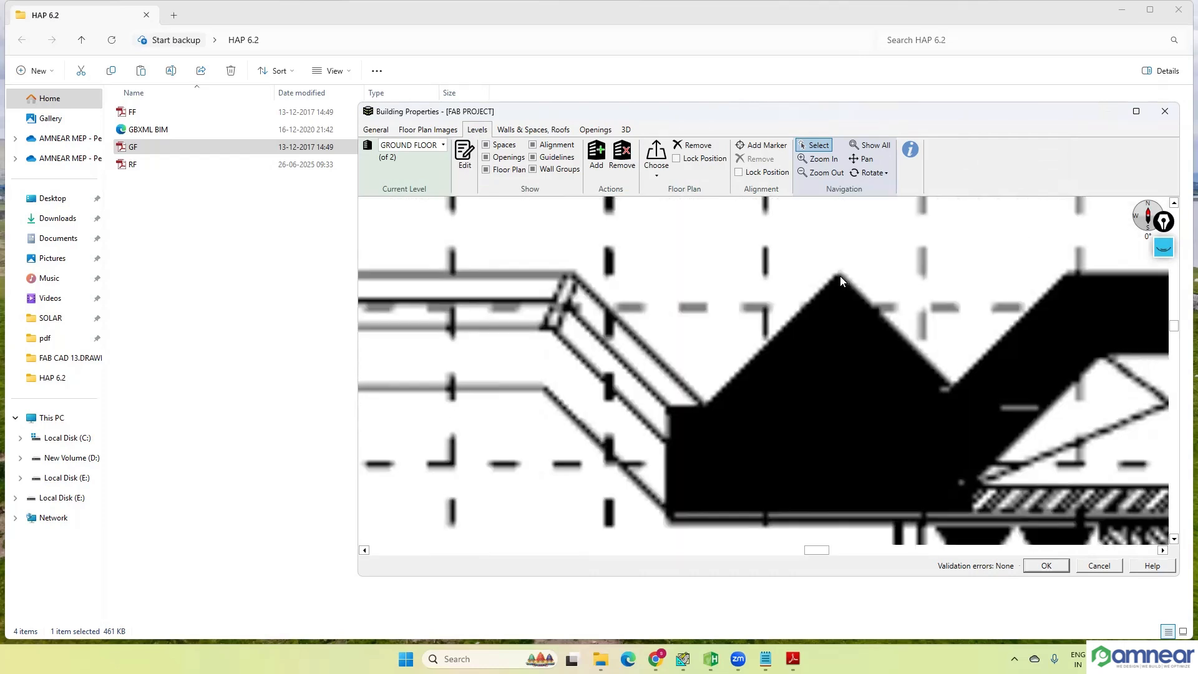
pyautogui.scroll(-4, 839, 274)
pyautogui.scroll(-5, 828, 275)
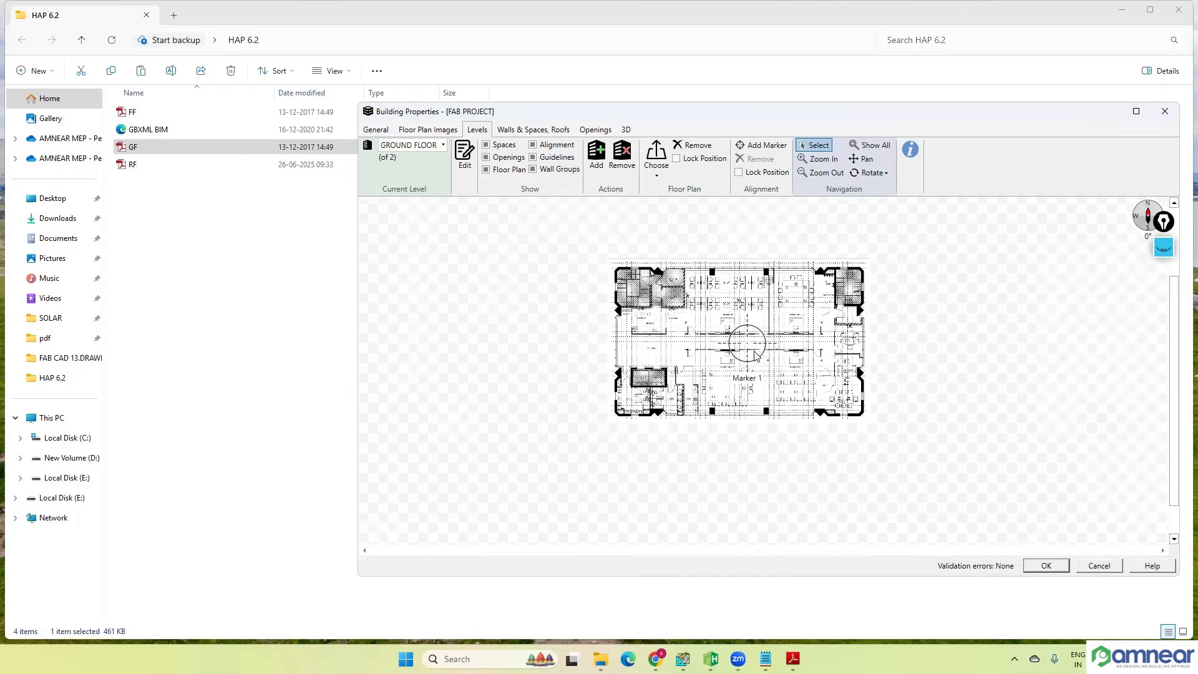
pyautogui.moveTo(748, 347)
pyautogui.mouseDown()
pyautogui.moveTo(795, 275)
pyautogui.moveTo(813, 268)
pyautogui.mouseUp()
pyautogui.scroll(3, 774, 272)
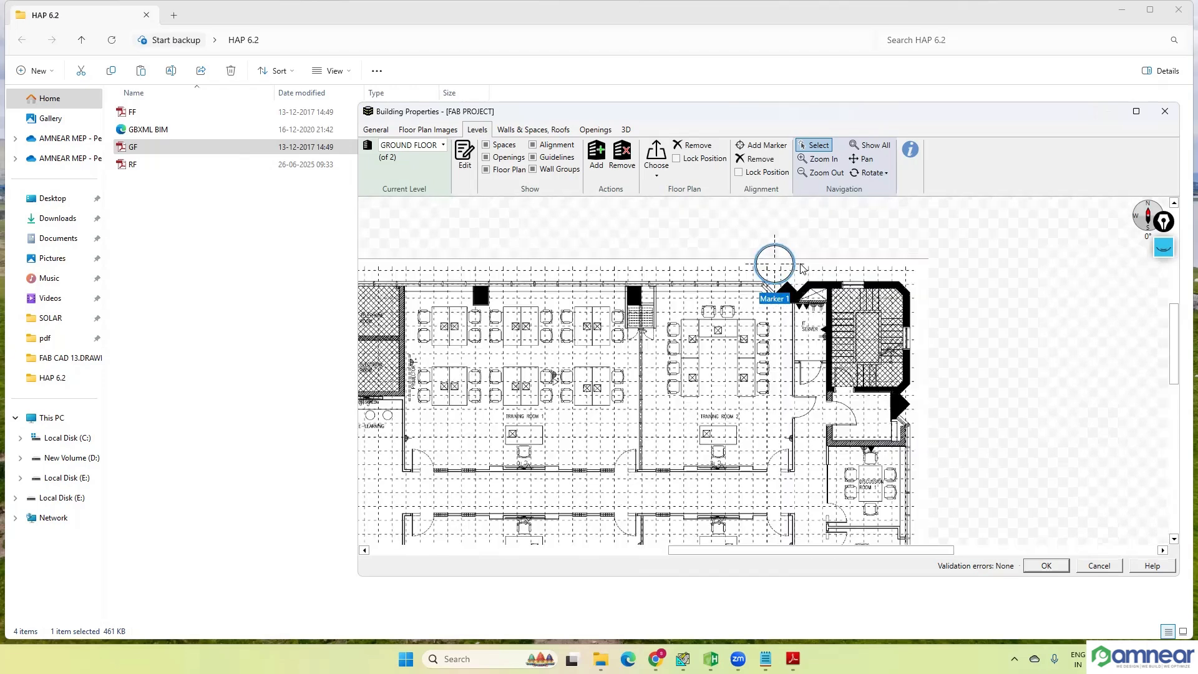
pyautogui.scroll(4, 760, 280)
pyautogui.moveTo(687, 260)
pyautogui.mouseDown()
pyautogui.moveTo(702, 321)
pyautogui.moveTo(753, 361)
pyautogui.mouseUp()
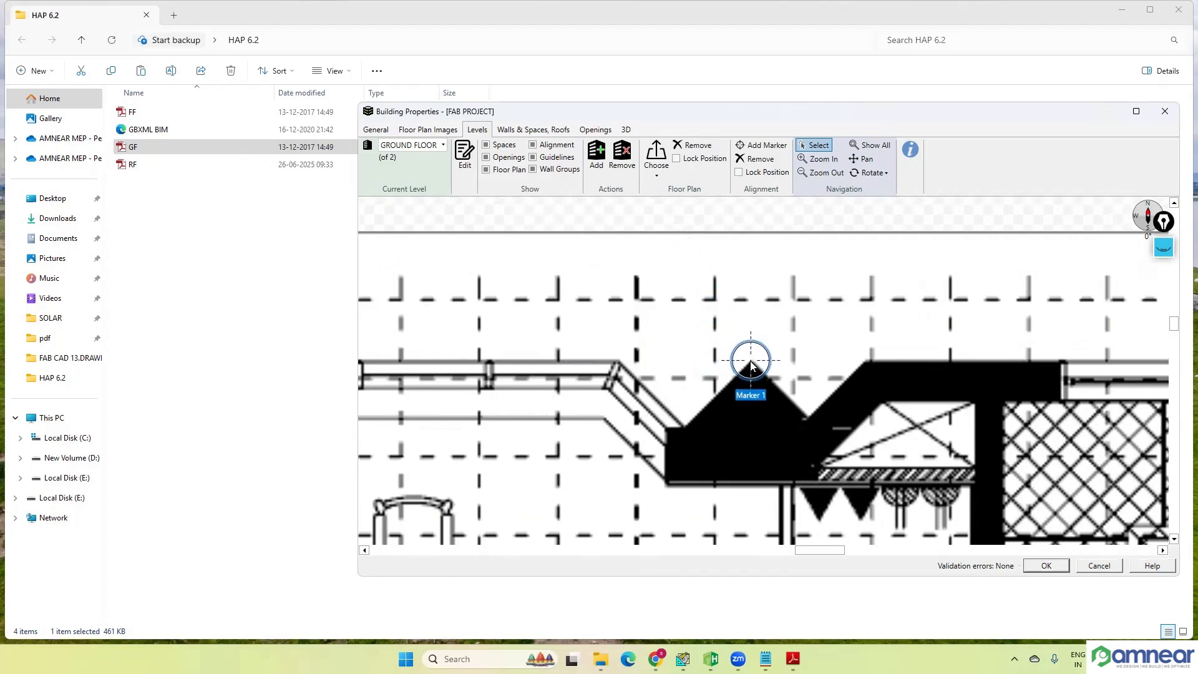
# Step: Fine-tune Marker 1 at high magnification so its centre sits exactly on the triangular column's tip
pyautogui.scroll(4, 751, 365)
pyautogui.scroll(3, 754, 367)
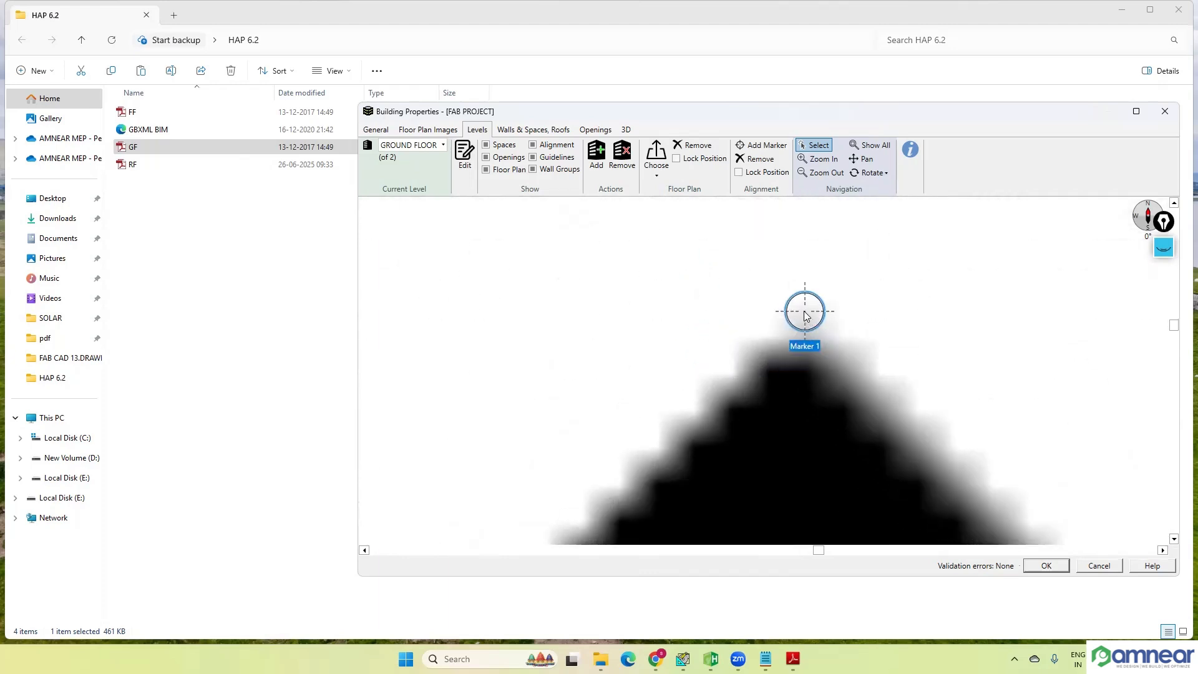
pyautogui.moveTo(807, 316); pyautogui.dragTo(794, 340)
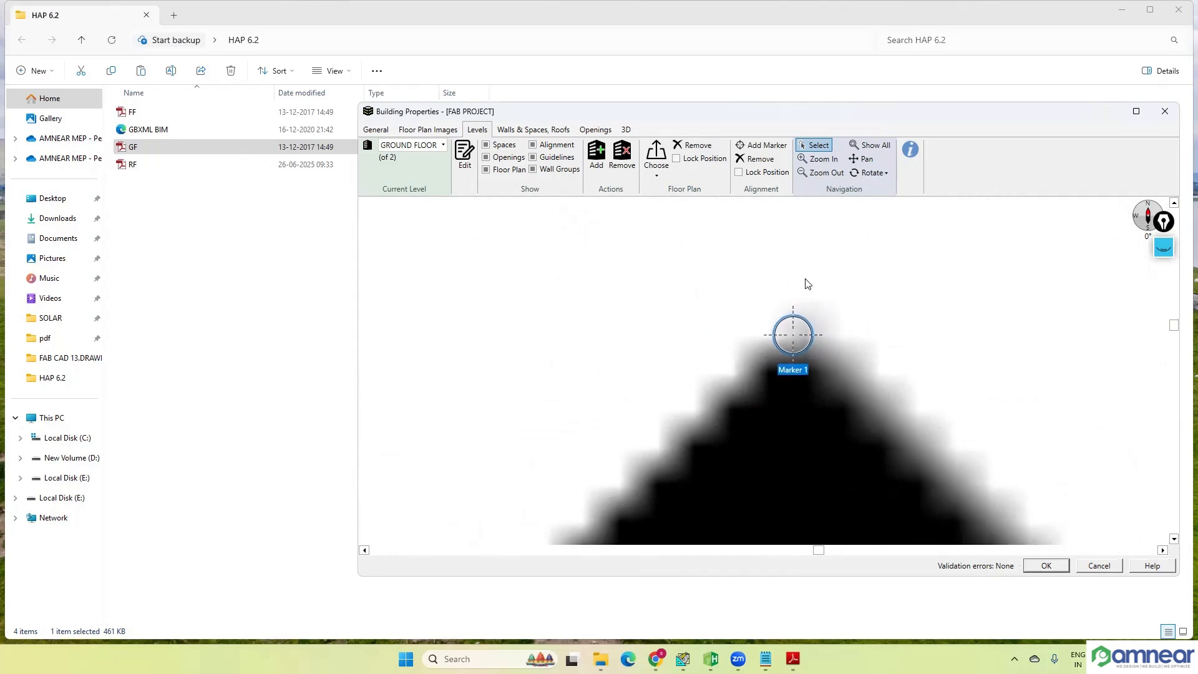
pyautogui.scroll(-4, 808, 283)
pyautogui.scroll(-4, 830, 284)
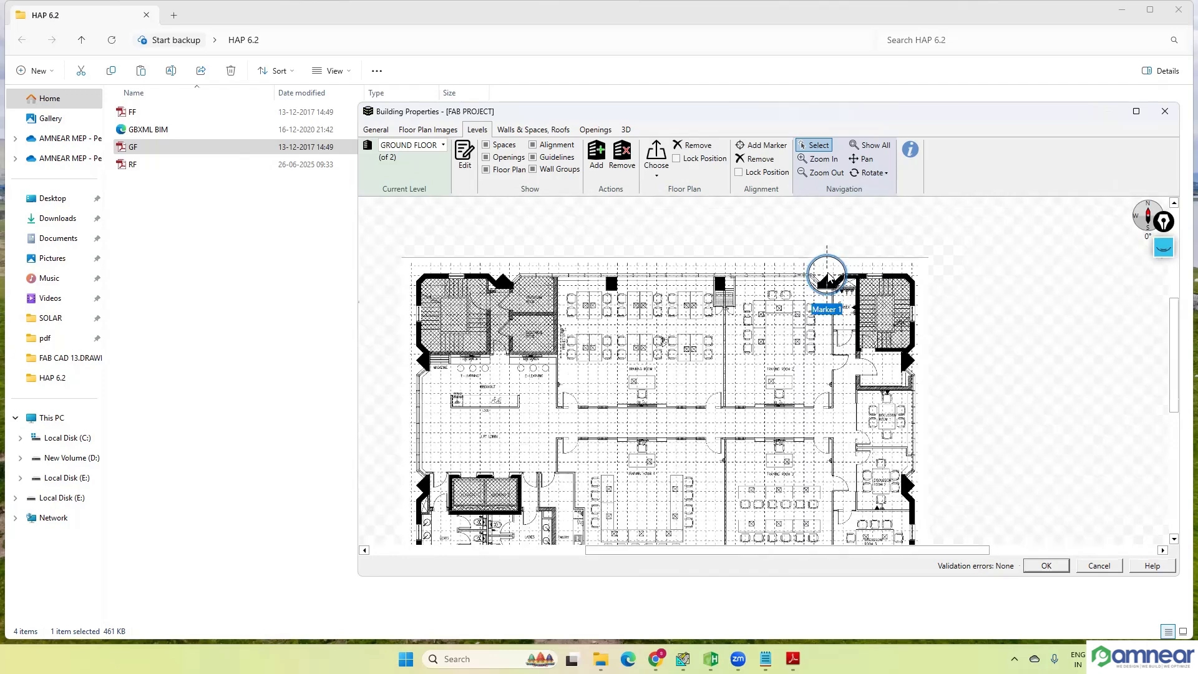
pyautogui.scroll(5, 811, 281)
pyautogui.scroll(2, 771, 285)
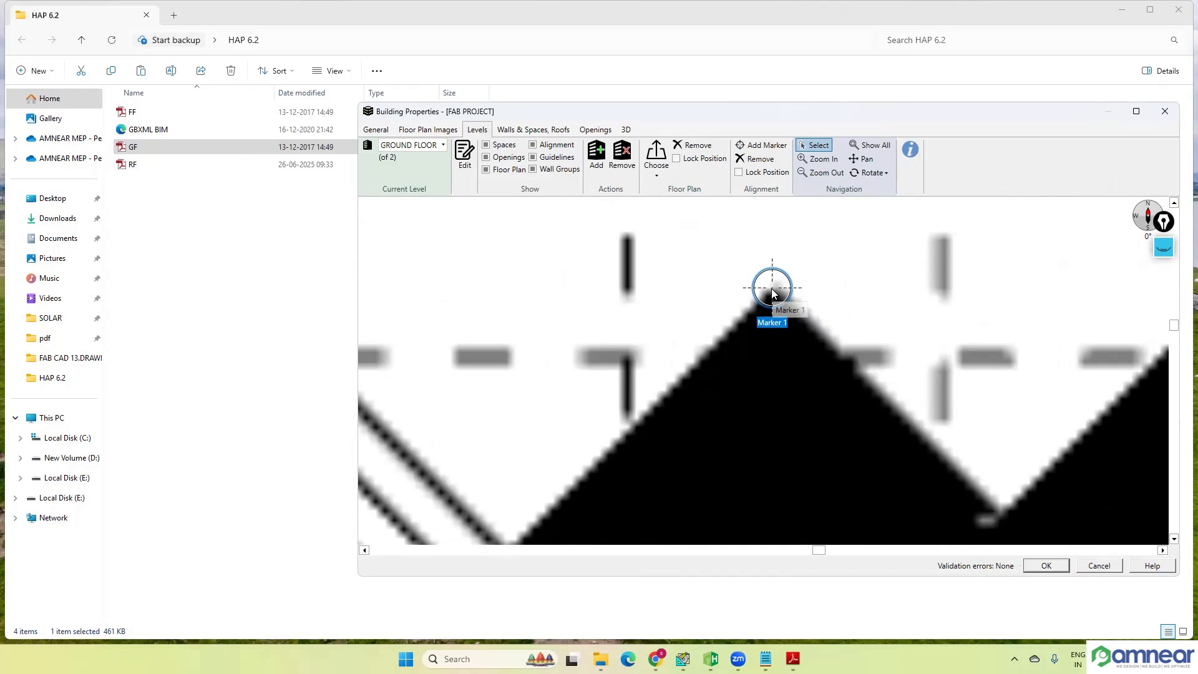
pyautogui.moveTo(771, 290); pyautogui.dragTo(774, 289)
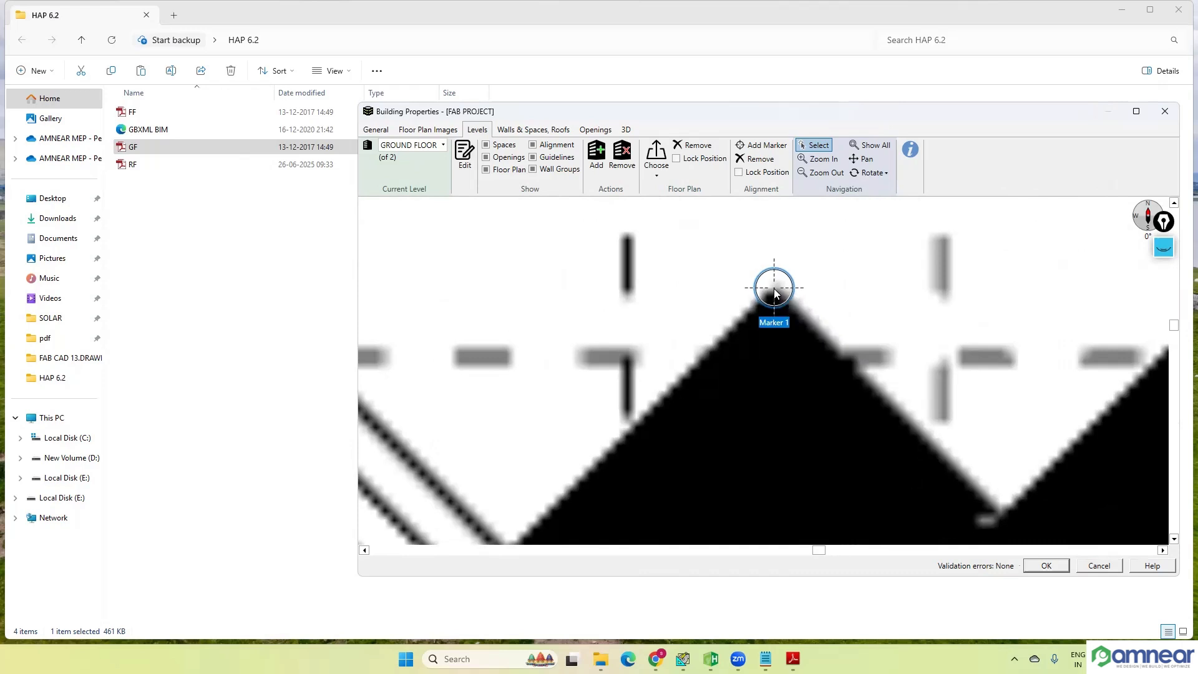
# Step: Lock both the alignment marker position and the floor plan position on the GROUND FLOOR level
pyautogui.click(739, 172)
pyautogui.click(677, 158)
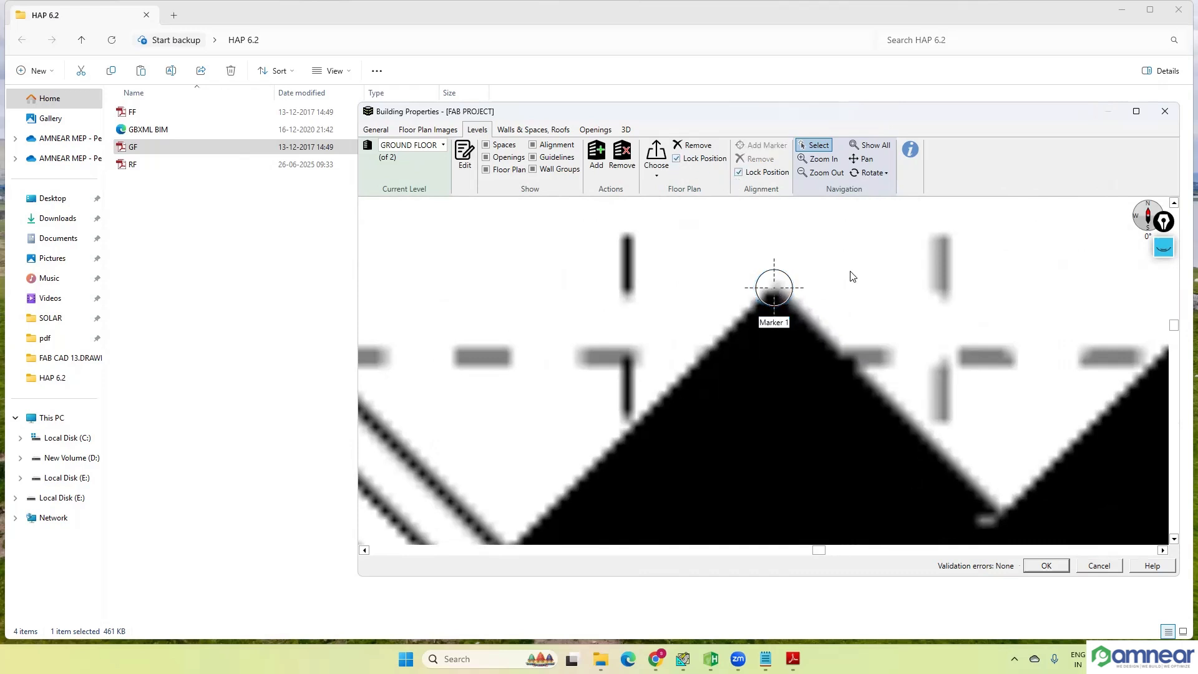
pyautogui.scroll(-5, 838, 282)
pyautogui.scroll(-3, 814, 333)
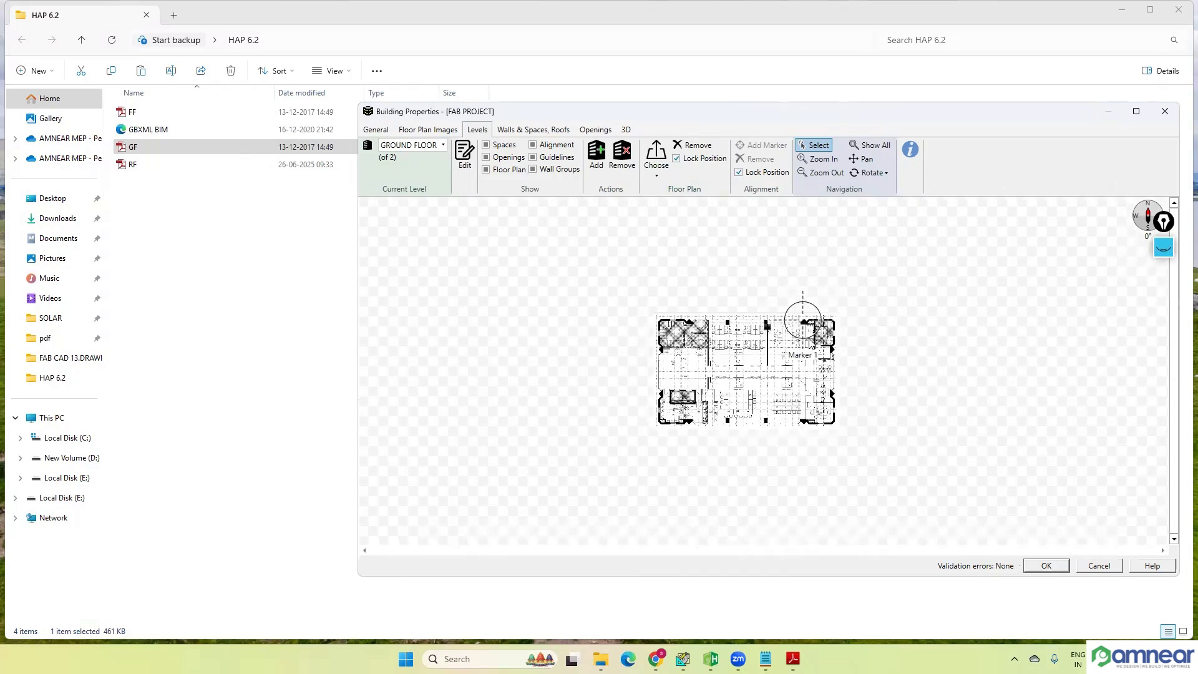
pyautogui.scroll(1, 811, 331)
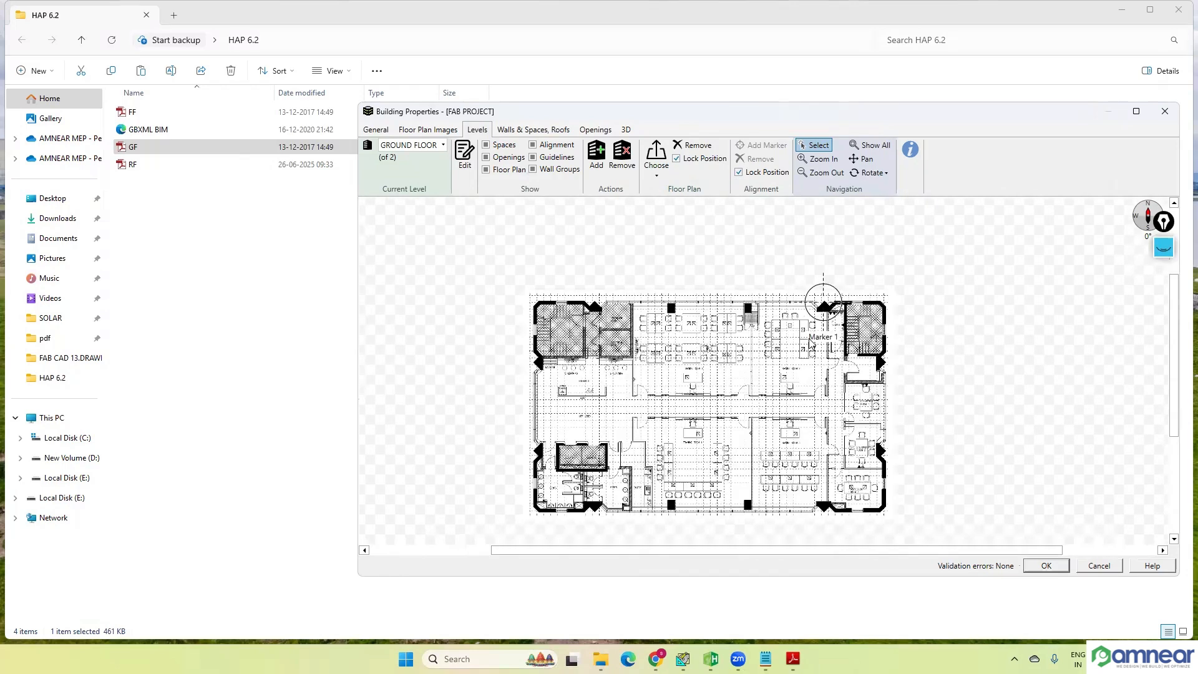
# Step: Switch to Level 2 and rename it FIRST FLOOR, keeping the general defaults without an override
pyautogui.click(444, 149)
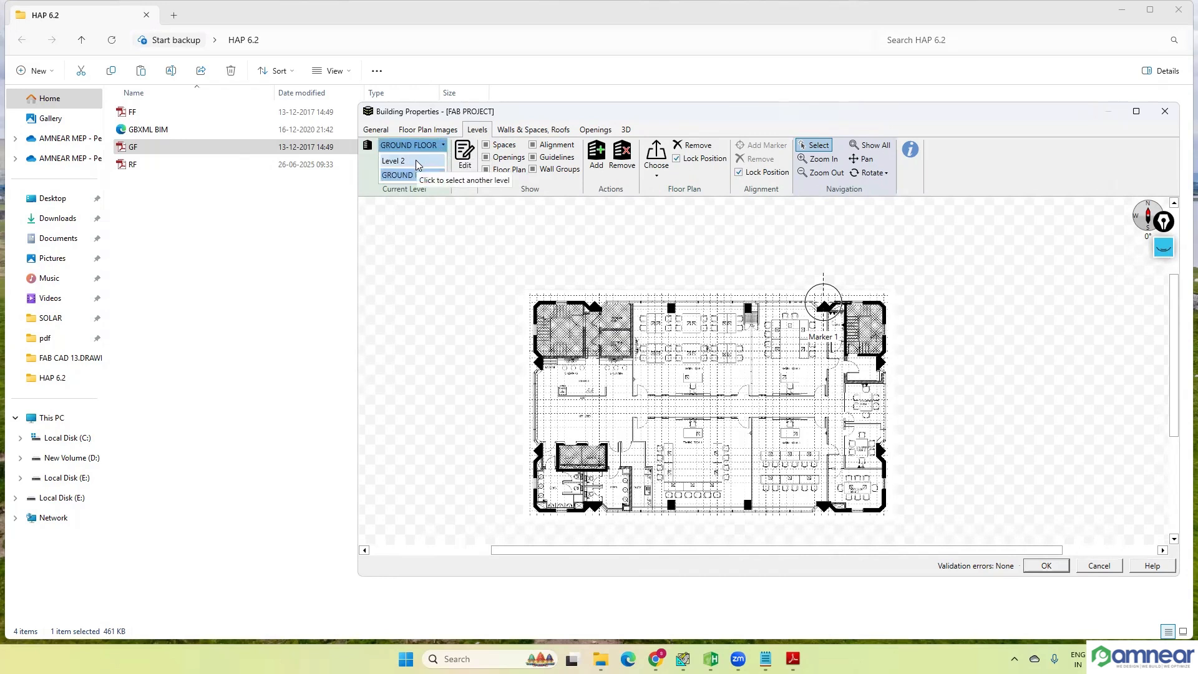
pyautogui.click(408, 177)
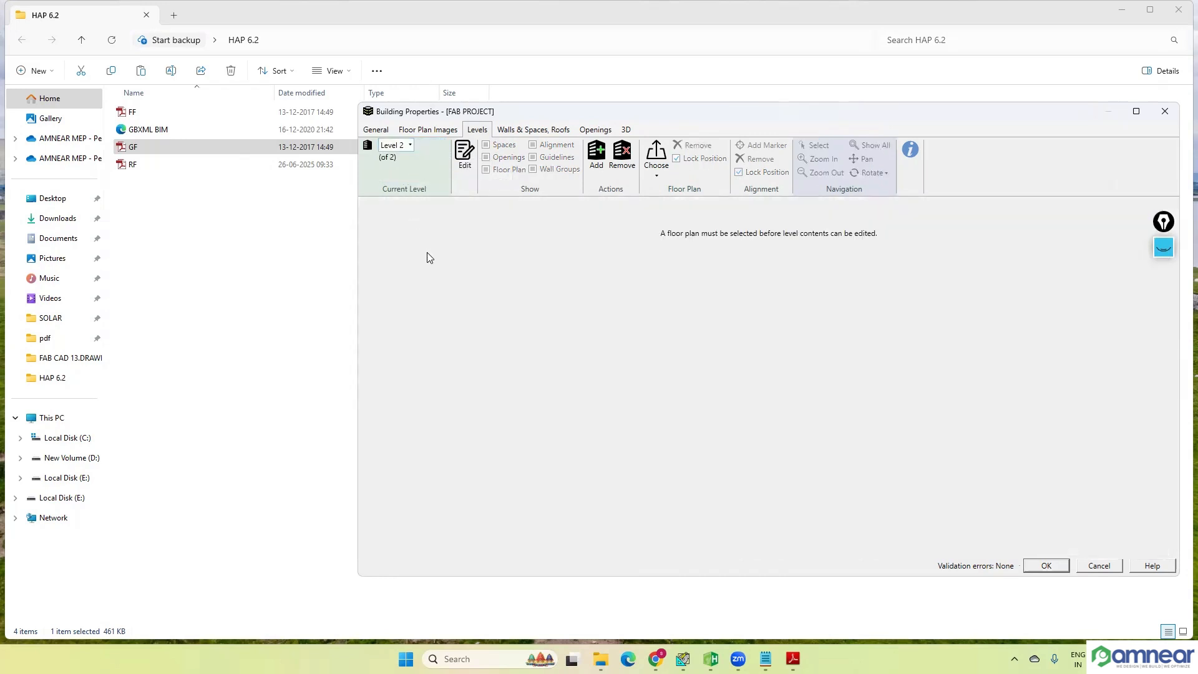
pyautogui.click(463, 159)
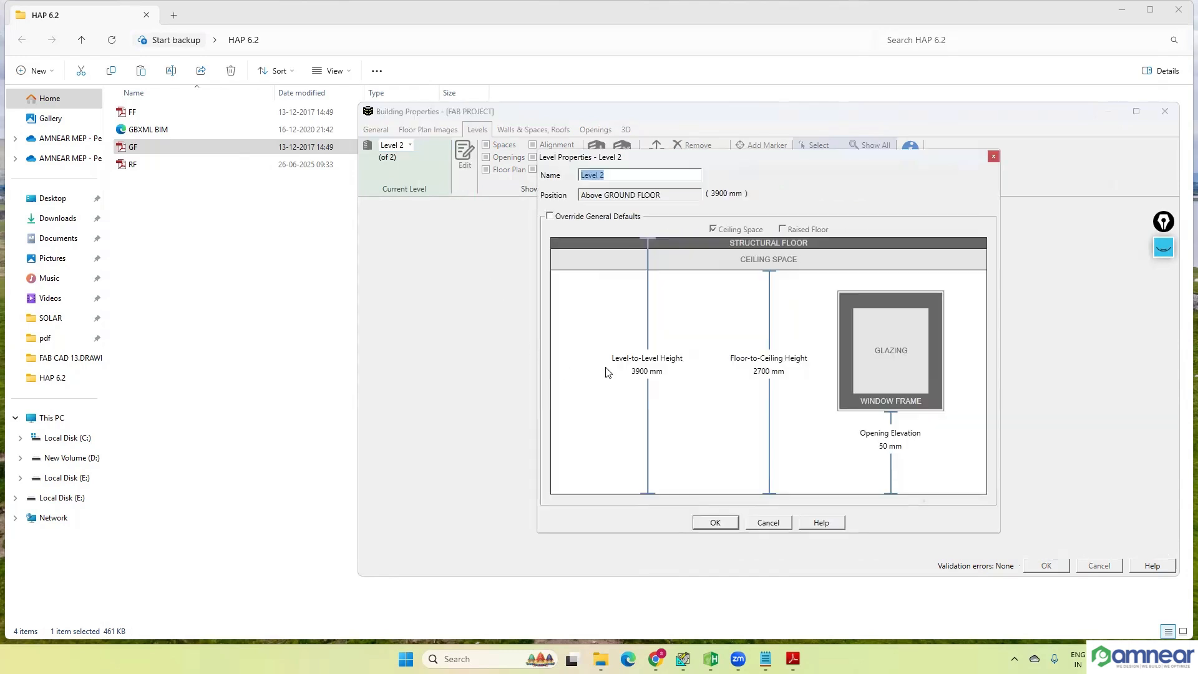
pyautogui.write('FIRST FLOOR')
pyautogui.click(549, 216)
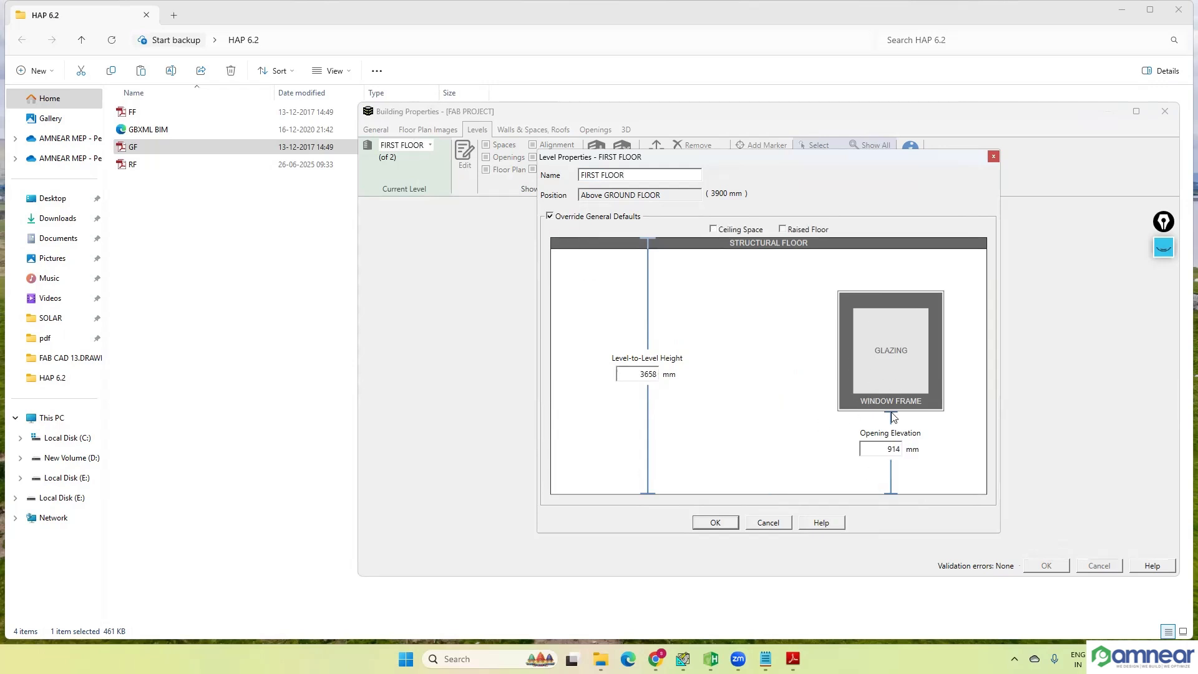
pyautogui.click(549, 216)
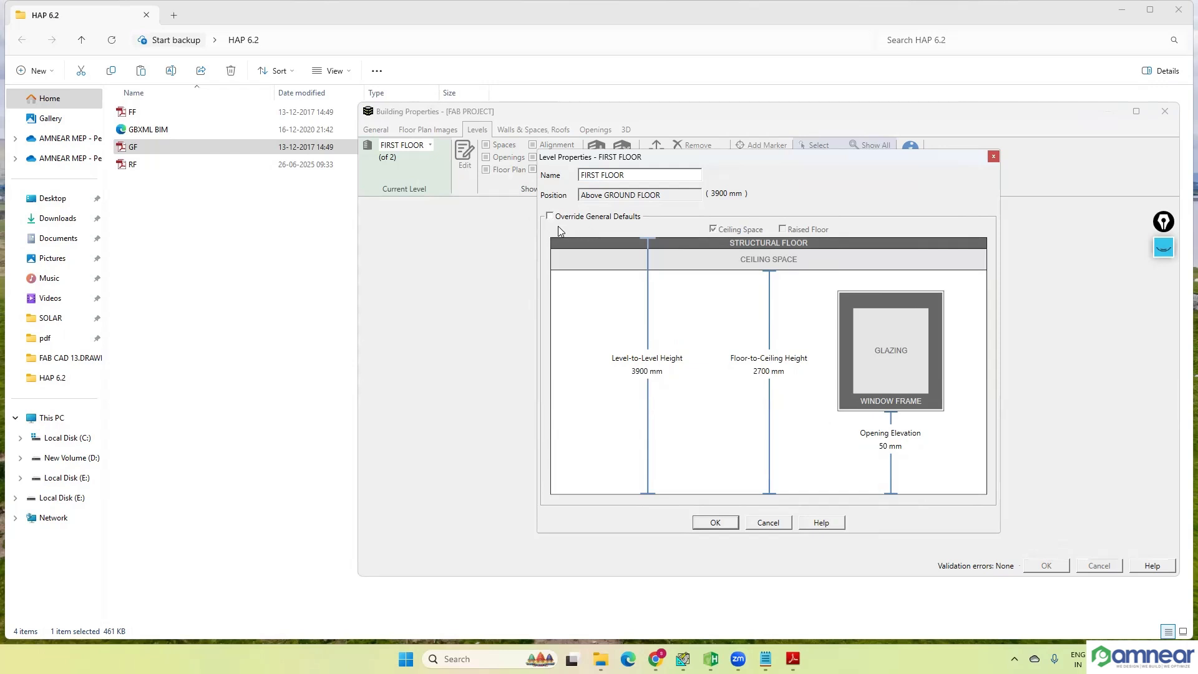
pyautogui.click(718, 524)
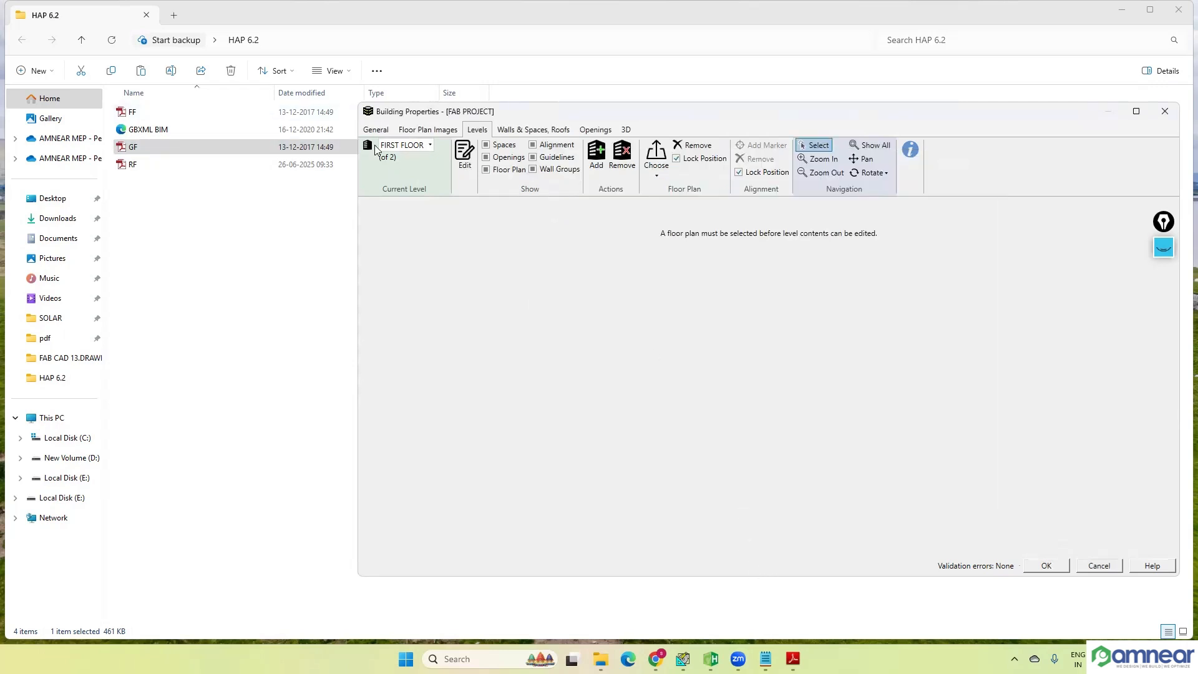
# Step: Assign the FF.pdf floor plan to the FIRST FLOOR level
pyautogui.click(658, 171)
pyautogui.click(669, 214)
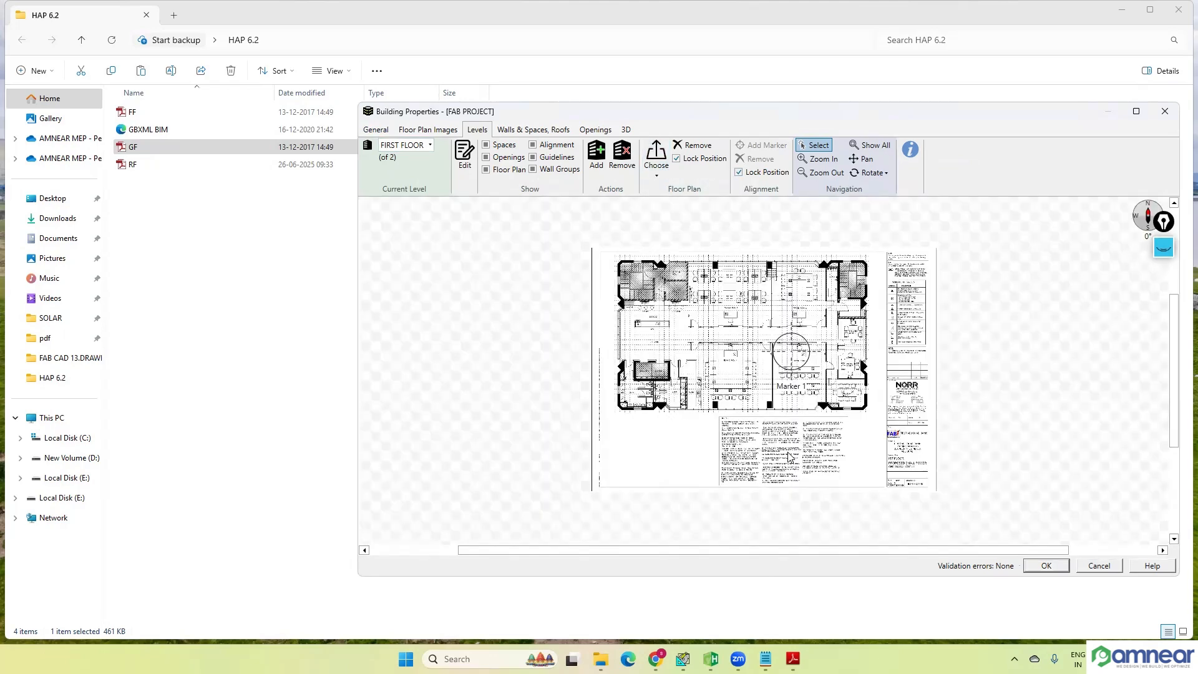
pyautogui.scroll(2, 759, 349)
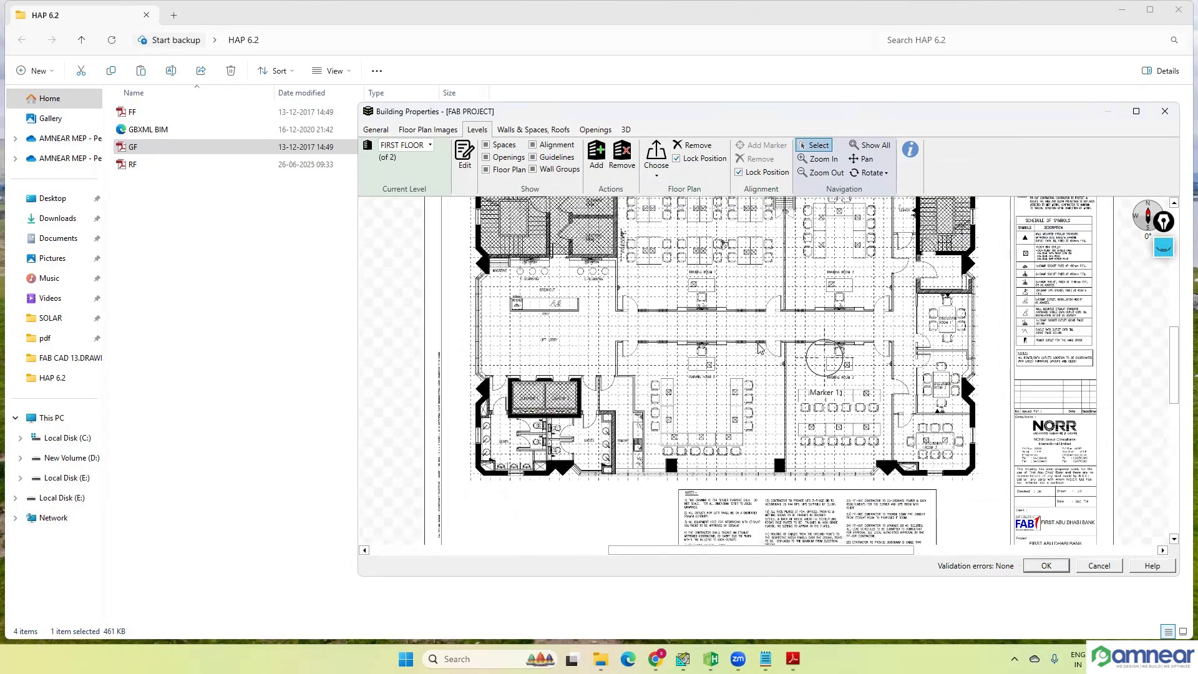
pyautogui.scroll(-3, 760, 349)
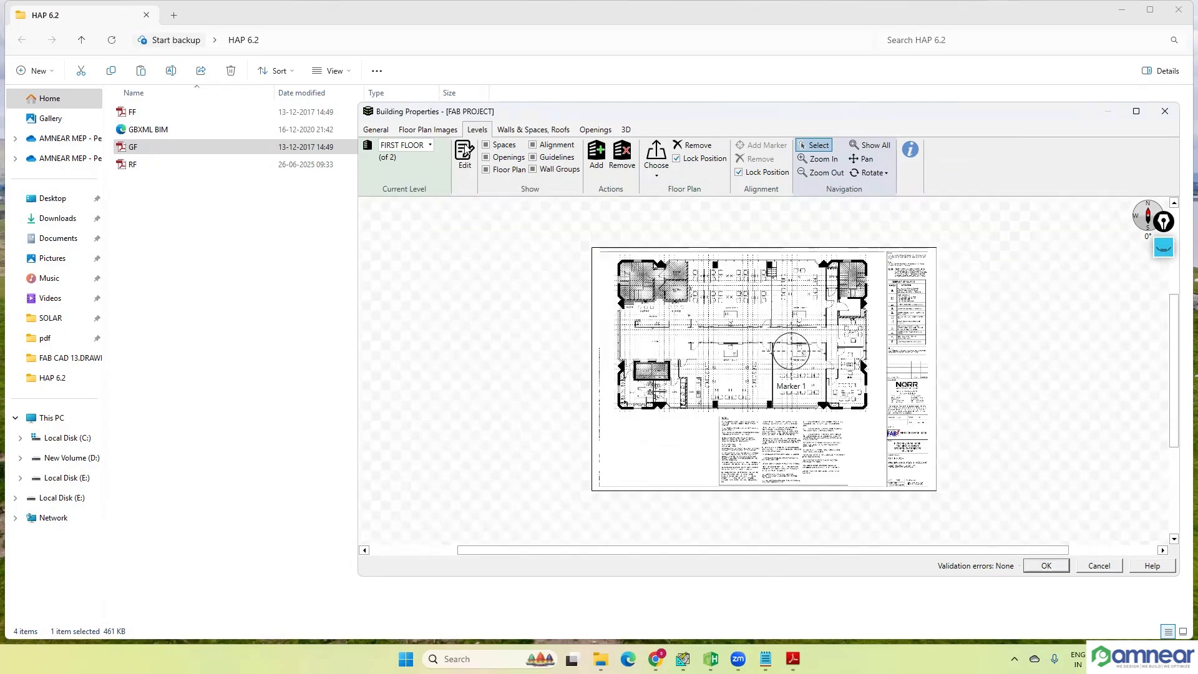
# Step: Check FF.pdf's calibration view, cancel it, and inspect the plan against Marker 1 on the FIRST FLOOR level
pyautogui.click(428, 130)
pyautogui.doubleClick(397, 262)
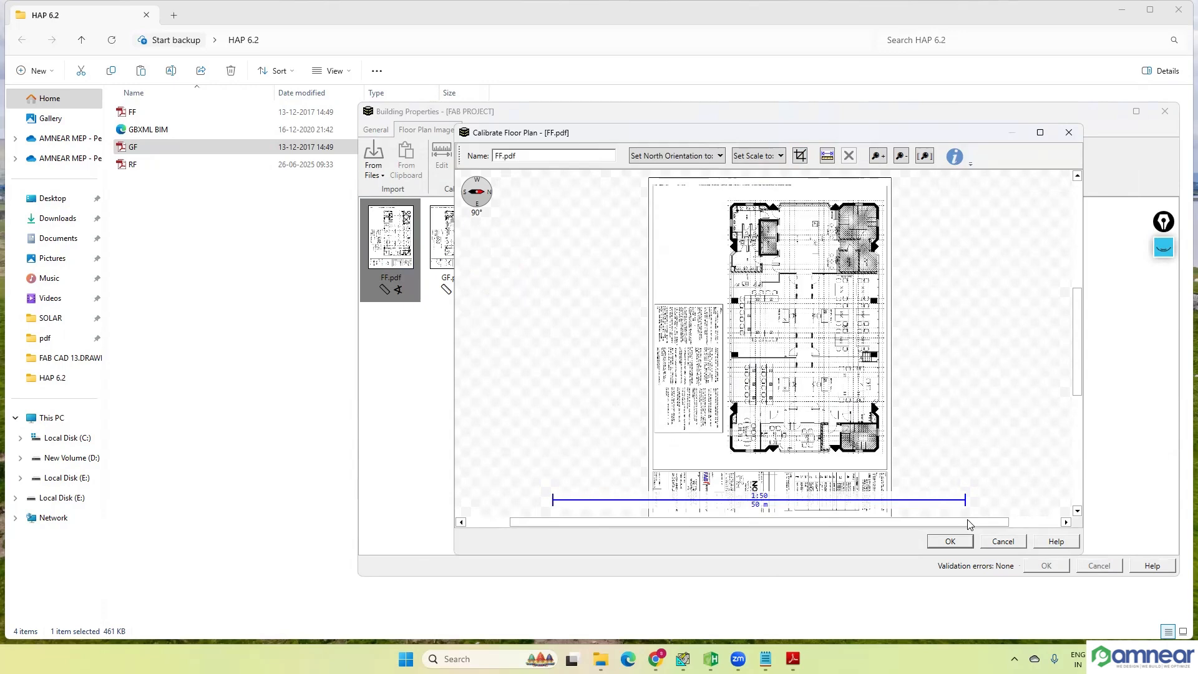
pyautogui.click(998, 541)
pyautogui.click(476, 130)
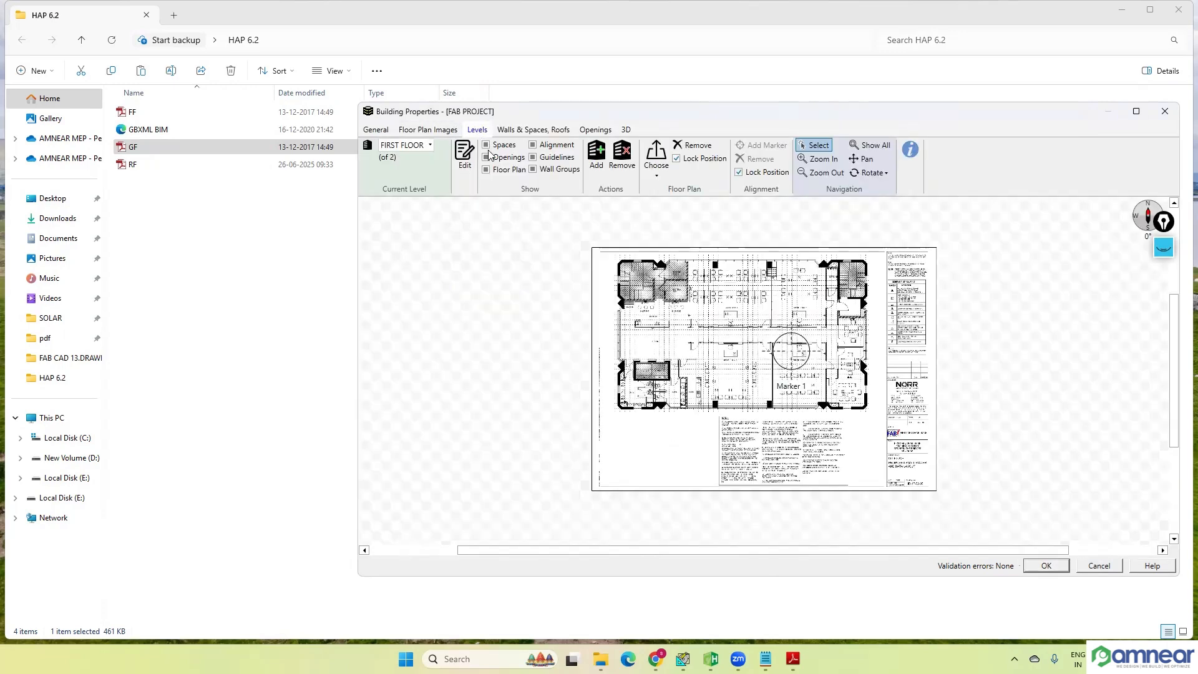
pyautogui.scroll(1, 785, 315)
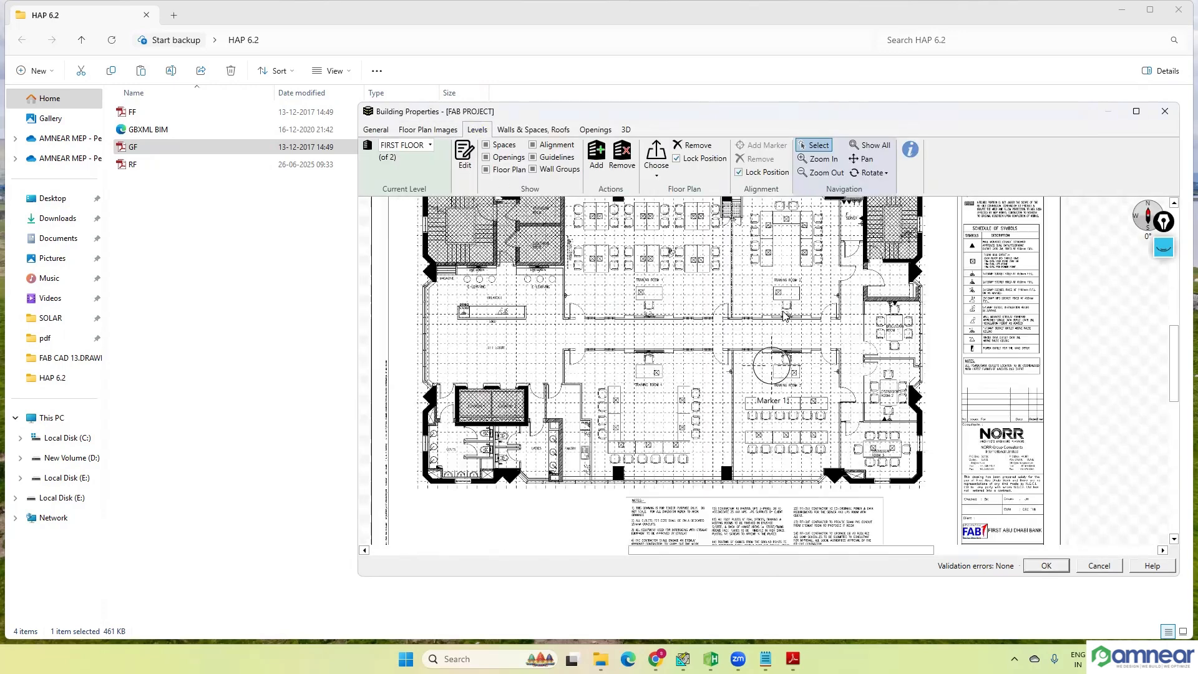
pyautogui.scroll(-1, 785, 321)
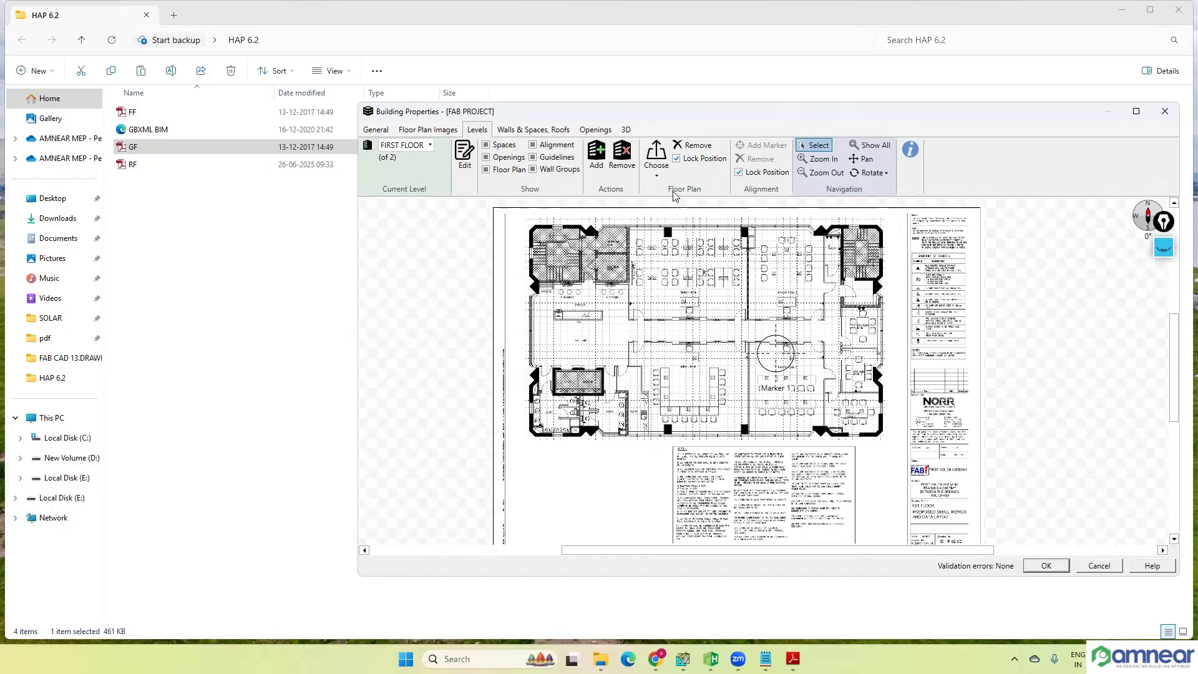
# Step: Unlock the first floor plan, move its north-east triangular column close to Marker 1, and keep the alignment marker locked
pyautogui.click(676, 158)
pyautogui.click(738, 172)
pyautogui.moveTo(811, 259)
pyautogui.mouseDown()
pyautogui.moveTo(755, 348)
pyautogui.moveTo(774, 341)
pyautogui.moveTo(773, 294)
pyautogui.moveTo(776, 357)
pyautogui.moveTo(751, 390)
pyautogui.moveTo(767, 390)
pyautogui.mouseUp()
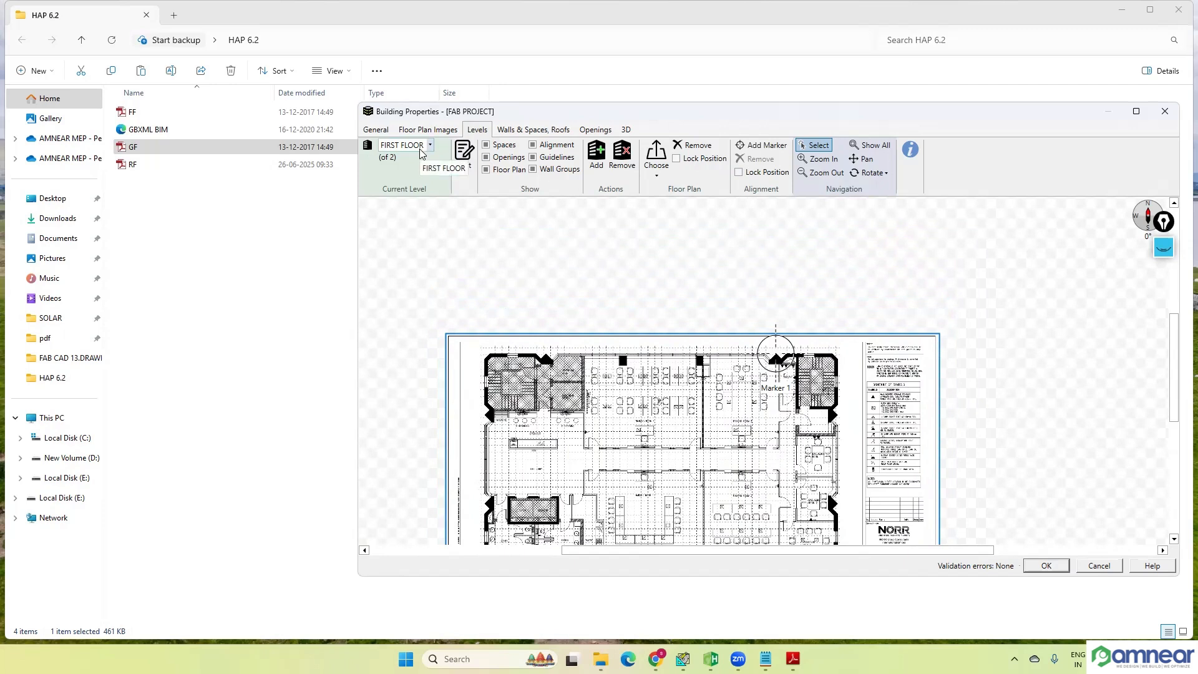
pyautogui.moveTo(686, 407)
pyautogui.mouseDown()
pyautogui.moveTo(743, 439)
pyautogui.moveTo(757, 385)
pyautogui.moveTo(670, 484)
pyautogui.moveTo(723, 431)
pyautogui.moveTo(755, 238)
pyautogui.mouseUp()
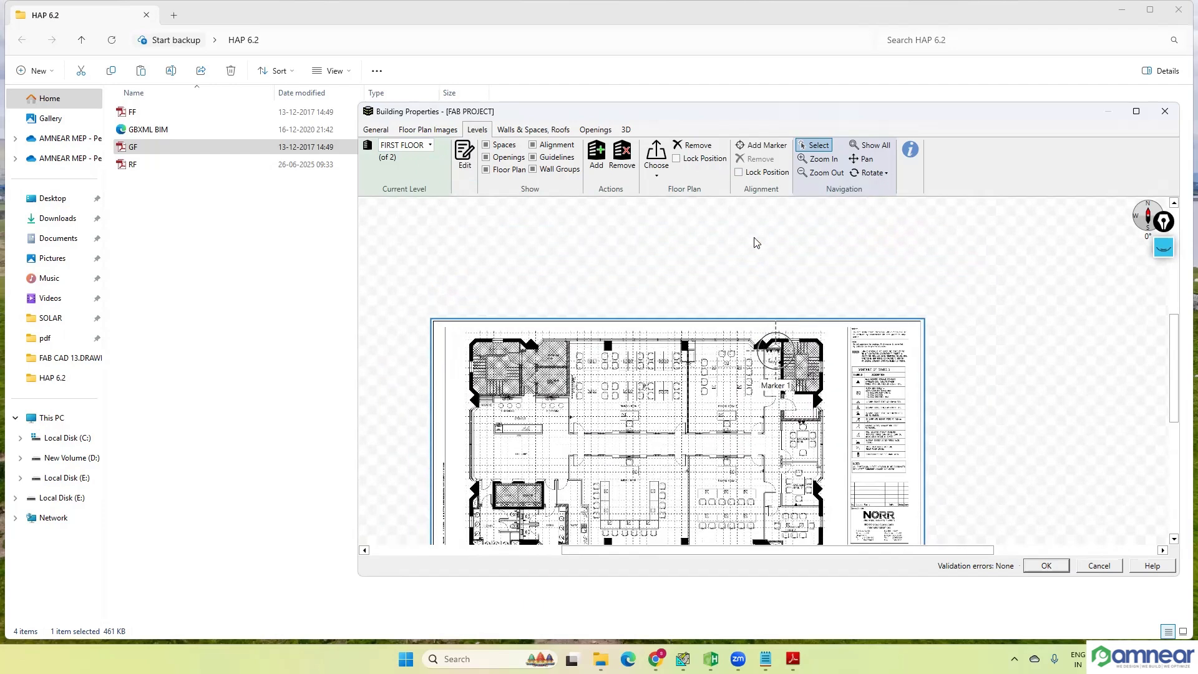
pyautogui.click(739, 172)
pyautogui.moveTo(838, 419); pyautogui.dragTo(849, 417)
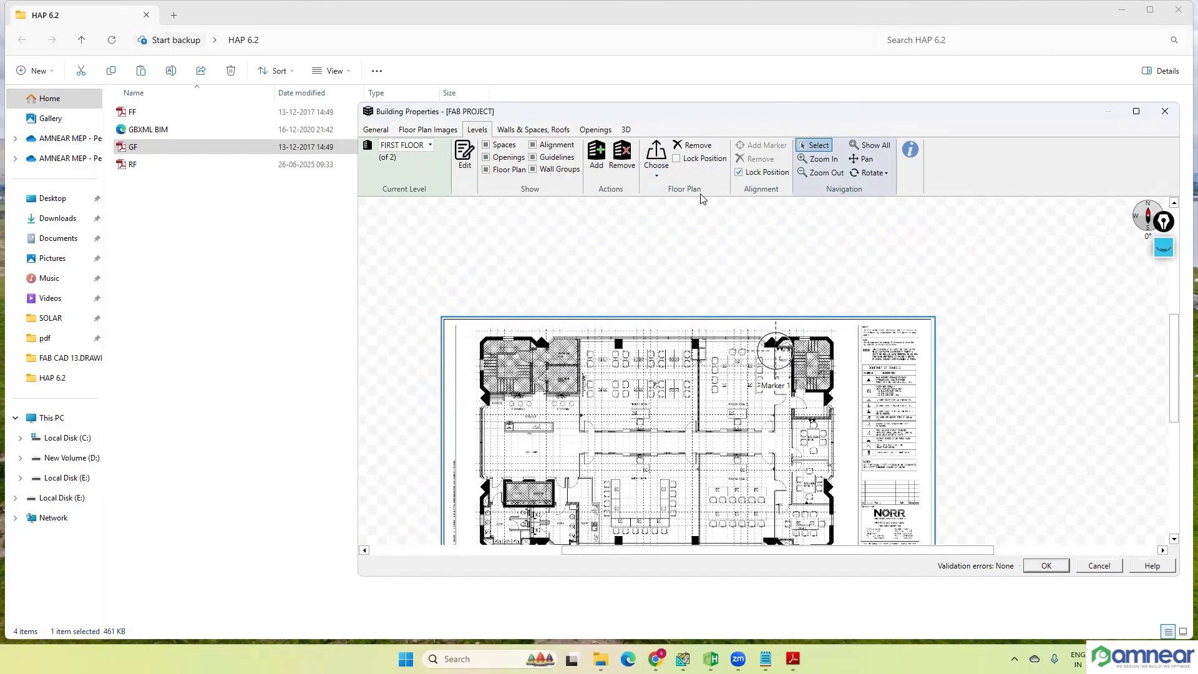
# Step: Shift the first floor plan at high magnification so the triangular column's tip coincides with Marker 1's centre
pyautogui.scroll(2, 804, 348)
pyautogui.scroll(2, 802, 352)
pyautogui.scroll(2, 705, 351)
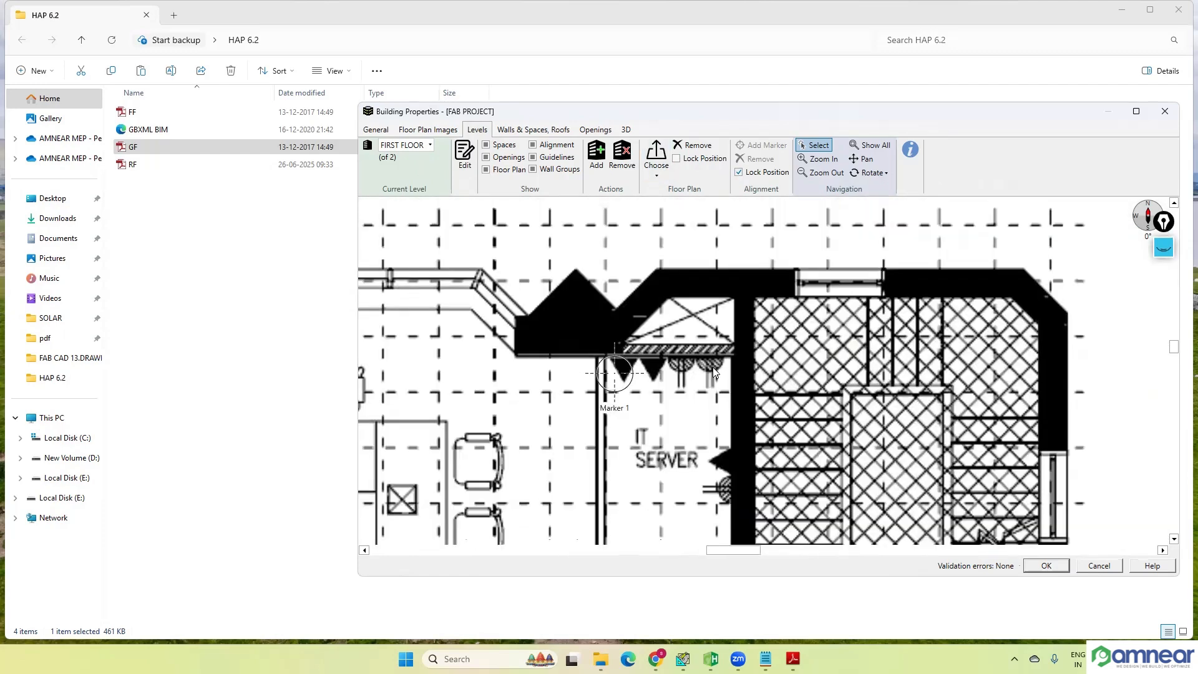
pyautogui.moveTo(731, 409); pyautogui.dragTo(738, 453)
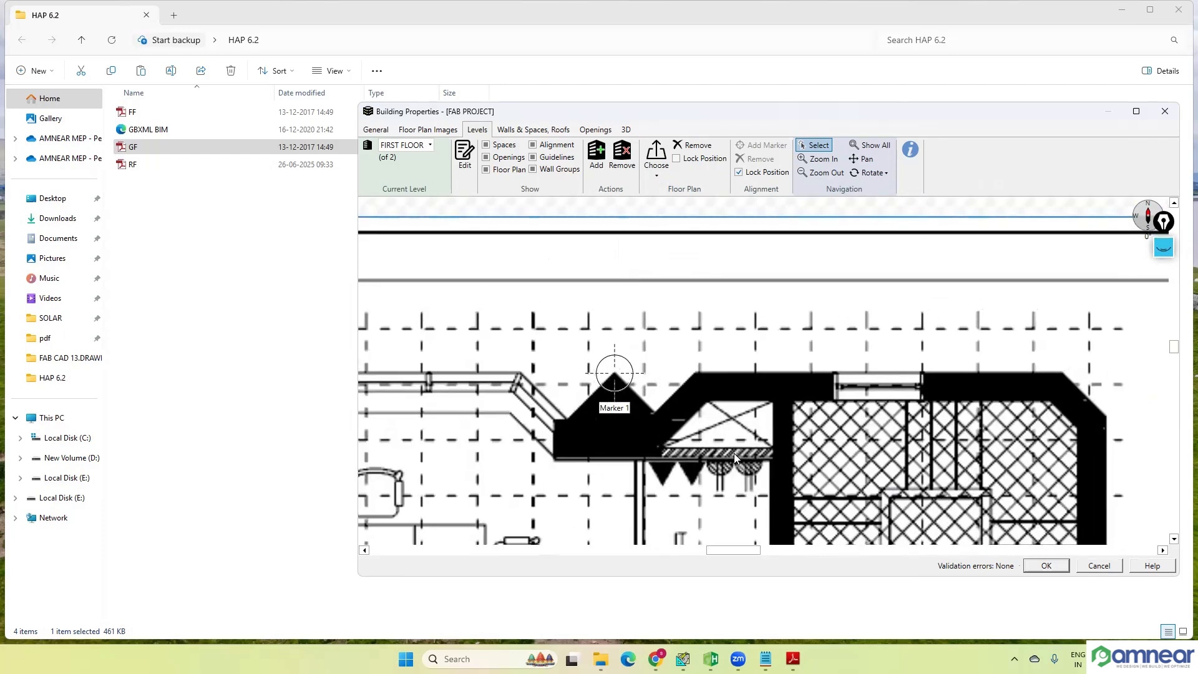
pyautogui.scroll(5, 626, 370)
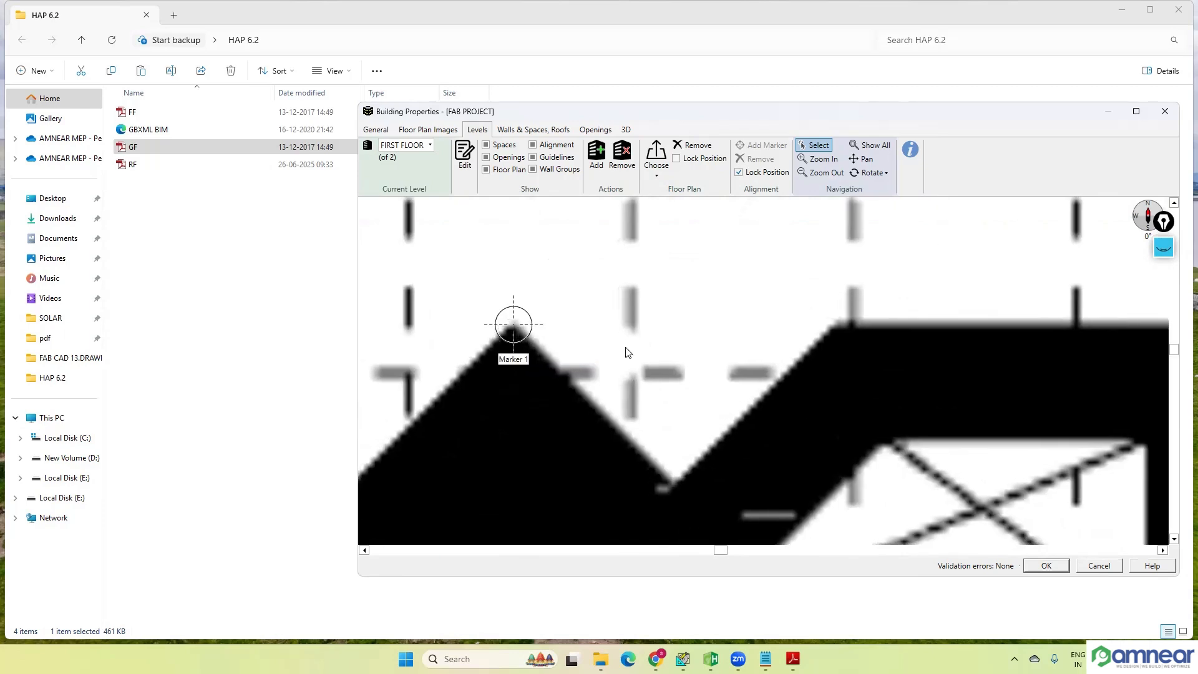
# Step: Lock the first floor plan's position and review the aligned plan
pyautogui.scroll(-5, 624, 368)
pyautogui.scroll(-2, 704, 315)
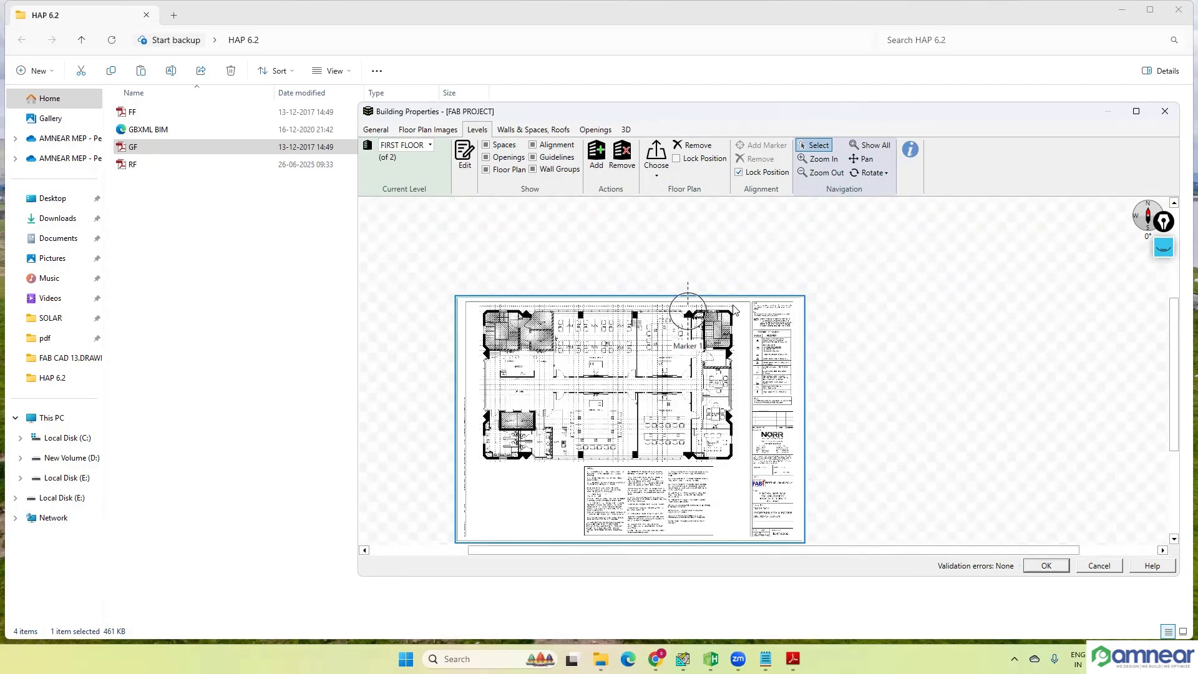
pyautogui.click(676, 158)
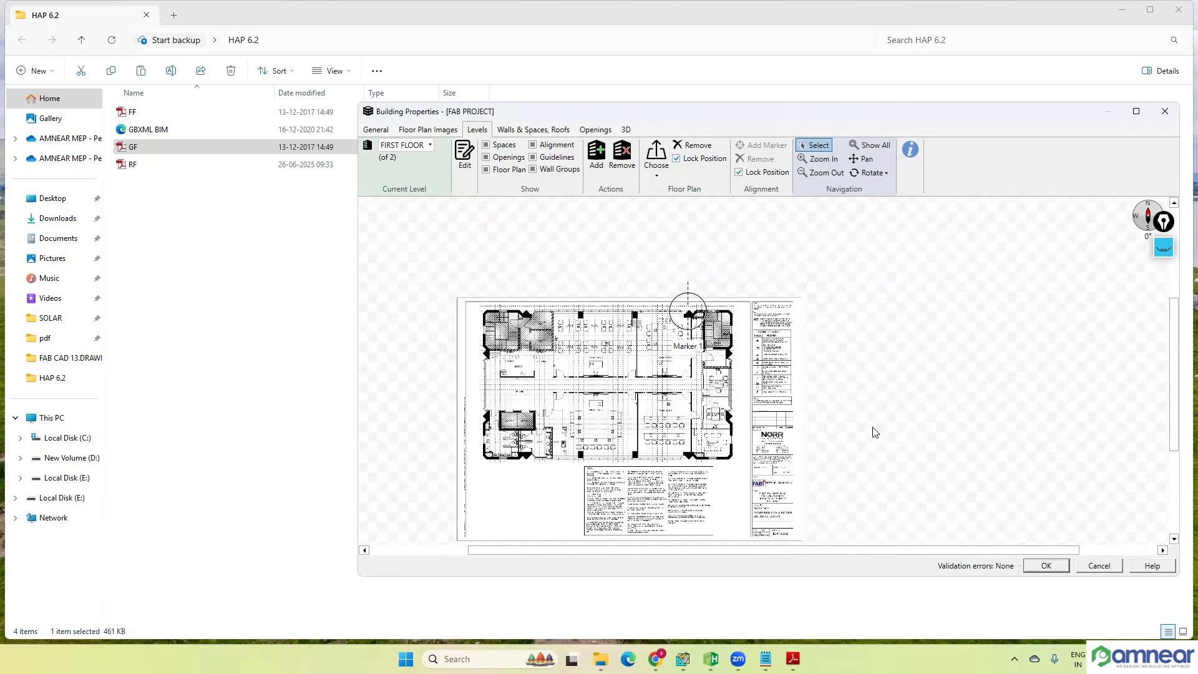
pyautogui.scroll(3, 714, 349)
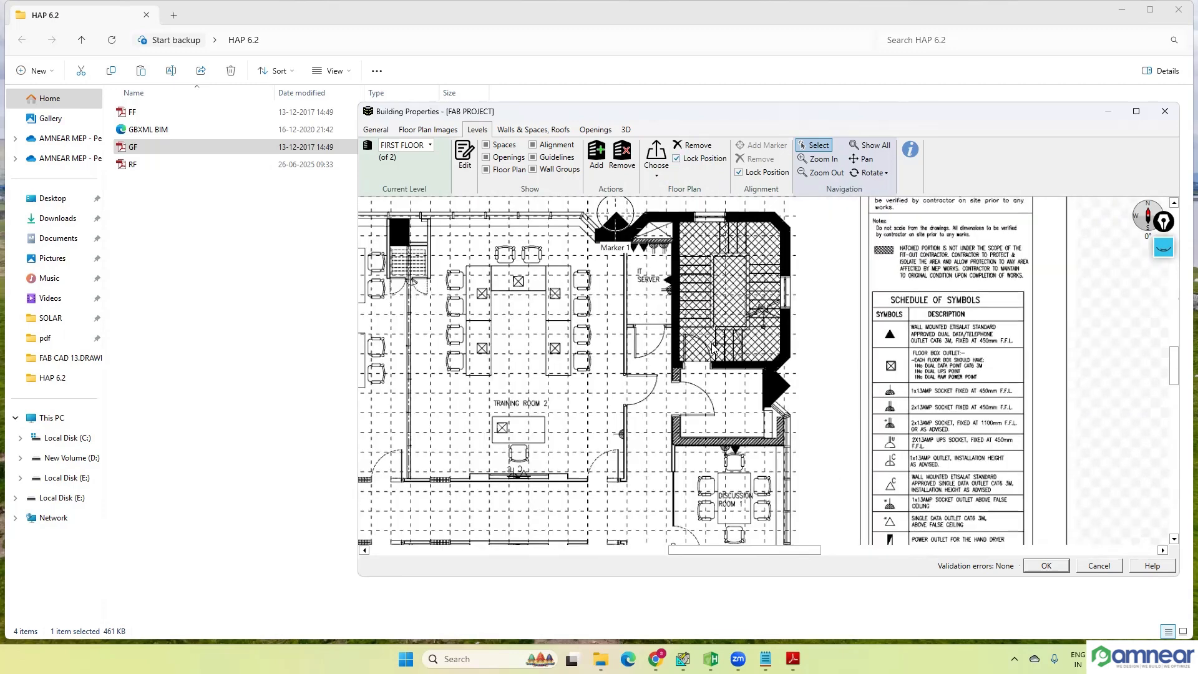
pyautogui.scroll(-3, 693, 321)
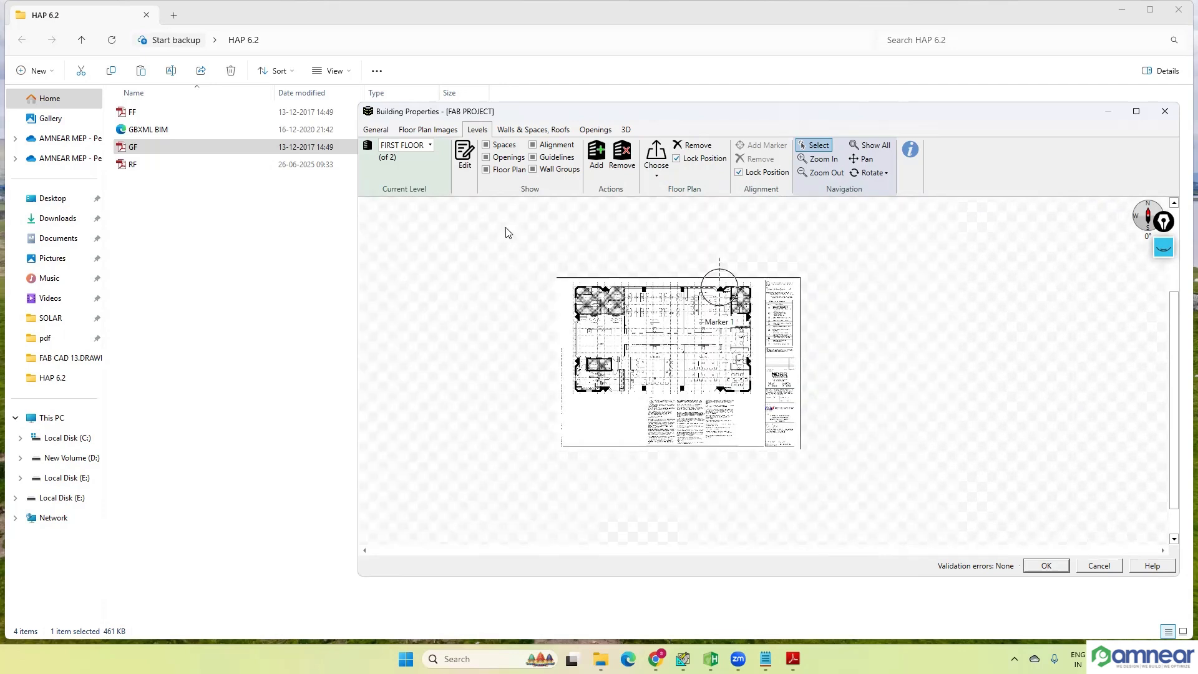
# Step: Compare the floor plans against Marker 1 on the GROUND FLOOR and FIRST FLOOR levels
pyautogui.click(430, 145)
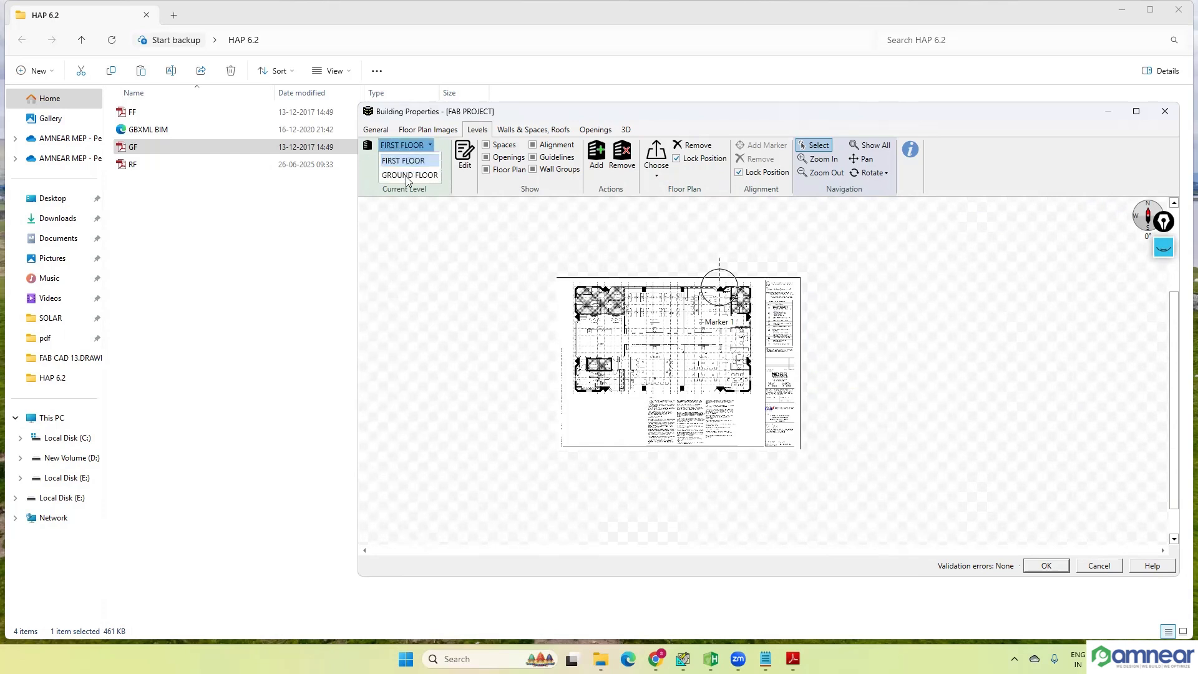
pyautogui.click(449, 174)
pyautogui.click(431, 146)
pyautogui.click(421, 179)
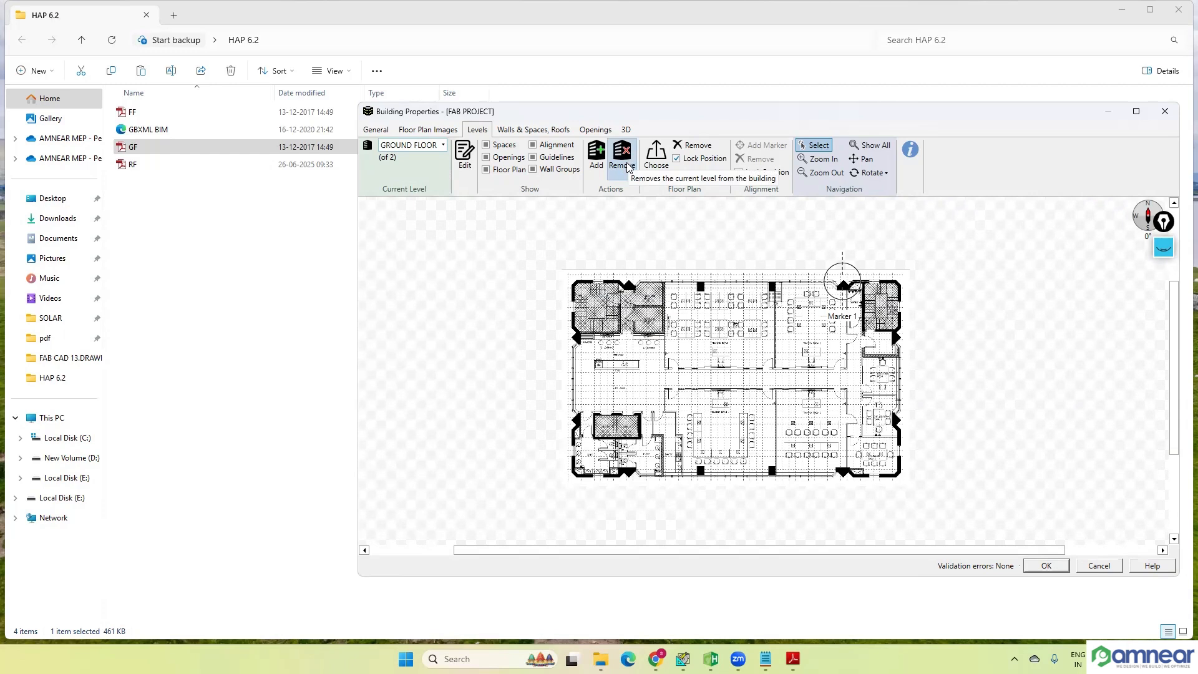
pyautogui.click(430, 144)
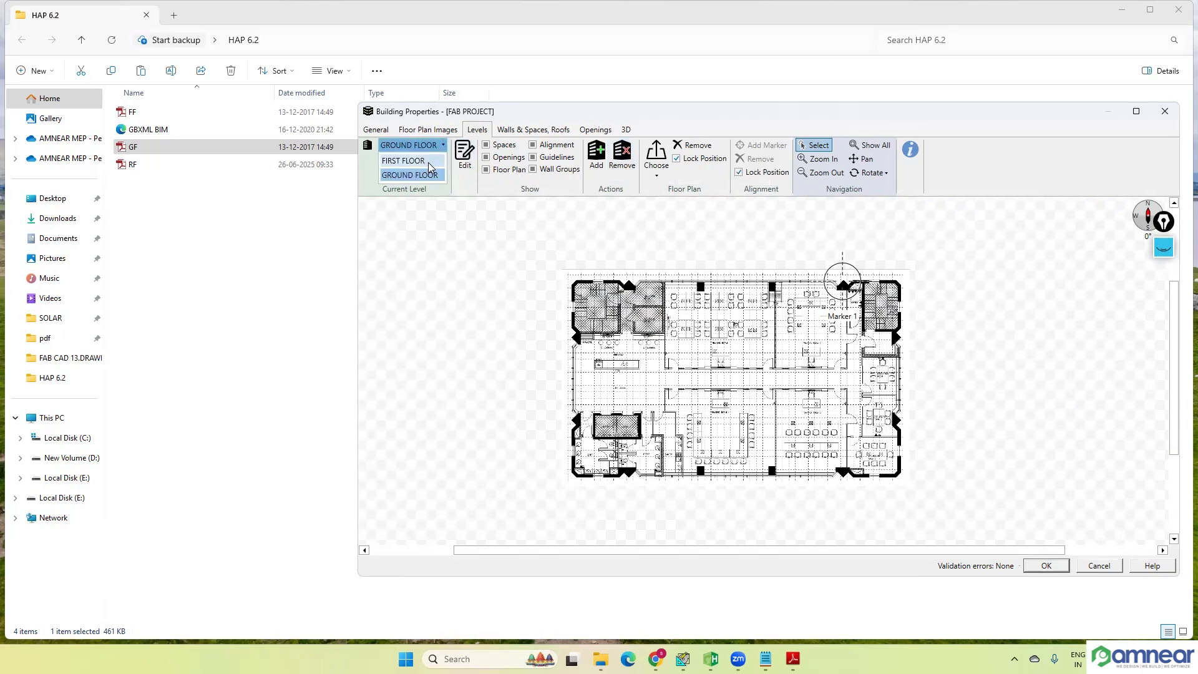
pyautogui.click(412, 161)
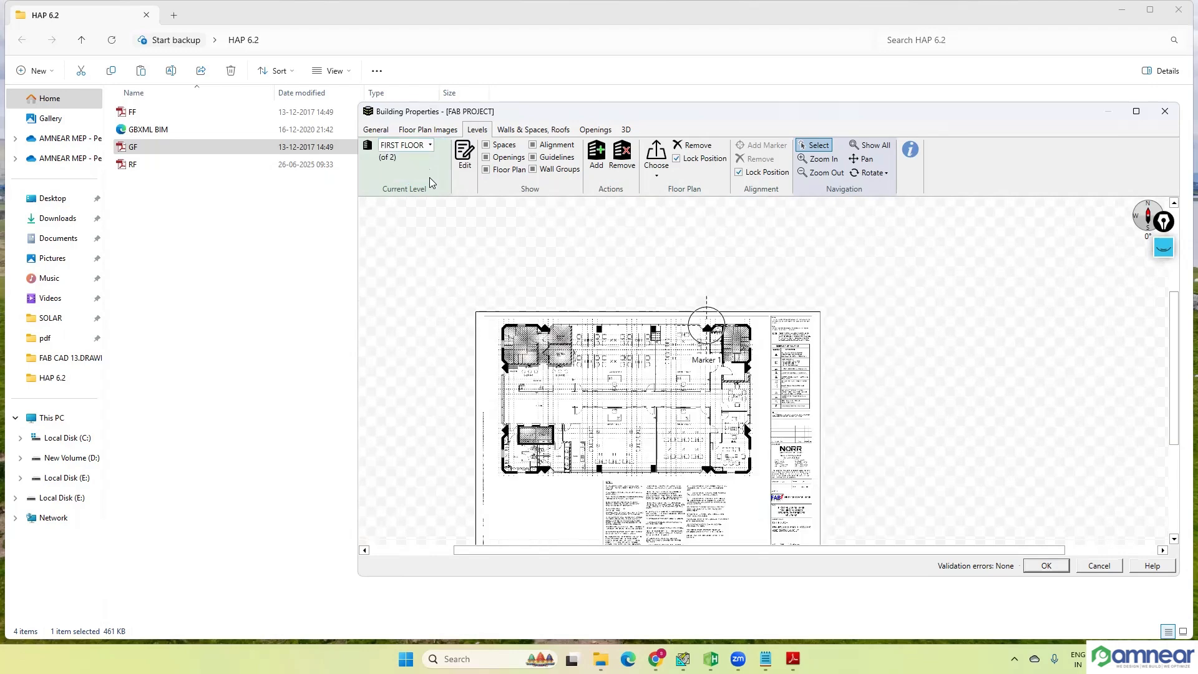
# Step: Add an empty roof-type level positioned above FIRST FLOOR, keeping the default level name
pyautogui.click(598, 163)
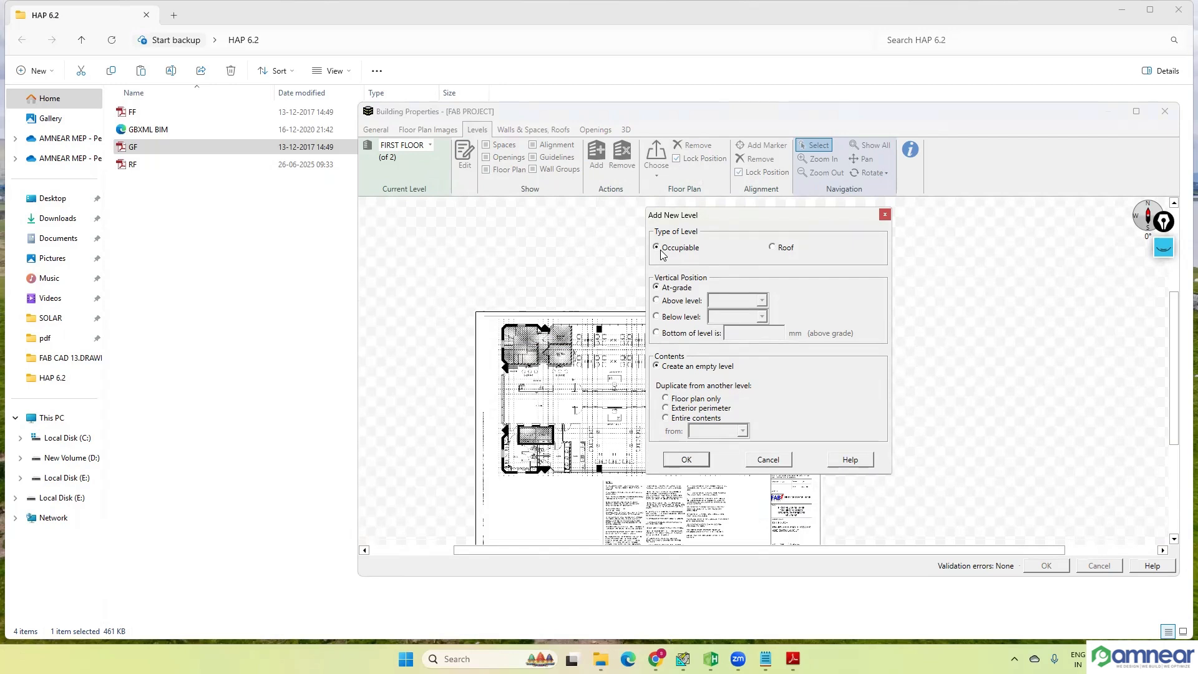
pyautogui.click(774, 248)
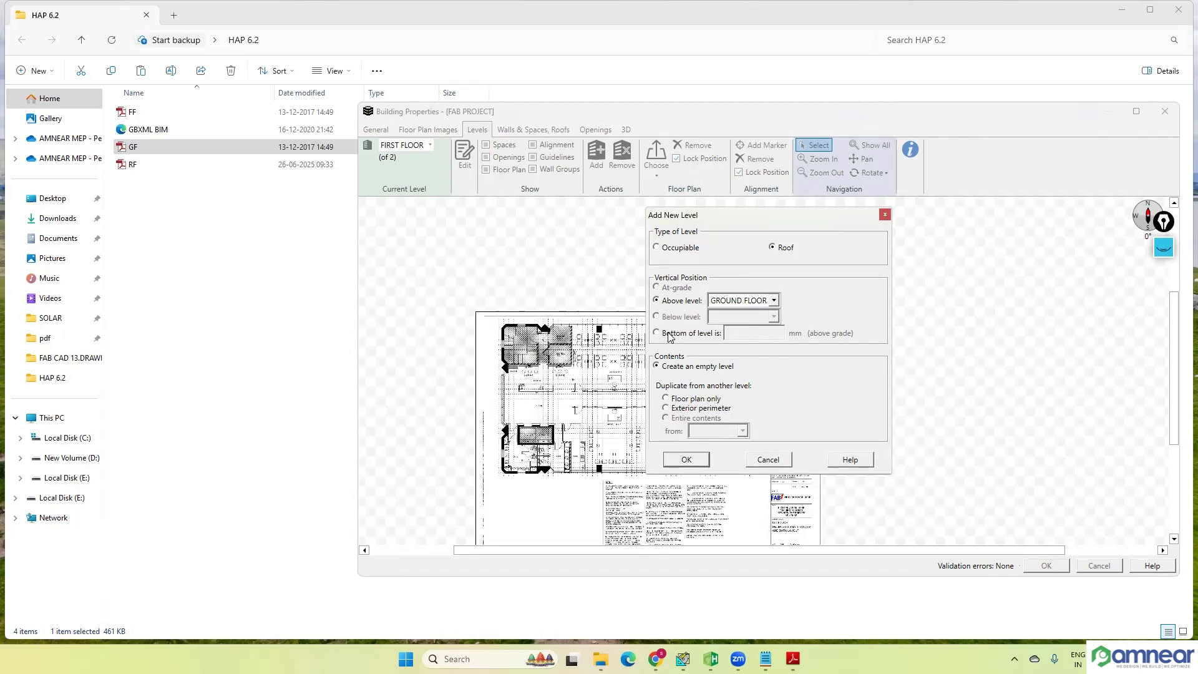
pyautogui.click(1164, 248)
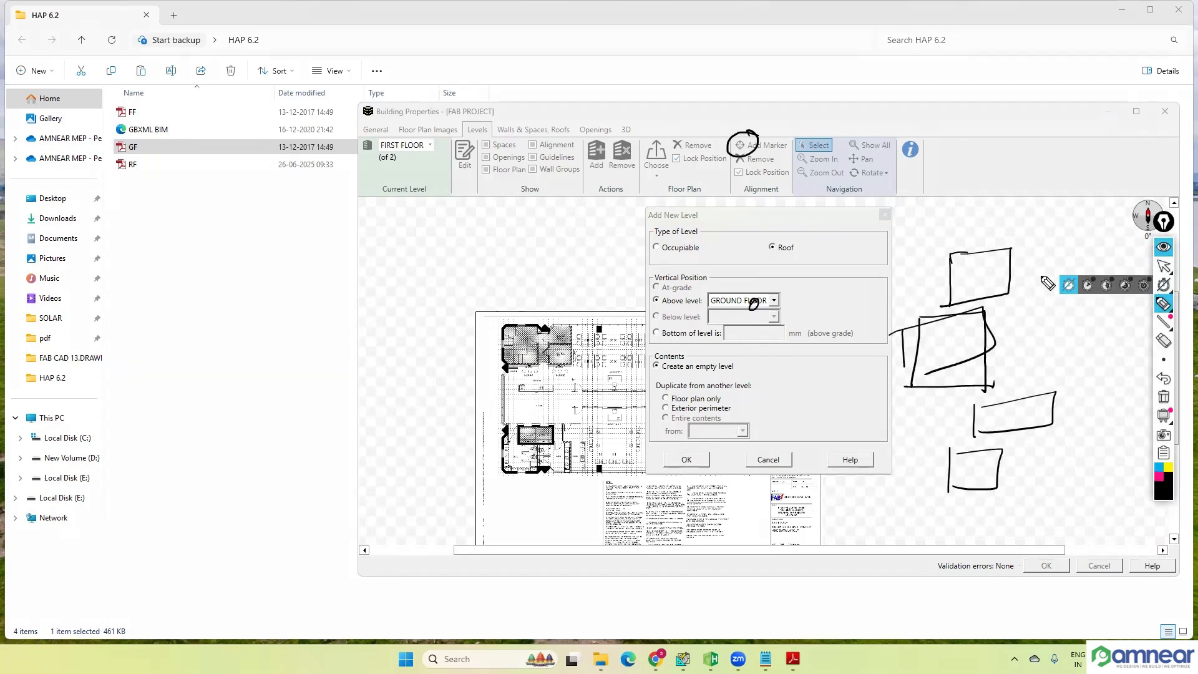
pyautogui.click(1163, 248)
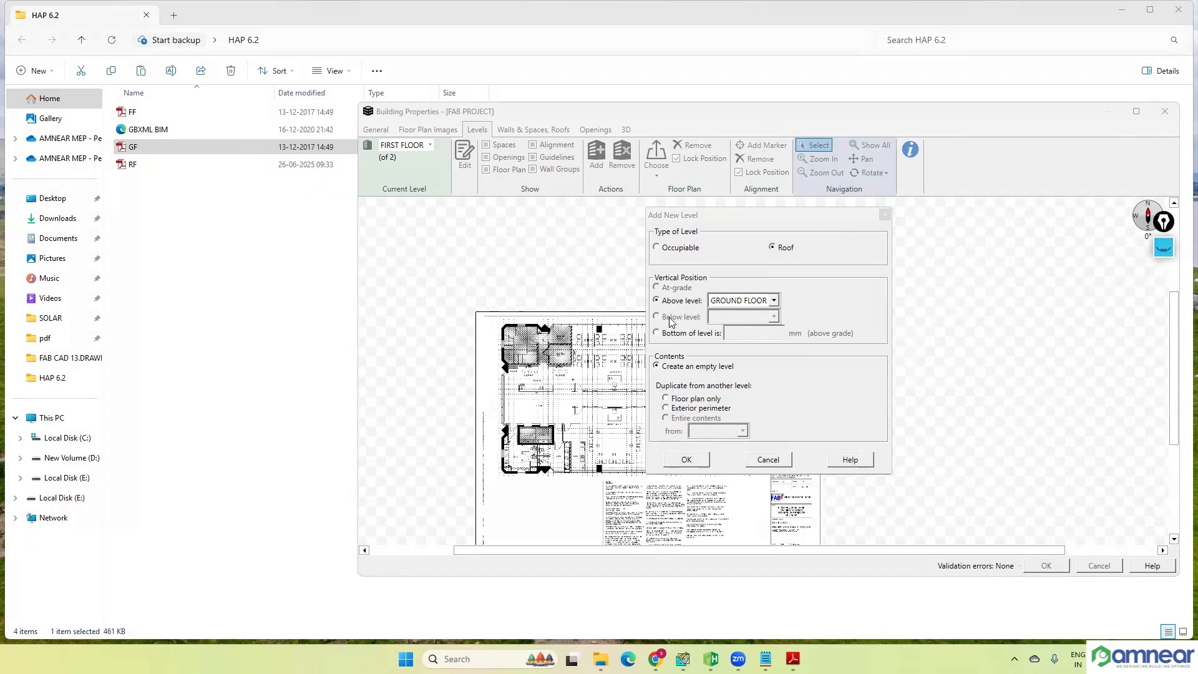
pyautogui.click(670, 324)
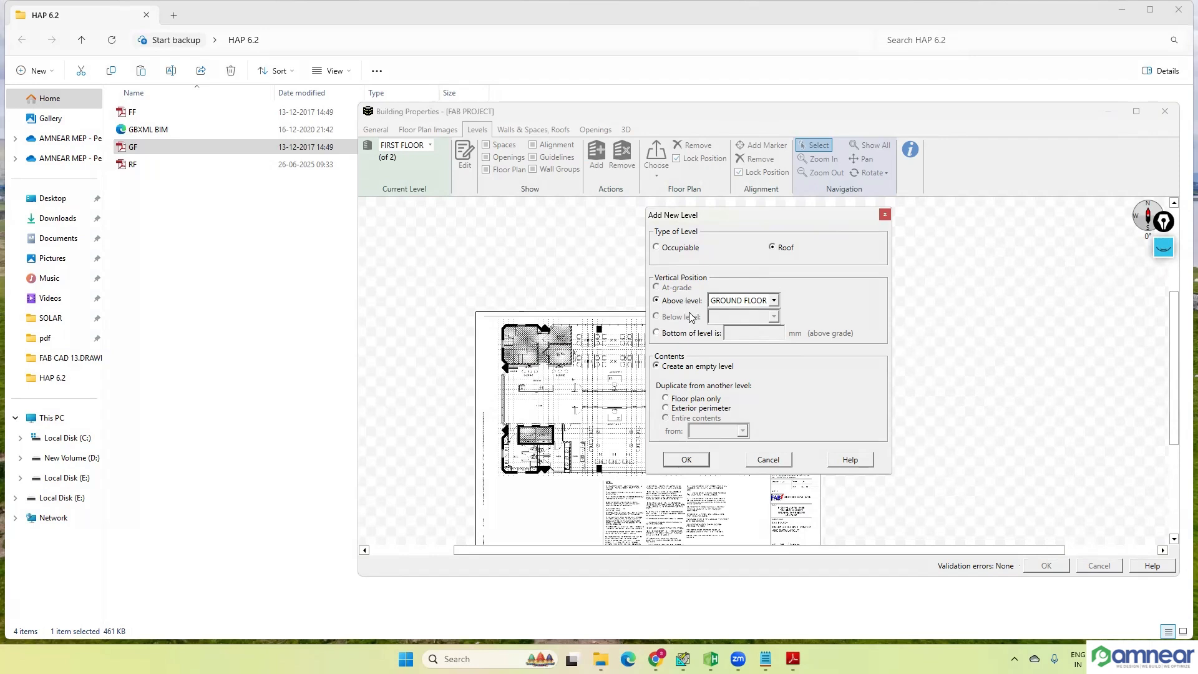
pyautogui.click(772, 300)
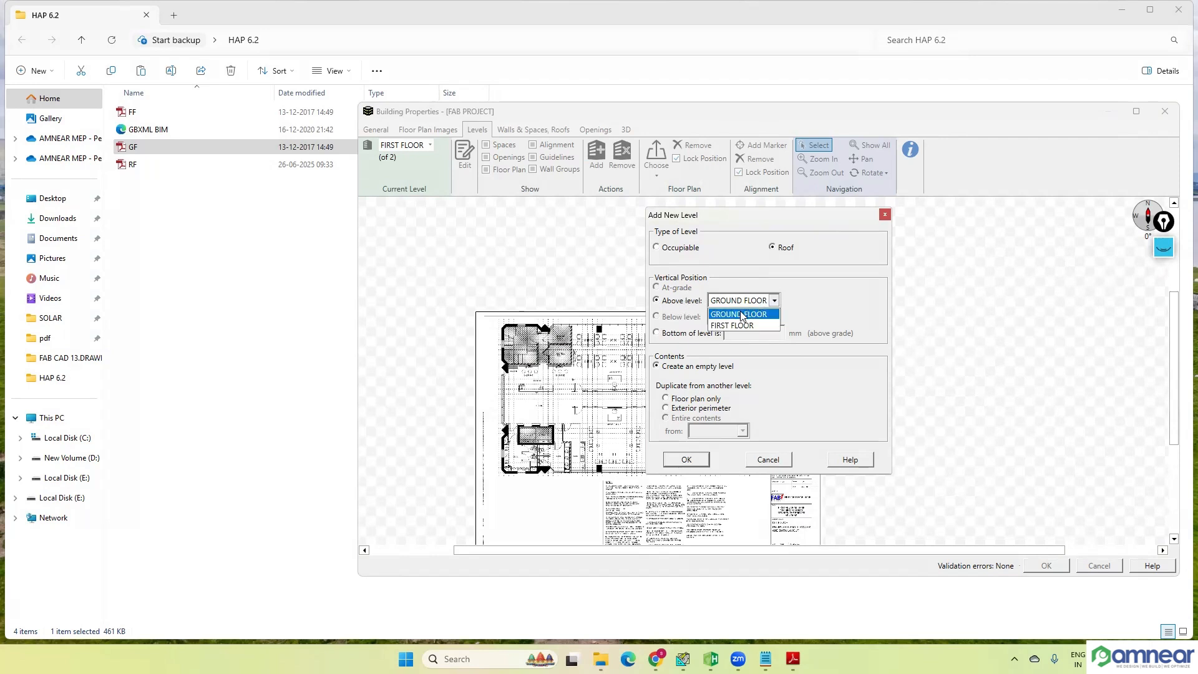
pyautogui.click(741, 322)
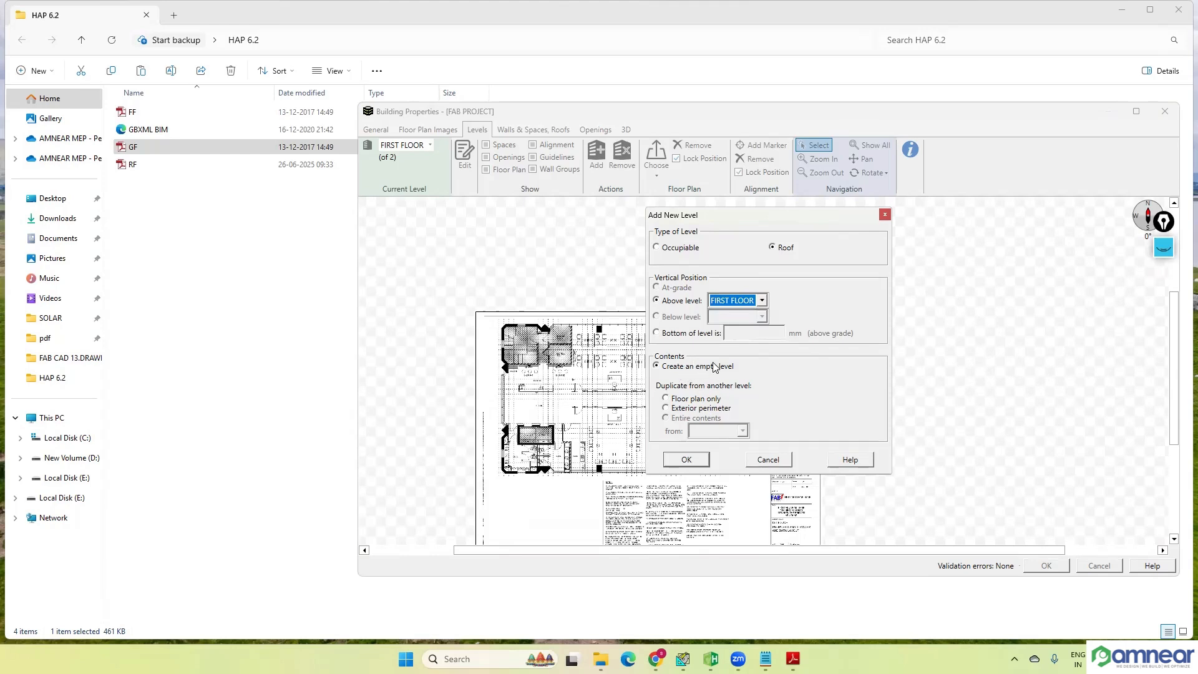
pyautogui.click(686, 459)
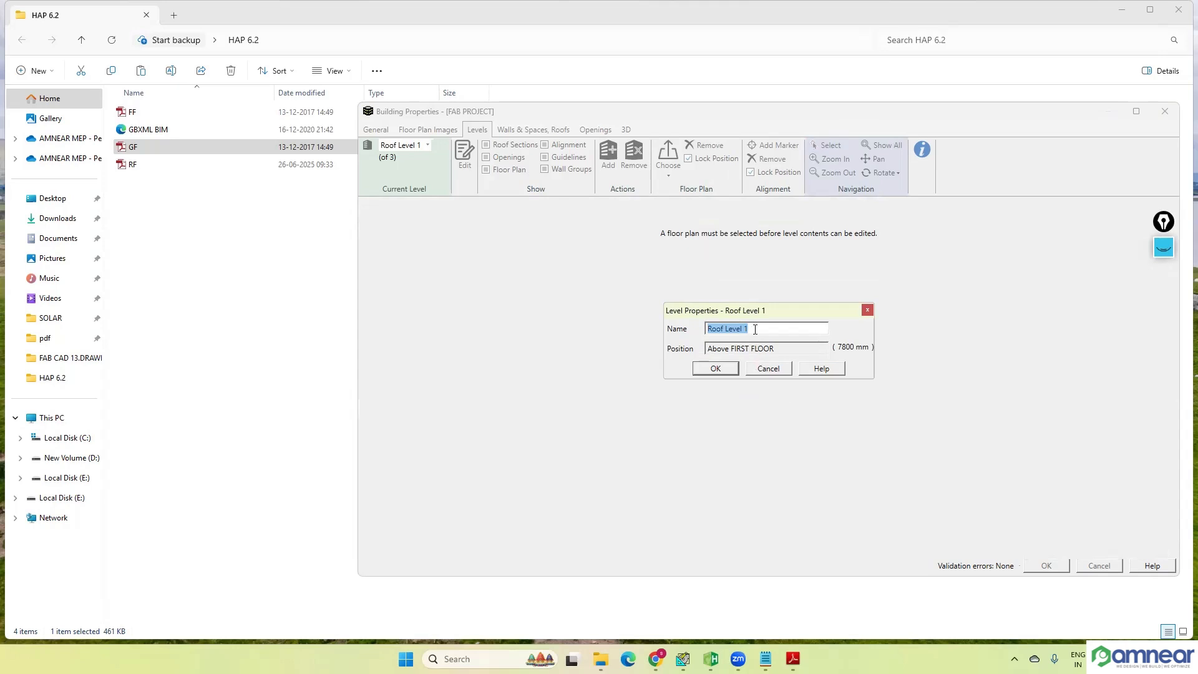
pyautogui.click(726, 367)
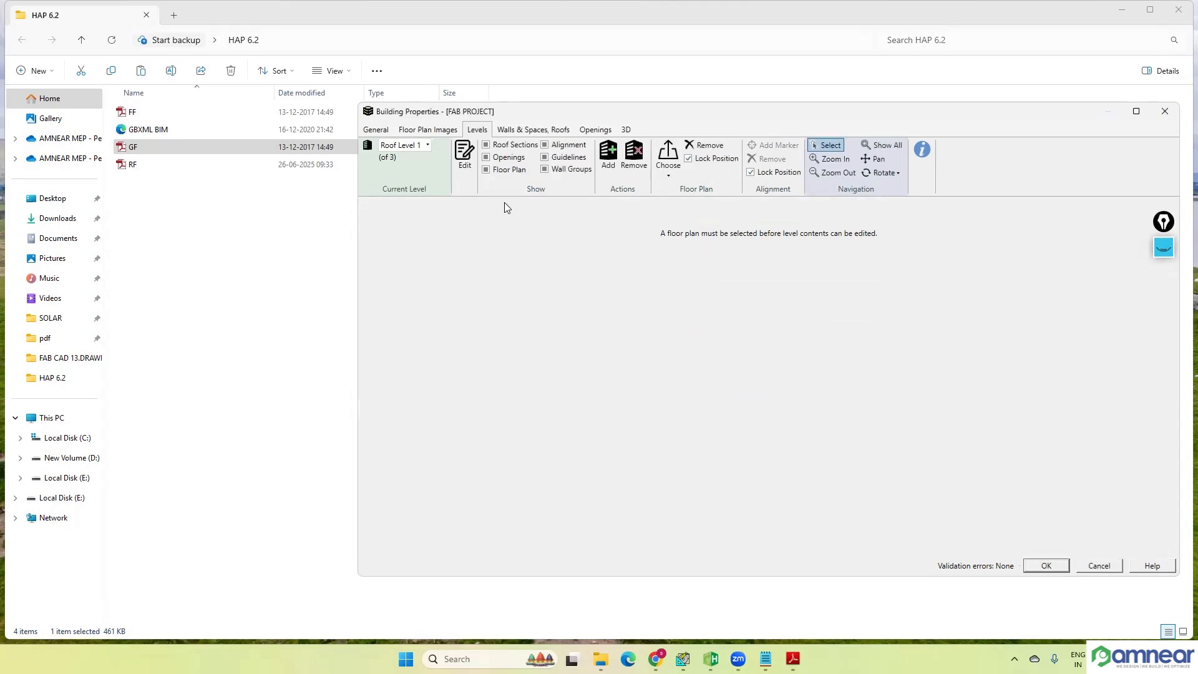
# Step: Rename the new roof level as ROOF
pyautogui.click(427, 148)
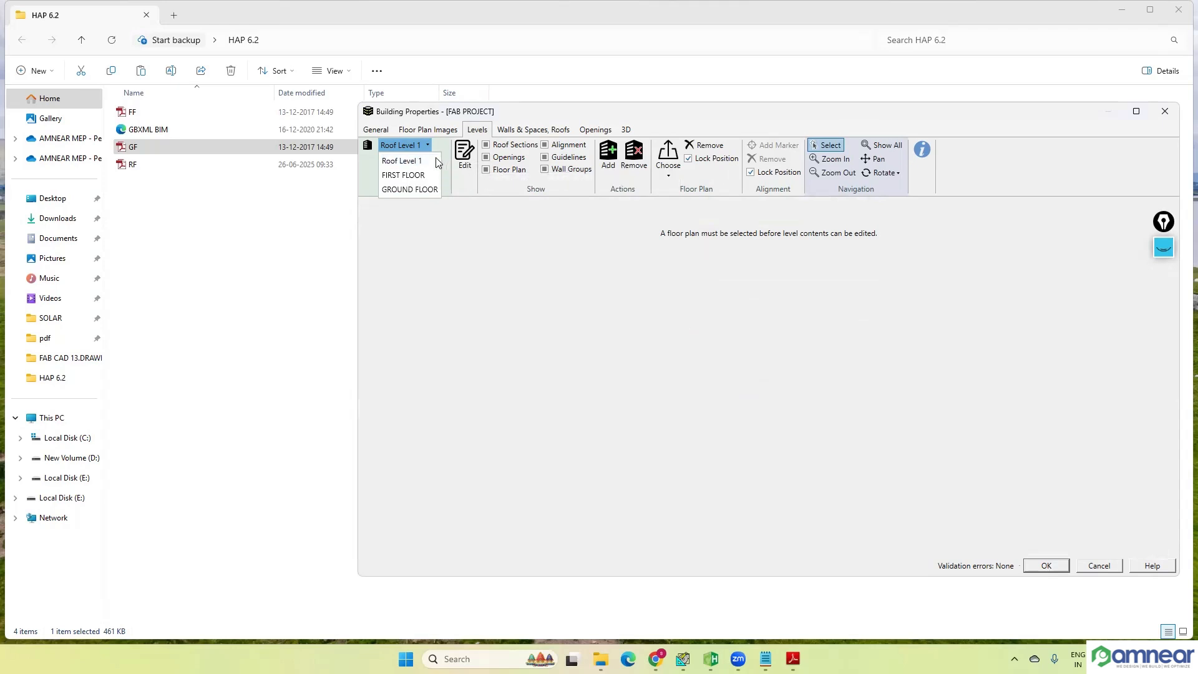
pyautogui.click(409, 162)
pyautogui.click(464, 159)
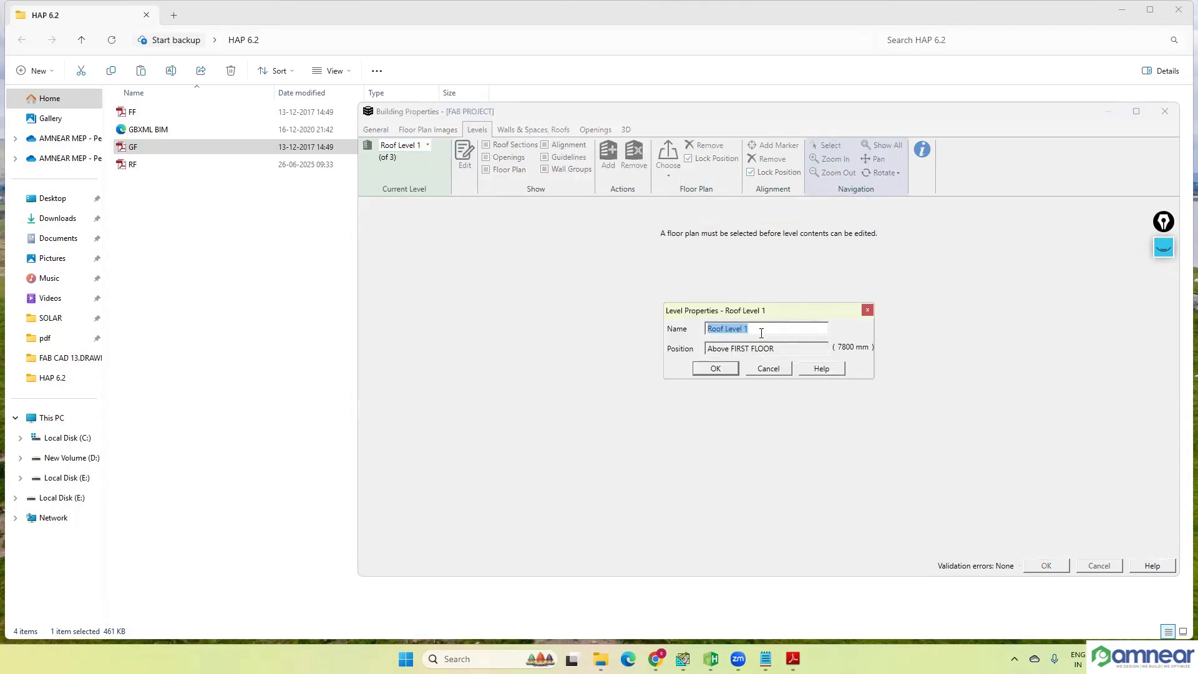
pyautogui.write('ROOF')
pyautogui.click(724, 369)
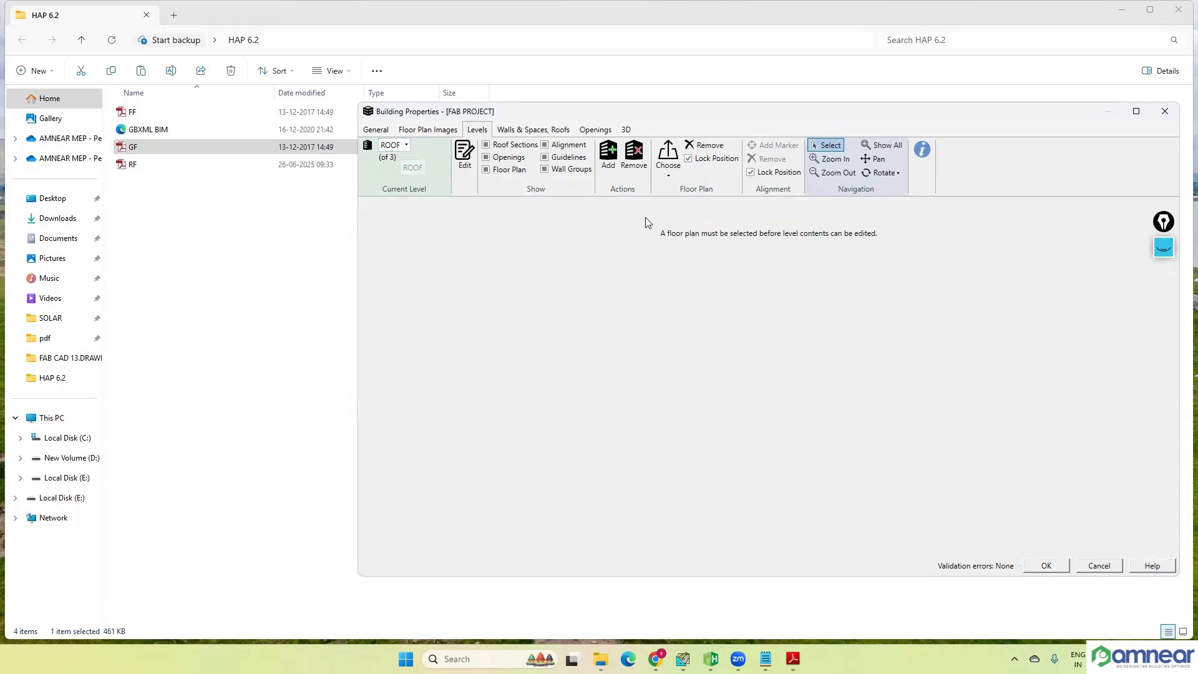
# Step: Assign the roof floor plan to the ROOF level, unlock its position, and move its north-east triangular column close to Marker 1
pyautogui.click(668, 176)
pyautogui.click(749, 206)
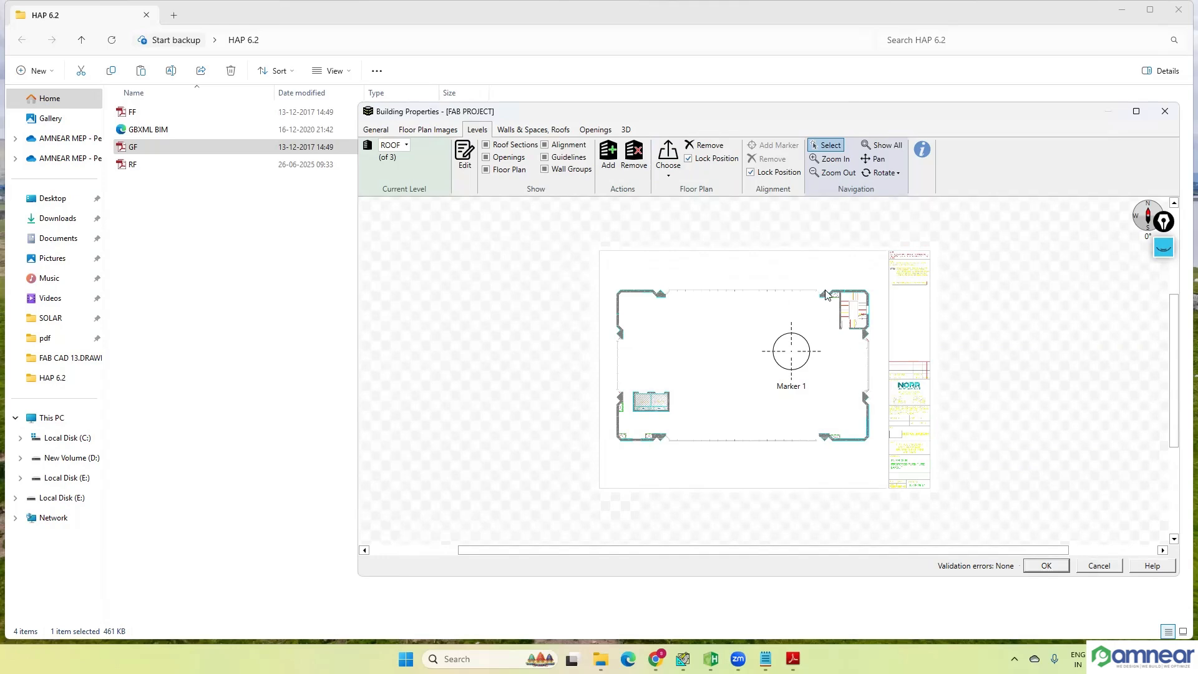
pyautogui.scroll(5, 828, 297)
pyautogui.scroll(1, 828, 297)
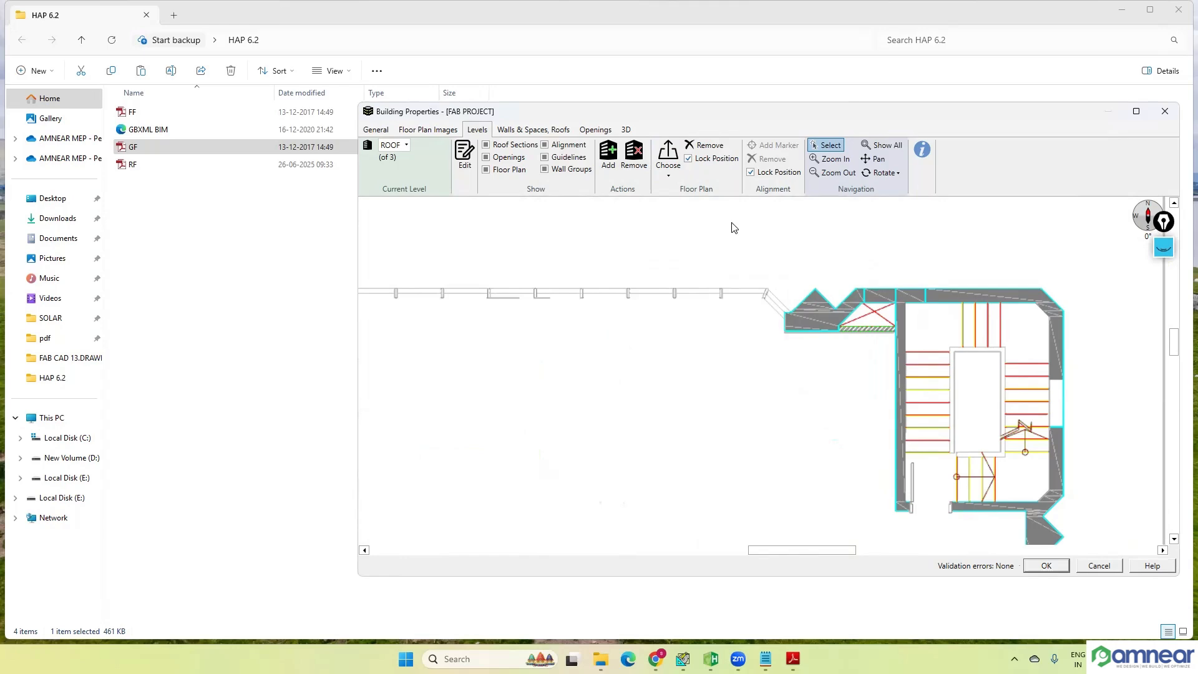
pyautogui.click(688, 159)
pyautogui.scroll(-5, 784, 337)
pyautogui.scroll(2, 784, 349)
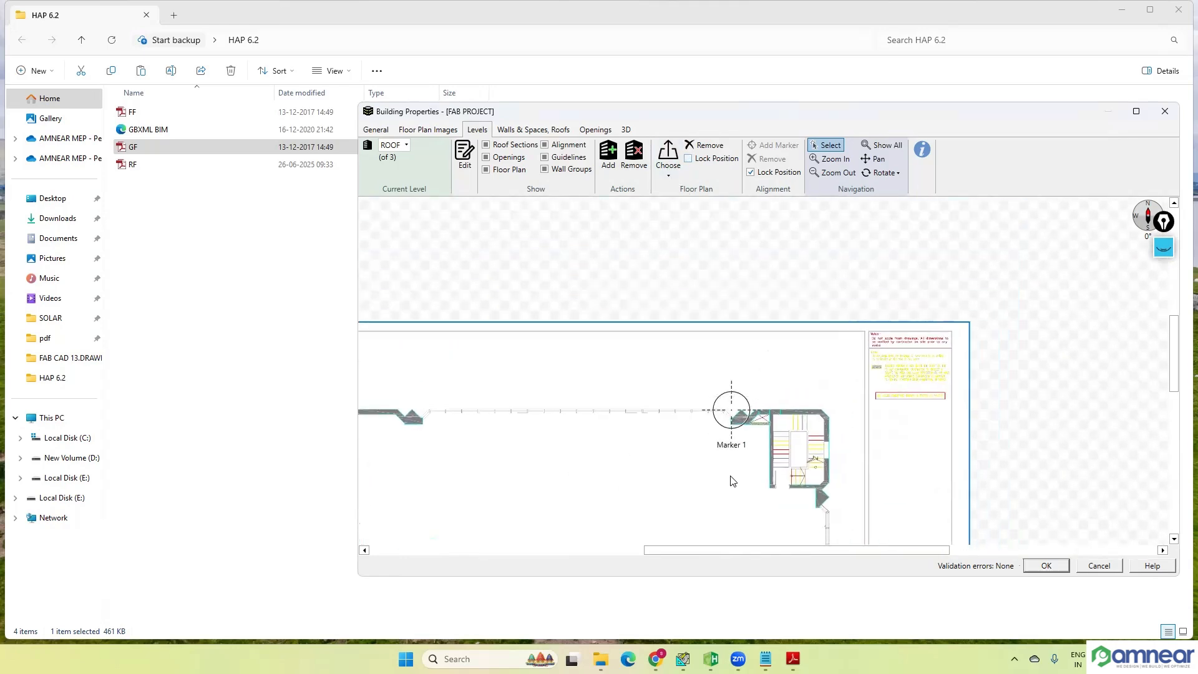
pyautogui.scroll(4, 777, 418)
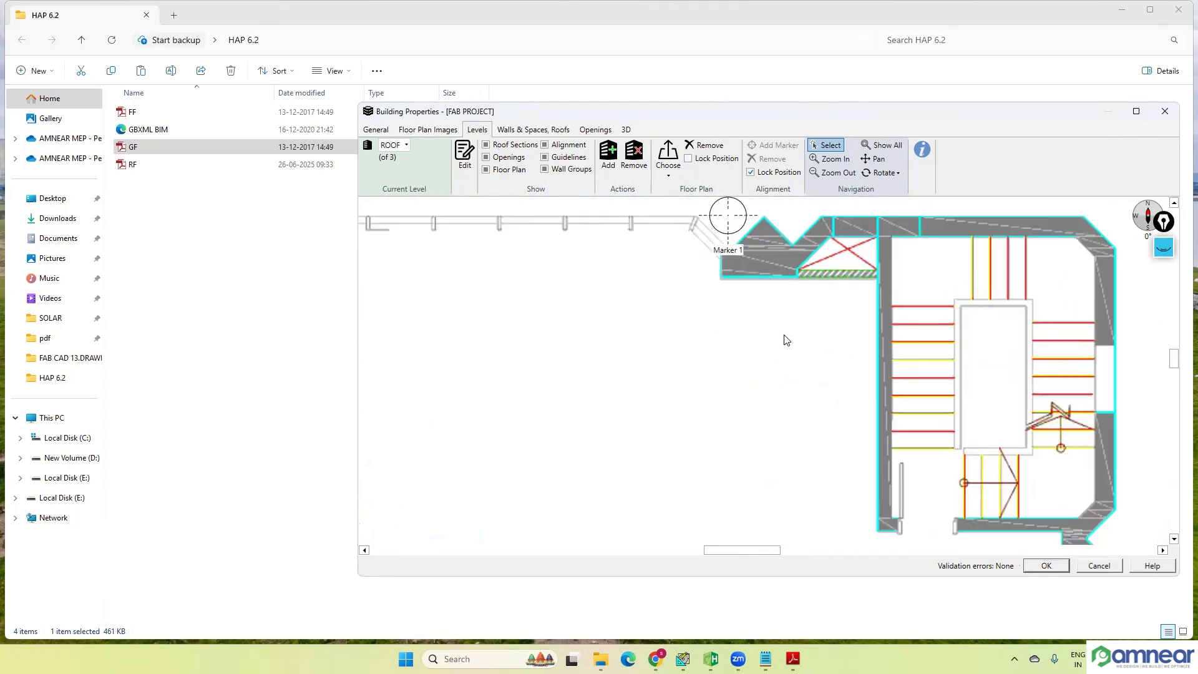
# Step: Shift the roof plan so the triangular column's tip meets Marker 1's centre, and lock the floor plan's position
pyautogui.moveTo(783, 341); pyautogui.dragTo(749, 339)
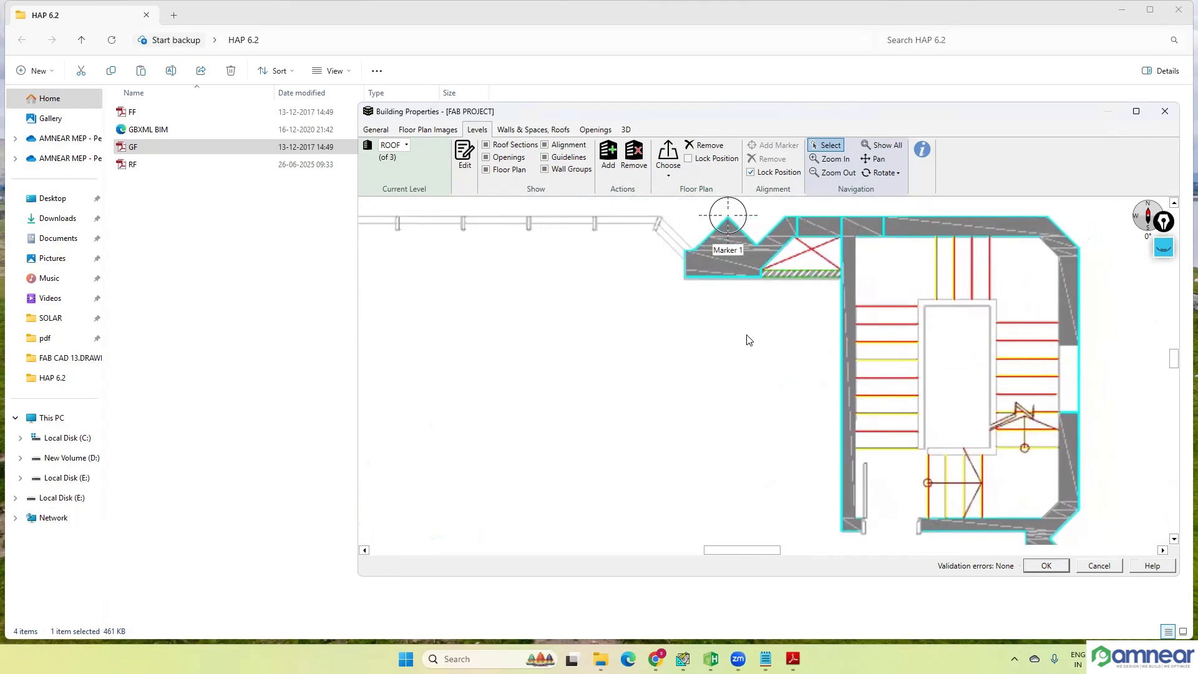
pyautogui.click(688, 158)
pyautogui.scroll(-5, 828, 339)
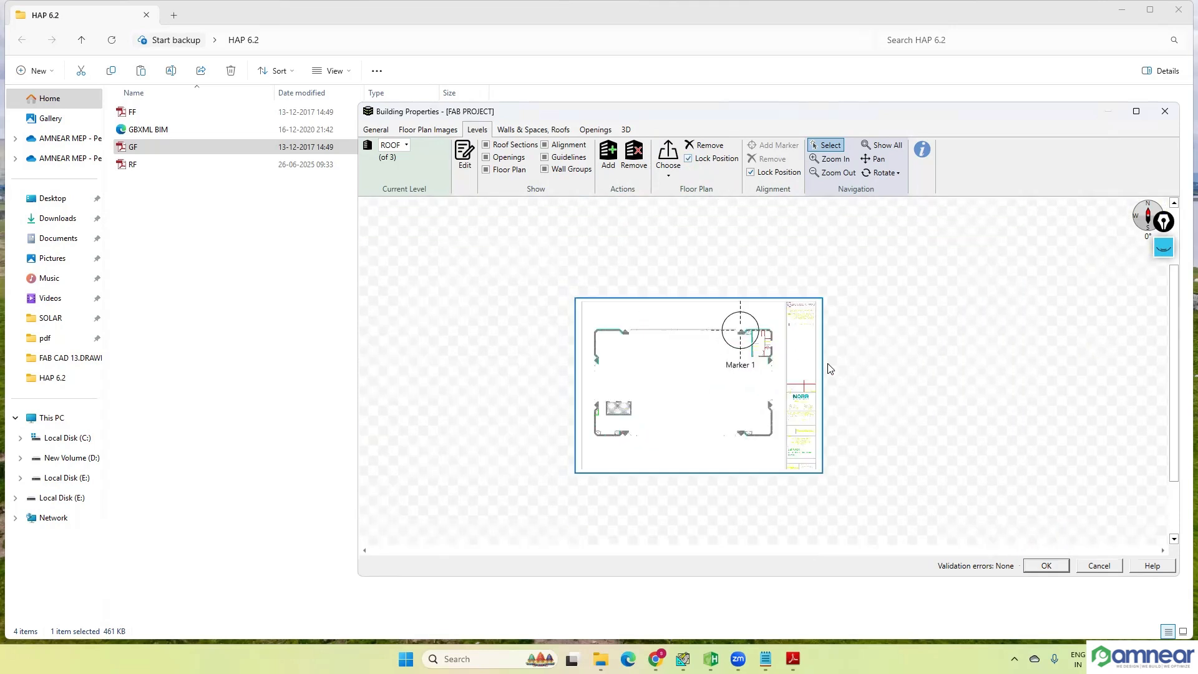
# Step: Check the building's 3D view and compare plan alignment at Marker 1 across the GROUND FLOOR, FIRST FLOOR and ROOF levels
pyautogui.click(626, 130)
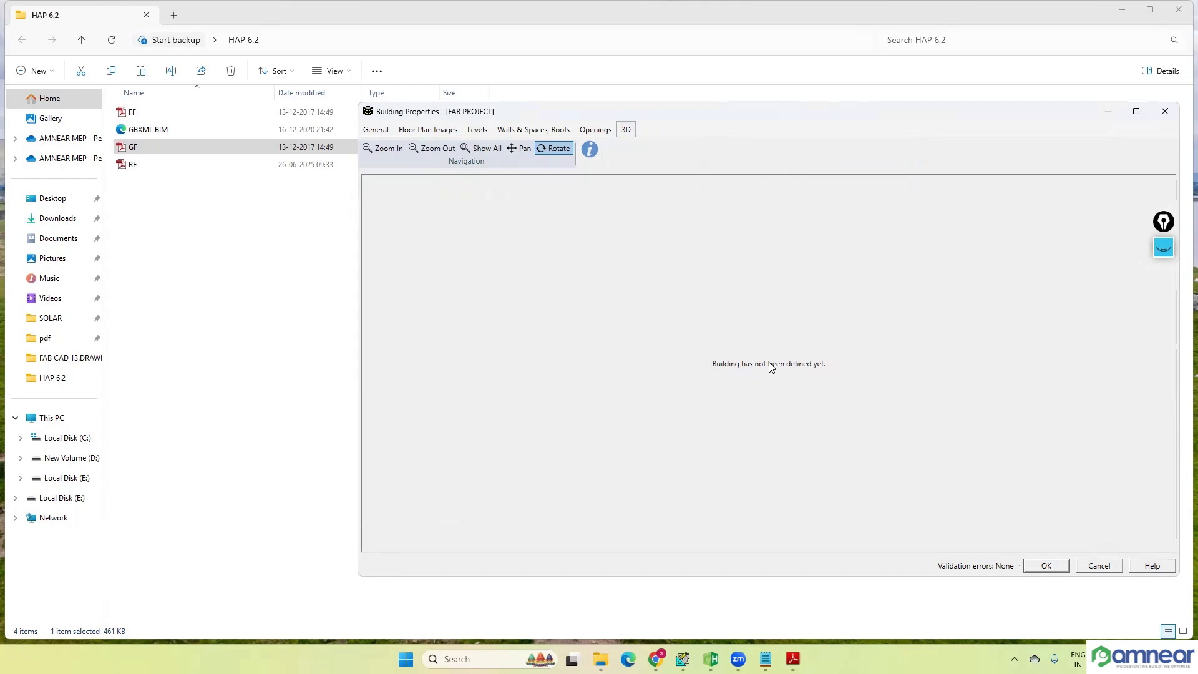
pyautogui.click(478, 130)
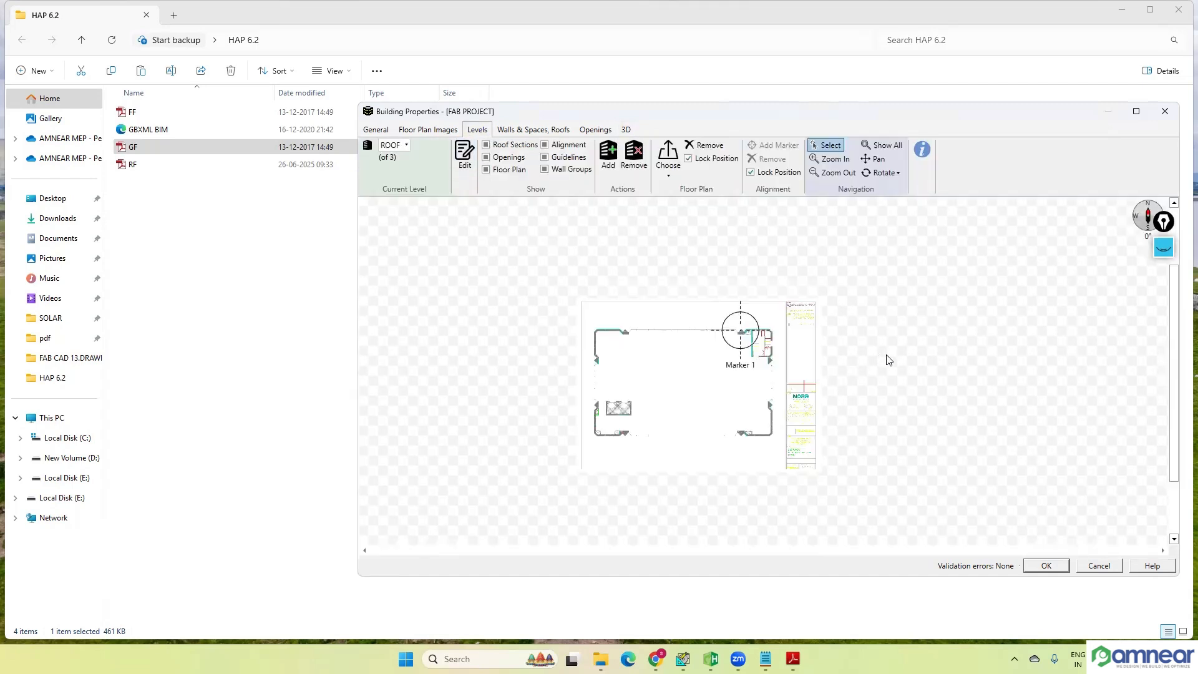
pyautogui.click(407, 146)
pyautogui.click(404, 190)
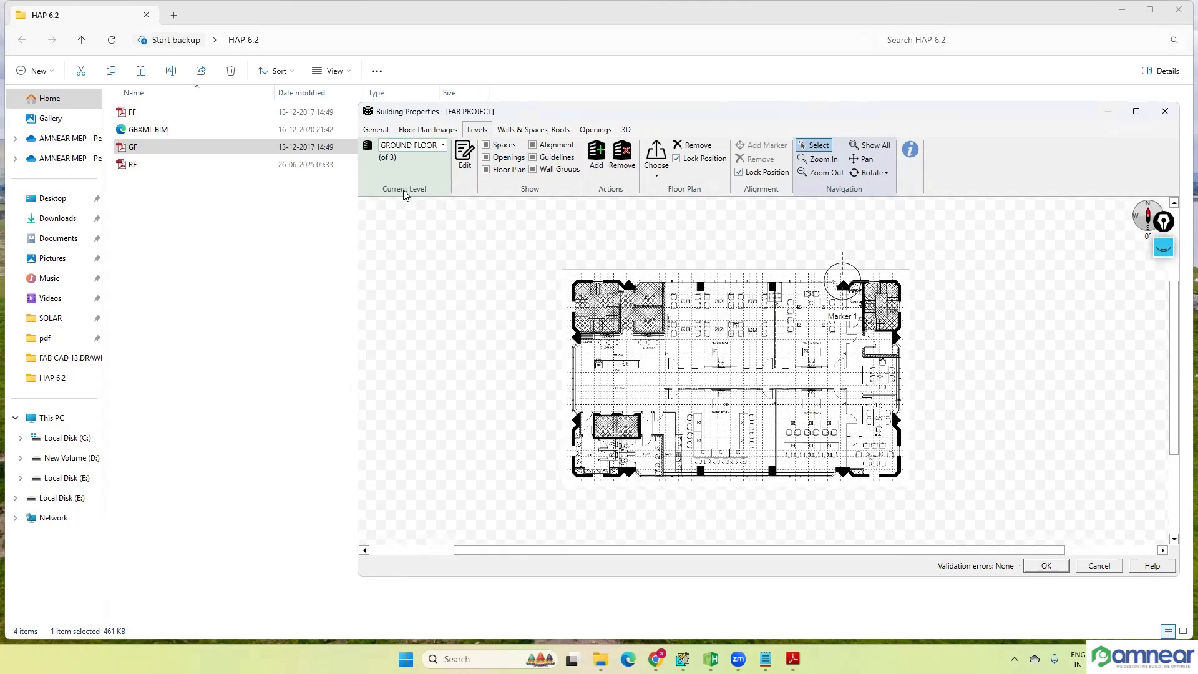
pyautogui.click(446, 148)
pyautogui.click(422, 177)
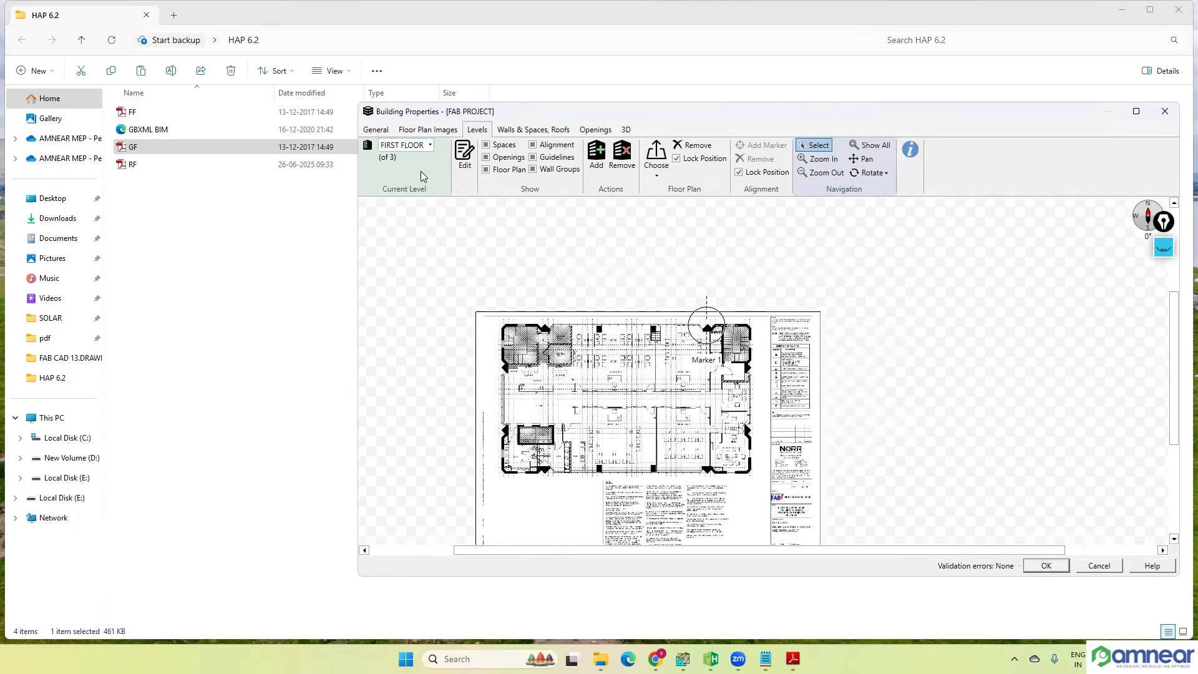
pyautogui.scroll(1, 701, 327)
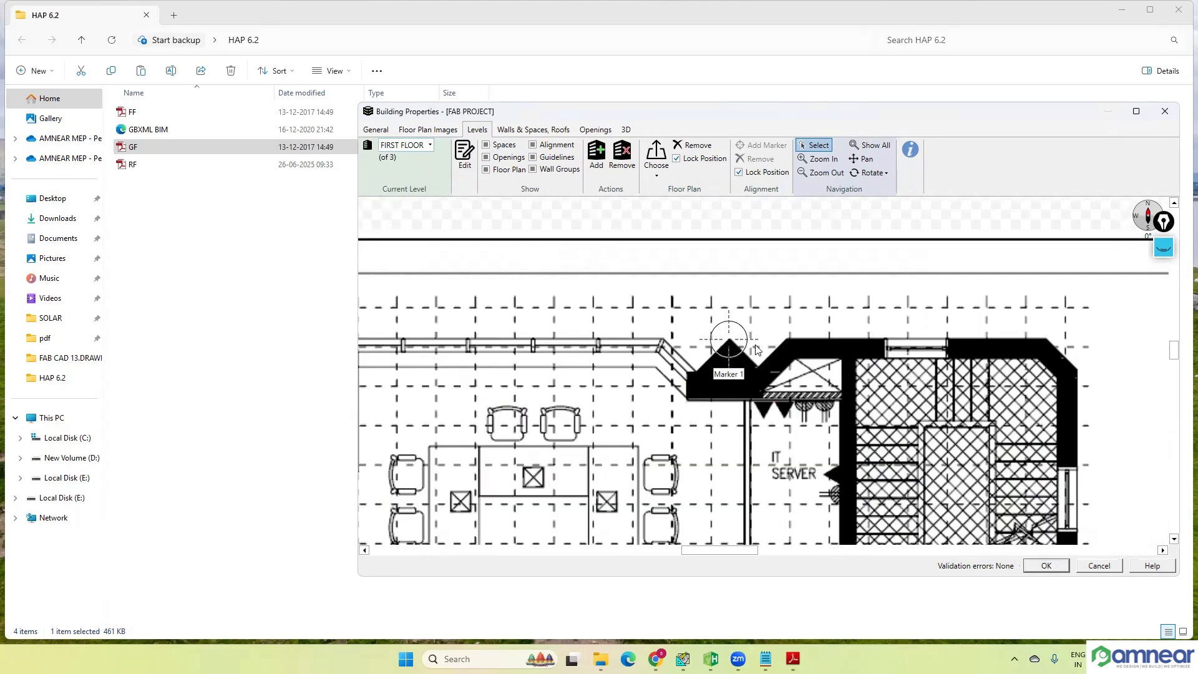
pyautogui.scroll(2, 736, 340)
pyautogui.click(430, 148)
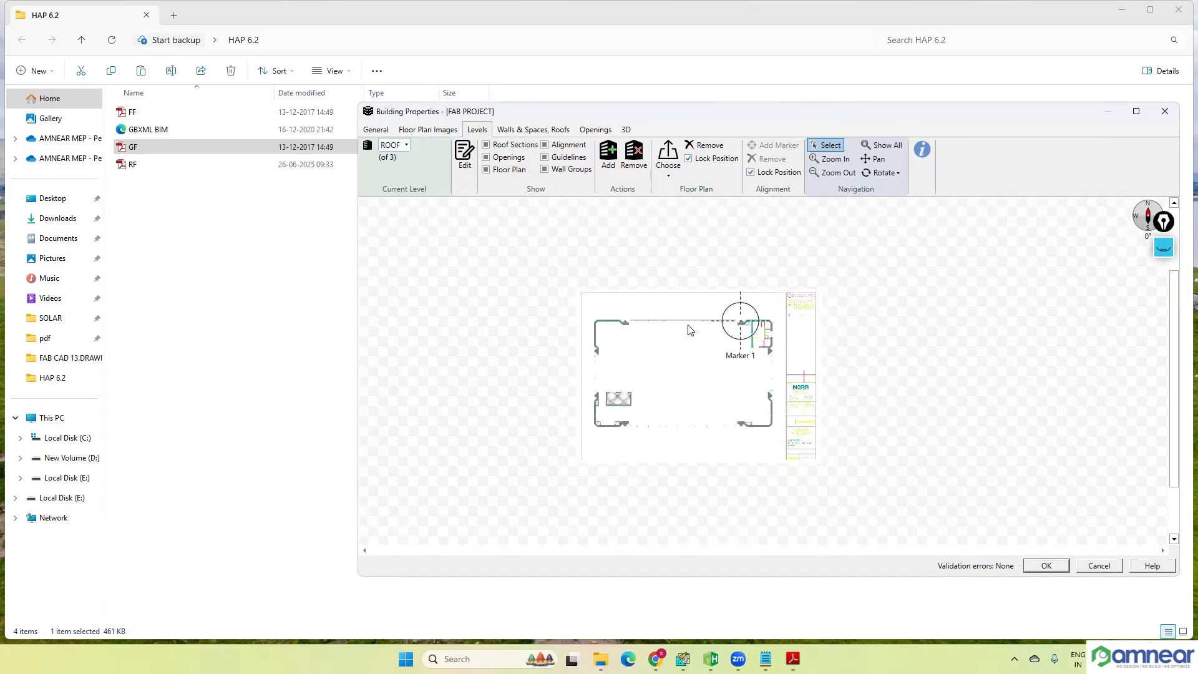
pyautogui.scroll(3, 719, 346)
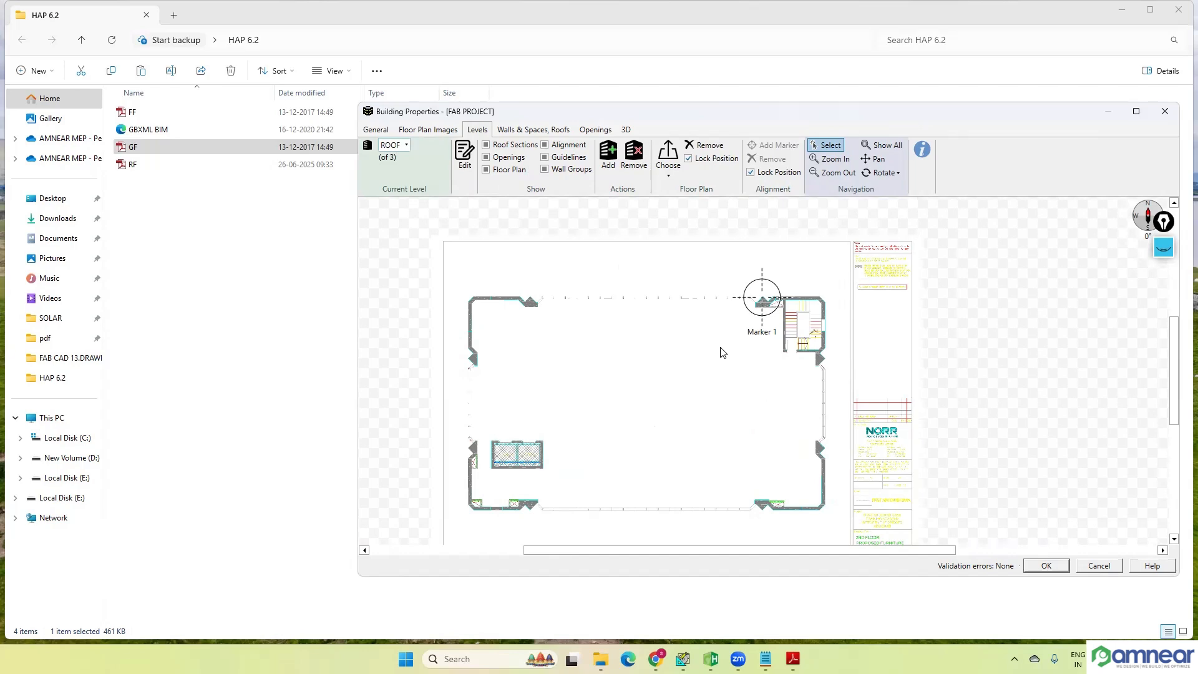
# Step: Make GROUND FLOOR the current level, examine its room layout, and open the walls and spaces editing view
pyautogui.click(406, 145)
pyautogui.click(405, 190)
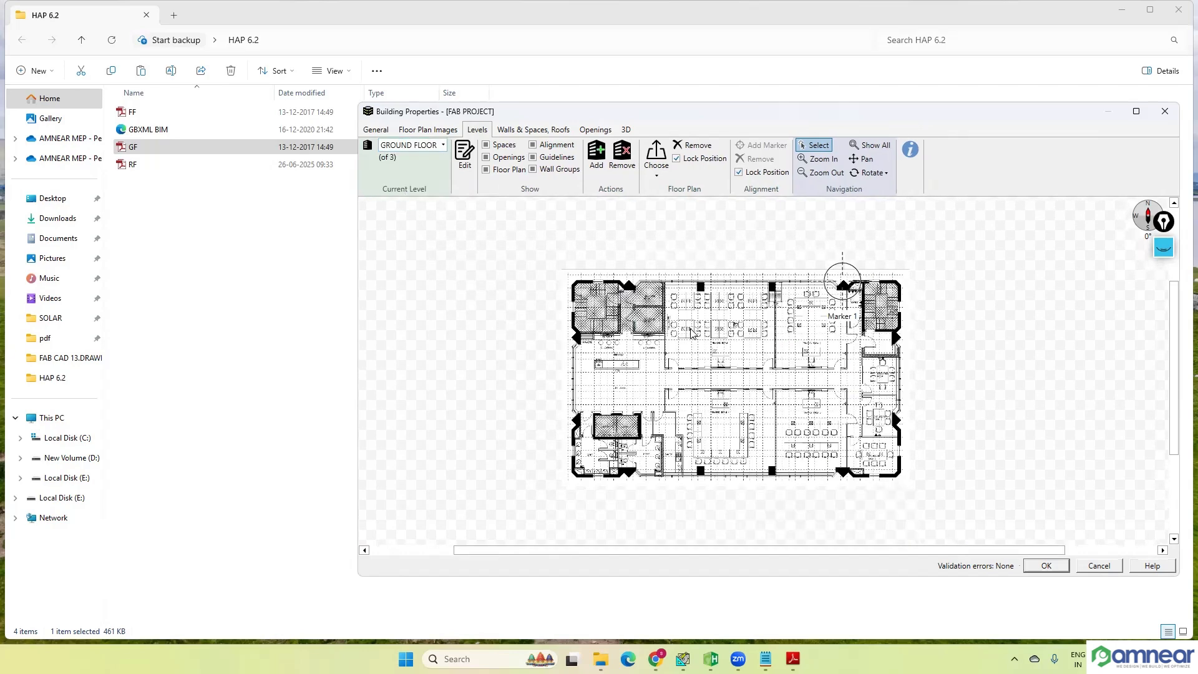
pyautogui.scroll(1, 691, 333)
pyautogui.scroll(1, 694, 224)
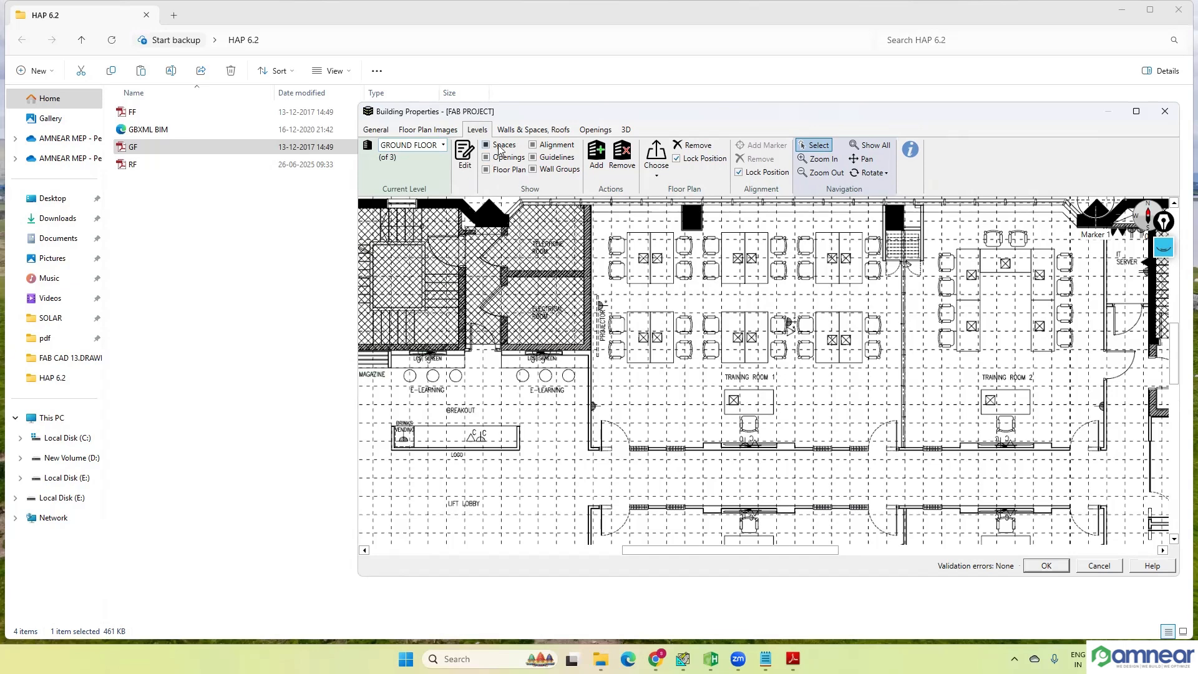
pyautogui.click(551, 160)
pyautogui.scroll(-1, 780, 370)
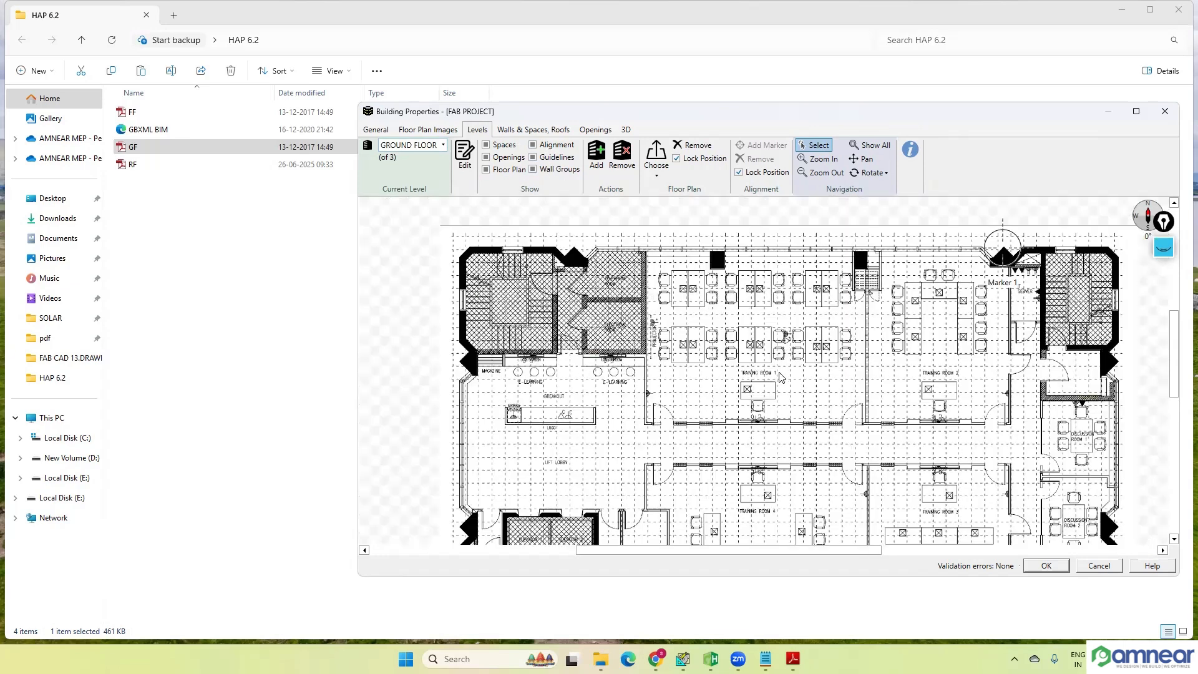
pyautogui.scroll(-2, 809, 393)
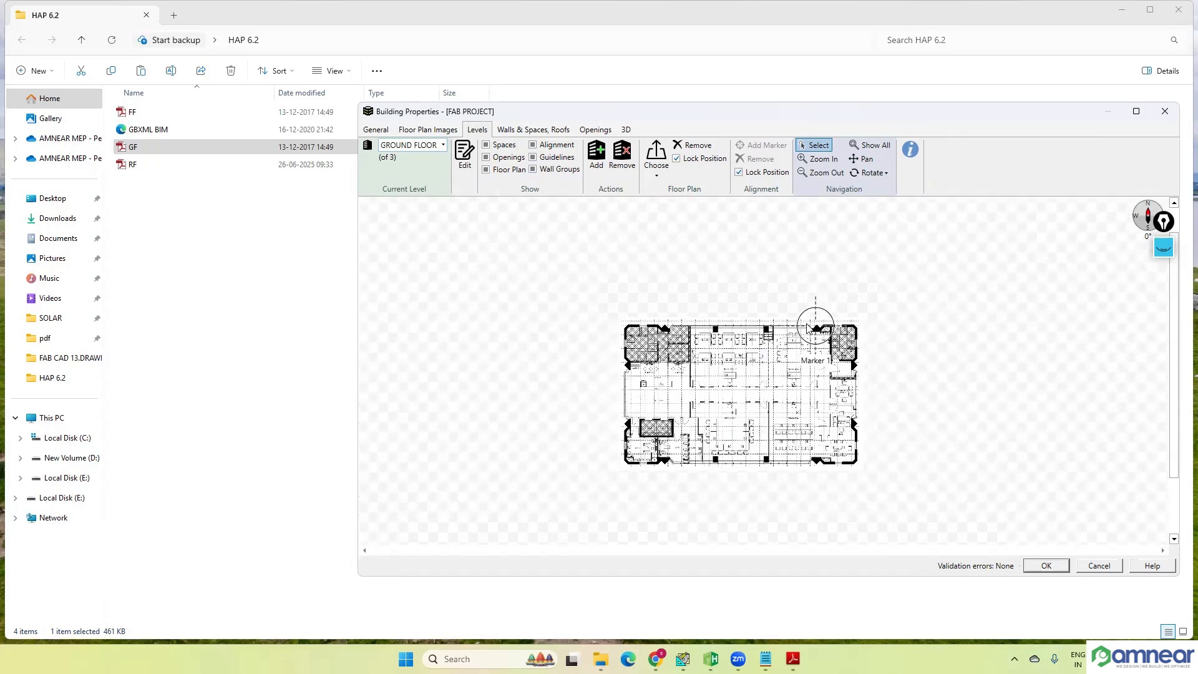
pyautogui.click(534, 132)
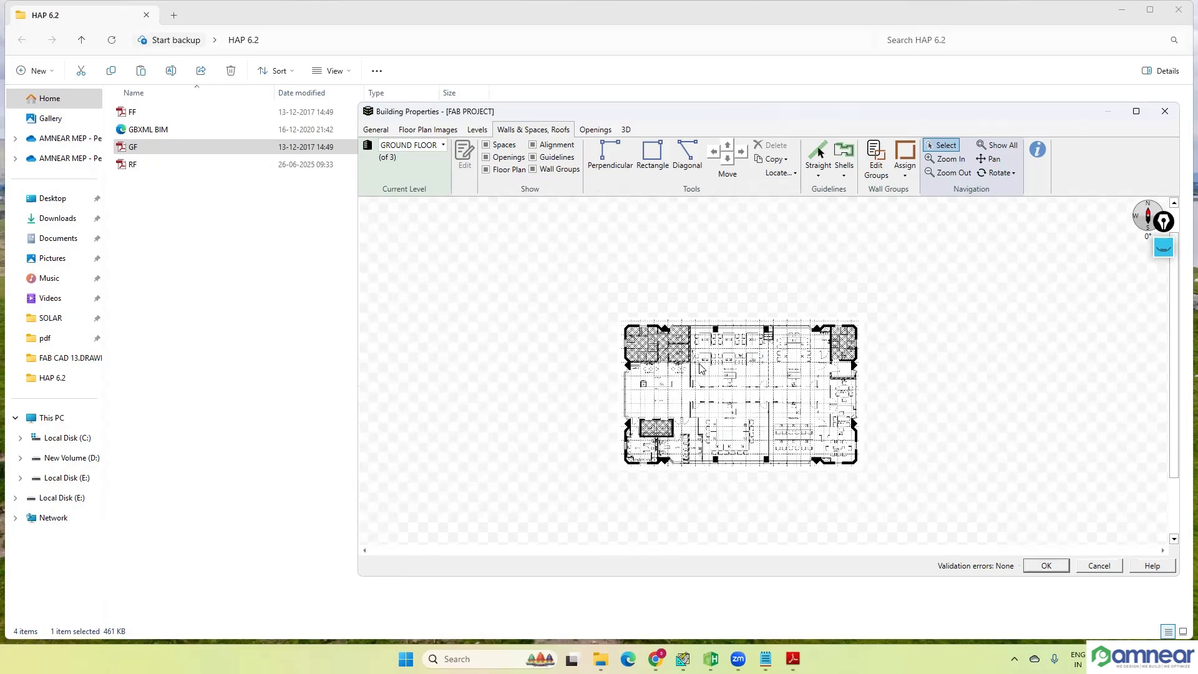
# Step: Sketch a rectangular space about 10,080 mm by 7,840 mm around Training Room 1 on the ground floor plan with the Rectangle tool
pyautogui.scroll(1, 757, 361)
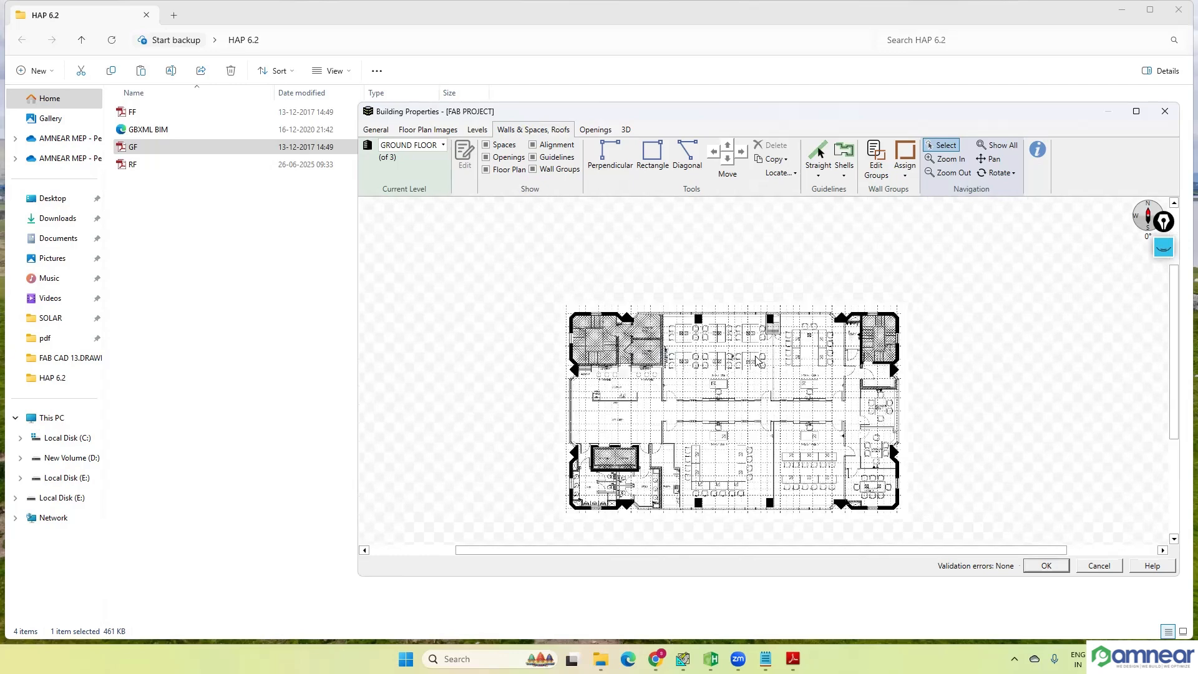
pyautogui.scroll(2, 756, 360)
pyautogui.scroll(-1, 736, 362)
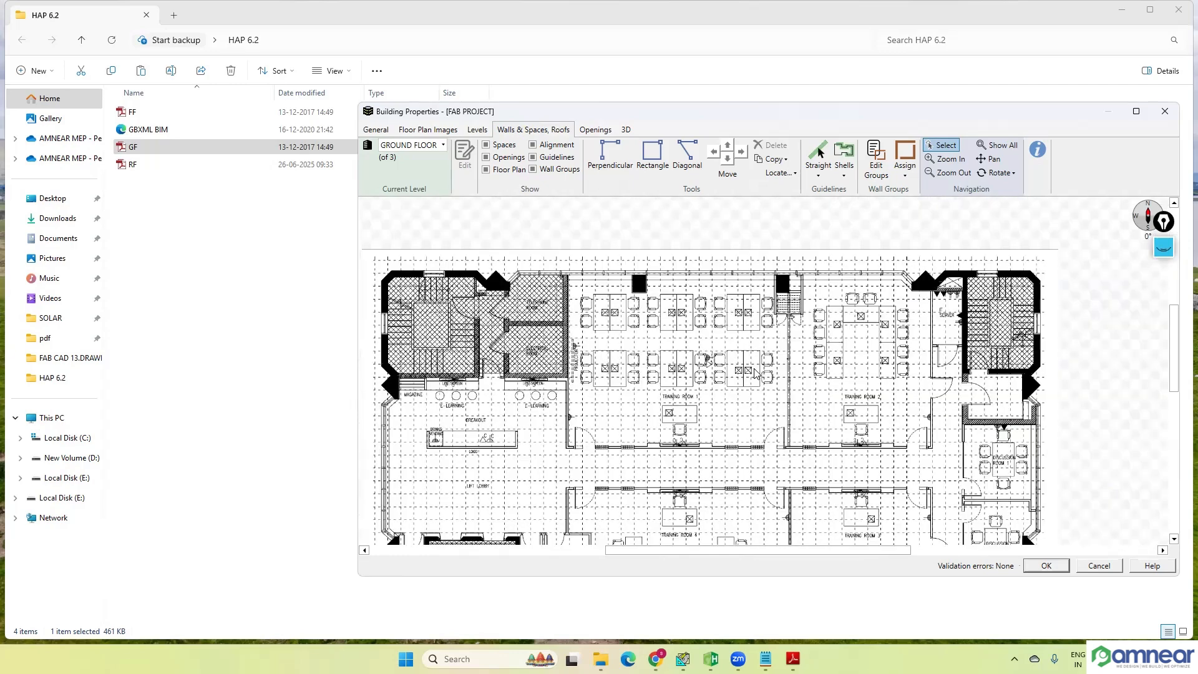
pyautogui.scroll(1, 657, 385)
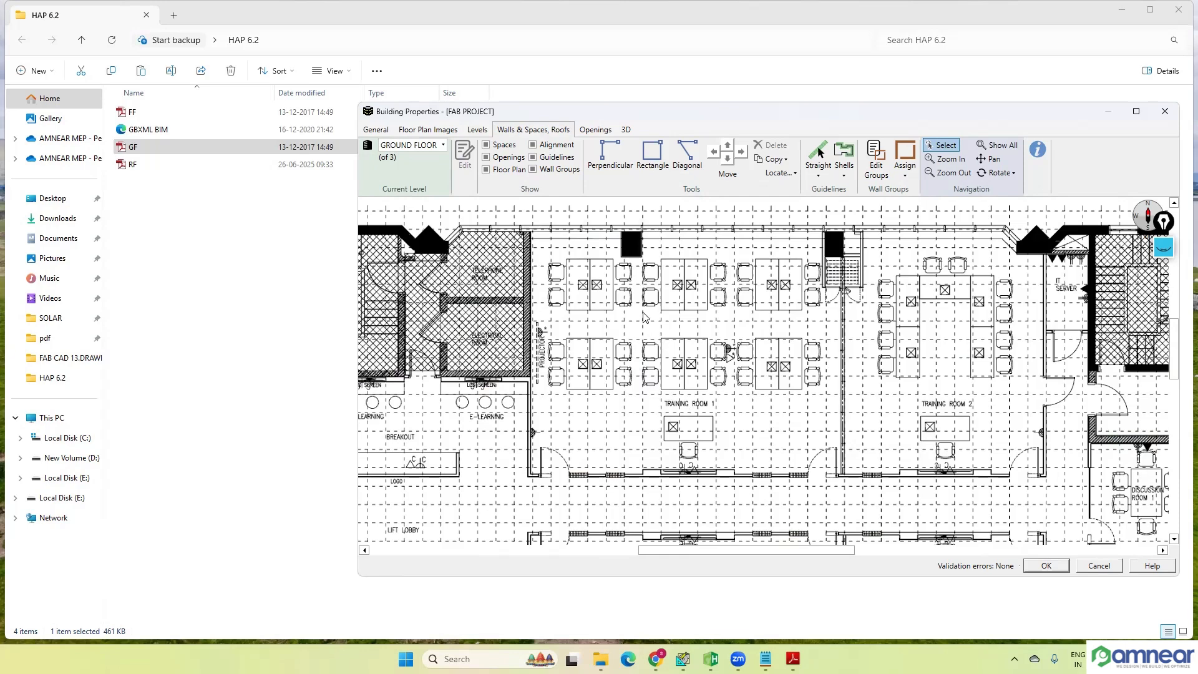
pyautogui.click(656, 165)
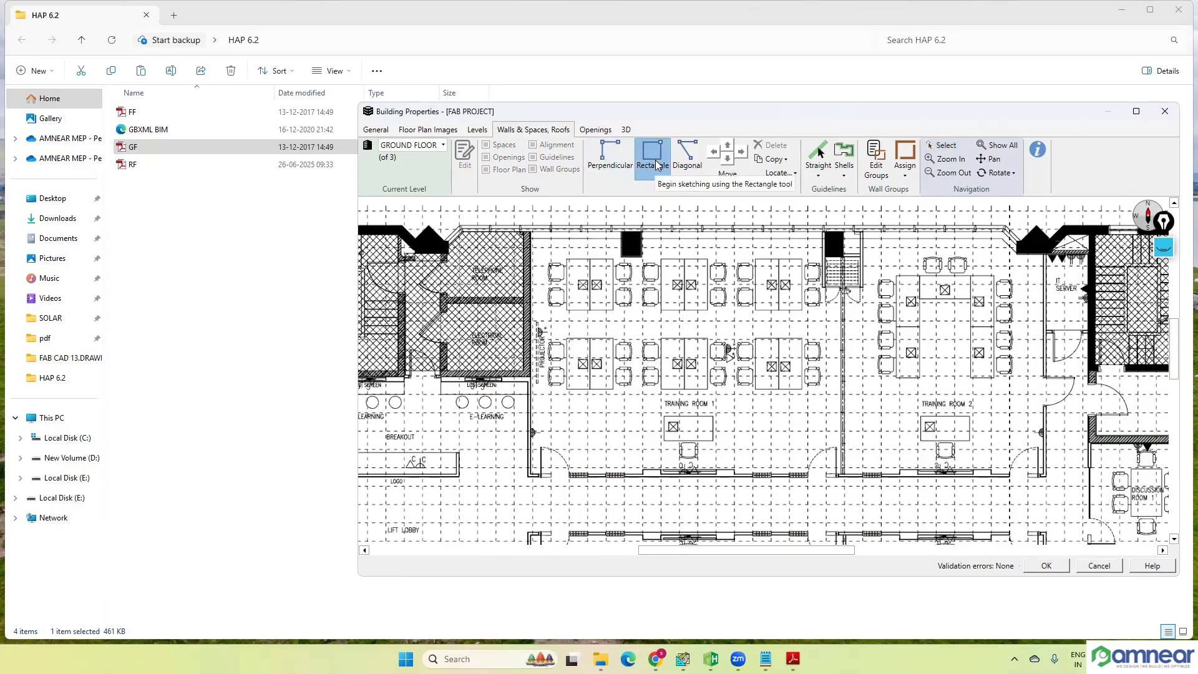
pyautogui.scroll(1, 518, 226)
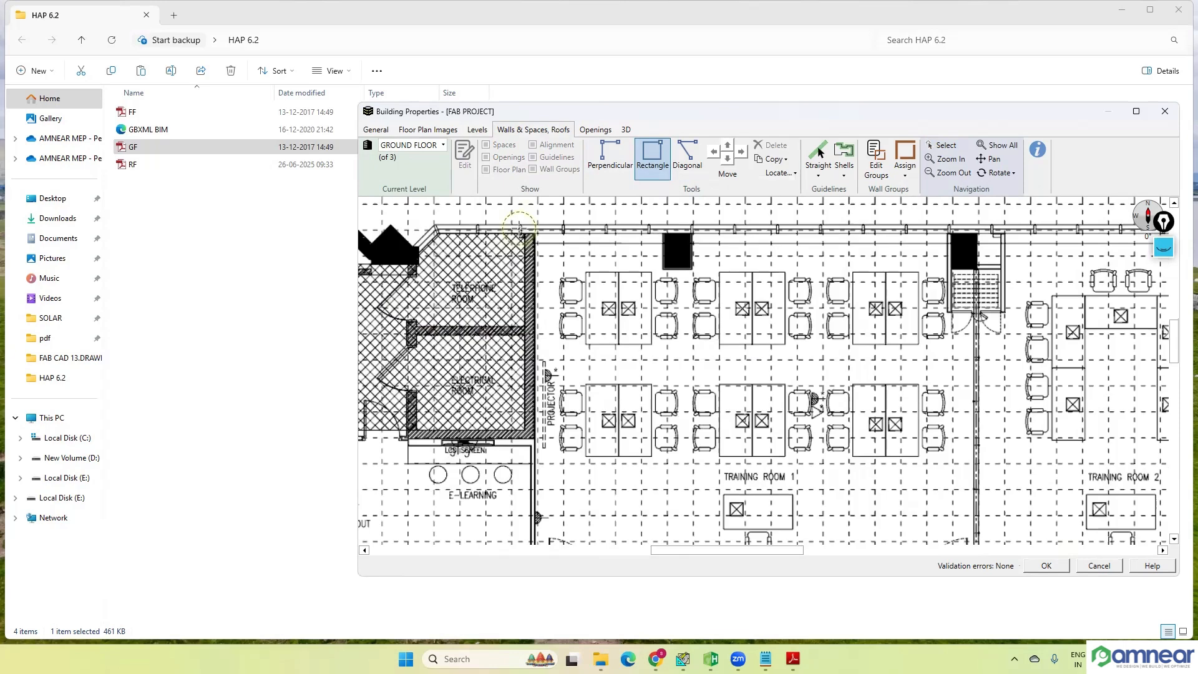
pyautogui.scroll(3, 519, 226)
pyautogui.scroll(-3, 573, 248)
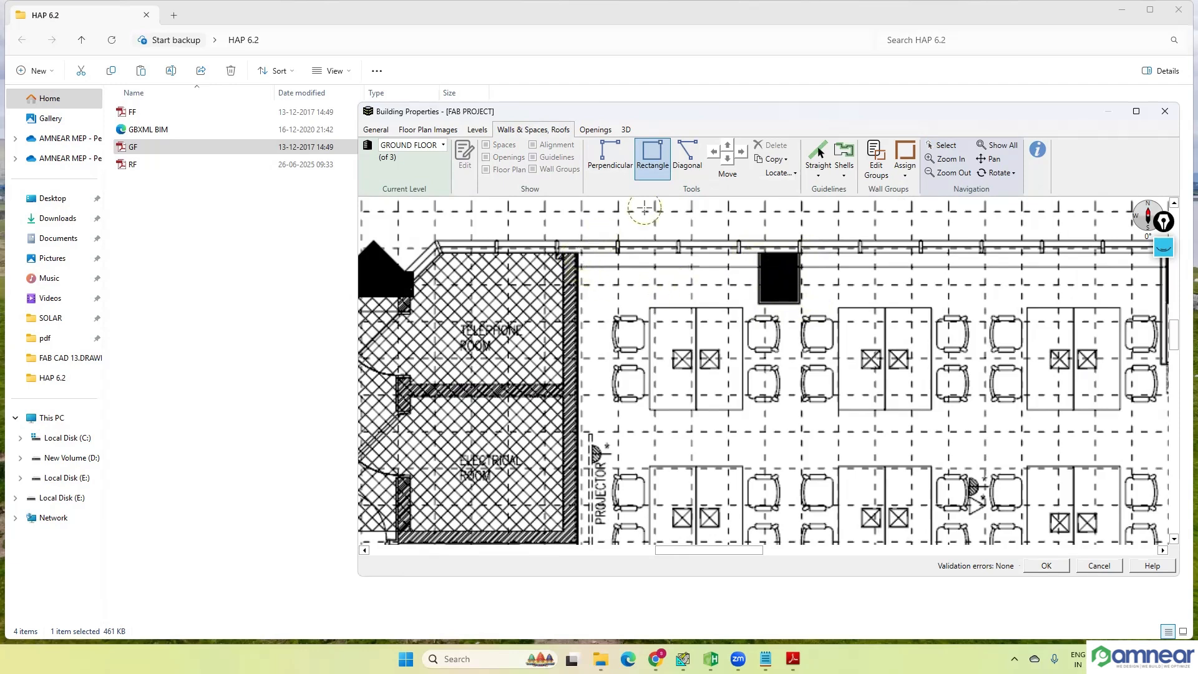
pyautogui.scroll(-2, 574, 224)
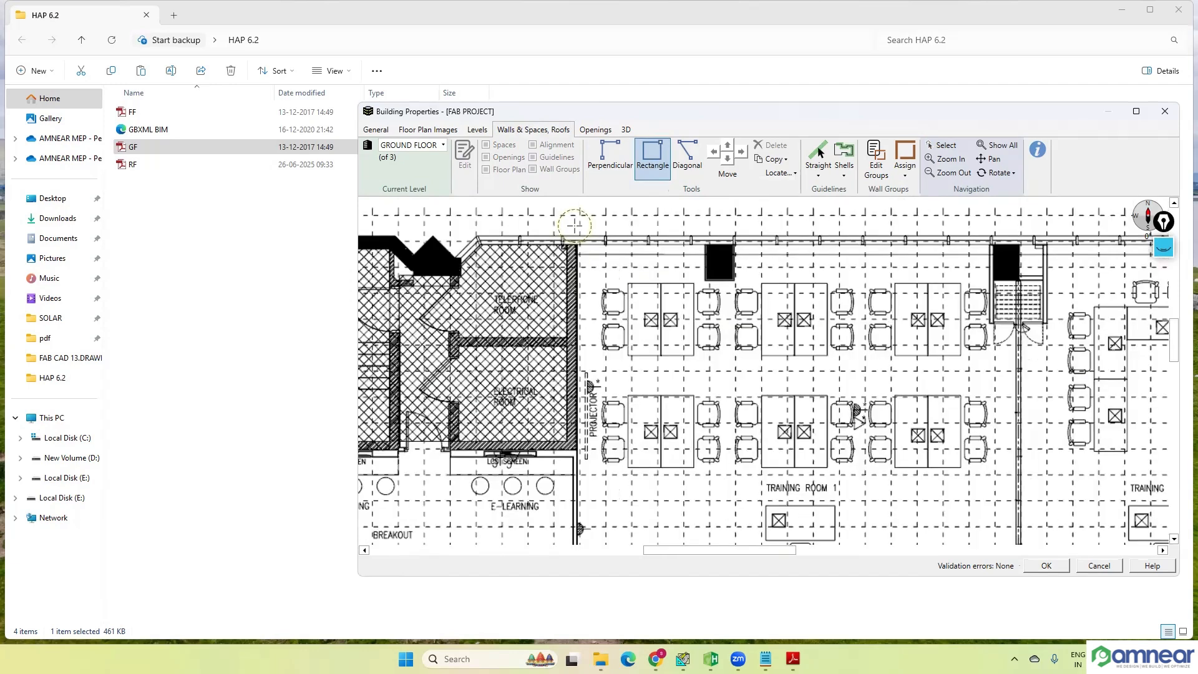
pyautogui.scroll(-1, 596, 281)
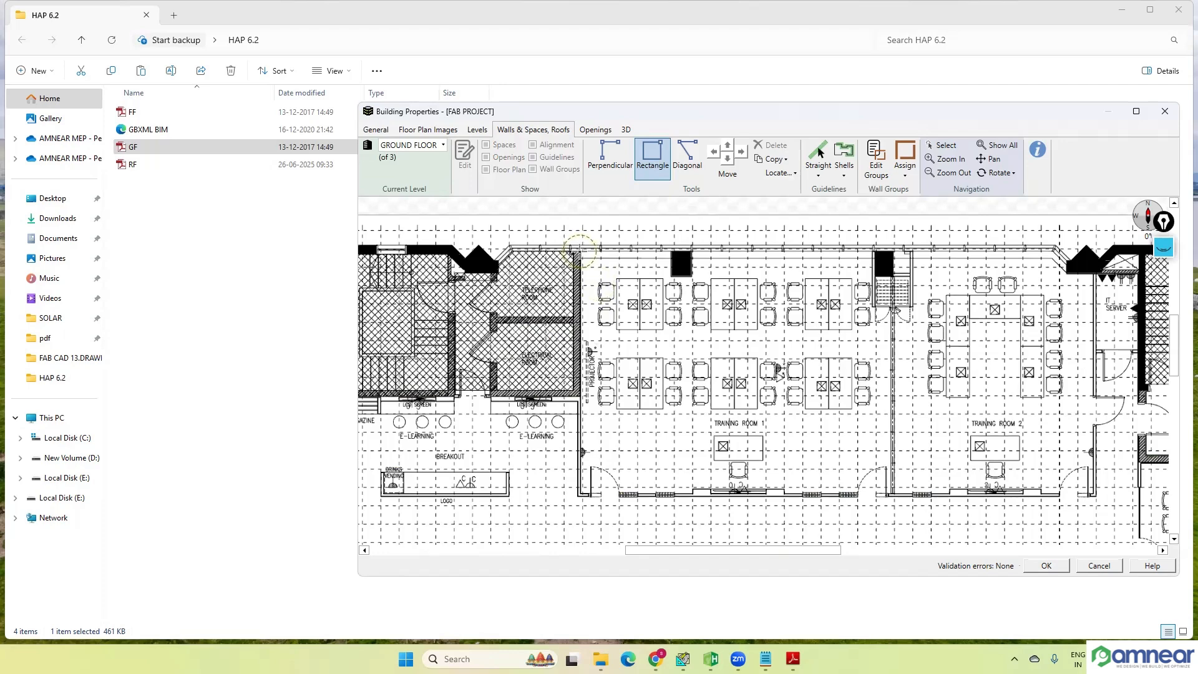
pyautogui.click(580, 252)
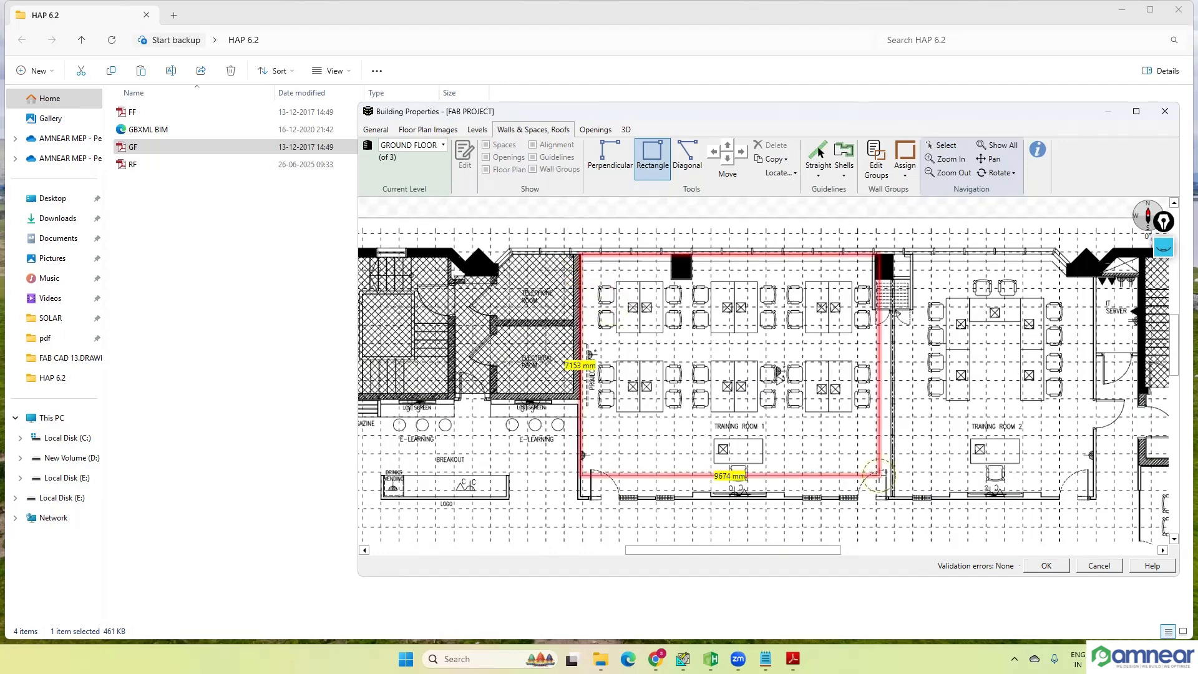
pyautogui.scroll(-1, 891, 478)
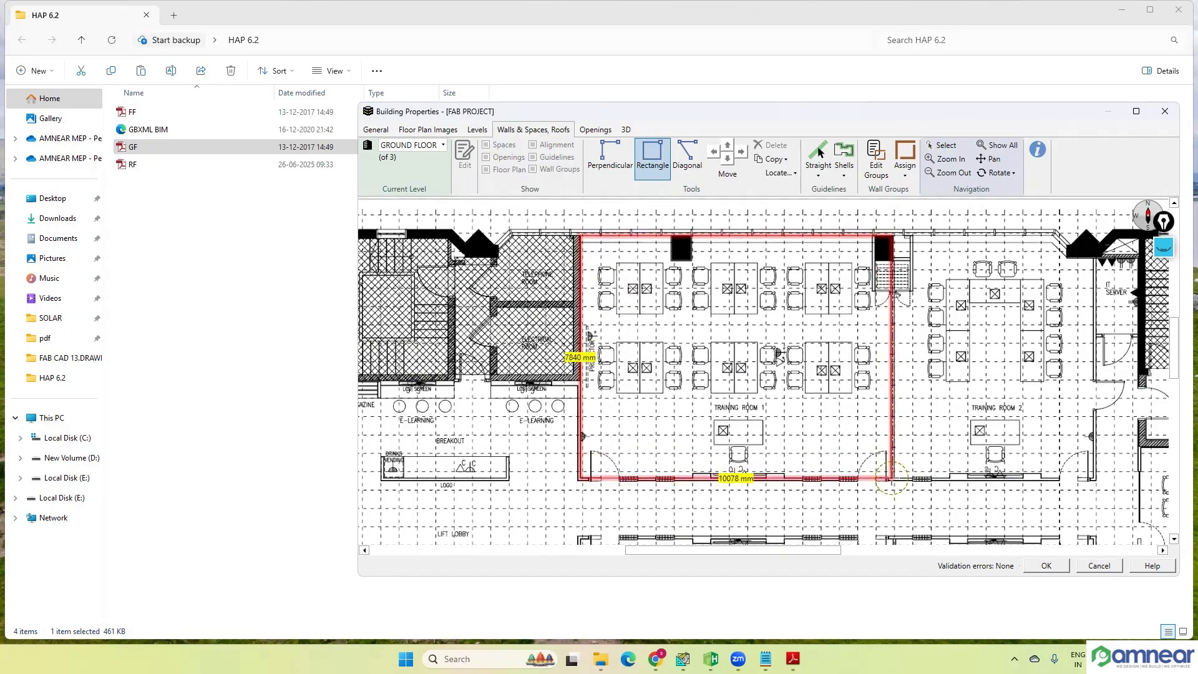
pyautogui.click(891, 478)
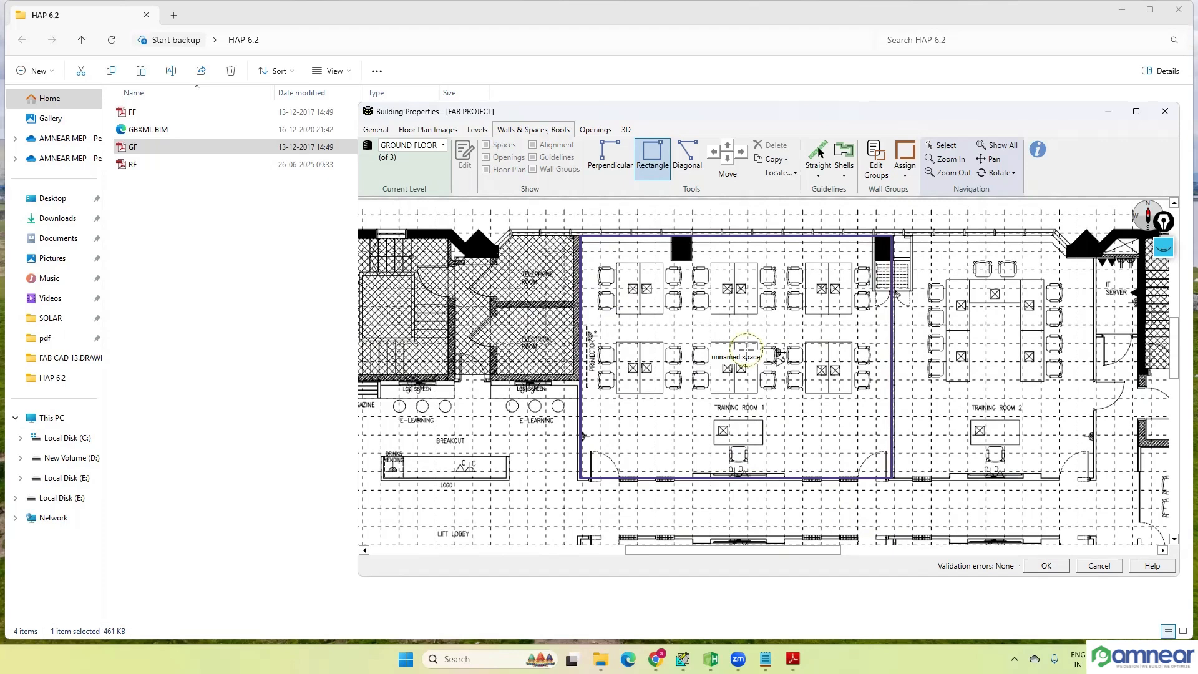
pyautogui.press('Escape')
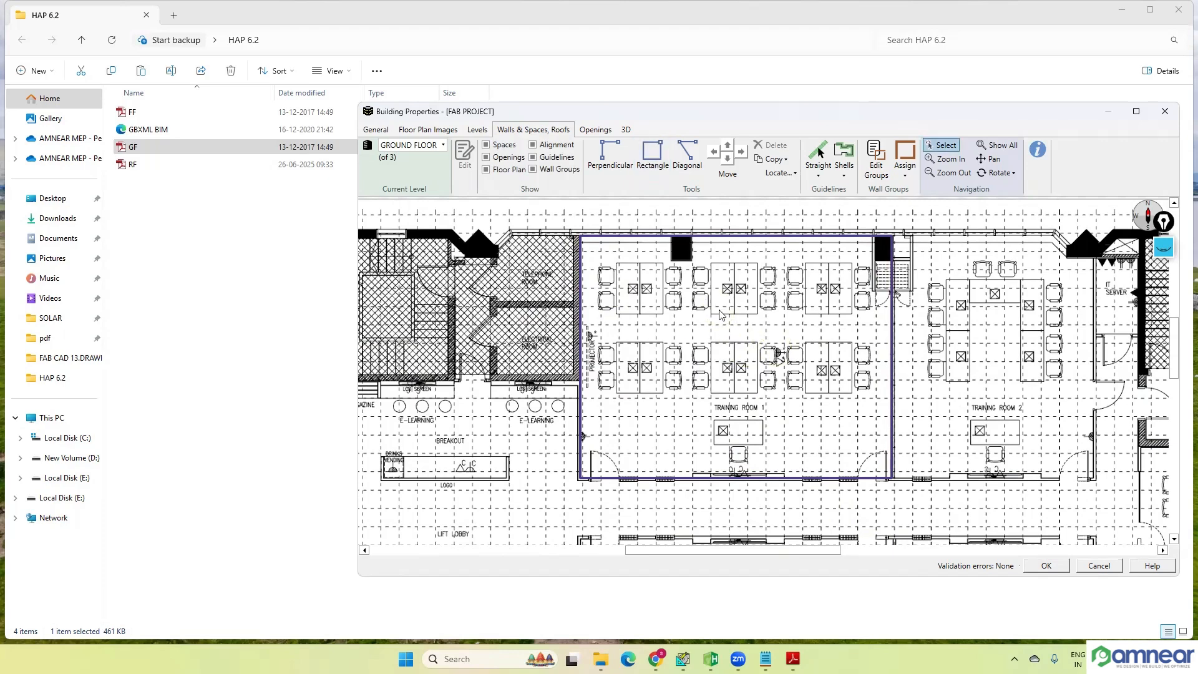
# Step: Inspect the Training Room 1 space's details and its rotated 3D view, and return to the walls and spaces editing view
pyautogui.moveTo(720, 314)
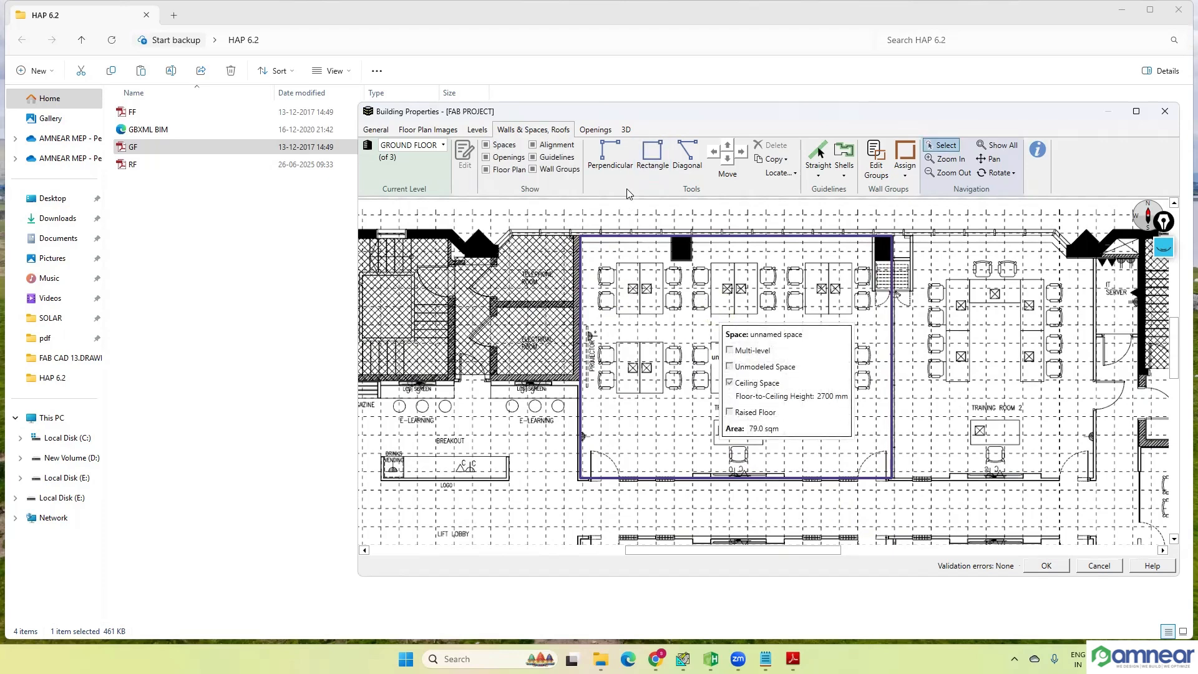
pyautogui.click(625, 130)
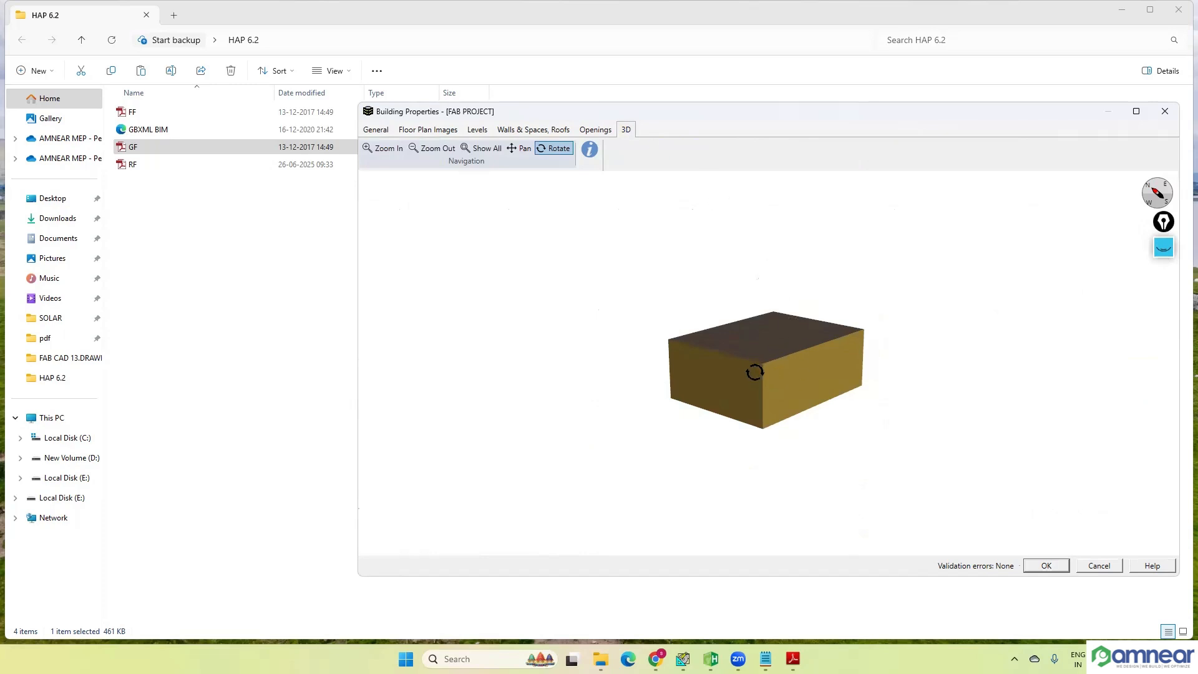
pyautogui.moveTo(743, 366); pyautogui.dragTo(739, 391)
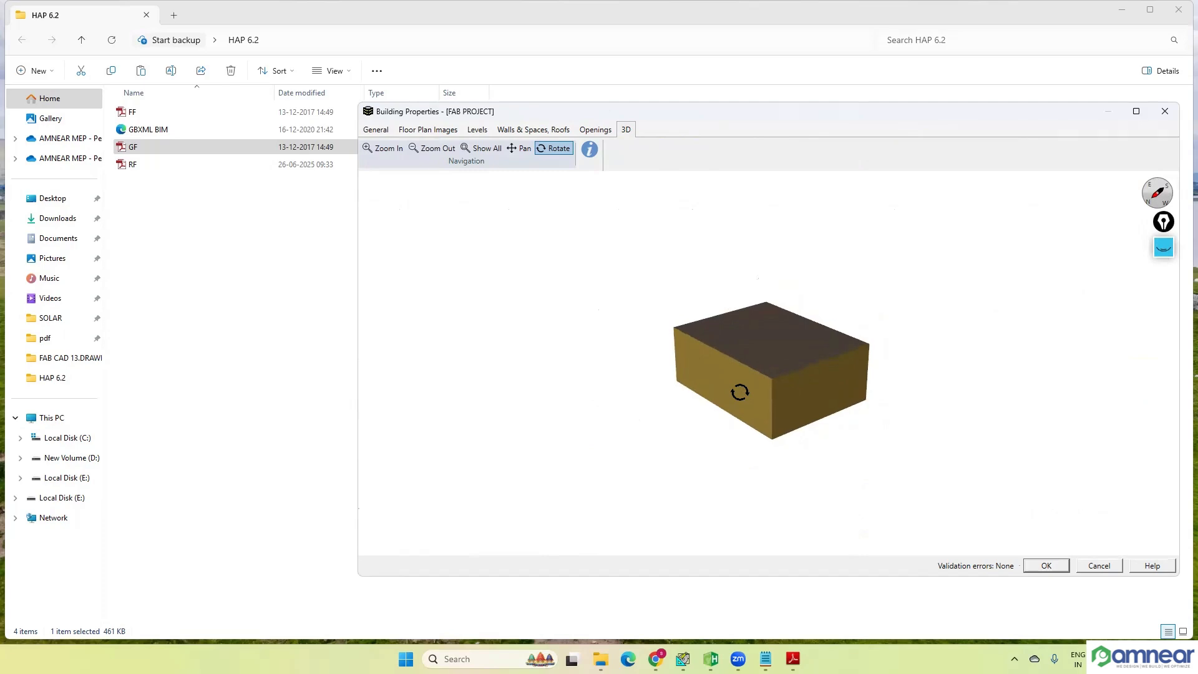
pyautogui.click(525, 131)
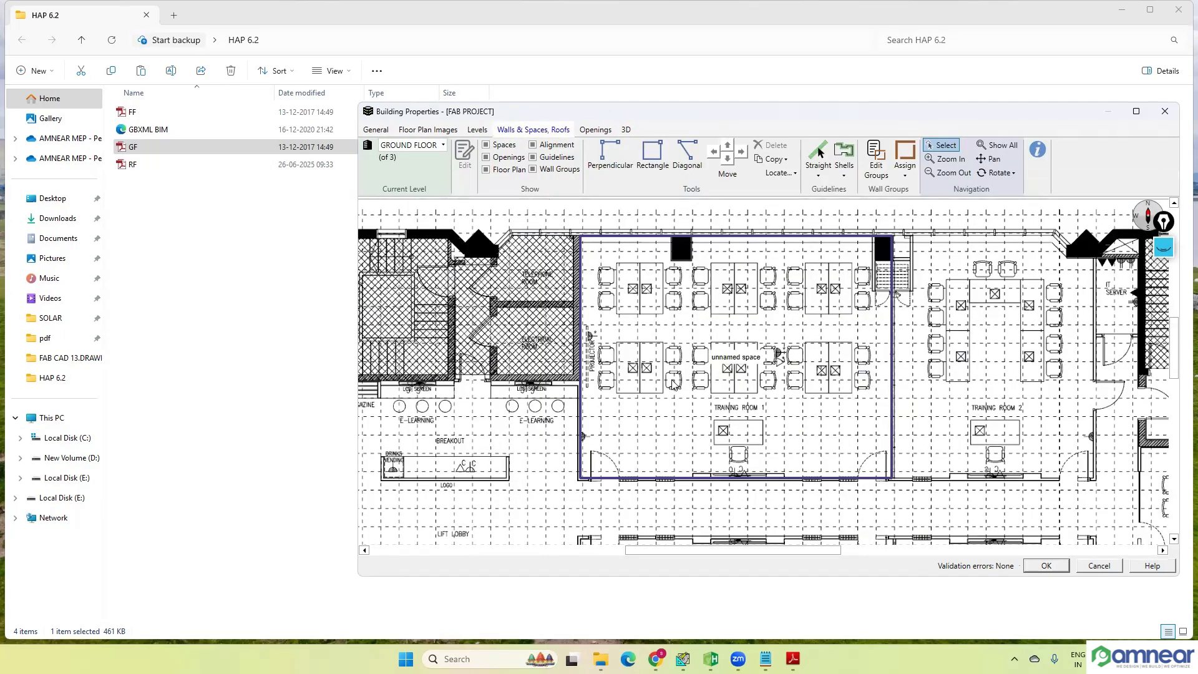
# Step: Open the properties of the Training Room 1 space and name it GF TR 1
pyautogui.moveTo(758, 370)
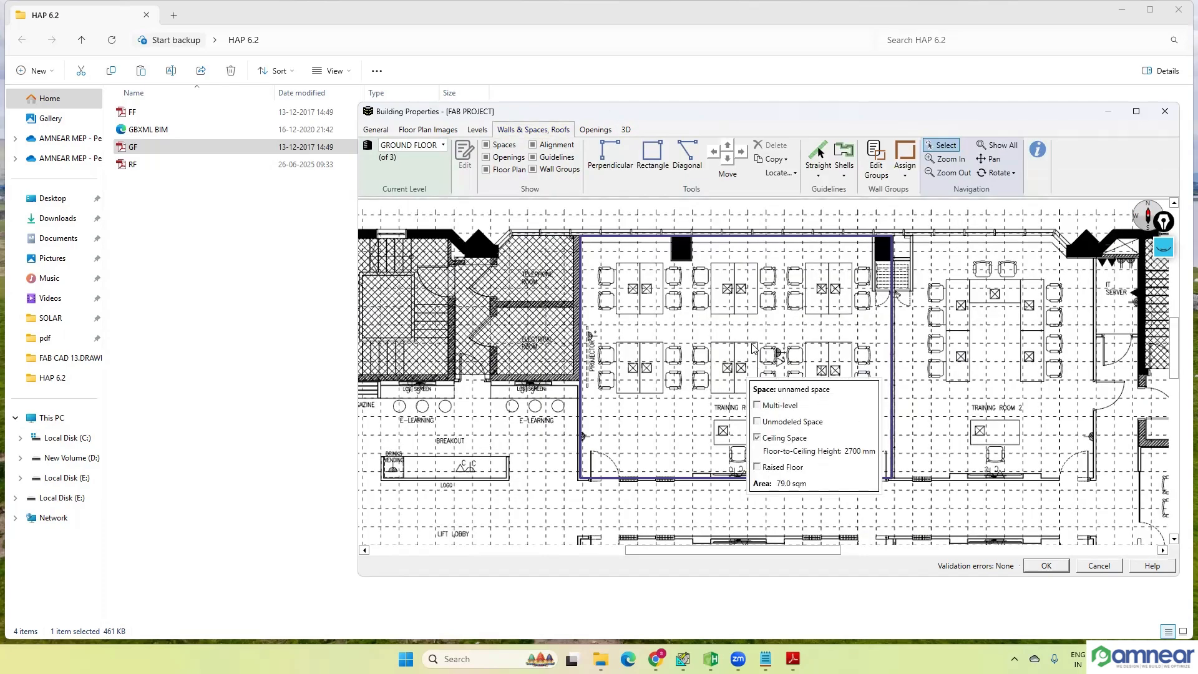
pyautogui.doubleClick(755, 348)
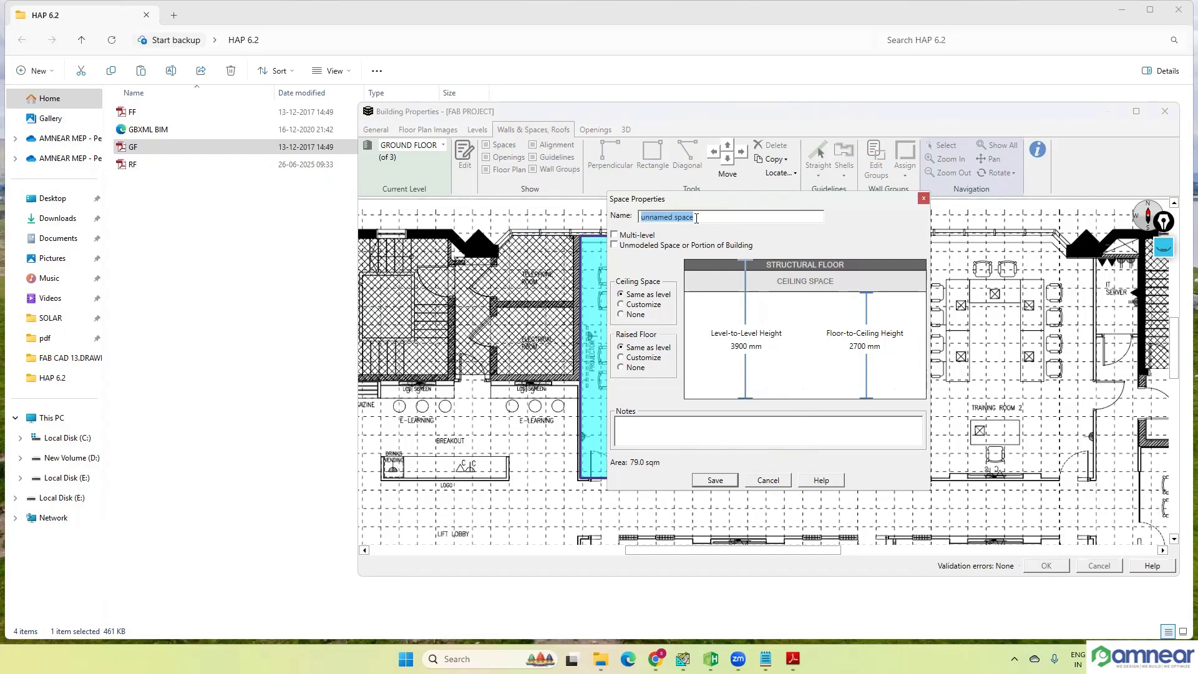
pyautogui.press('BackSpace')
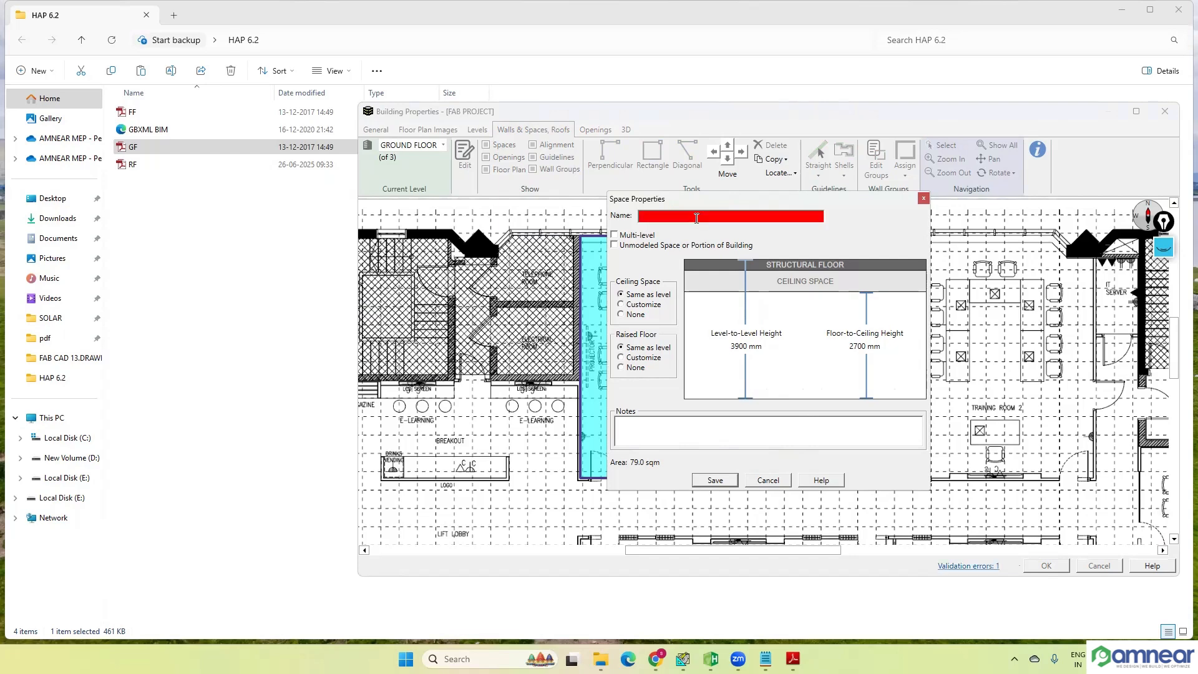
pyautogui.write('GF TR 1')
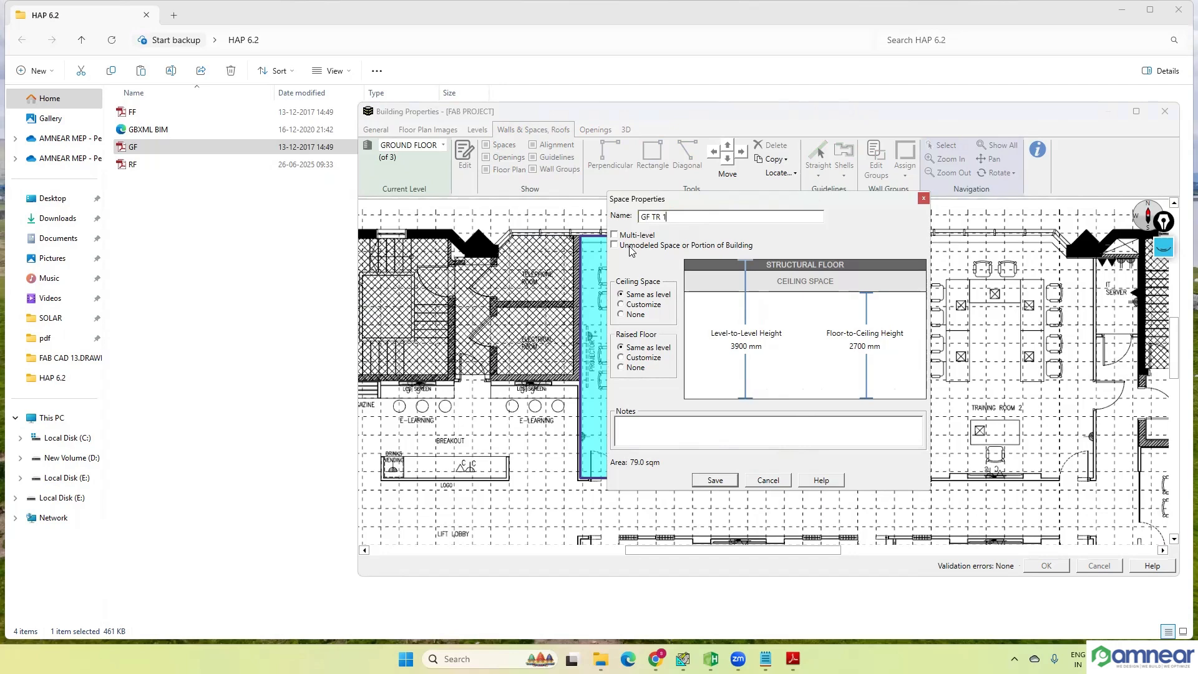
# Step: Clear the old screen annotations and sketch a blue stepped building outline over Training Room 2 to illustrate a multi-level space
pyautogui.click(1165, 253)
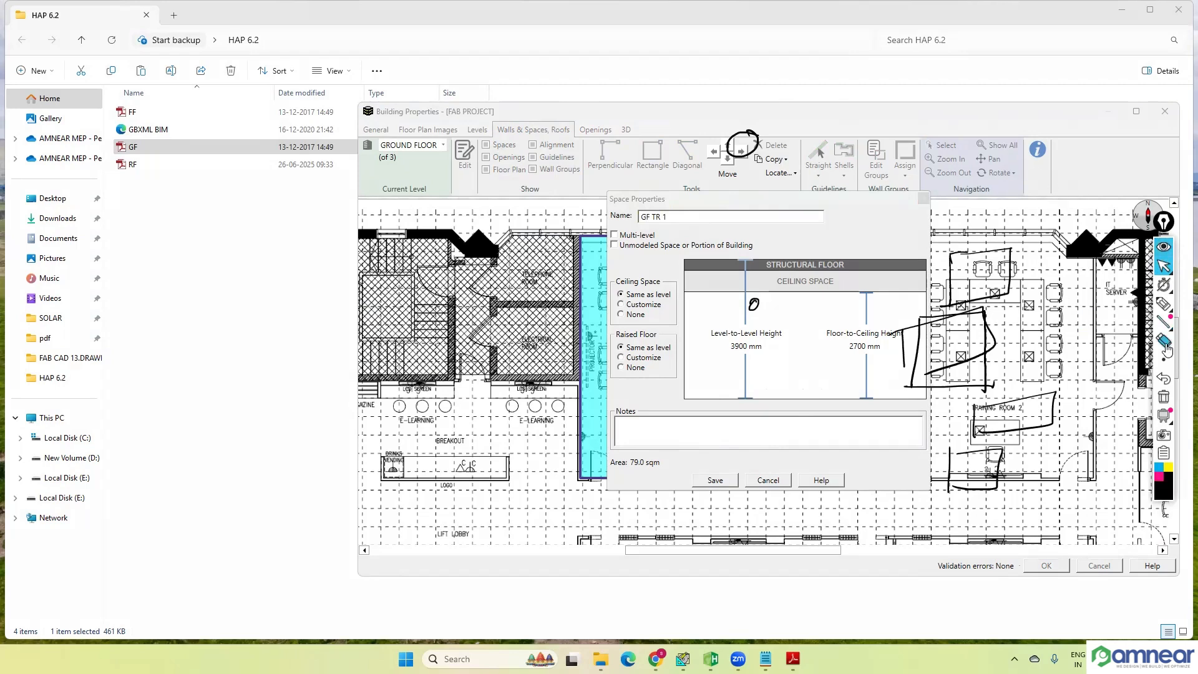
pyautogui.click(1161, 402)
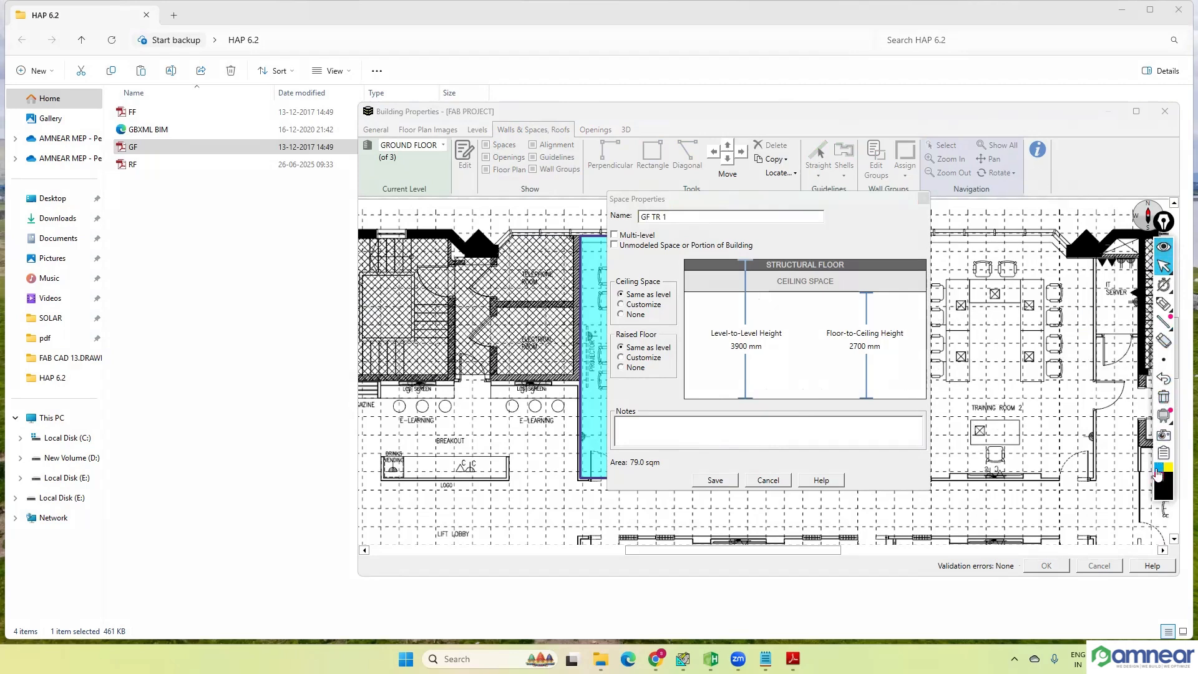
pyautogui.click(1164, 304)
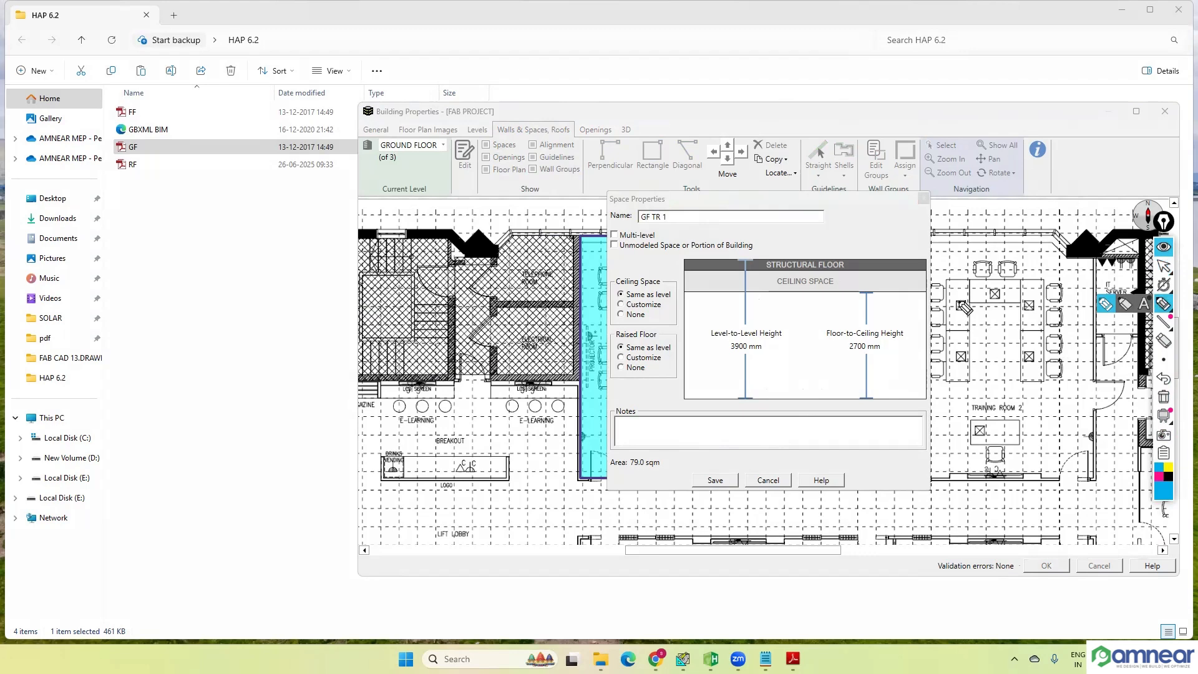
pyautogui.moveTo(955, 285)
pyautogui.mouseDown()
pyautogui.moveTo(943, 403)
pyautogui.moveTo(975, 275)
pyautogui.moveTo(996, 334)
pyautogui.moveTo(1059, 361)
pyautogui.moveTo(1058, 388)
pyautogui.mouseUp()
pyautogui.moveTo(943, 386); pyautogui.dragTo(1070, 400)
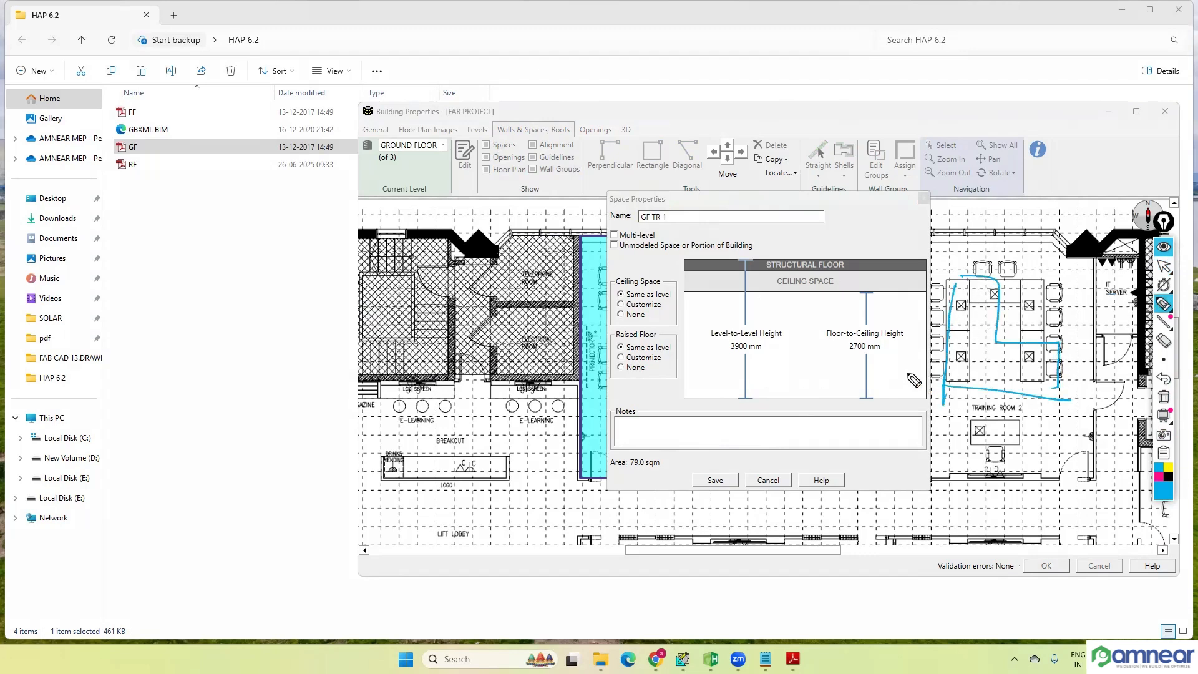
pyautogui.moveTo(898, 373)
pyautogui.mouseDown()
pyautogui.moveTo(947, 380)
pyautogui.moveTo(974, 276)
pyautogui.mouseUp()
pyautogui.moveTo(971, 286); pyautogui.dragTo(982, 287)
pyautogui.moveTo(962, 376); pyautogui.dragTo(975, 380)
pyautogui.moveTo(1016, 342); pyautogui.dragTo(1015, 394)
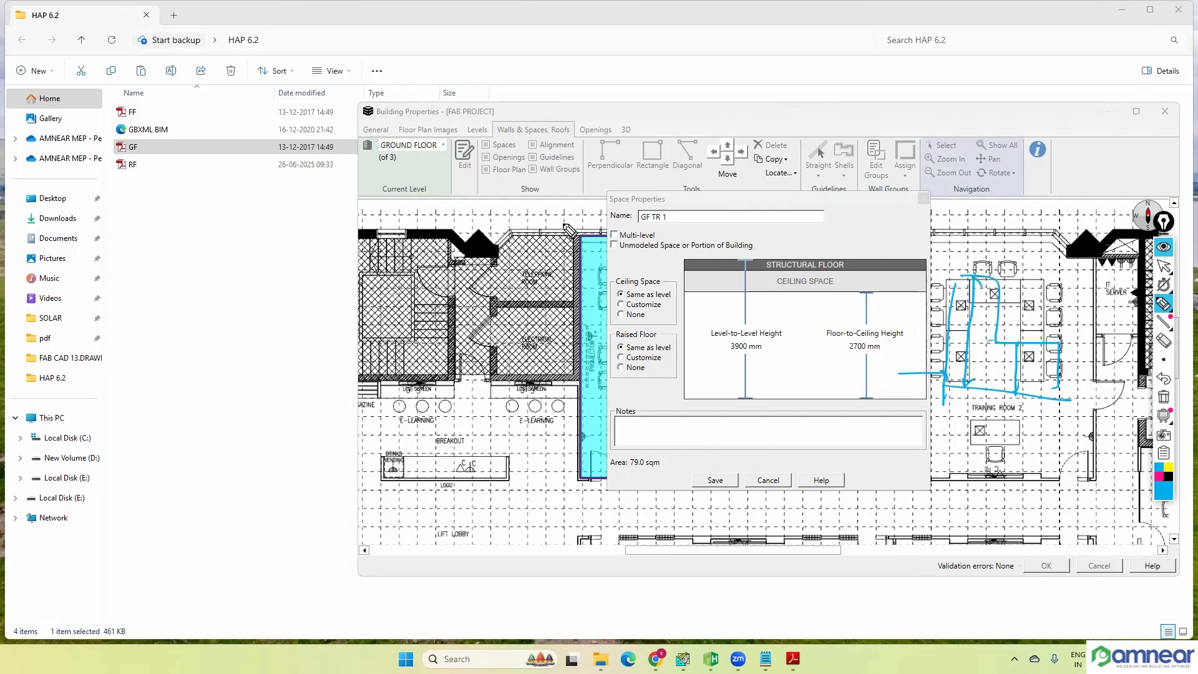
pyautogui.moveTo(614, 232); pyautogui.dragTo(624, 228)
# Step: Hide the annotation overlay and save the GF TR 1 space properties
pyautogui.click(1163, 247)
pyautogui.click(614, 236)
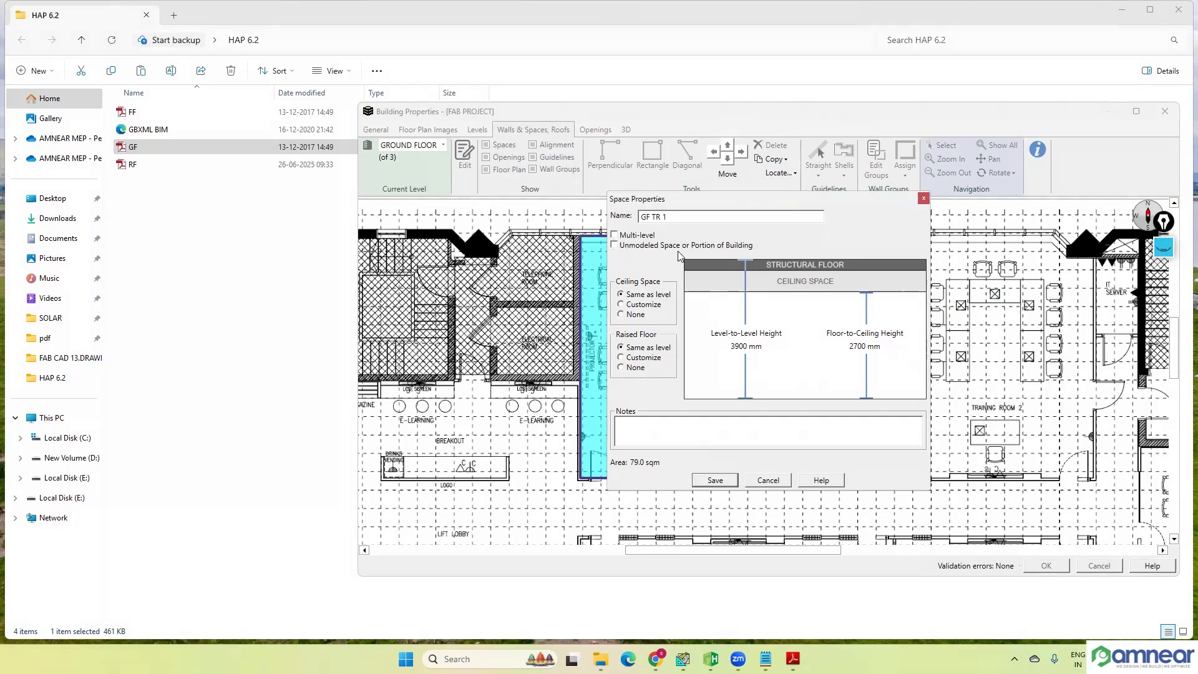
pyautogui.click(731, 484)
# Step: Show the annotation overlay again, clear its drawings, and hatch Training Room 2 with blue diagonal pen strokes
pyautogui.click(1164, 246)
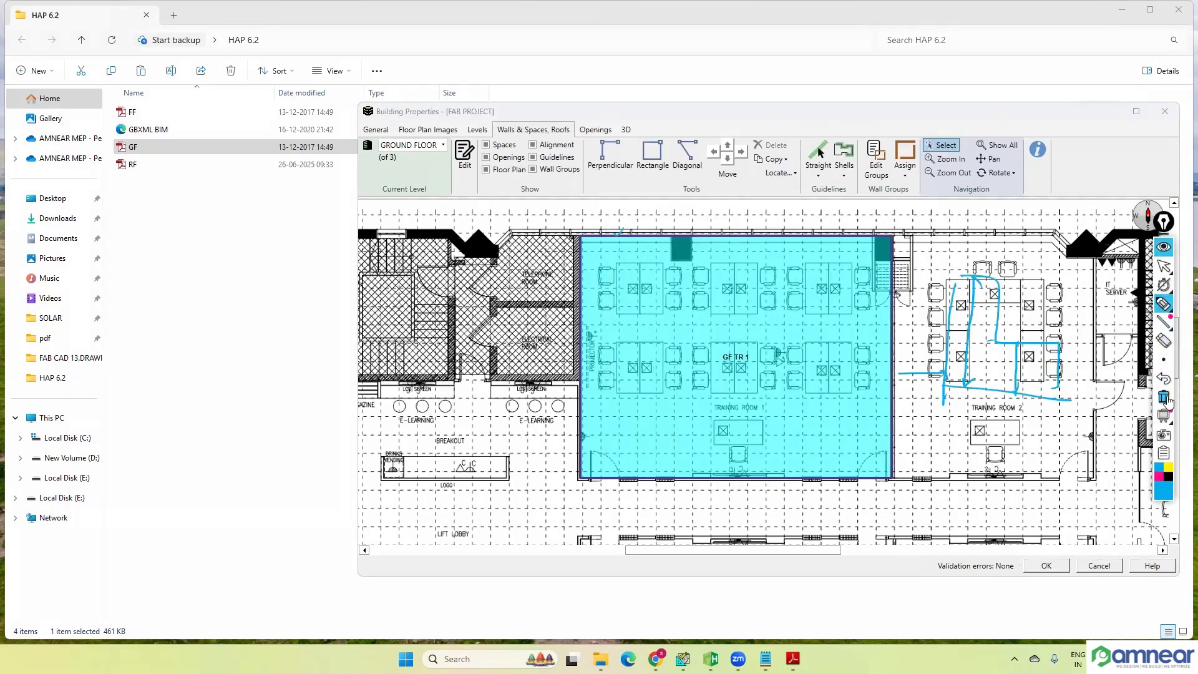
pyautogui.click(1165, 398)
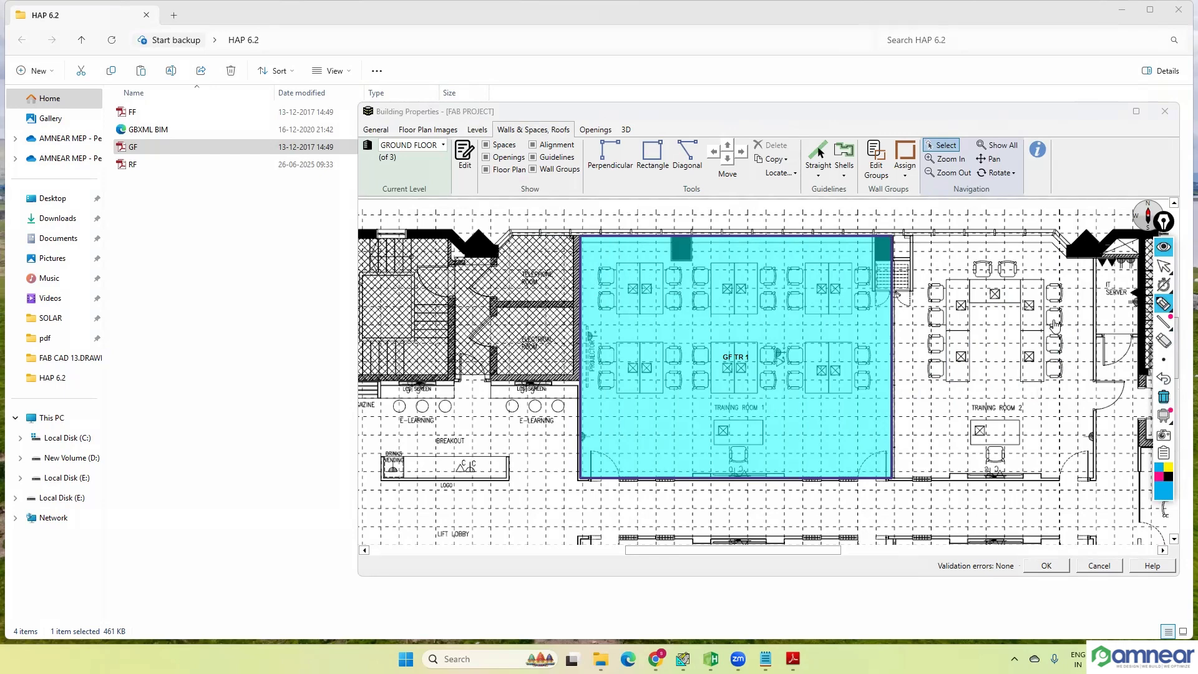
pyautogui.moveTo(995, 232); pyautogui.dragTo(876, 352)
pyautogui.moveTo(1039, 254); pyautogui.dragTo(894, 397)
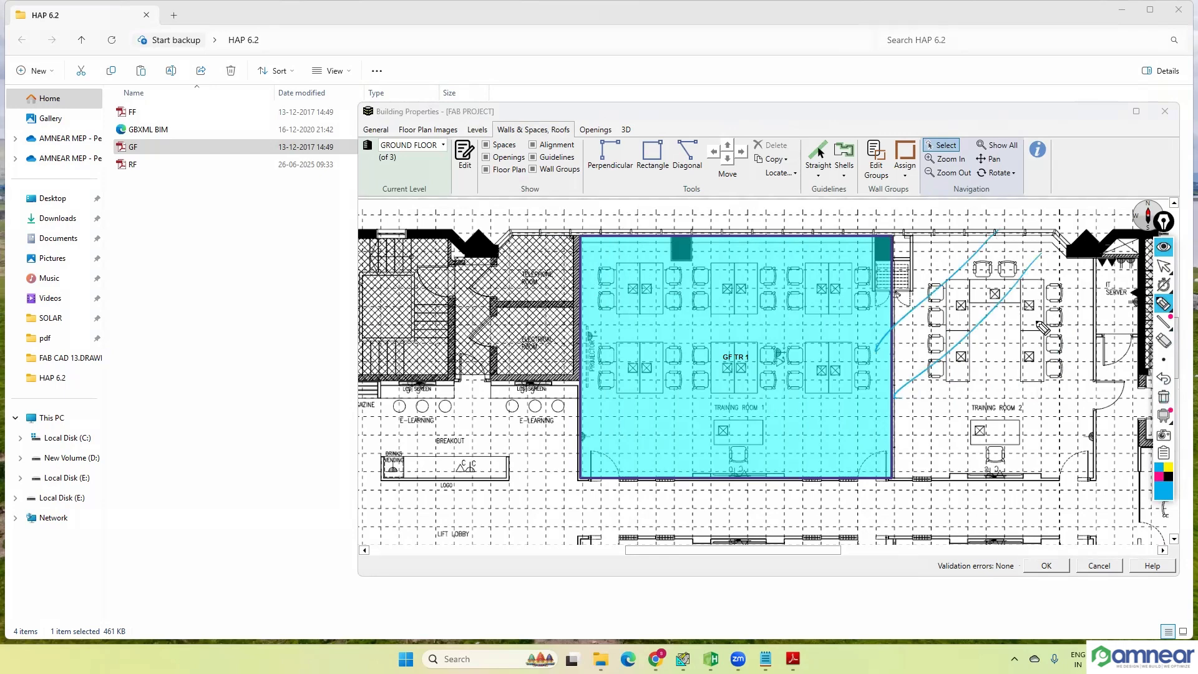
pyautogui.moveTo(1085, 290); pyautogui.dragTo(946, 442)
pyautogui.moveTo(1074, 386); pyautogui.dragTo(965, 473)
pyautogui.moveTo(1077, 429); pyautogui.dragTo(1043, 470)
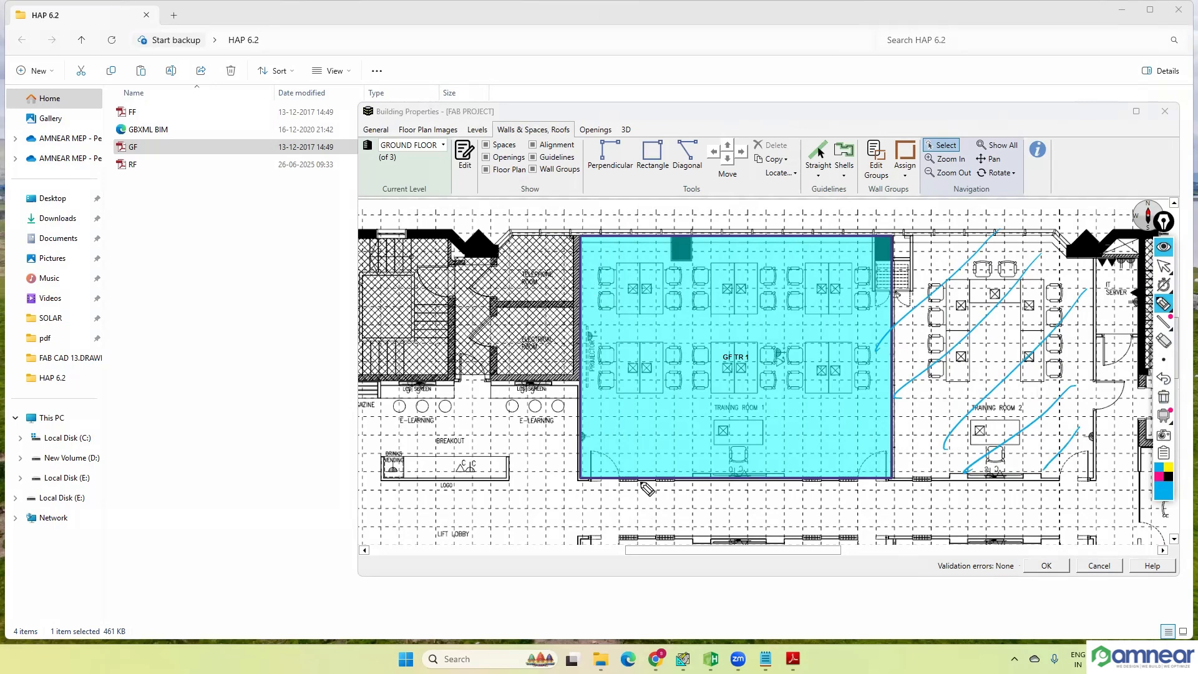
# Step: Hatch the corridor south of Training Rooms 1 and 2 with blue diagonal pen strokes
pyautogui.moveTo(646, 484); pyautogui.dragTo(604, 532)
pyautogui.moveTo(693, 485); pyautogui.dragTo(646, 540)
pyautogui.moveTo(773, 486); pyautogui.dragTo(729, 539)
pyautogui.moveTo(829, 486); pyautogui.dragTo(787, 537)
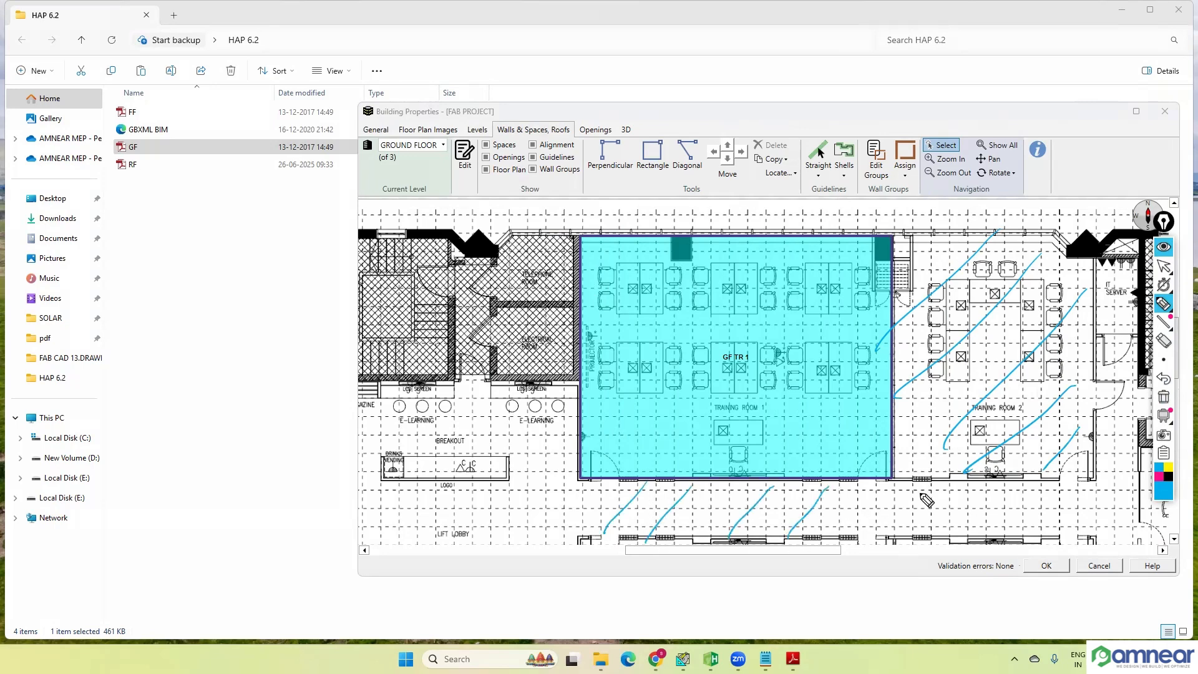
pyautogui.moveTo(918, 493); pyautogui.dragTo(879, 534)
pyautogui.moveTo(954, 489); pyautogui.dragTo(933, 538)
pyautogui.moveTo(1015, 492)
pyautogui.mouseDown()
pyautogui.moveTo(972, 548)
pyautogui.moveTo(1006, 531)
pyautogui.mouseUp()
# Step: Hatch the breakout and lift lobby area west of Training Room 1 with blue diagonal pen strokes
pyautogui.moveTo(549, 376)
pyautogui.mouseDown()
pyautogui.moveTo(465, 459)
pyautogui.moveTo(493, 470)
pyautogui.mouseUp()
pyautogui.moveTo(573, 416); pyautogui.dragTo(499, 502)
pyautogui.moveTo(567, 453); pyautogui.dragTo(507, 523)
pyautogui.moveTo(589, 488); pyautogui.dragTo(571, 513)
pyautogui.moveTo(589, 466); pyautogui.dragTo(510, 556)
pyautogui.moveTo(603, 506); pyautogui.dragTo(542, 560)
pyautogui.moveTo(618, 506); pyautogui.dragTo(567, 554)
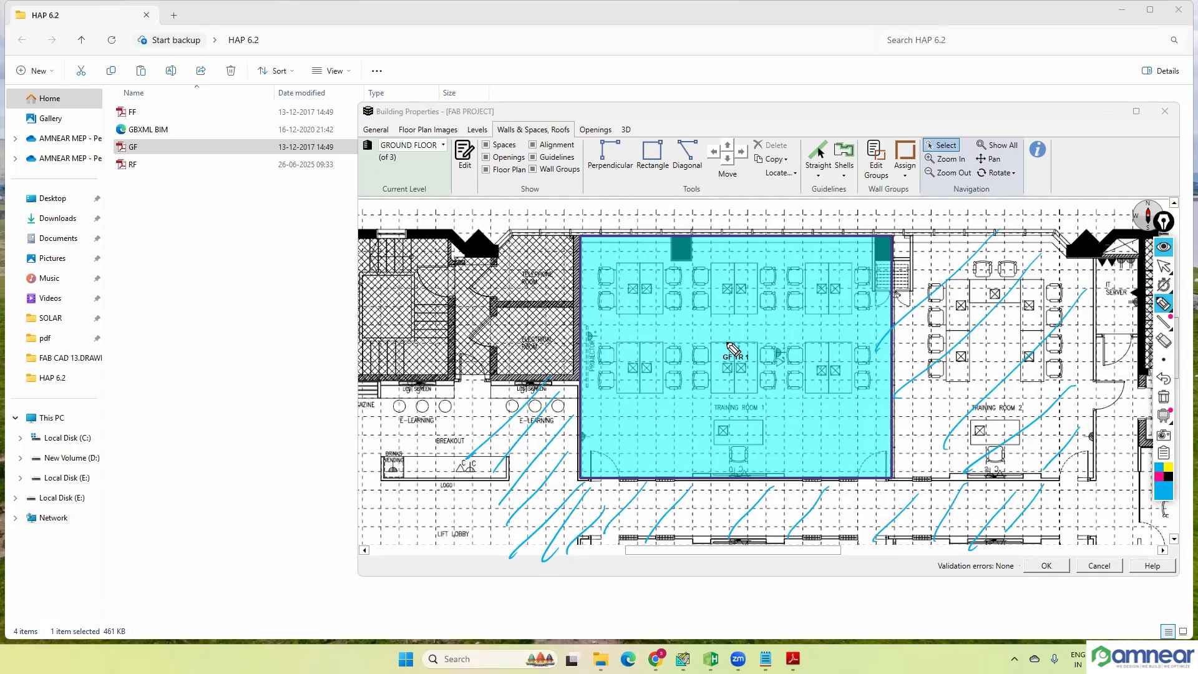
# Step: Circle the GF TR 1 label, write "Existing" beside it, and mark arrows along the room's south and east walls
pyautogui.moveTo(733, 345)
pyautogui.mouseDown()
pyautogui.moveTo(729, 375)
pyautogui.moveTo(738, 342)
pyautogui.moveTo(806, 315)
pyautogui.moveTo(778, 344)
pyautogui.mouseUp()
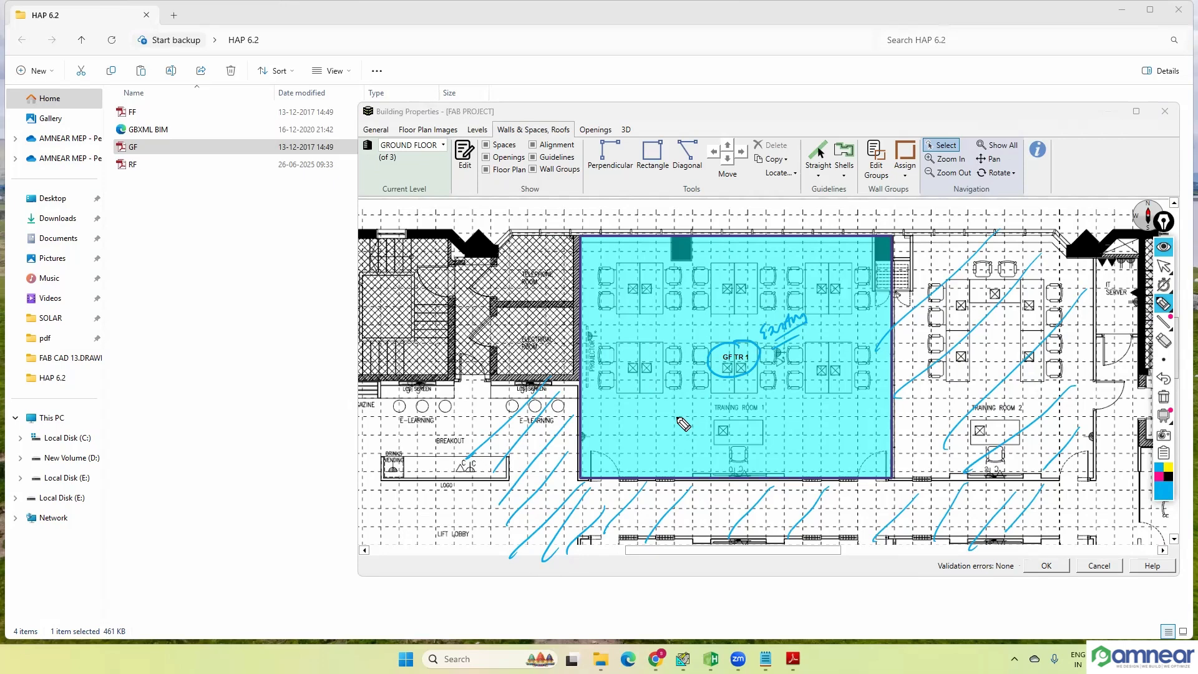
pyautogui.moveTo(645, 466)
pyautogui.mouseDown()
pyautogui.moveTo(644, 488)
pyautogui.moveTo(725, 488)
pyautogui.mouseUp()
pyautogui.moveTo(648, 449); pyautogui.dragTo(694, 423)
pyautogui.moveTo(711, 481); pyautogui.dragTo(717, 443)
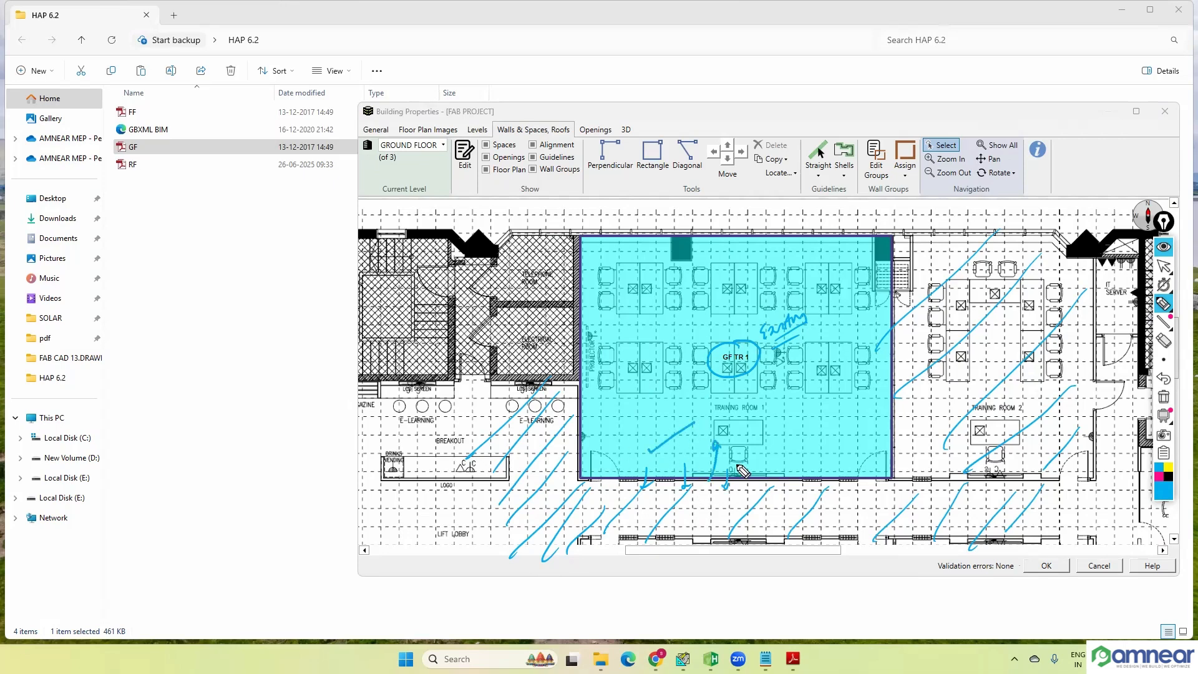
pyautogui.moveTo(755, 482); pyautogui.dragTo(759, 447)
pyautogui.moveTo(889, 393)
pyautogui.mouseDown()
pyautogui.moveTo(871, 394)
pyautogui.moveTo(874, 419)
pyautogui.mouseUp()
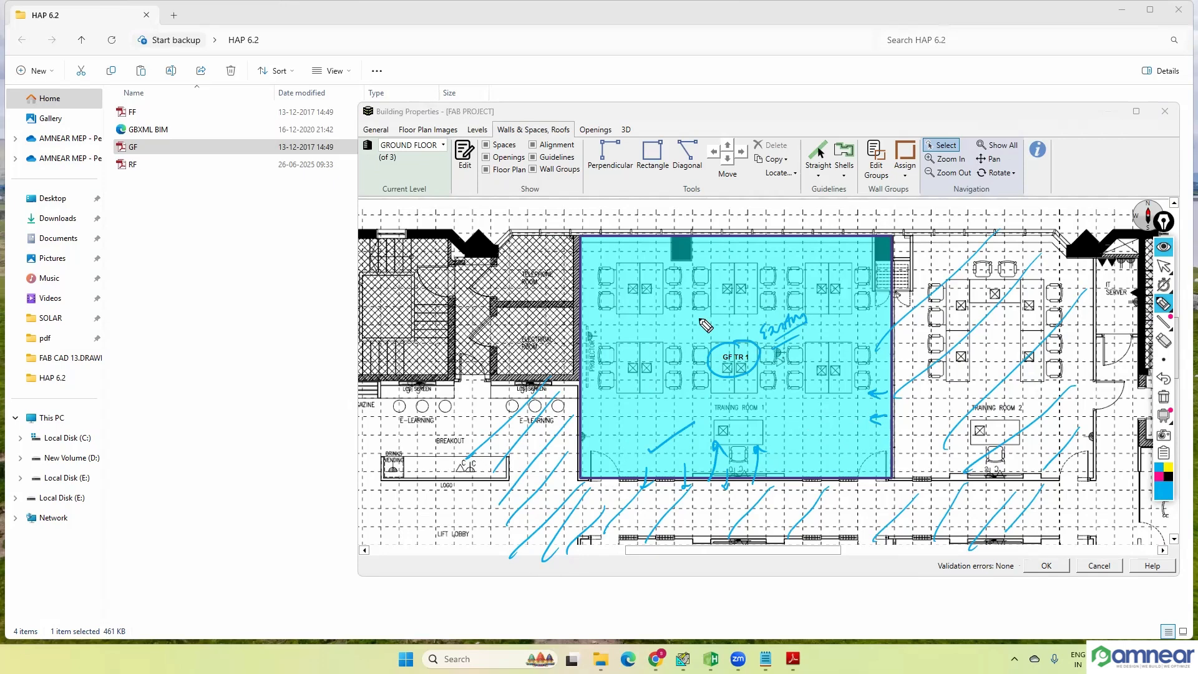
# Step: Add further blue pen marks inside Training Room 1, circle its label with a line to the electrical room, and hide the annotation overlay
pyautogui.moveTo(693, 316); pyautogui.dragTo(703, 332)
pyautogui.moveTo(704, 316); pyautogui.dragTo(693, 331)
pyautogui.moveTo(885, 502); pyautogui.dragTo(940, 451)
pyautogui.moveTo(787, 439); pyautogui.dragTo(796, 466)
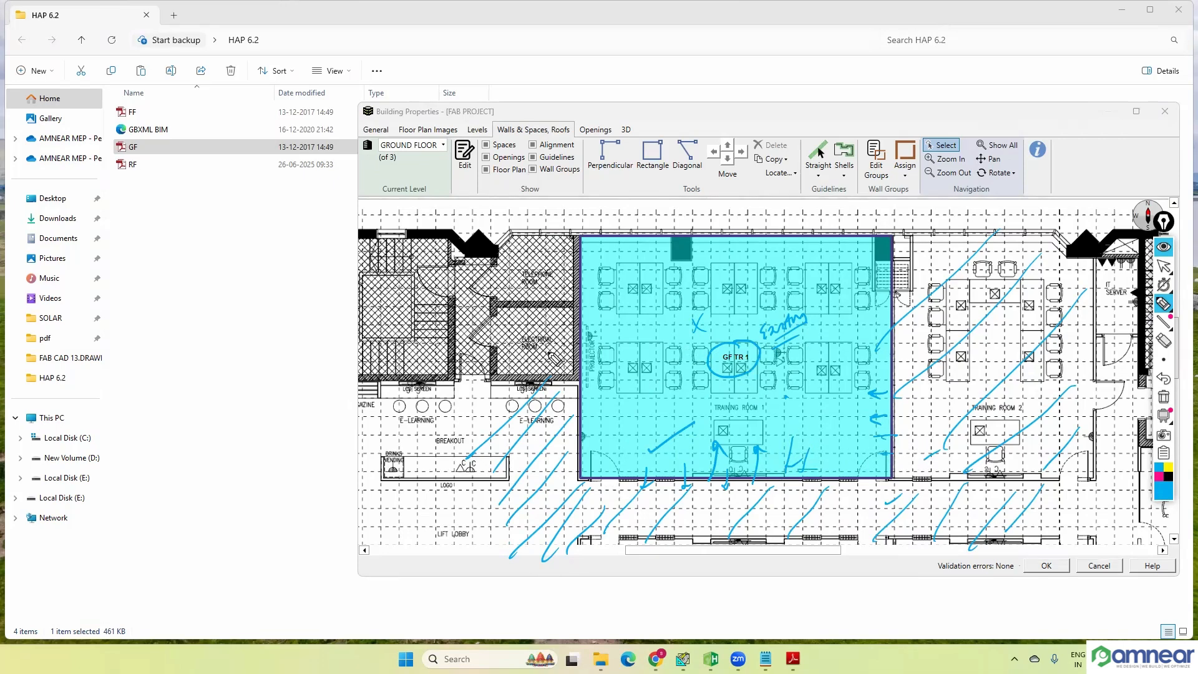
pyautogui.moveTo(744, 350); pyautogui.dragTo(549, 353)
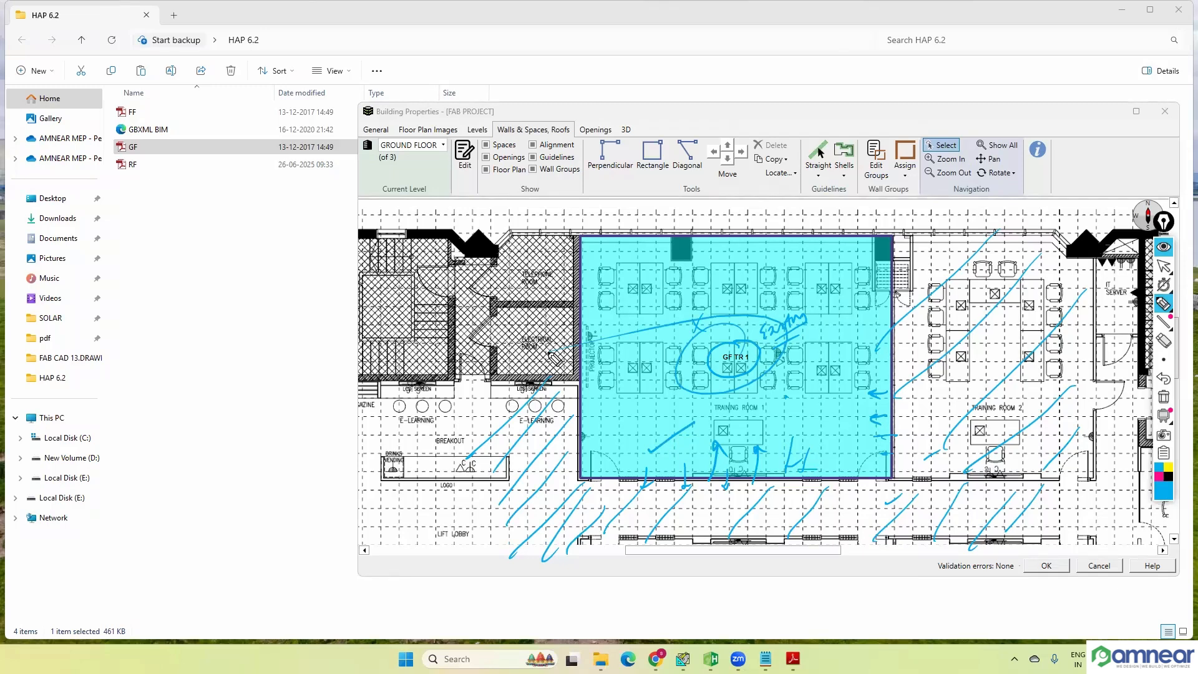
pyautogui.click(1164, 247)
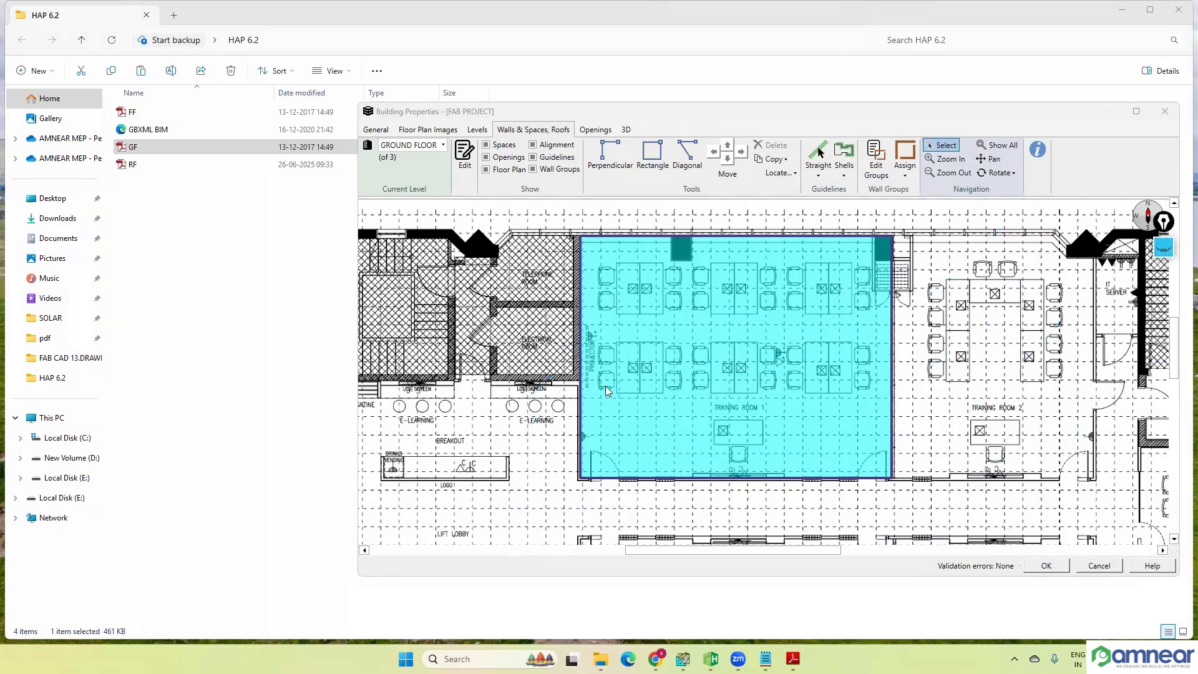
# Step: Review the space properties of GF TR 1, close them without saving, and deselect the space
pyautogui.doubleClick(605, 385)
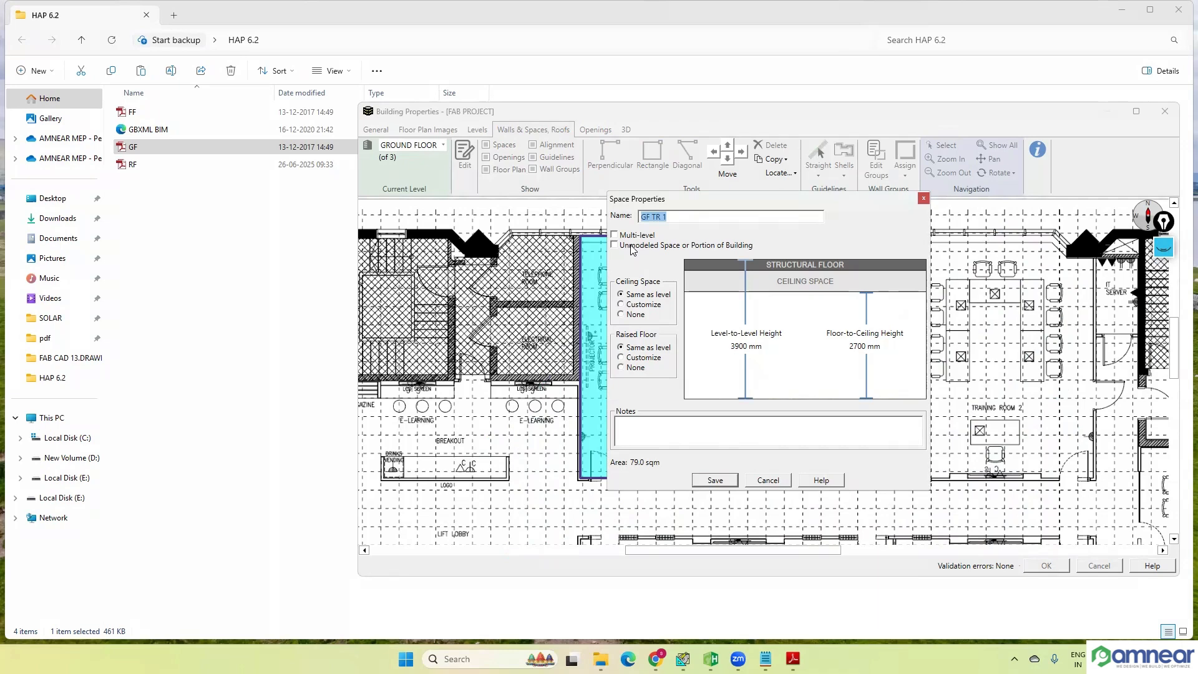
pyautogui.click(923, 200)
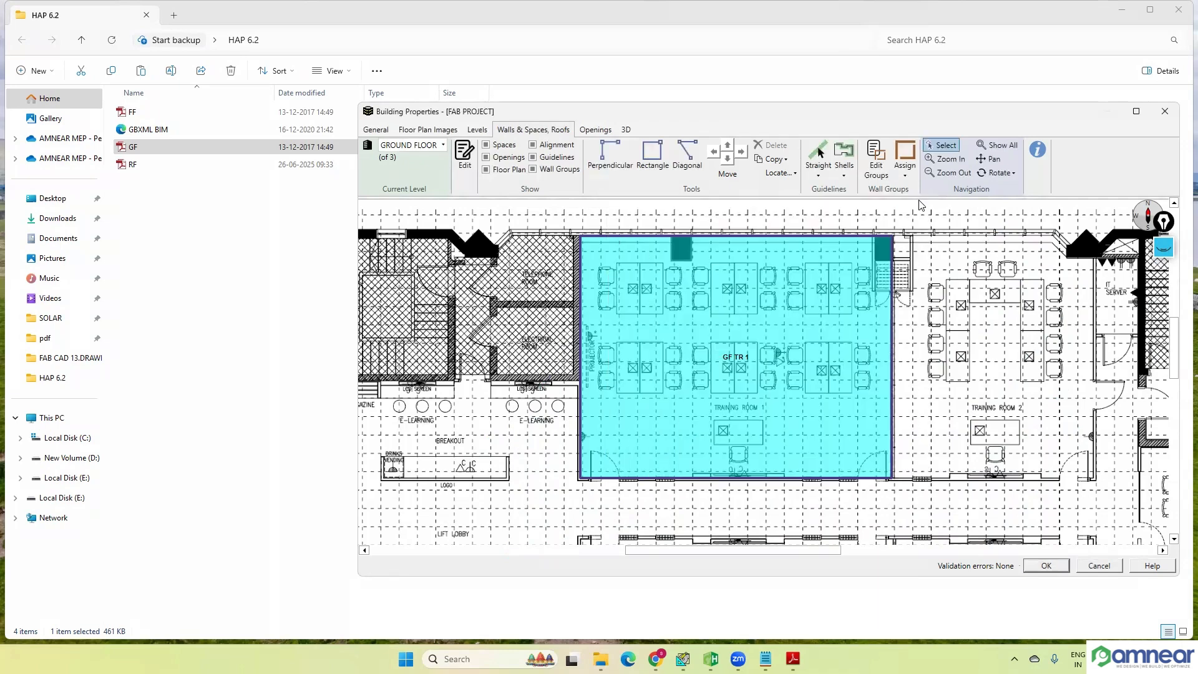
pyautogui.click(921, 262)
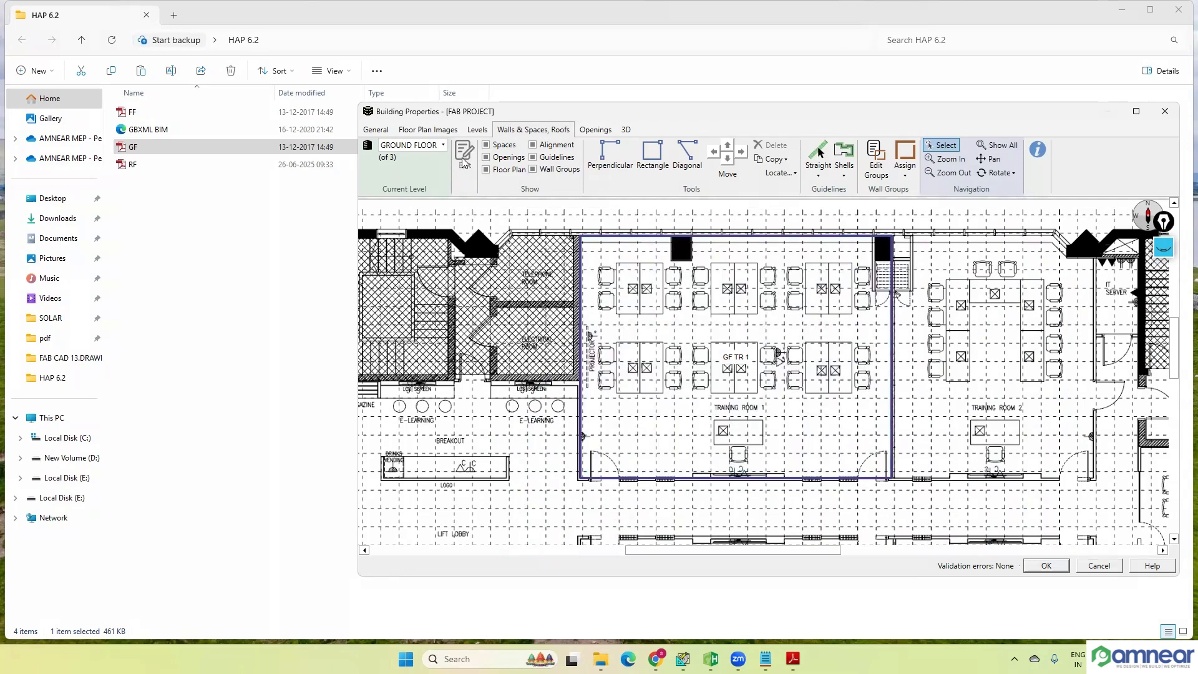
# Step: Compare the ground floor's level properties with the building's general default heights, leaving both unchanged
pyautogui.scroll(-3, 824, 328)
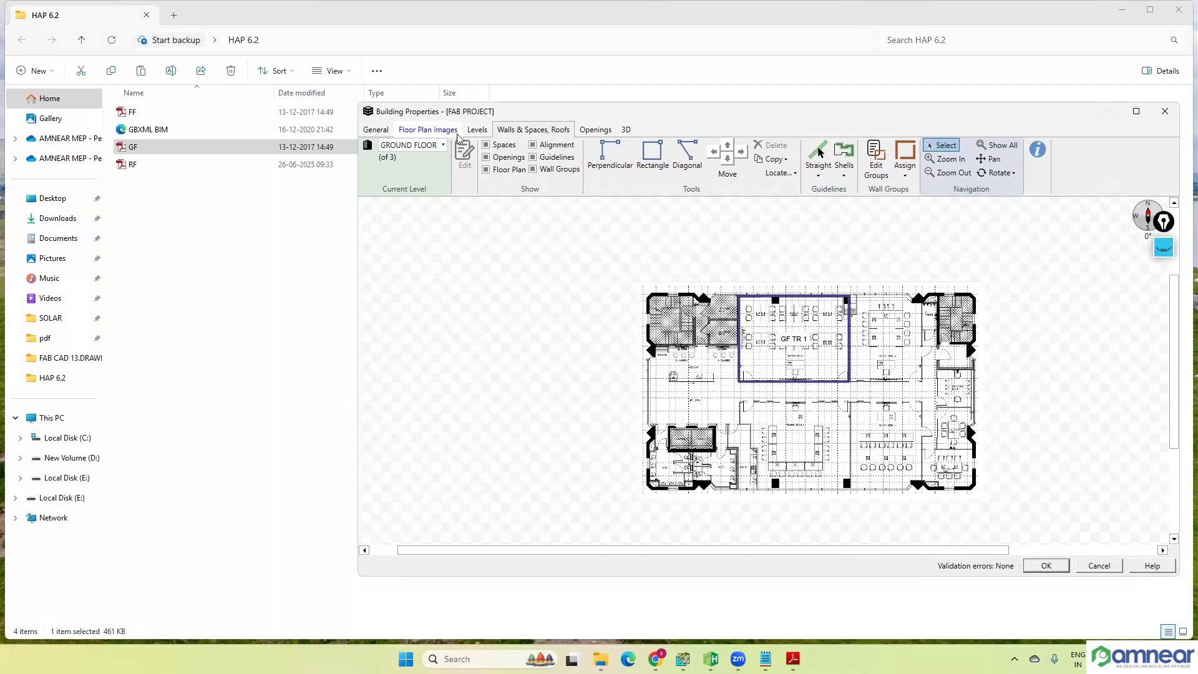
pyautogui.click(477, 130)
pyautogui.click(465, 156)
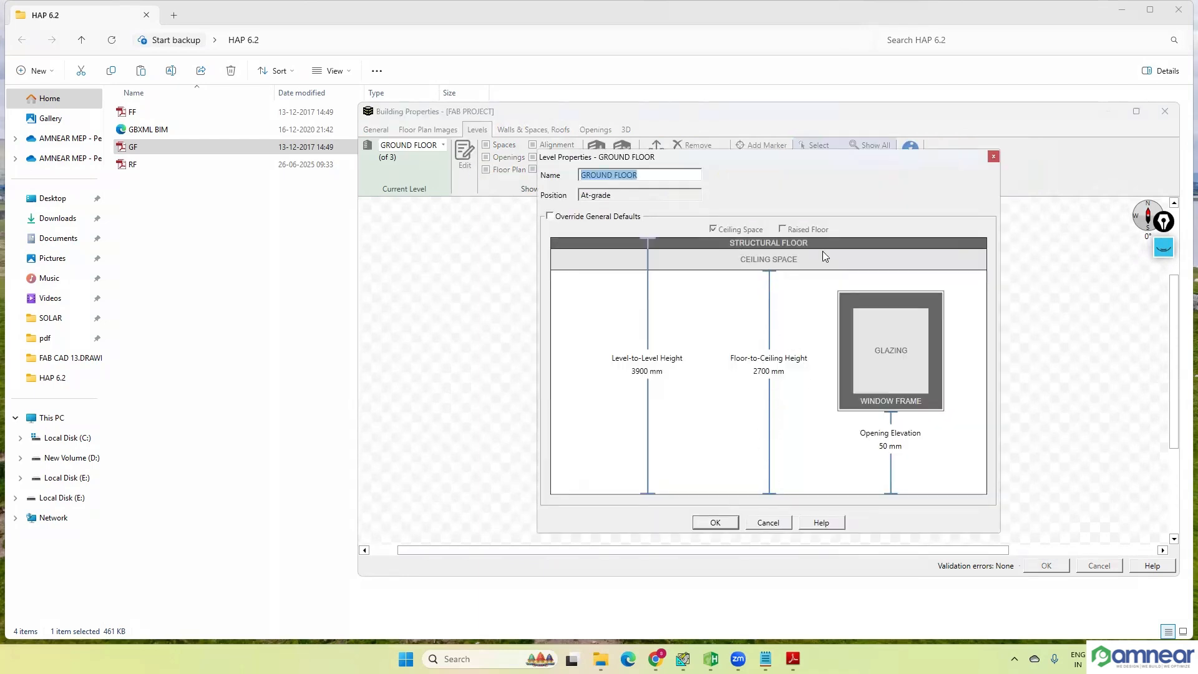
pyautogui.click(994, 156)
pyautogui.click(376, 130)
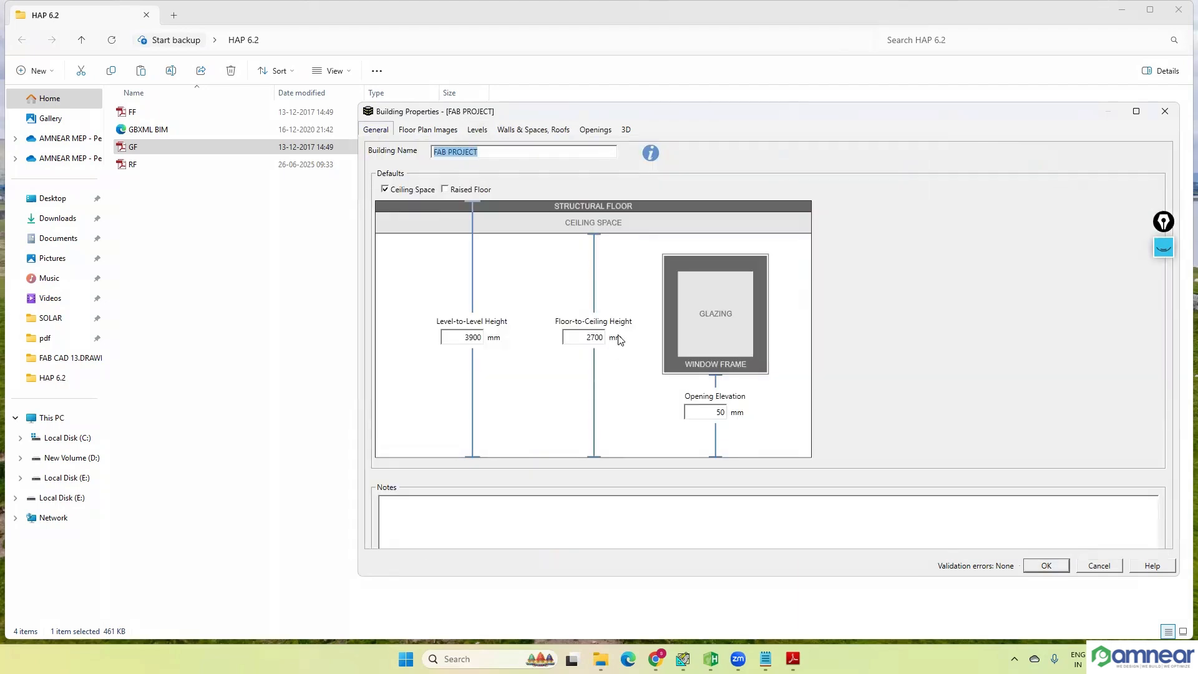
pyautogui.click(479, 131)
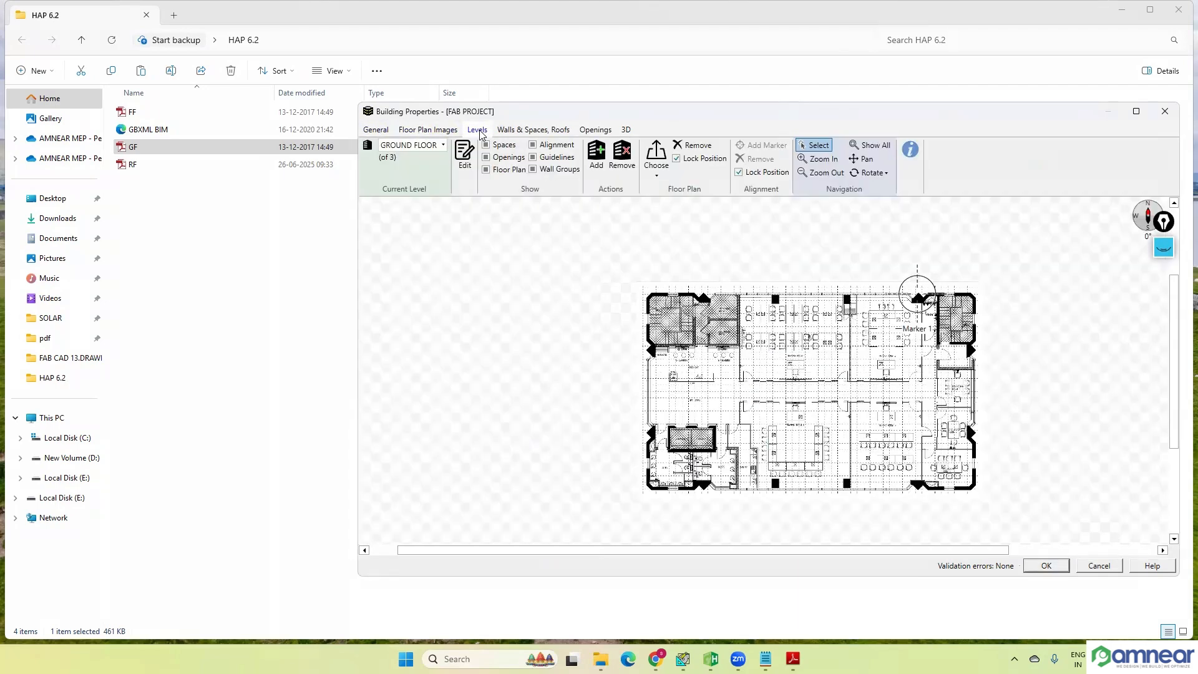
pyautogui.click(468, 162)
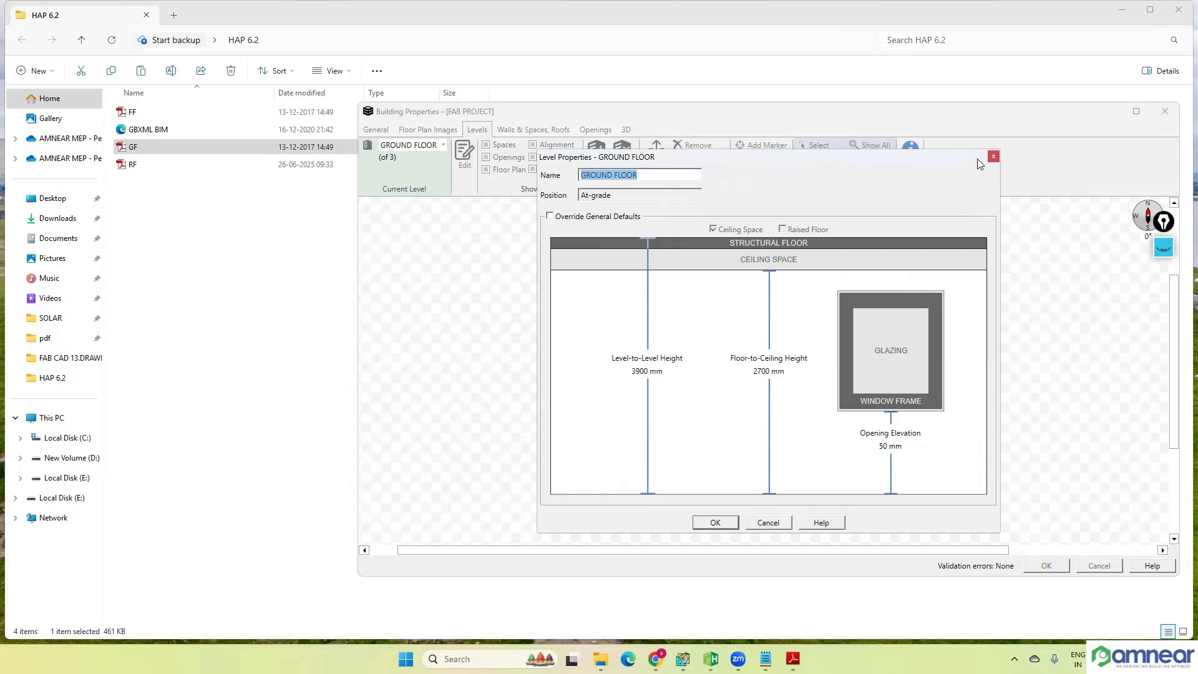
pyautogui.click(995, 156)
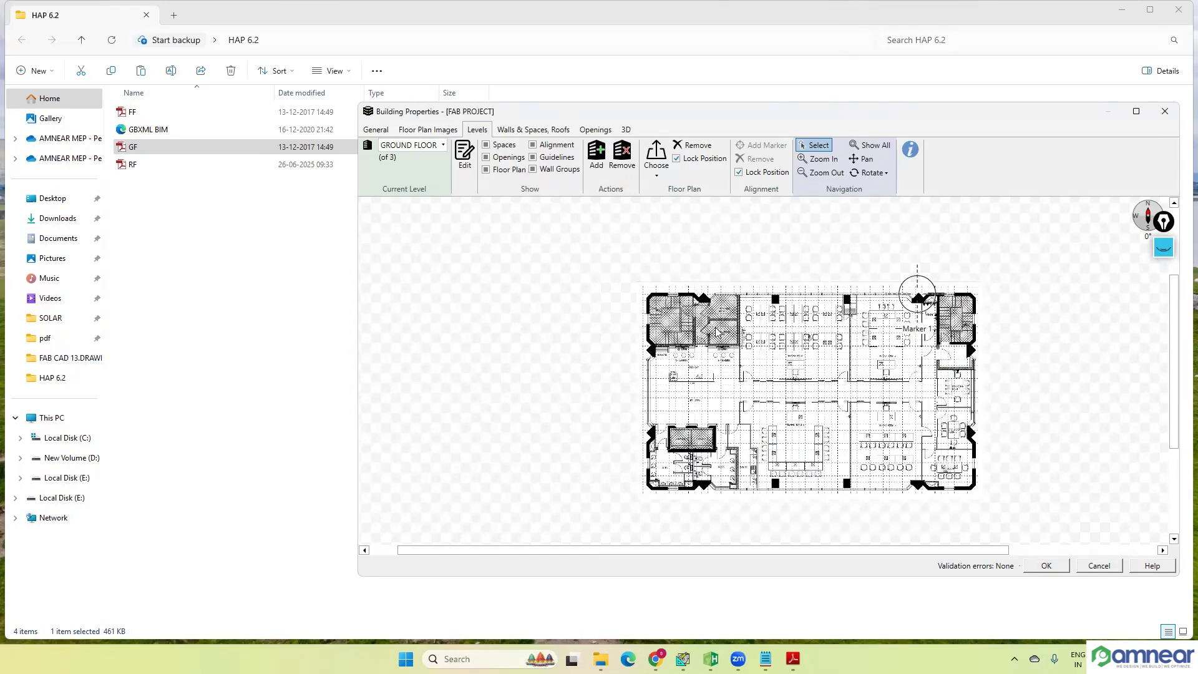
# Step: Try Customize for GF TR 1's ceiling space and raised floor, return both to Same as level, and save the space
pyautogui.click(532, 130)
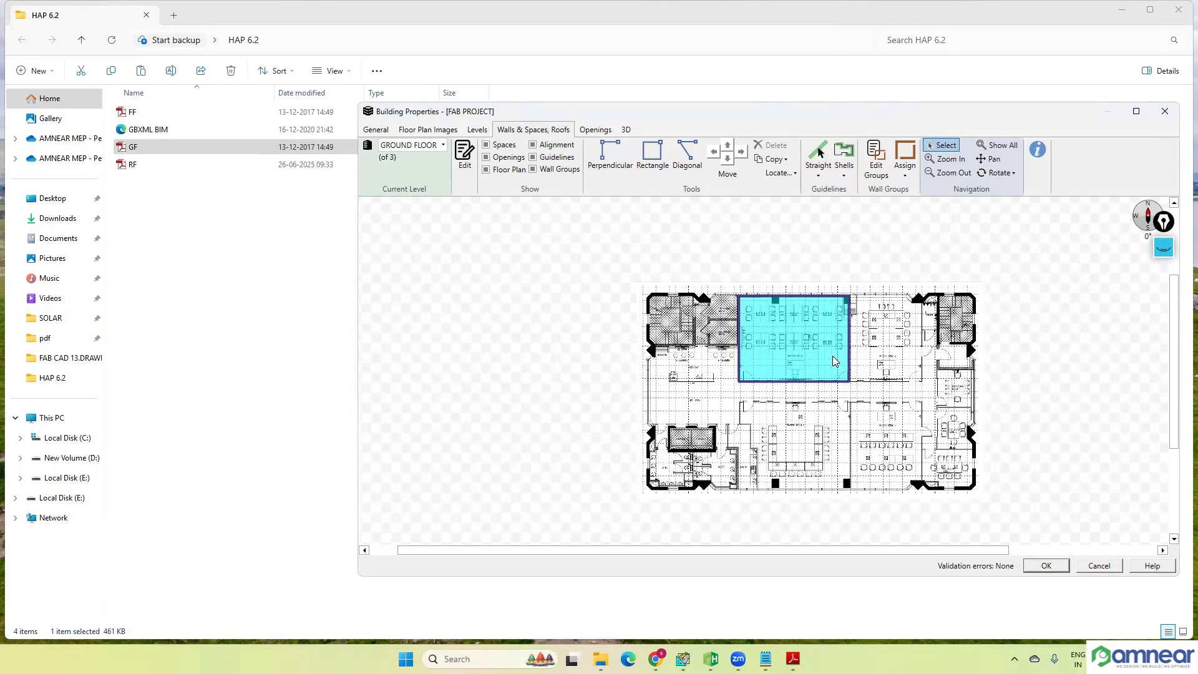
pyautogui.doubleClick(833, 361)
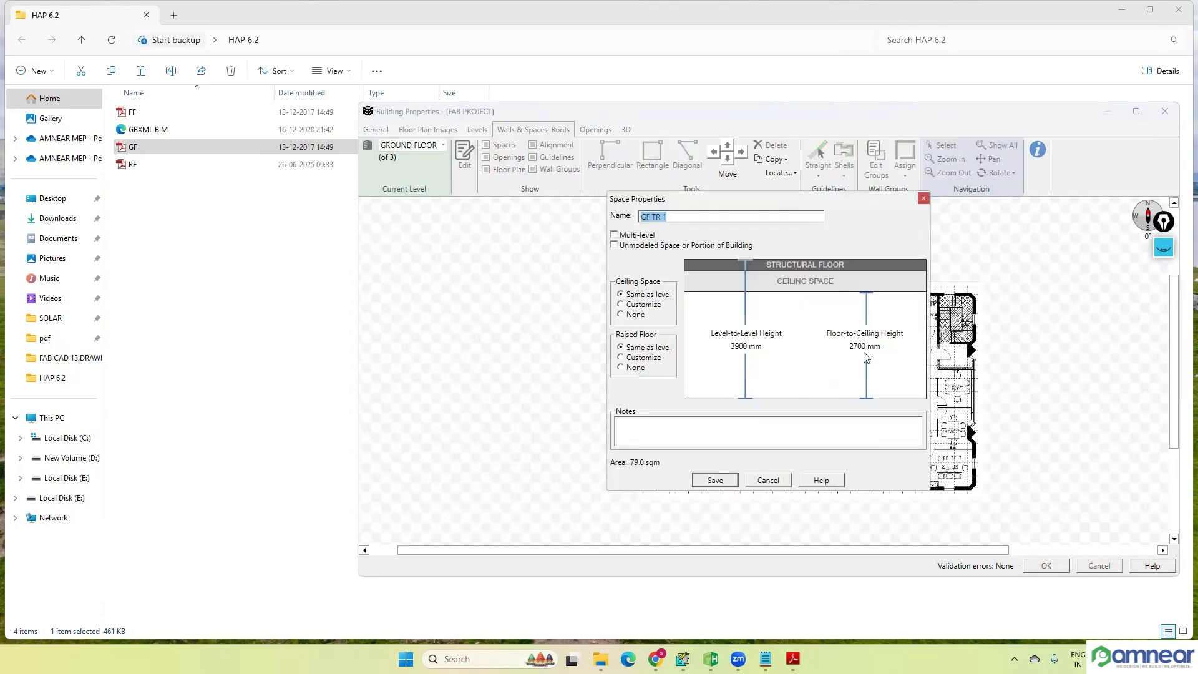
pyautogui.click(645, 306)
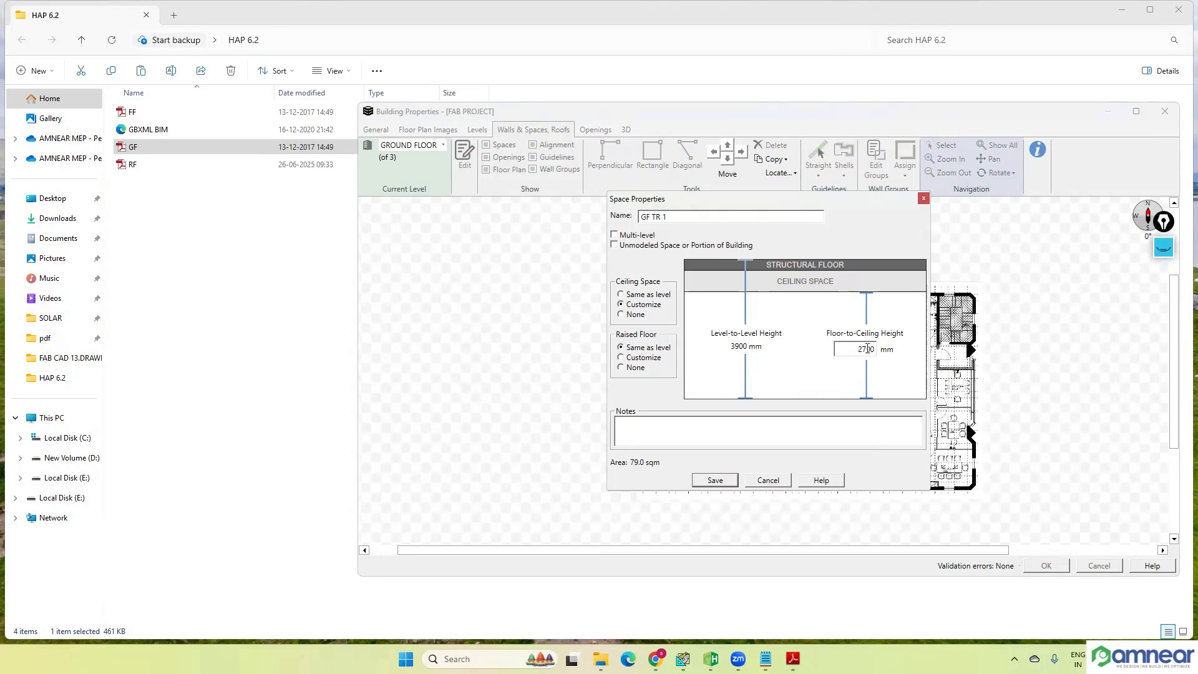
pyautogui.click(638, 295)
pyautogui.click(648, 305)
pyautogui.click(639, 296)
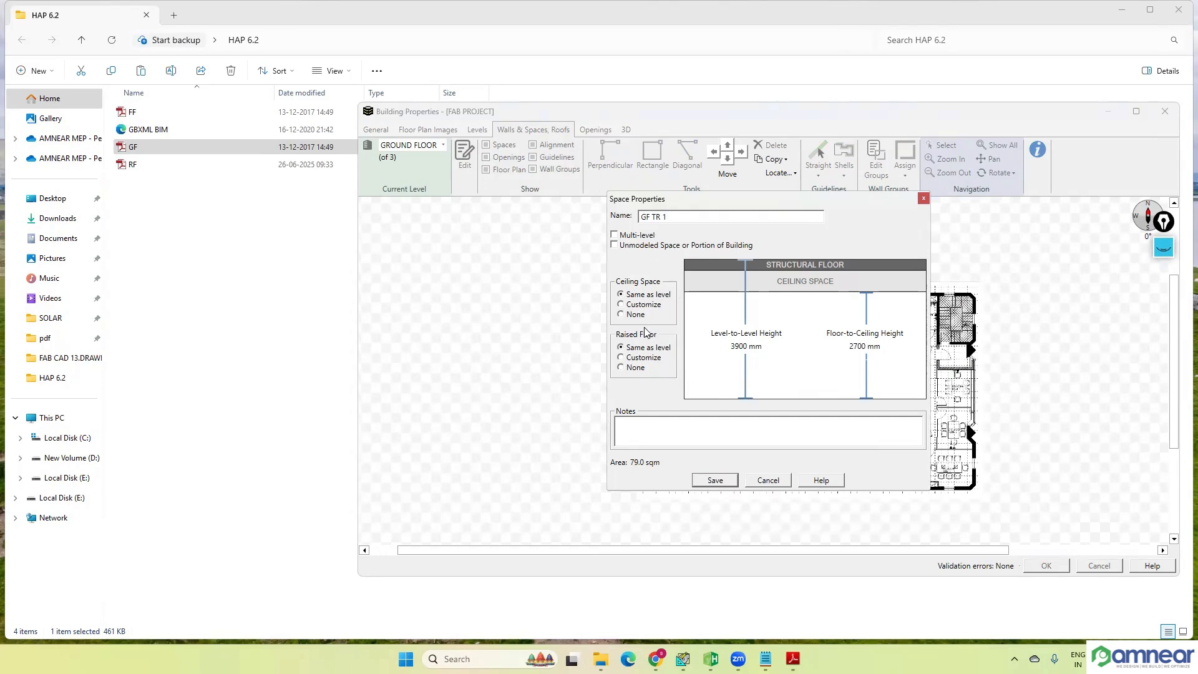
pyautogui.click(647, 360)
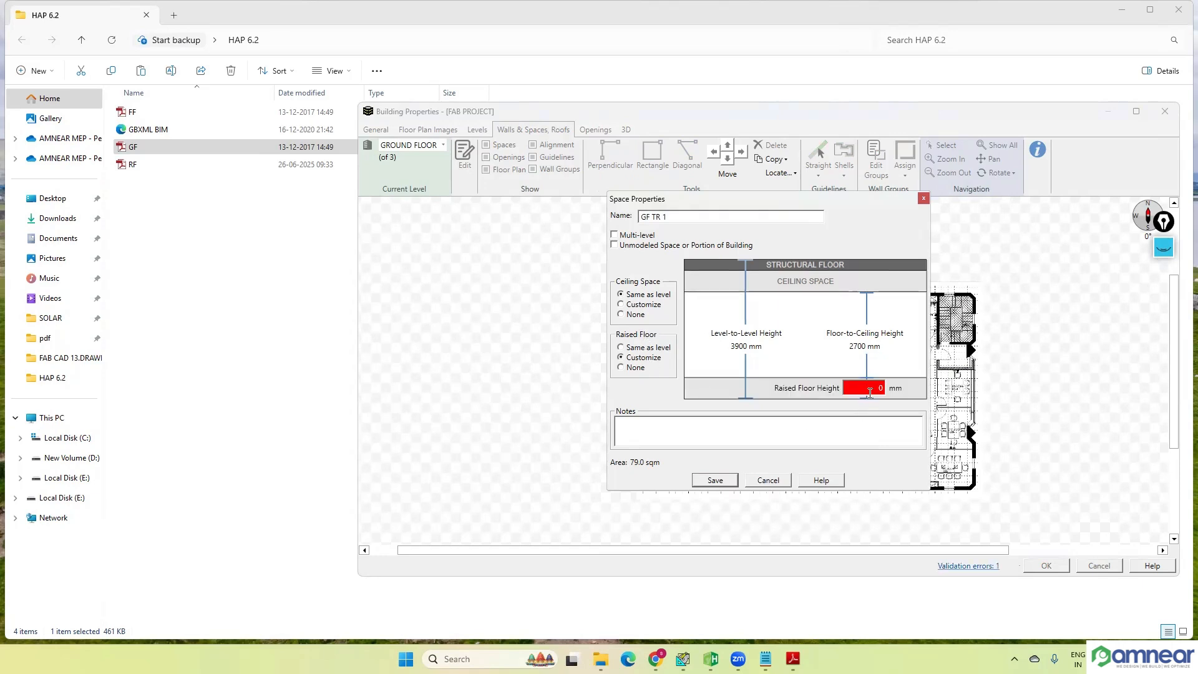
pyautogui.click(632, 349)
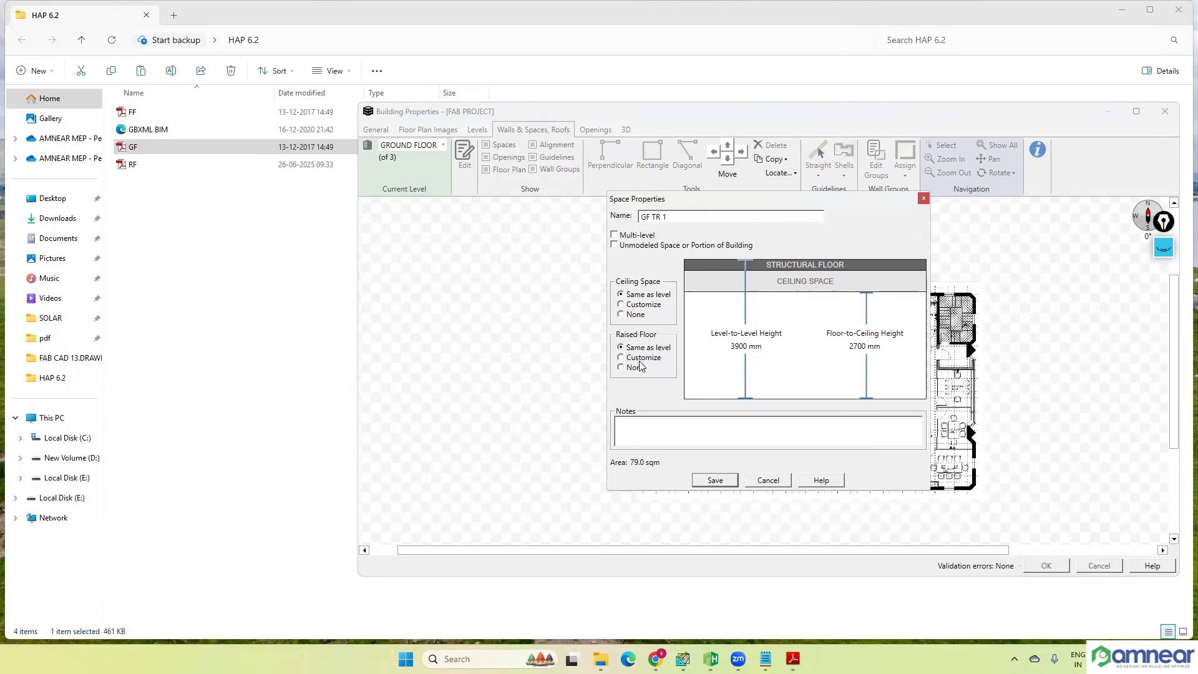
pyautogui.click(715, 481)
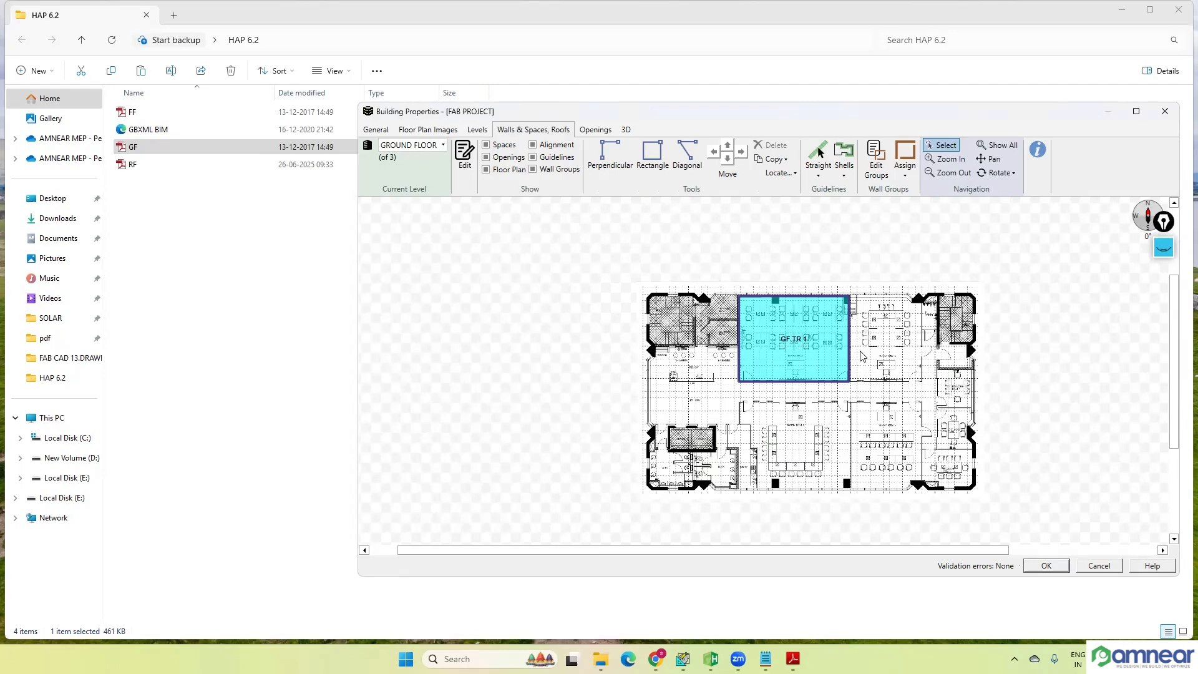
# Step: Check the lengths of GF TR 1's north, west and south walls and the extent of its space
pyautogui.moveTo(1043, 376); pyautogui.dragTo(1036, 377)
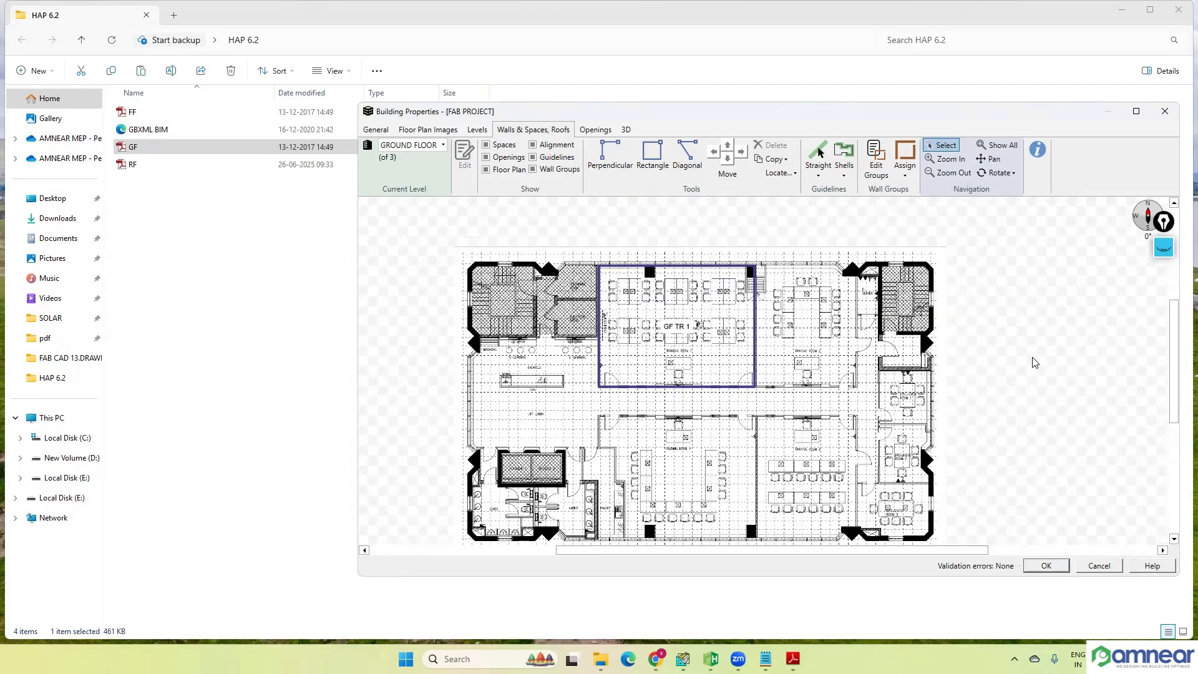
pyautogui.click(699, 270)
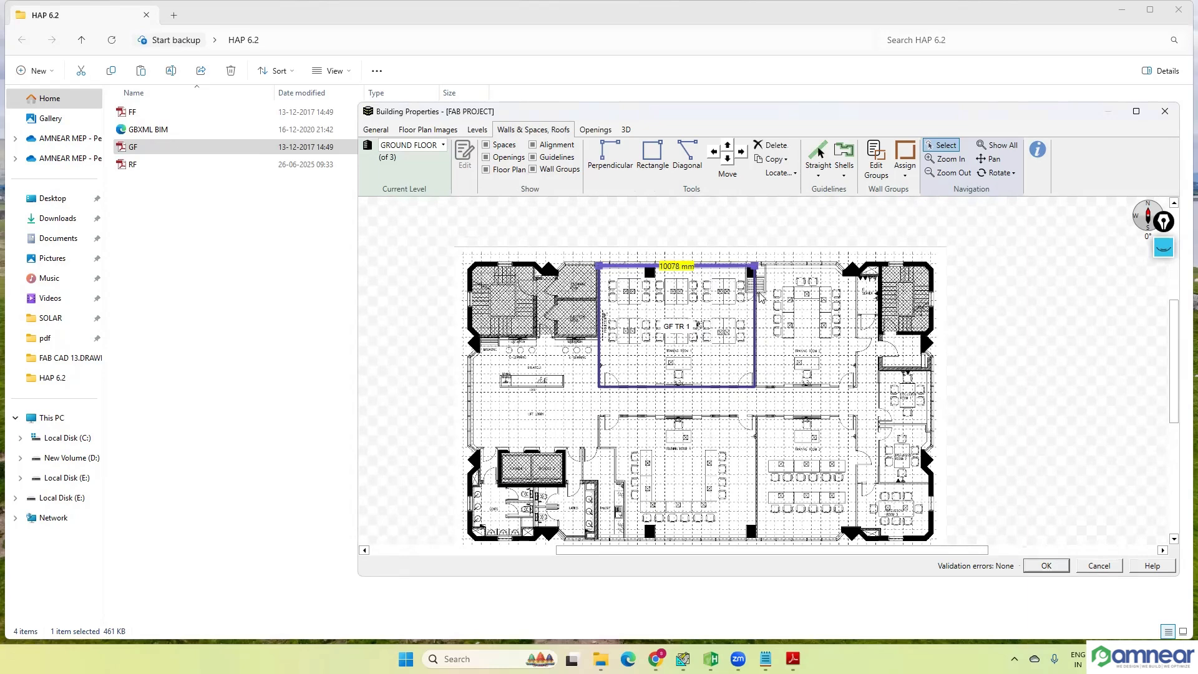
pyautogui.click(600, 315)
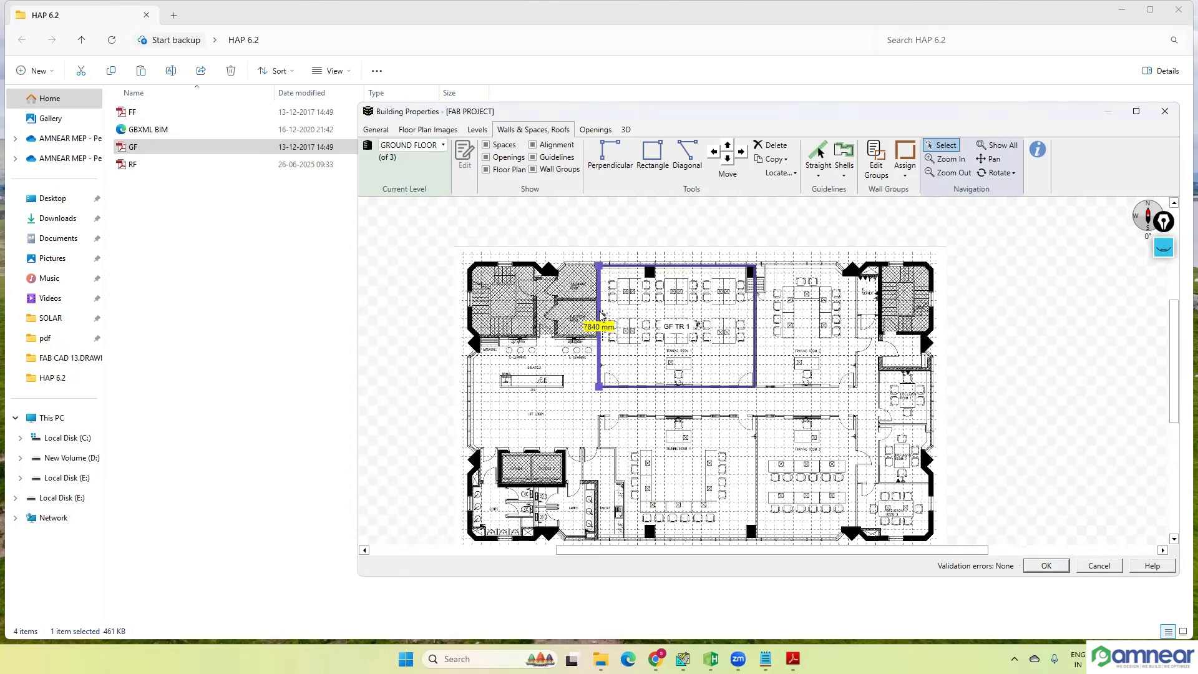
pyautogui.click(665, 387)
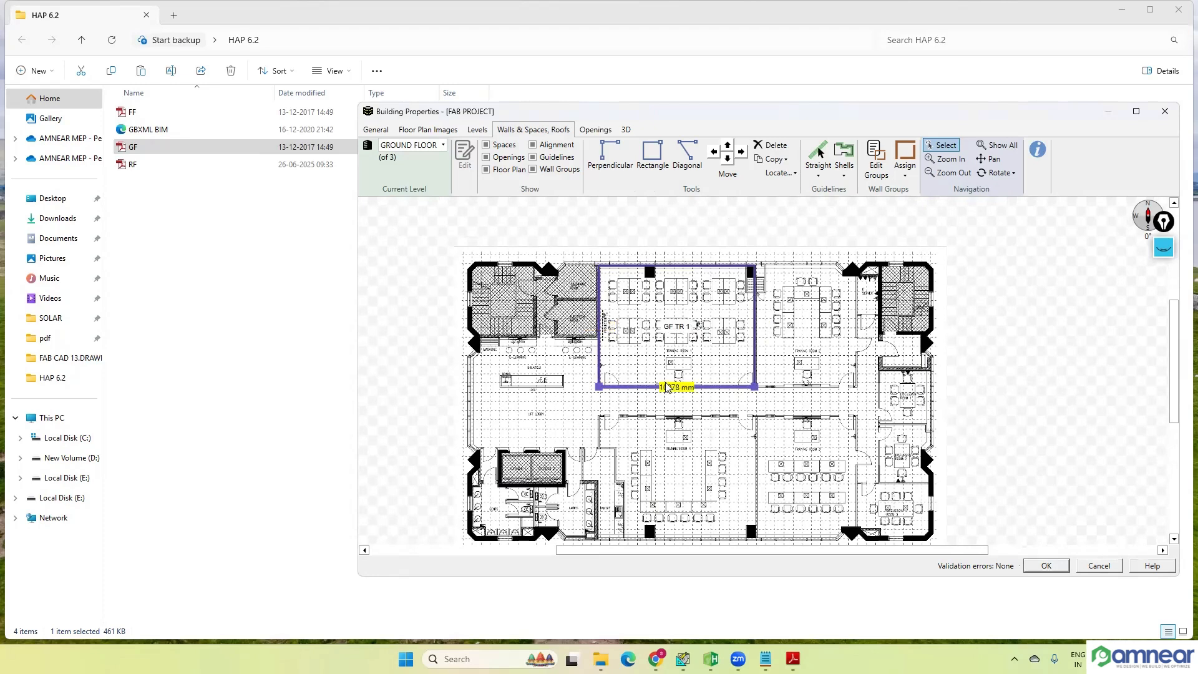
pyautogui.click(957, 367)
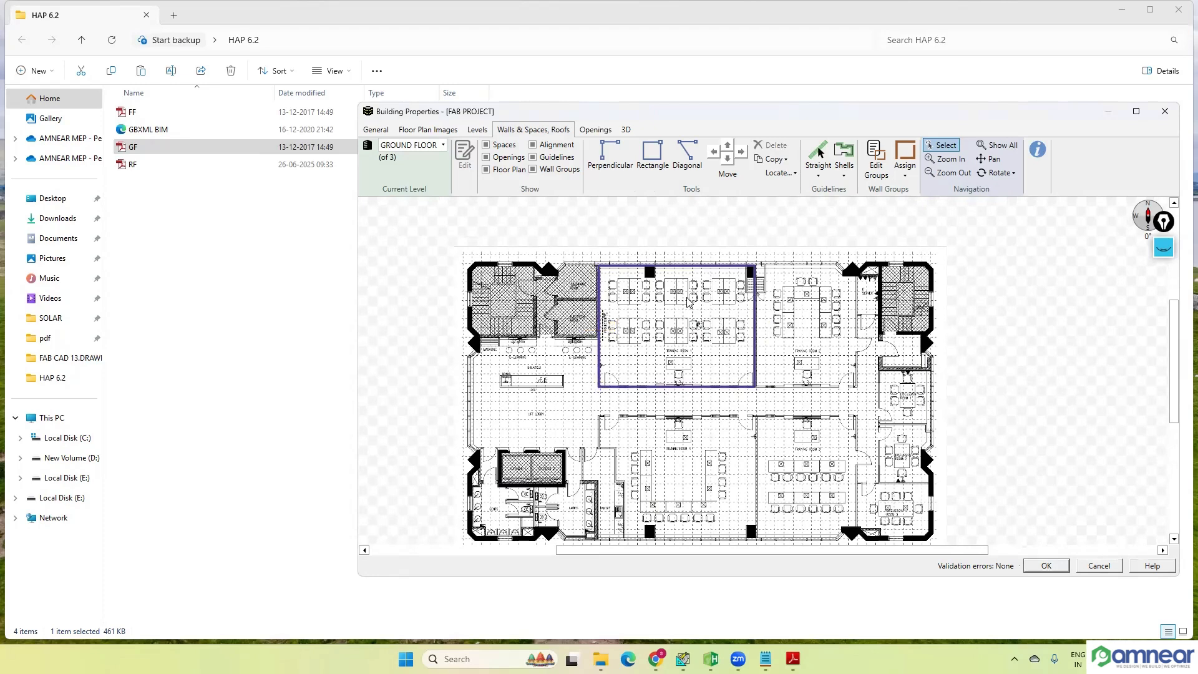
pyautogui.scroll(1, 656, 268)
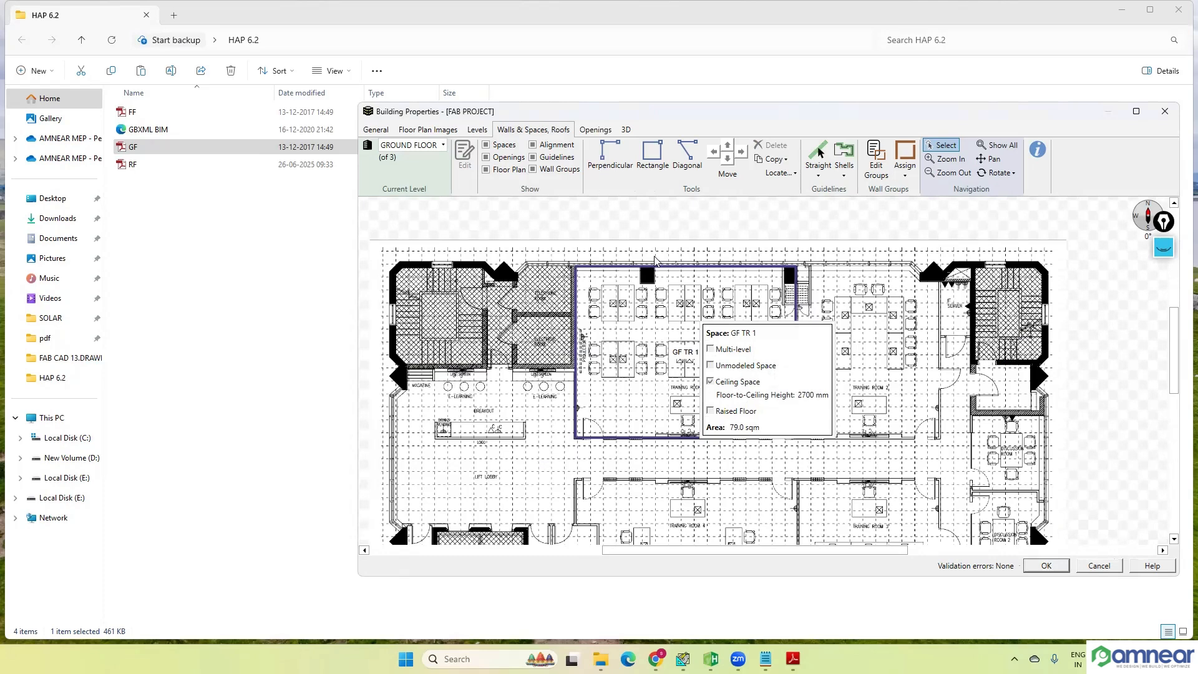
pyautogui.click(667, 319)
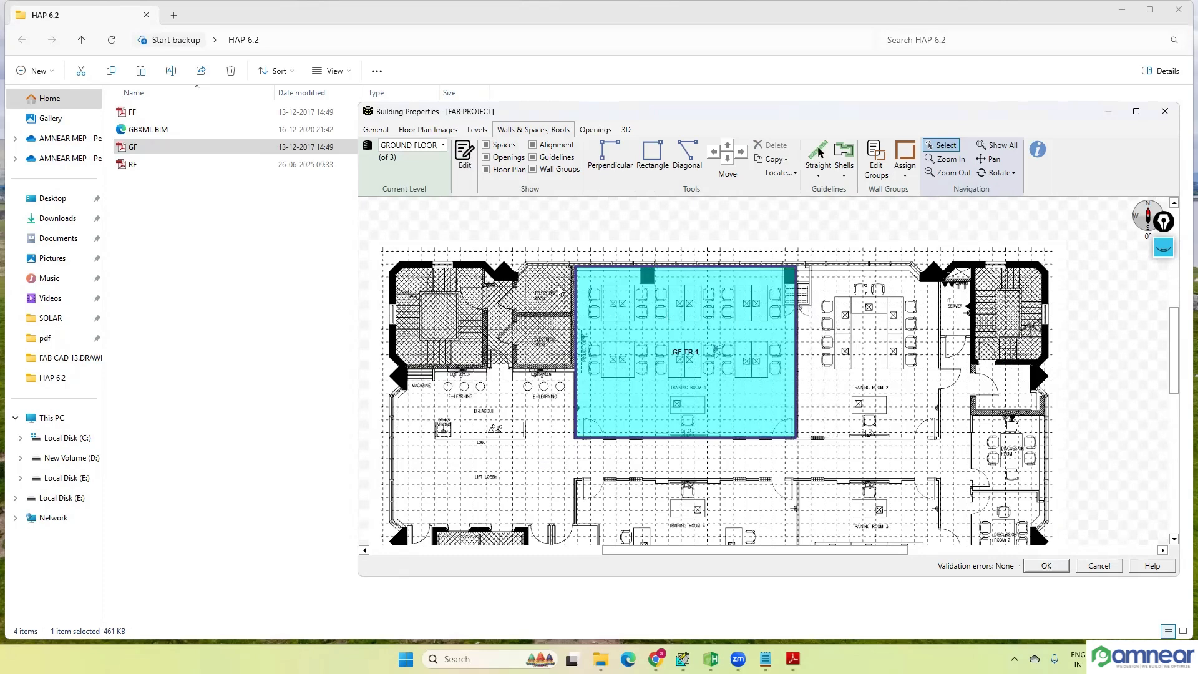
pyautogui.click(655, 220)
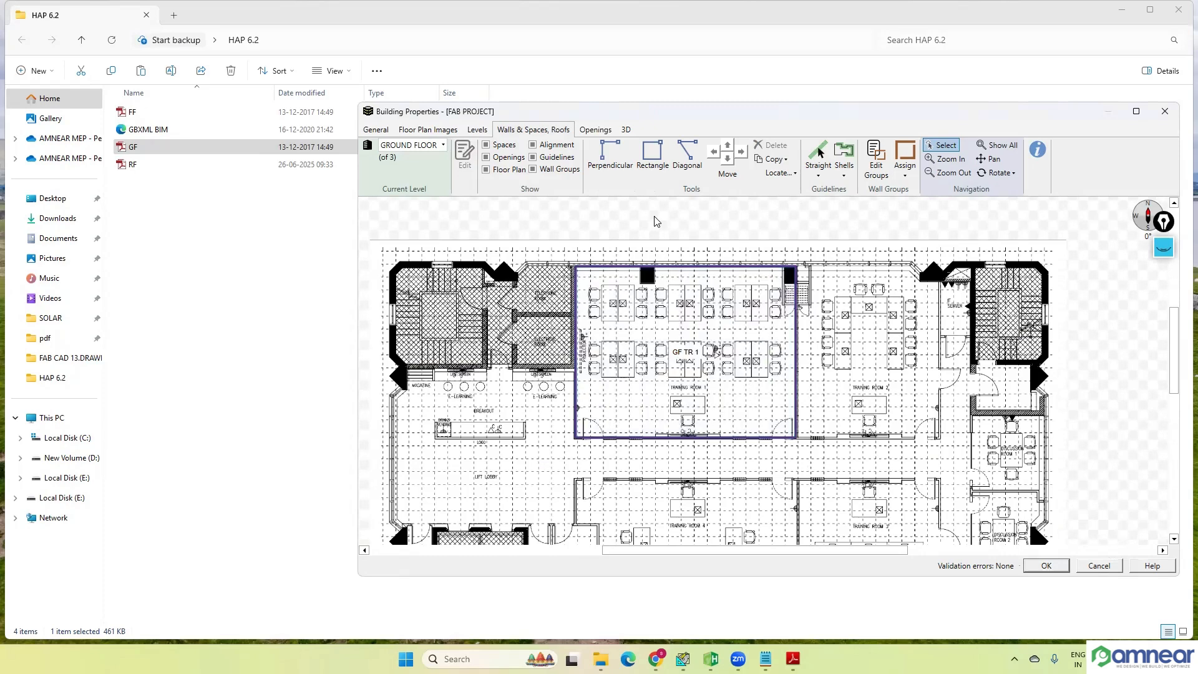
# Step: Delete the wall between Training Room 1 and Training Room 2
pyautogui.click(797, 351)
pyautogui.press('Delete')
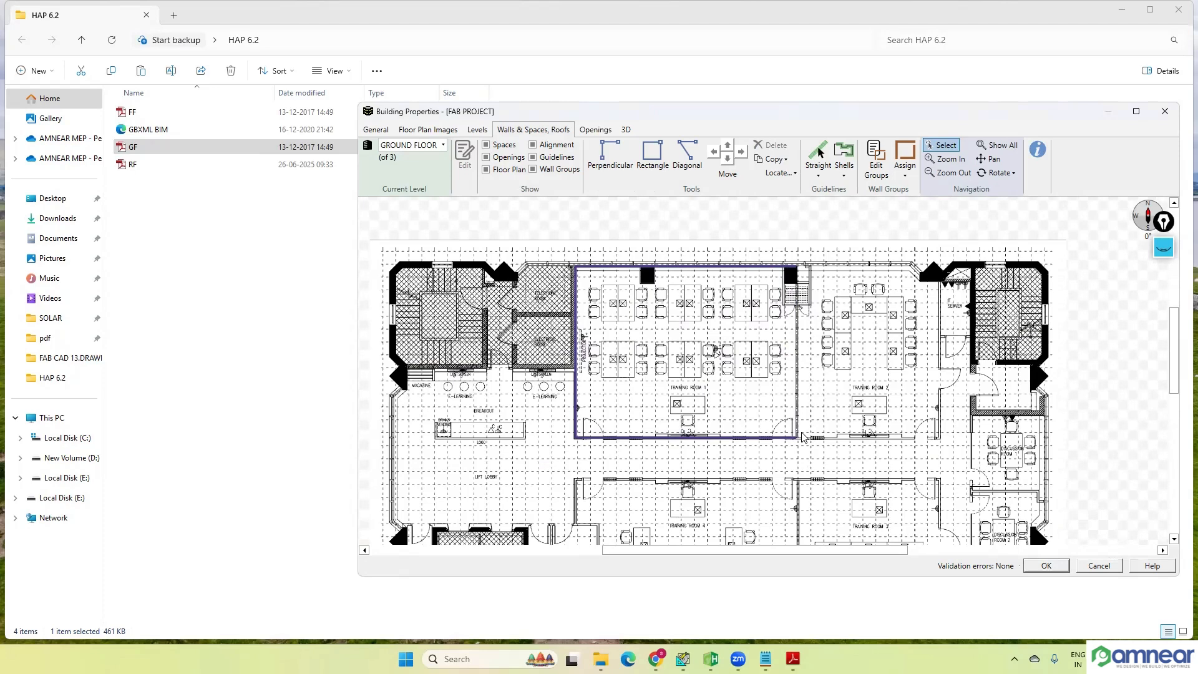
# Step: Try to redraw Training Room 1's east wall from its northeast to its southeast corner with the Perpendicular tool
pyautogui.click(608, 157)
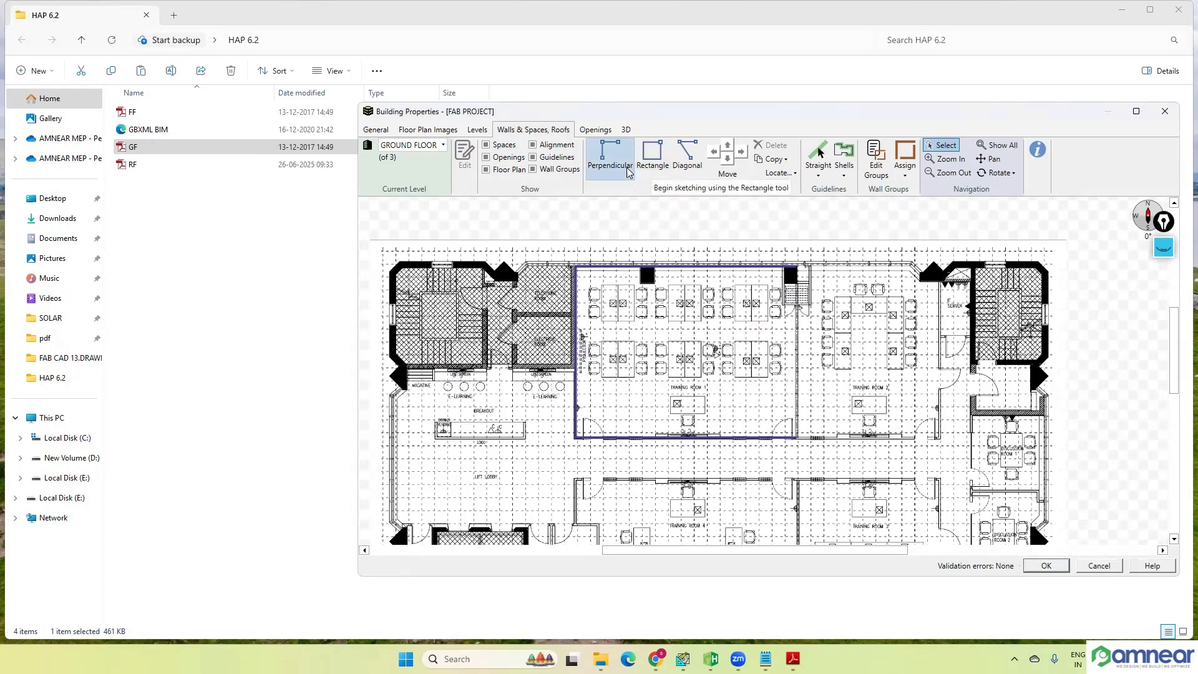
pyautogui.click(796, 267)
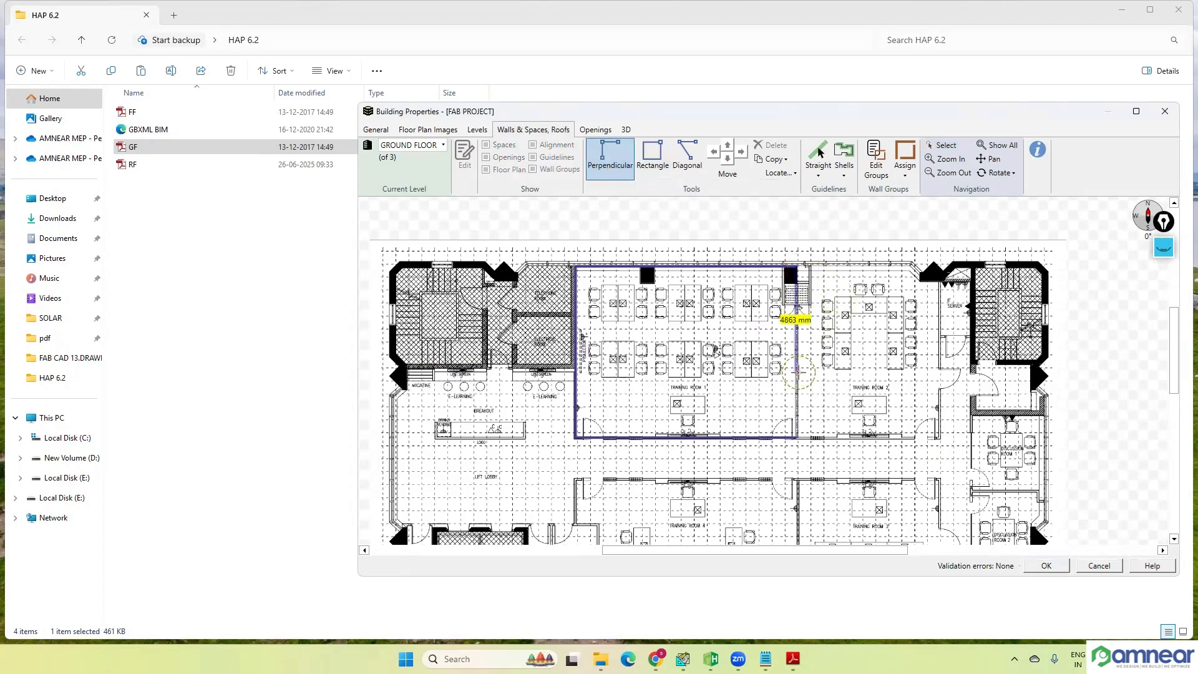
pyautogui.click(796, 436)
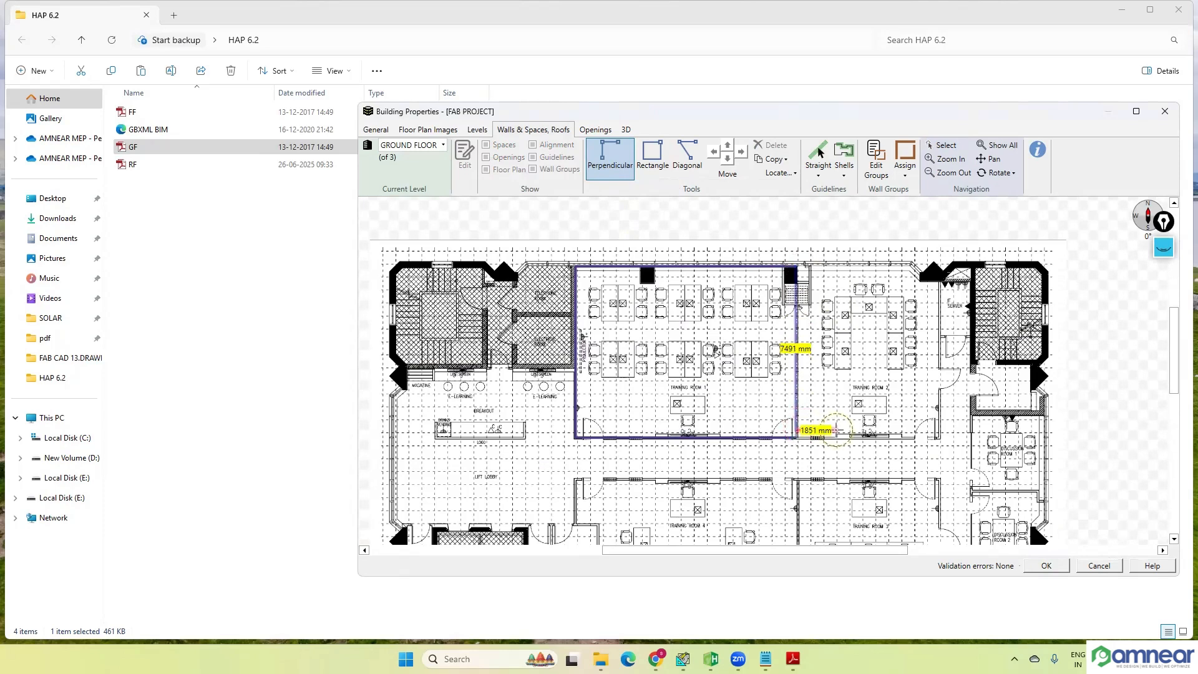
pyautogui.press('Escape')
pyautogui.press('Escape')
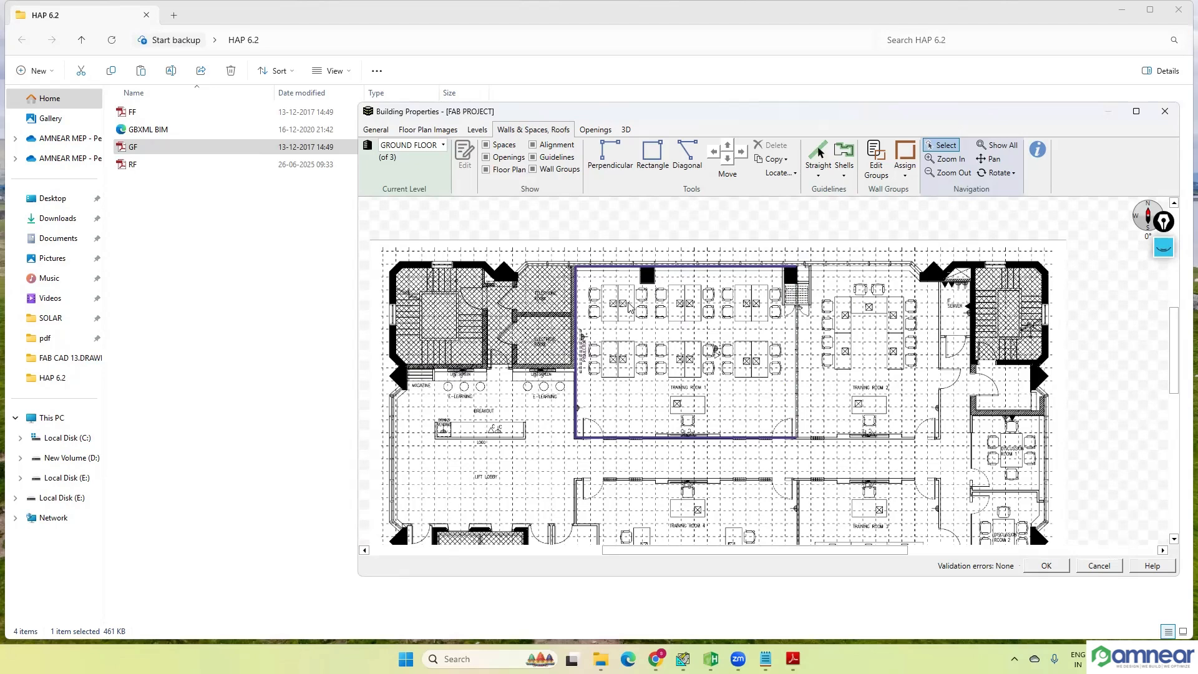
# Step: Redraw Training Room 1's east wall between its two east corners with the Diagonal tool and select the enclosed space
pyautogui.click(687, 156)
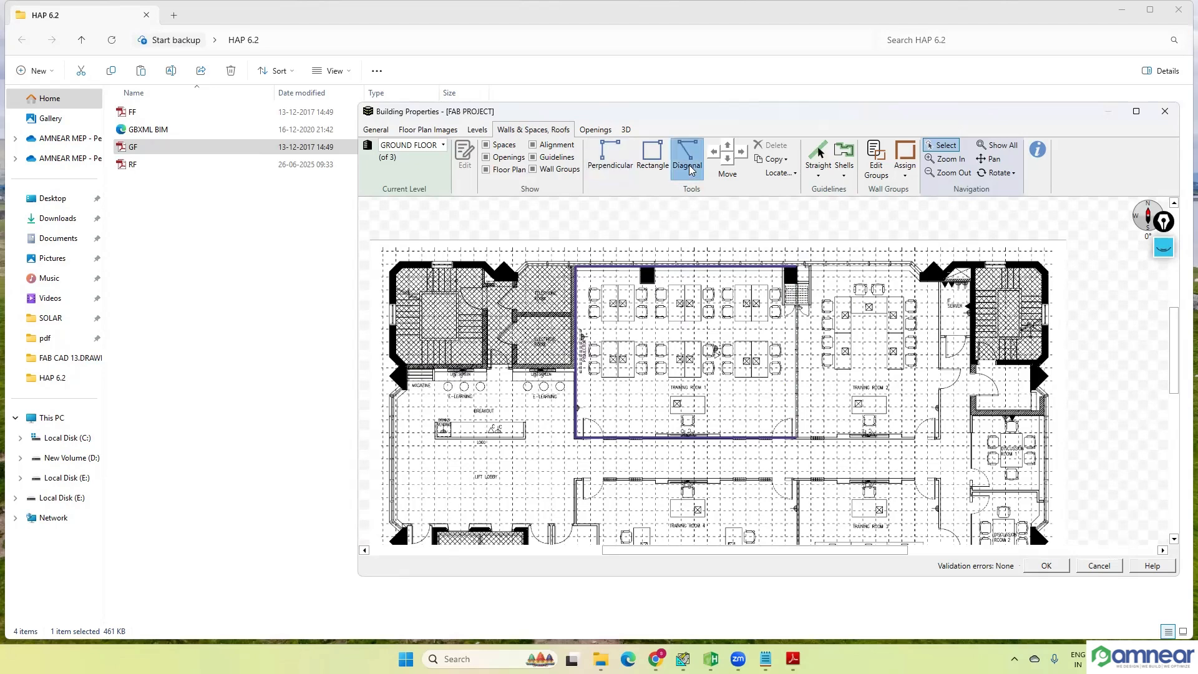
pyautogui.click(796, 267)
pyautogui.click(795, 436)
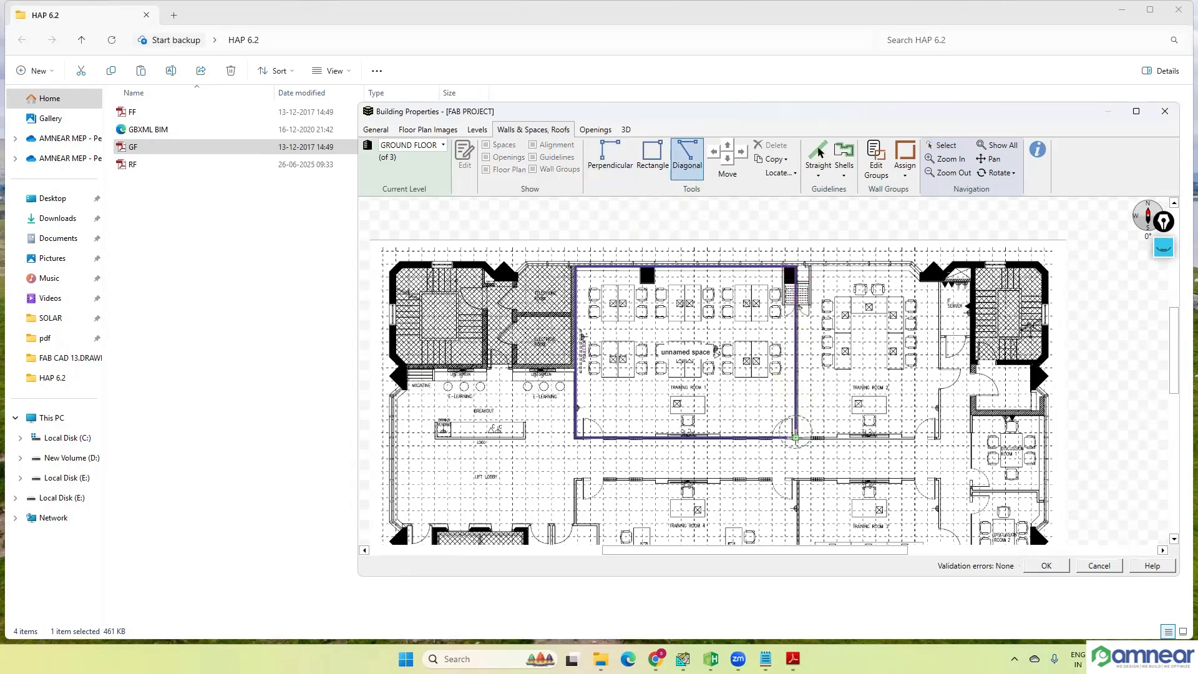
pyautogui.press('Escape')
pyautogui.click(750, 353)
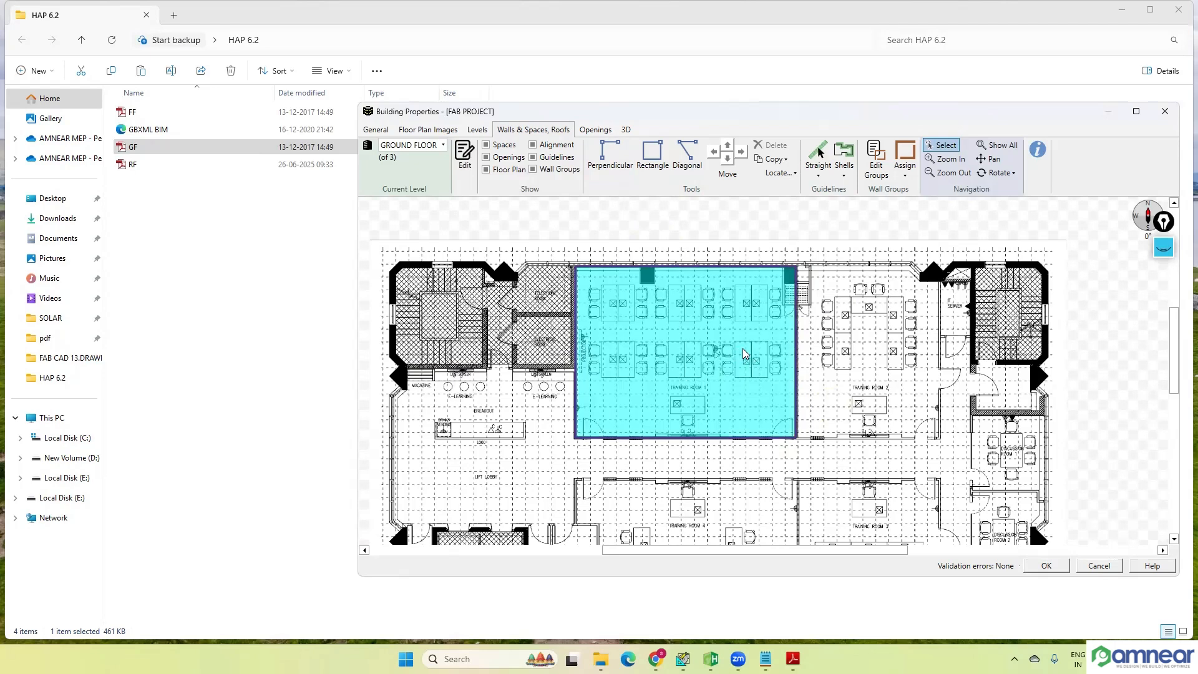
# Step: Delete Training Room 1's south wall and redraw it between the two south corners with the Diagonal tool
pyautogui.click(732, 437)
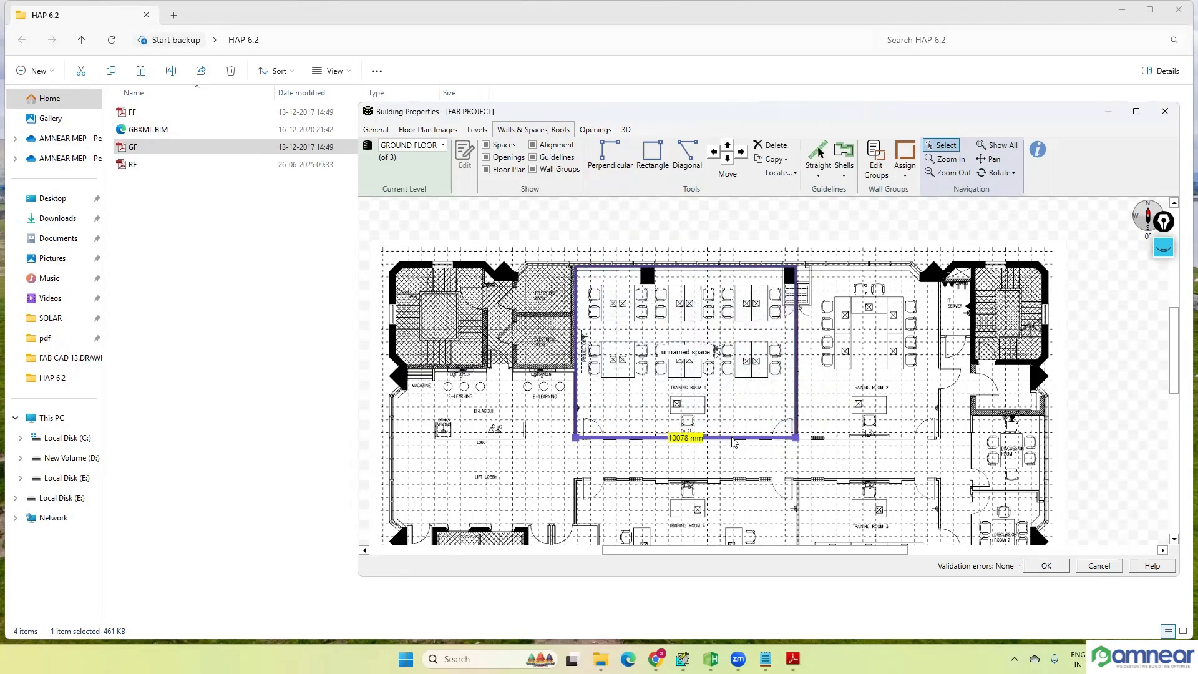
pyautogui.press('Delete')
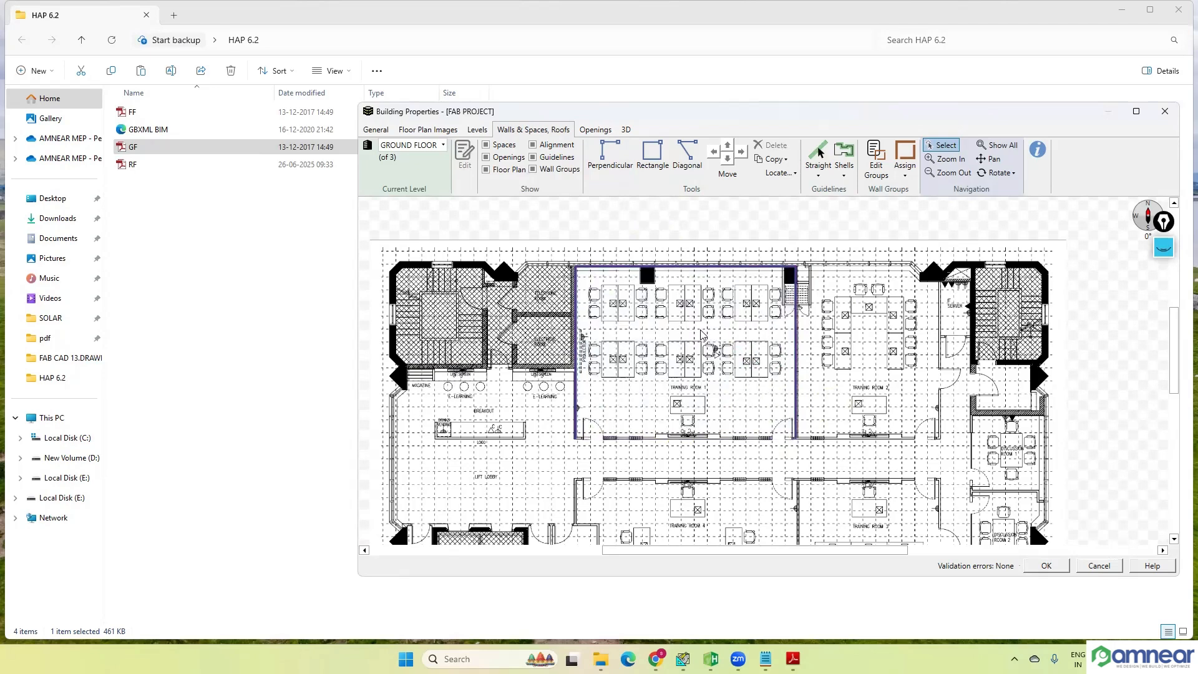
pyautogui.click(687, 156)
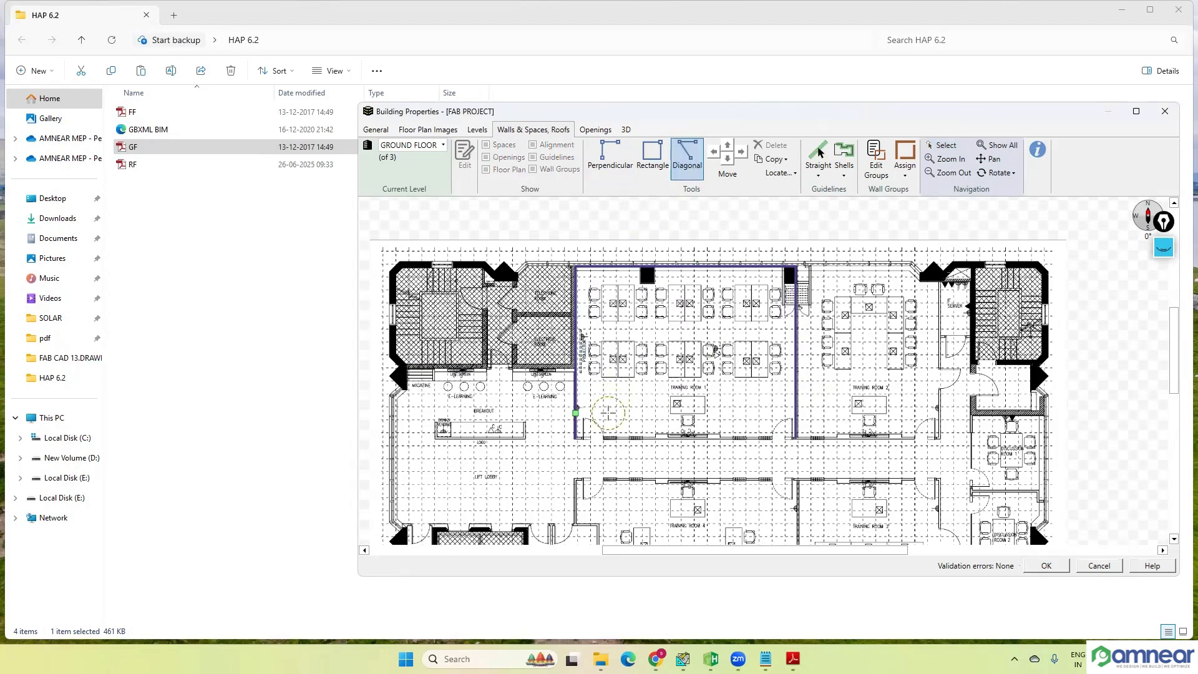
pyautogui.click(576, 437)
pyautogui.click(795, 437)
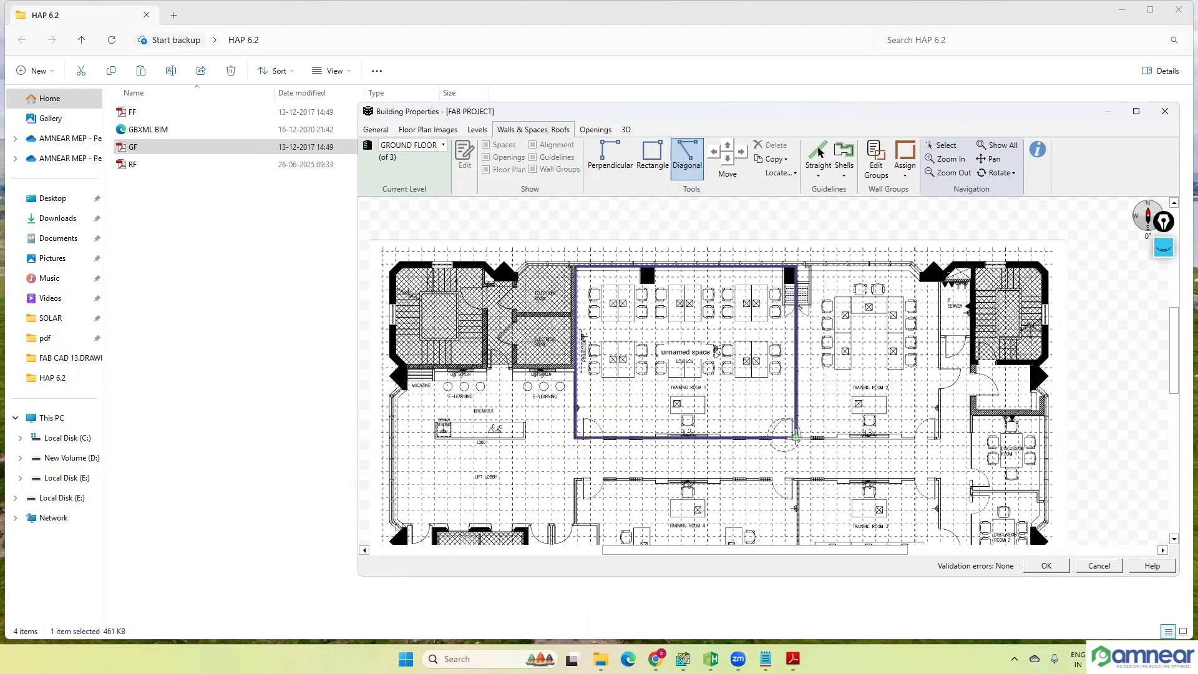
pyautogui.press('Escape')
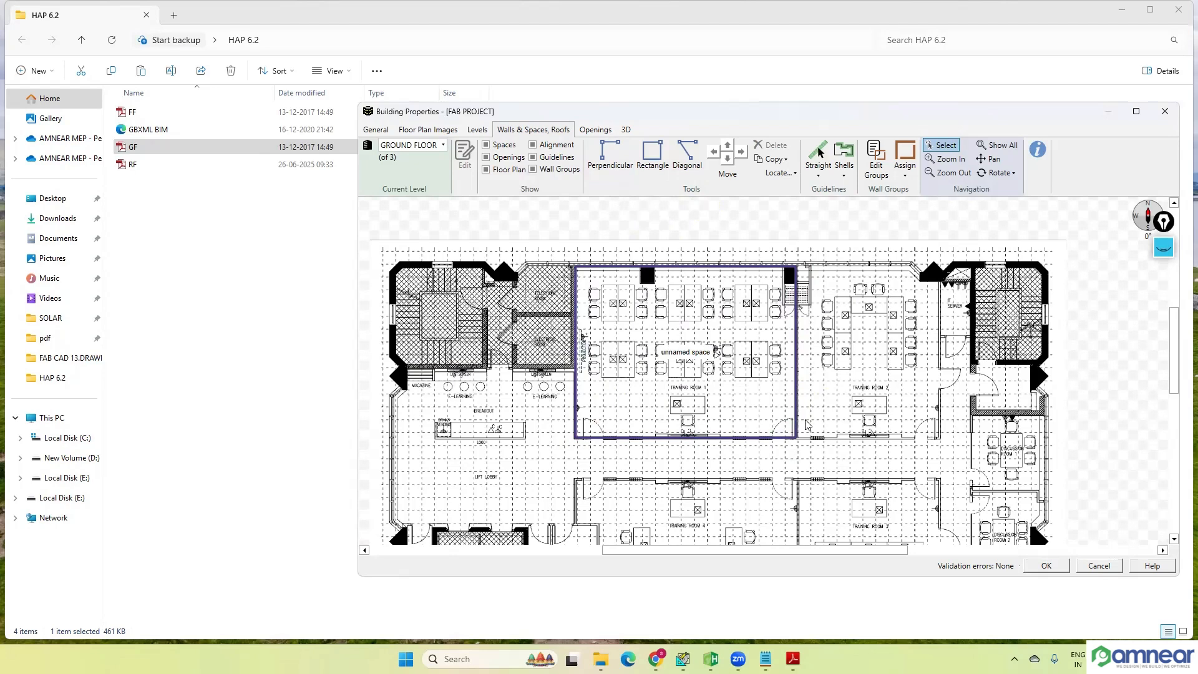
# Step: Draw a rectangular space about 8.7 m by 9.3 m in the empty area northeast of the floor plan with the Rectangle tool
pyautogui.scroll(-2, 750, 351)
pyautogui.scroll(-2, 751, 351)
pyautogui.click(652, 156)
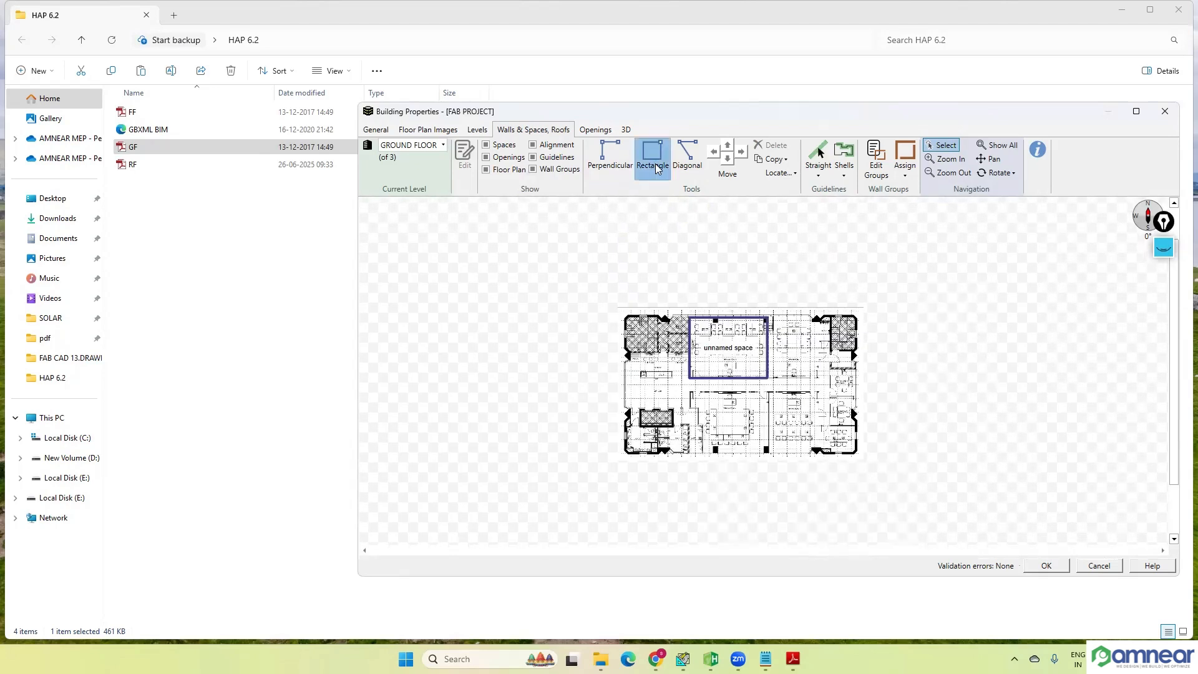
pyautogui.click(911, 287)
pyautogui.click(979, 358)
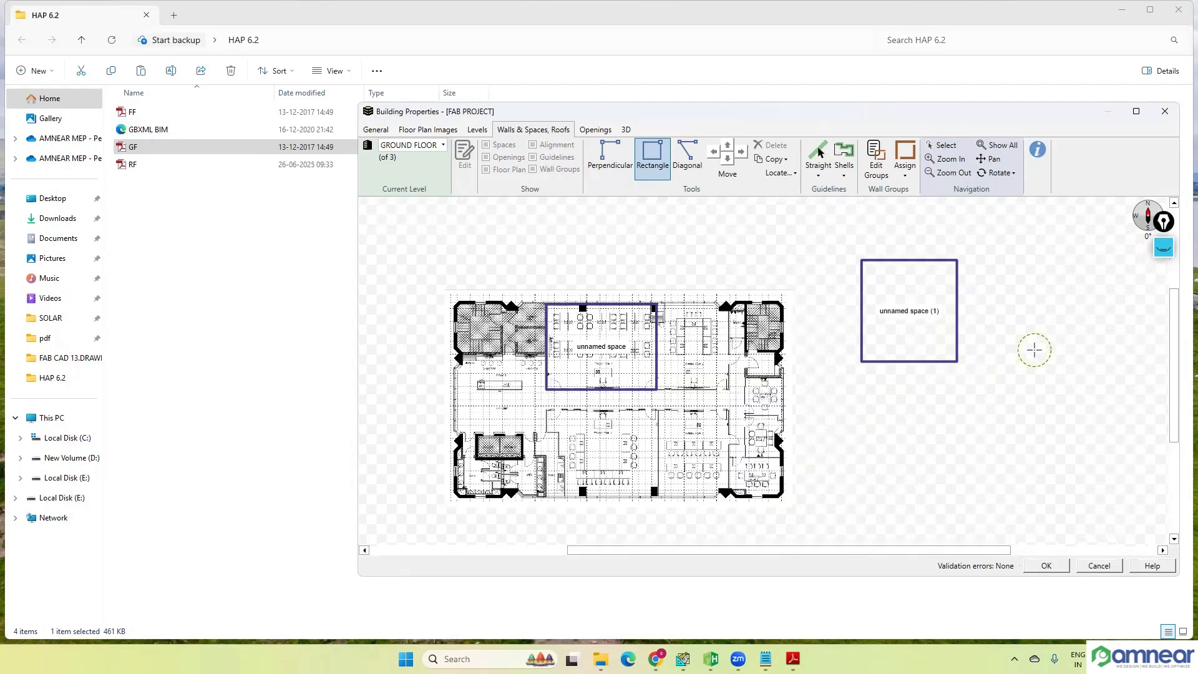
# Step: Draw a vertical wall and a connected, slightly sloping wall in the empty area north of the floor plan with the Diagonal tool
pyautogui.scroll(1, 1032, 347)
pyautogui.scroll(2, 727, 312)
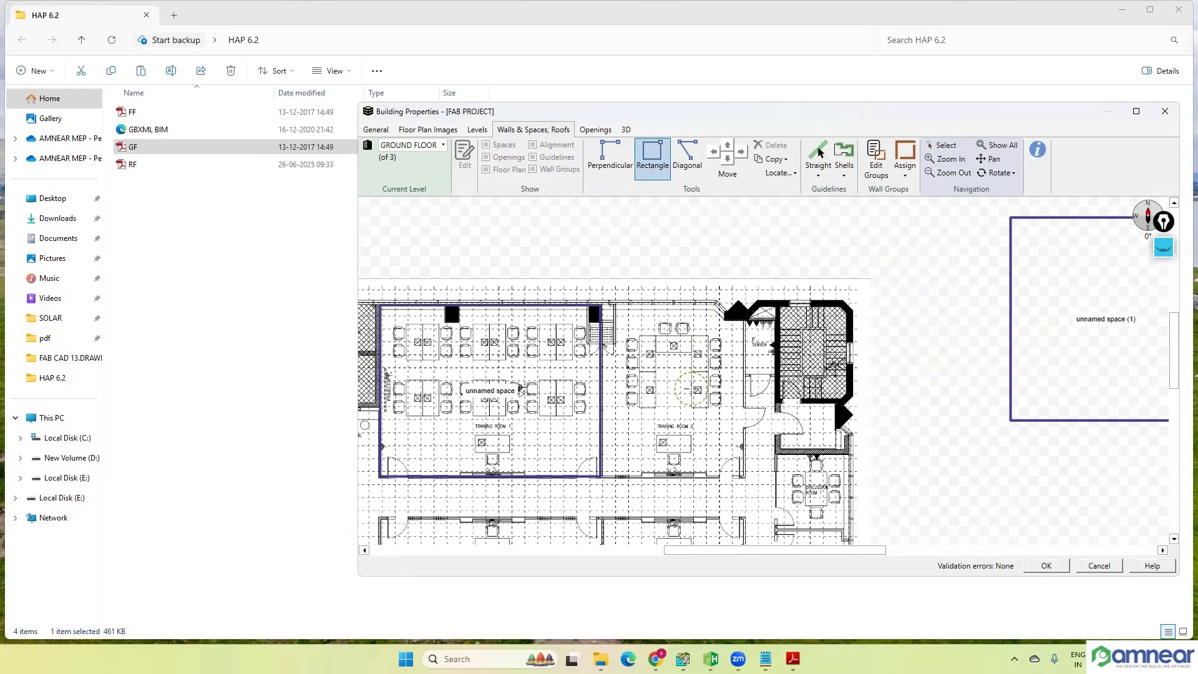
pyautogui.scroll(-1, 618, 357)
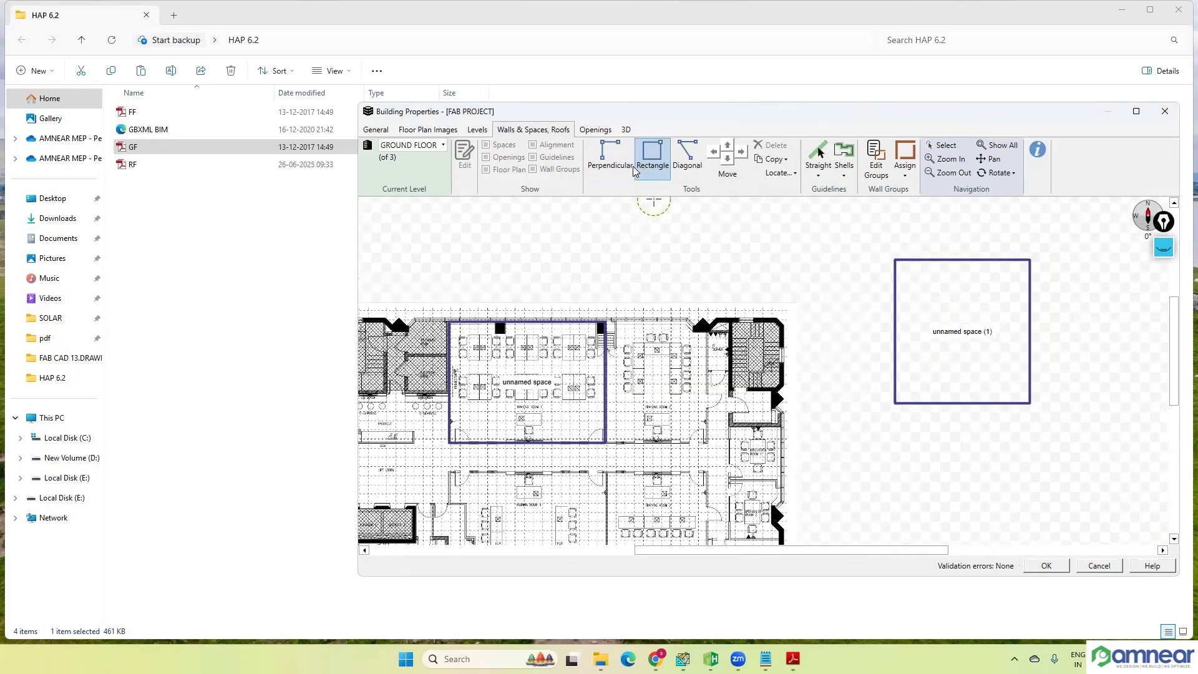
pyautogui.click(689, 163)
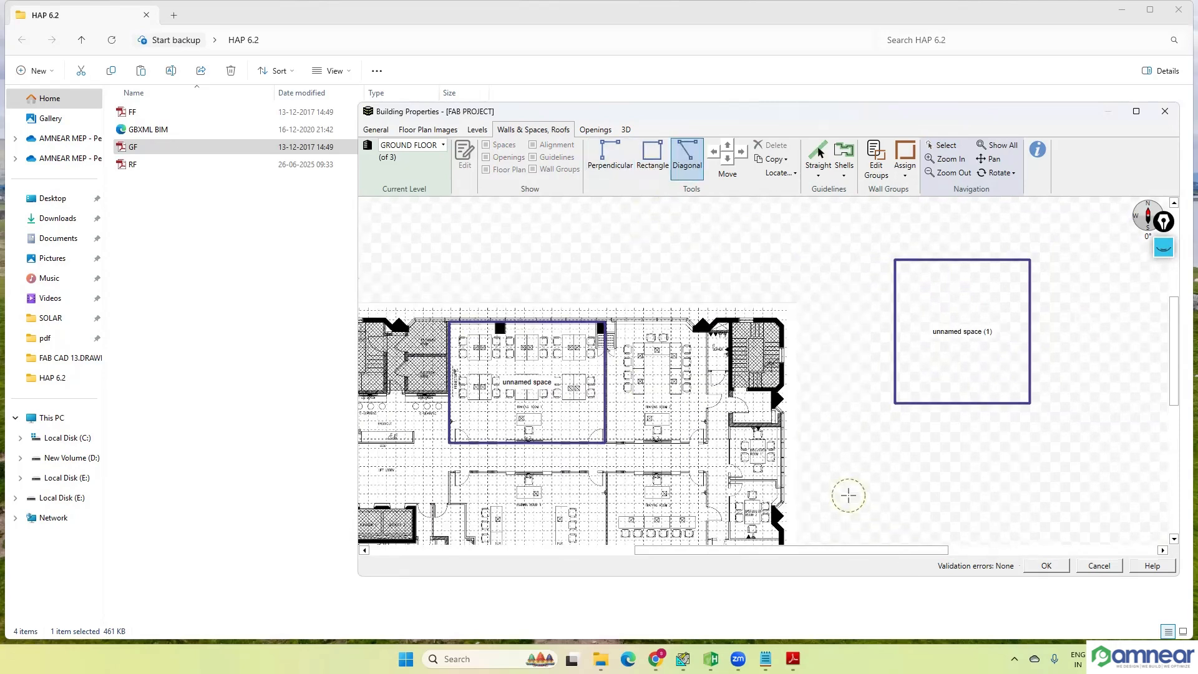
pyautogui.scroll(-2, 842, 443)
pyautogui.scroll(2, 776, 422)
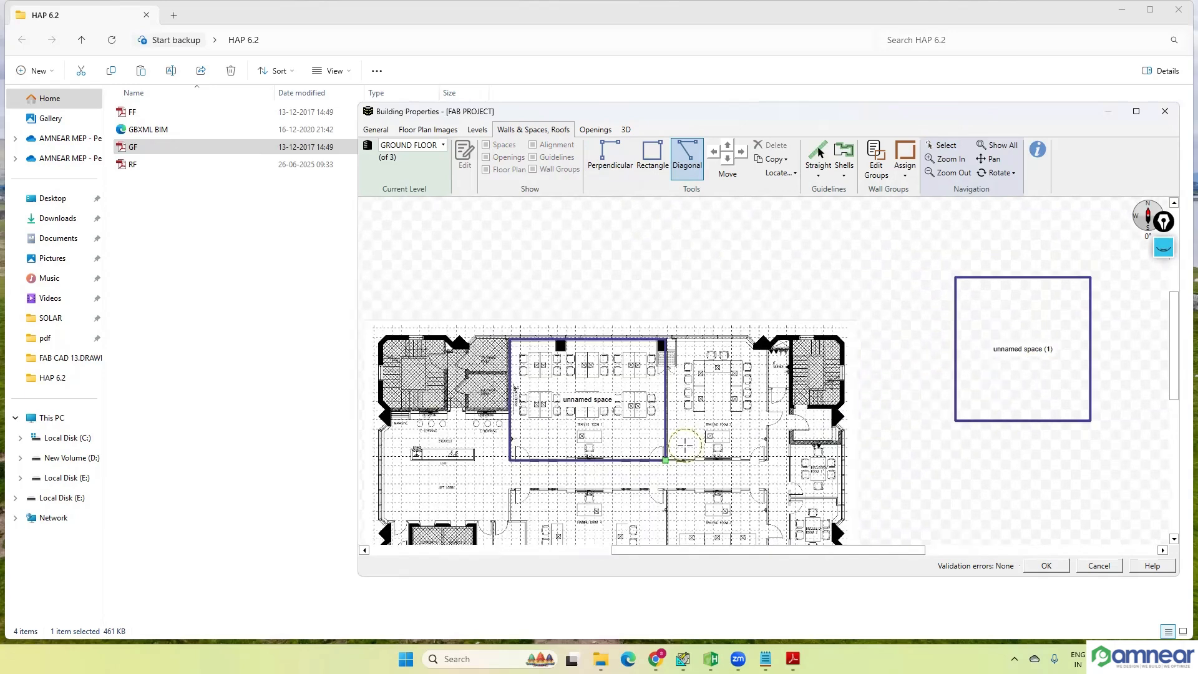
pyautogui.click(771, 289)
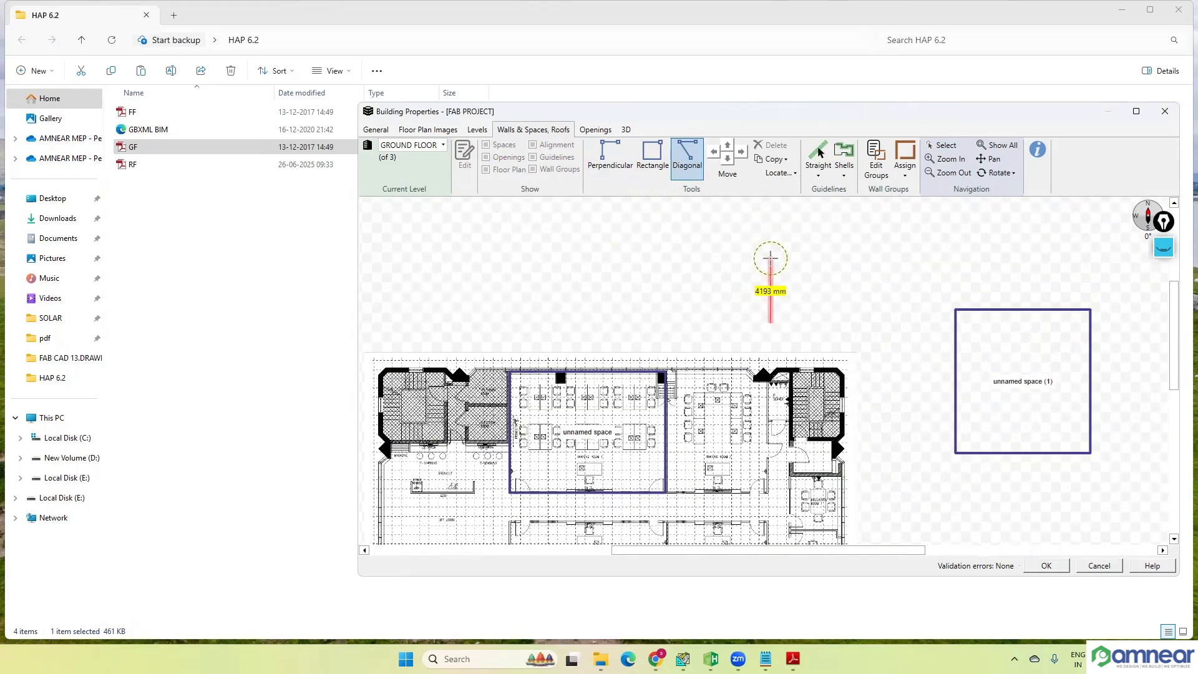
pyautogui.click(772, 242)
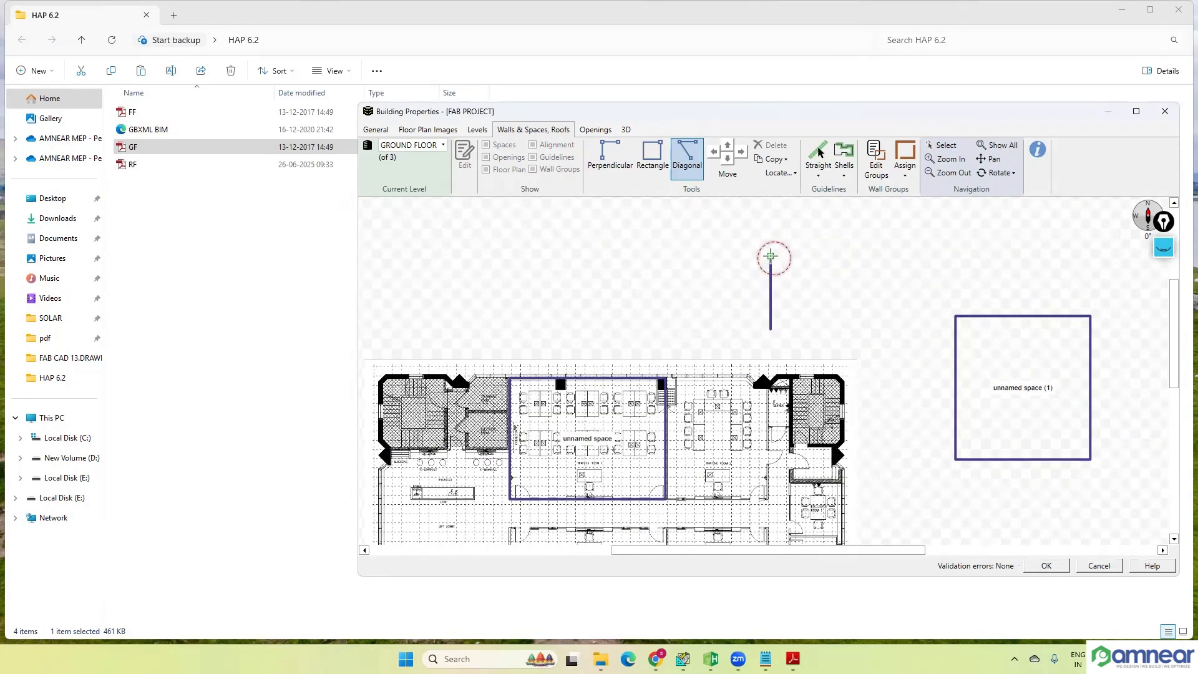
pyautogui.click(850, 264)
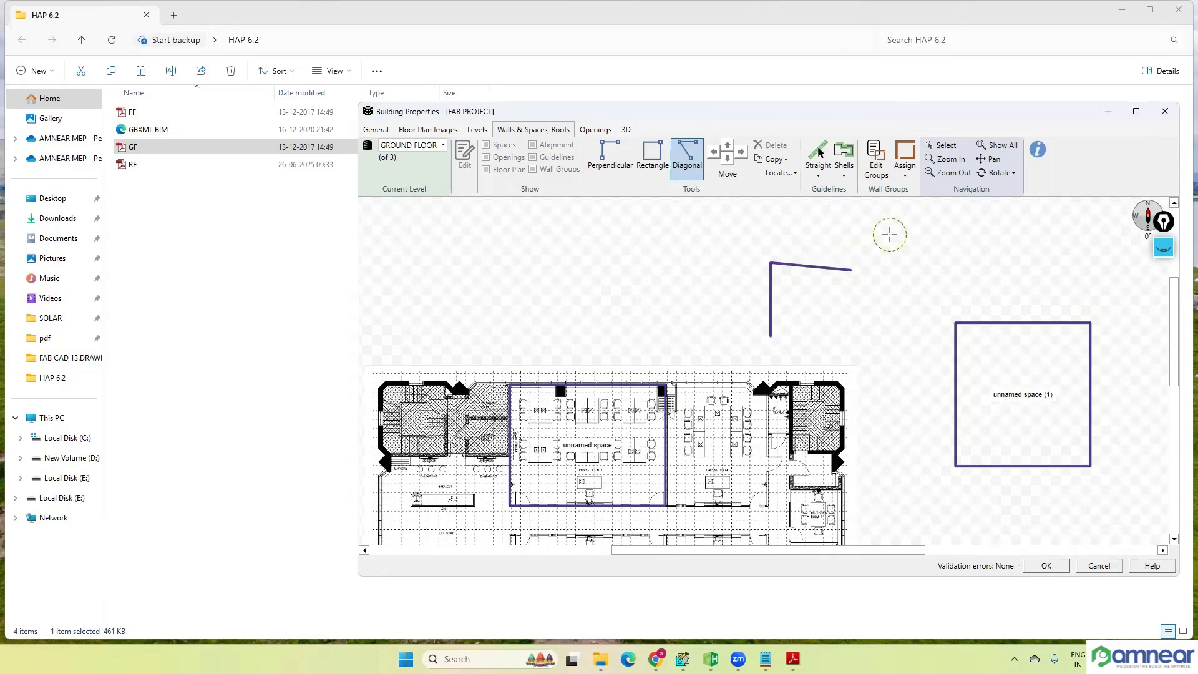
pyautogui.press('Escape')
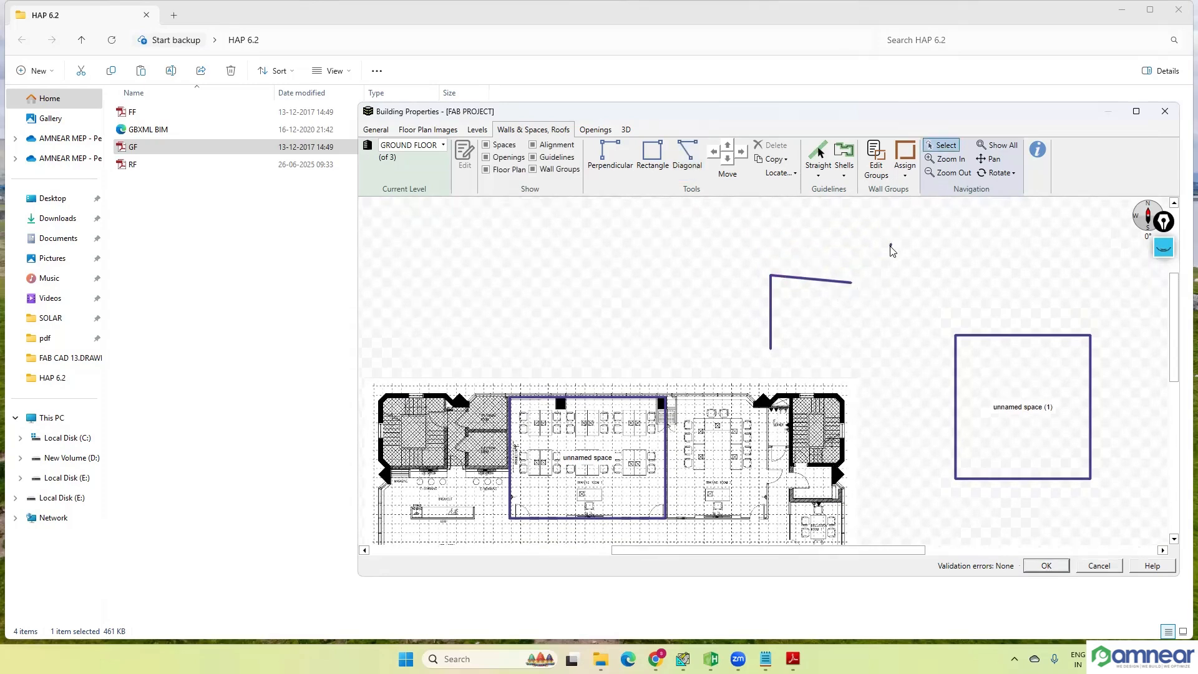
# Step: Add three more diagonal walls to close the open shape north of the floor plan into a five-sided space
pyautogui.click(890, 246)
pyautogui.click(684, 163)
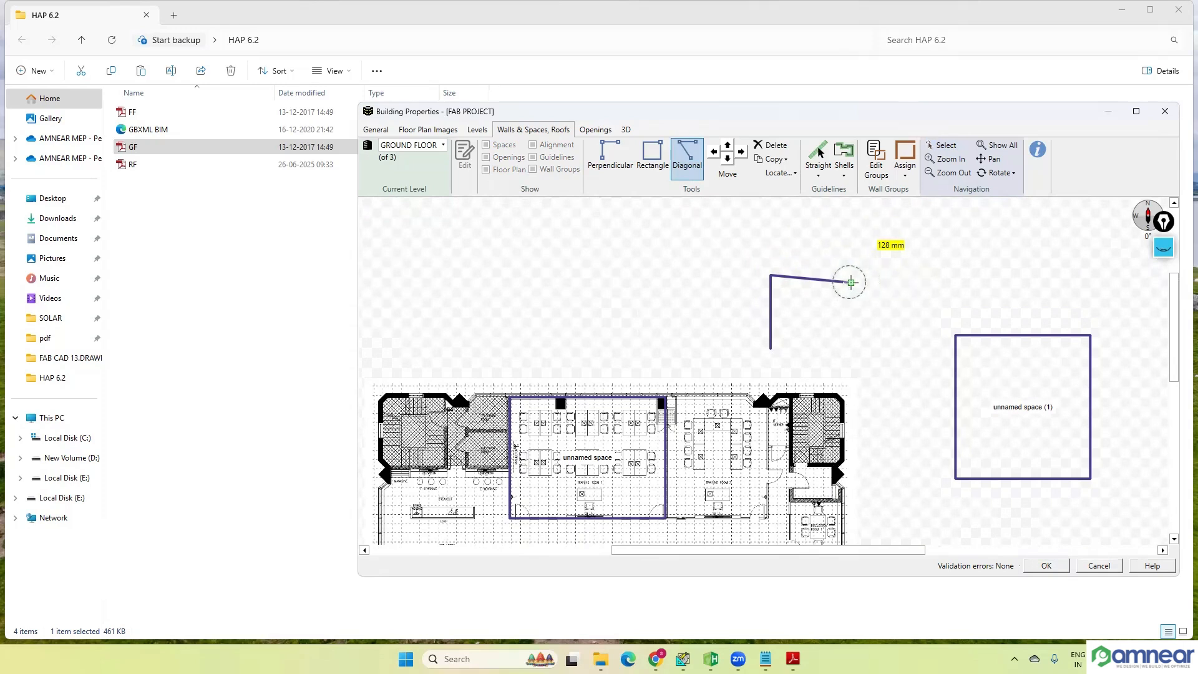
pyautogui.click(893, 270)
pyautogui.click(912, 336)
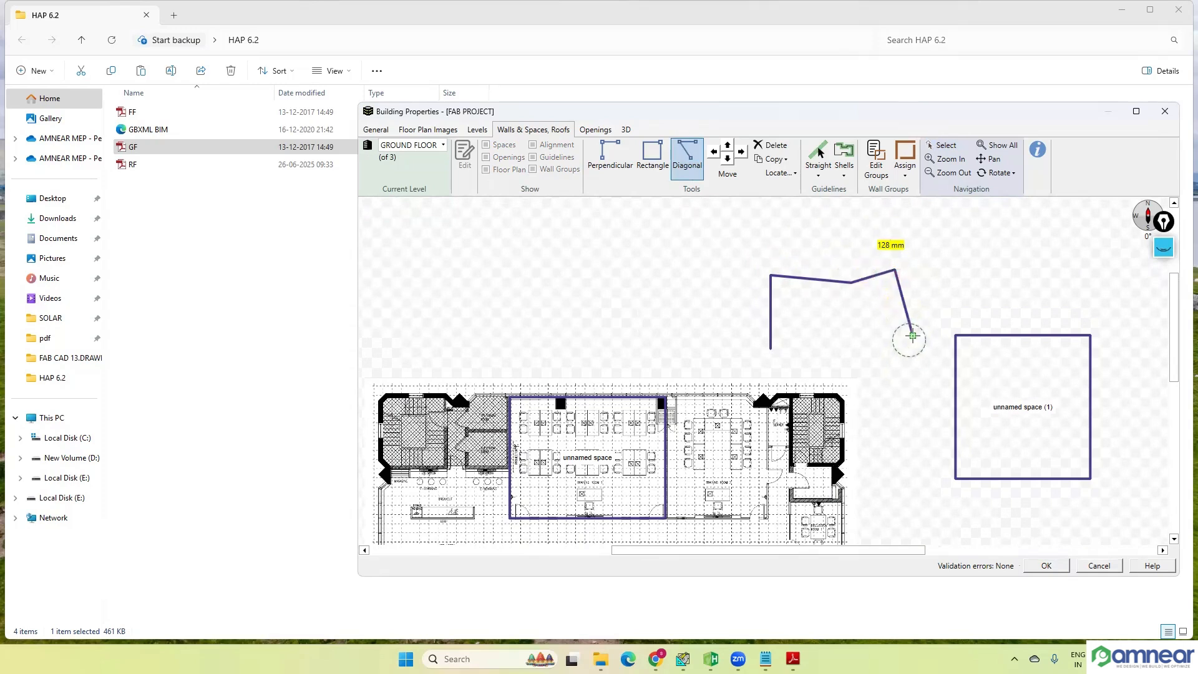
pyautogui.press('Escape')
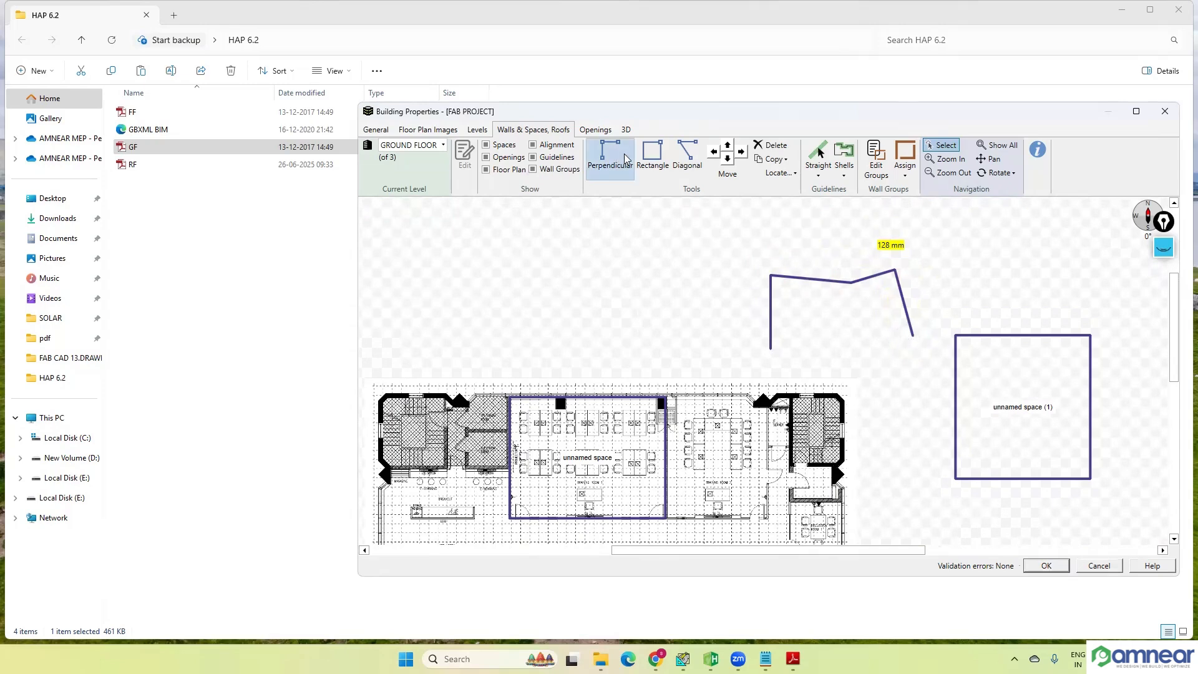
pyautogui.click(686, 156)
pyautogui.click(771, 348)
pyautogui.click(912, 336)
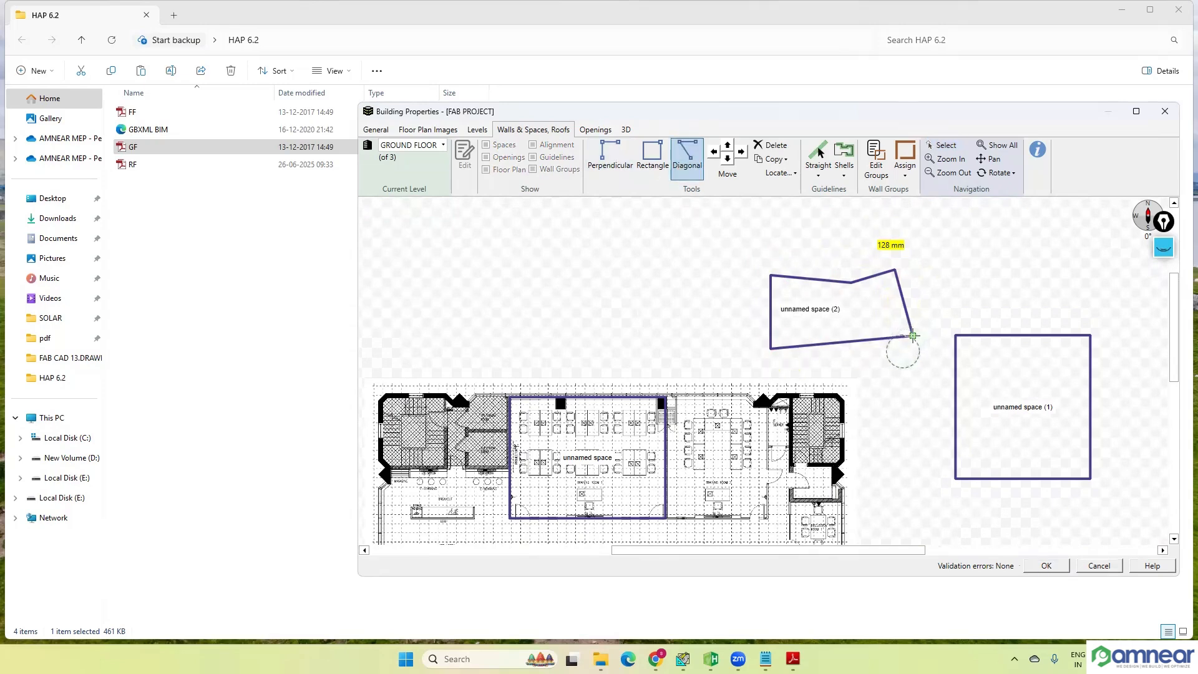
pyautogui.scroll(-2, 912, 336)
pyautogui.press('Escape')
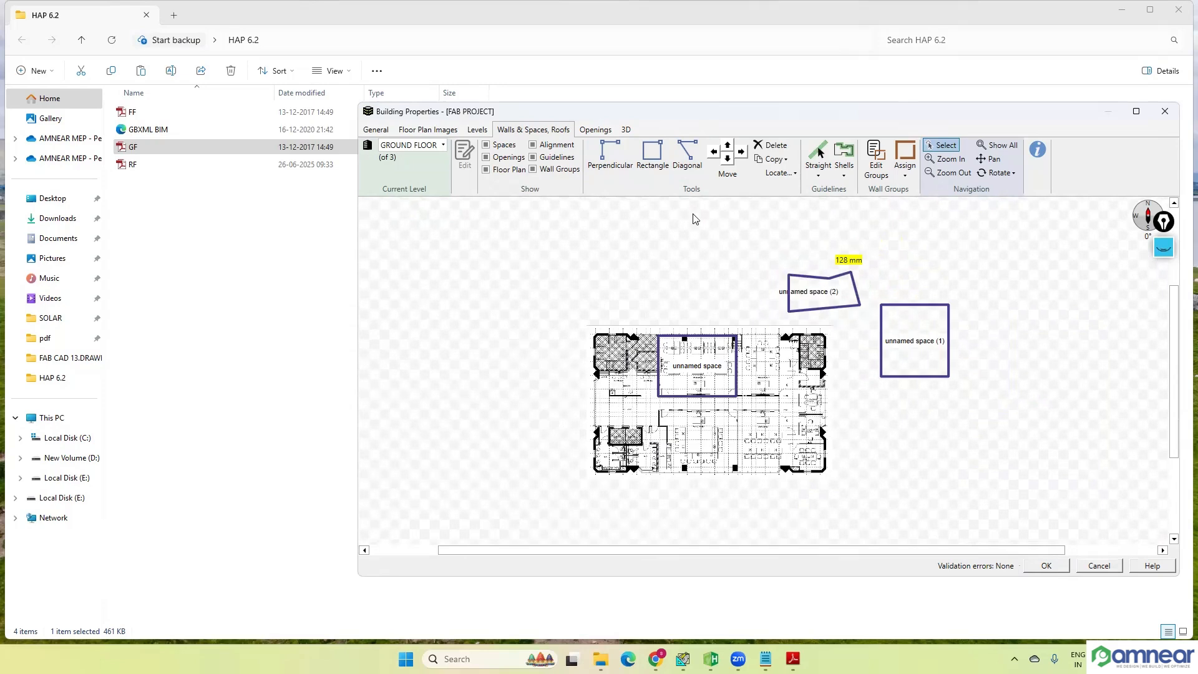
# Step: Draw a closed rectangular space about 6.5 m wide in the empty area southeast of the floor plan with the Perpendicular tool
pyautogui.click(610, 160)
pyautogui.click(936, 414)
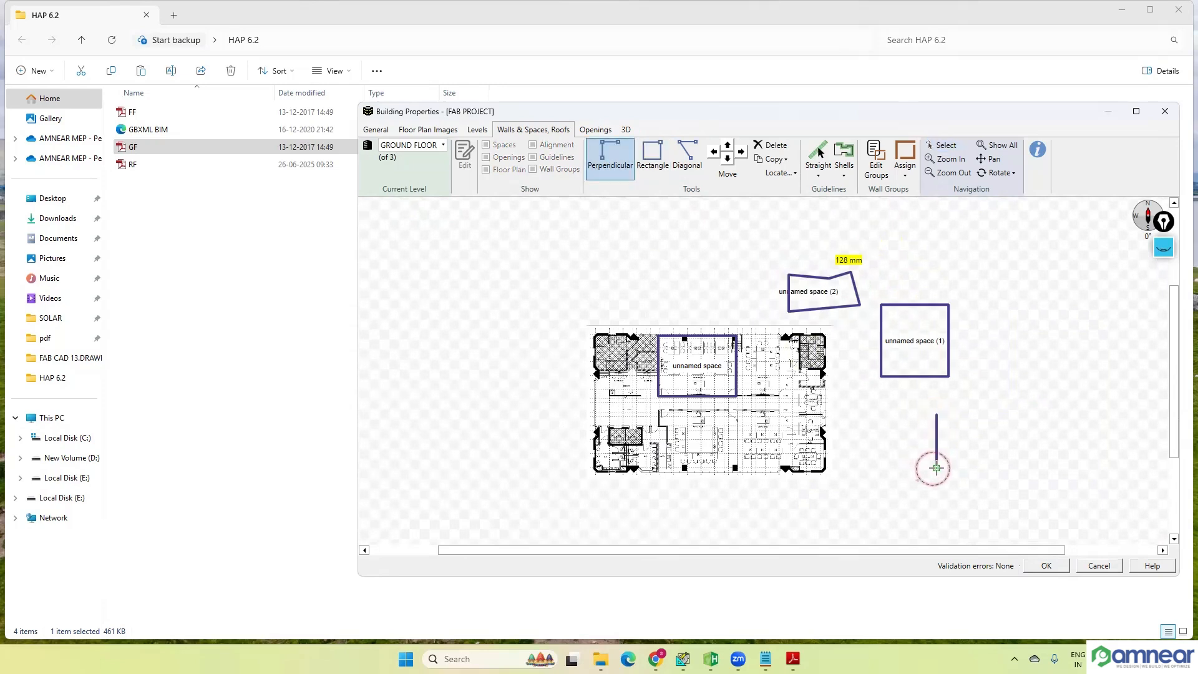
pyautogui.click(884, 474)
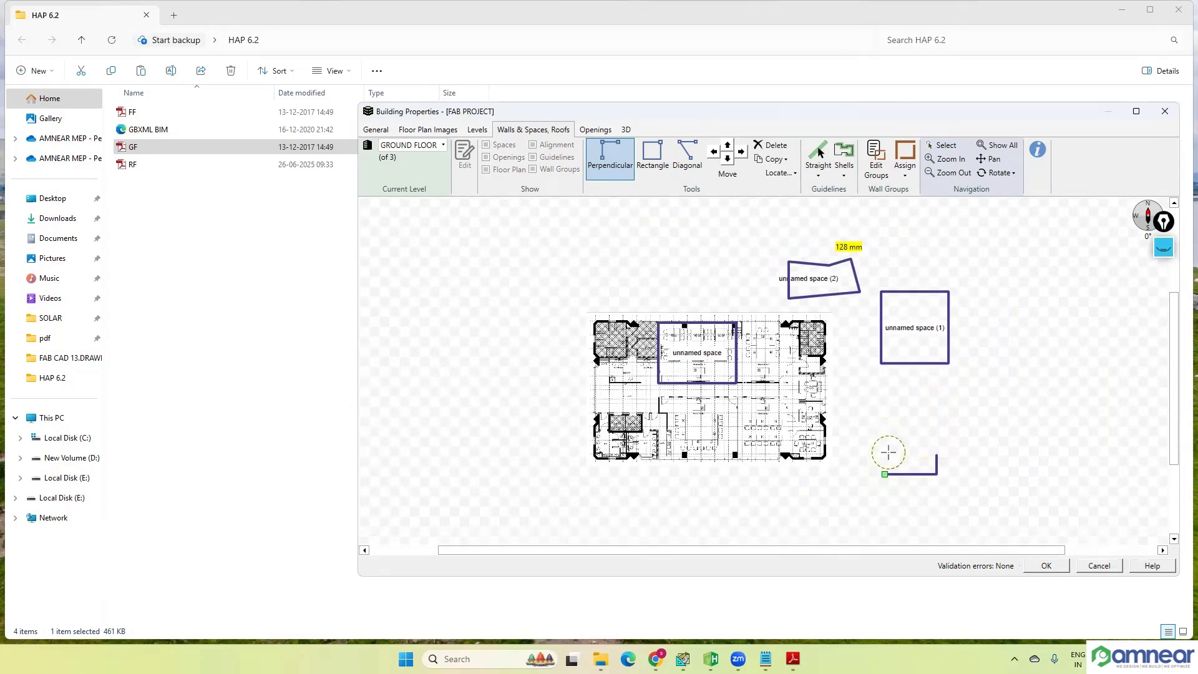
pyautogui.click(884, 474)
pyautogui.click(892, 433)
pyautogui.click(936, 433)
pyautogui.press('Escape')
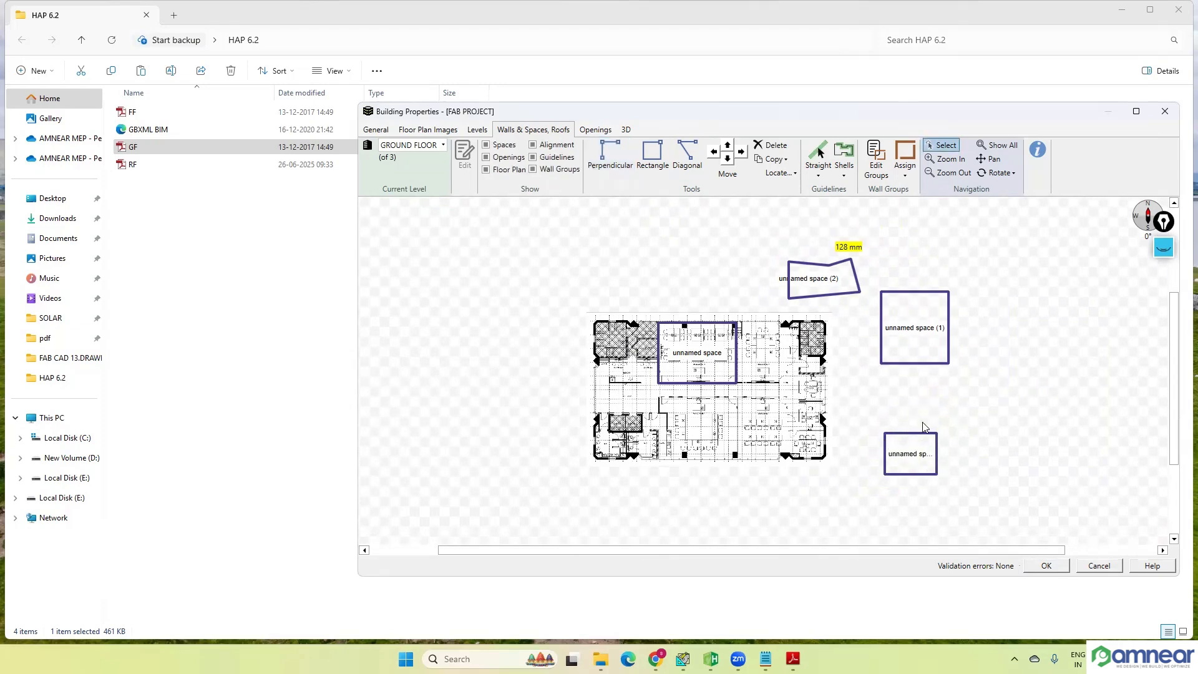
# Step: Delete the west and south walls of the larger rectangular space outside the floor plan
pyautogui.click(877, 351)
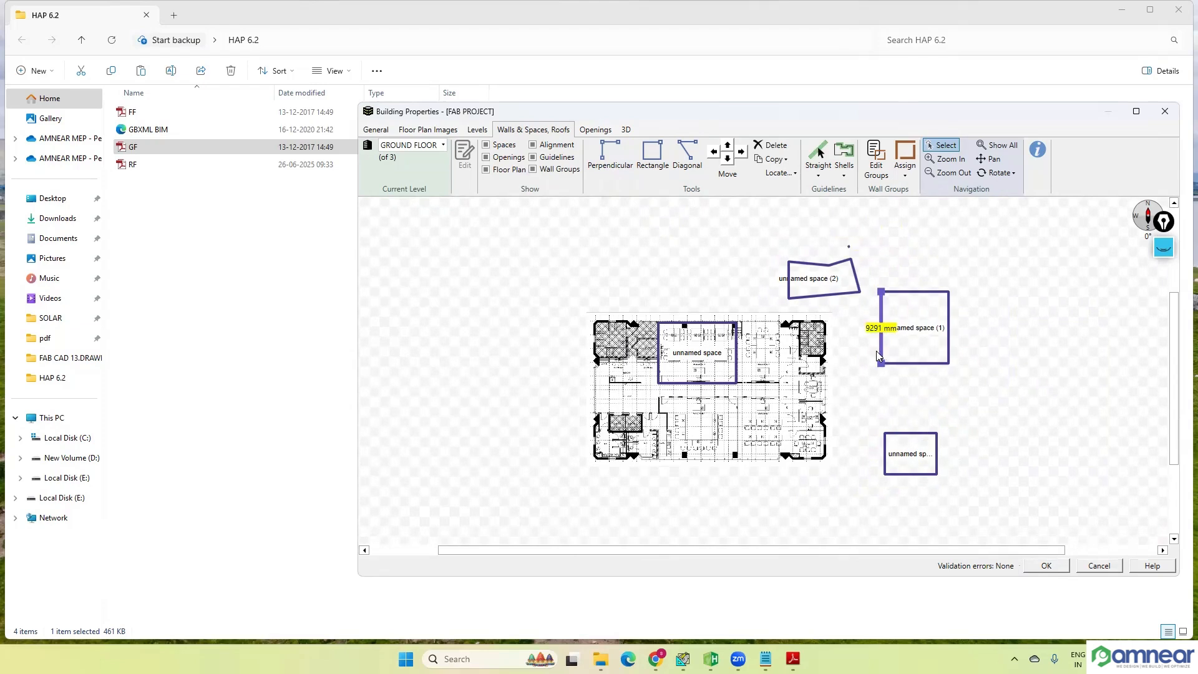
pyautogui.press('Delete')
pyautogui.click(891, 365)
pyautogui.press('Delete')
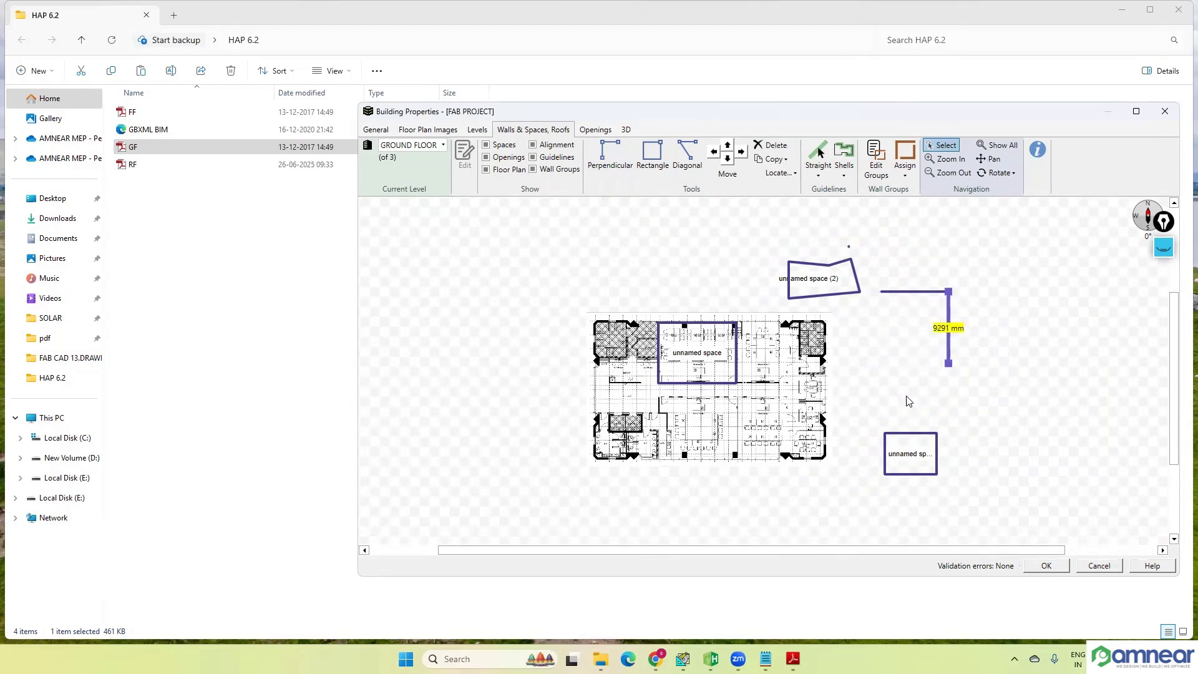
pyautogui.click(990, 391)
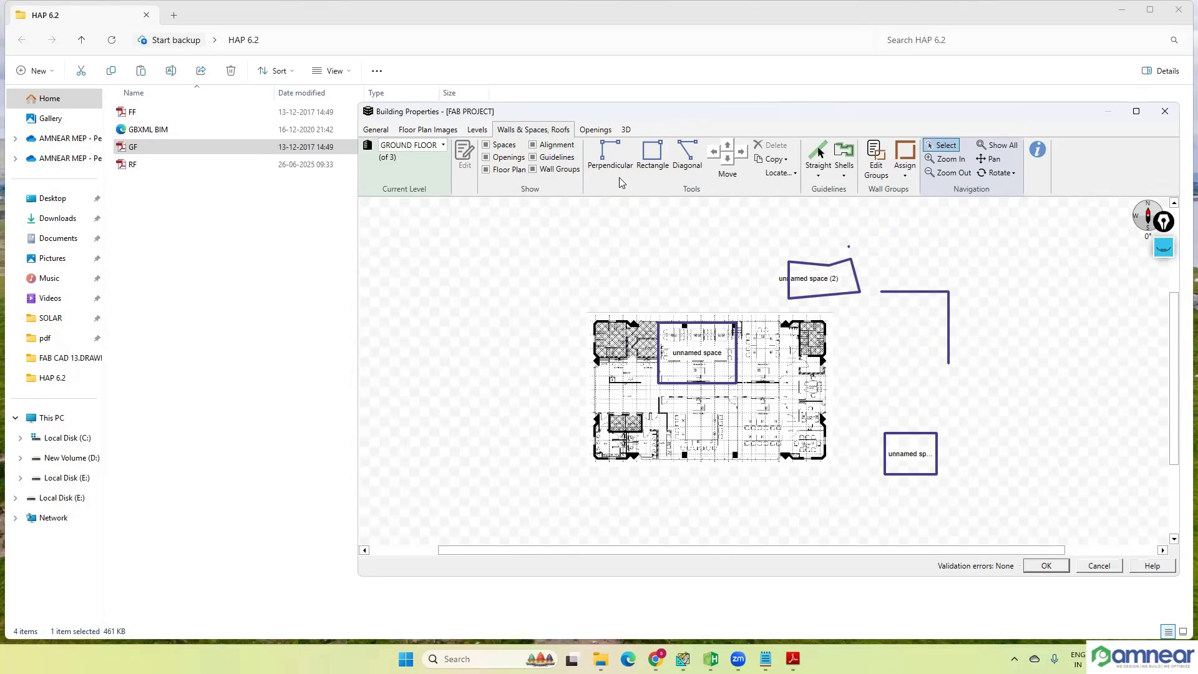
# Step: Redraw the larger rectangle's south and west walls from its southeast to its northwest corner with the Perpendicular tool
pyautogui.click(610, 161)
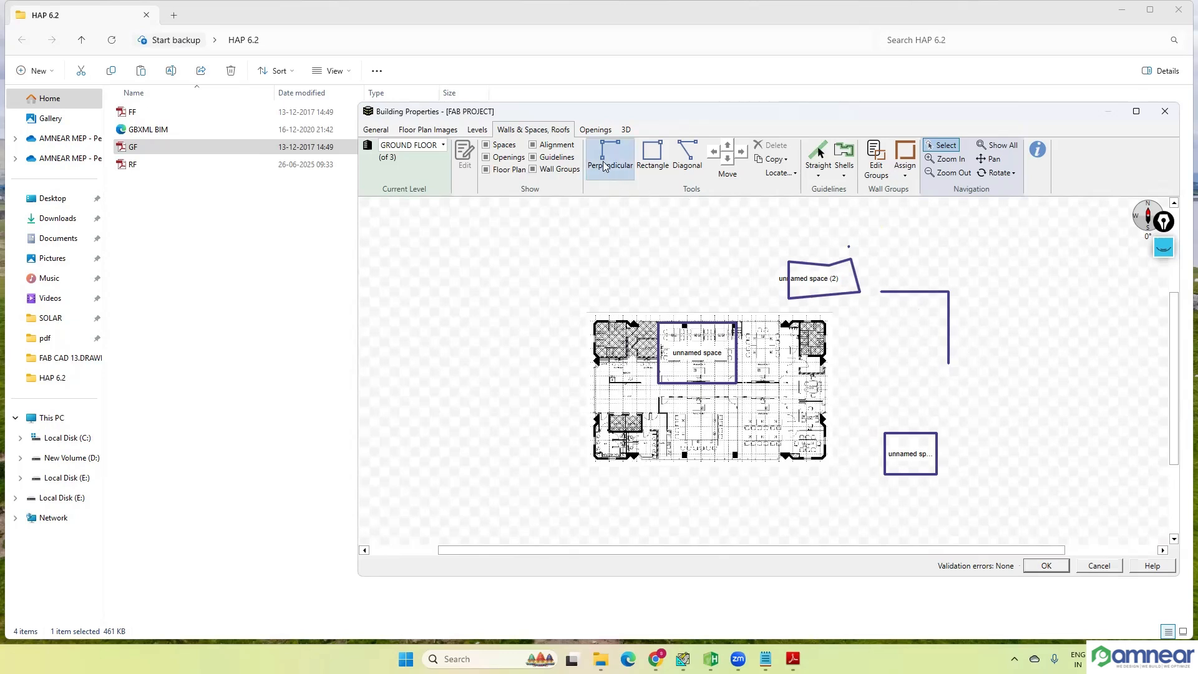
pyautogui.click(947, 363)
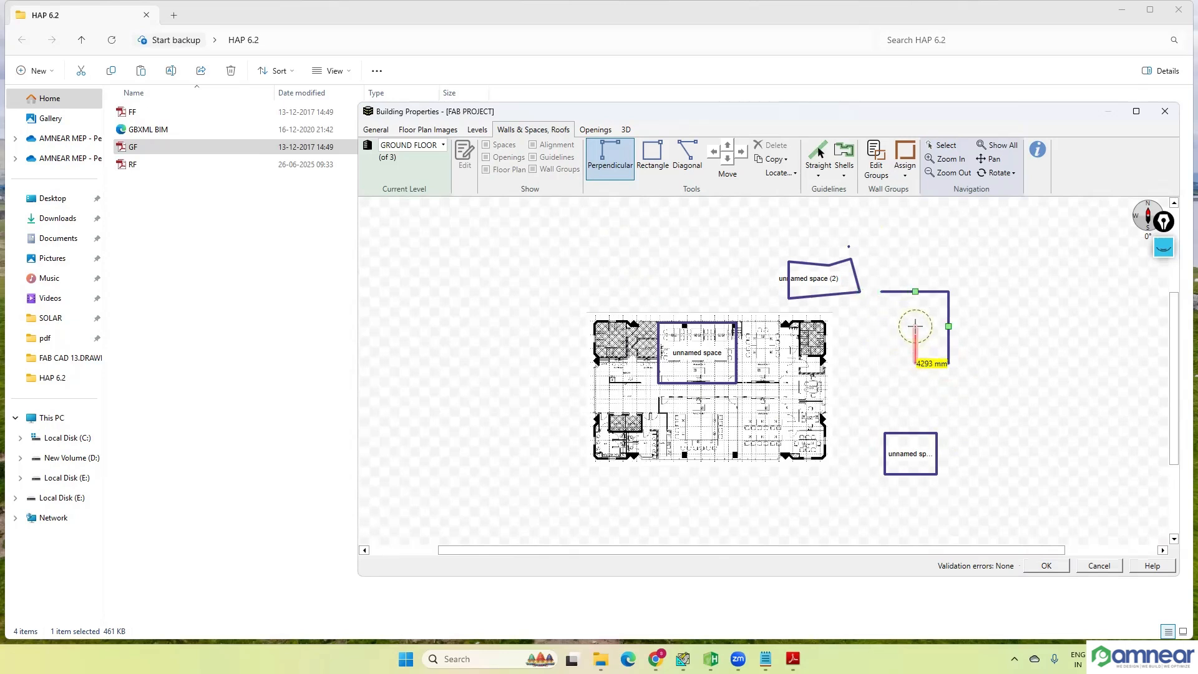
pyautogui.click(880, 291)
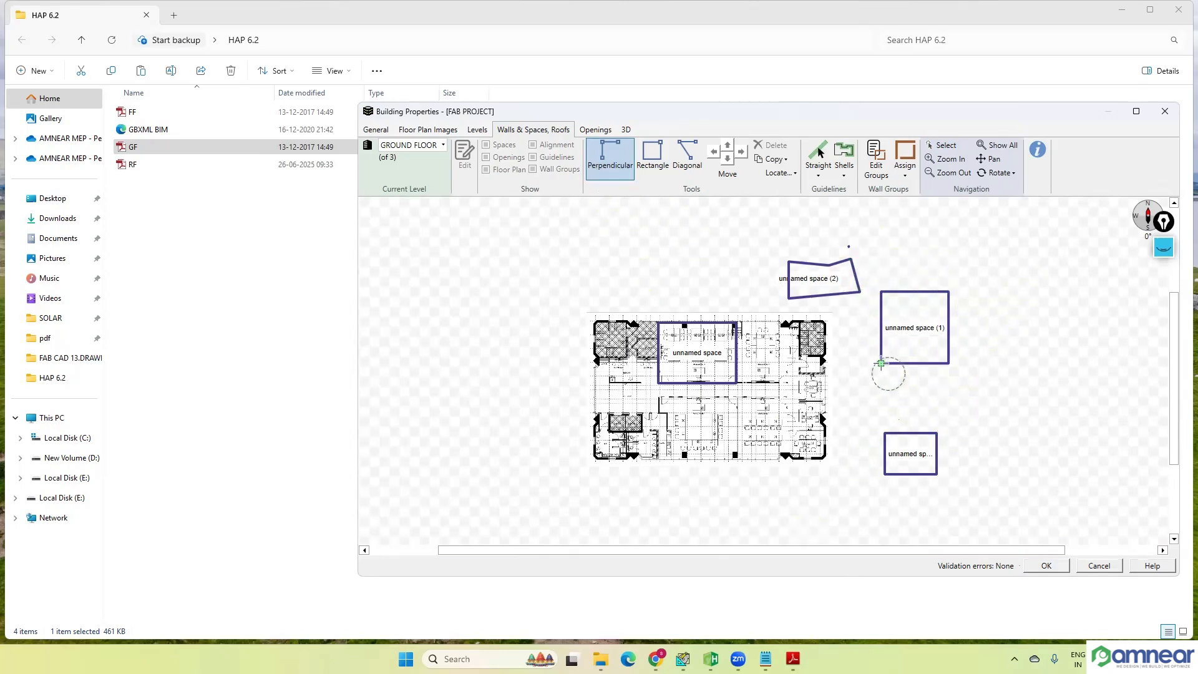
pyautogui.press('Escape')
# Step: Delete the walls of the five-sided test space and the tiny stray wall beside it
pyautogui.click(827, 287)
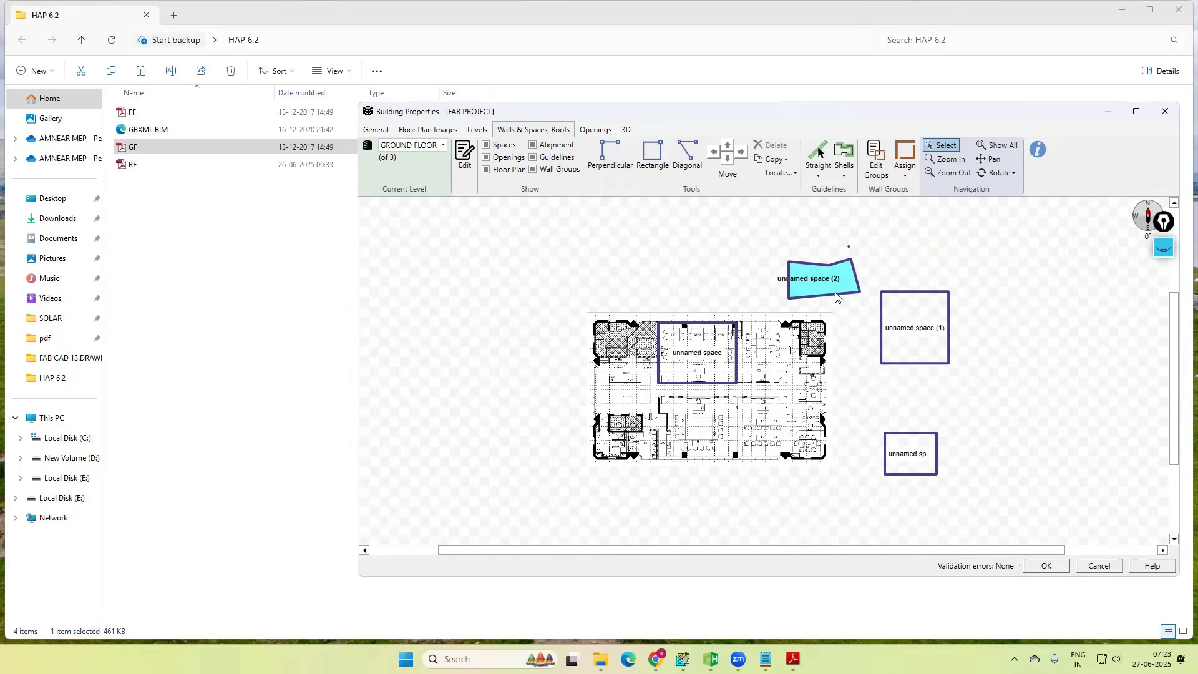
pyautogui.press('Delete')
pyautogui.click(854, 276)
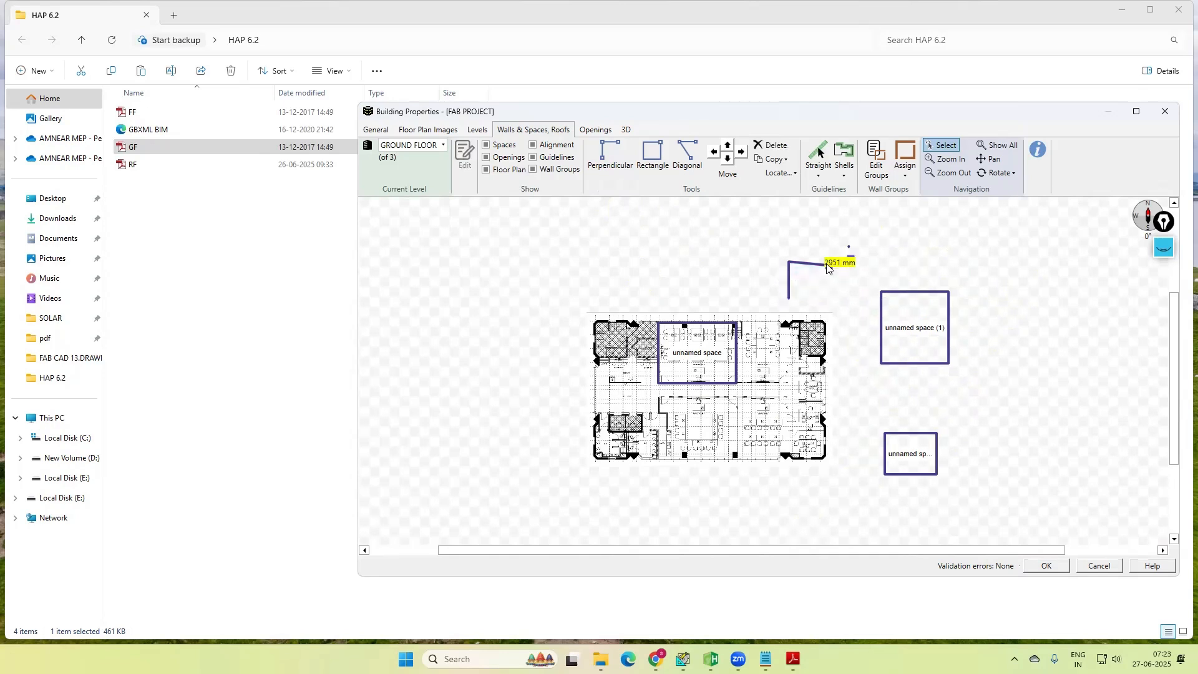
pyautogui.click(800, 262)
pyautogui.press('Delete')
pyautogui.click(789, 282)
pyautogui.press('Delete')
pyautogui.click(839, 263)
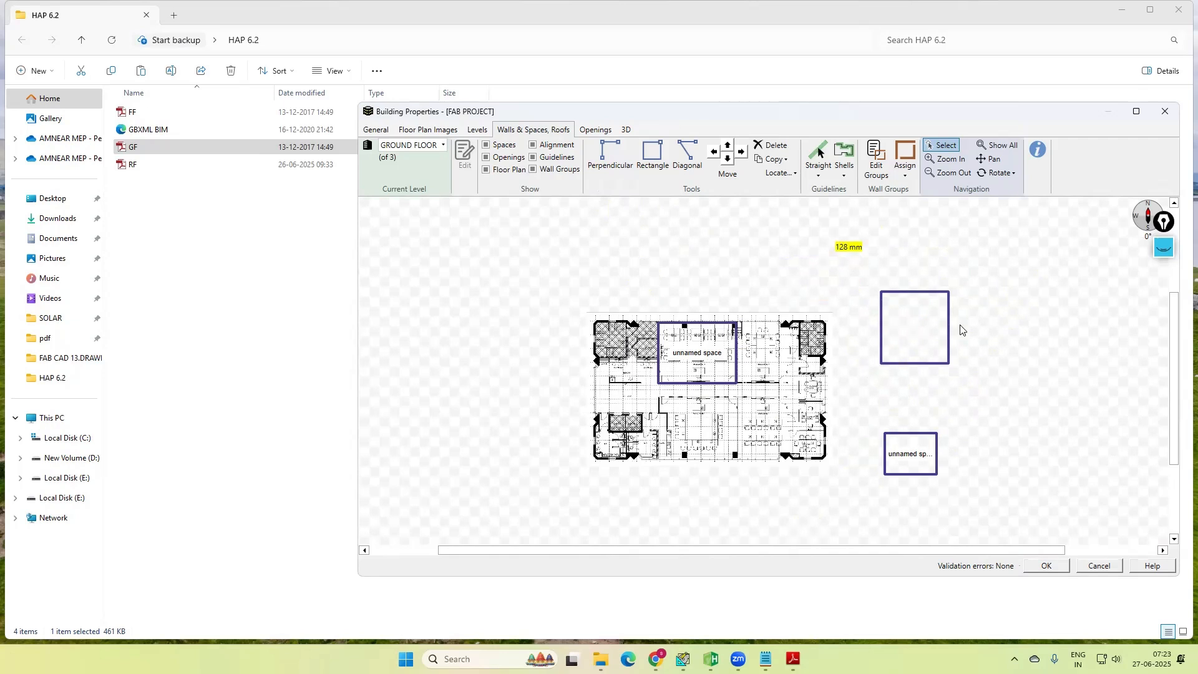
pyautogui.press('Delete')
# Step: Delete all four walls of the larger rectangular test space northeast of the floor plan
pyautogui.click(949, 361)
pyautogui.press('Delete')
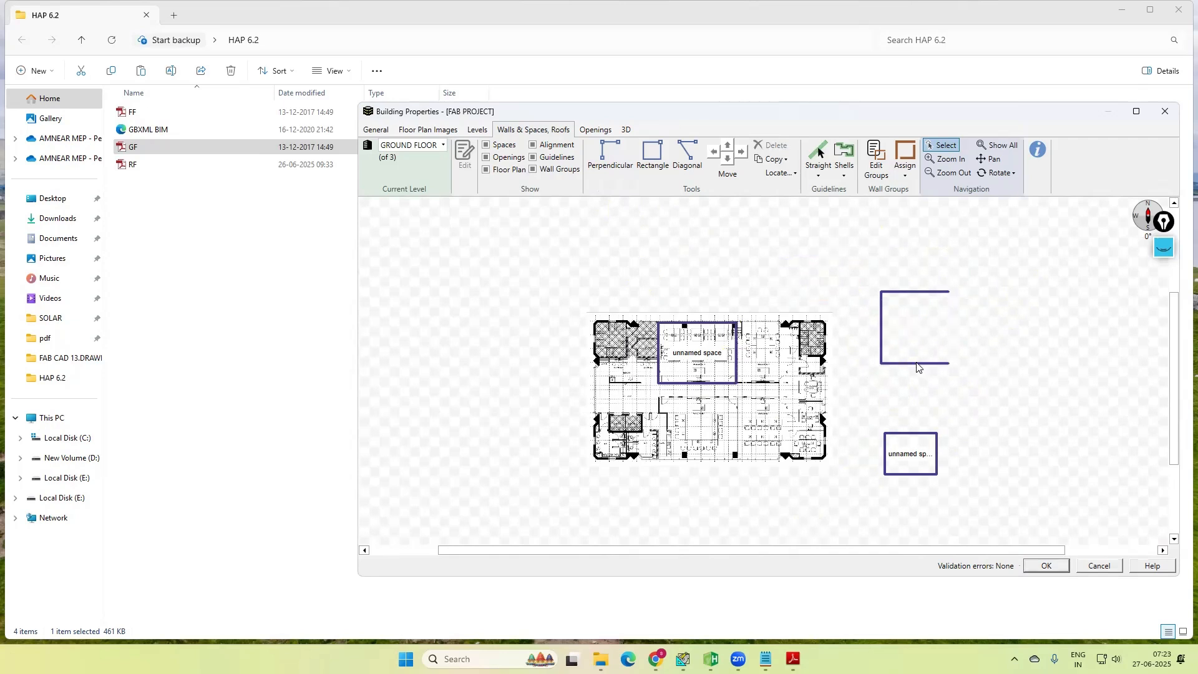
pyautogui.click(920, 362)
pyautogui.press('Delete')
pyautogui.click(890, 351)
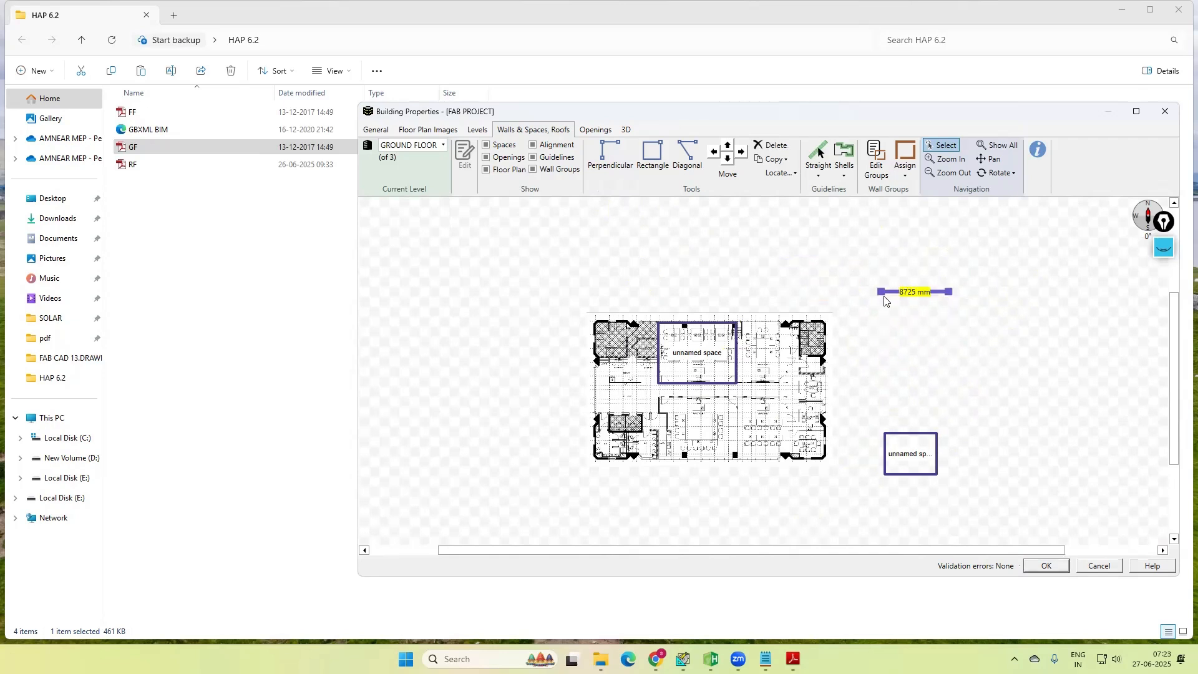
pyautogui.press('Delete')
# Step: Delete all walls of the smaller rectangular test space southeast of the floor plan
pyautogui.press('Delete')
pyautogui.click(937, 458)
pyautogui.press('Delete')
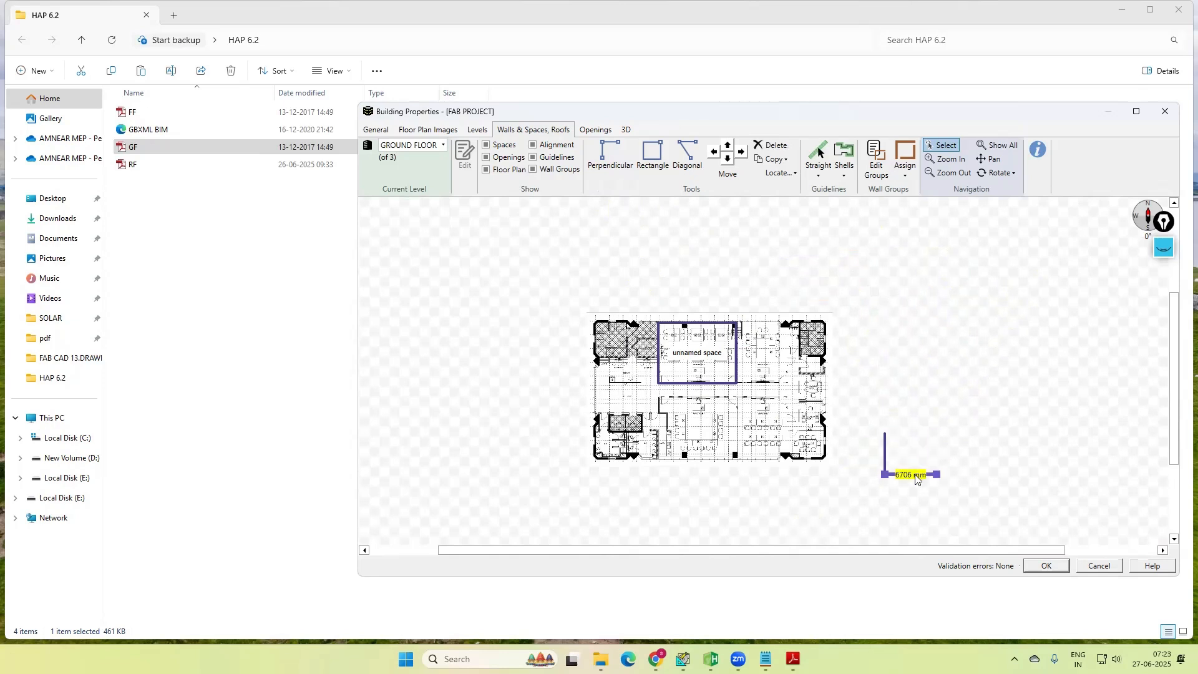
pyautogui.press('Delete')
pyautogui.press('Delete')
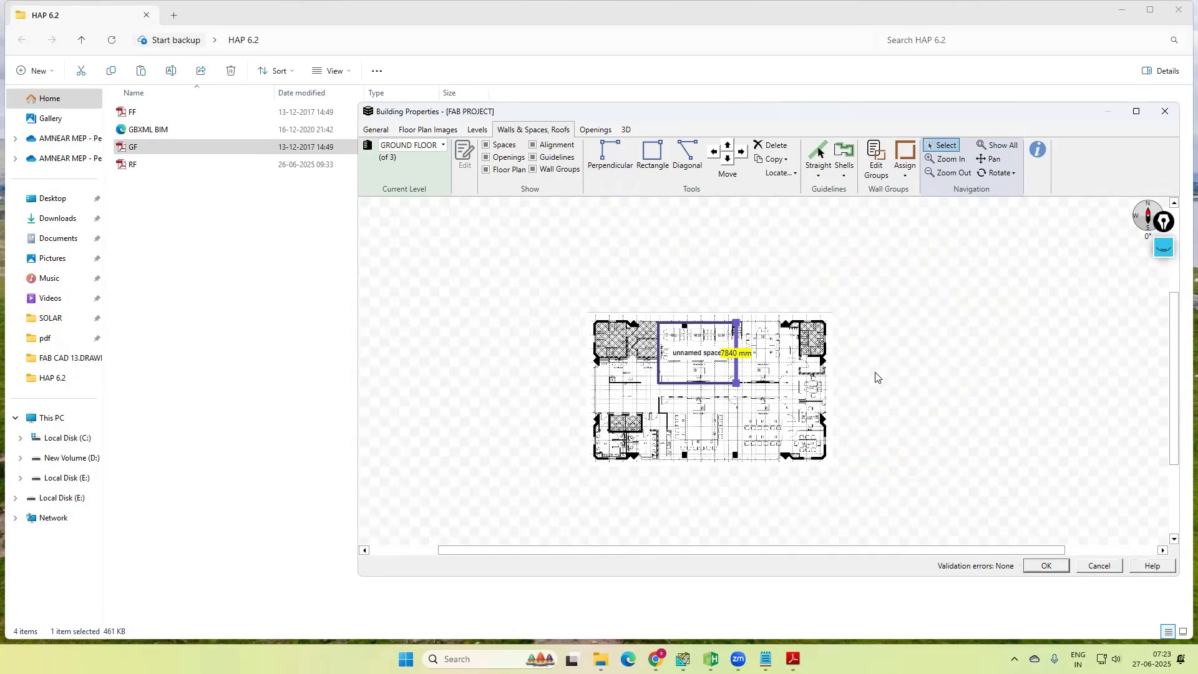
# Step: Name the unnamed space over Training Room 1 "GF TR1" and save its space properties
pyautogui.scroll(4, 716, 373)
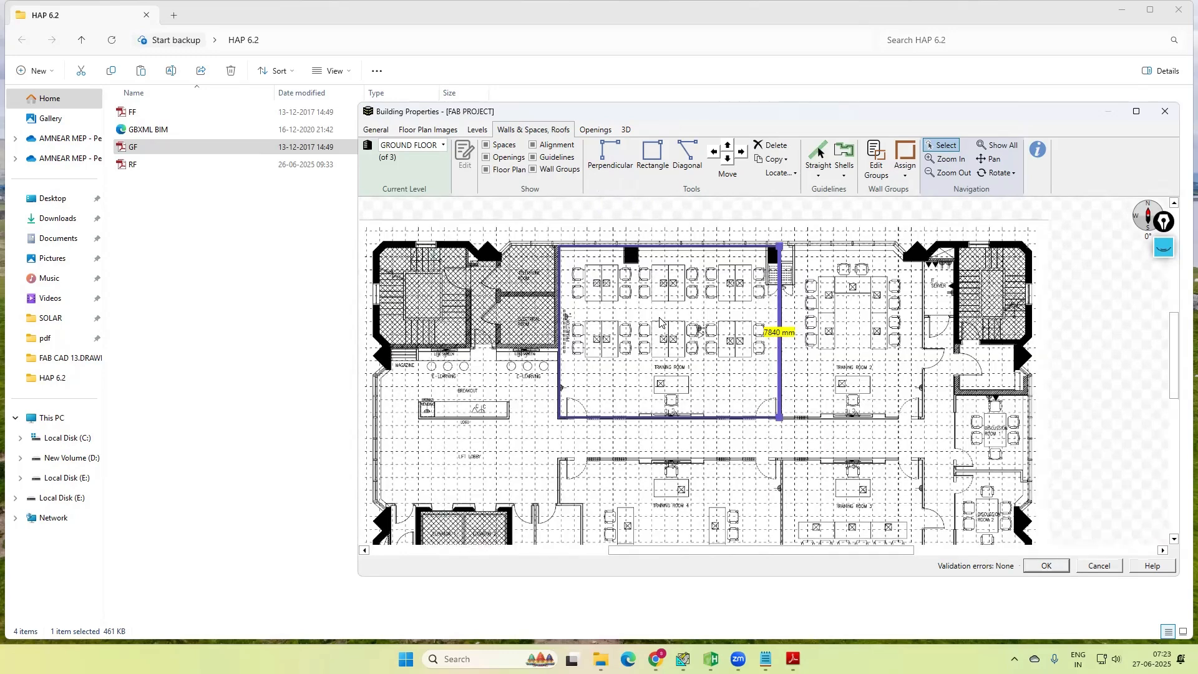
pyautogui.doubleClick(660, 322)
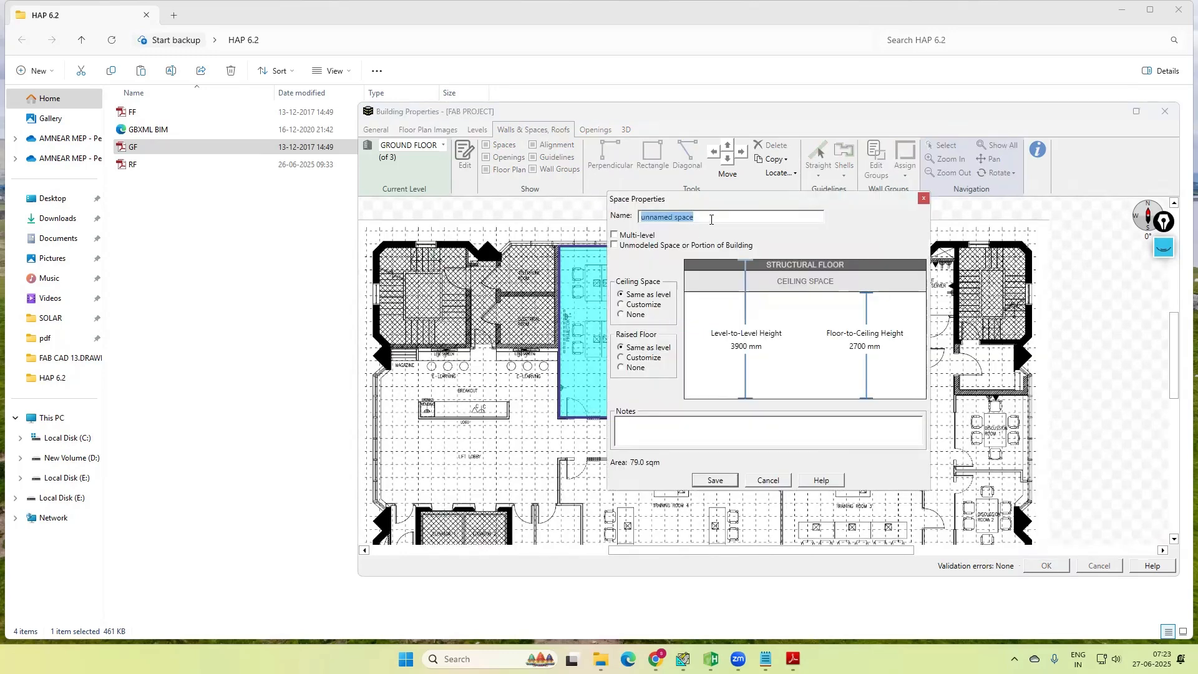
pyautogui.write('GF TR1')
pyautogui.click(728, 481)
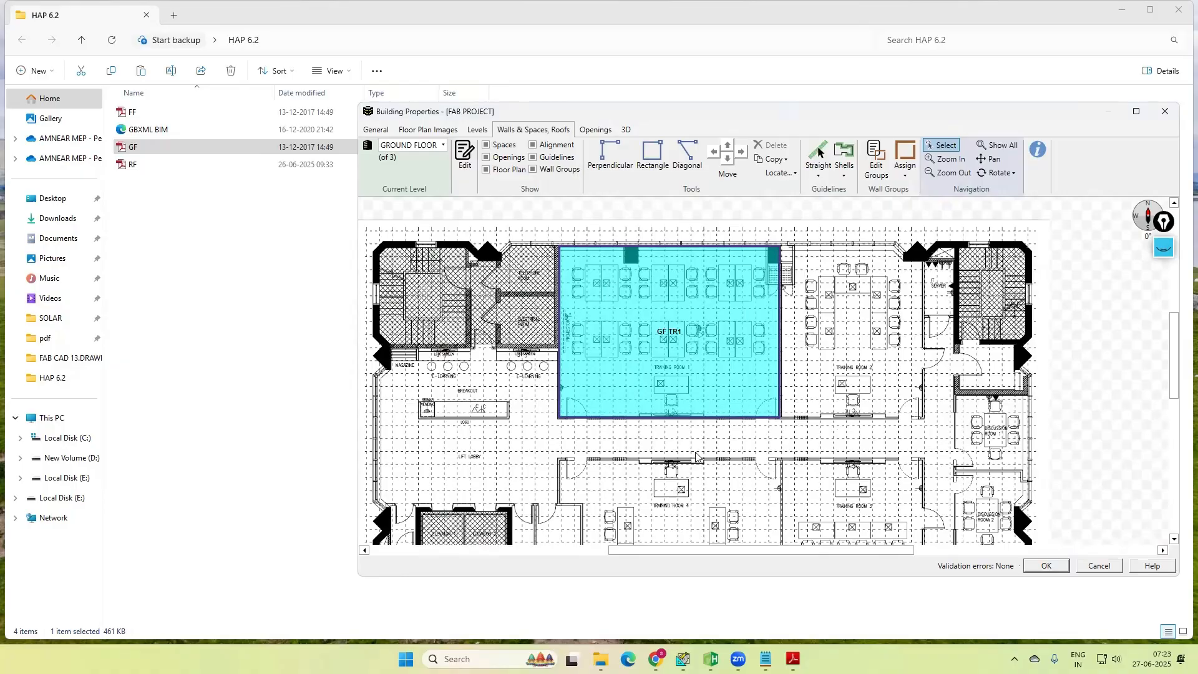
pyautogui.scroll(-3, 641, 307)
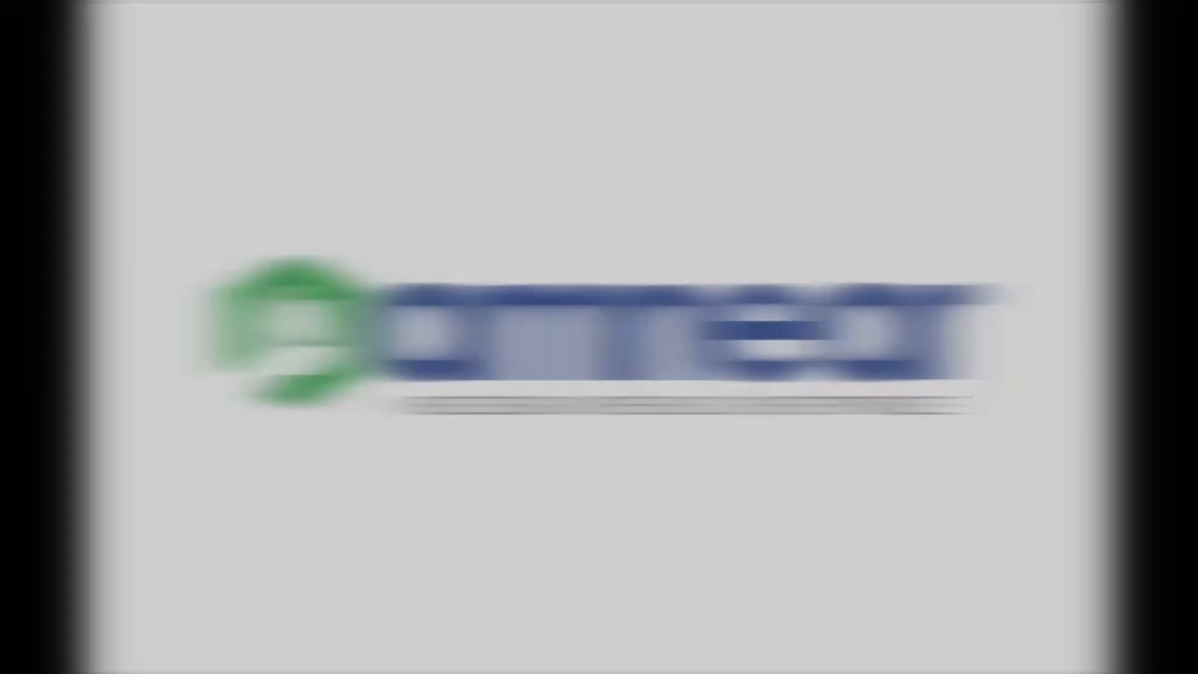